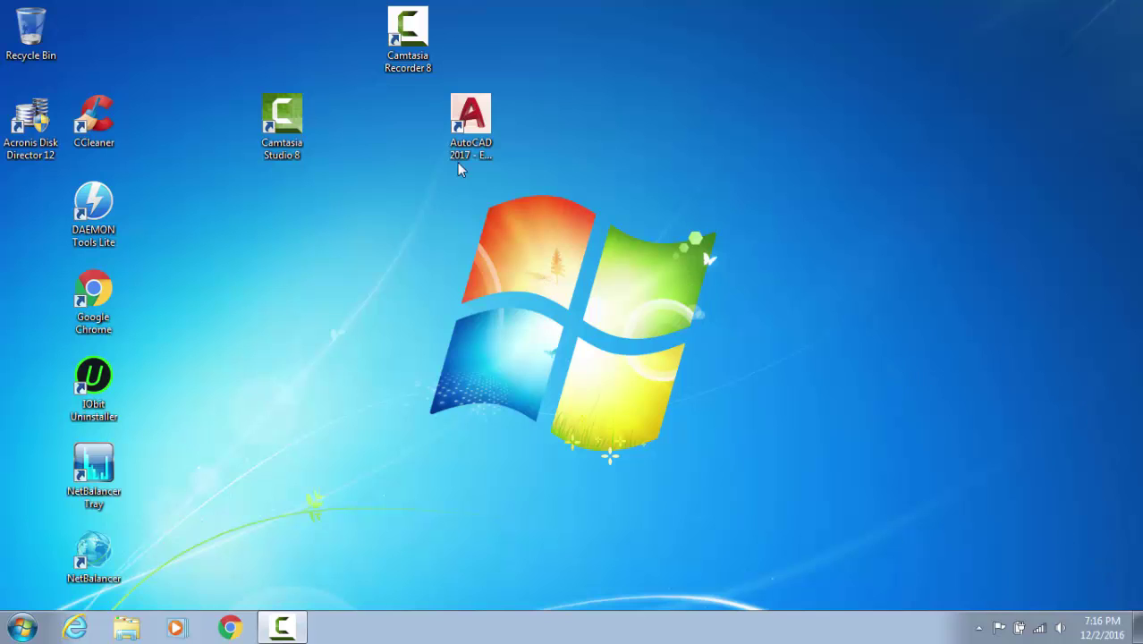
# Put the Camtasia Studio and Camtasia Recorder shortcuts side by side in the top row, then refresh the desktop
pyautogui.moveTo(333, 46); pyautogui.dragTo(337, 45)
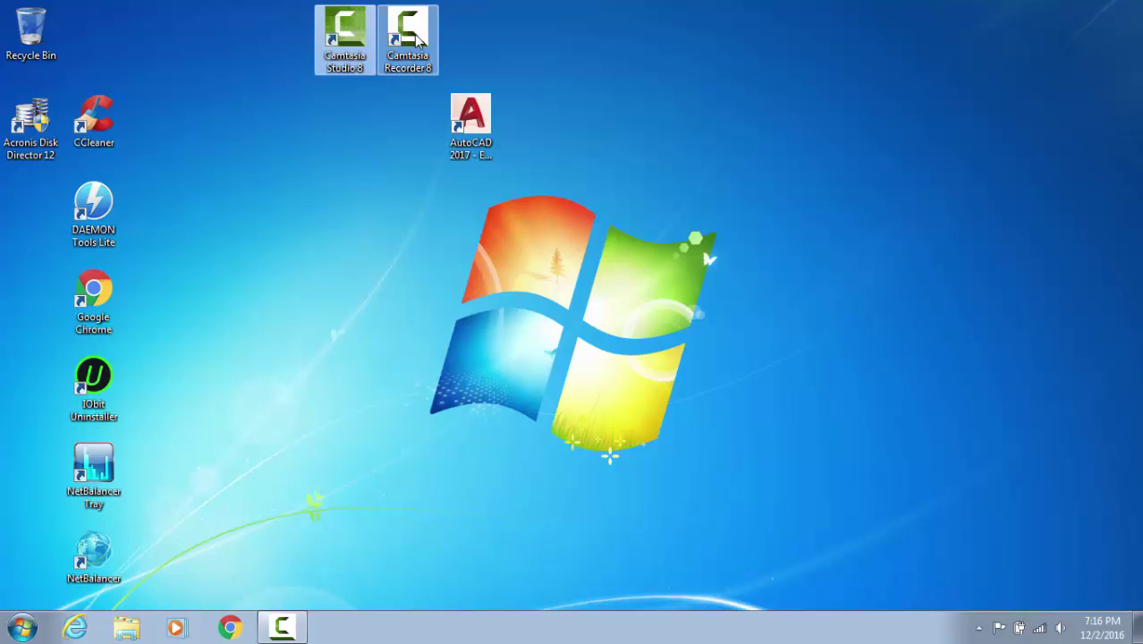
pyautogui.moveTo(412, 37); pyautogui.dragTo(310, 43)
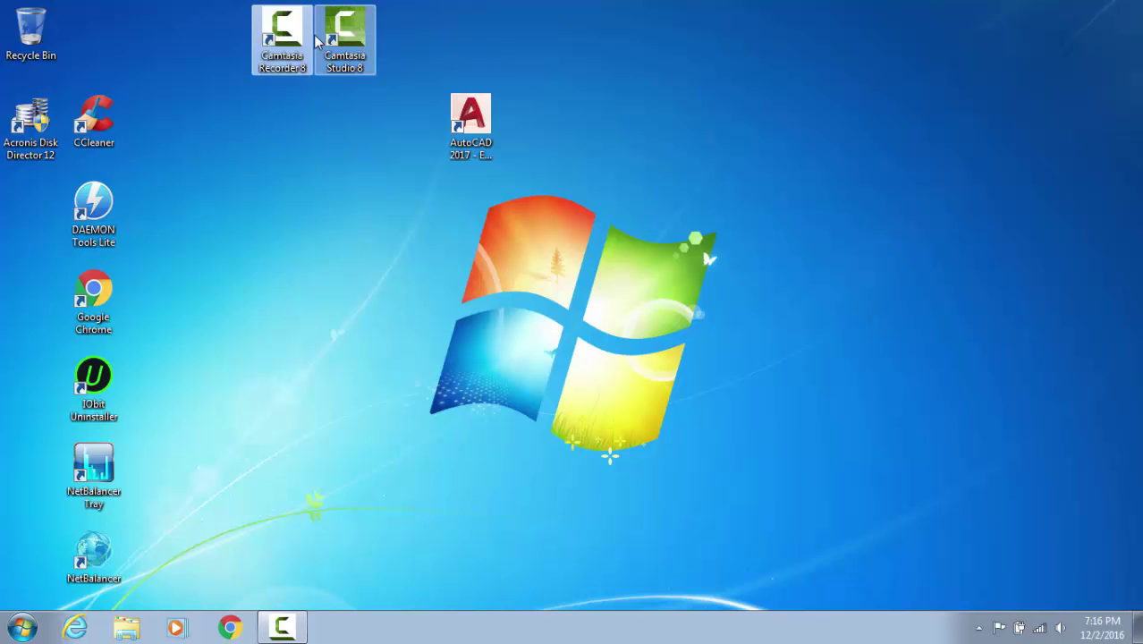
pyautogui.rightClick(466, 38)
pyautogui.click(515, 83)
pyautogui.rightClick(612, 101)
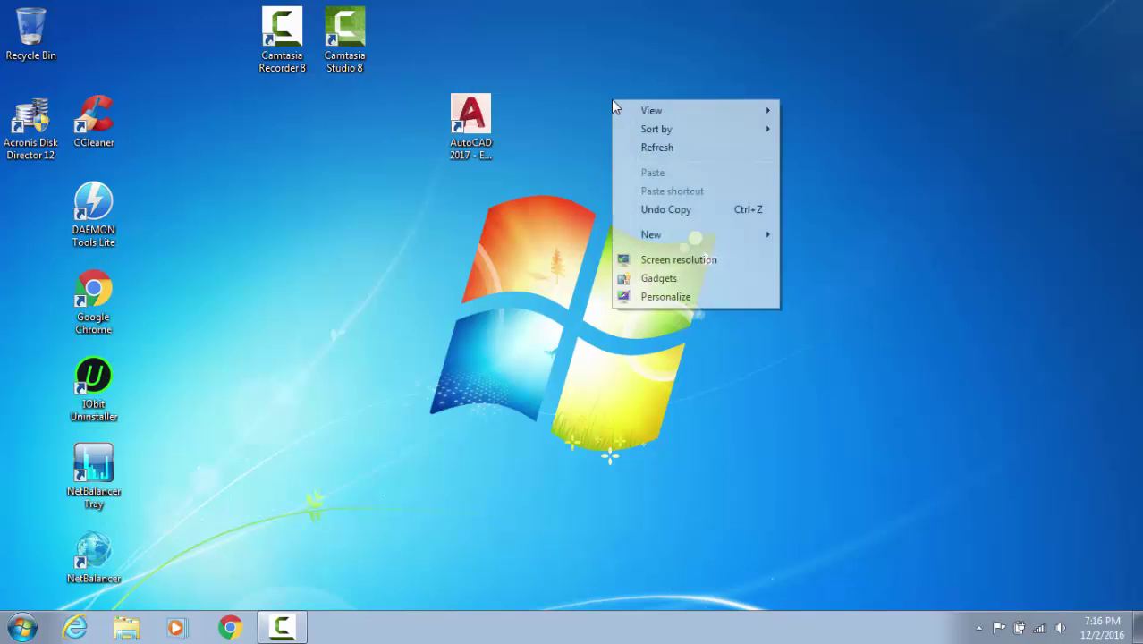
pyautogui.click(676, 150)
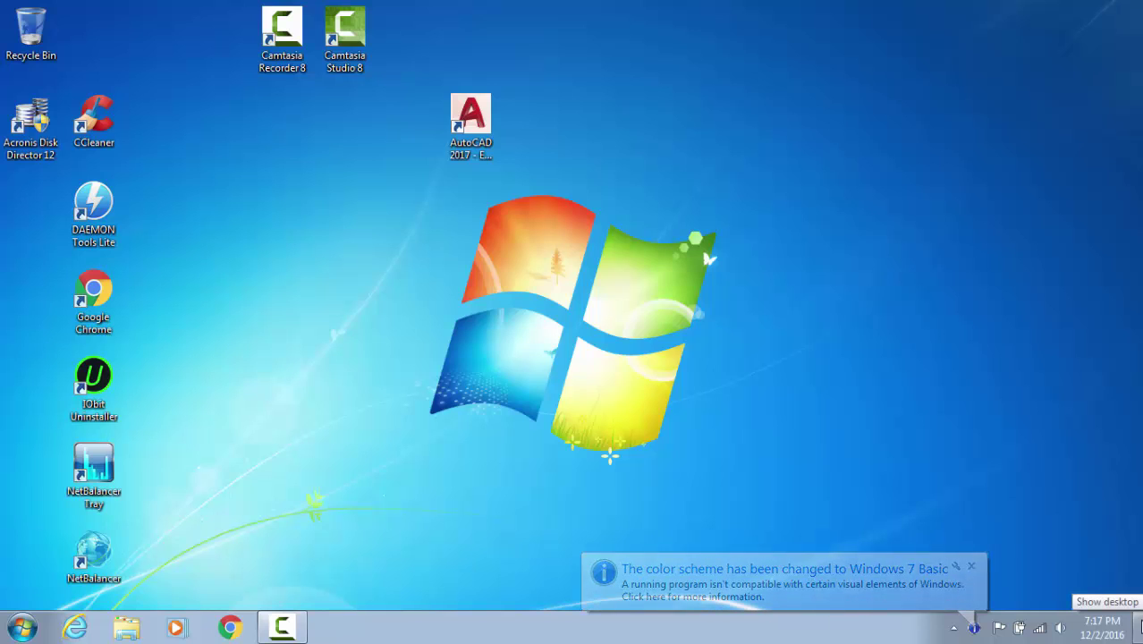
pyautogui.rightClick(627, 119)
pyautogui.click(712, 168)
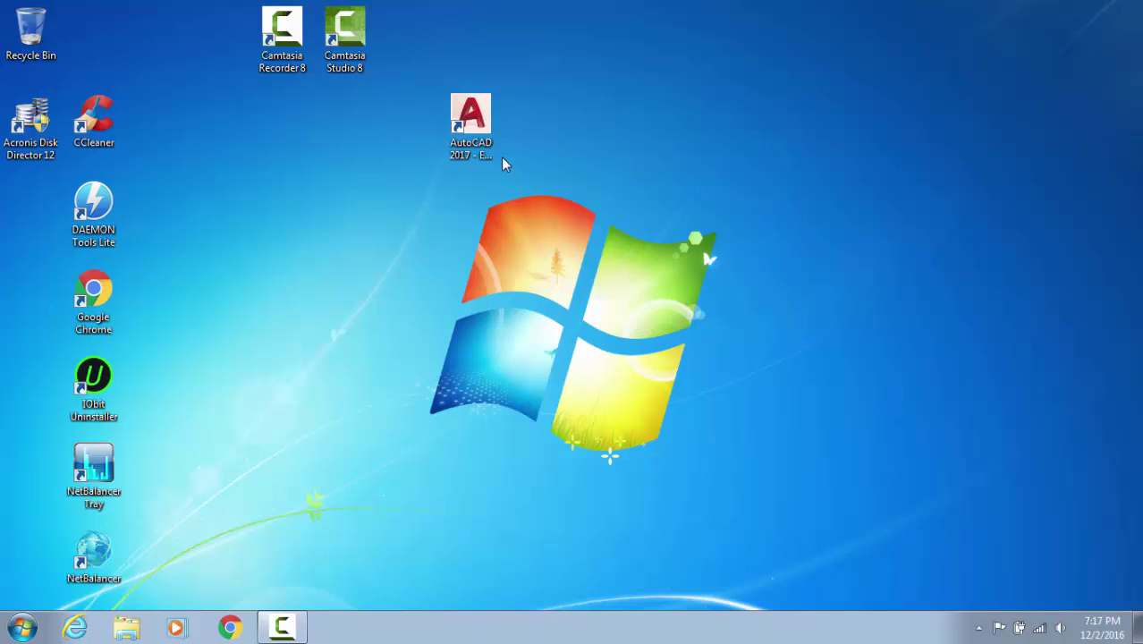
# Launch AutoCAD 2017 and refresh the desktop while it loads
pyautogui.doubleClick(490, 120)
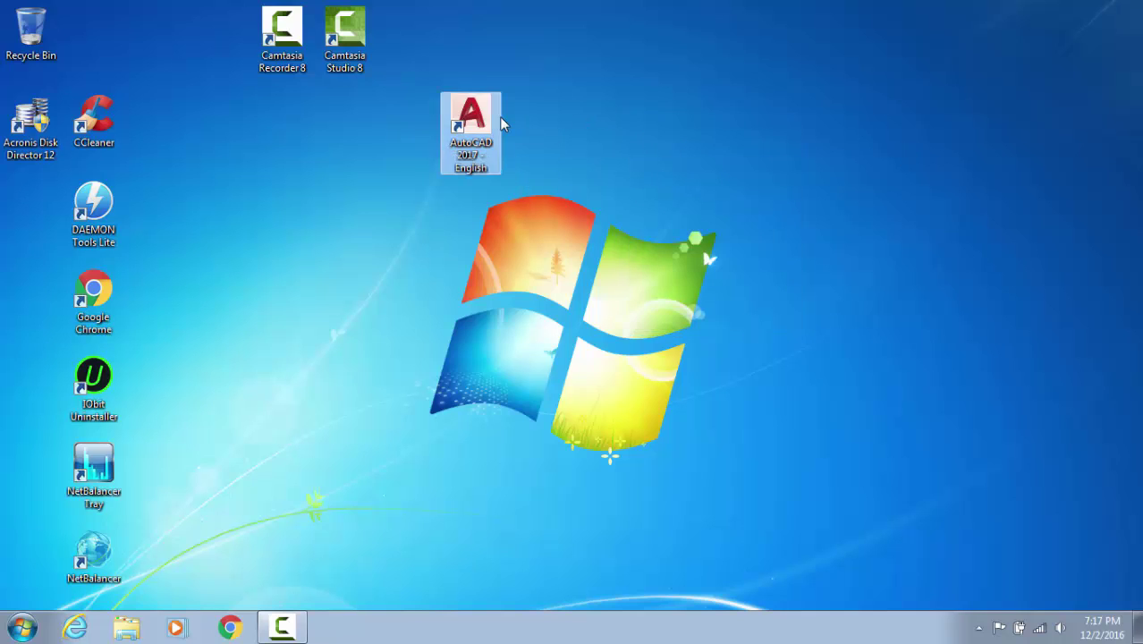
pyautogui.rightClick(664, 105)
pyautogui.click(726, 154)
pyautogui.rightClick(314, 150)
pyautogui.moveTo(360, 284)
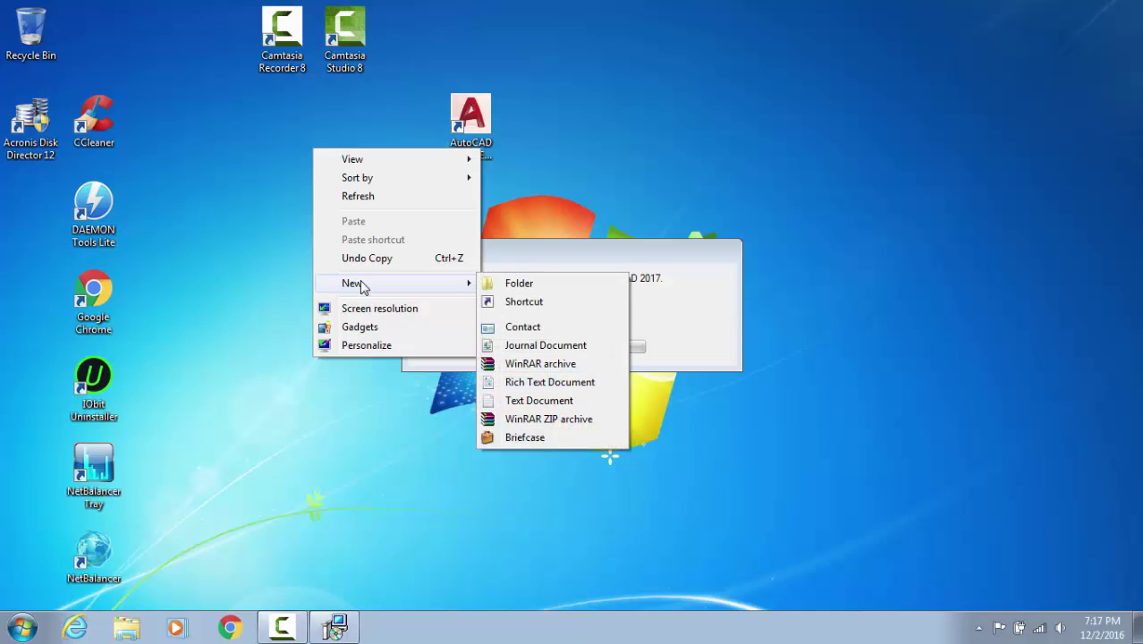
pyautogui.click(610, 239)
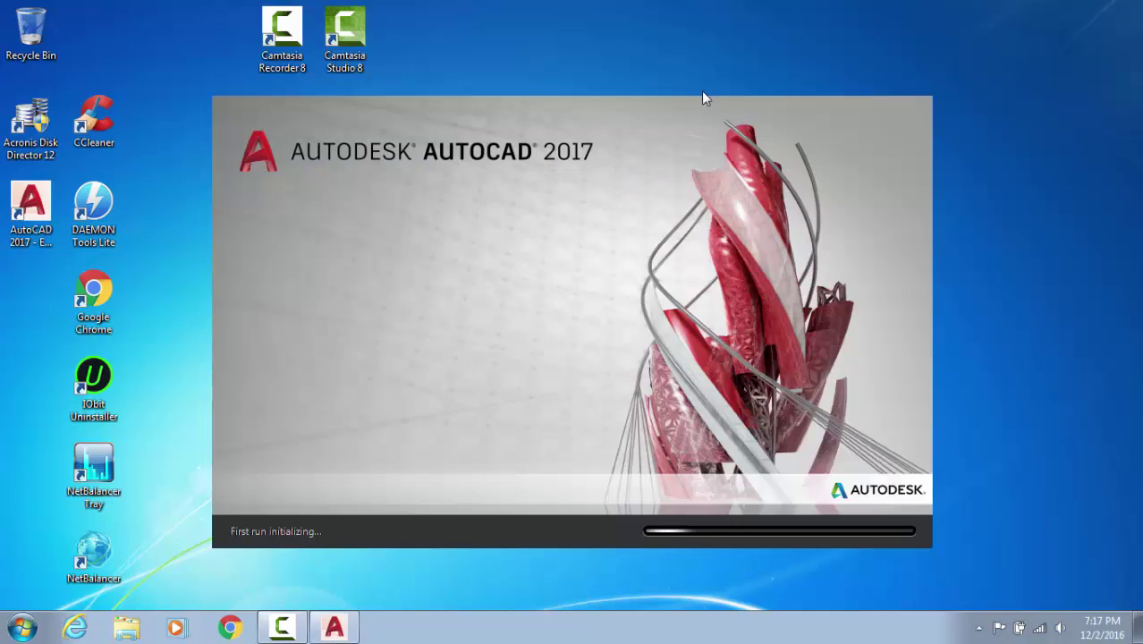
# Create a new desktop folder, move it to the top and name it 'project files'
pyautogui.rightClick(679, 58)
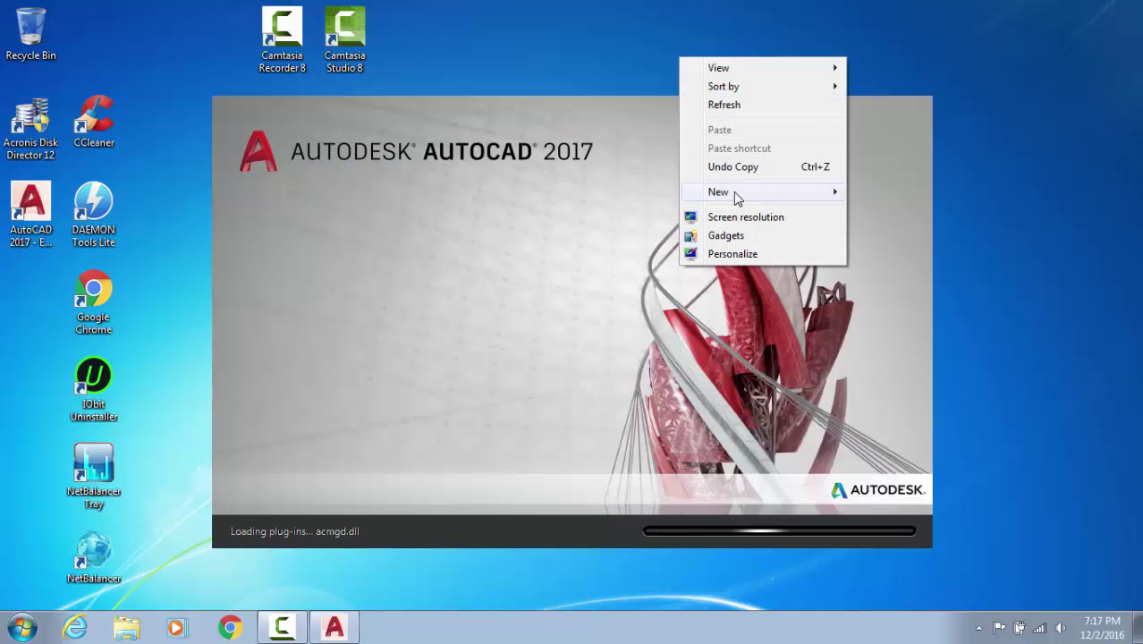
pyautogui.moveTo(735, 193)
pyautogui.click(548, 128)
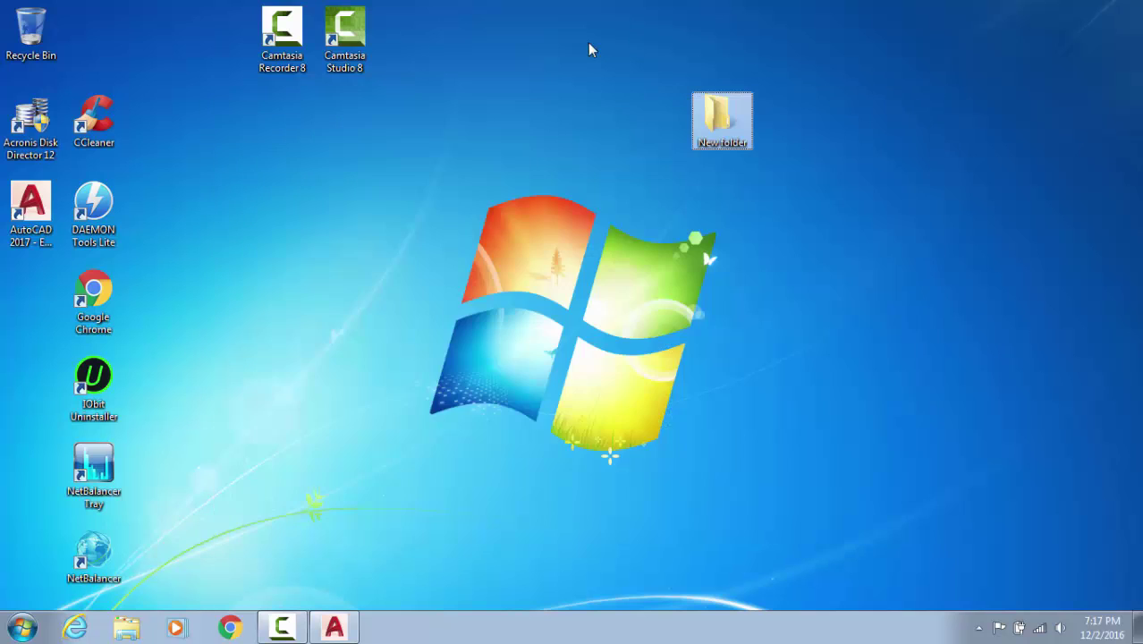
pyautogui.doubleClick(724, 134)
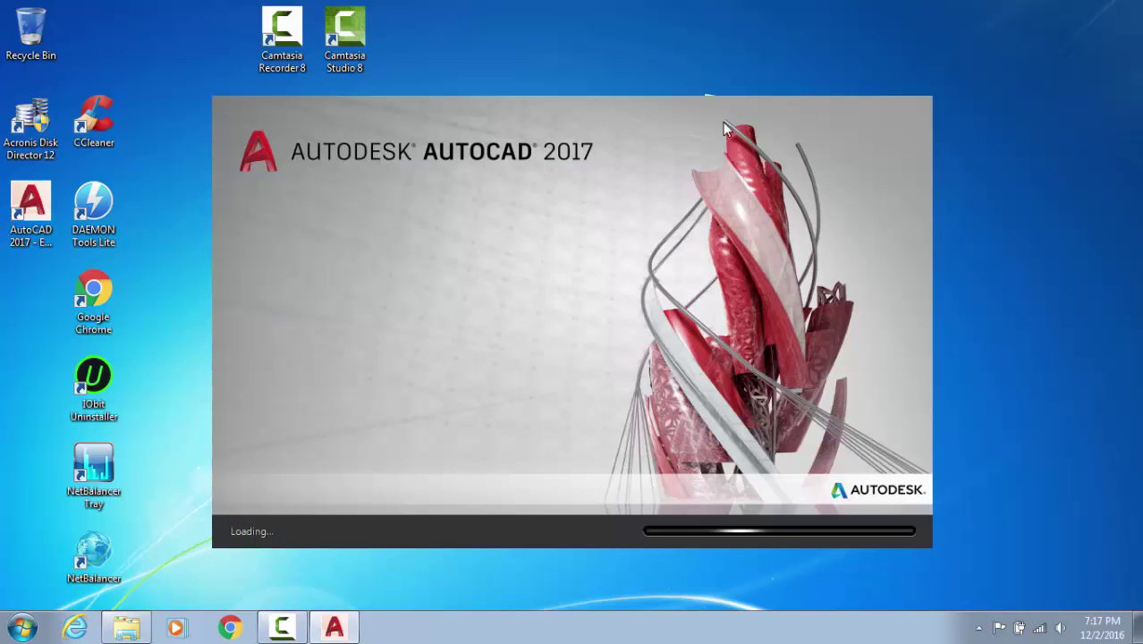
pyautogui.moveTo(724, 128); pyautogui.dragTo(726, 36)
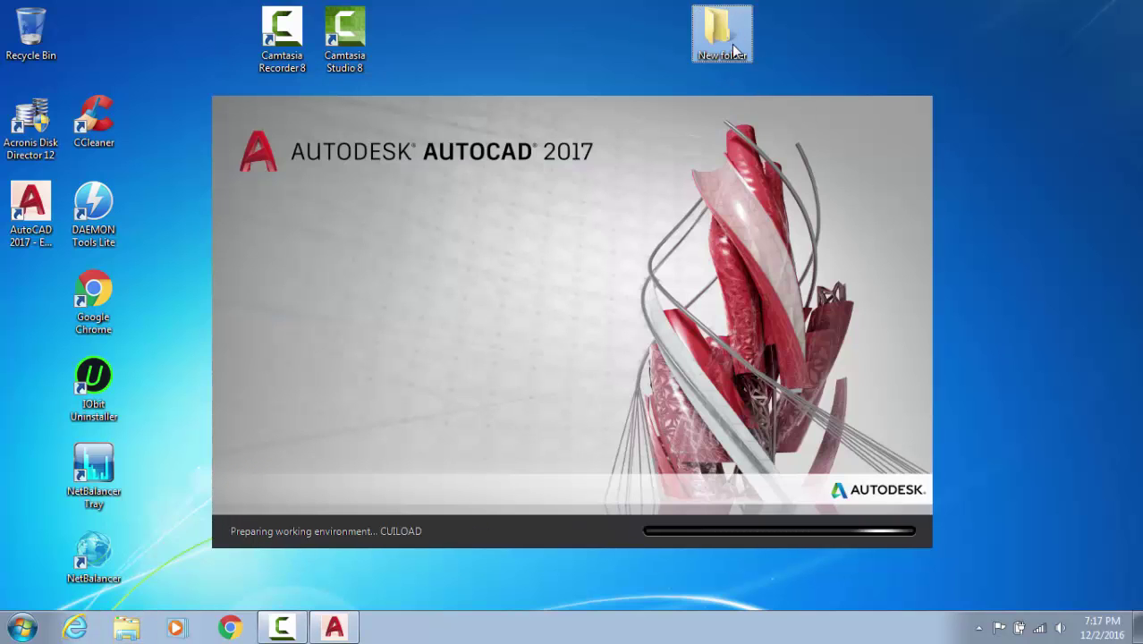
pyautogui.click(726, 55)
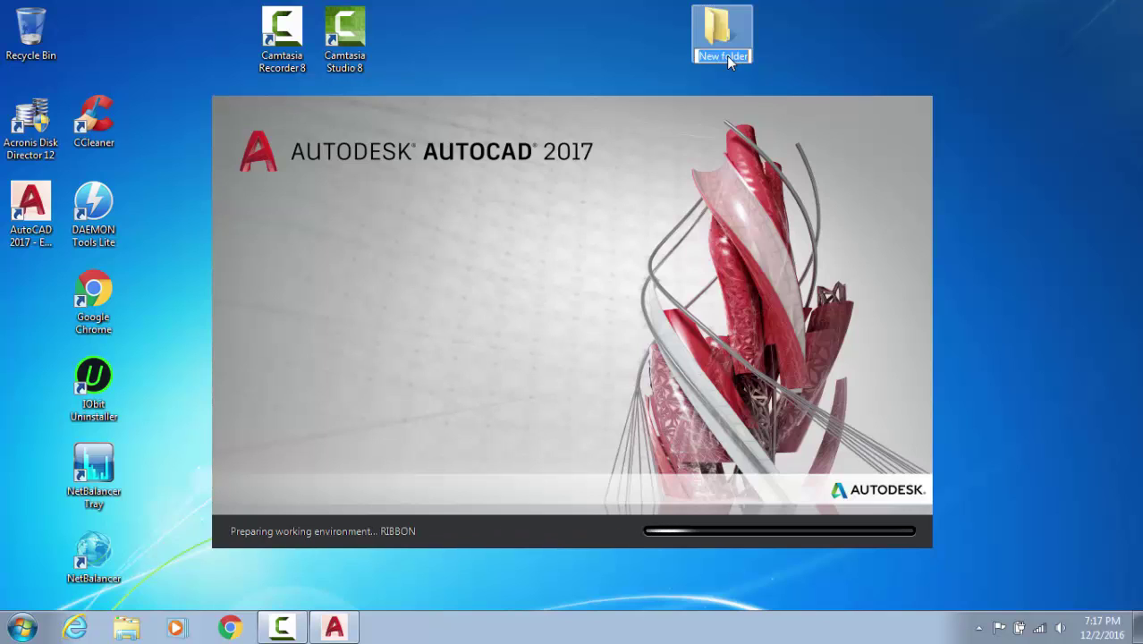
pyautogui.write('pro')
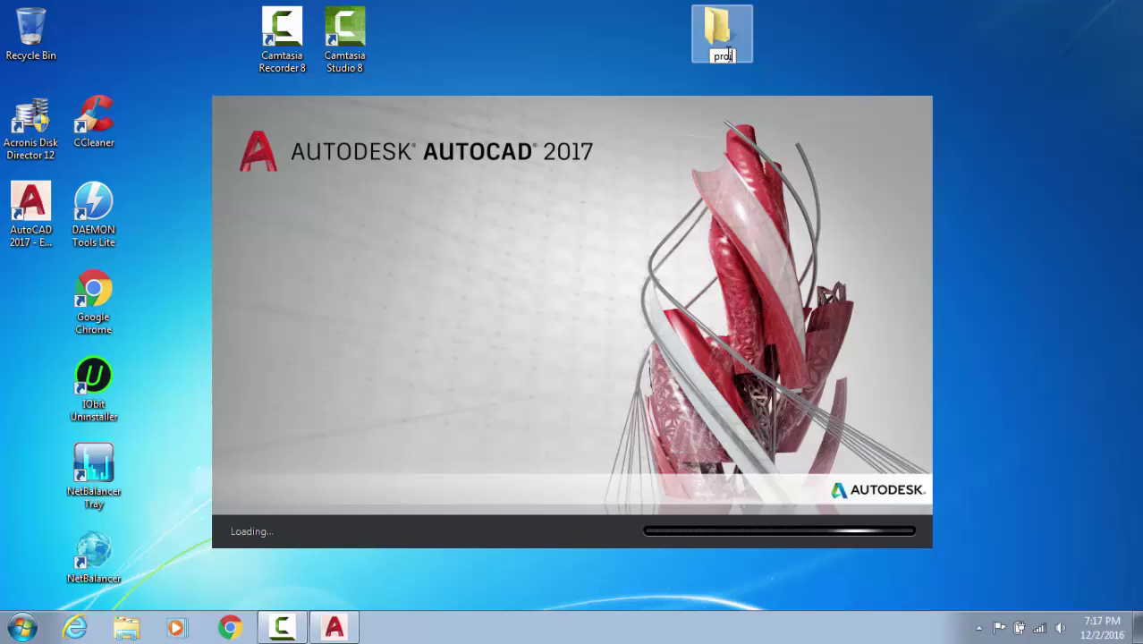
pyautogui.write('ject files')
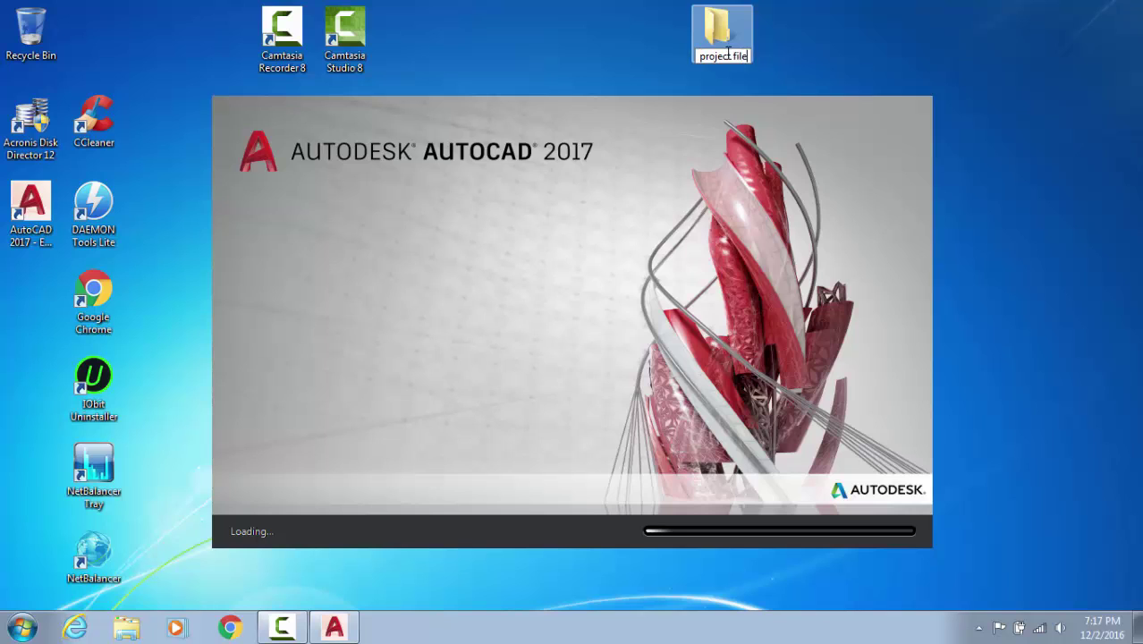
pyautogui.press('Return')
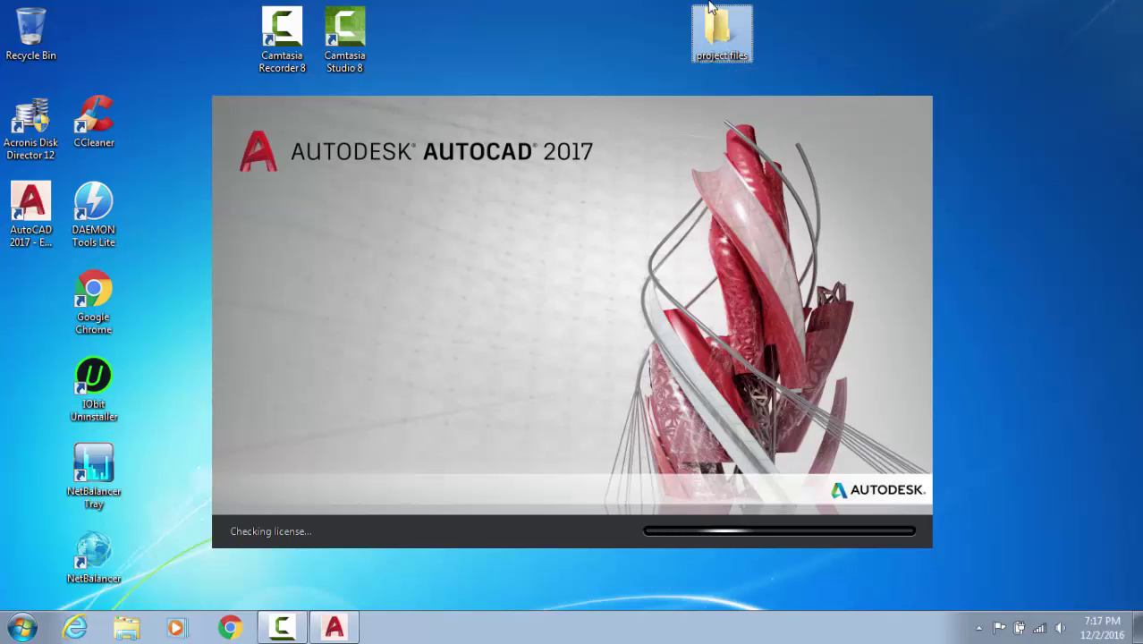
pyautogui.rightClick(907, 45)
# Accept the Autodesk Privacy Statement and the Data collection notice so a blank Drawing1 opens
pyautogui.click(931, 92)
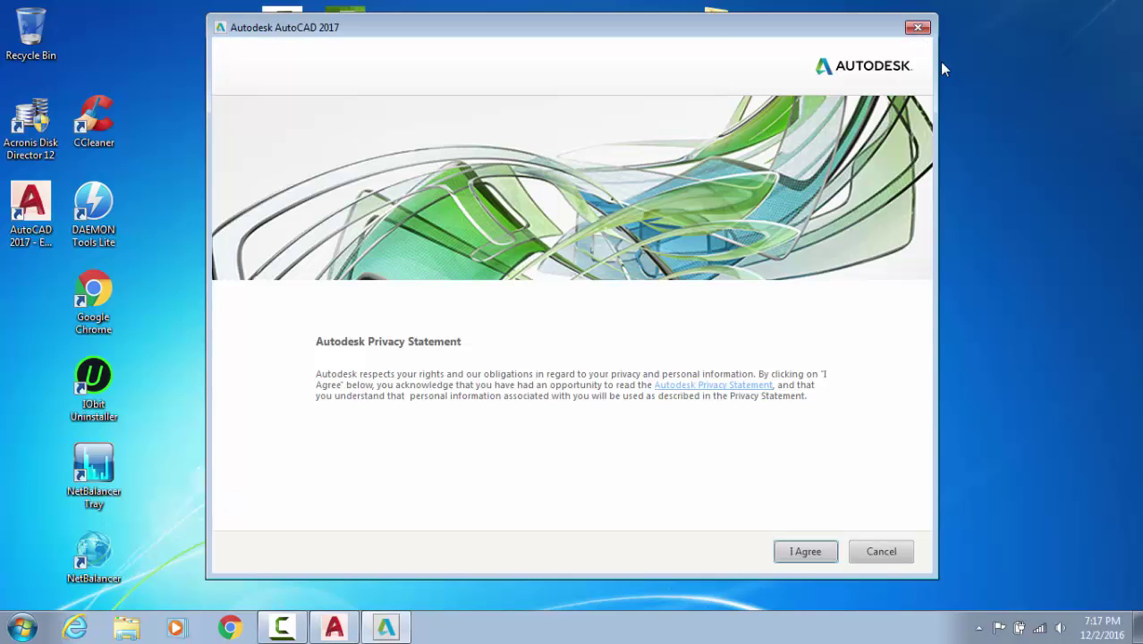
pyautogui.click(808, 549)
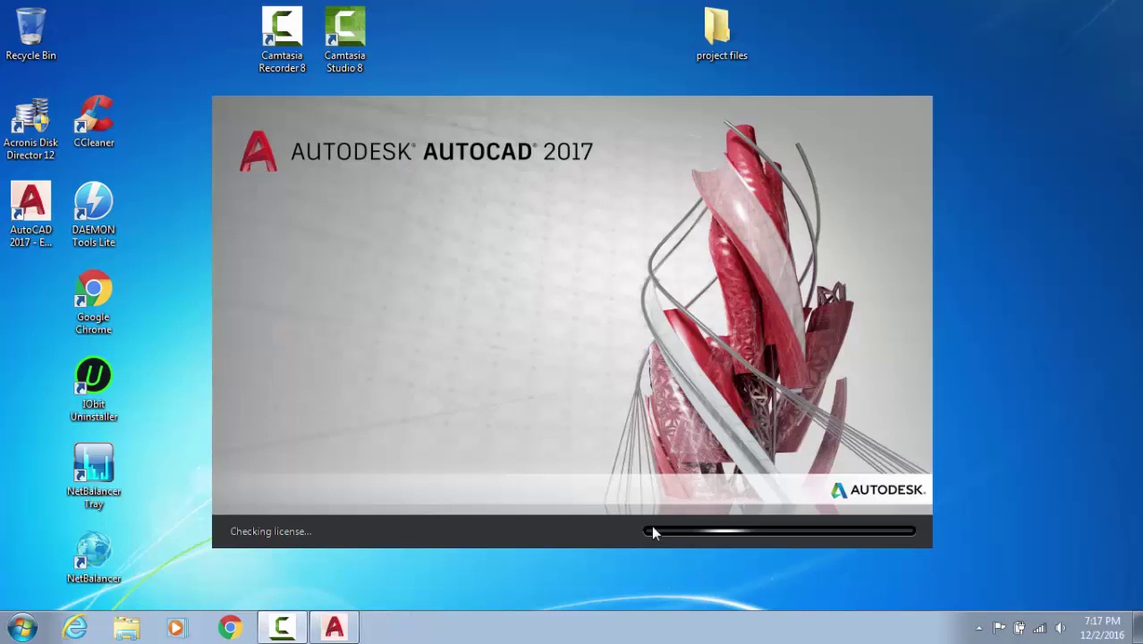
pyautogui.rightClick(963, 189)
pyautogui.click(979, 236)
pyautogui.rightClick(978, 142)
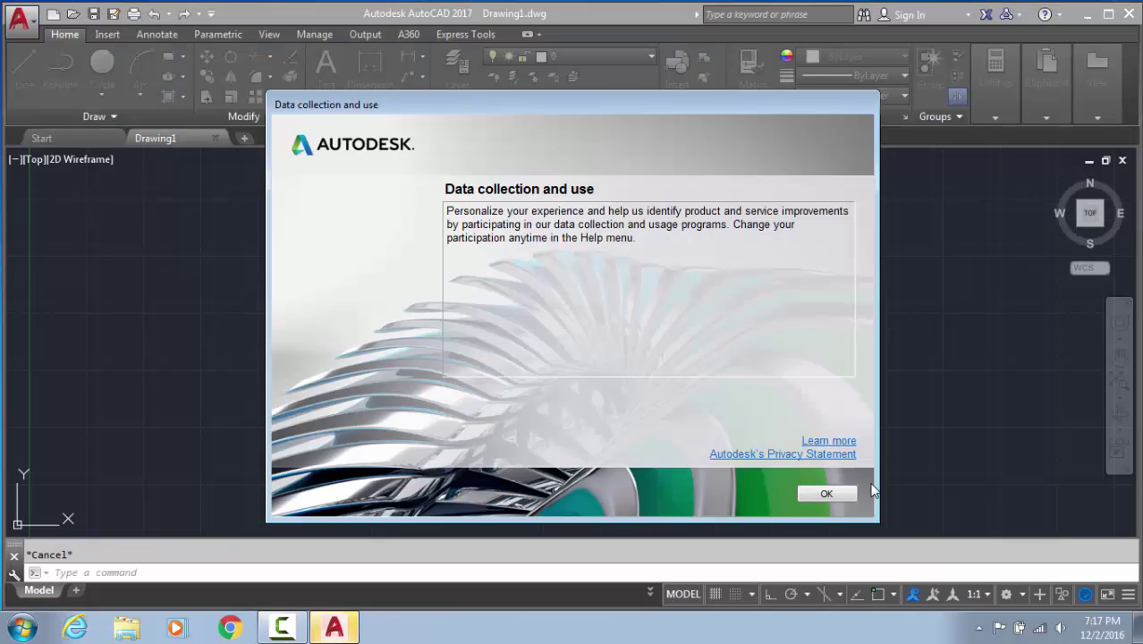
pyautogui.click(827, 494)
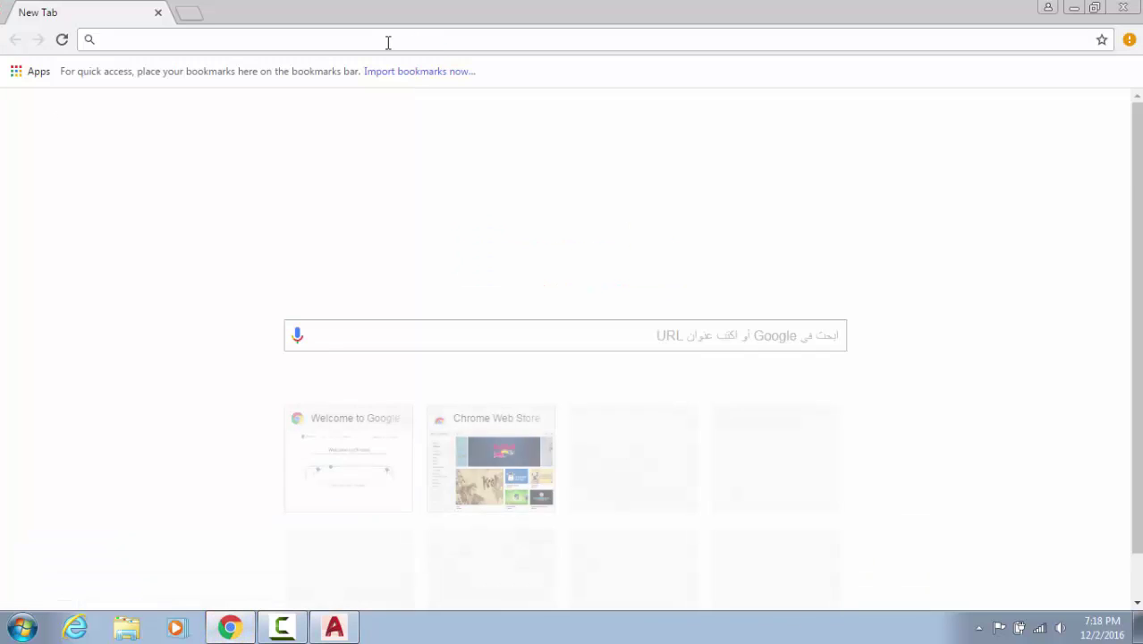
# Search Google for 'autodesk student' in English and open the Autodesk Education free software result
pyautogui.write('autode')
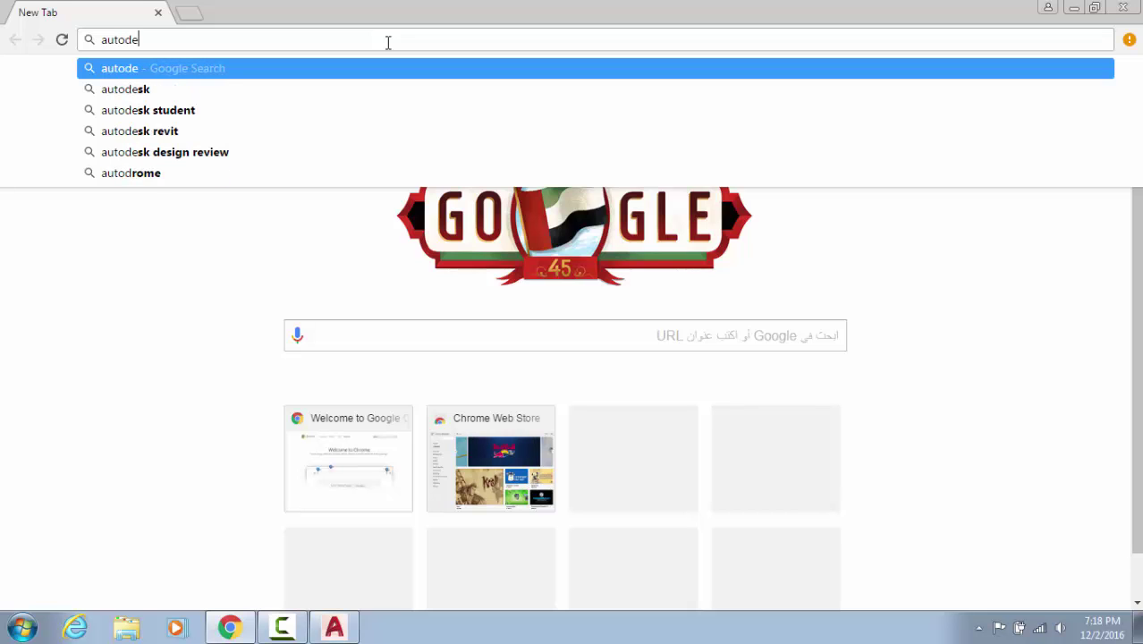
pyautogui.press('Down')
pyautogui.press('Down')
pyautogui.press('Return')
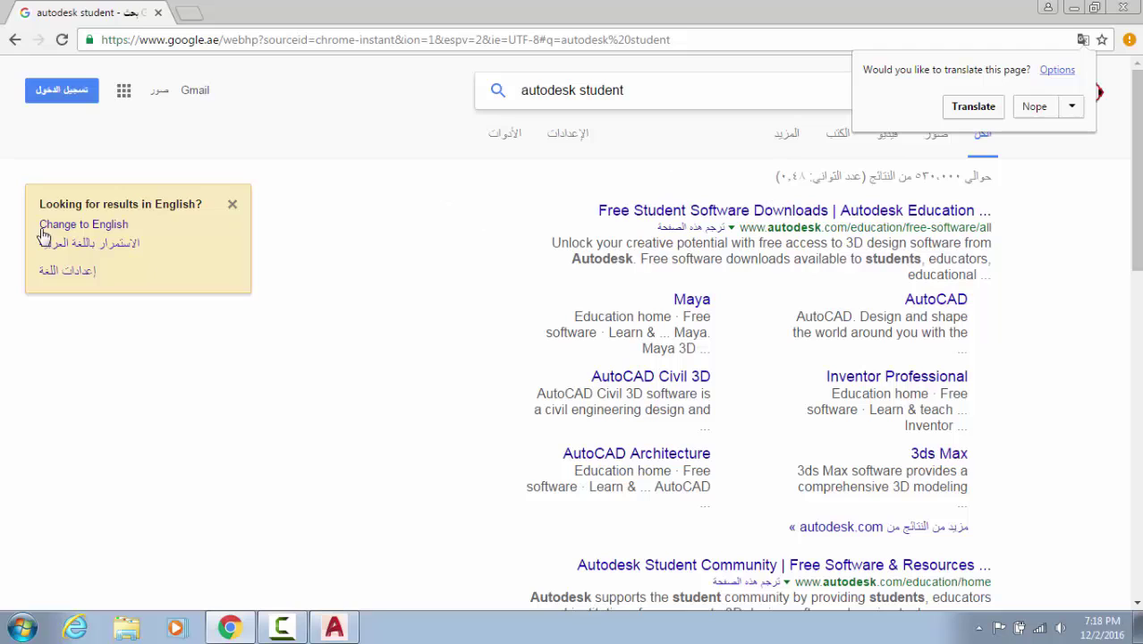
pyautogui.click(93, 224)
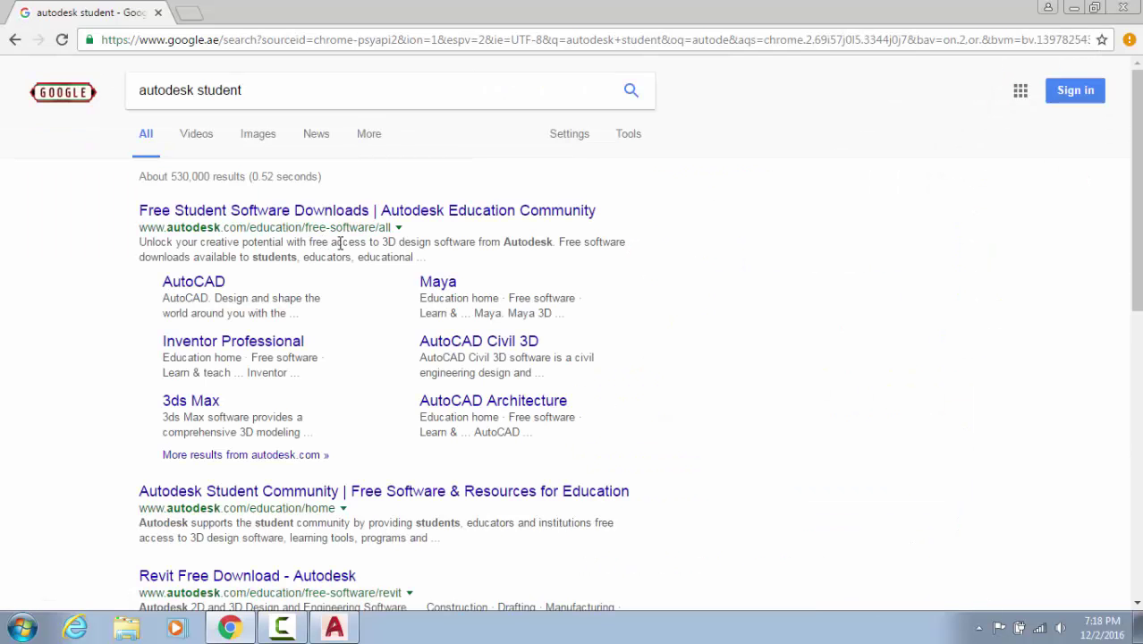
pyautogui.click(294, 215)
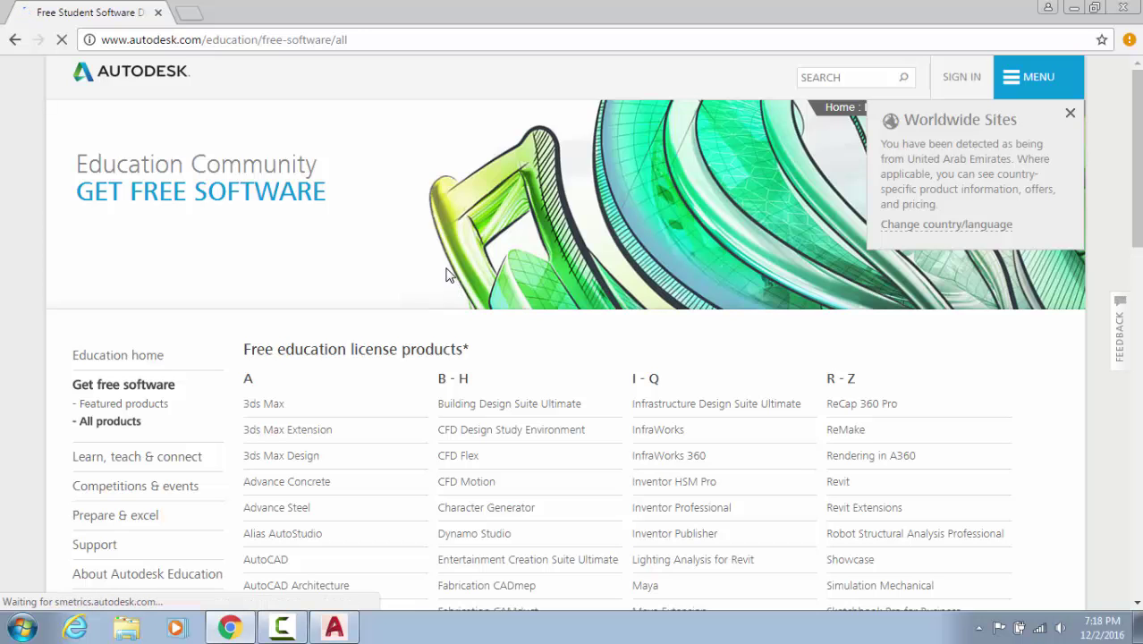
# Browse the Education page, then close the sign-in options and the Worldwide Sites notice
pyautogui.scroll(-3, 292, 387)
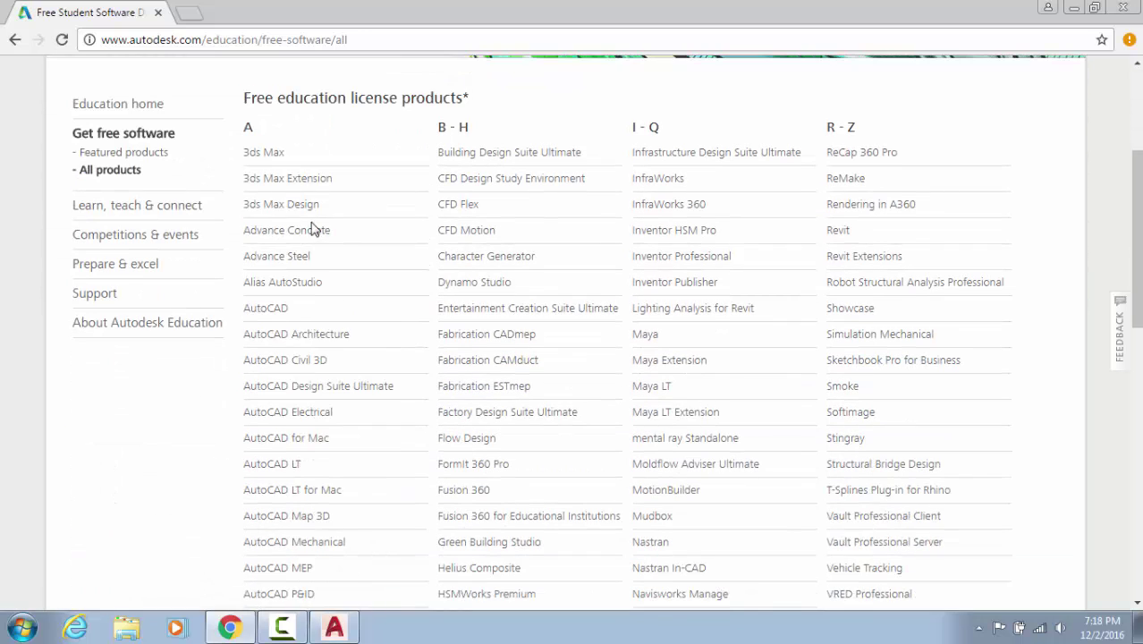
pyautogui.scroll(-3, 312, 228)
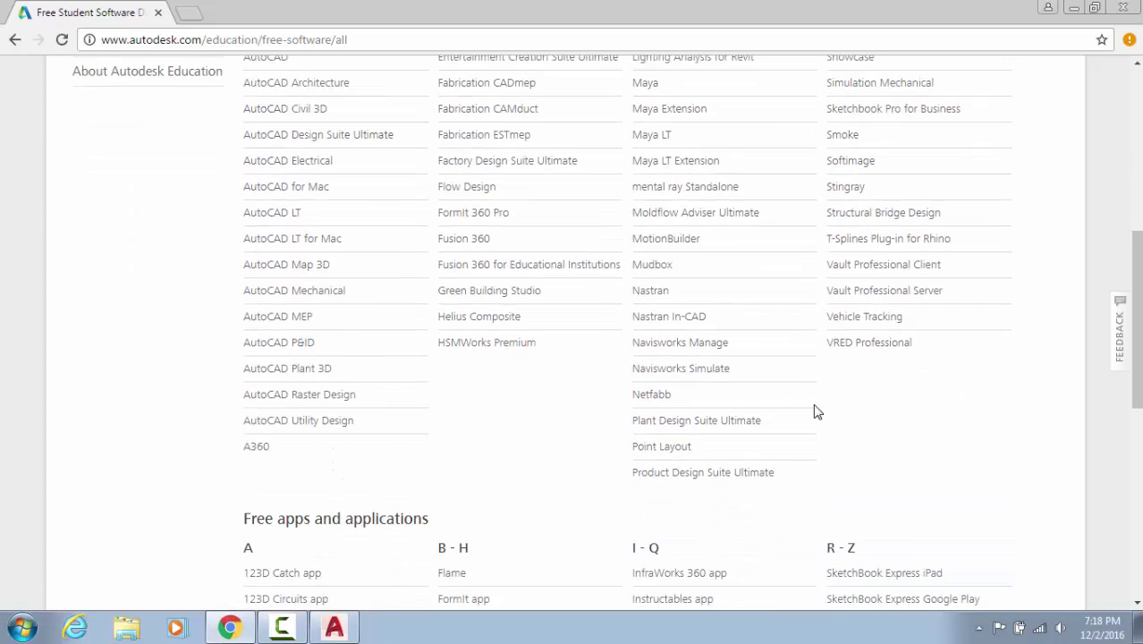
pyautogui.scroll(4, 816, 412)
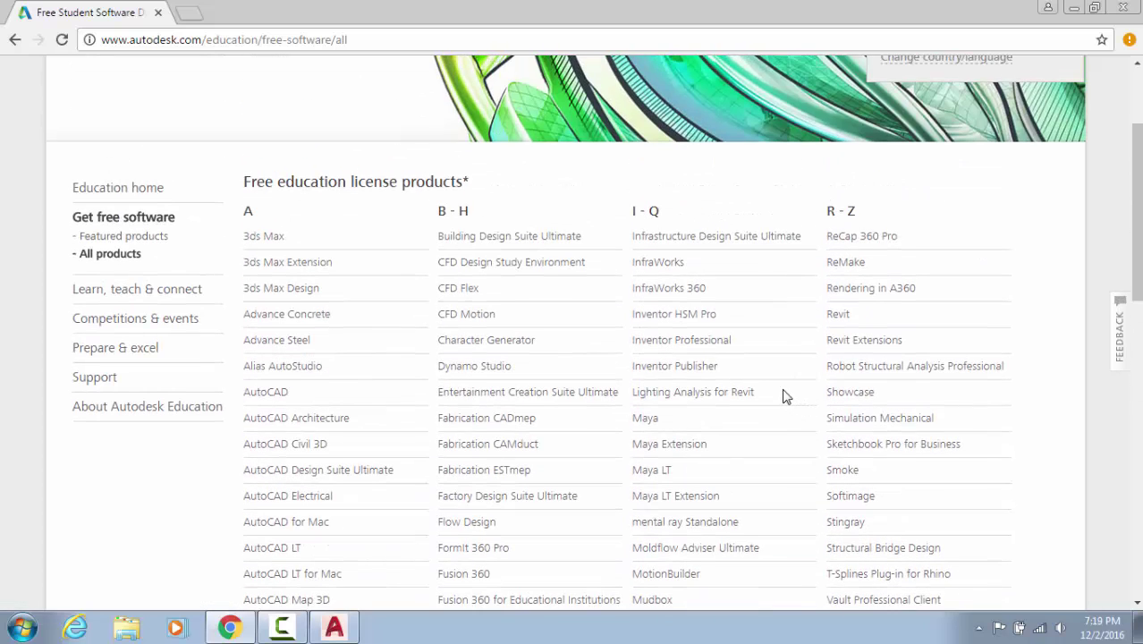
pyautogui.scroll(1, 628, 368)
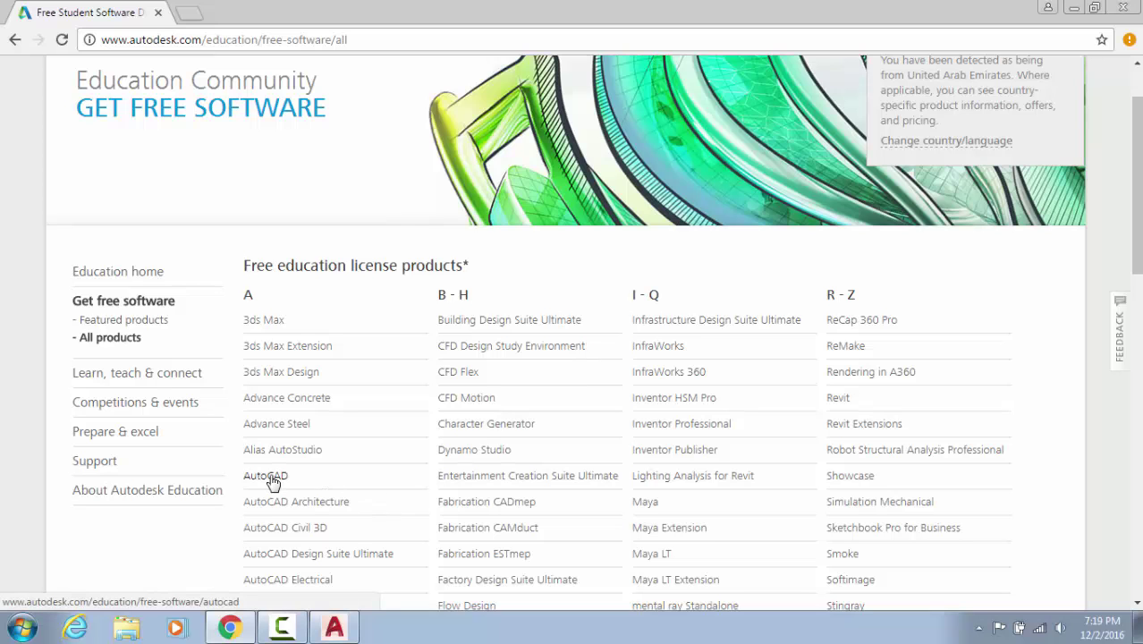
pyautogui.scroll(1, 706, 352)
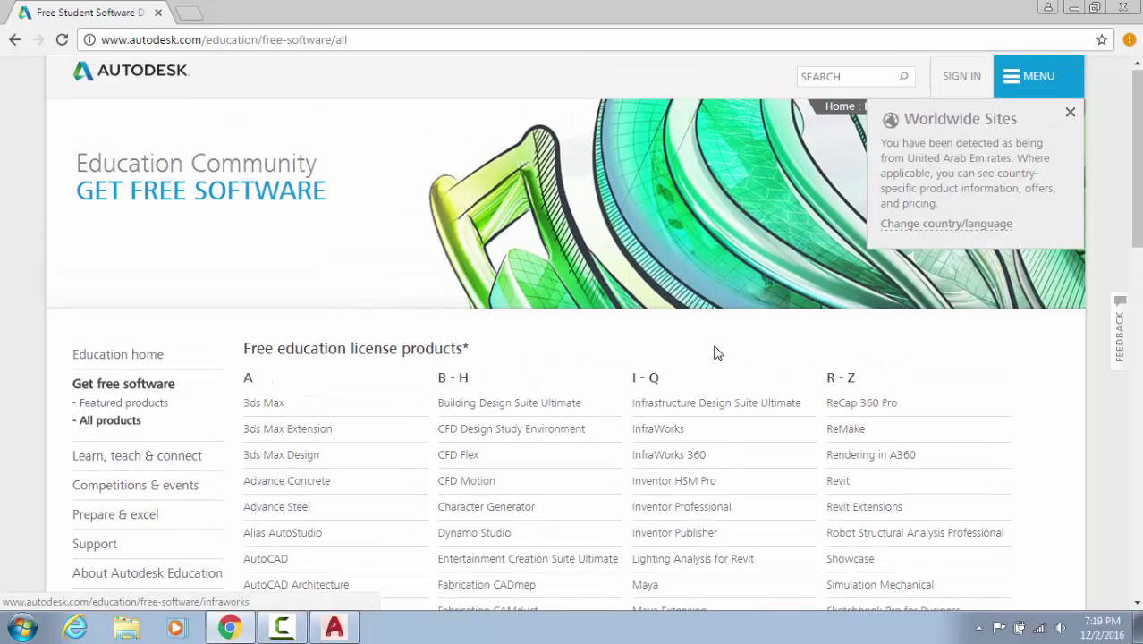
pyautogui.click(959, 82)
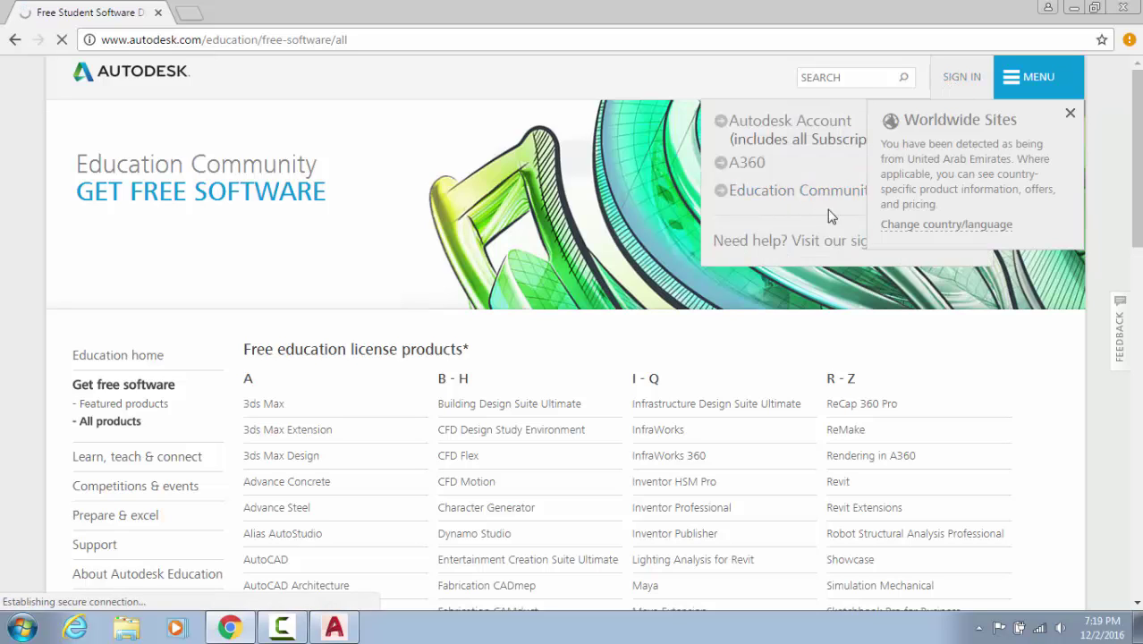
pyautogui.click(1070, 114)
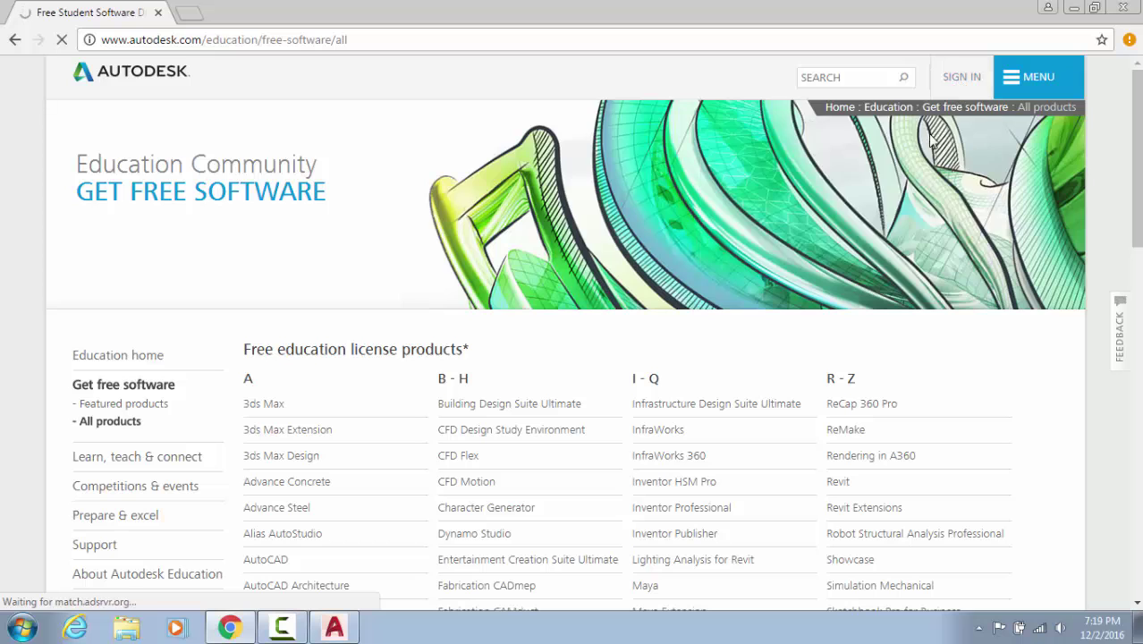
pyautogui.click(961, 82)
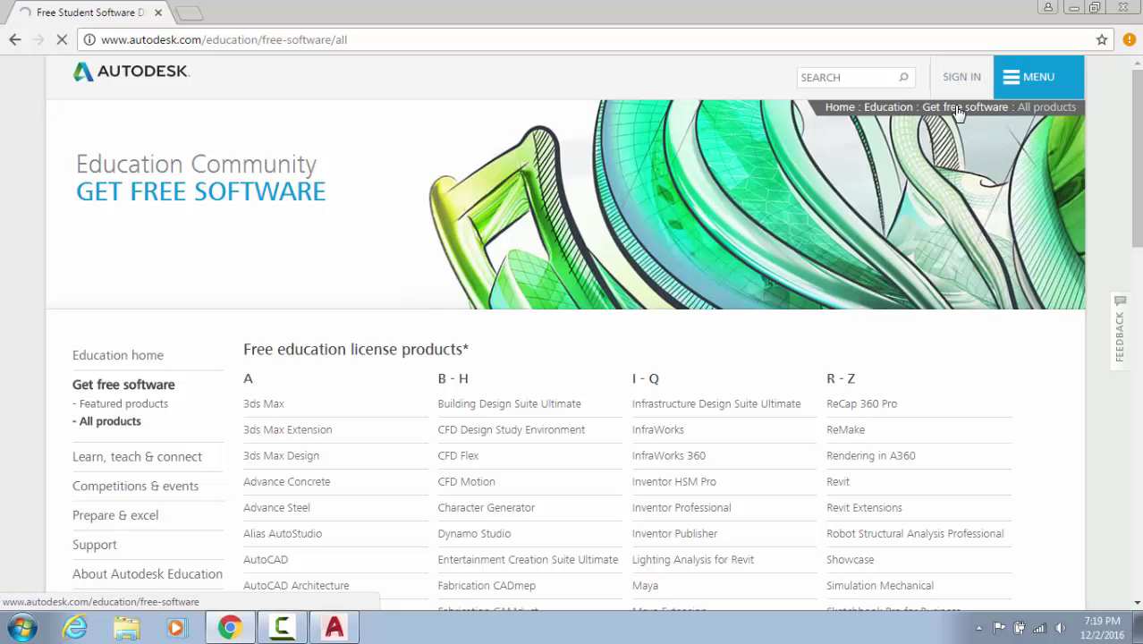
# Go to the Get free software featured products and open AutoCAD's free download page
pyautogui.click(966, 108)
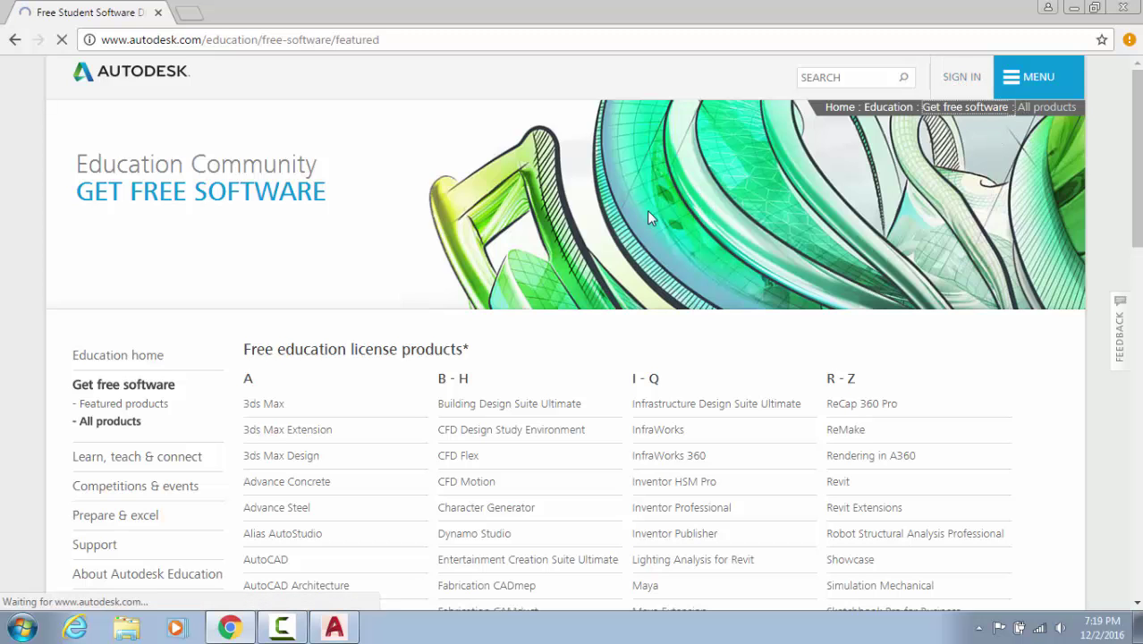
pyautogui.scroll(-2, 365, 345)
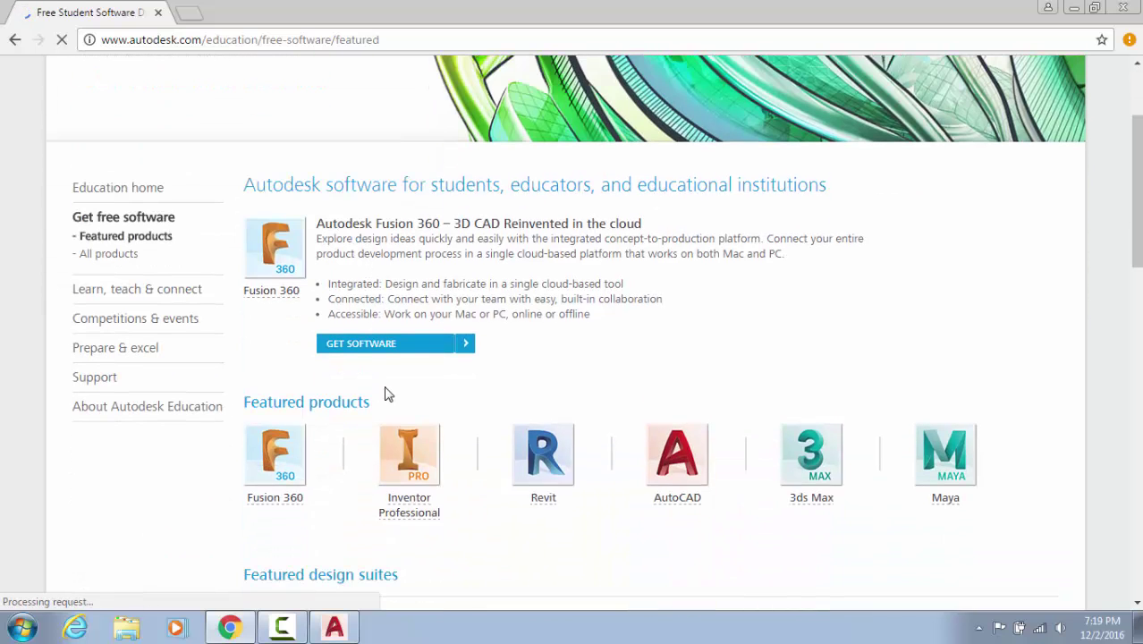
pyautogui.click(690, 498)
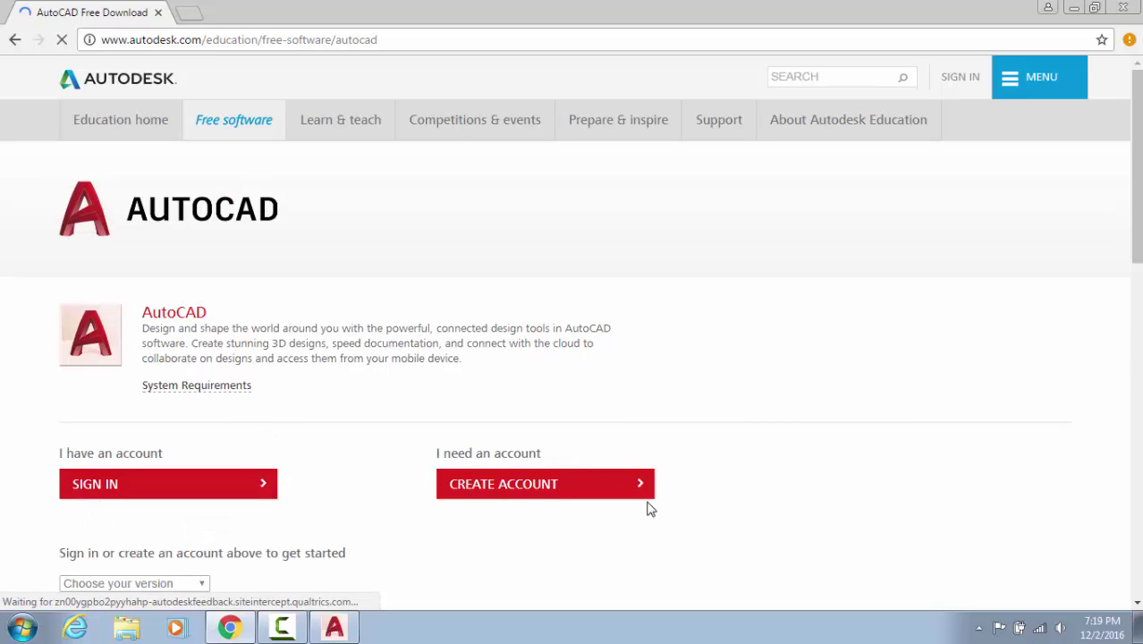
# Start a new education account with India as the country and Student as the role
pyautogui.click(511, 497)
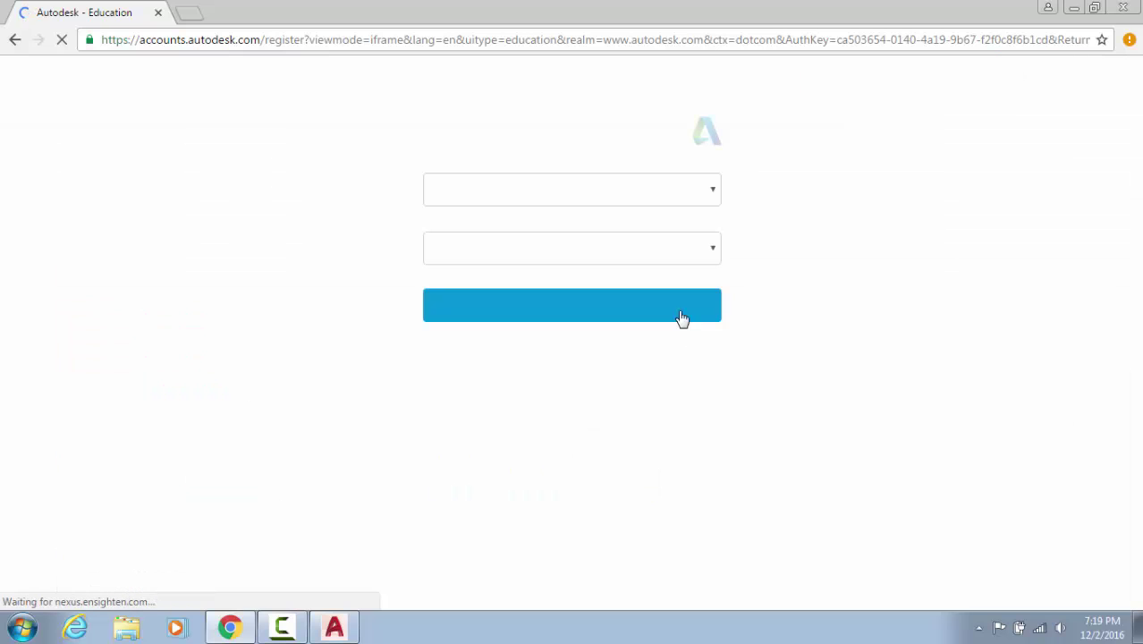
pyautogui.click(646, 186)
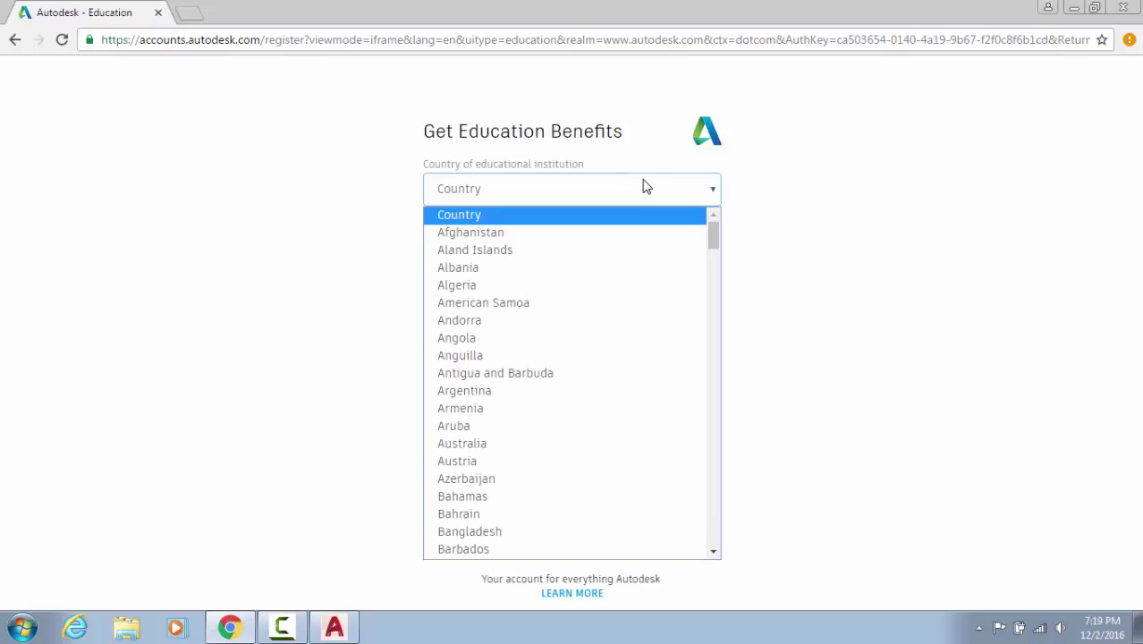
pyautogui.write('in')
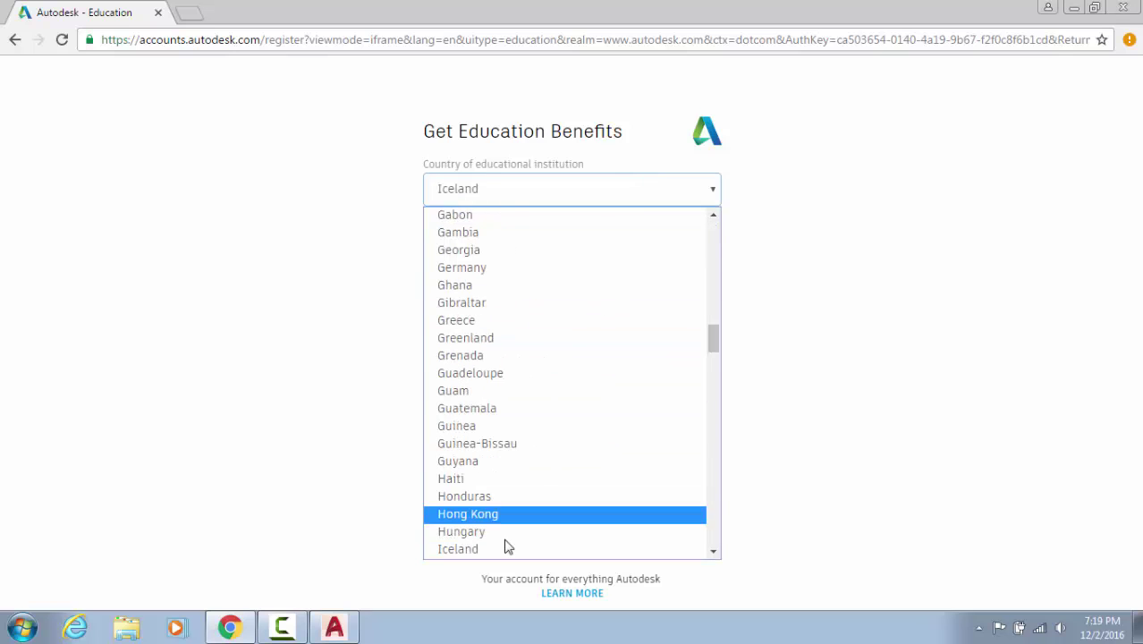
pyautogui.click(500, 540)
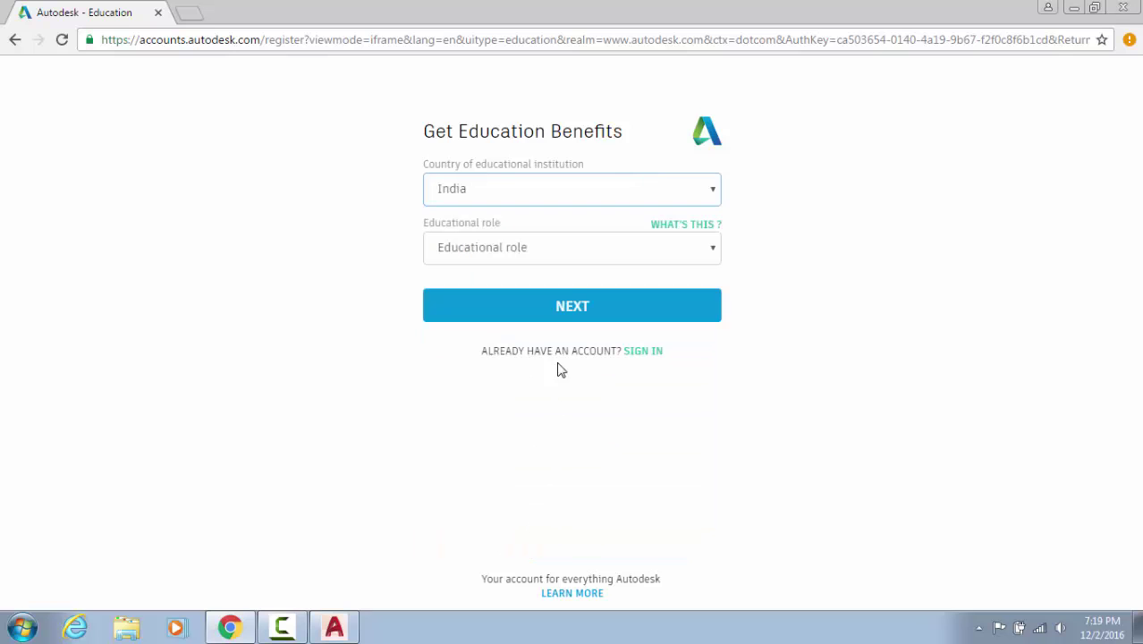
pyautogui.click(590, 304)
pyautogui.click(694, 250)
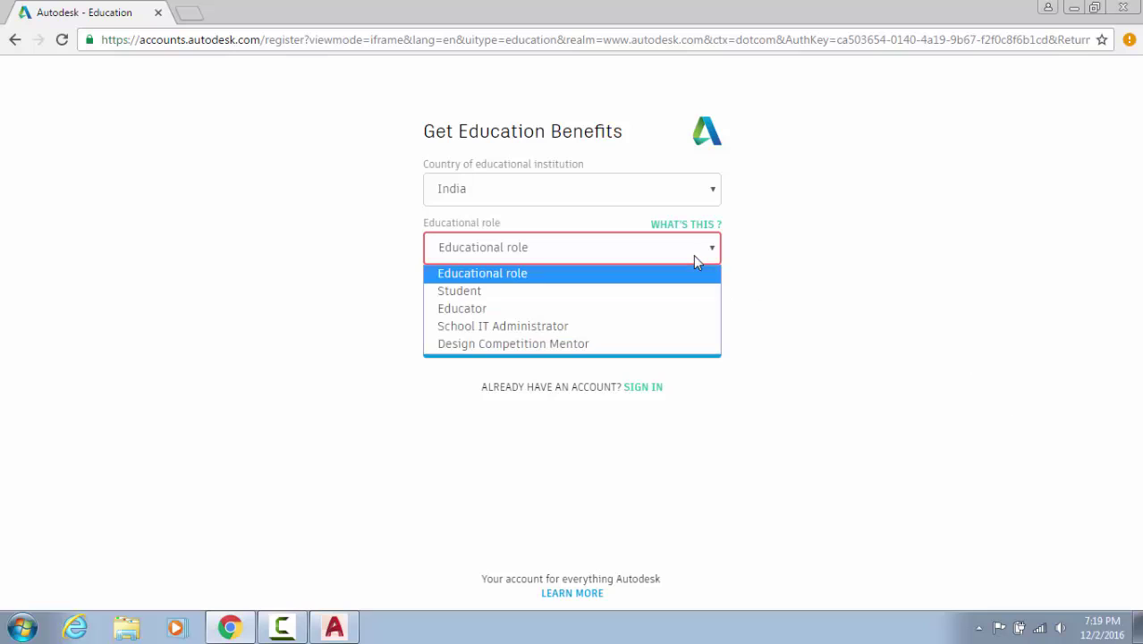
pyautogui.click(665, 292)
pyautogui.click(615, 362)
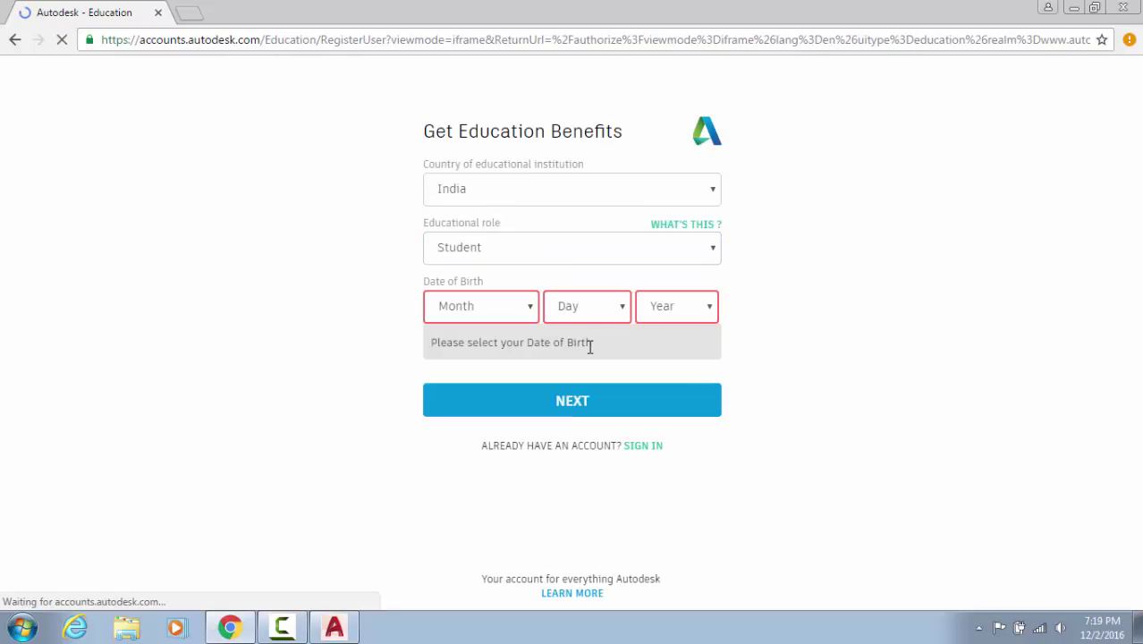
# Enter a January 10 birth date, submit the details, and bring up the back-button history
pyautogui.click(531, 313)
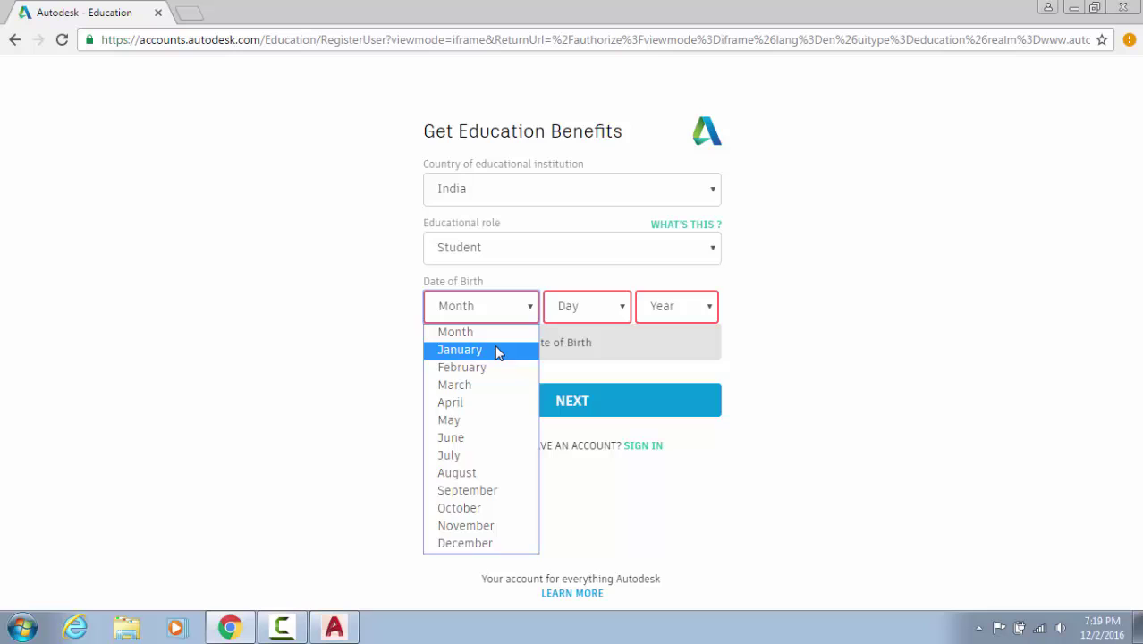
pyautogui.click(498, 350)
pyautogui.click(590, 306)
pyautogui.click(604, 186)
pyautogui.click(671, 304)
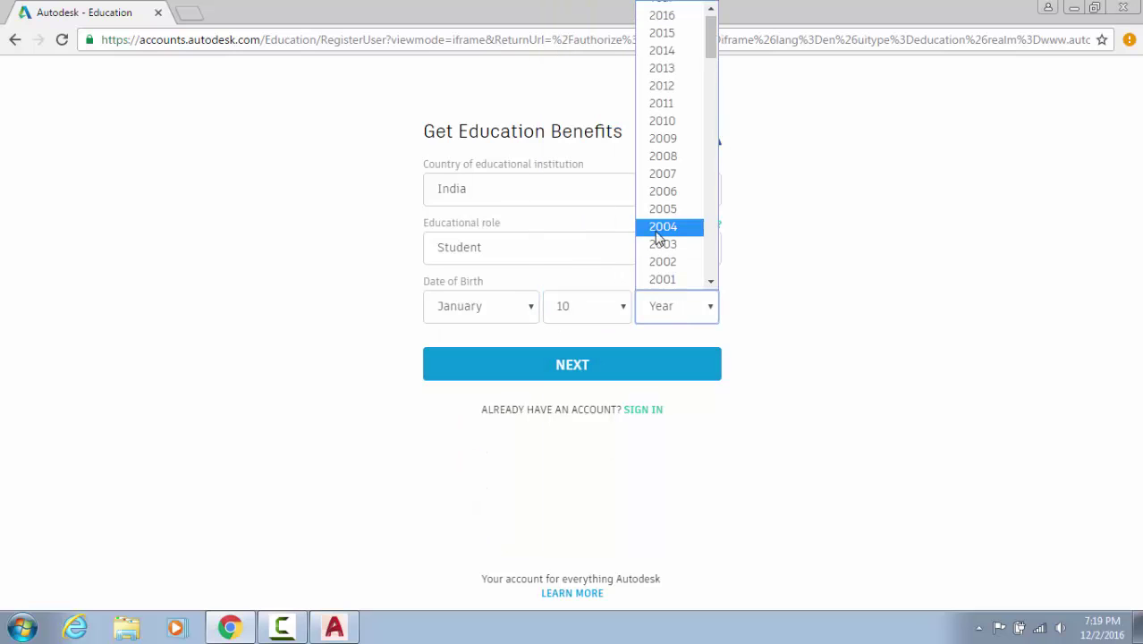
pyautogui.scroll(-6, 661, 200)
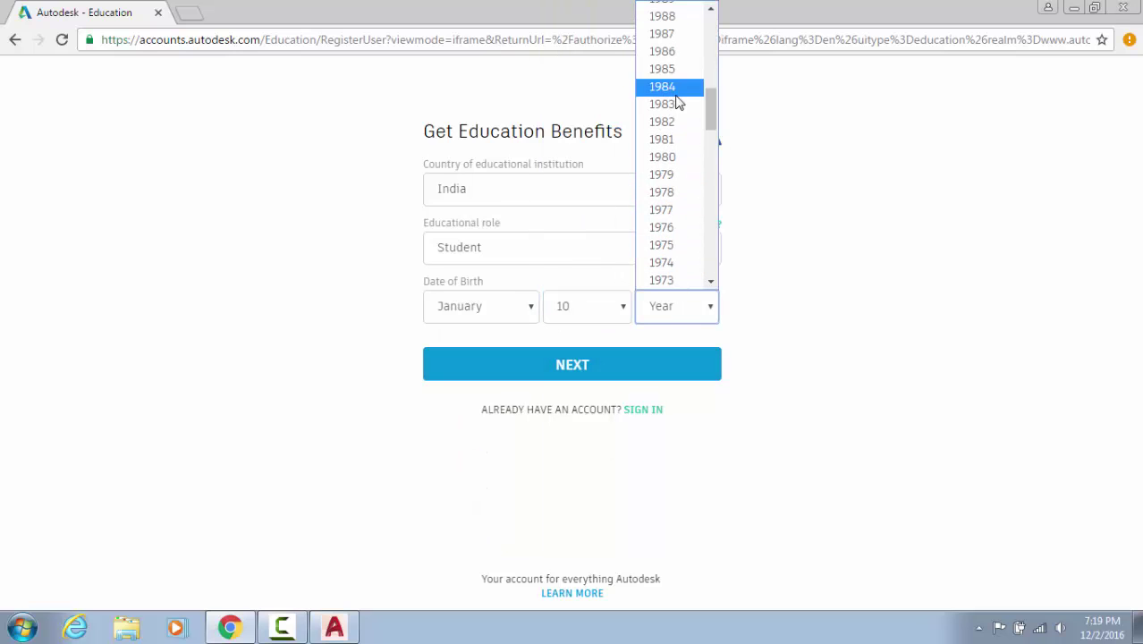
pyautogui.scroll(3, 677, 101)
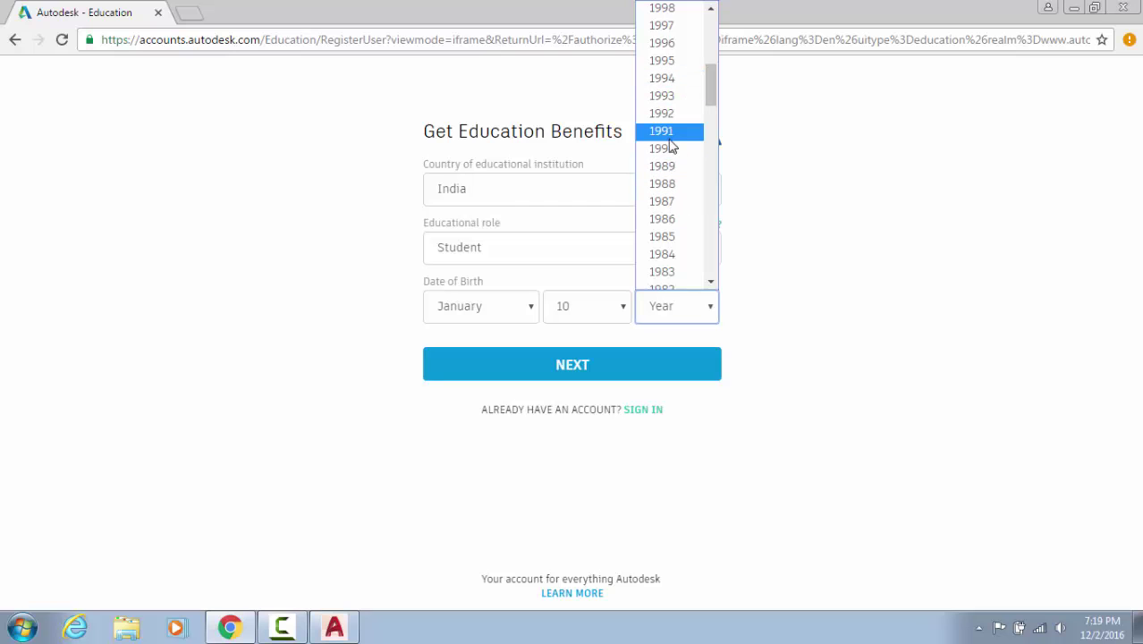
pyautogui.click(677, 109)
pyautogui.click(545, 365)
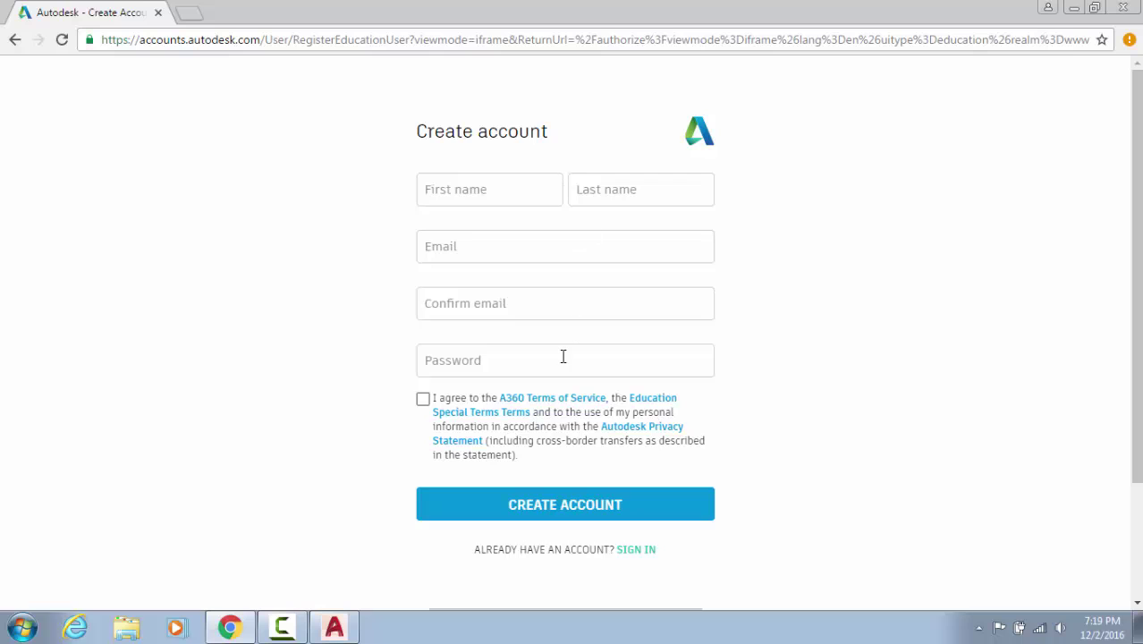
pyautogui.click(563, 315)
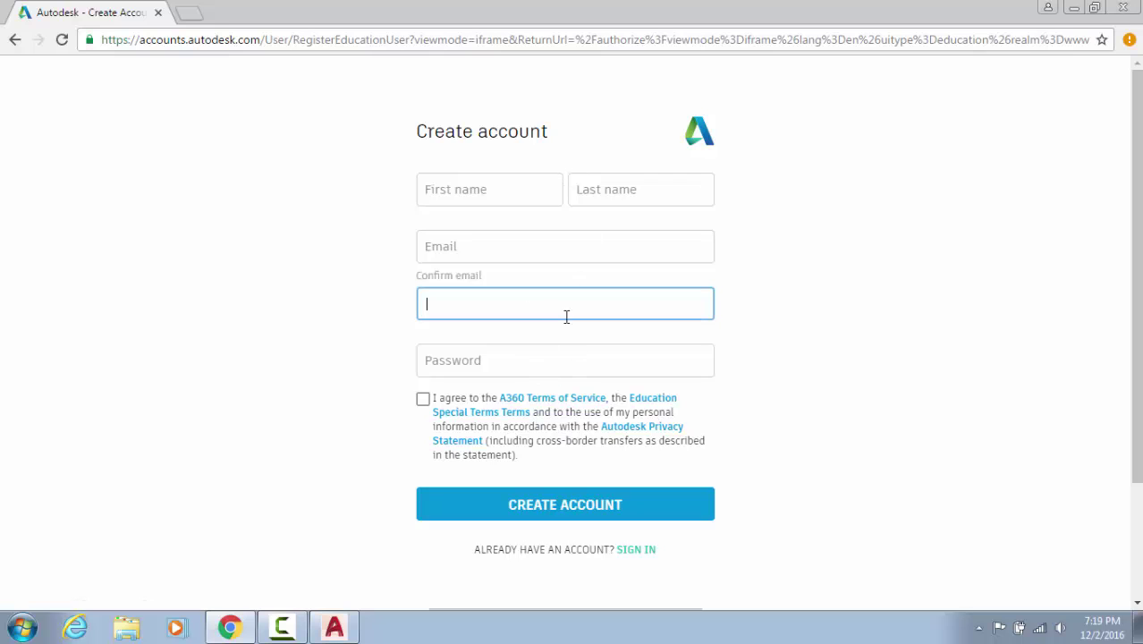
pyautogui.rightClick(15, 40)
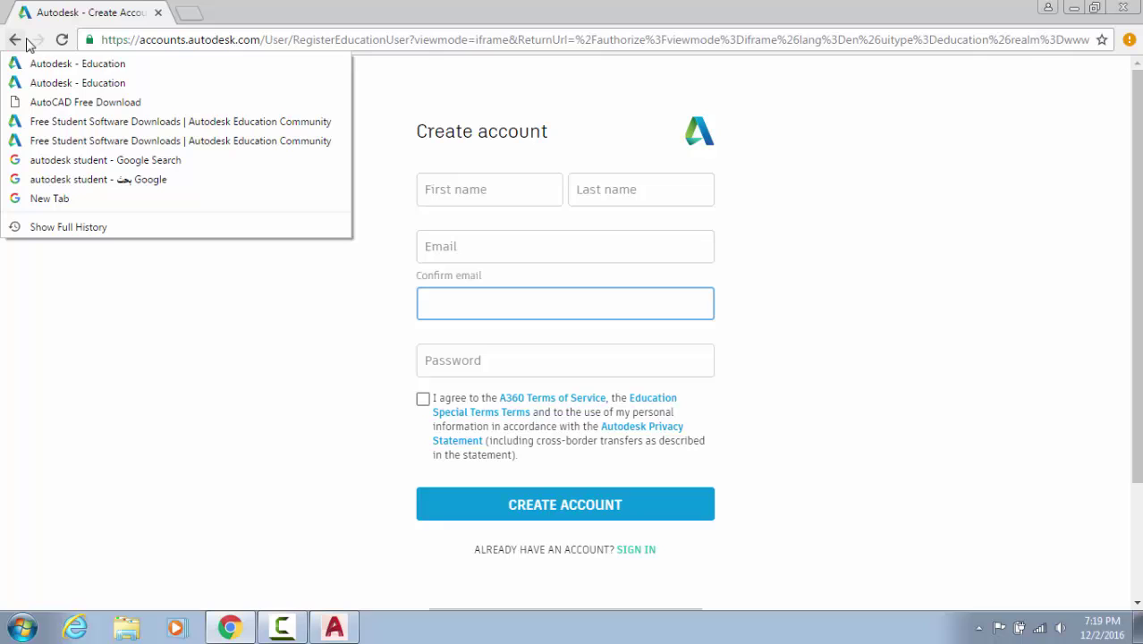
# Return to the AutoCAD free download page and sign in with the account e-mail and password
pyautogui.click(49, 103)
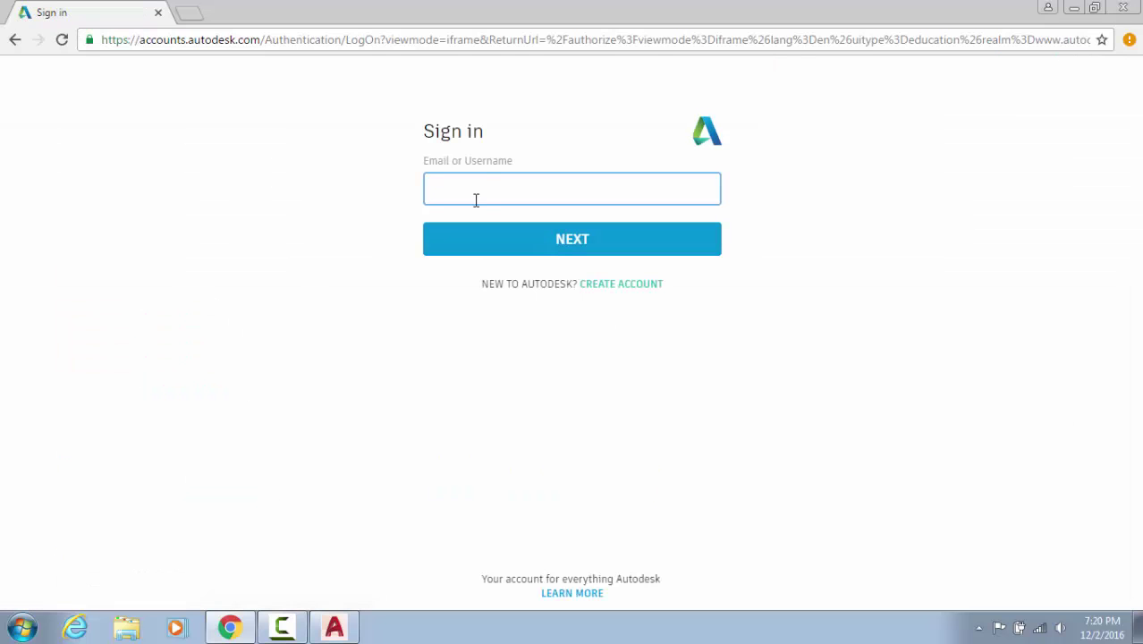
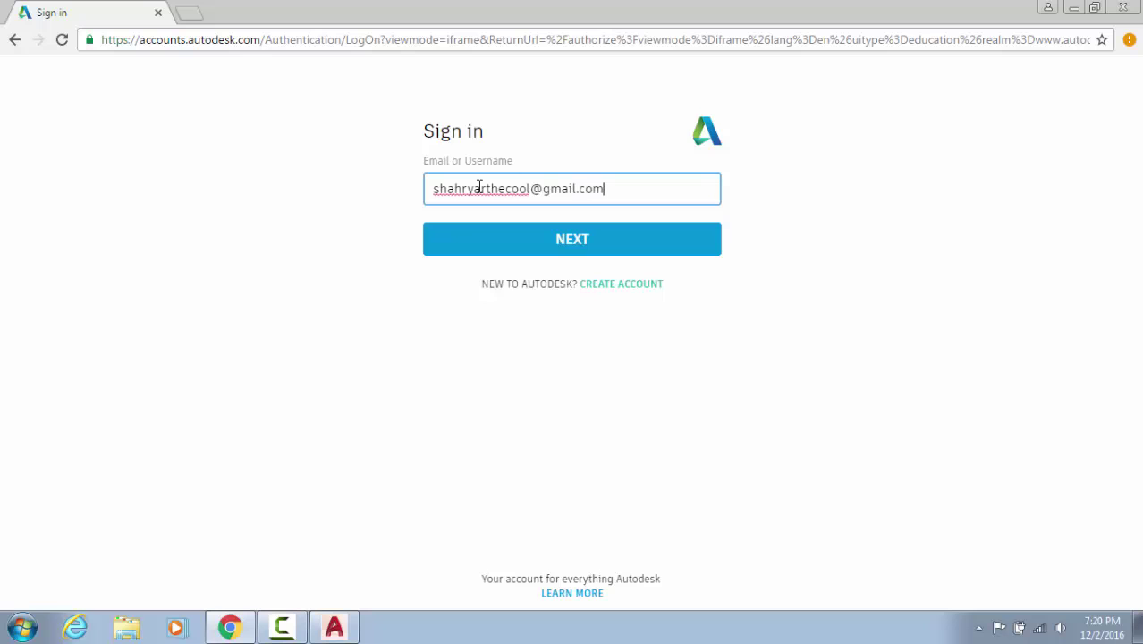
pyautogui.press('Return')
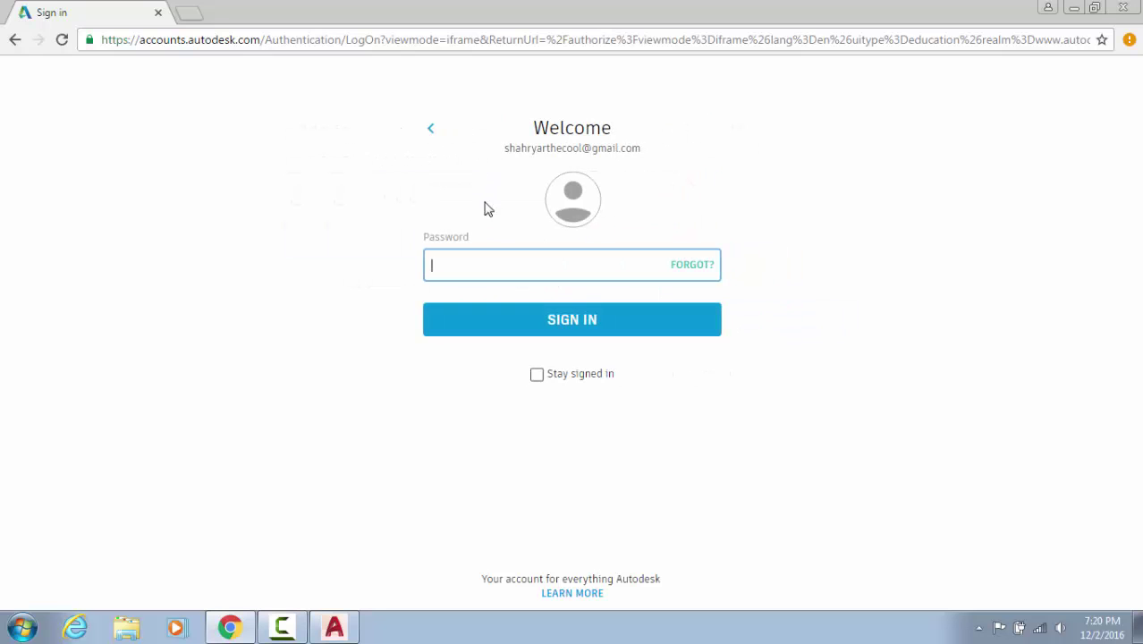
pyautogui.write('•••')
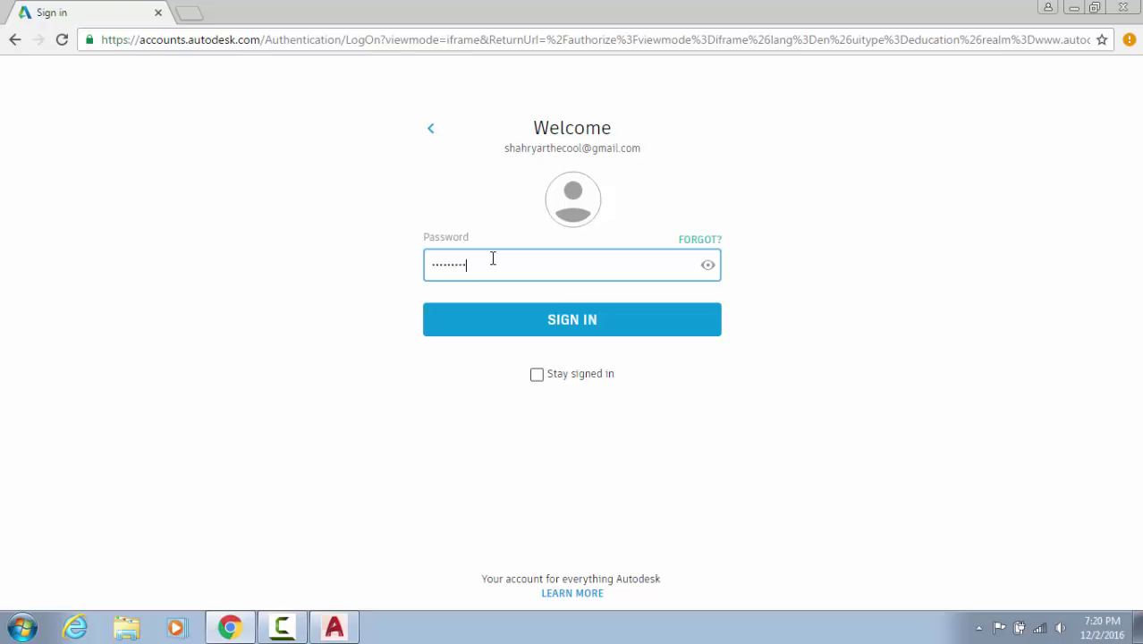
pyautogui.press('Return')
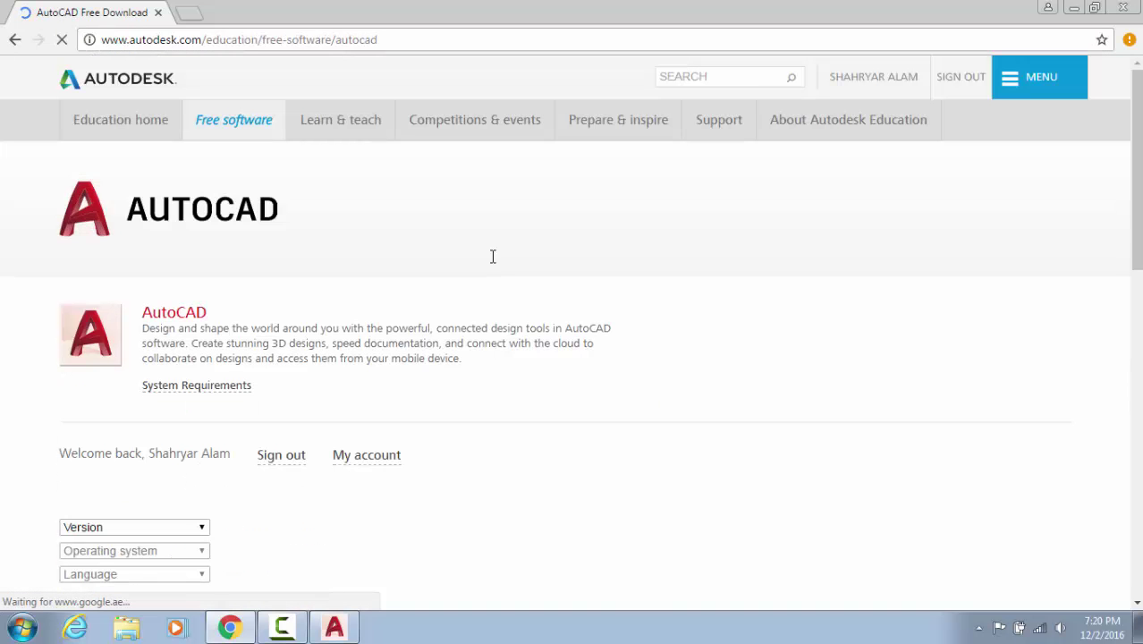
# Reveal the AutoCAD download options and set the version to AutoCAD 2014
pyautogui.scroll(-3, 487, 308)
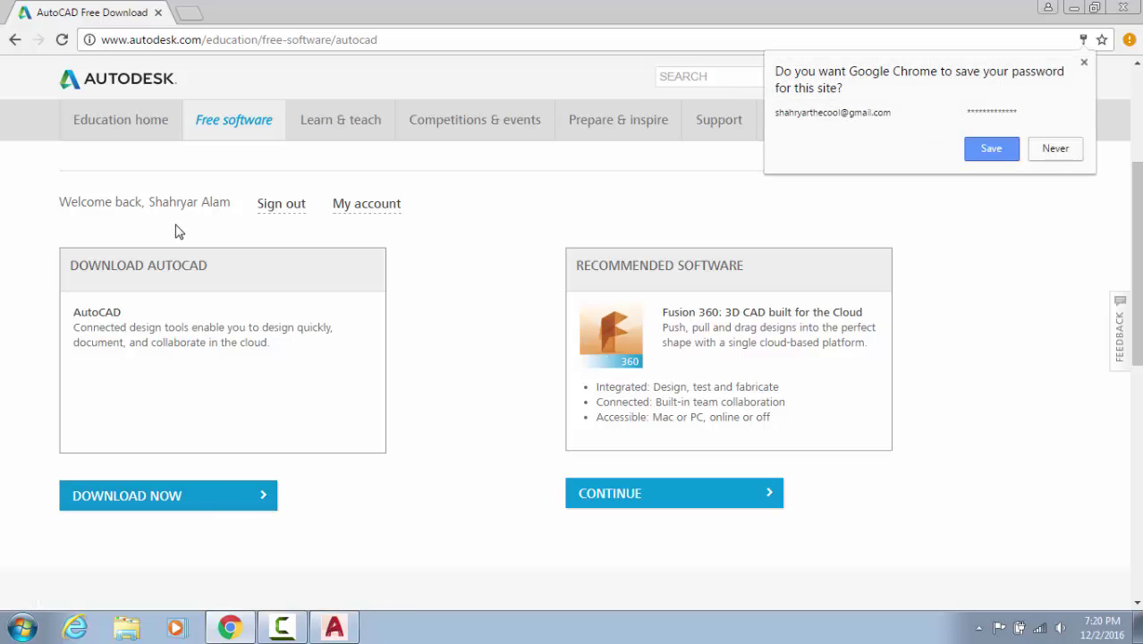
pyautogui.click(228, 505)
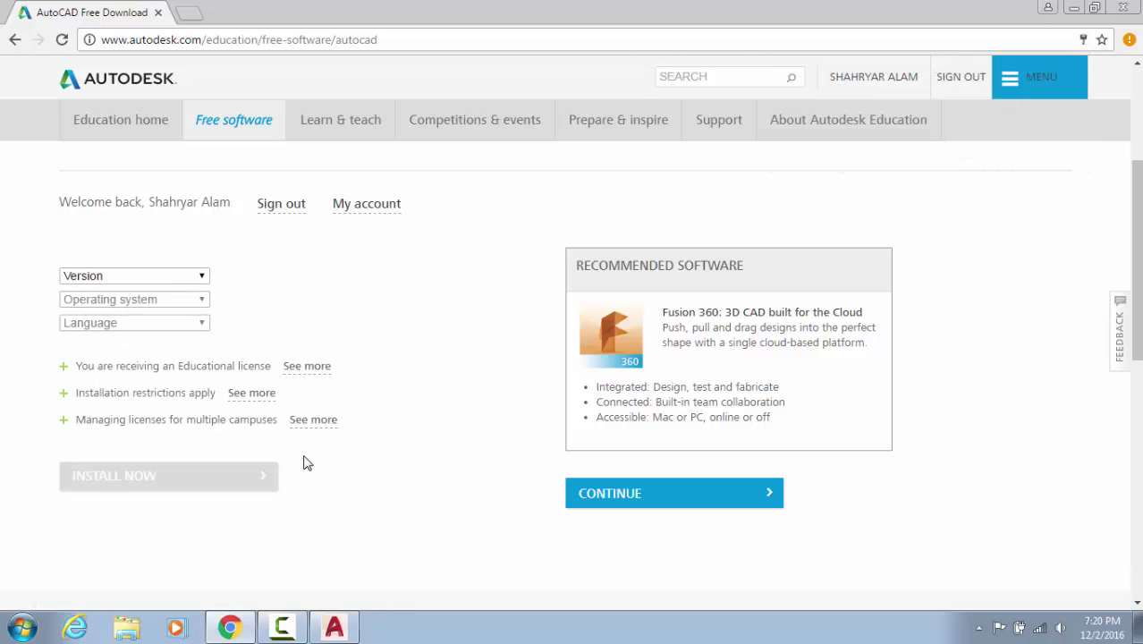
pyautogui.click(171, 276)
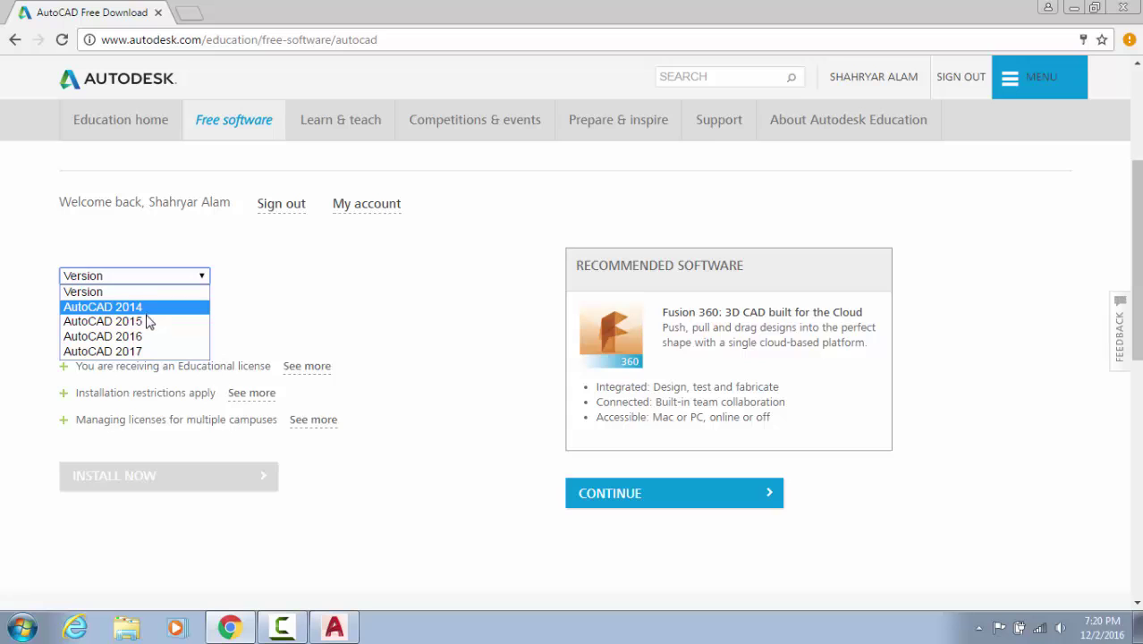
pyautogui.click(146, 321)
pyautogui.click(169, 305)
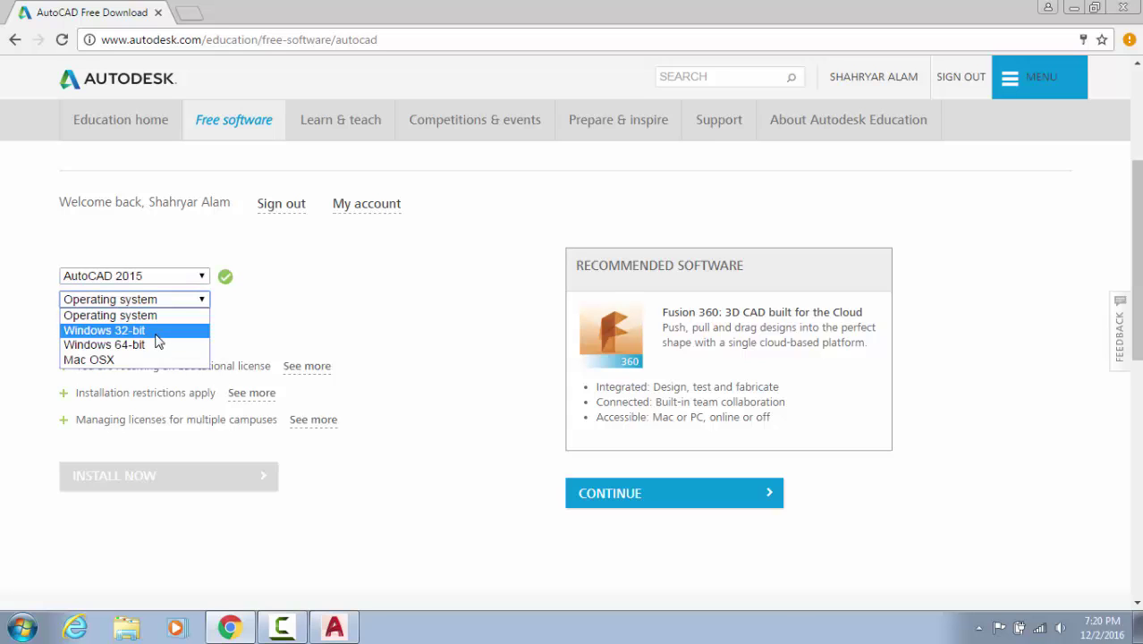
pyautogui.click(159, 281)
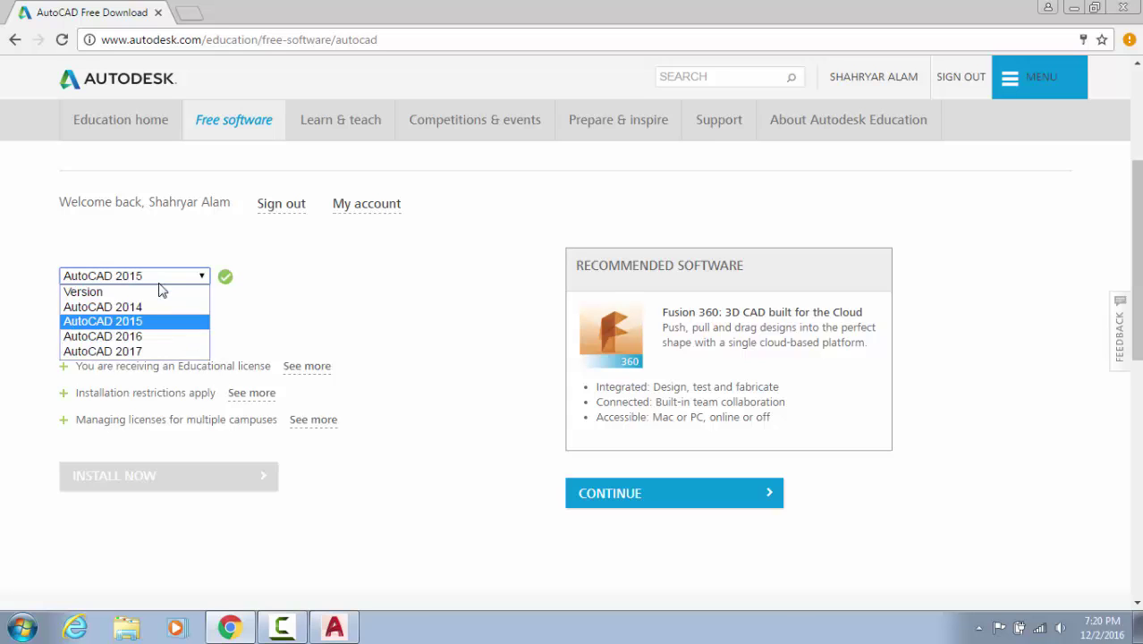
pyautogui.click(160, 281)
pyautogui.click(136, 280)
pyautogui.click(131, 309)
# Choose Windows 64-bit as the operating system and English as the language
pyautogui.click(143, 300)
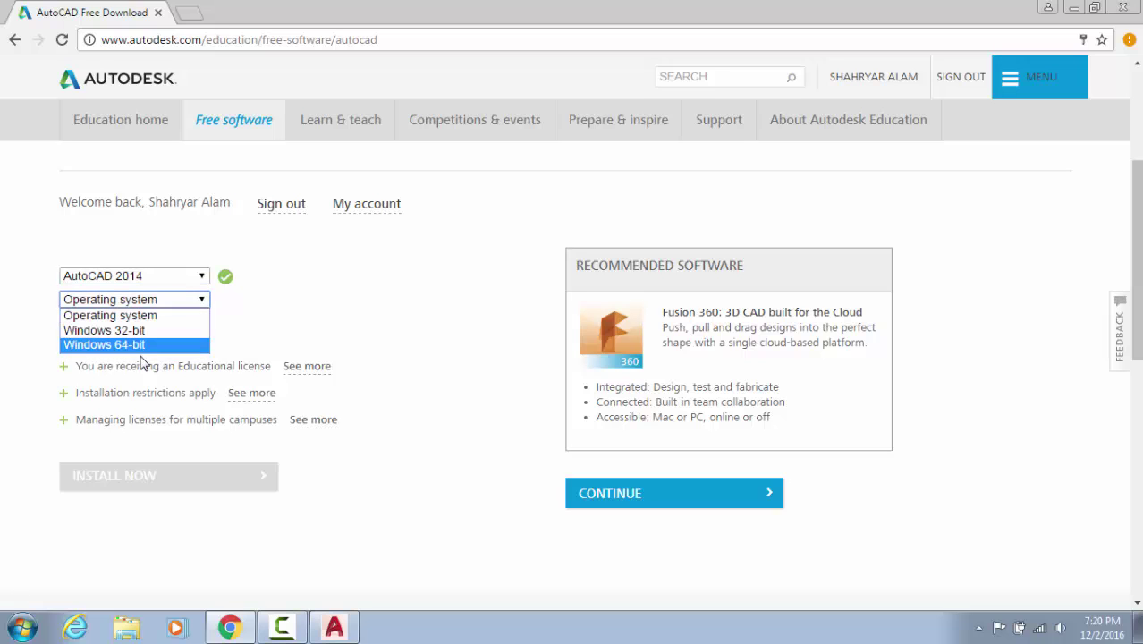
pyautogui.click(140, 346)
pyautogui.click(172, 324)
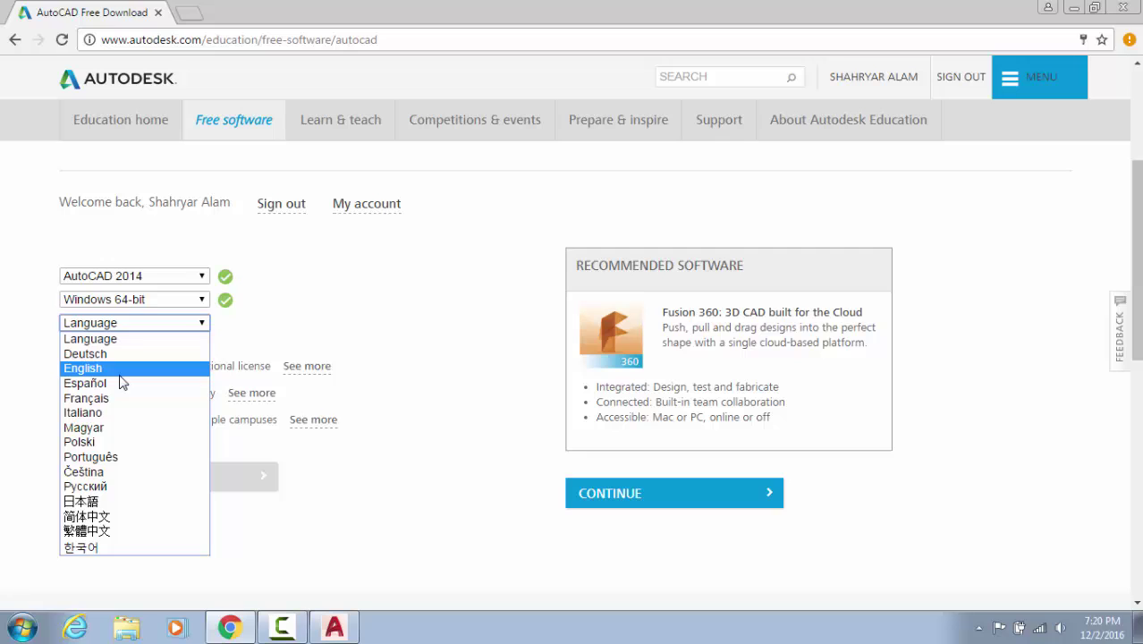
pyautogui.click(339, 342)
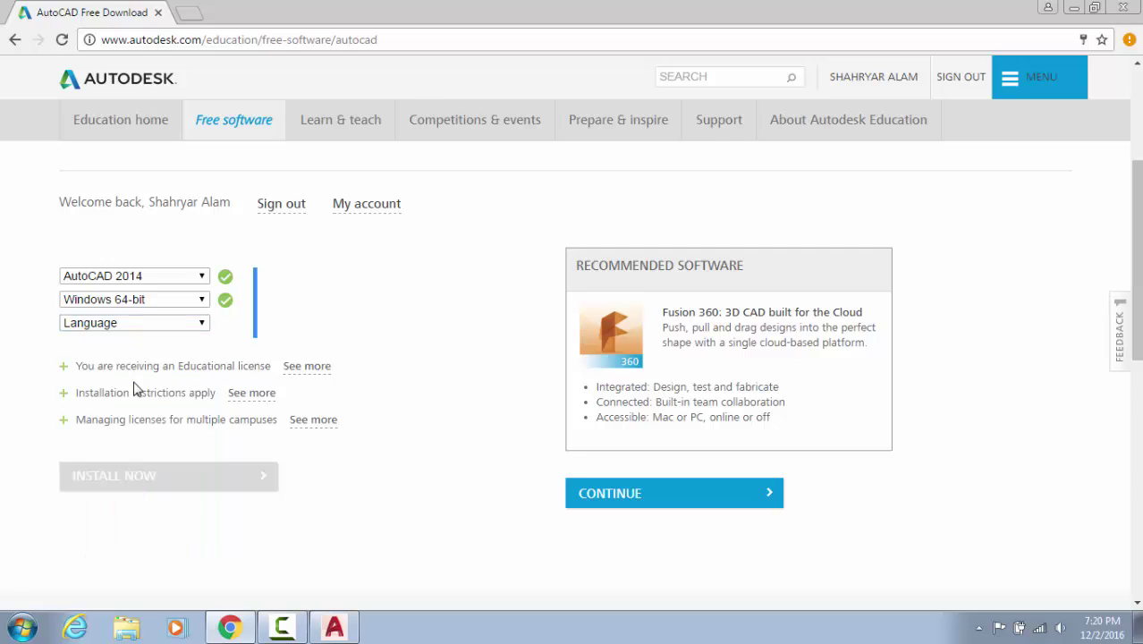
pyautogui.click(150, 326)
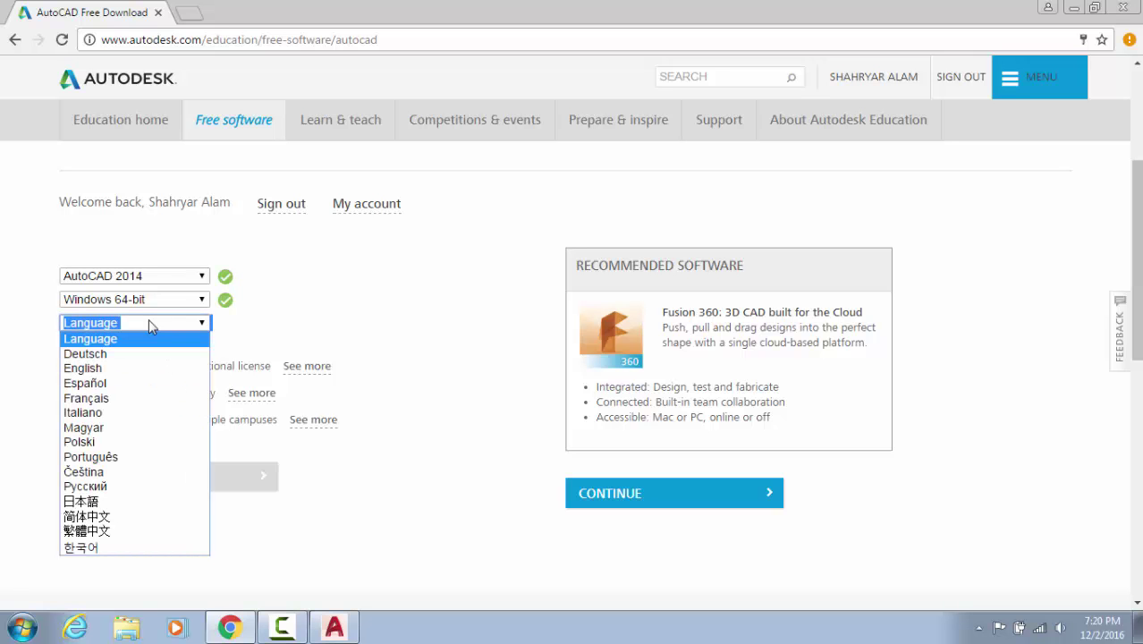
pyautogui.click(130, 369)
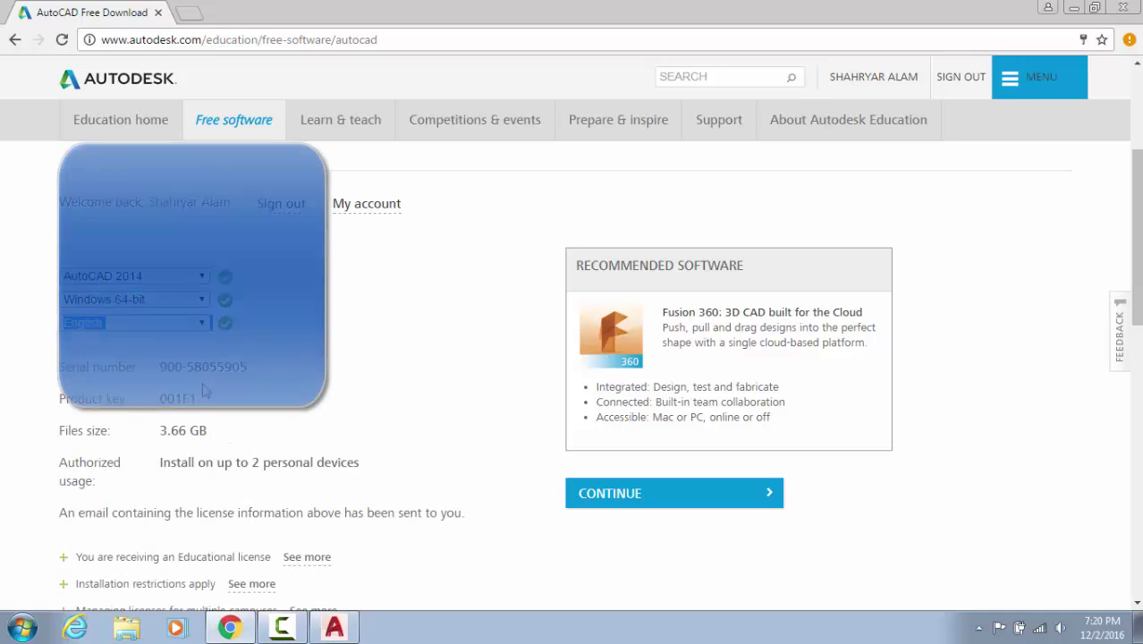
# Highlight the license details and the 3.66 GB file size
pyautogui.scroll(-4, 127, 378)
pyautogui.scroll(1, 128, 378)
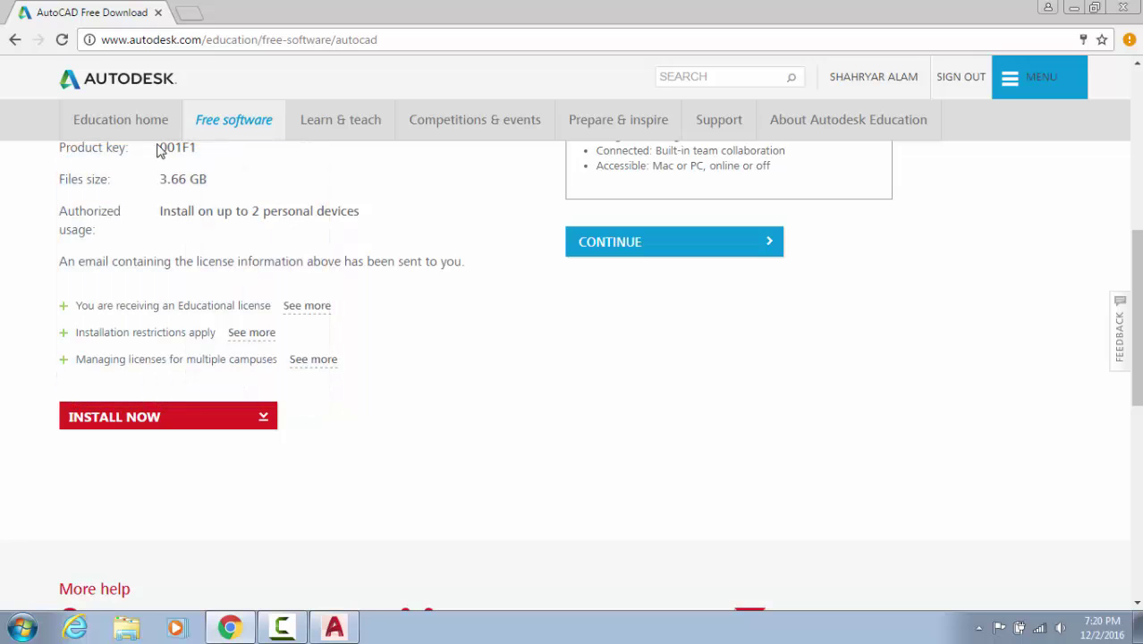
pyautogui.moveTo(157, 149); pyautogui.dragTo(255, 157)
pyautogui.moveTo(166, 180); pyautogui.dragTo(206, 205)
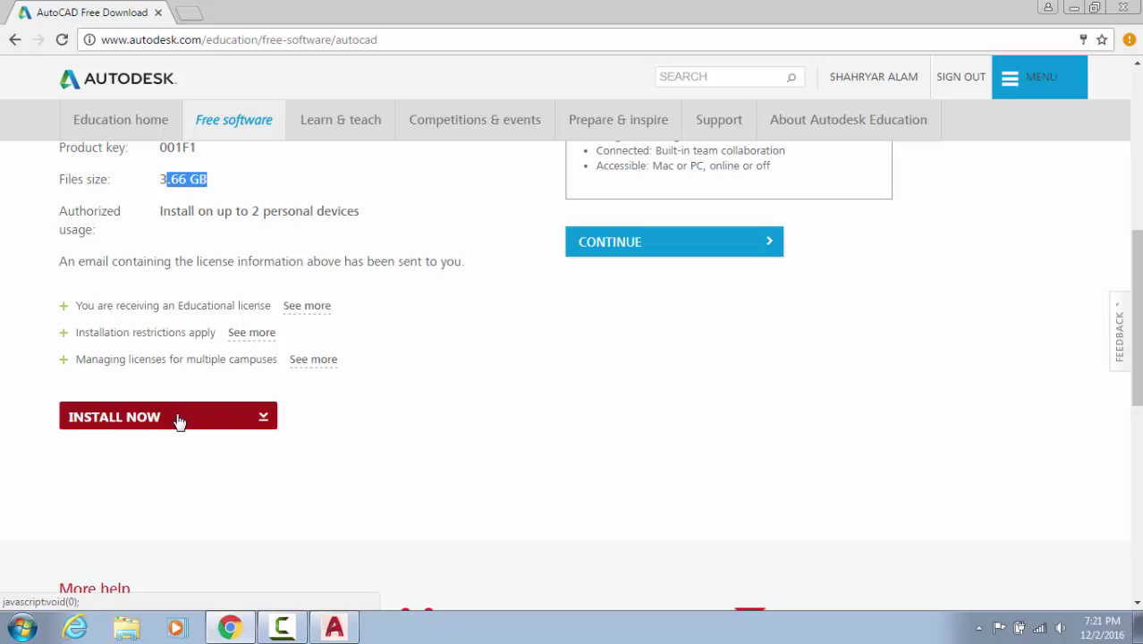
# Download the AutoCAD 2014 installer through the browser and dismiss the download bar
pyautogui.click(273, 425)
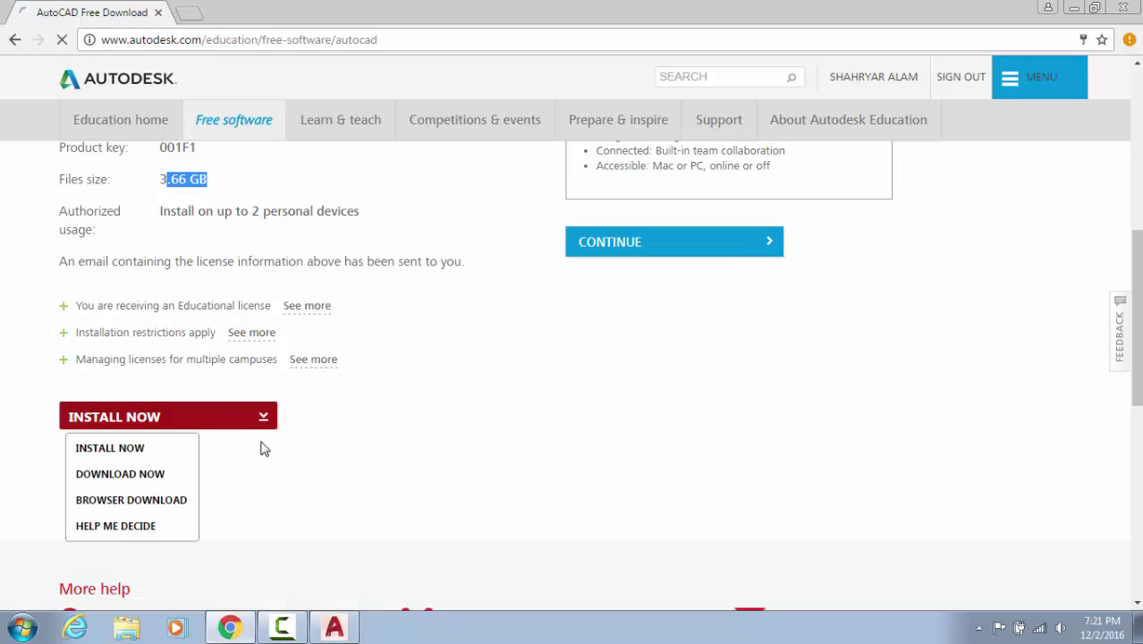
pyautogui.click(164, 501)
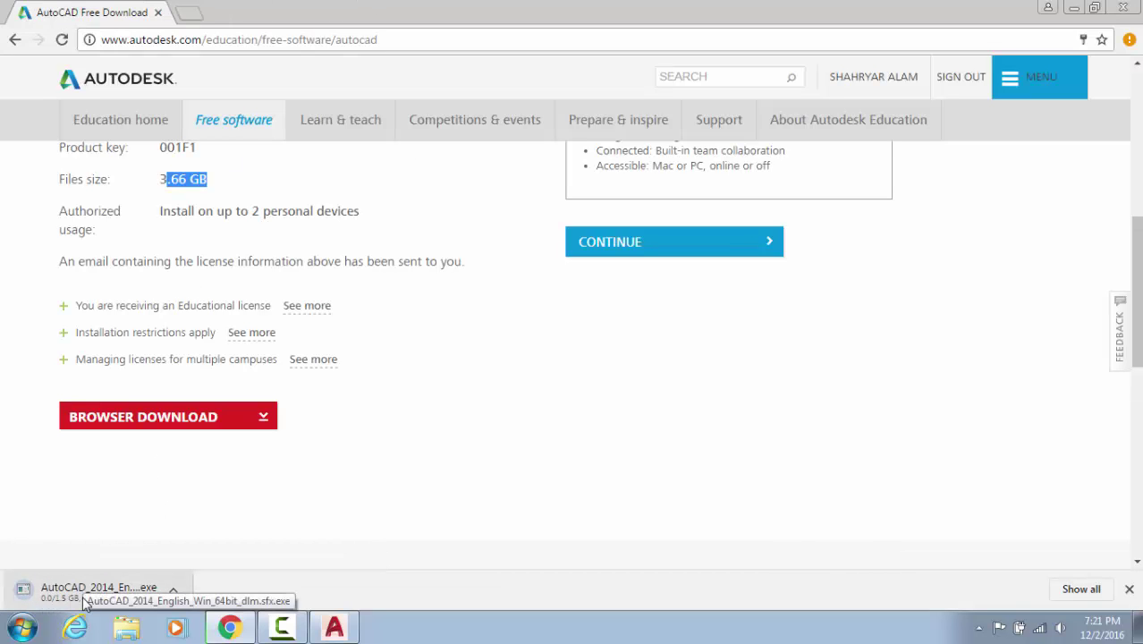
pyautogui.click(1129, 590)
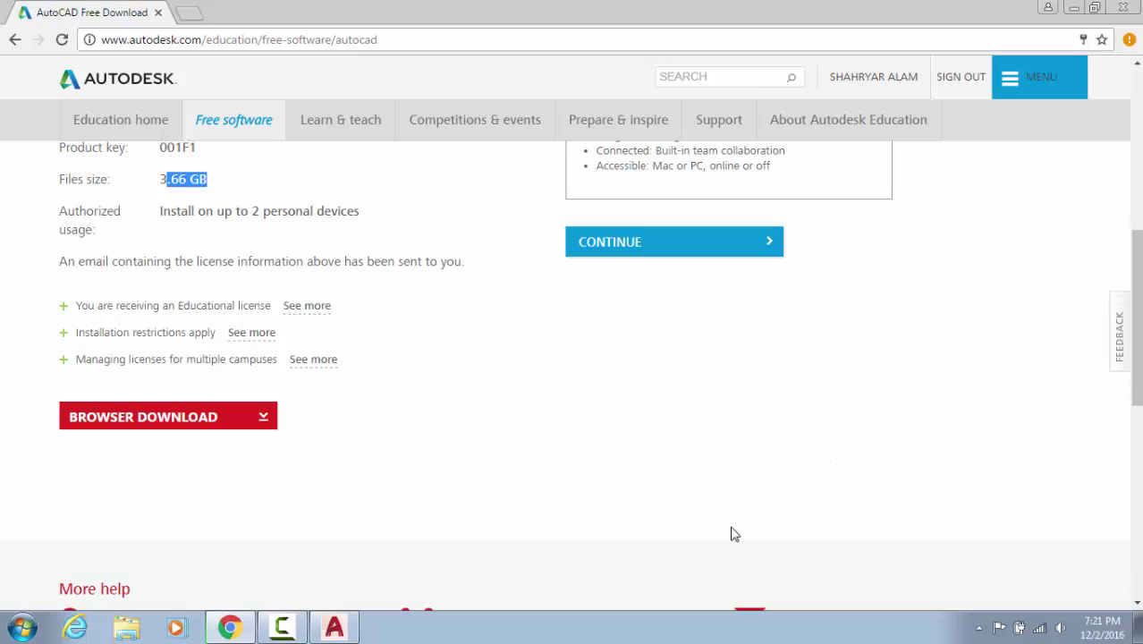
# Cancel the duplicate AutoCAD 2014 download in the Downloads list and return to the download page
pyautogui.hotkey('ctrl', 'j')
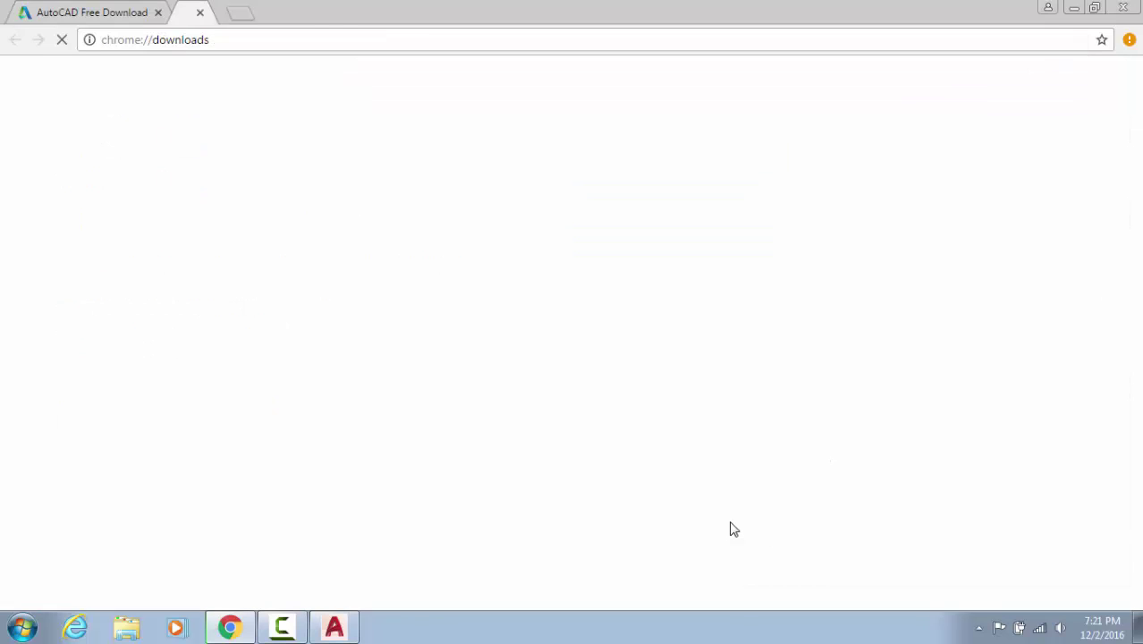
pyautogui.click(467, 263)
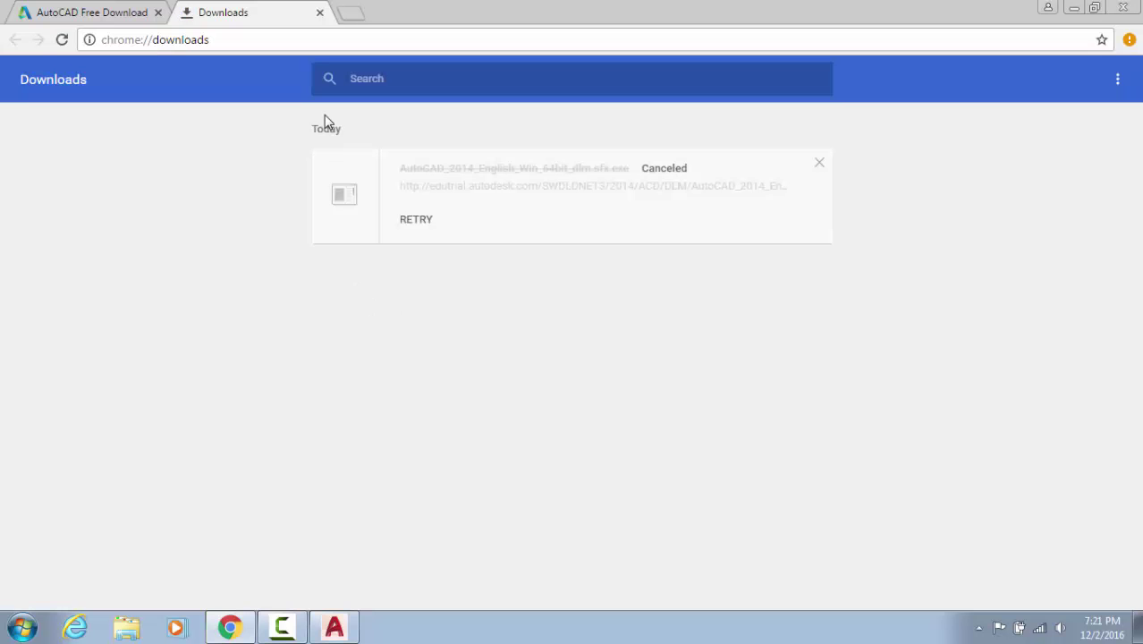
pyautogui.click(79, 11)
pyautogui.click(192, 414)
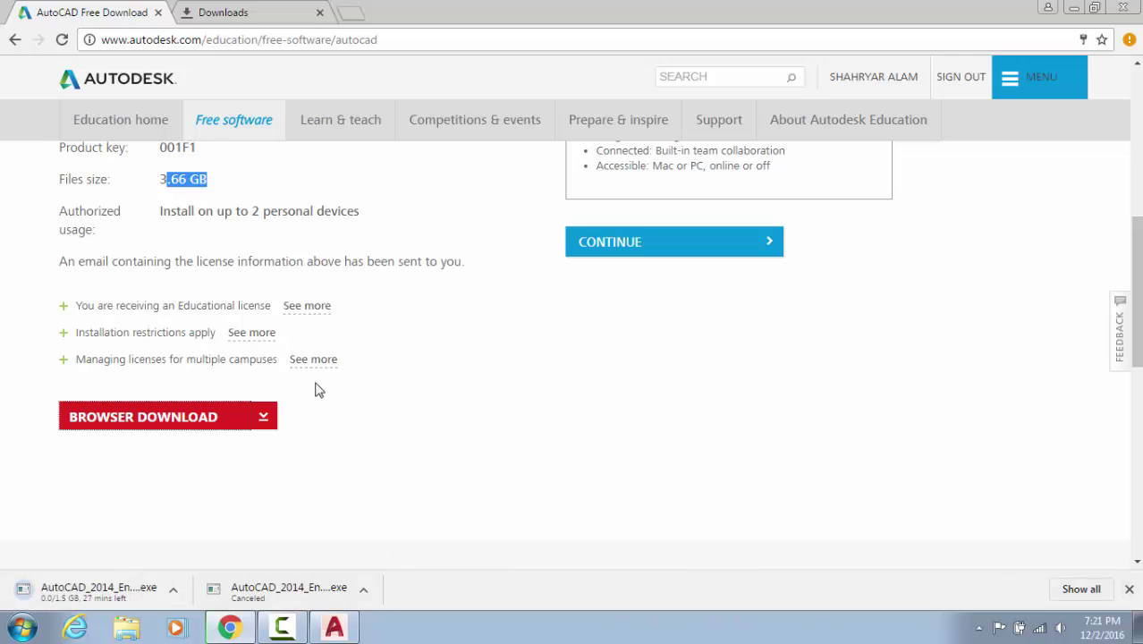
# Reselect Windows 64-bit and English for the AutoCAD 2017 download
pyautogui.scroll(3, 234, 358)
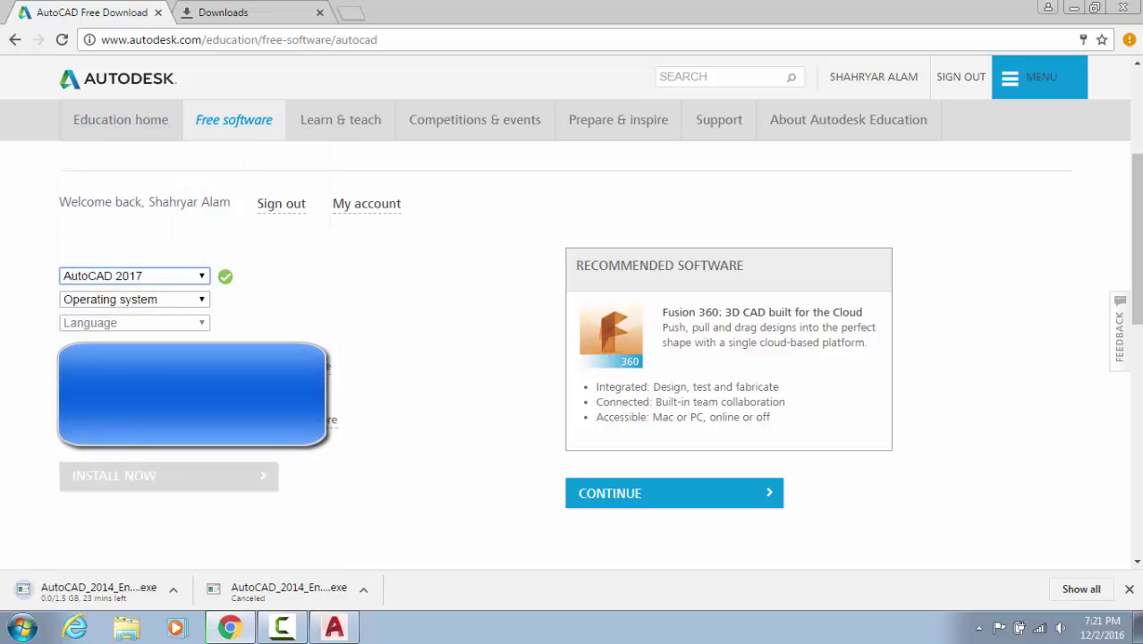
pyautogui.click(157, 300)
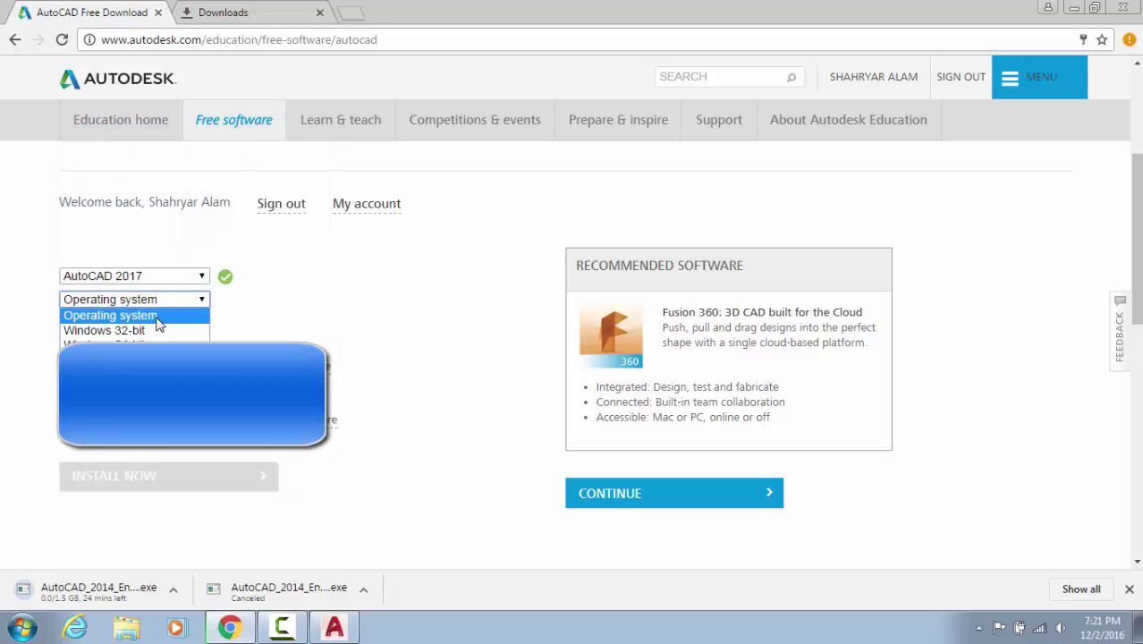
pyautogui.click(148, 331)
pyautogui.click(170, 299)
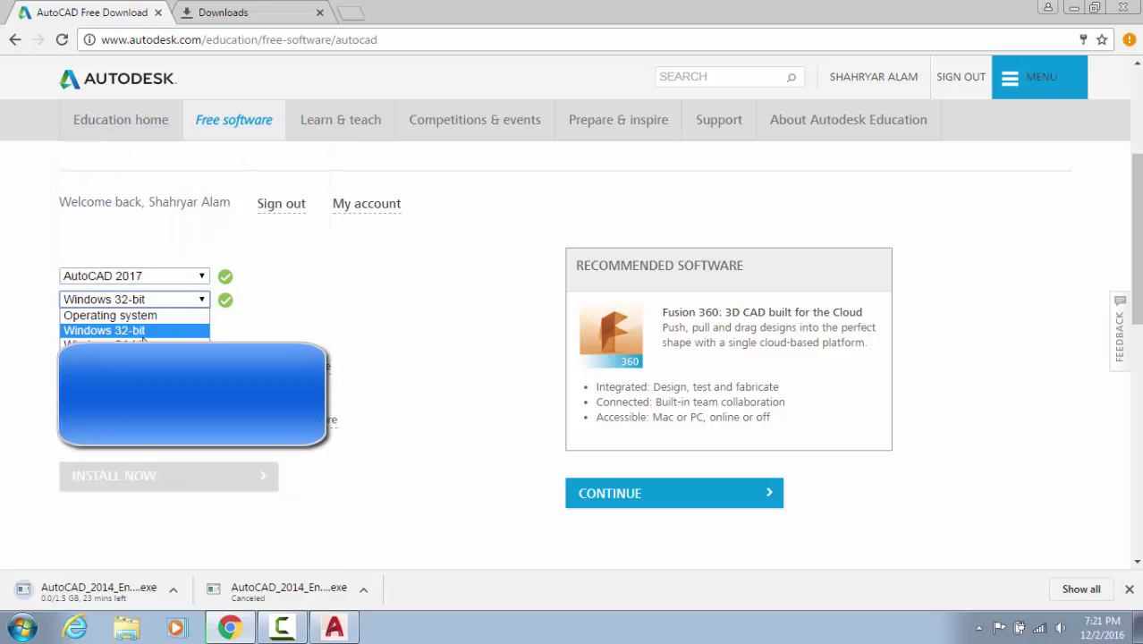
pyautogui.click(134, 340)
pyautogui.click(140, 324)
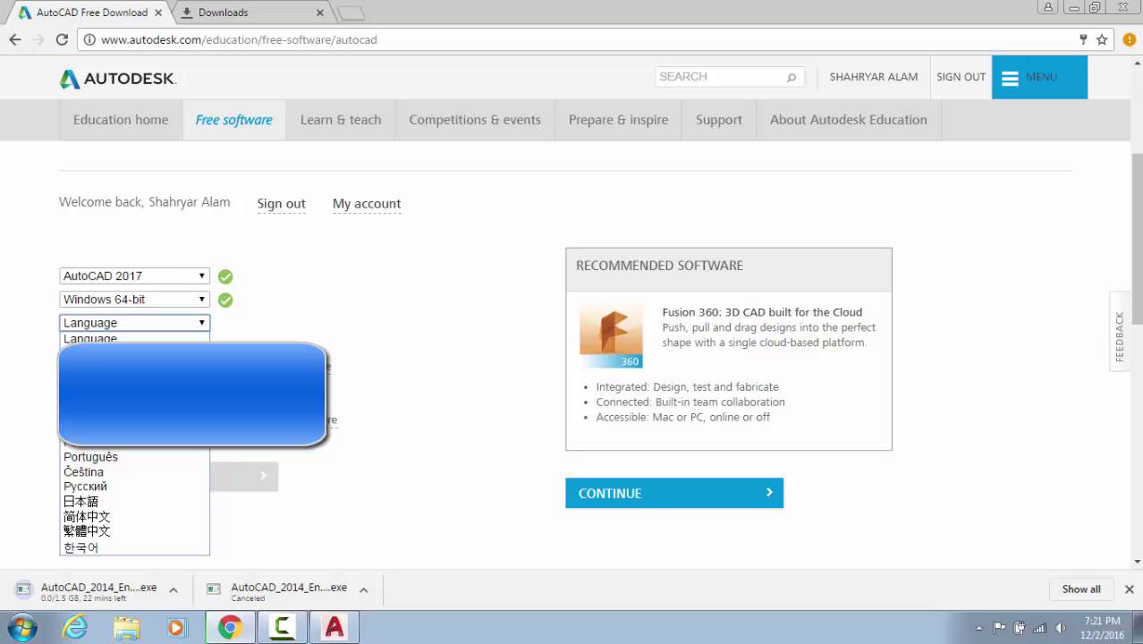
pyautogui.click(89, 353)
# Close the license agreement and start the AutoCAD 2017 installer as a browser download
pyautogui.scroll(-3, 201, 420)
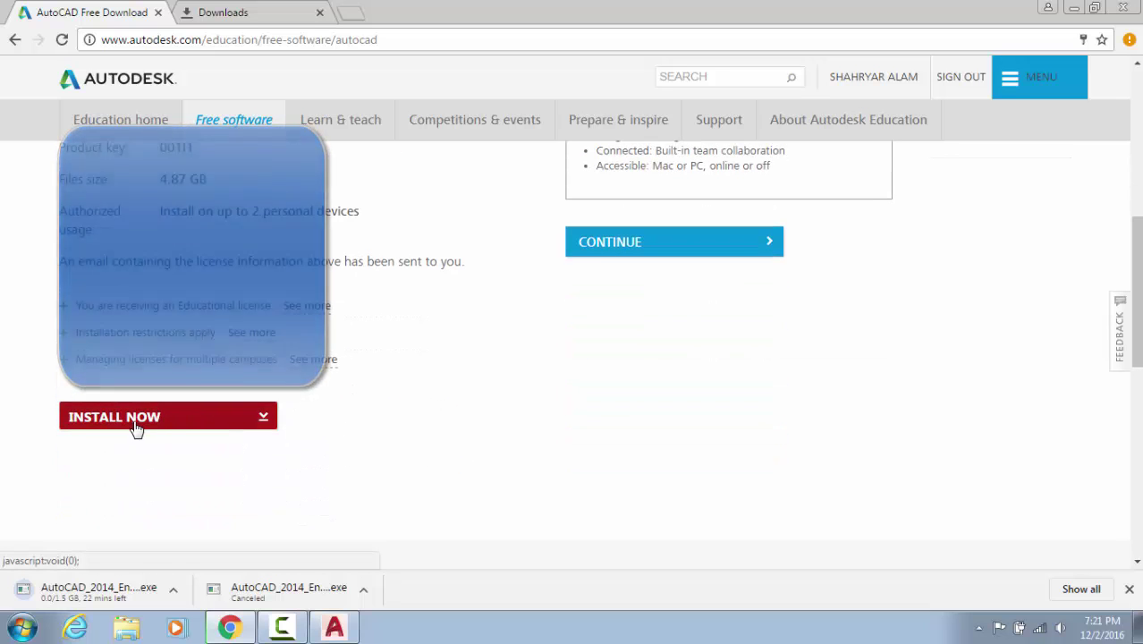
pyautogui.click(134, 426)
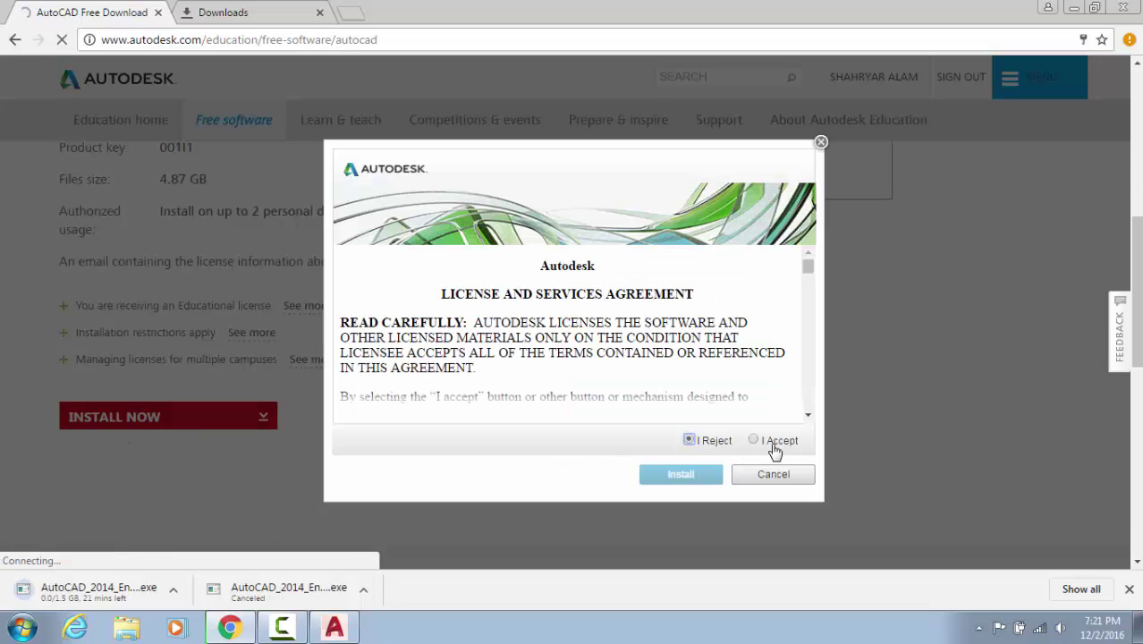
pyautogui.click(754, 440)
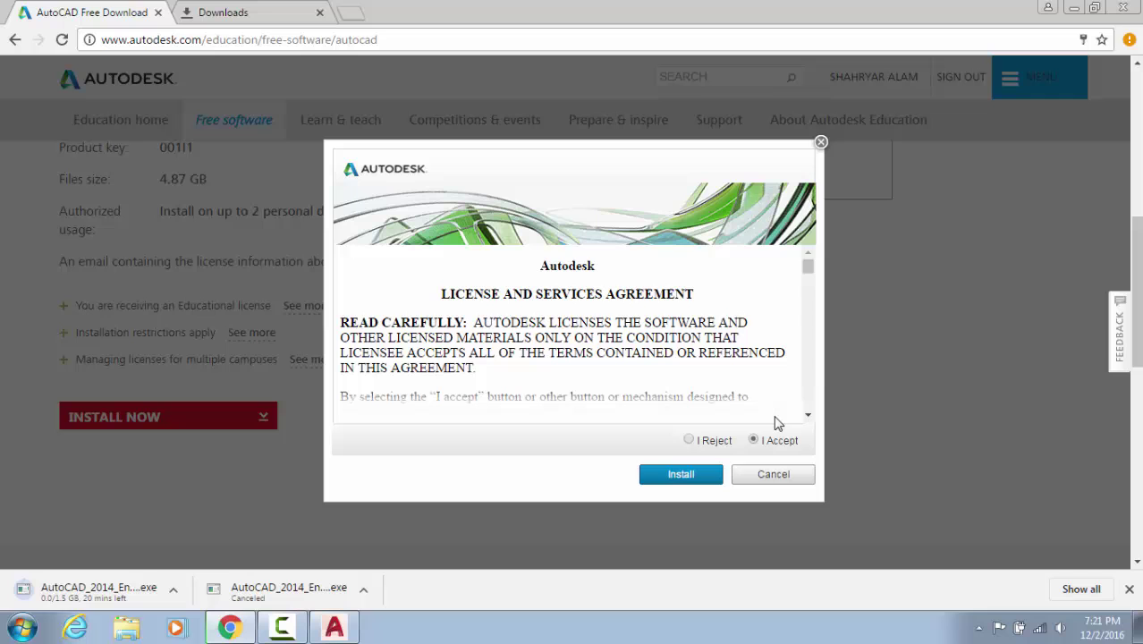
pyautogui.click(776, 475)
pyautogui.click(267, 415)
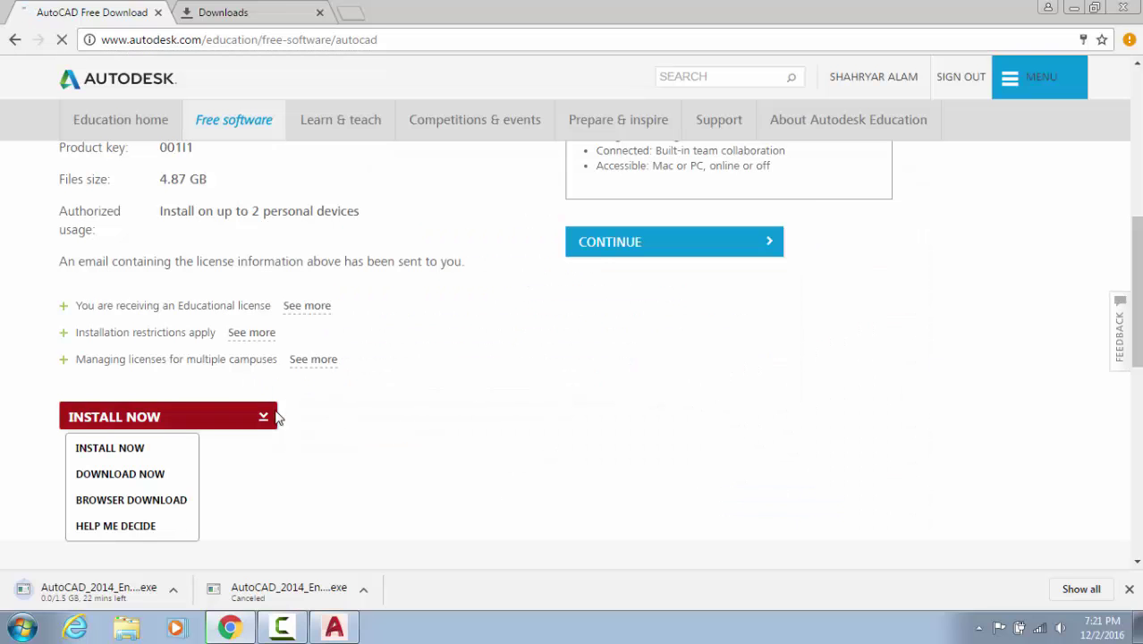
pyautogui.click(139, 502)
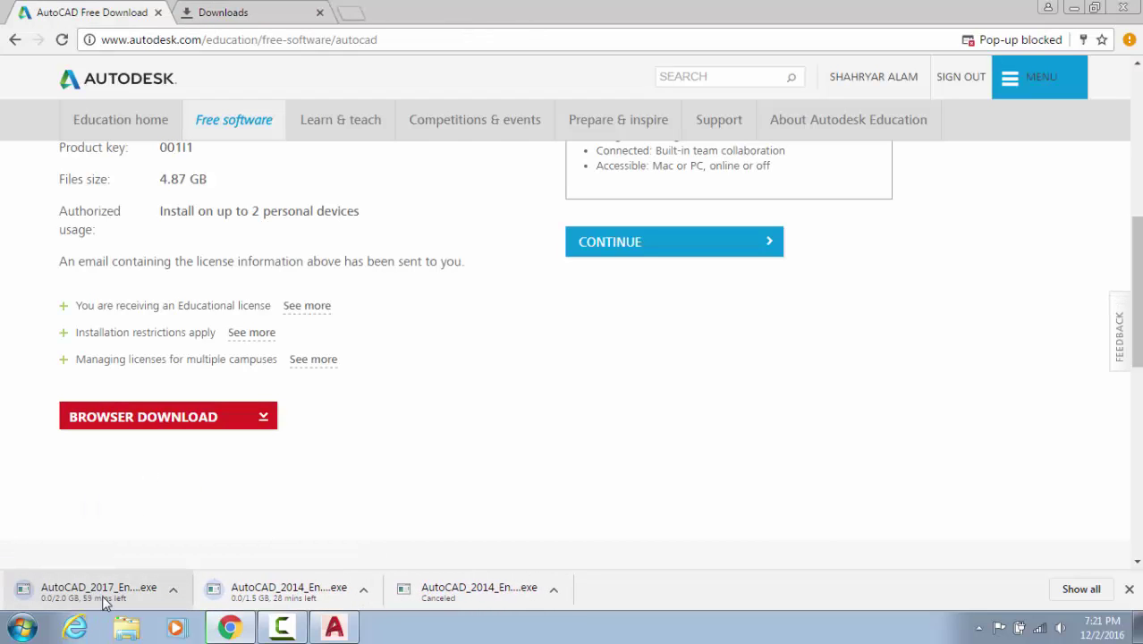
# Cancel the AutoCAD 2017 and AutoCAD 2014 downloads in Chrome's download list
pyautogui.click(1085, 591)
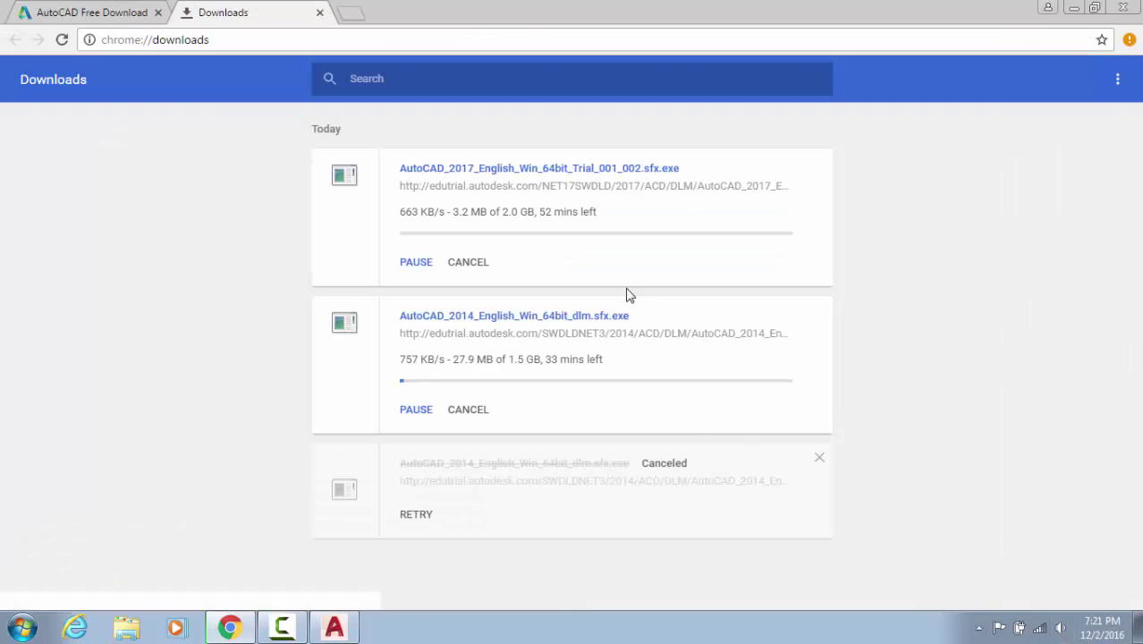
pyautogui.click(475, 262)
pyautogui.click(481, 366)
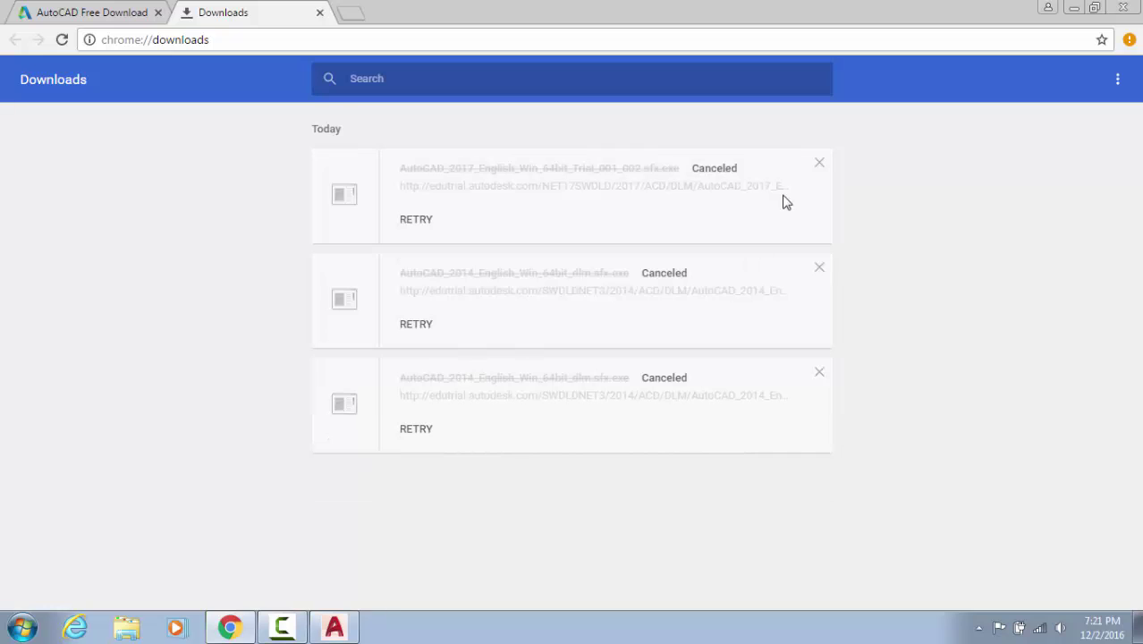
# Clear all entries from the downloads page and minimize Chrome to return to AutoCAD
pyautogui.click(1123, 85)
pyautogui.click(1046, 96)
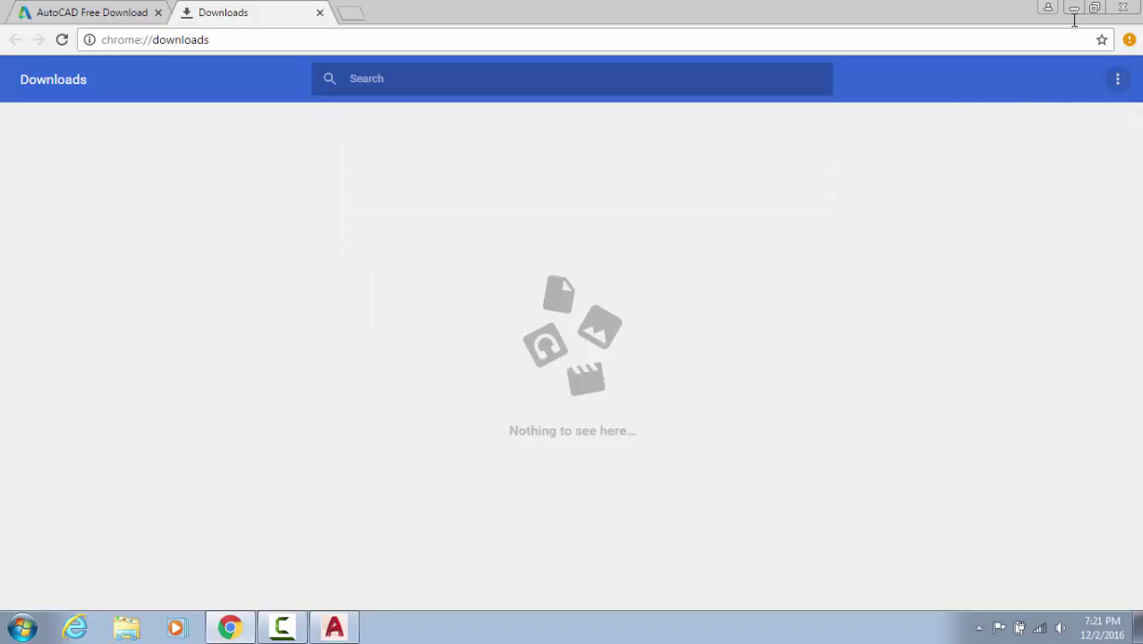
pyautogui.click(1073, 8)
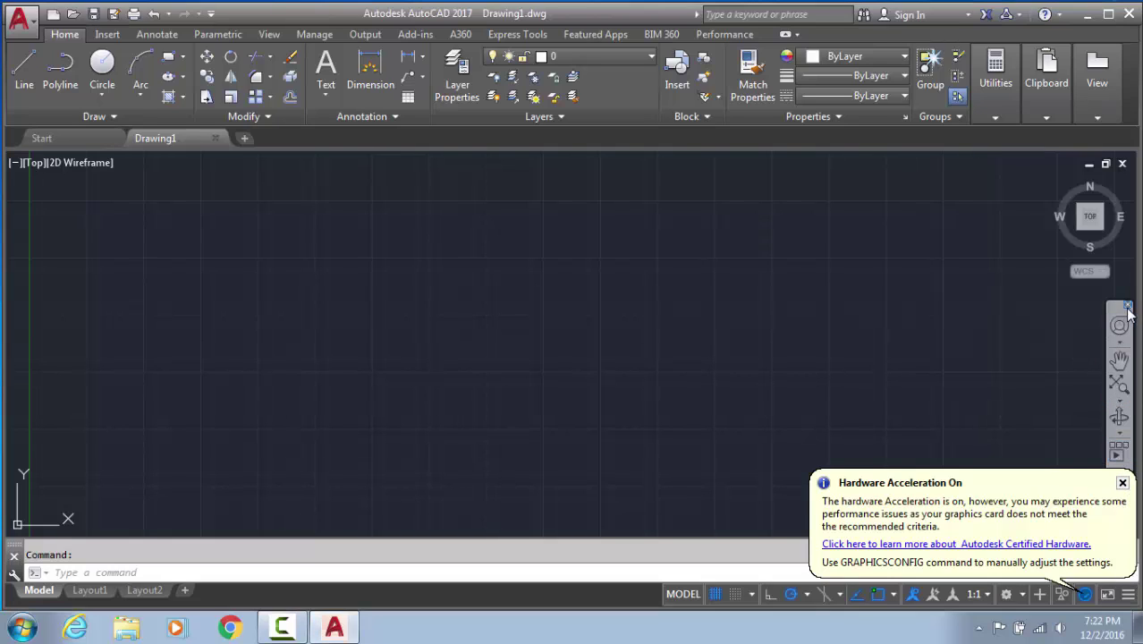
# Hide the navigation bar and dismiss the Hardware Acceleration notice in Drawing1
pyautogui.click(1127, 305)
pyautogui.click(1122, 483)
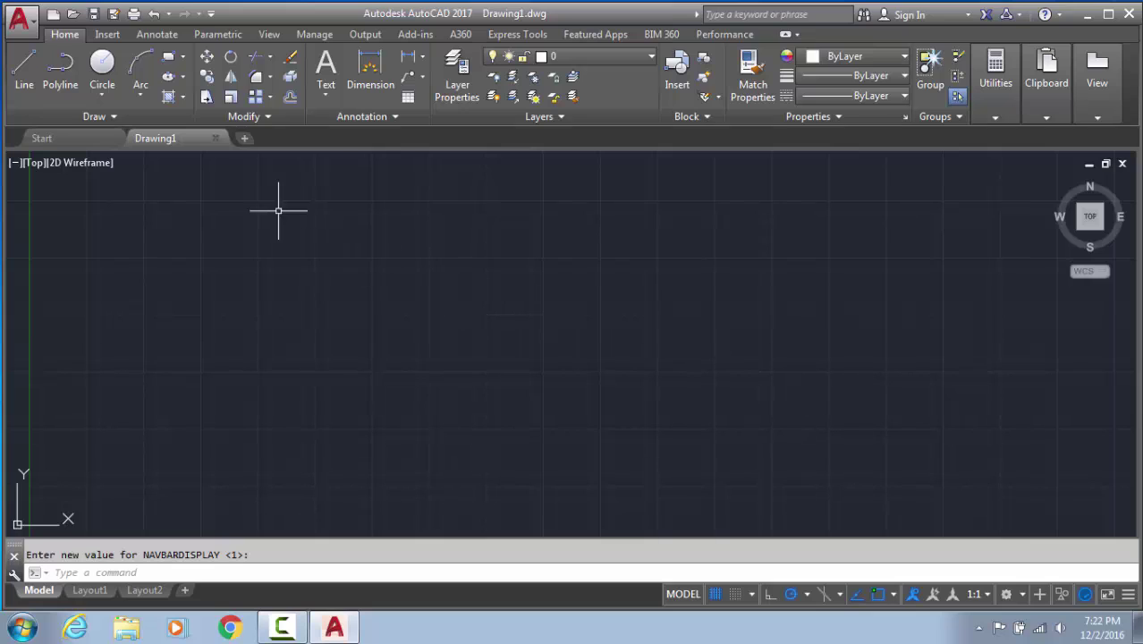
# Start the Line command twice, from the toolbar then with L, cancelling each, then bring Chrome forward
pyautogui.click(33, 63)
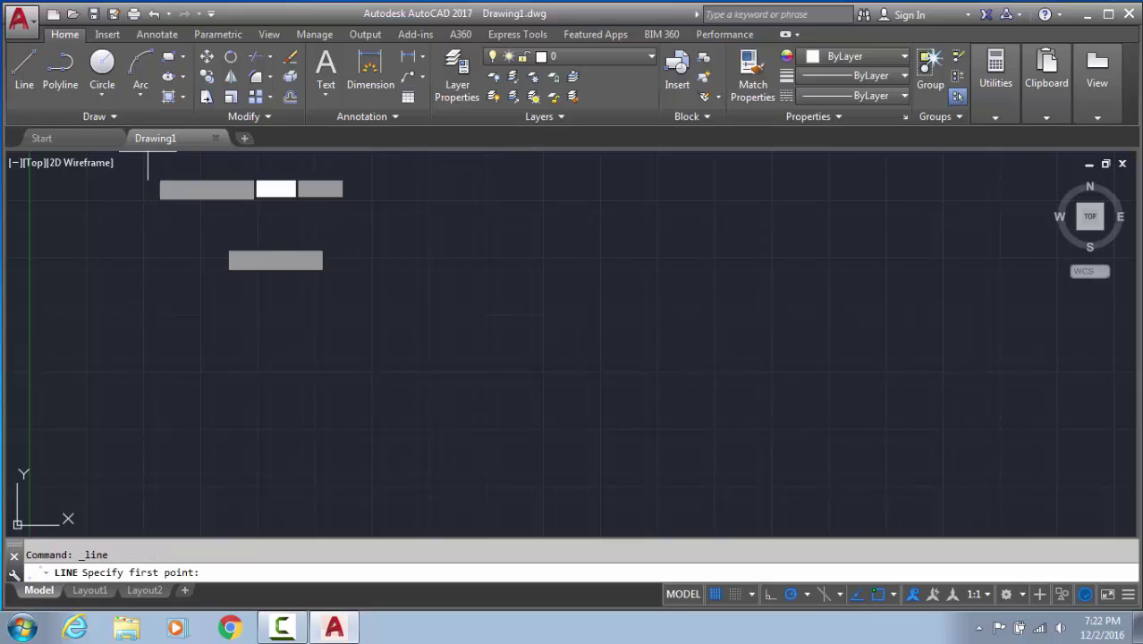
pyautogui.click(332, 434)
pyautogui.press('Escape')
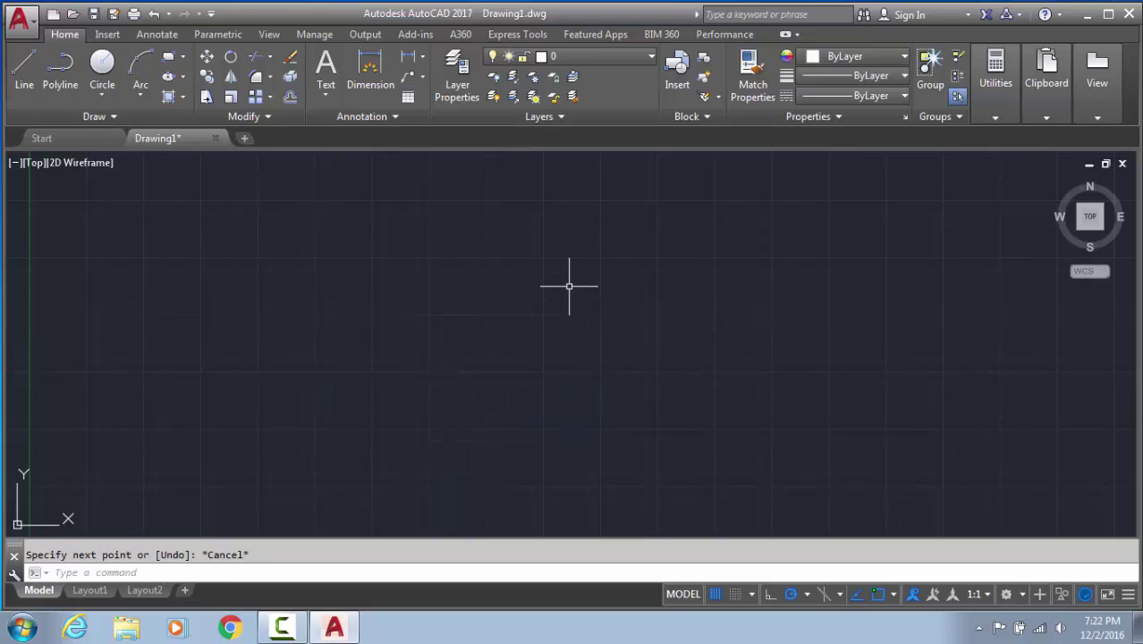
pyautogui.write('l')
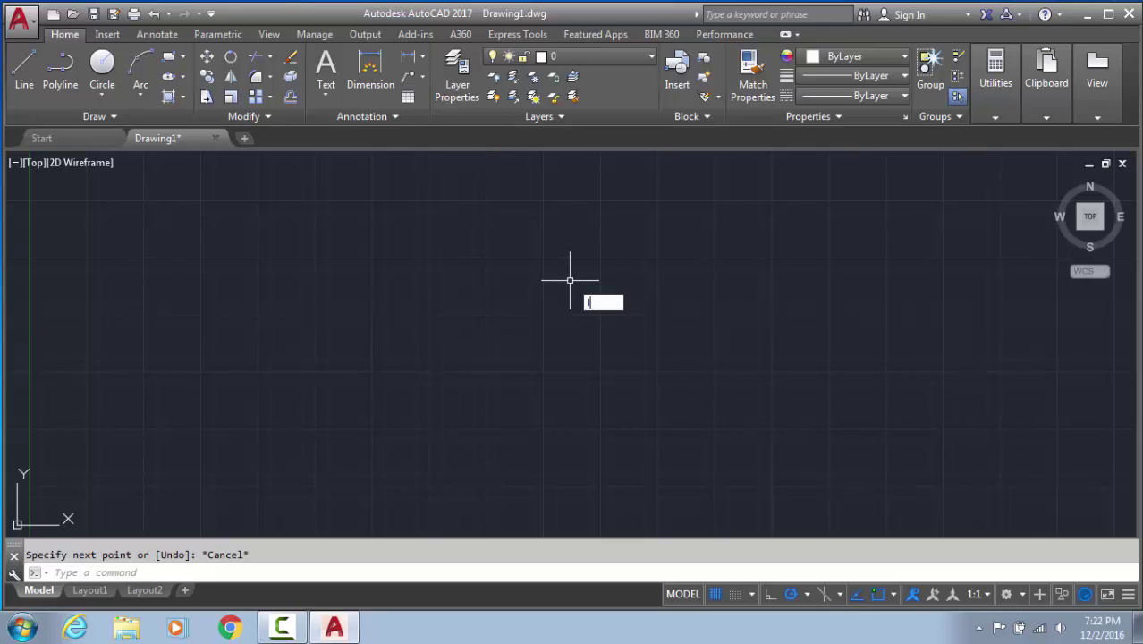
pyautogui.press('Return')
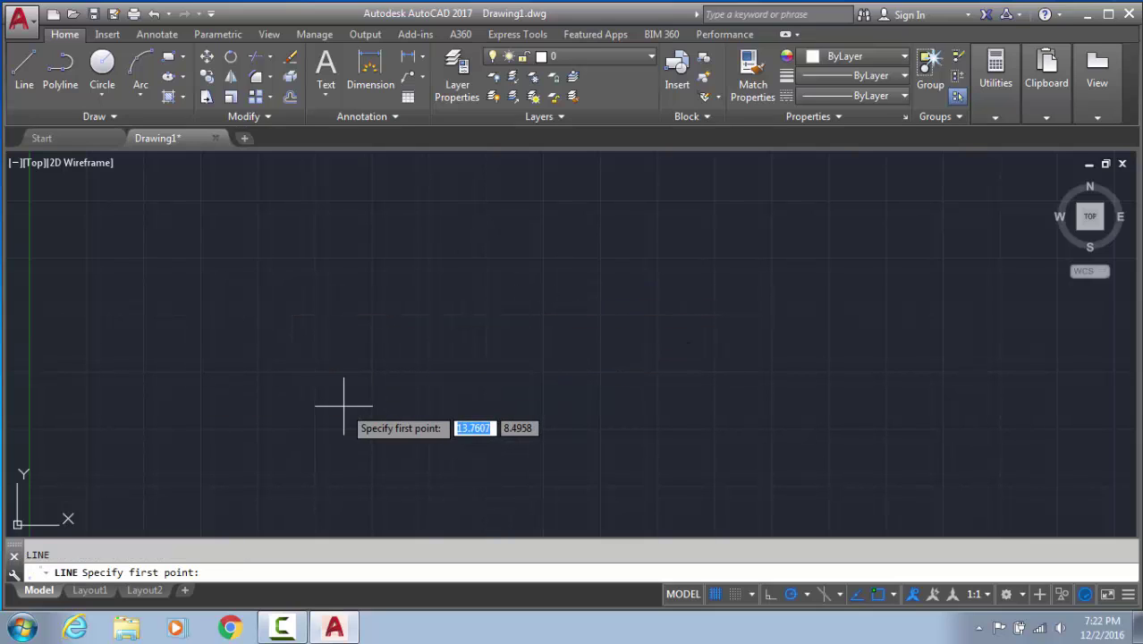
pyautogui.press('Escape')
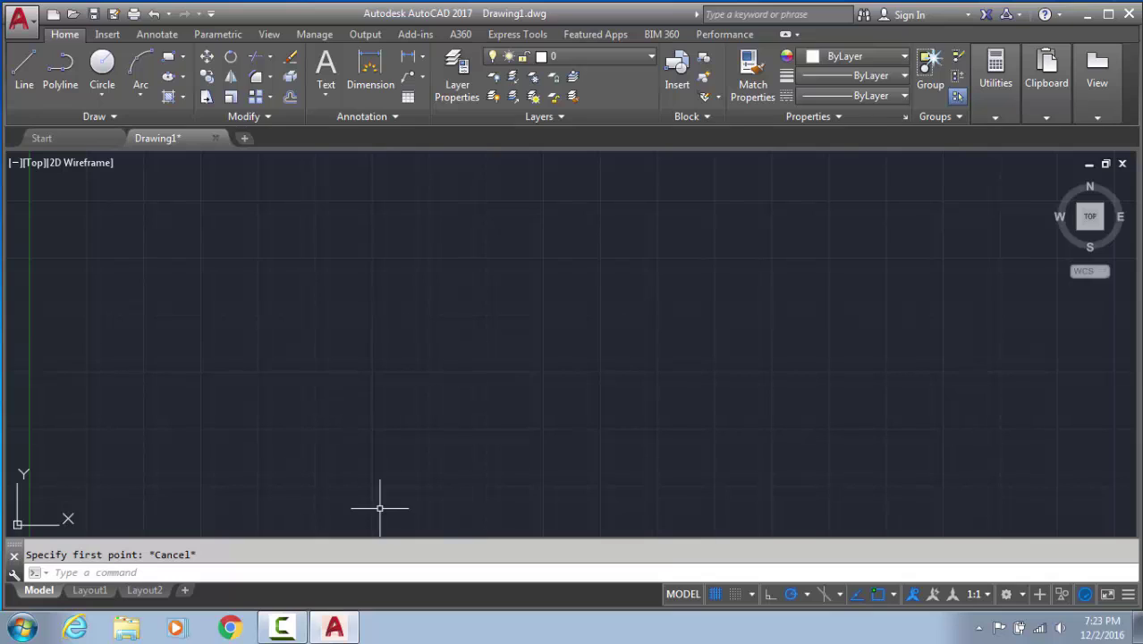
pyautogui.click(216, 631)
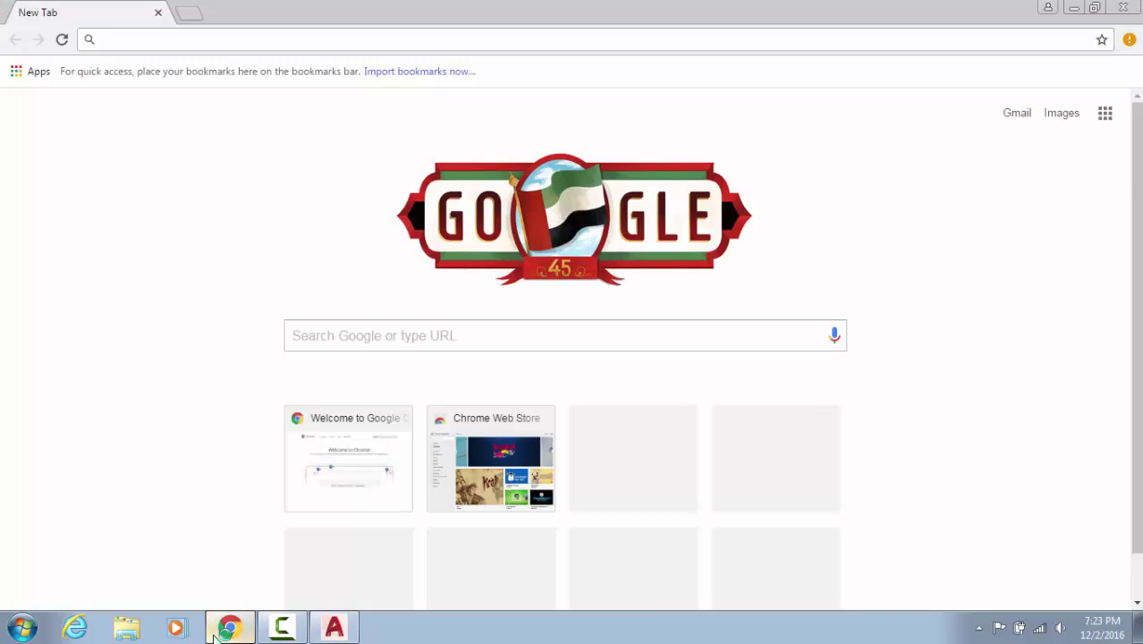
# Search Google for 'tajmaha' and open the first Taj Mahal image result
pyautogui.write('tajmaha')
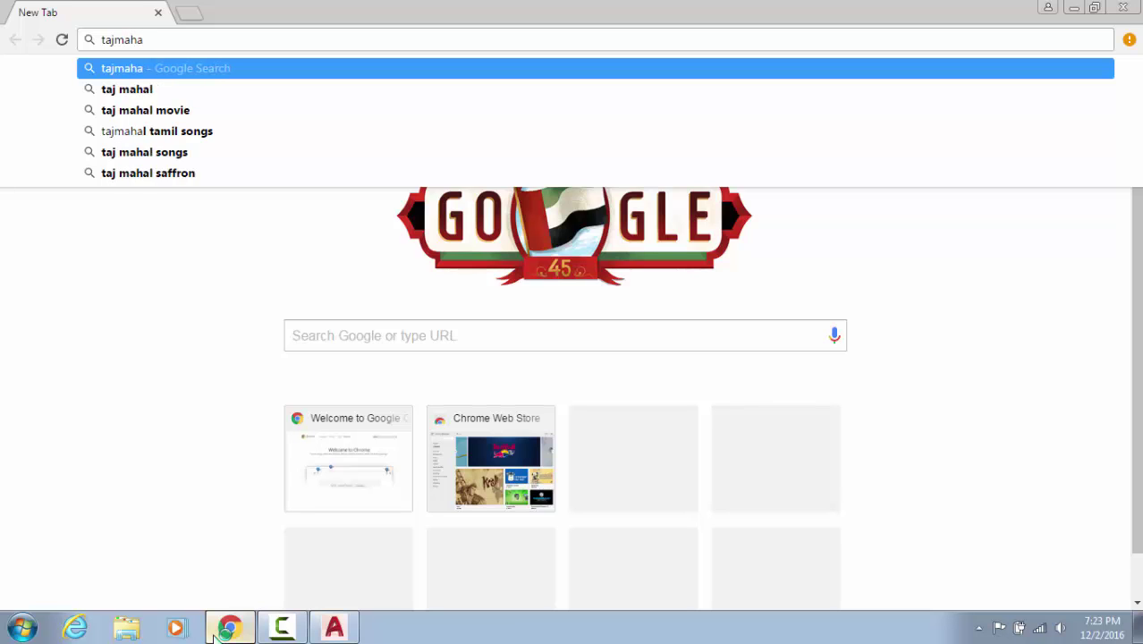
pyautogui.press('Down')
pyautogui.press('Return')
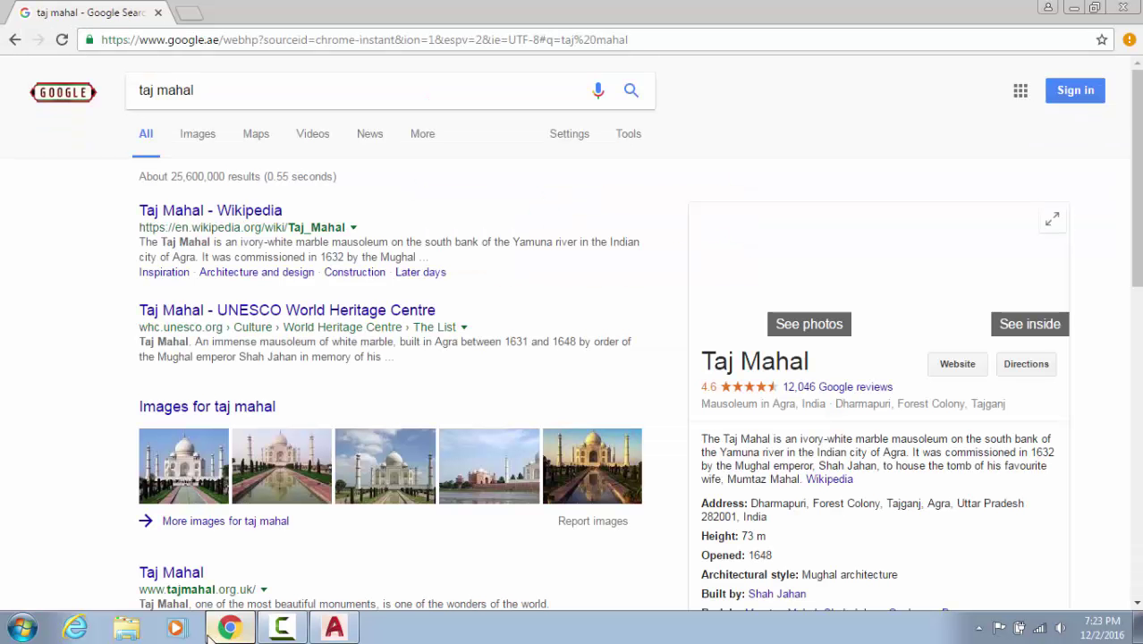
pyautogui.click(167, 502)
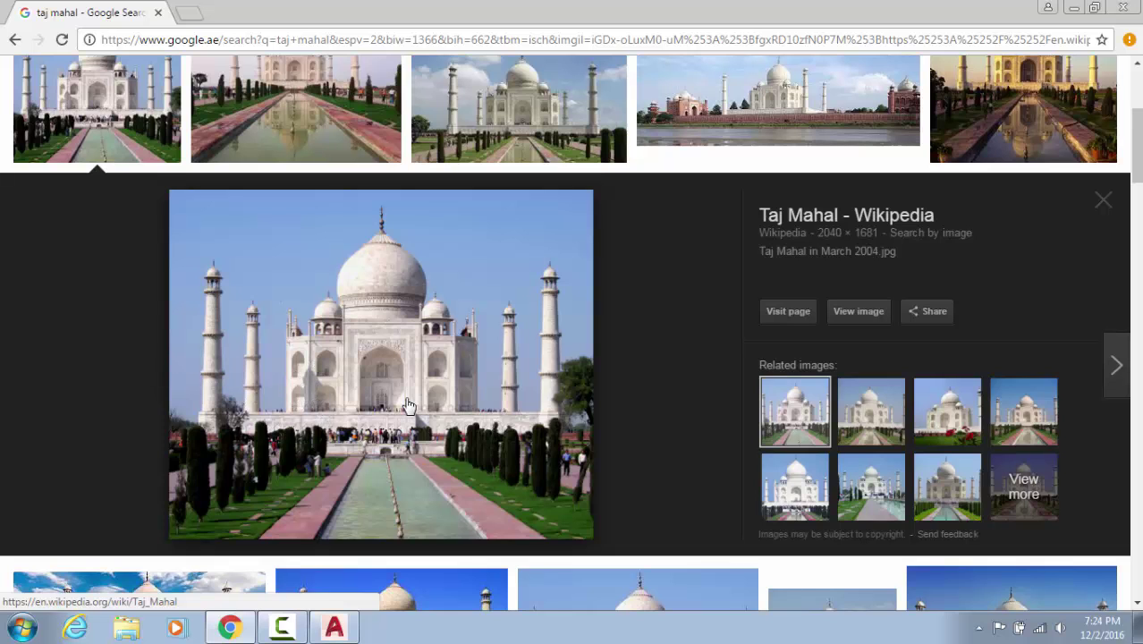
# Replace the search with 'buildin' and preview the second building image result
pyautogui.scroll(3, 411, 407)
pyautogui.moveTo(198, 83); pyautogui.dragTo(3, 79)
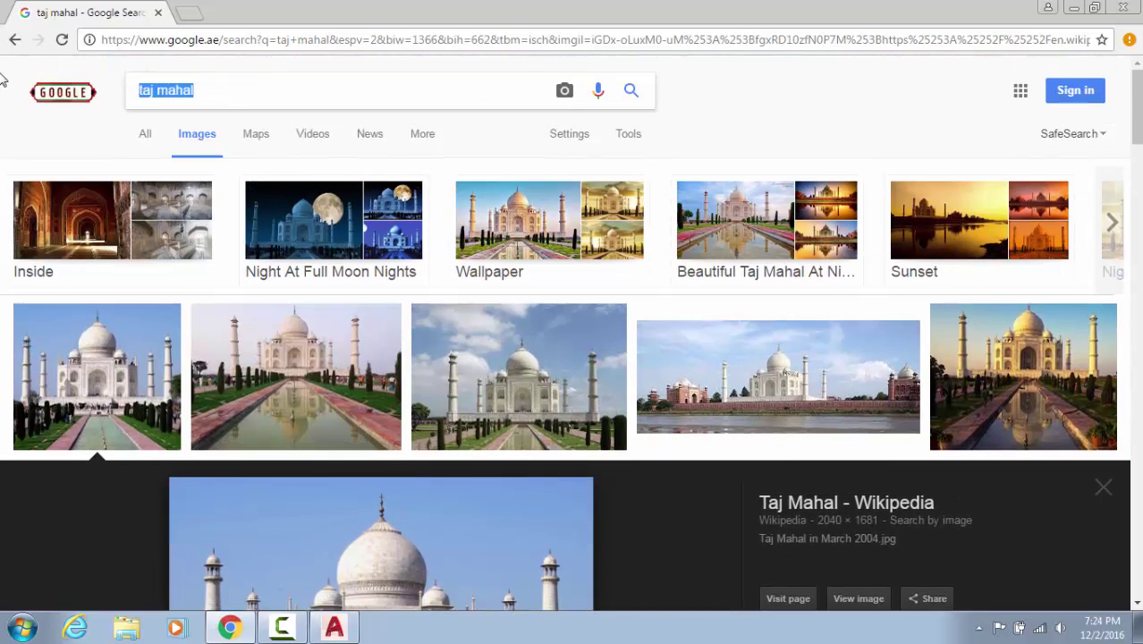
pyautogui.write('buildin')
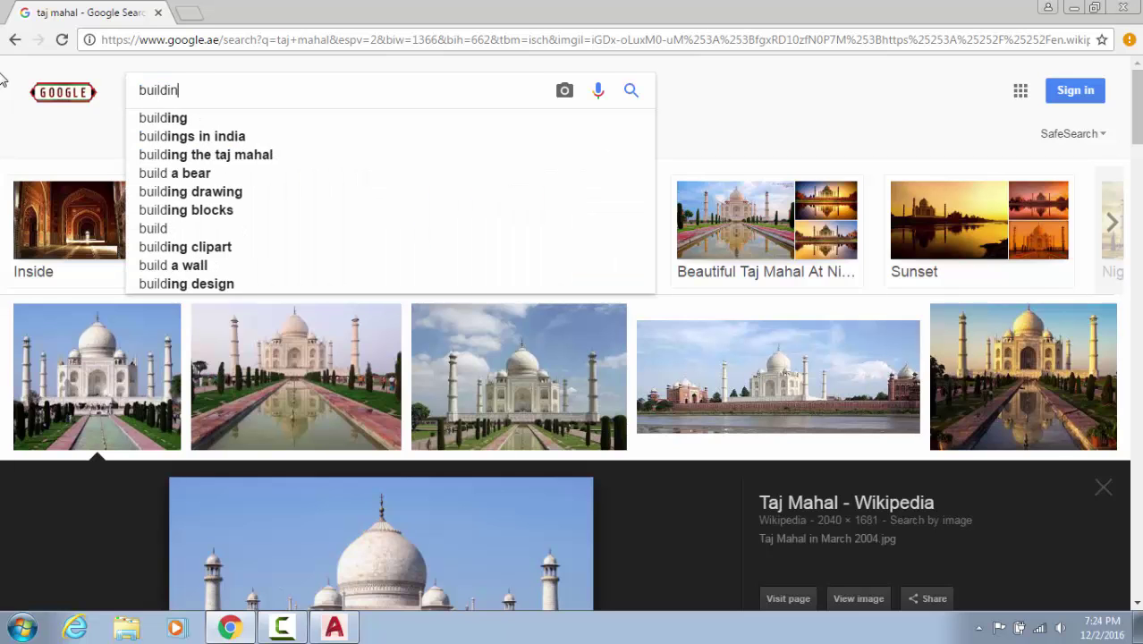
pyautogui.press('Return')
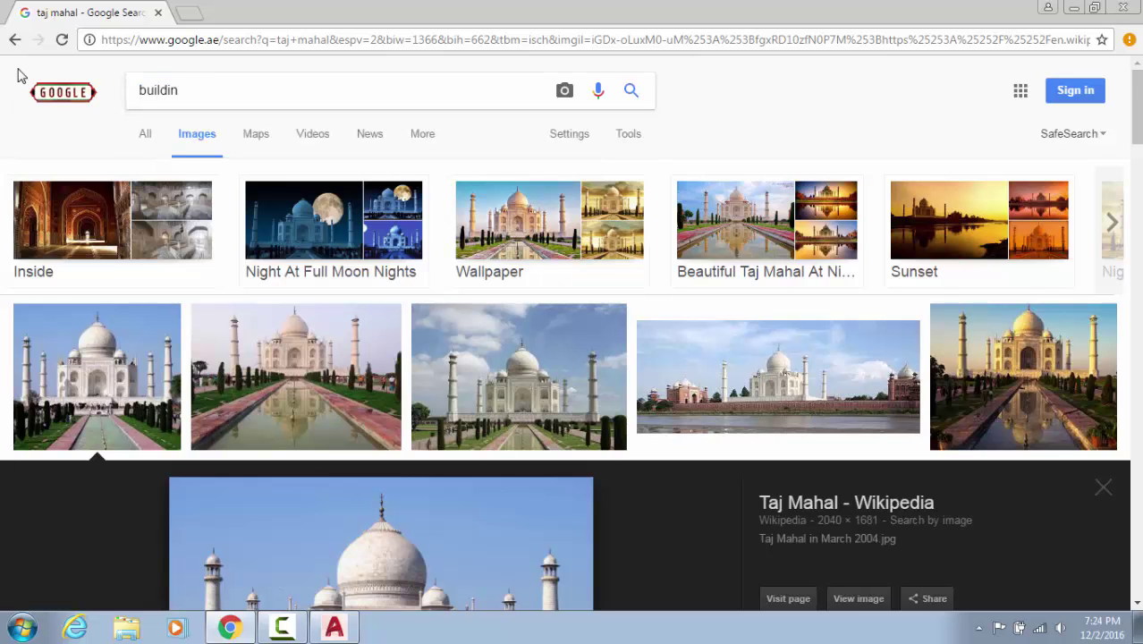
pyautogui.scroll(-2, 324, 212)
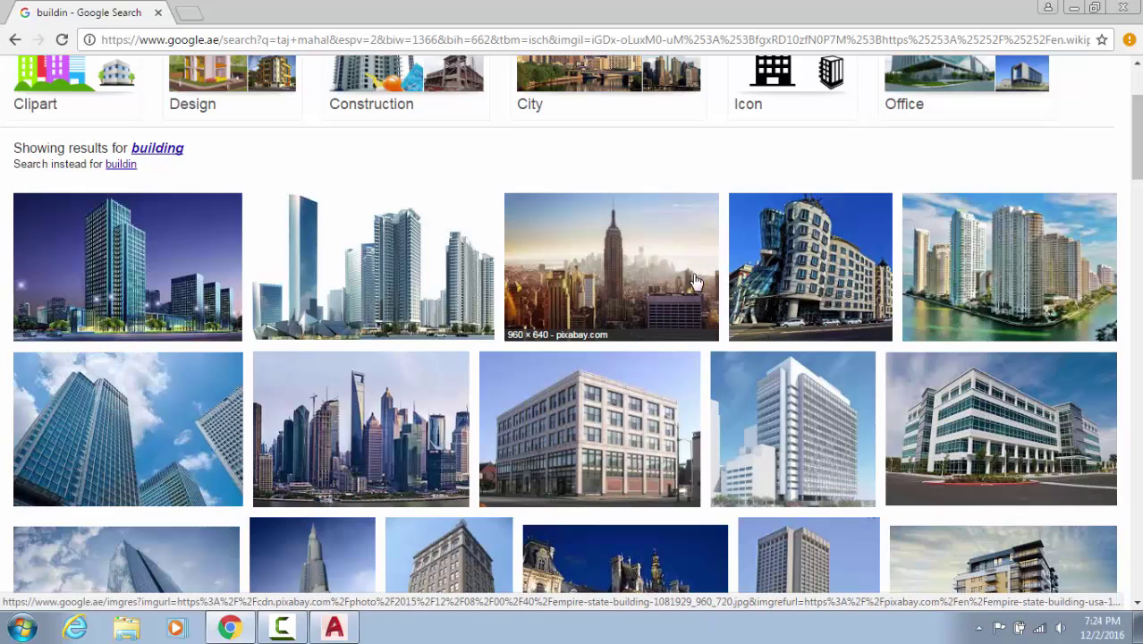
pyautogui.click(382, 276)
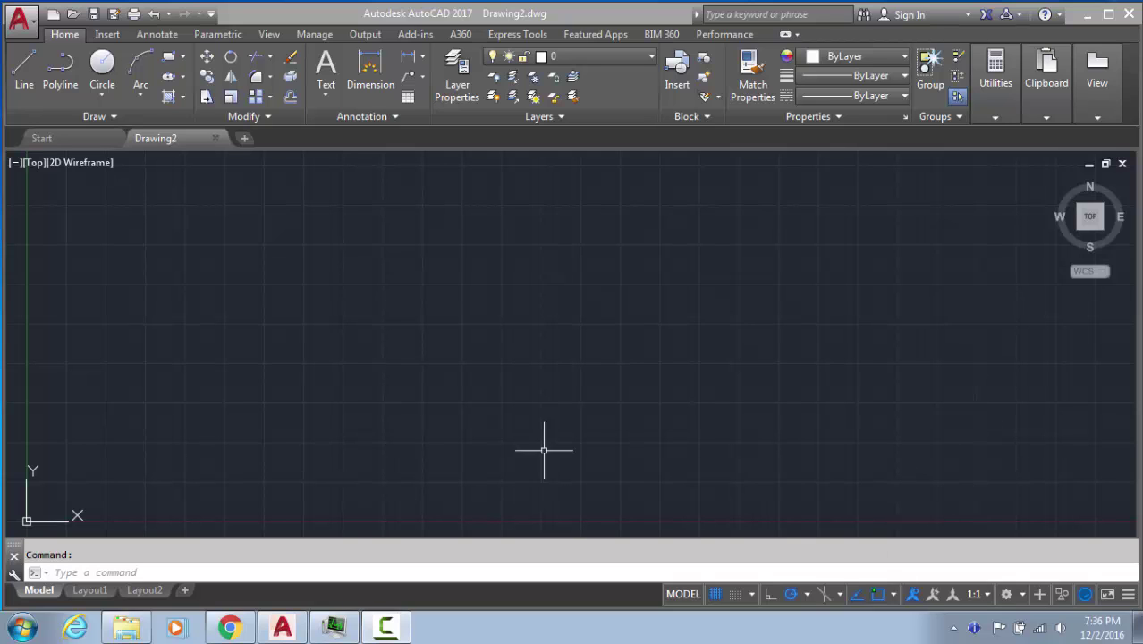
# Show education.ie's Room Layouts page in Chrome and dismiss the colour-scheme notice
pyautogui.click(230, 628)
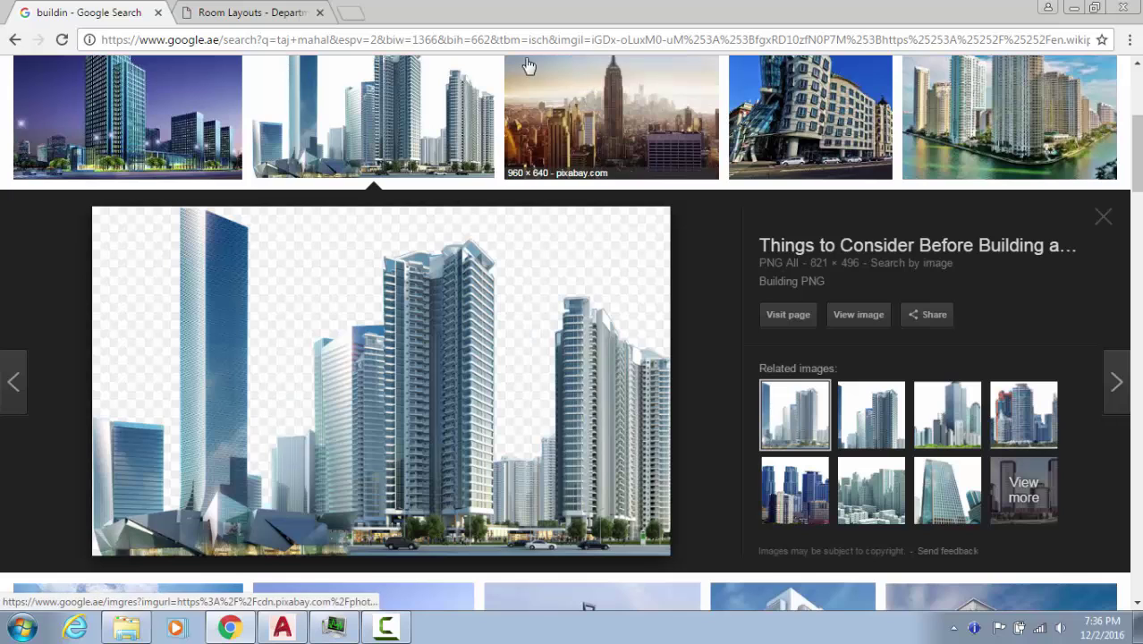
pyautogui.click(192, 9)
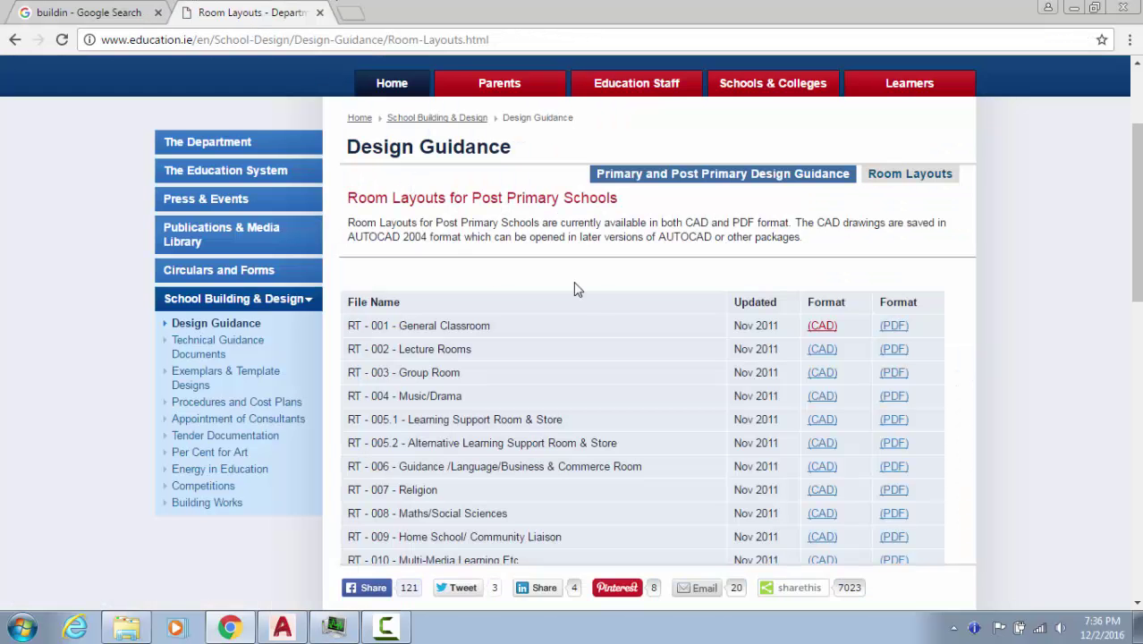
pyautogui.scroll(-5, 498, 372)
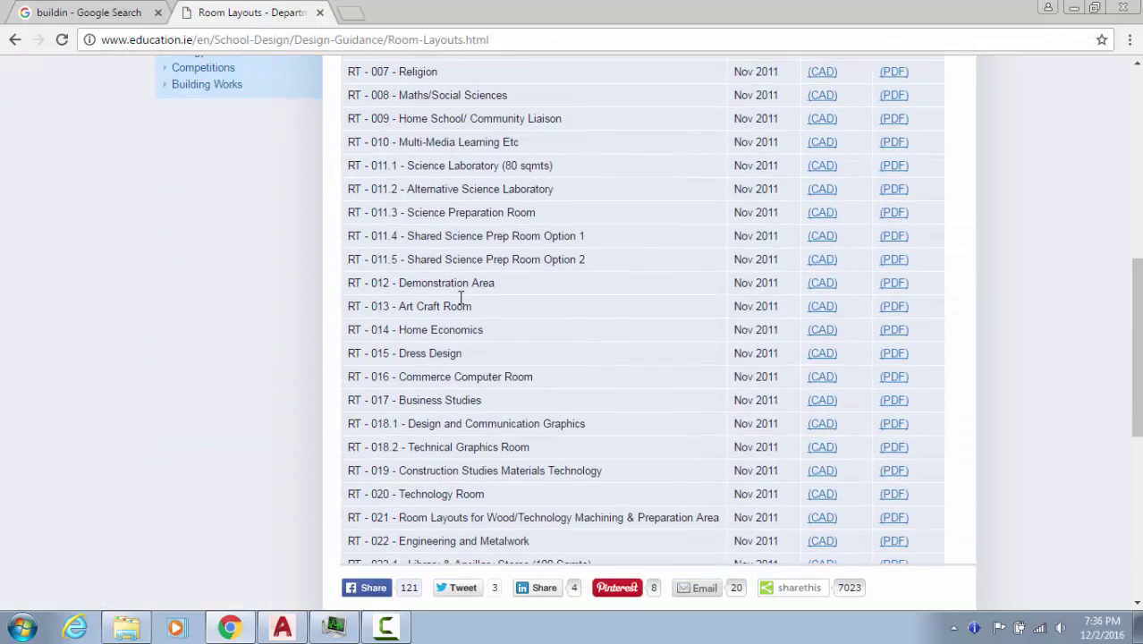
pyautogui.scroll(3, 544, 370)
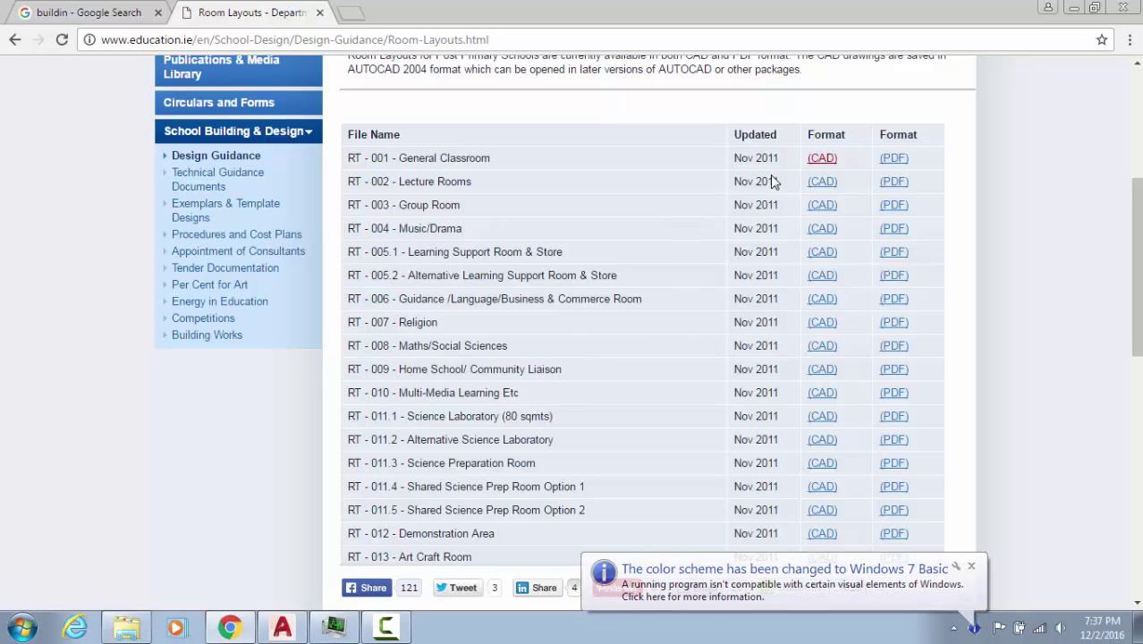
pyautogui.click(972, 567)
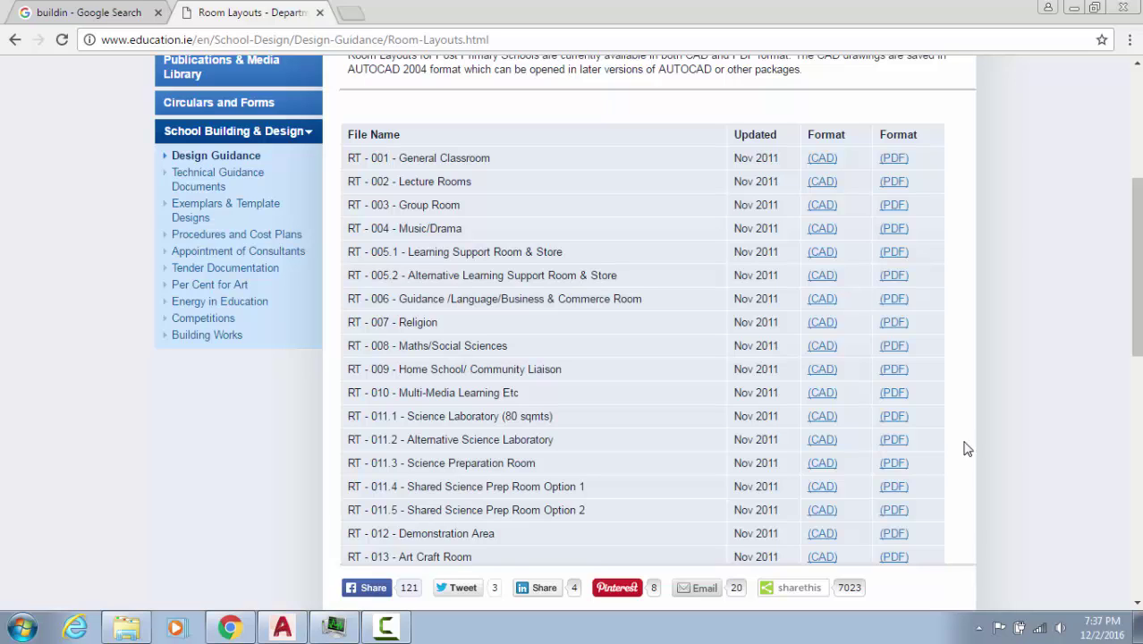
# Download and open the General Classroom, Lecture Rooms and Maths/Social Sciences CAD drawings in AutoCAD
pyautogui.click(826, 161)
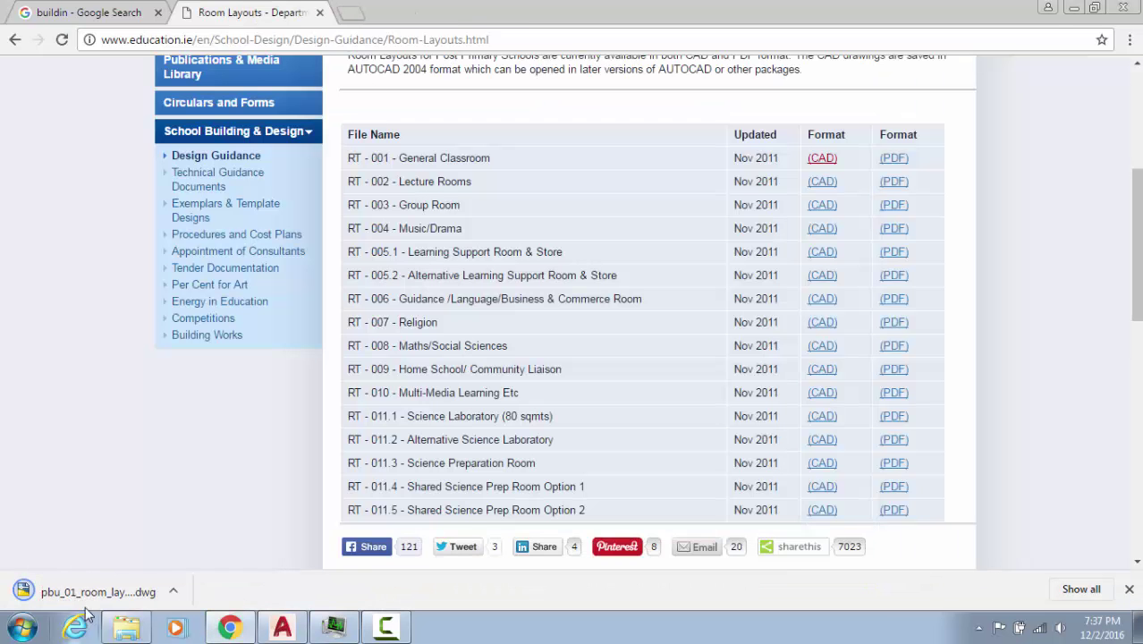
pyautogui.click(86, 597)
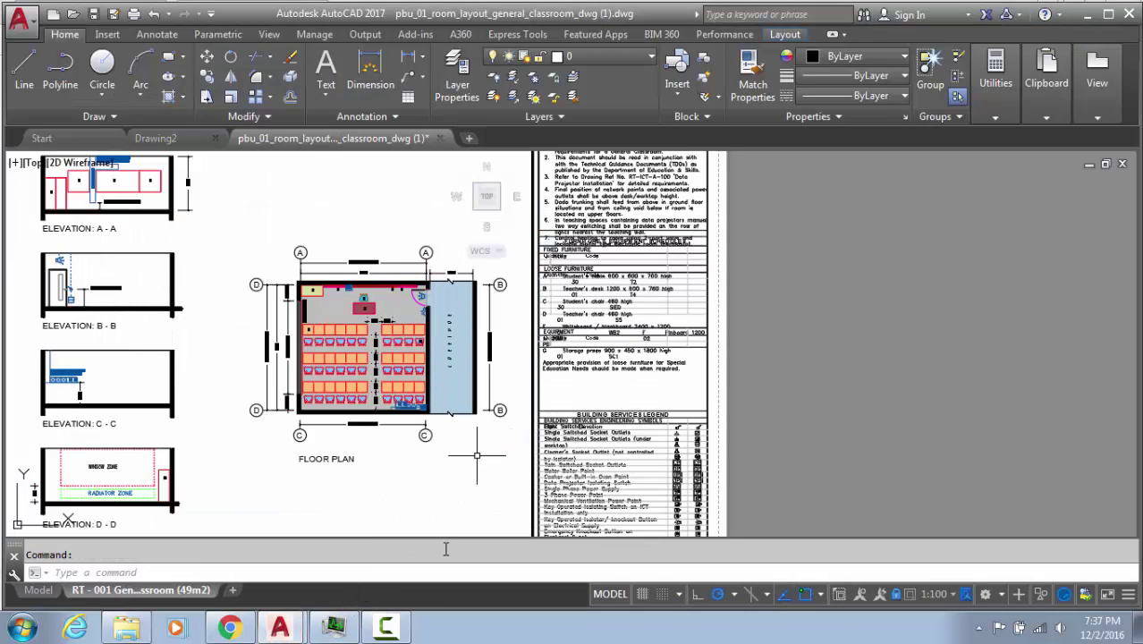
pyautogui.click(230, 628)
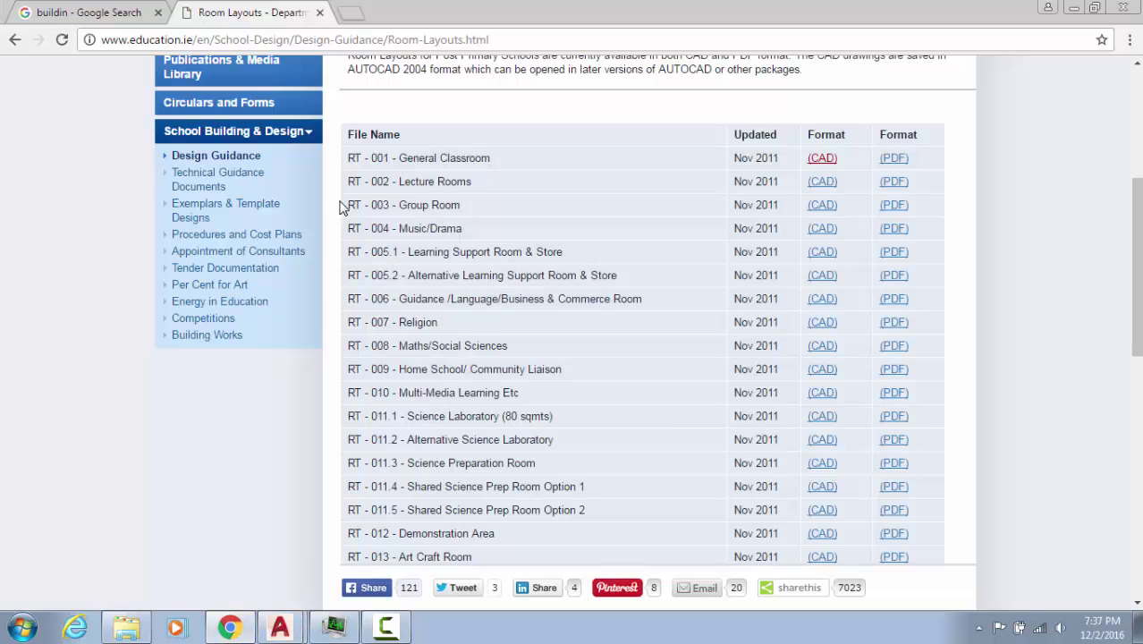
pyautogui.click(815, 181)
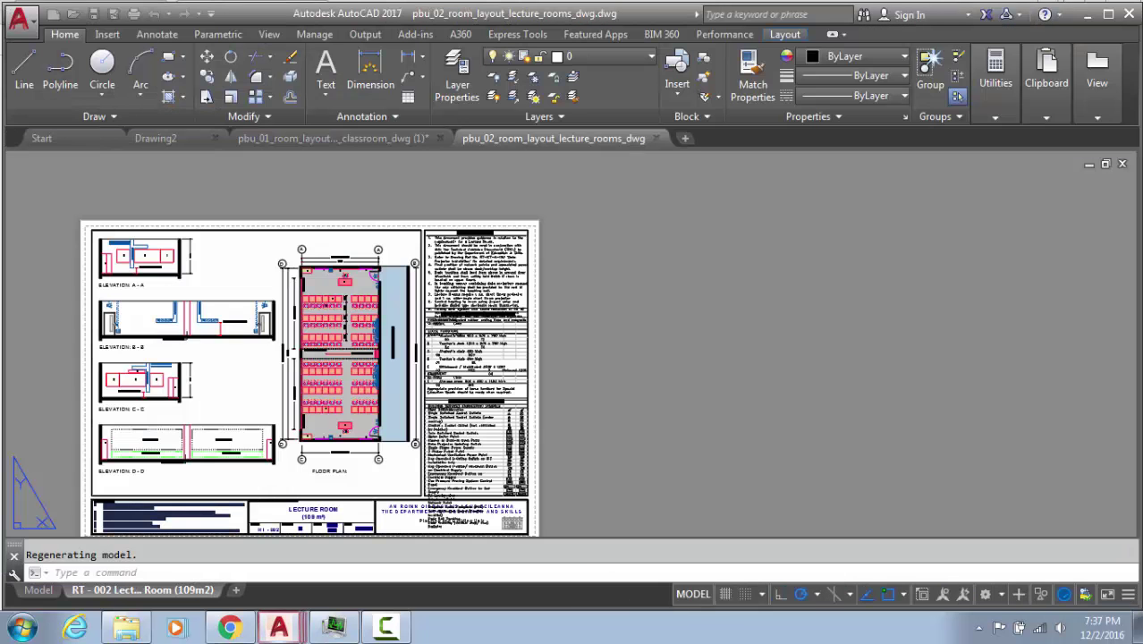
pyautogui.click(230, 628)
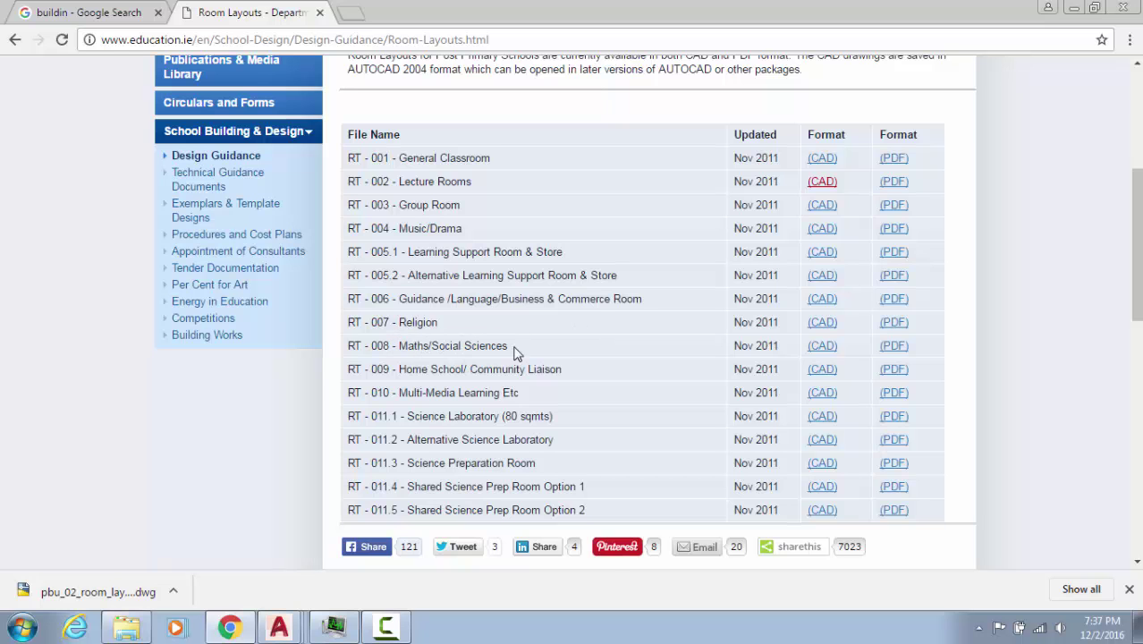
pyautogui.click(822, 345)
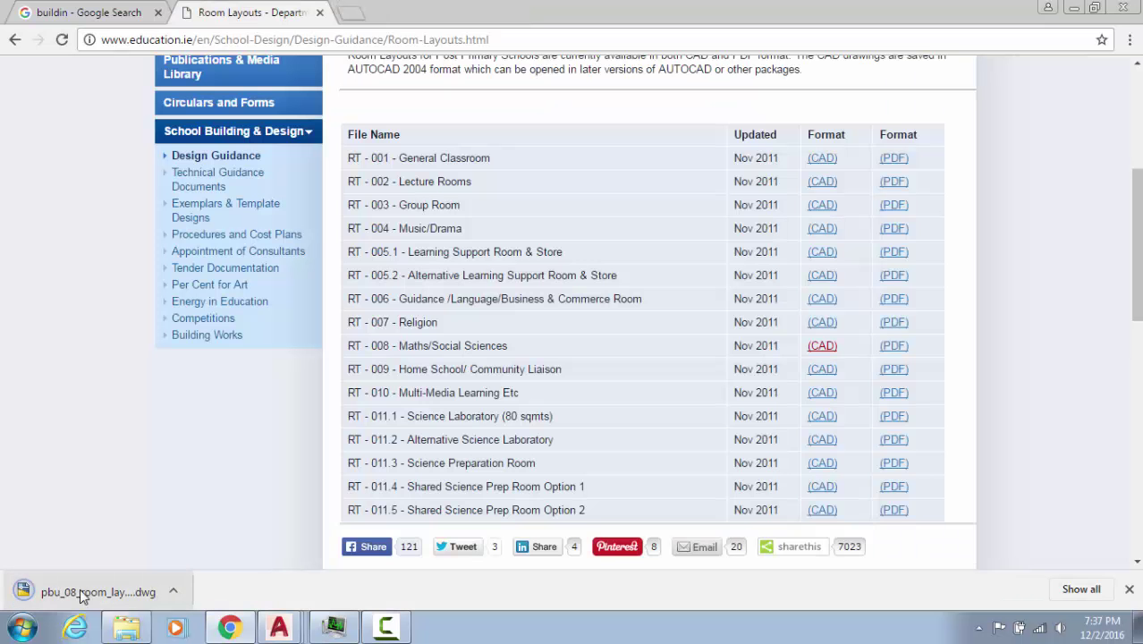
pyautogui.click(83, 596)
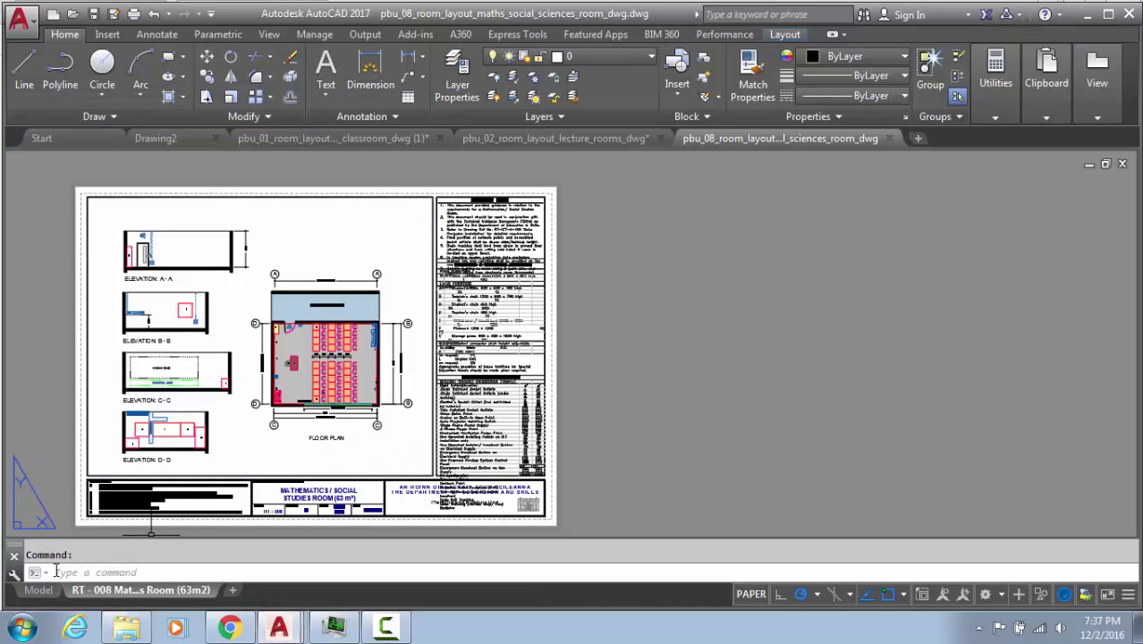
# Close the classroom drawing without saving and the maths room drawing, keeping pbu_02 open
pyautogui.click(555, 138)
pyautogui.scroll(2, 455, 307)
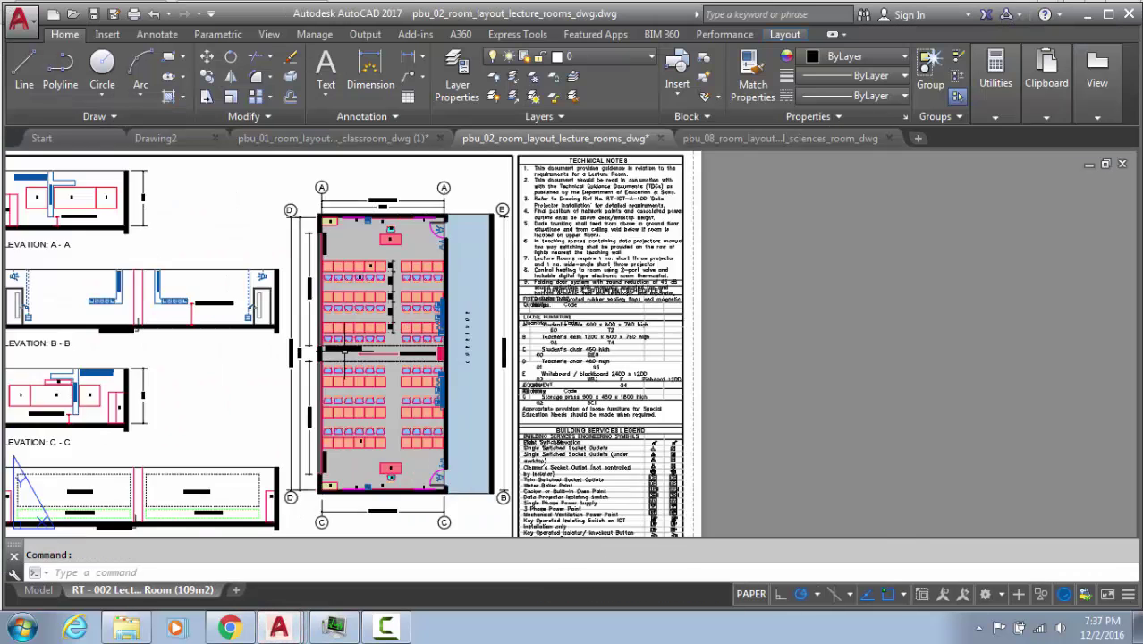
pyautogui.scroll(-2, 455, 306)
pyautogui.click(306, 141)
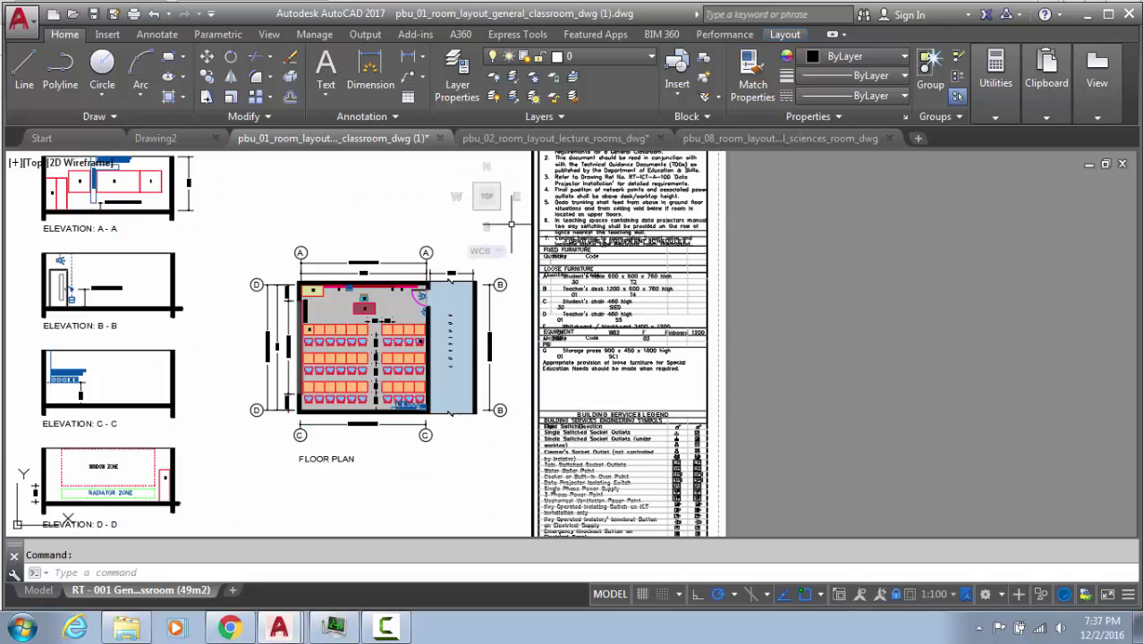
pyautogui.click(440, 139)
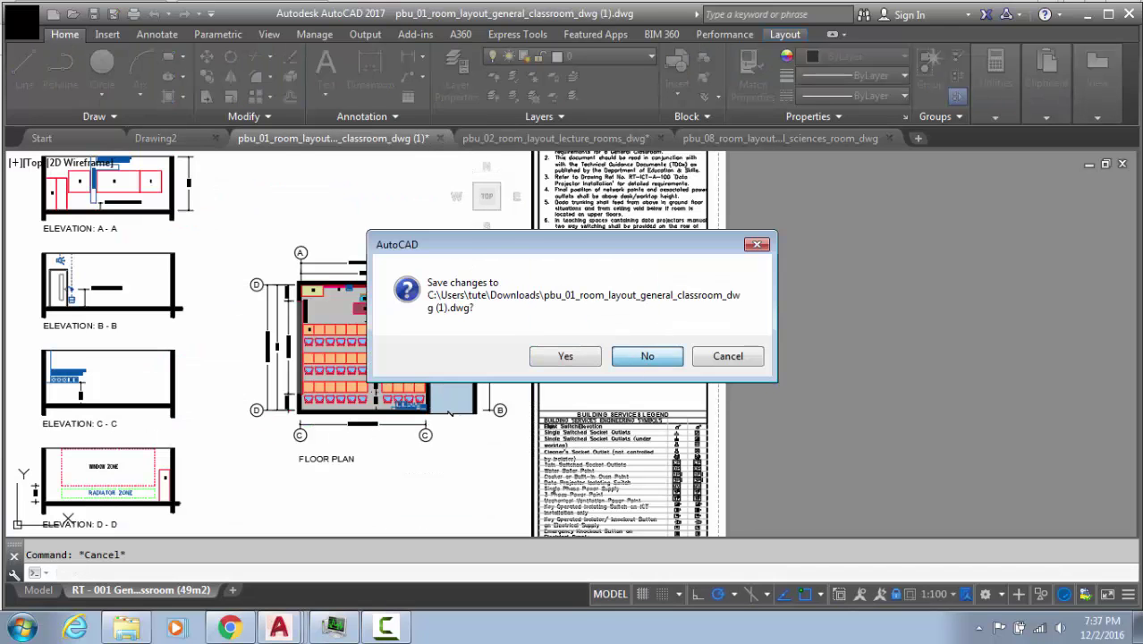
pyautogui.click(646, 356)
pyautogui.click(666, 138)
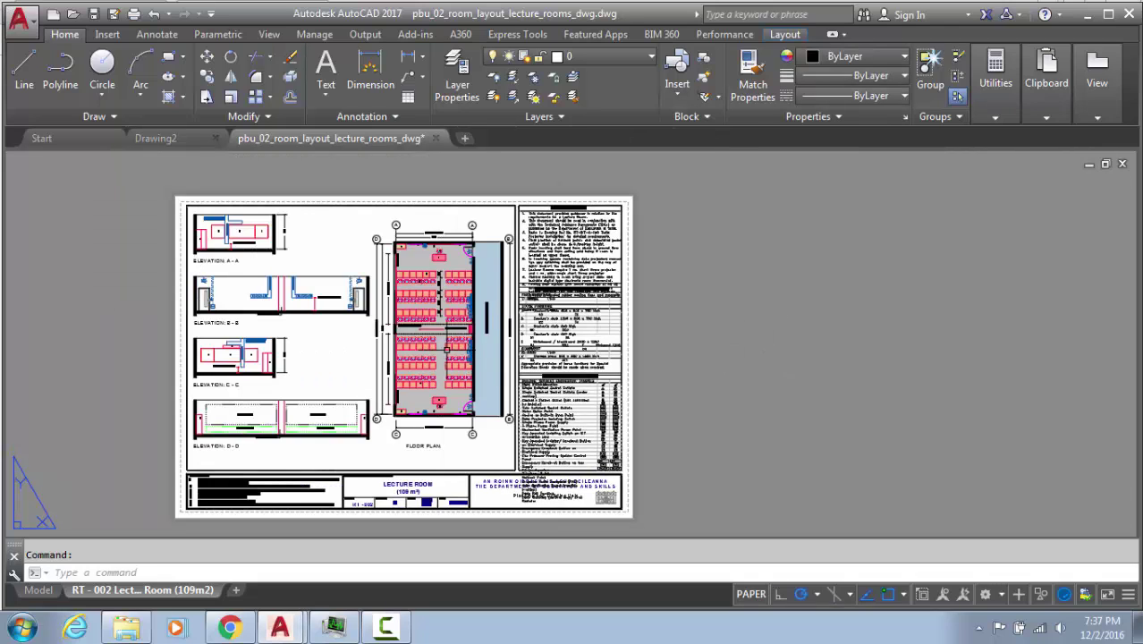
# Switch to model space, zoom extents, and erase the four elevation drawings
pyautogui.click(41, 591)
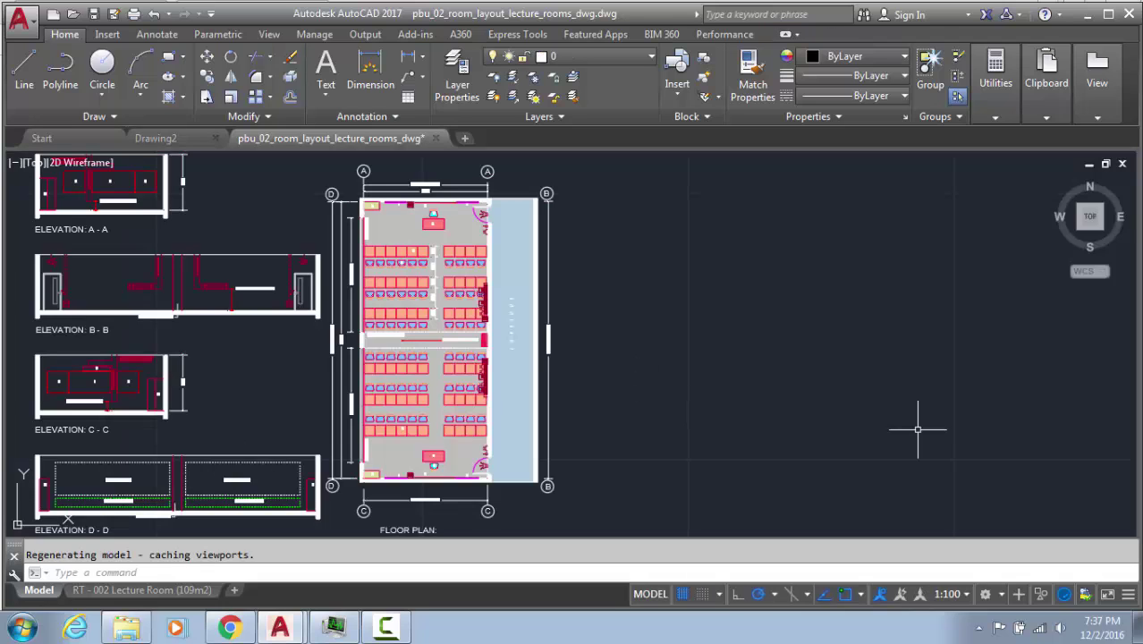
pyautogui.middleClick(634, 412)
pyautogui.middleClick(634, 412)
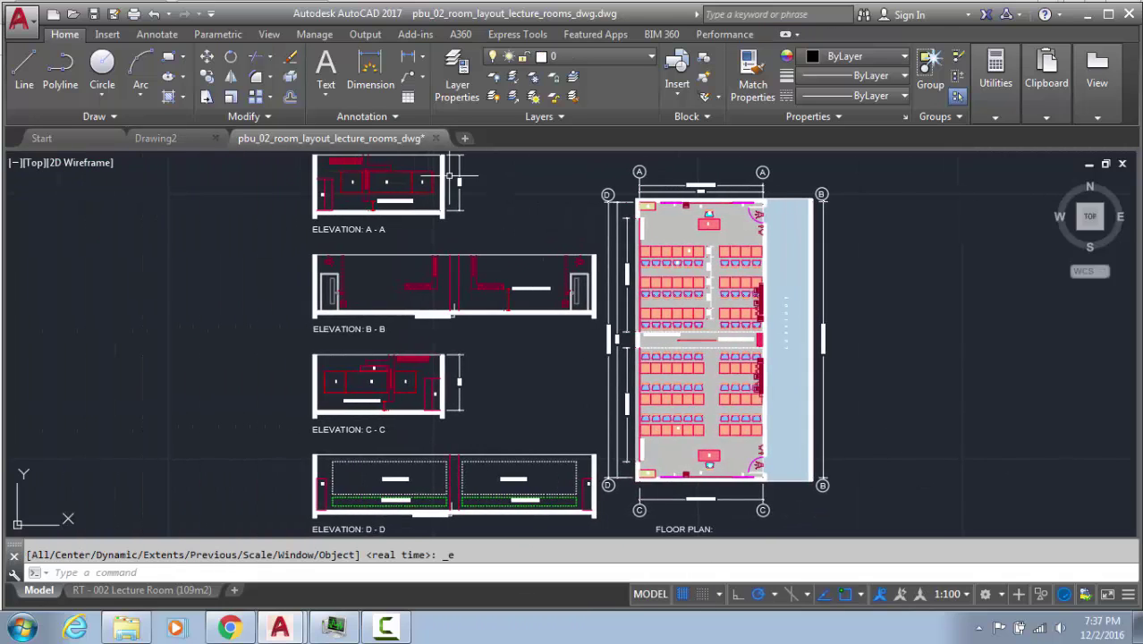
pyautogui.scroll(6, 379, 184)
pyautogui.moveTo(347, 237); pyautogui.dragTo(402, 435, button='middle')
pyautogui.scroll(-2, 448, 459)
pyautogui.moveTo(456, 492); pyautogui.dragTo(245, 138, button='middle')
pyautogui.moveTo(288, 405); pyautogui.dragTo(249, 195, button='middle')
pyautogui.scroll(-2, 331, 362)
pyautogui.moveTo(376, 387); pyautogui.dragTo(481, 369, button='middle')
pyautogui.scroll(-4, 447, 345)
pyautogui.click(523, 483)
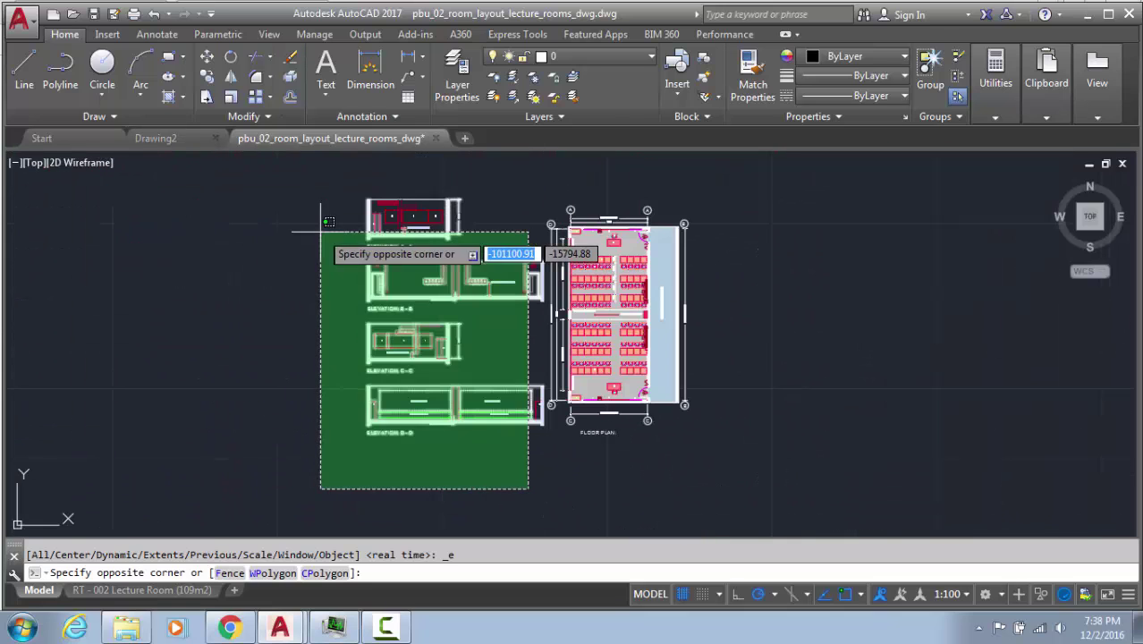
pyautogui.click(308, 193)
pyautogui.press('Delete')
# Erase the left-side dimensions, bottom-left grid tags and right-side dimension line around the plan
pyautogui.scroll(2, 515, 280)
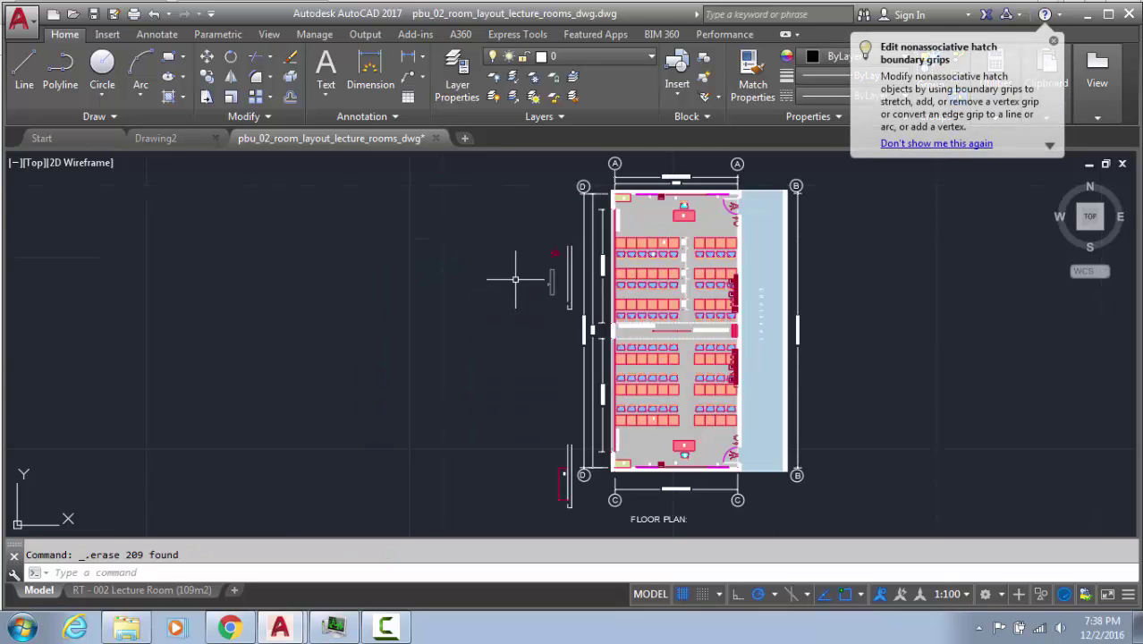
pyautogui.moveTo(585, 211); pyautogui.dragTo(540, 219, button='middle')
pyautogui.click(567, 174)
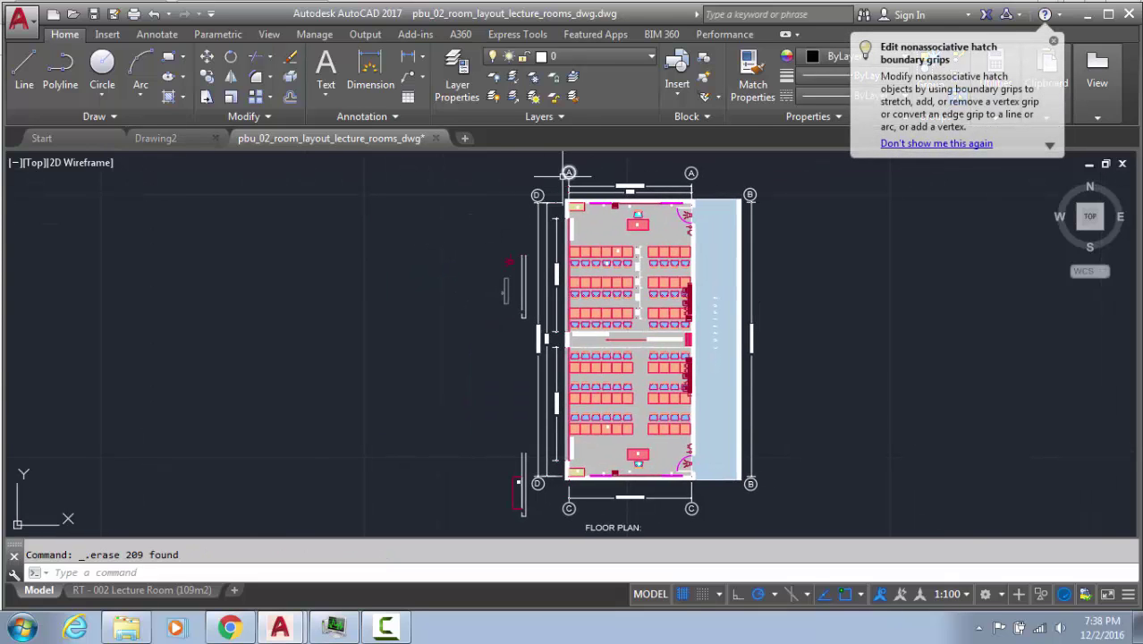
pyautogui.press('Escape')
pyautogui.click(554, 177)
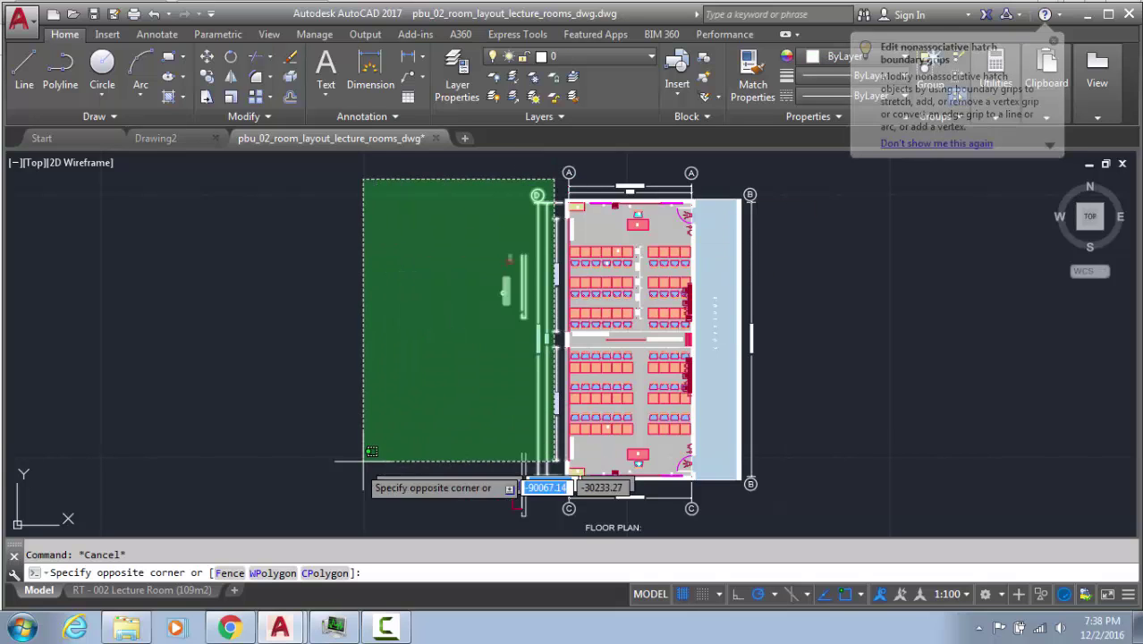
pyautogui.click(329, 519)
pyautogui.press('Delete')
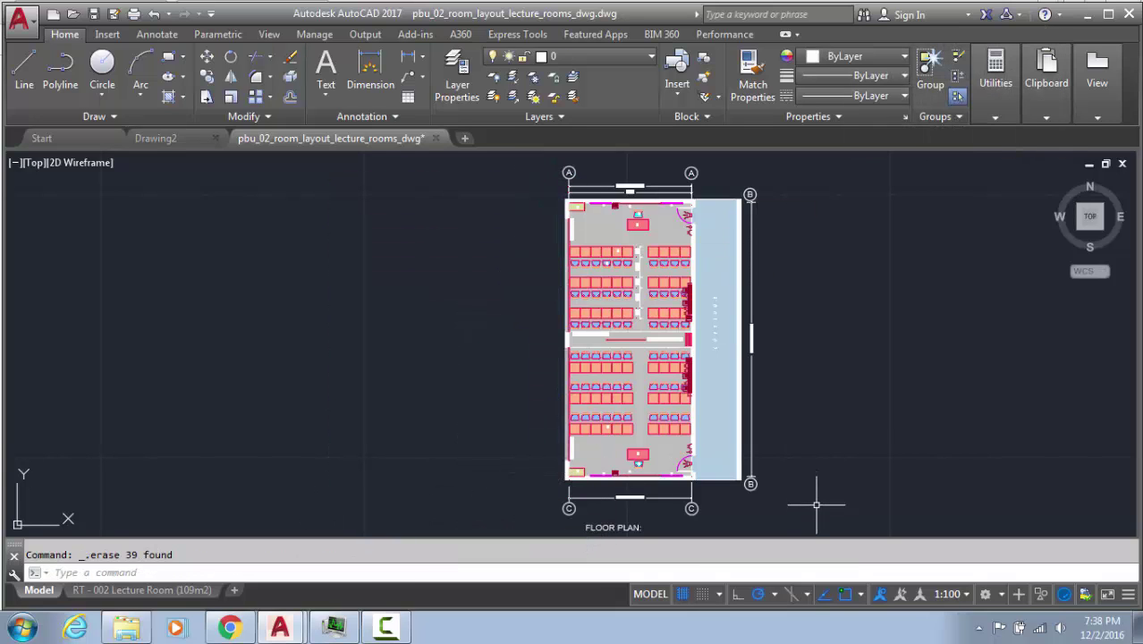
pyautogui.click(769, 521)
pyautogui.click(526, 476)
pyautogui.press('Delete')
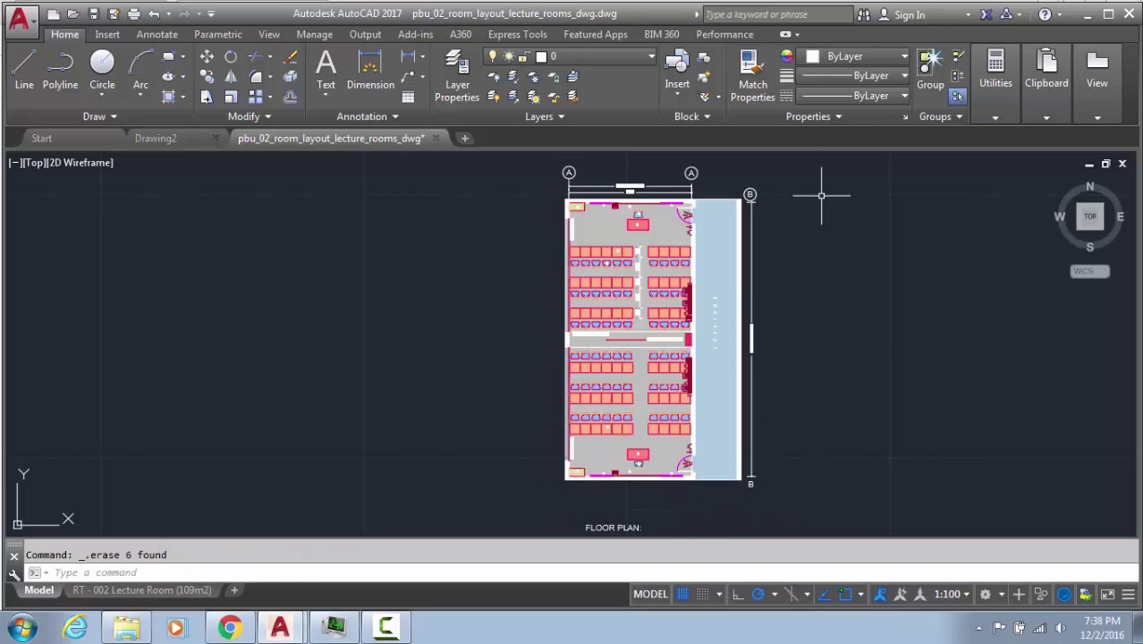
pyautogui.click(805, 213)
pyautogui.click(746, 498)
pyautogui.press('Delete')
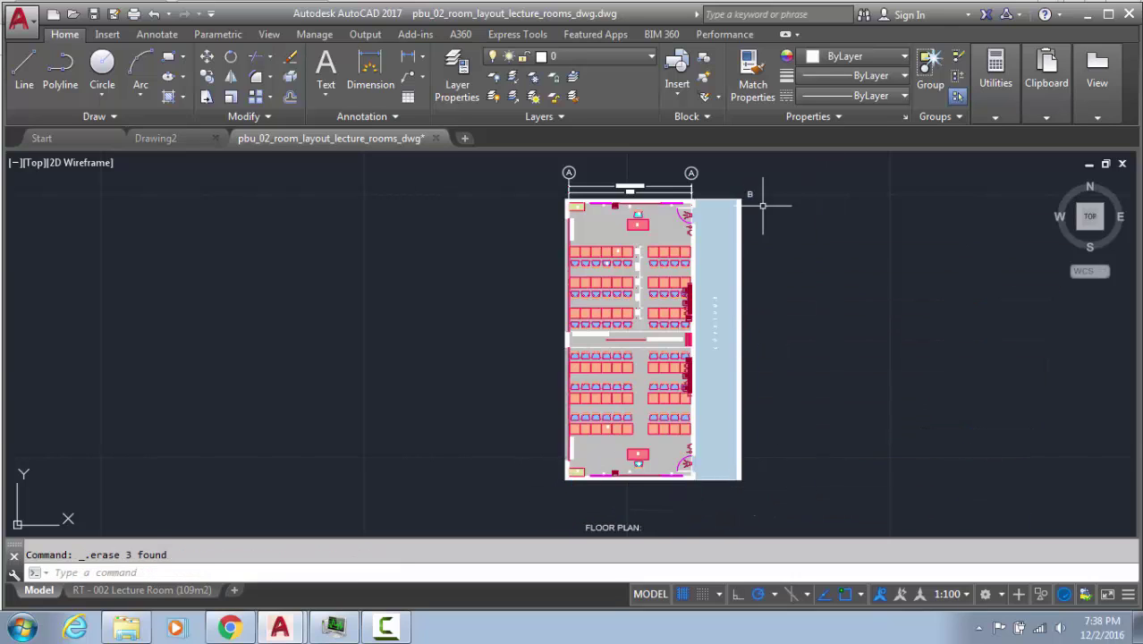
# Erase the top grid bubbles, top dimension and leftover lines above the plan, then zoom extents
pyautogui.click(749, 195)
pyautogui.click(735, 177)
pyautogui.press('Delete')
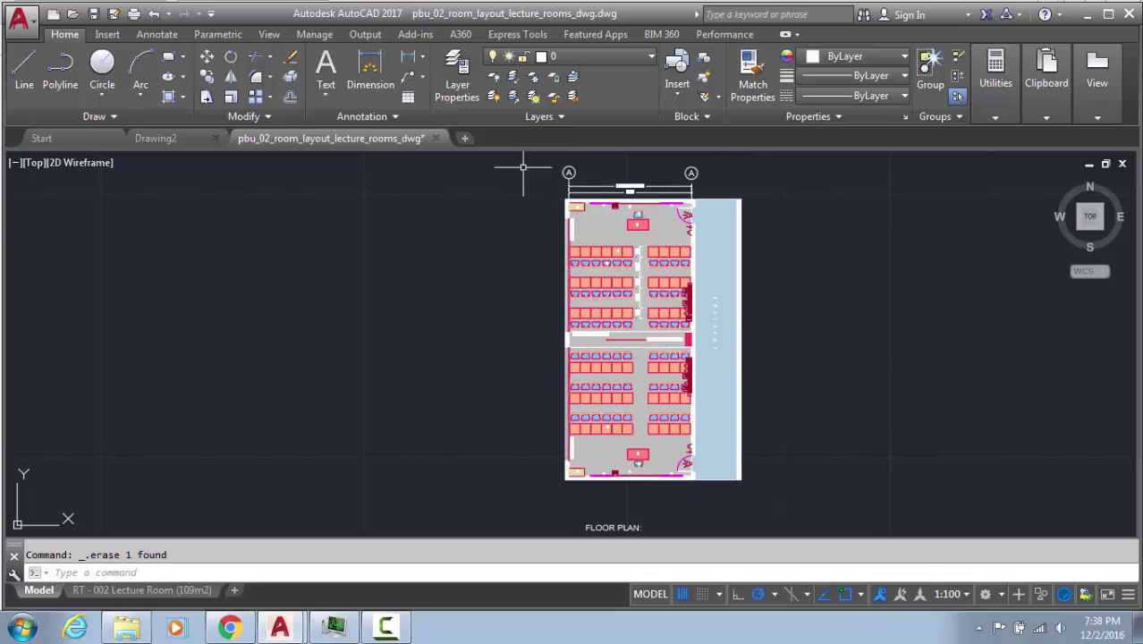
pyautogui.click(760, 197)
pyautogui.click(563, 166)
pyautogui.press('Delete')
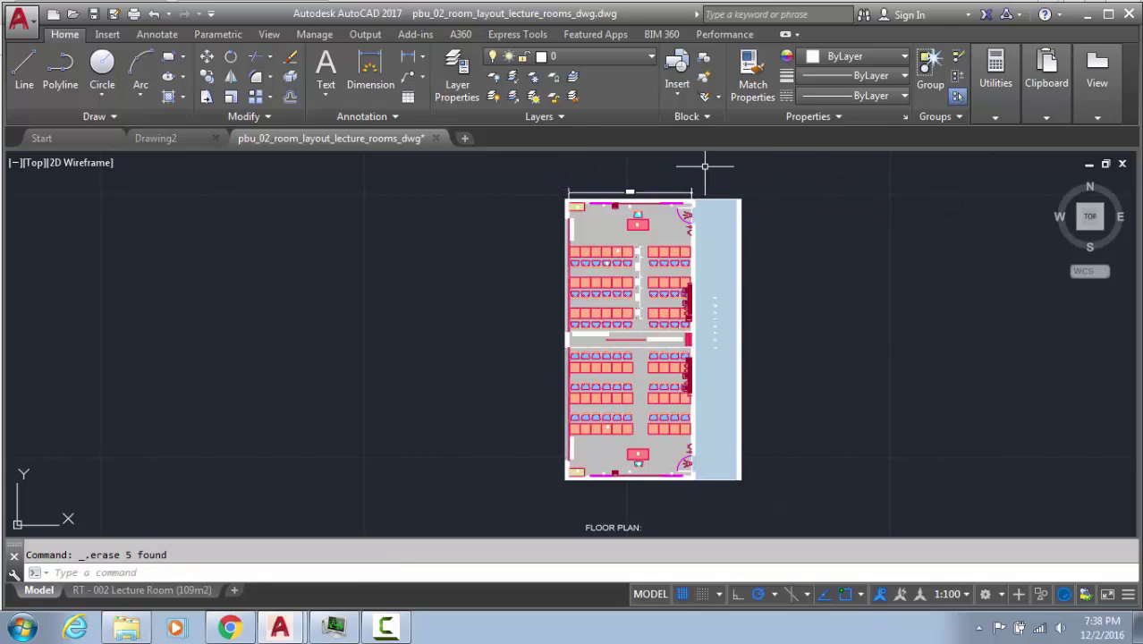
pyautogui.click(715, 183)
pyautogui.click(566, 176)
pyautogui.press('Delete')
pyautogui.middleClick(566, 173)
pyautogui.middleClick(566, 173)
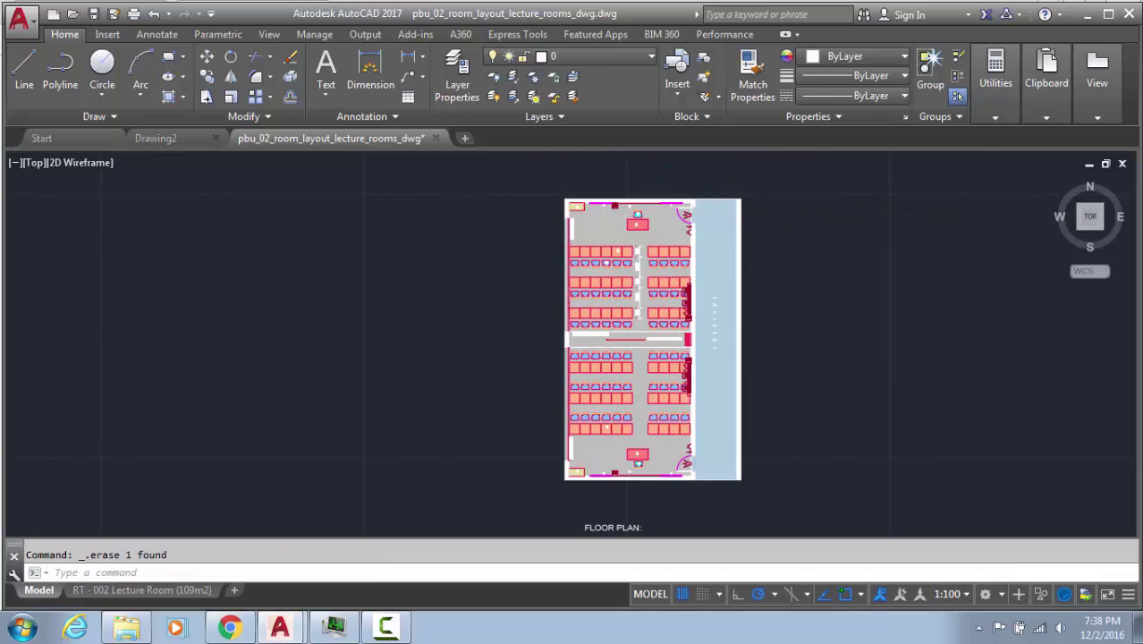
pyautogui.click(608, 532)
# Delete the FLOOR PLAN label beneath the lecture room plan
pyautogui.click(476, 502)
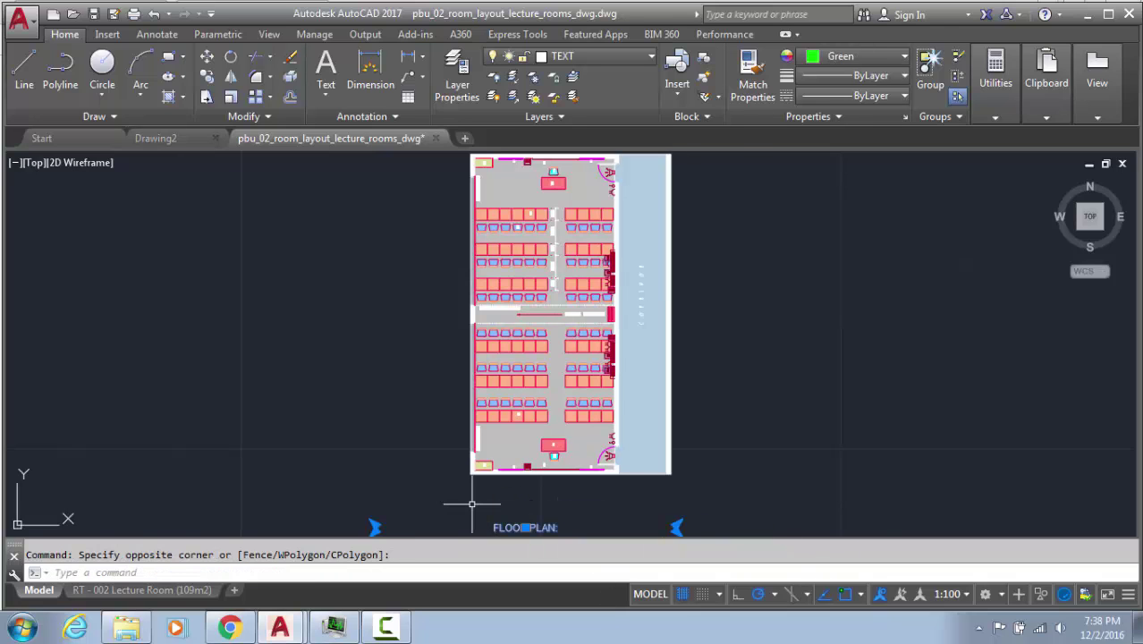
pyautogui.press('Delete')
pyautogui.scroll(4, 571, 446)
pyautogui.moveTo(553, 375); pyautogui.dragTo(548, 535, button='middle')
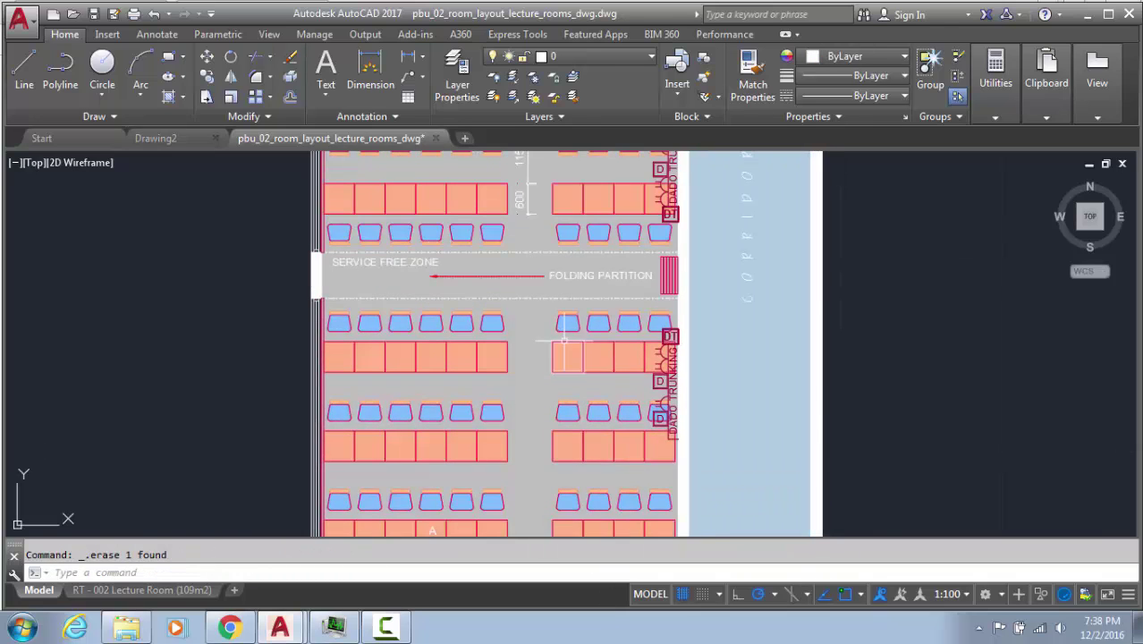
pyautogui.click(552, 341)
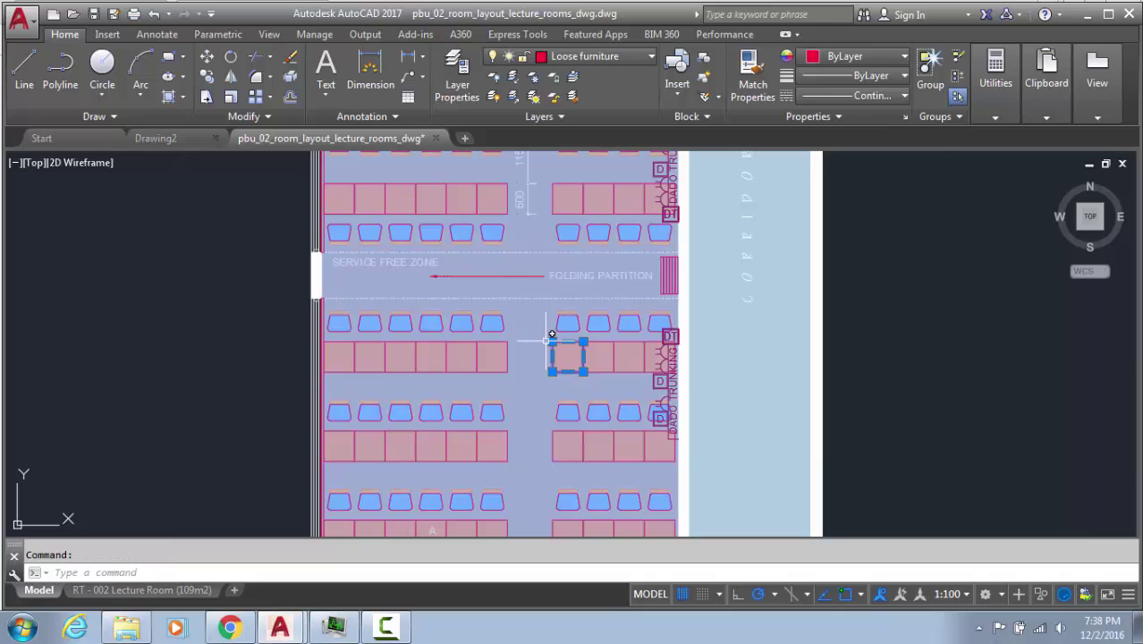
pyautogui.press('Escape')
pyautogui.scroll(-4, 536, 304)
# Erase the grey floor hatch of the lecture room
pyautogui.click(517, 422)
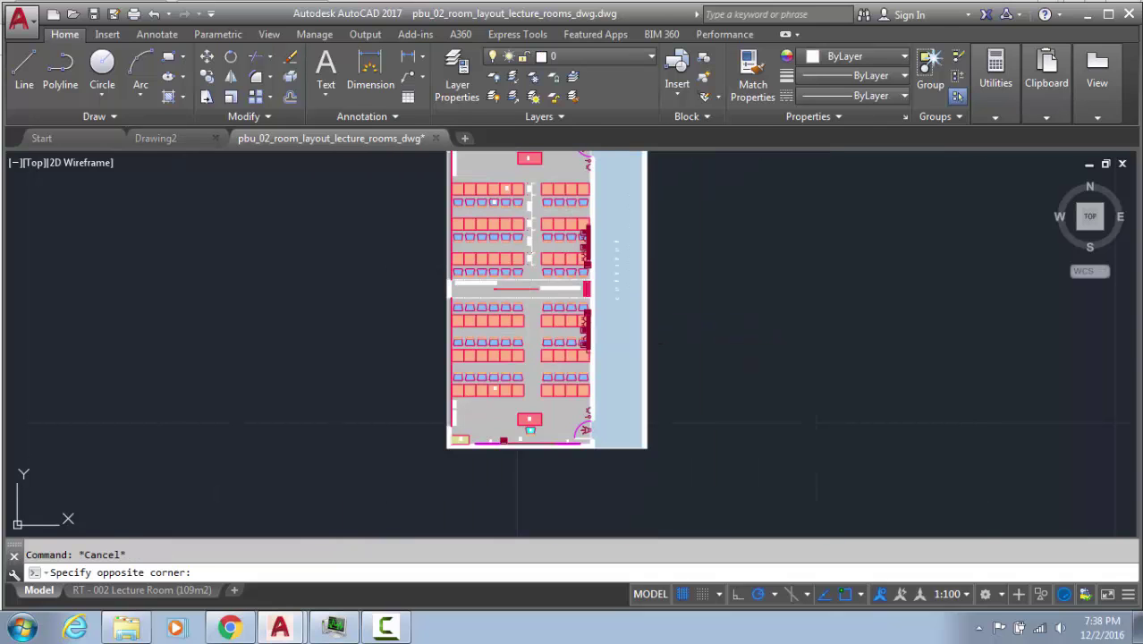
pyautogui.scroll(2, 528, 330)
pyautogui.click(528, 330)
pyautogui.press('Delete')
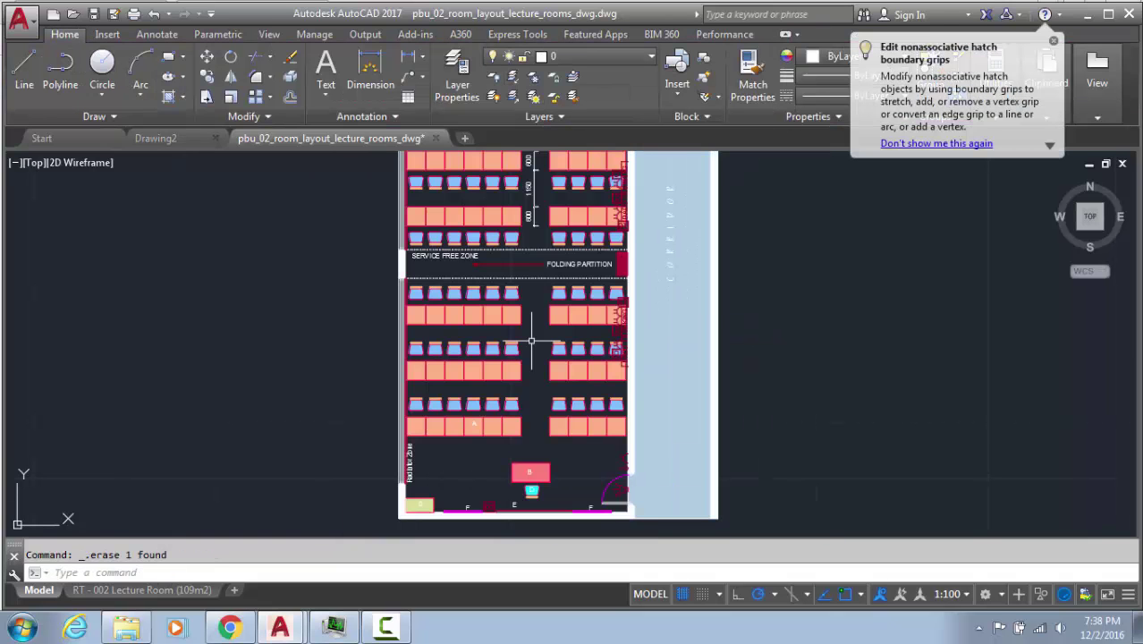
pyautogui.hotkey('ctrl', 'z')
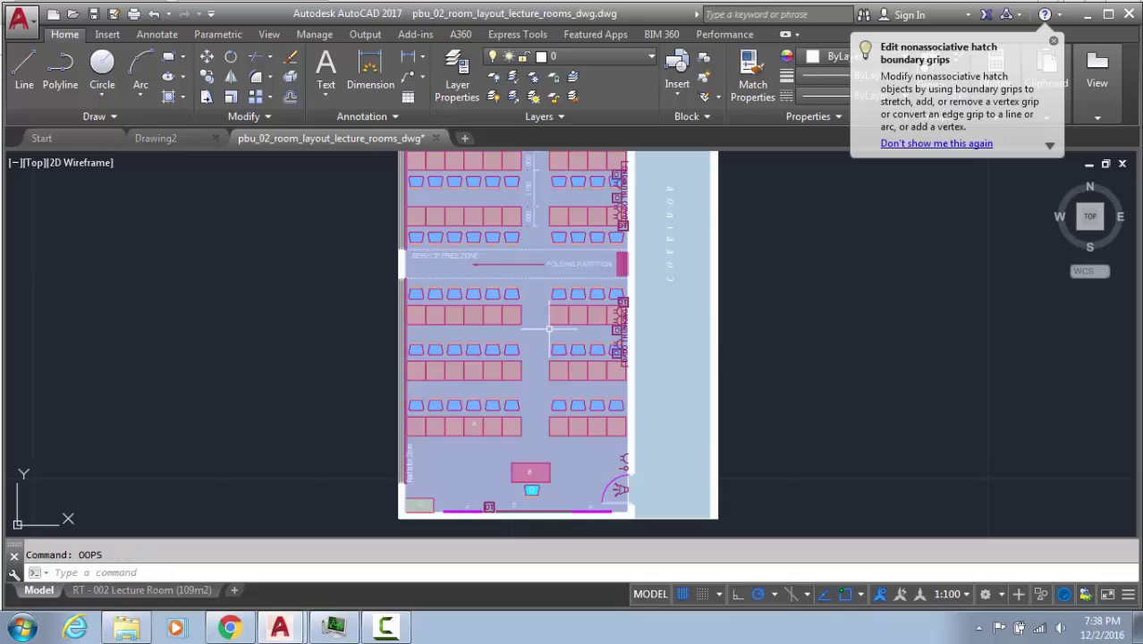
pyautogui.click(535, 340)
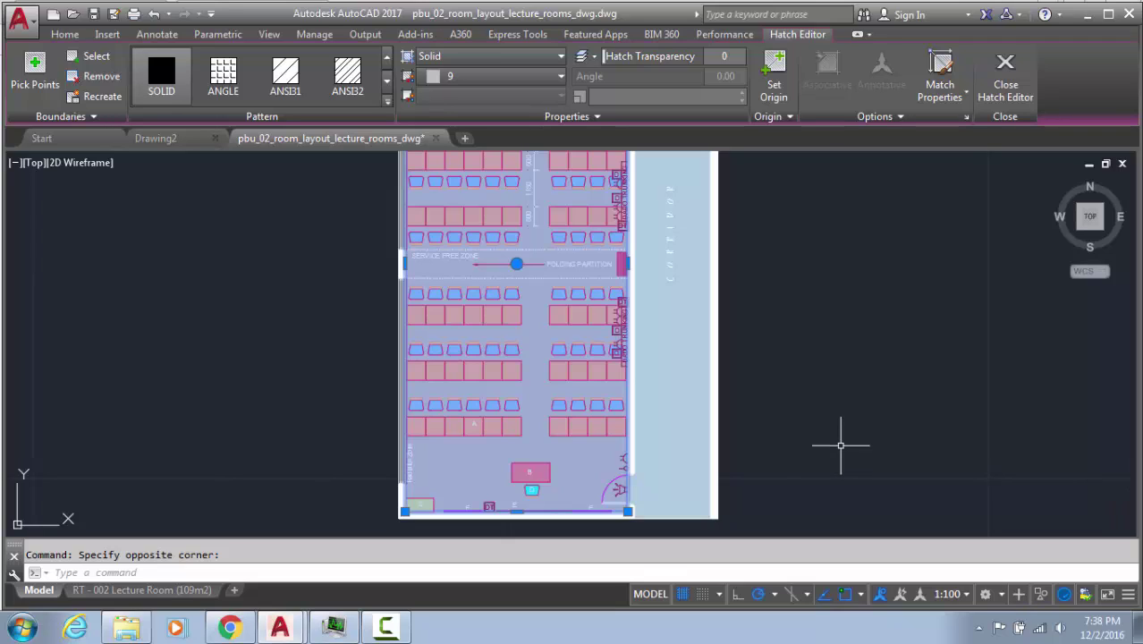
pyautogui.click(516, 263)
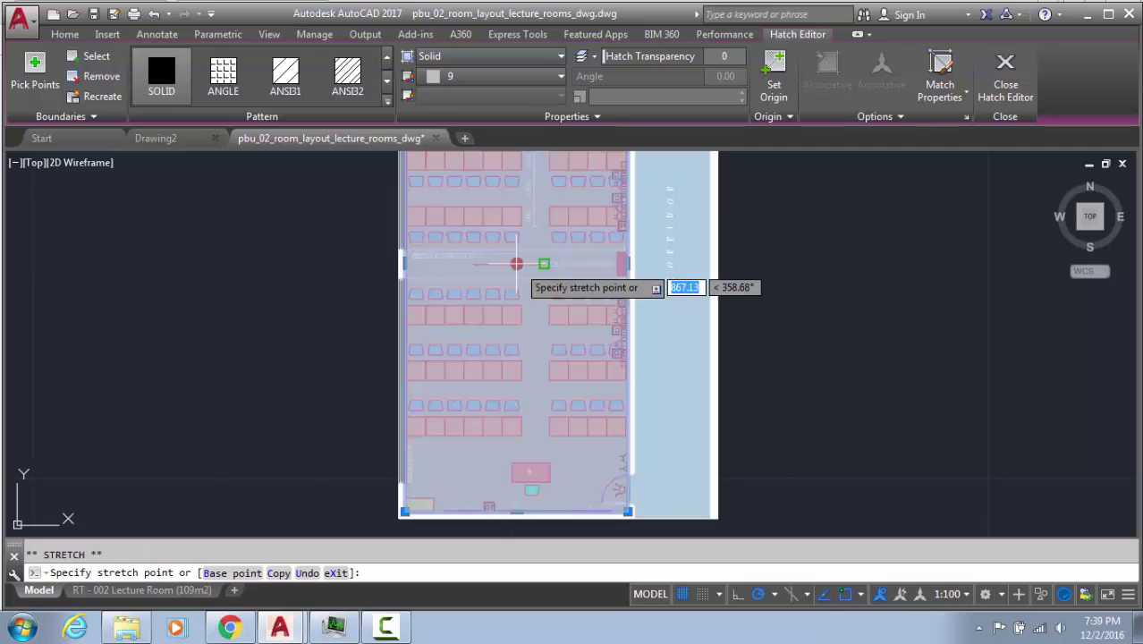
pyautogui.press('Delete')
# Erase the corridor fill, the thin fill strip by the wall, and the desk-row fill
pyautogui.scroll(2, 675, 308)
pyautogui.click(676, 309)
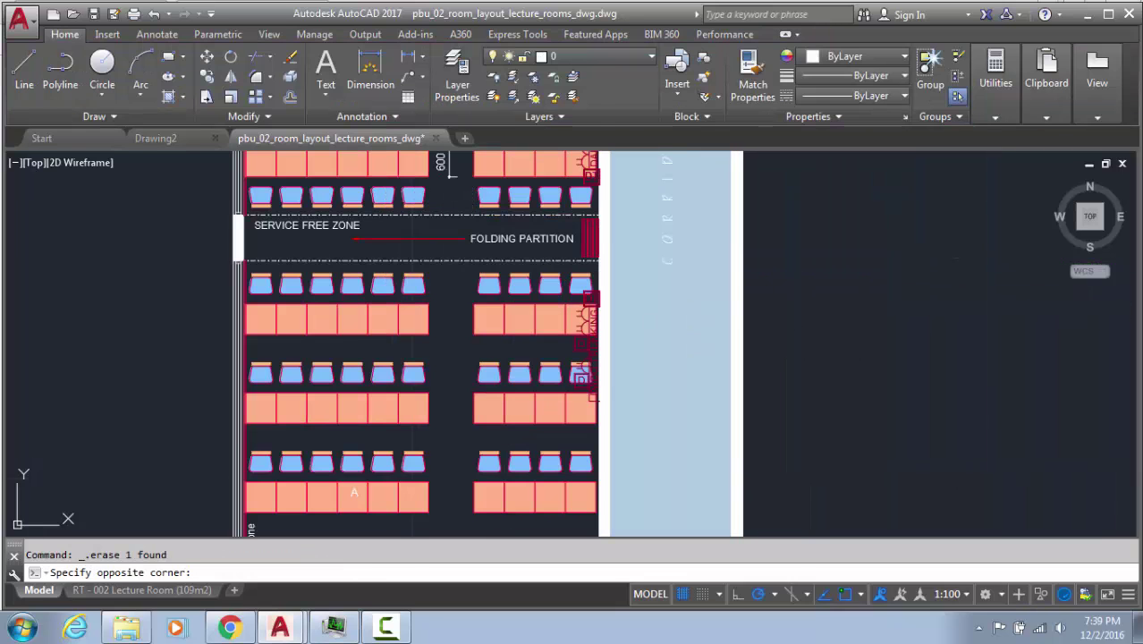
pyautogui.click(657, 344)
pyautogui.press('Delete')
pyautogui.scroll(2, 735, 302)
pyautogui.click(747, 301)
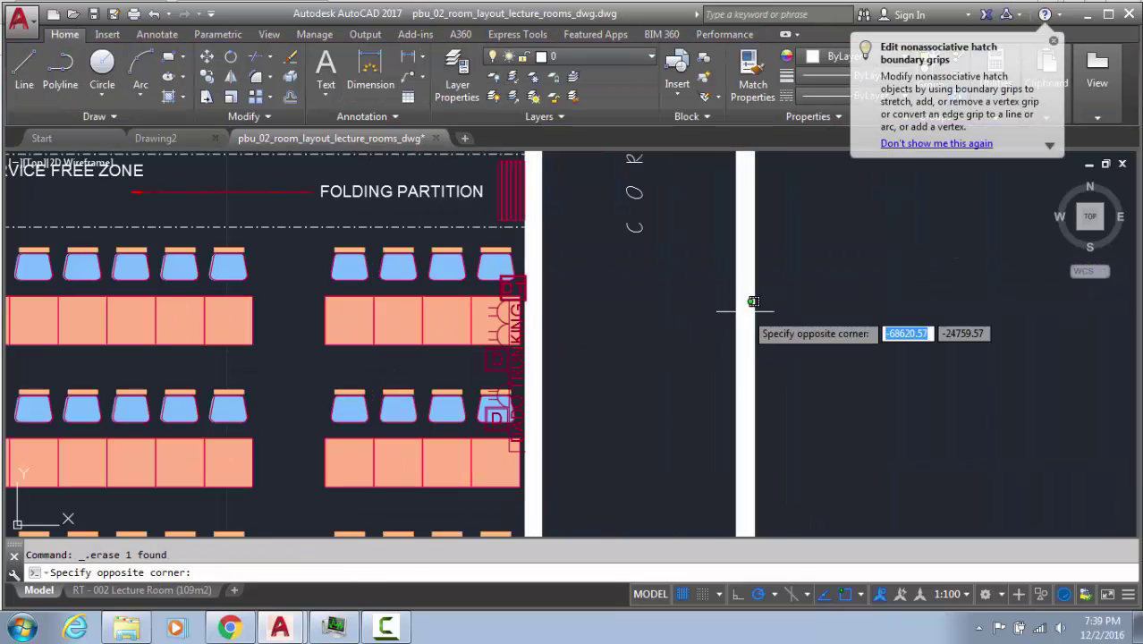
pyautogui.click(745, 312)
pyautogui.press('Delete')
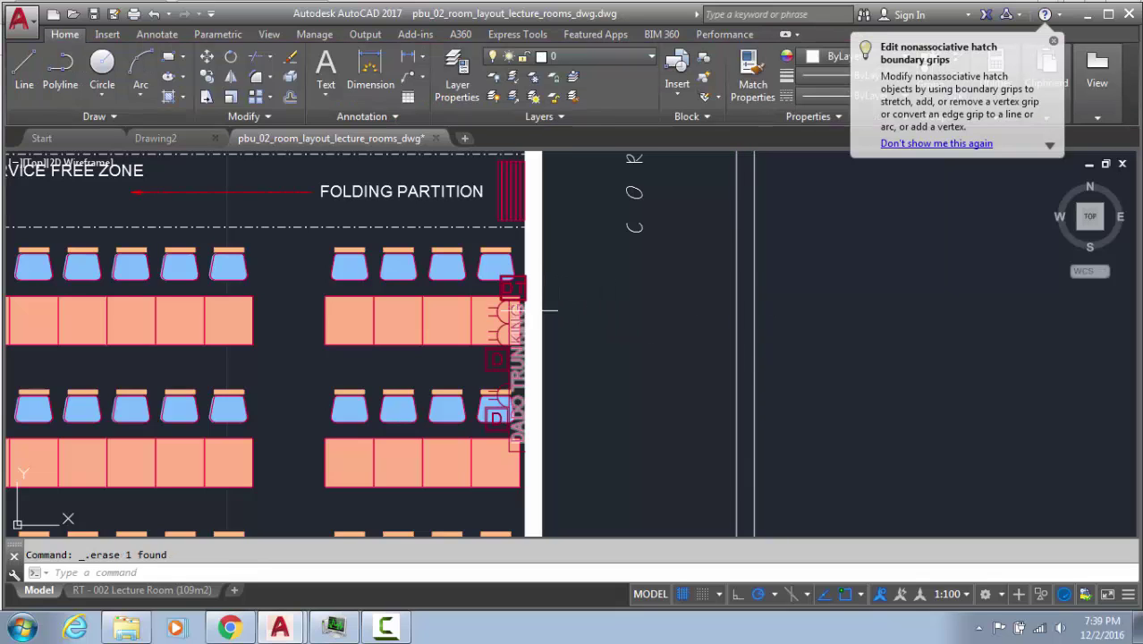
pyautogui.click(532, 309)
pyautogui.scroll(3, 527, 310)
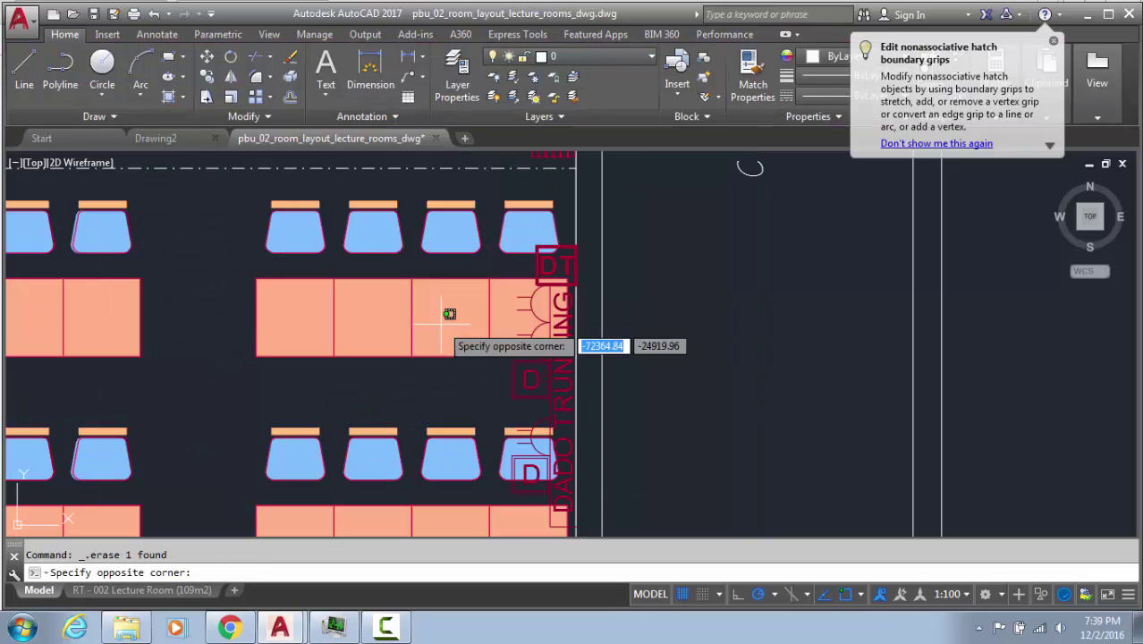
pyautogui.click(421, 326)
pyautogui.press('Delete')
# Zoom in on the left-hand chairs and try selecting a chair's fill, then cancel
pyautogui.moveTo(230, 291)
pyautogui.mouseDown(button='middle')
pyautogui.moveTo(395, 286)
pyautogui.moveTo(566, 319)
pyautogui.moveTo(602, 313)
pyautogui.mouseUp(button='middle')
pyautogui.scroll(4, 370, 255)
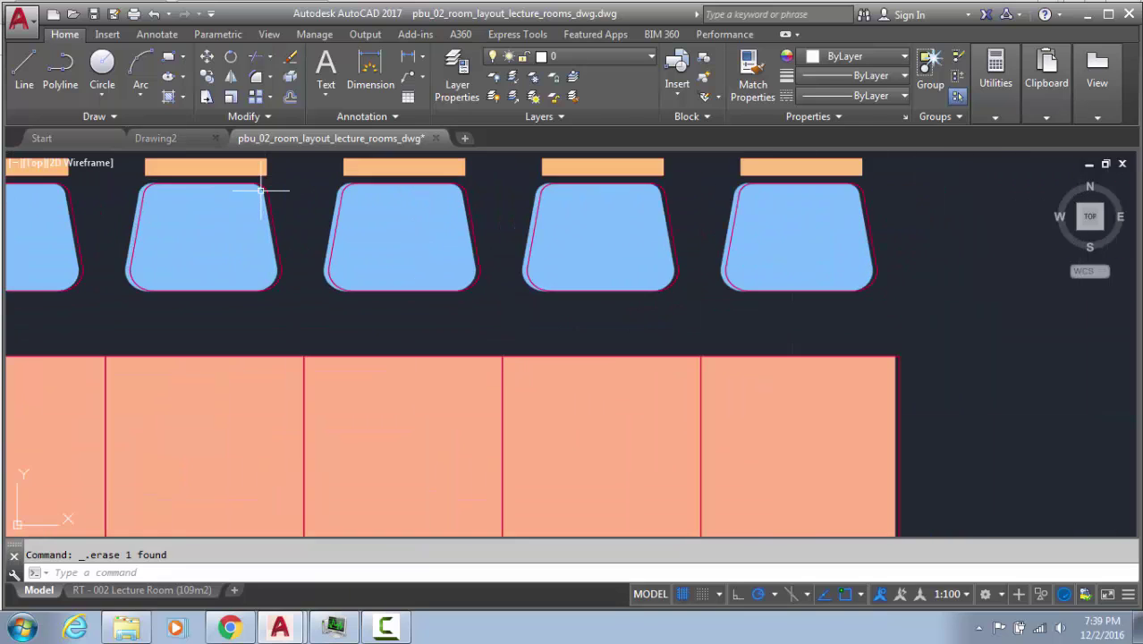
pyautogui.moveTo(196, 191)
pyautogui.mouseDown(button='middle')
pyautogui.moveTo(337, 275)
pyautogui.moveTo(422, 271)
pyautogui.mouseUp(button='middle')
pyautogui.scroll(2, 331, 273)
pyautogui.scroll(2, 421, 271)
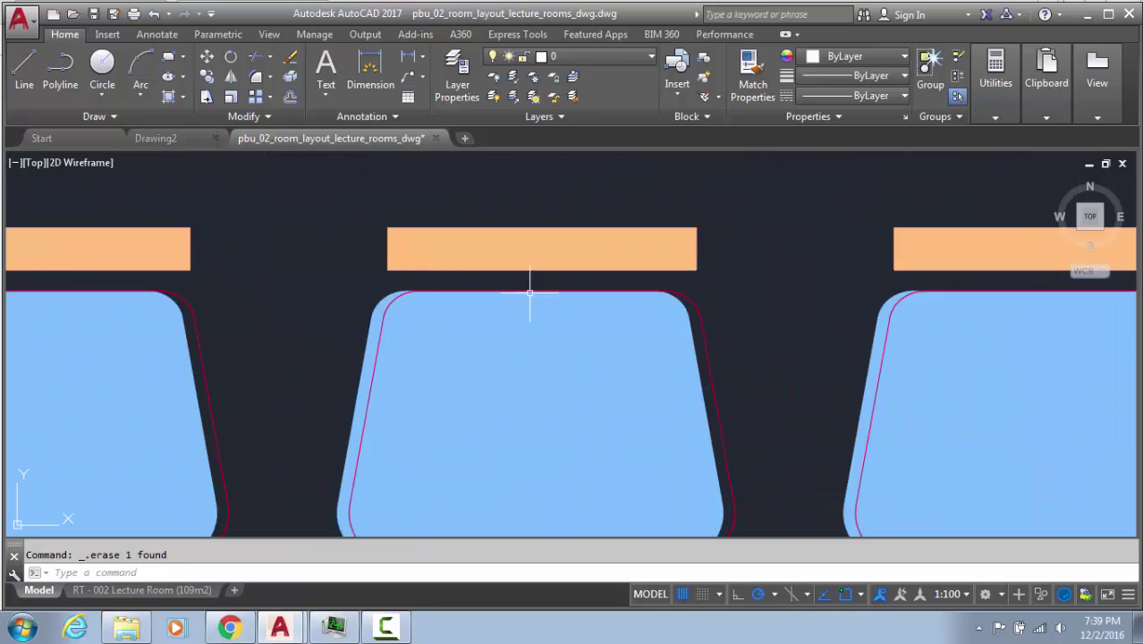
pyautogui.click(693, 329)
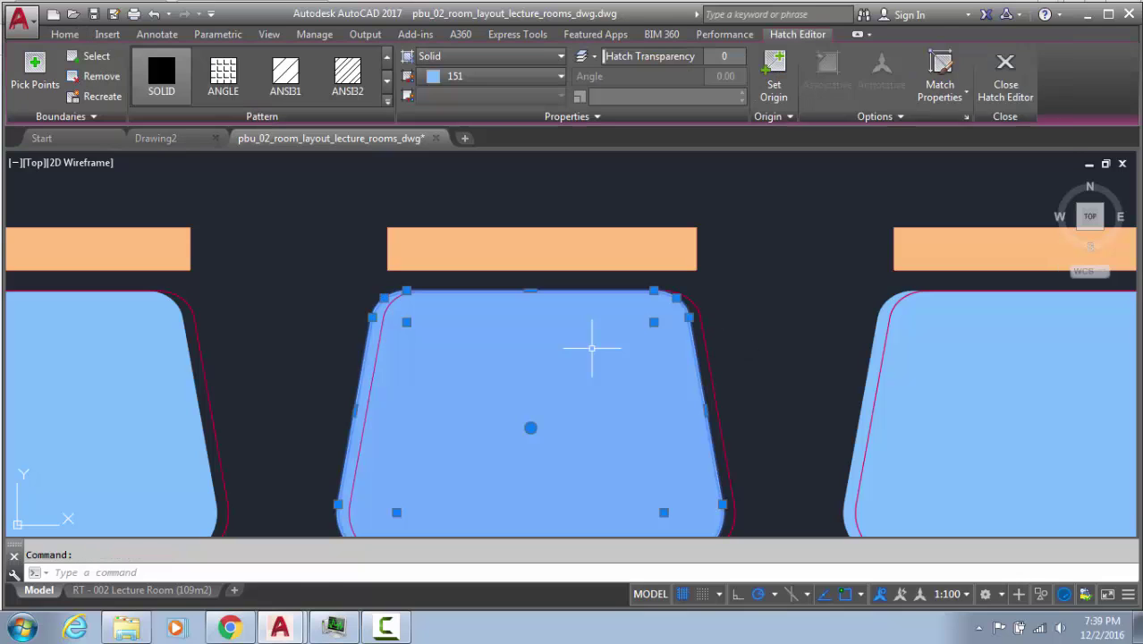
pyautogui.click(592, 353)
pyautogui.click(419, 383)
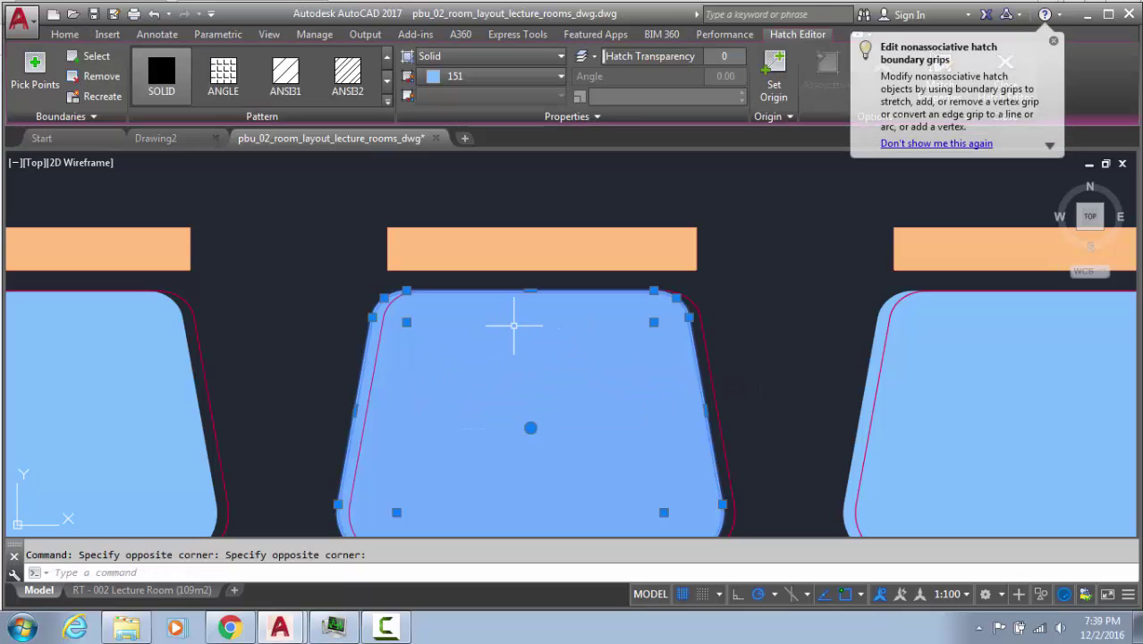
pyautogui.moveTo(650, 285)
pyautogui.mouseDown(button='middle')
pyautogui.moveTo(574, 238)
pyautogui.moveTo(496, 216)
pyautogui.mouseUp(button='middle')
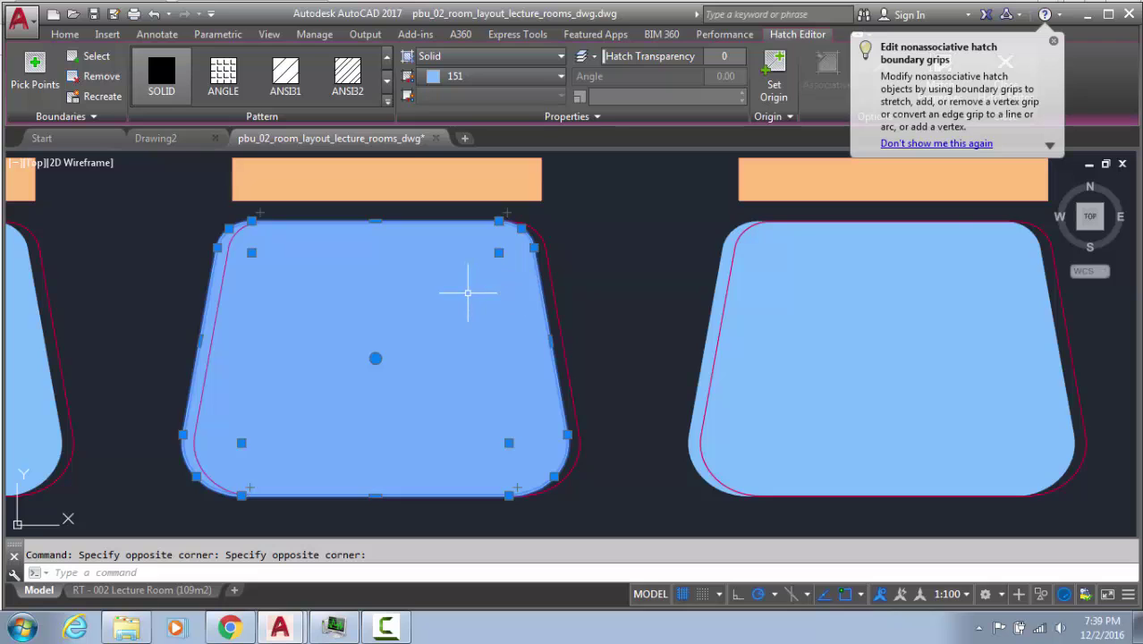
pyautogui.scroll(-8, 468, 291)
pyautogui.press('Escape')
pyautogui.scroll(4, 498, 299)
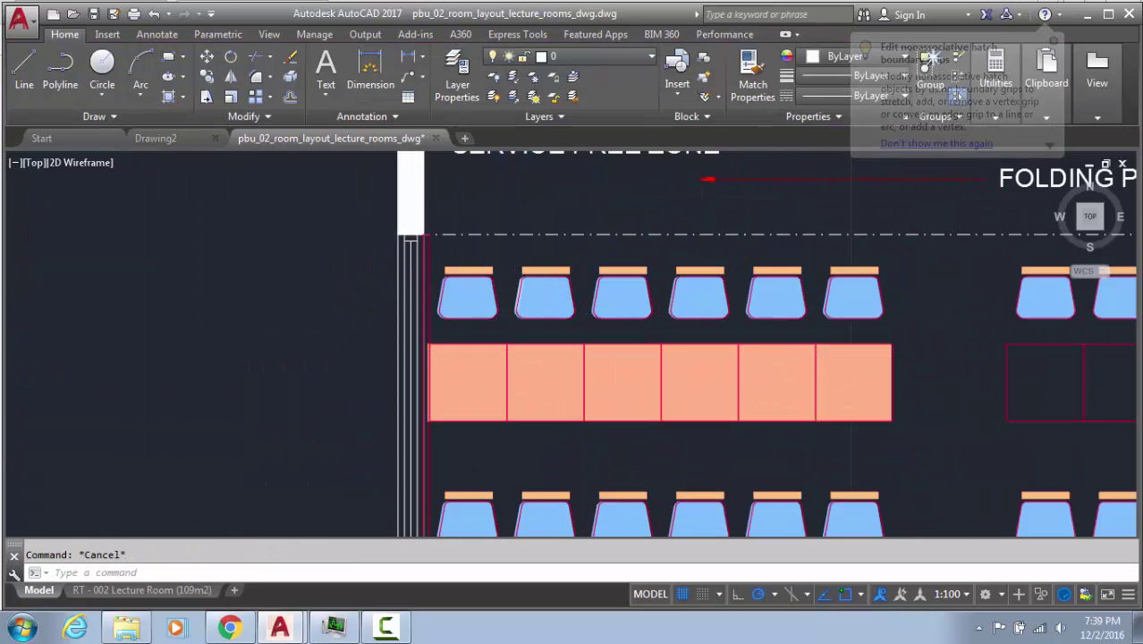
pyautogui.scroll(6, 523, 295)
pyautogui.scroll(-6, 523, 289)
# Erase the second and third chairs with their bars, then undo both chair erasures
pyautogui.click(565, 268)
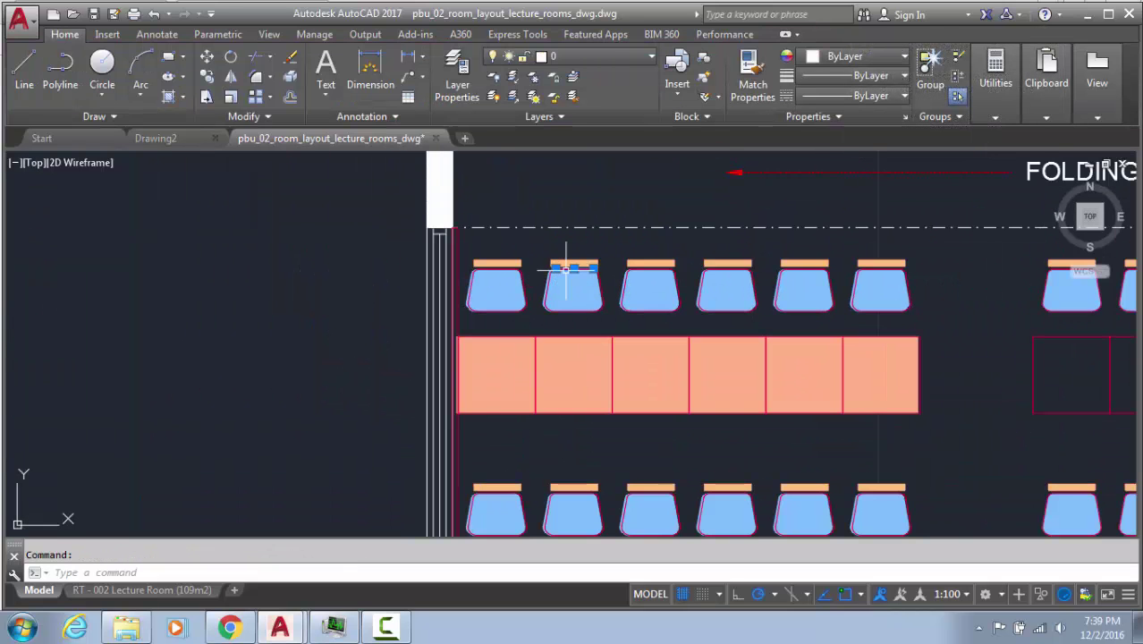
pyautogui.press('Delete')
pyautogui.scroll(6, 566, 263)
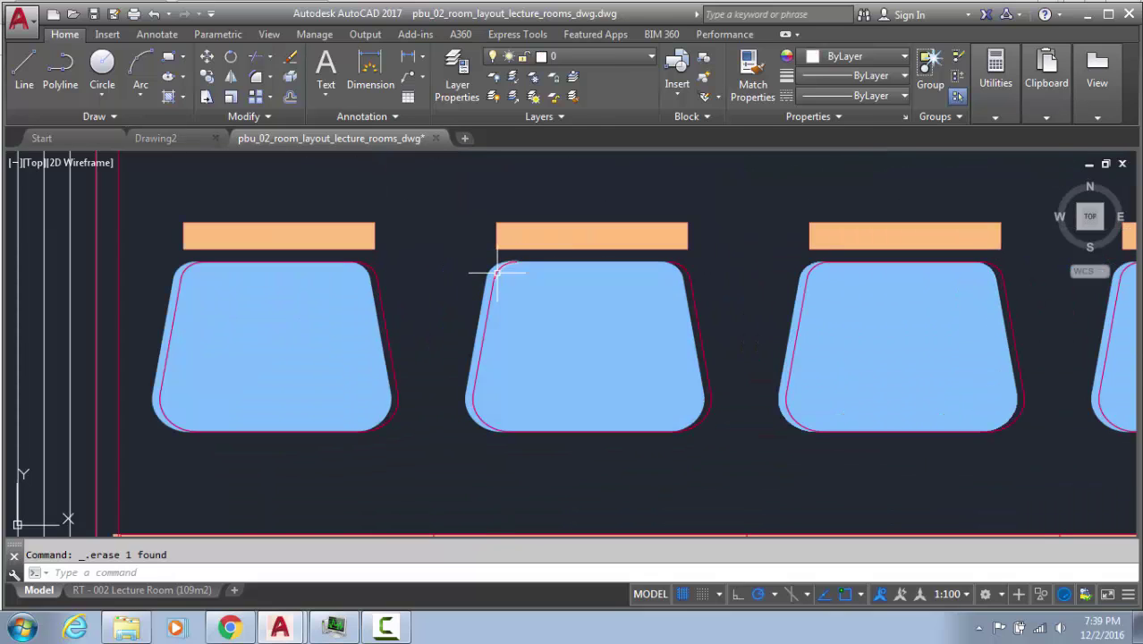
pyautogui.click(497, 273)
pyautogui.press('Delete')
pyautogui.click(740, 240)
pyautogui.click(577, 310)
pyautogui.press('Delete')
pyautogui.click(865, 212)
pyautogui.click(793, 300)
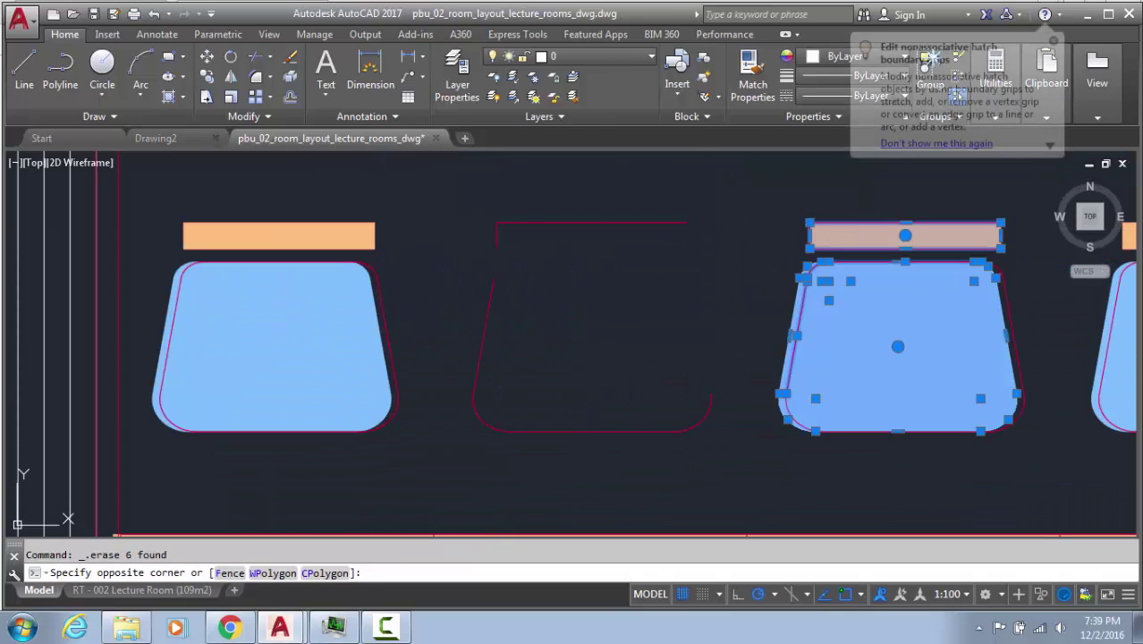
pyautogui.press('Delete')
pyautogui.hotkey('ctrl', 'z')
pyautogui.hotkey('ctrl', 'z')
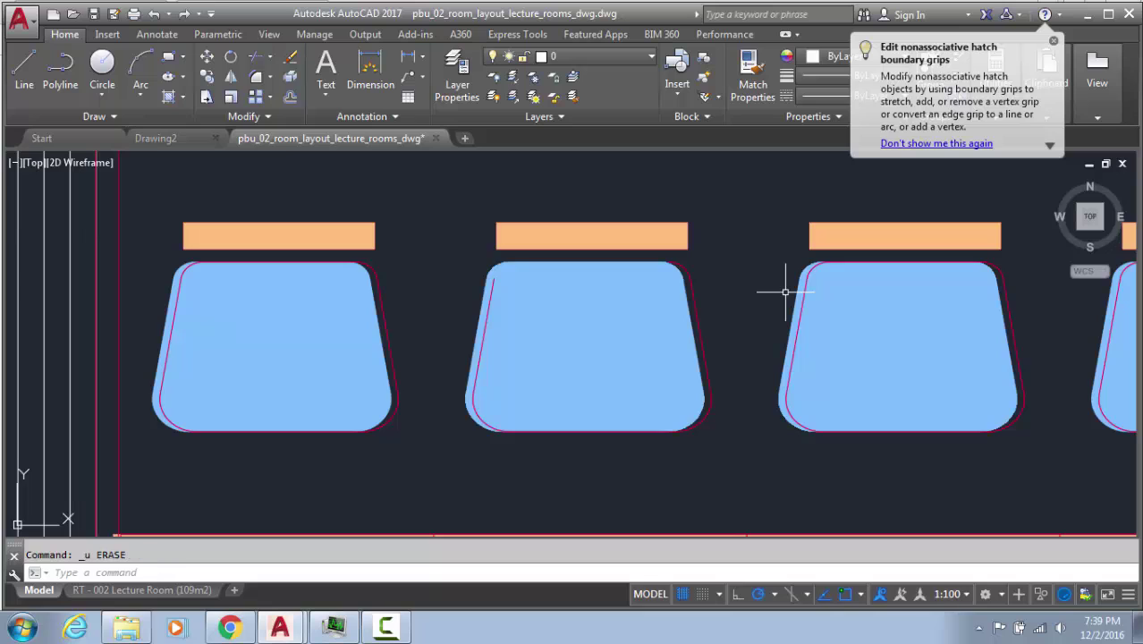
pyautogui.hotkey('ctrl', 'z')
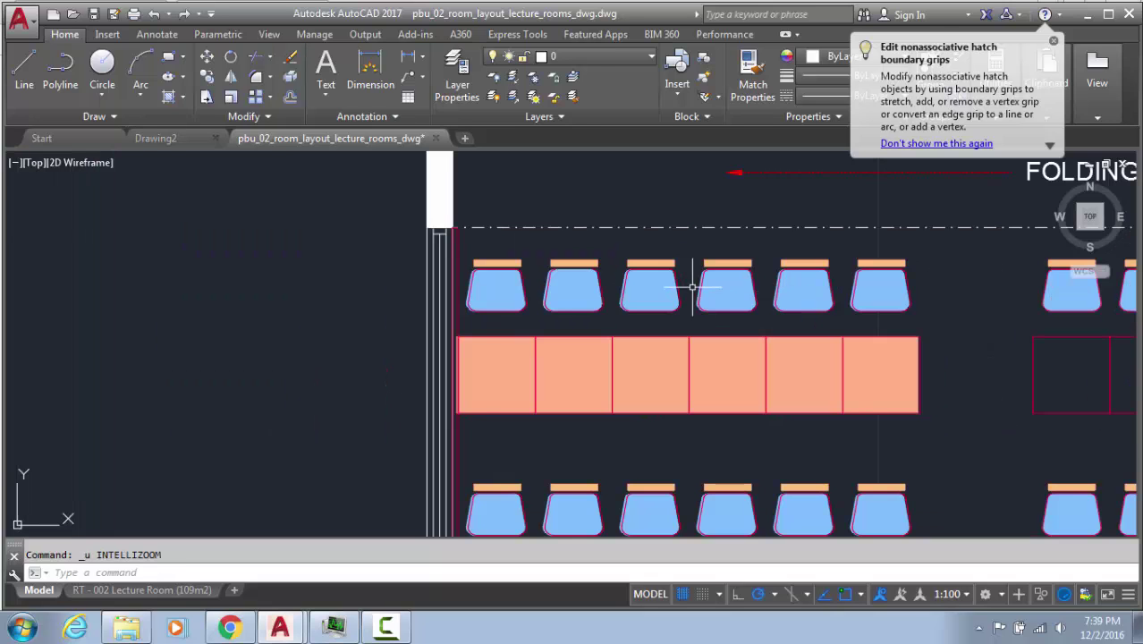
pyautogui.scroll(4, 605, 273)
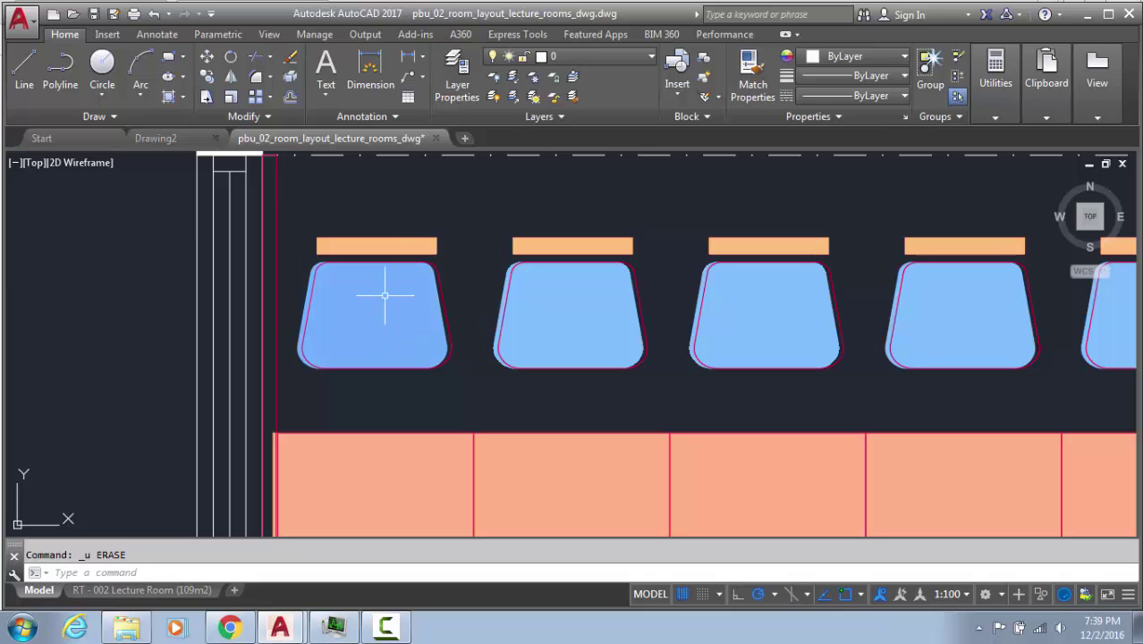
# Draw a rectangle over the first chair in the top-left row
pyautogui.write('e')
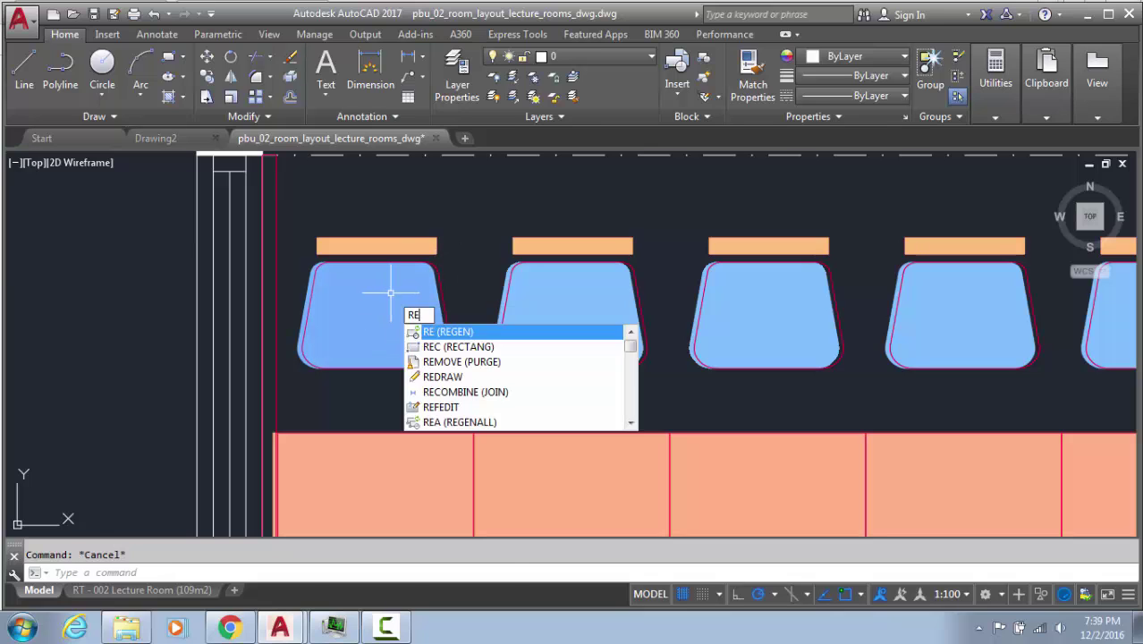
pyautogui.write('c')
pyautogui.press('Return')
pyautogui.click(329, 260)
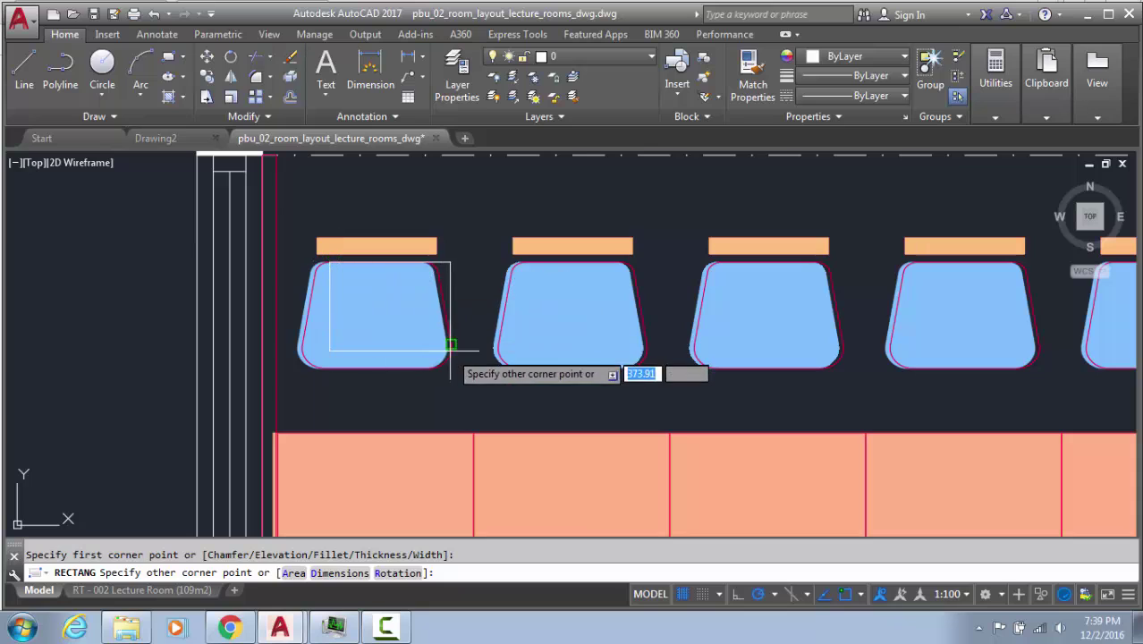
pyautogui.click(429, 368)
pyautogui.press('Escape')
# Delete the first chair's fill and outline using two window selections
pyautogui.click(459, 264)
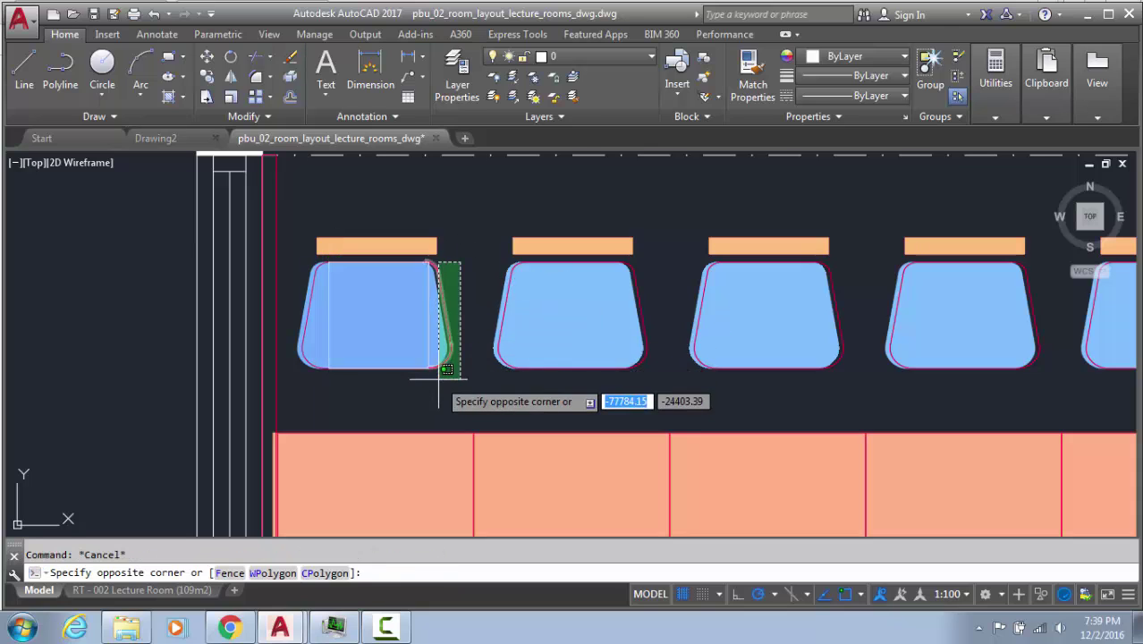
pyautogui.click(410, 407)
pyautogui.press('Delete')
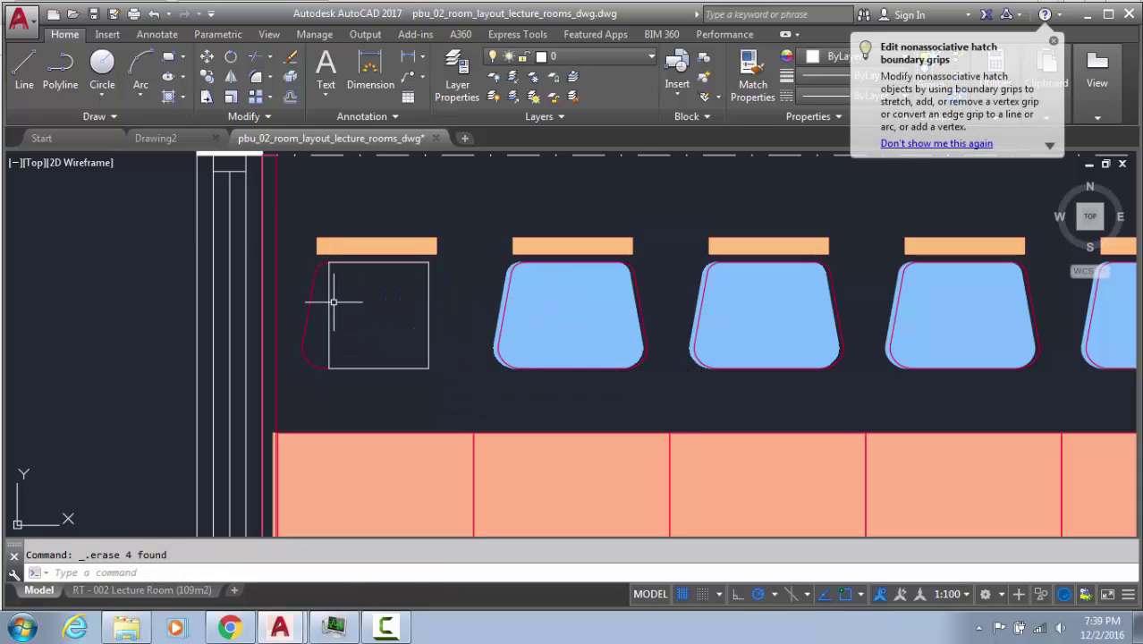
pyautogui.click(322, 305)
pyautogui.click(311, 377)
pyautogui.press('Delete')
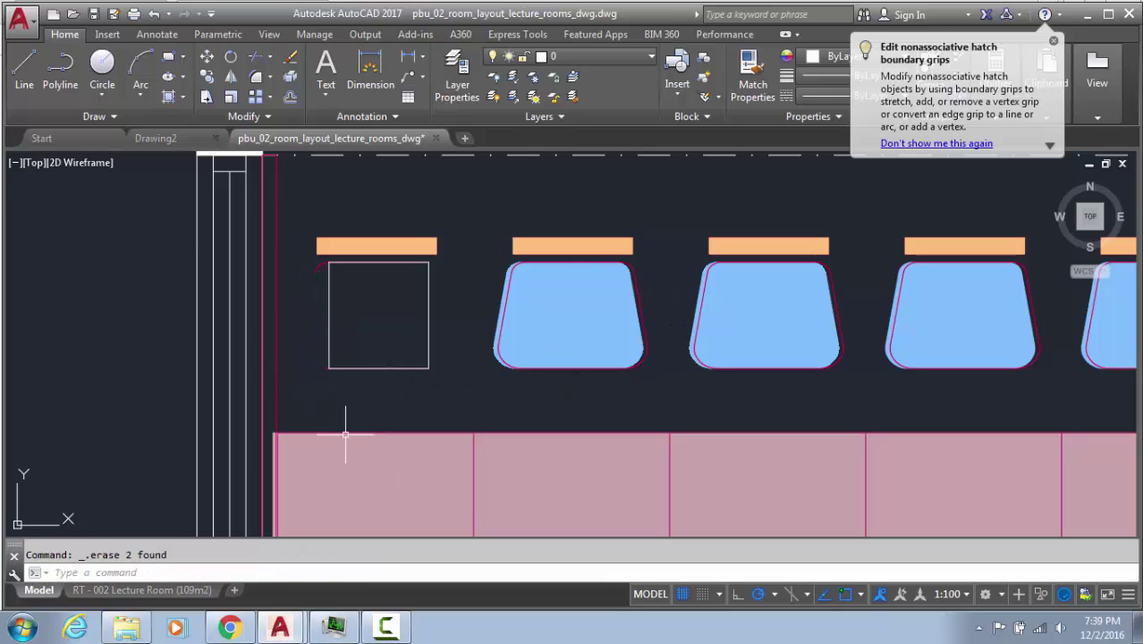
# Window-select across the top row of chairs and zoom to inspect them
pyautogui.click(351, 309)
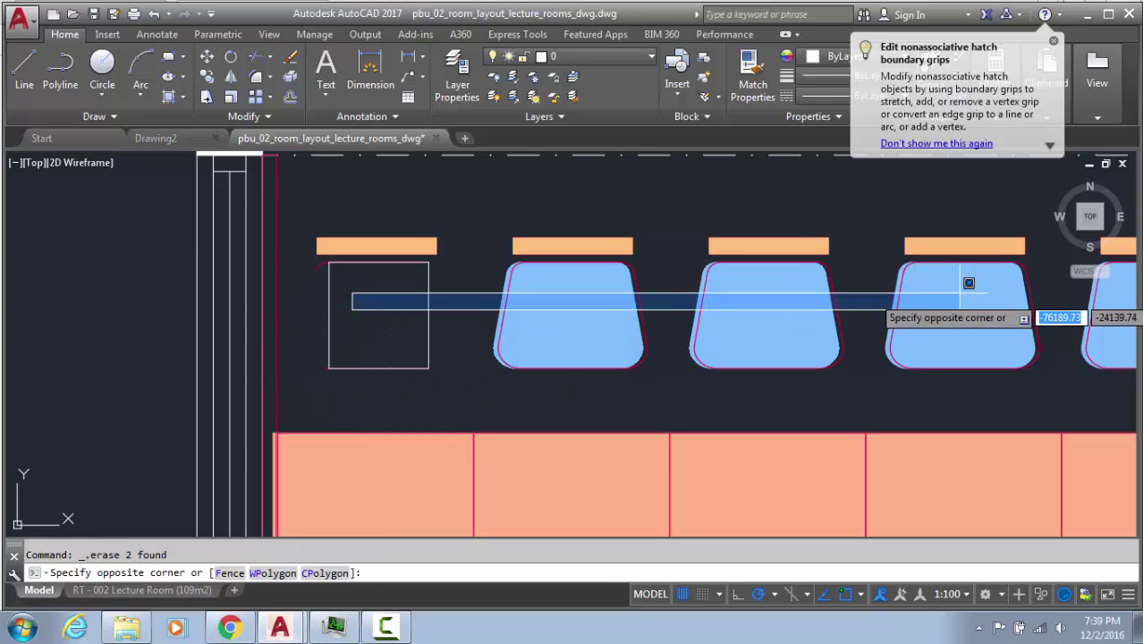
pyautogui.click(1038, 308)
pyautogui.scroll(-4, 638, 324)
pyautogui.scroll(-3, 421, 193)
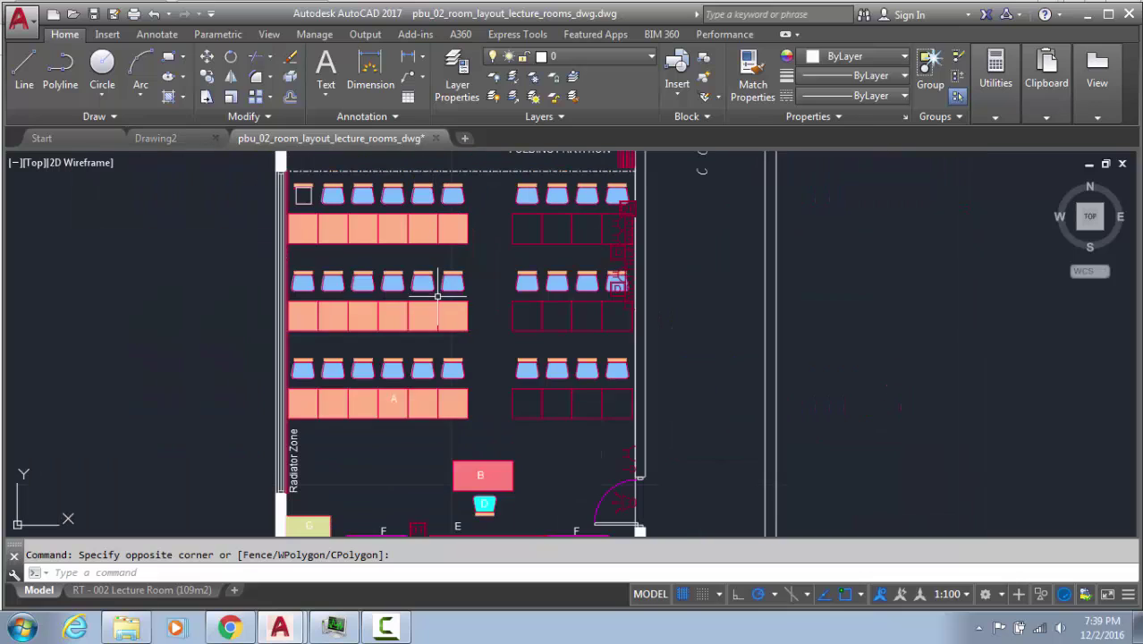
pyautogui.scroll(1, 490, 372)
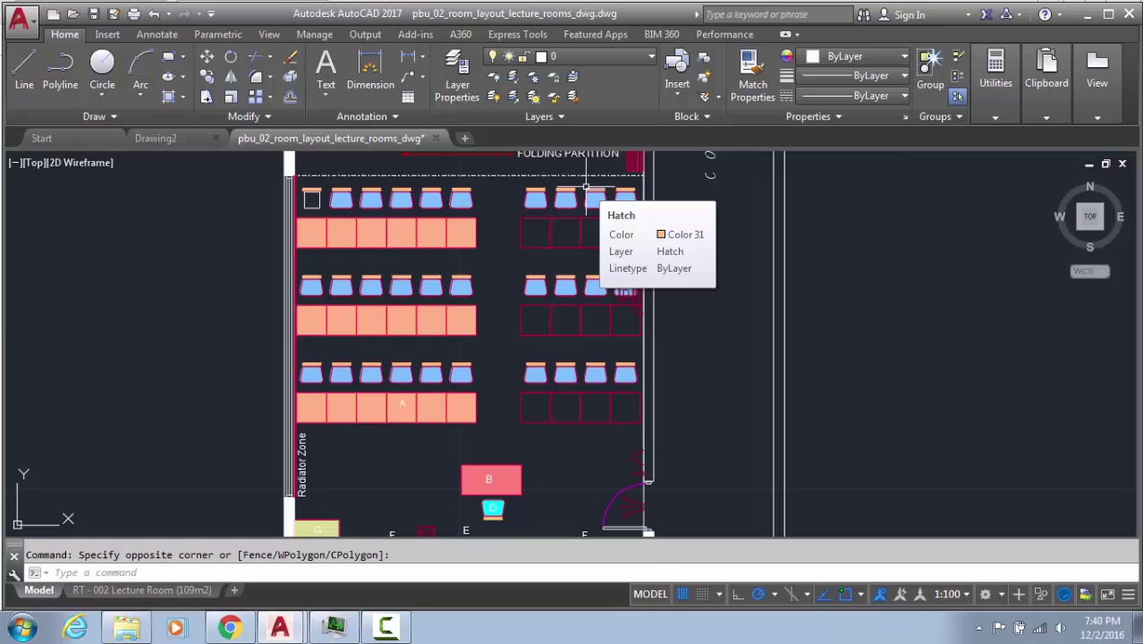
# Select and then deselect the first chair in the top row
pyautogui.click(310, 195)
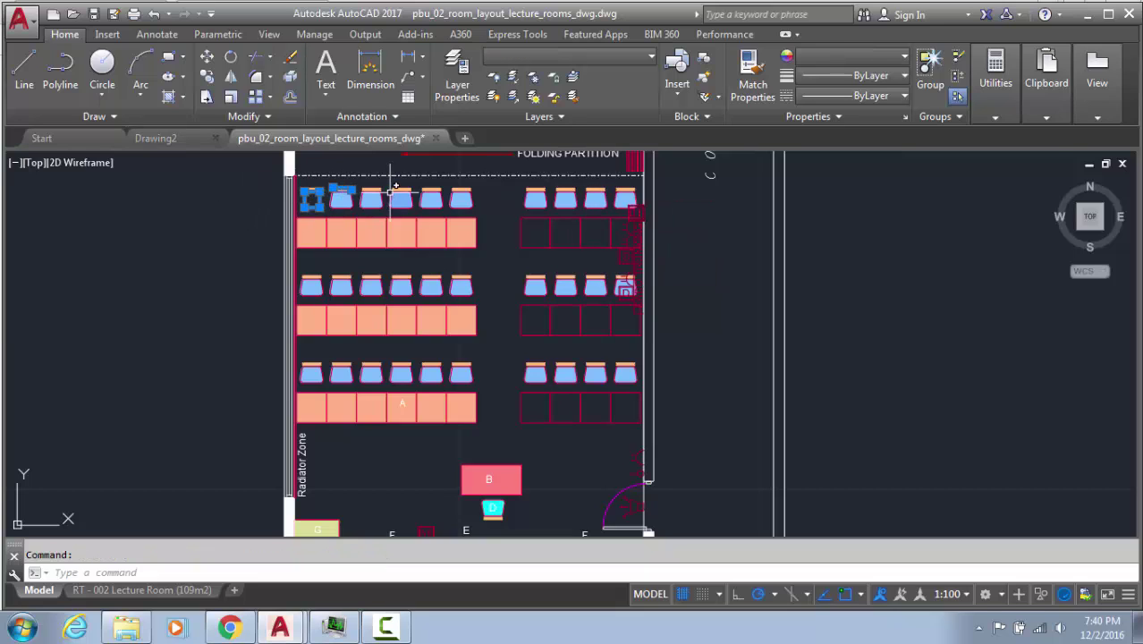
pyautogui.press('Escape')
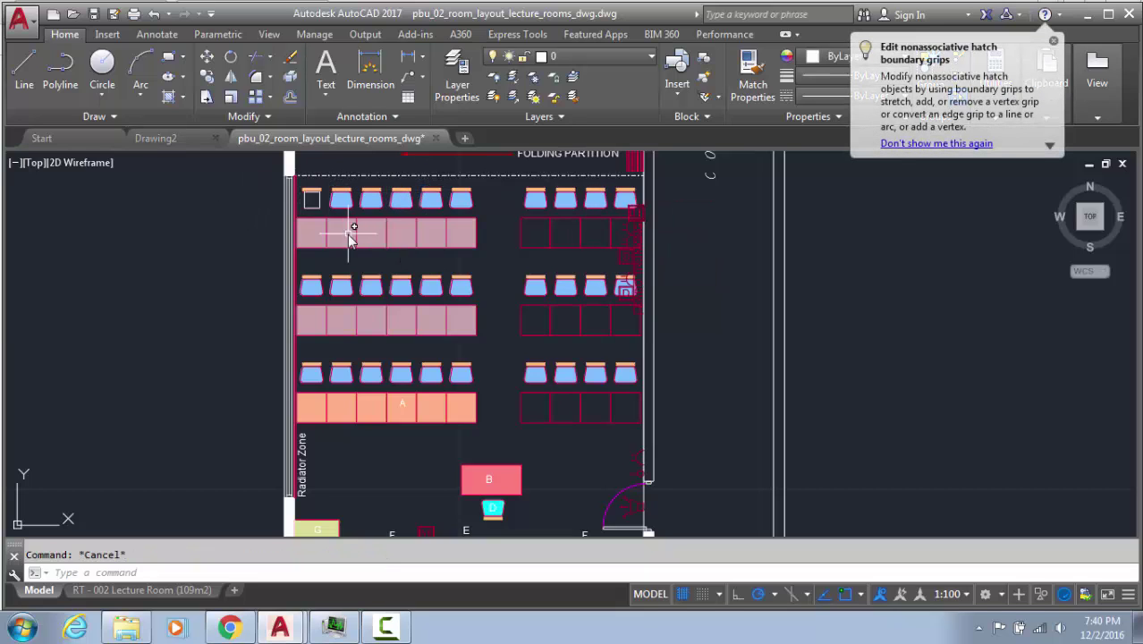
pyautogui.scroll(-5, 350, 234)
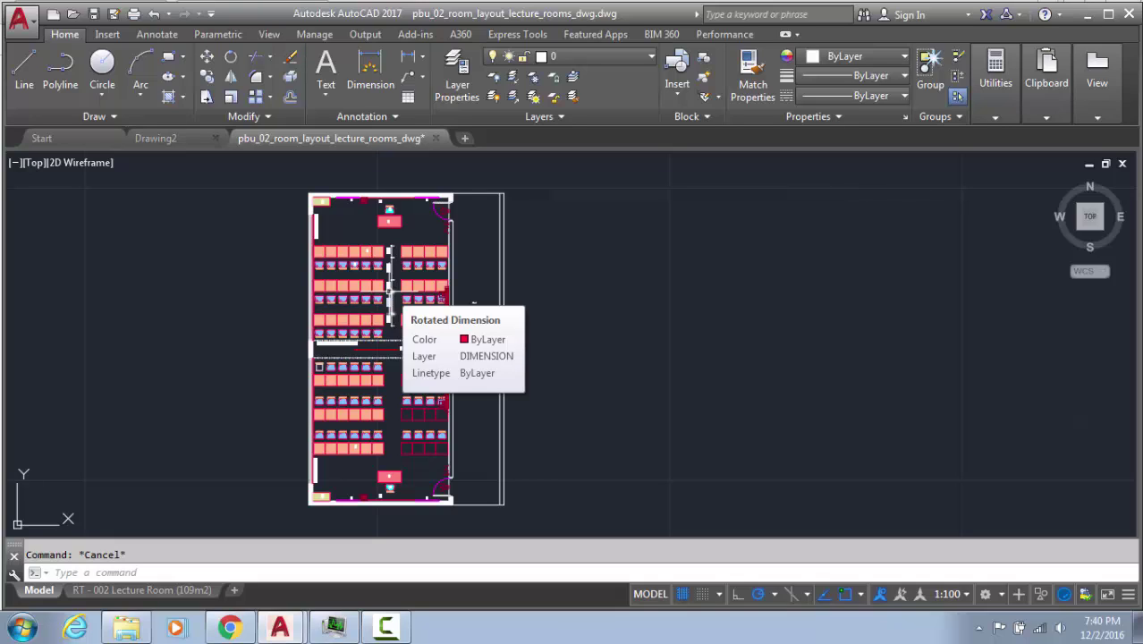
pyautogui.scroll(4, 386, 242)
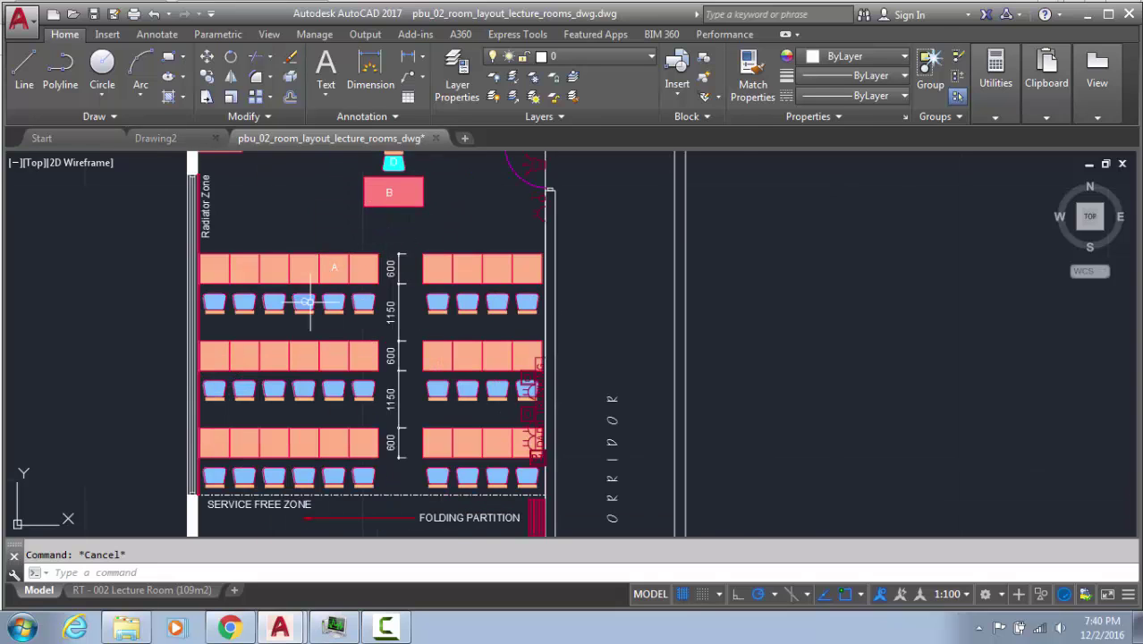
pyautogui.scroll(3, 269, 302)
pyautogui.scroll(-5, 370, 288)
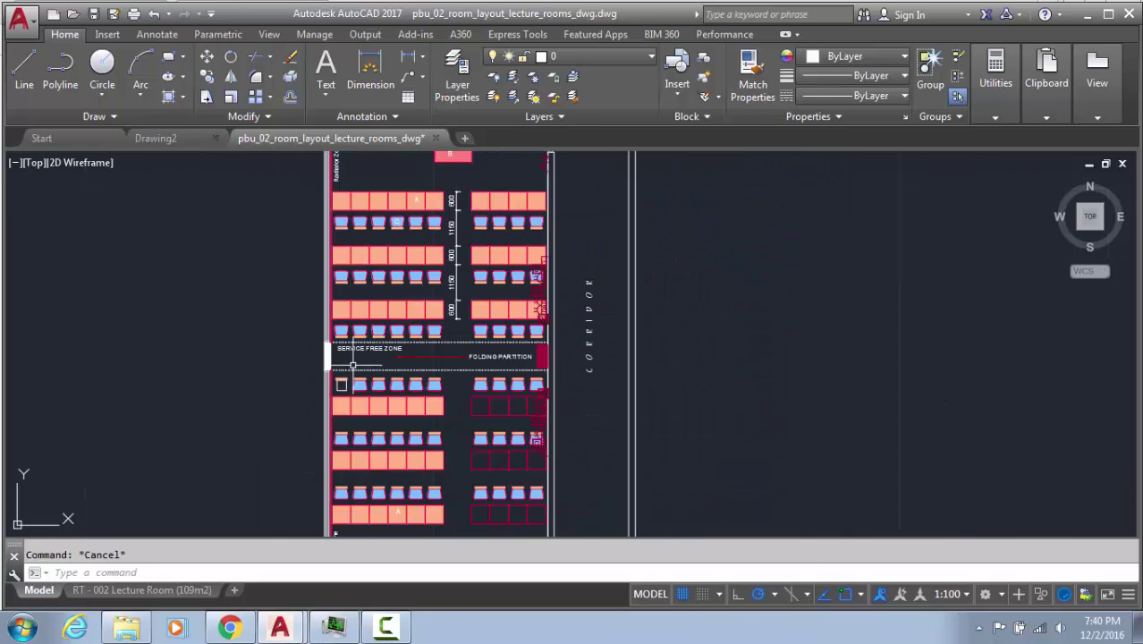
pyautogui.scroll(10, 352, 366)
# Undo twice to restore the erased chair and remove the stray rectangle, then zoom out
pyautogui.hotkey('ctrl', 'z')
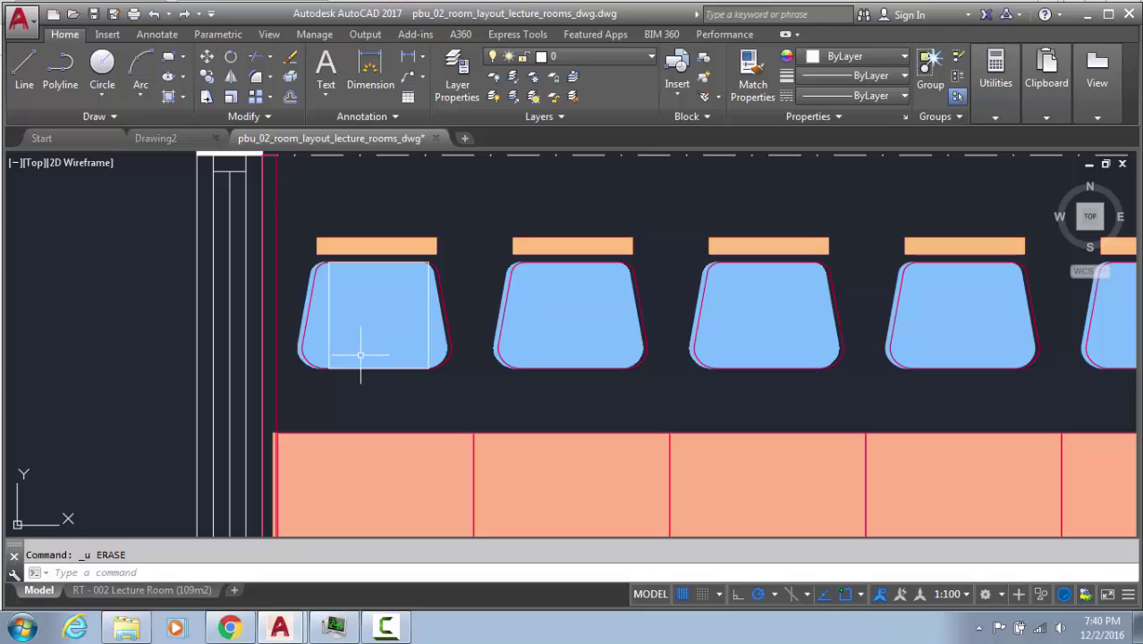
pyautogui.hotkey('ctrl', 'z')
pyautogui.scroll(-4, 448, 307)
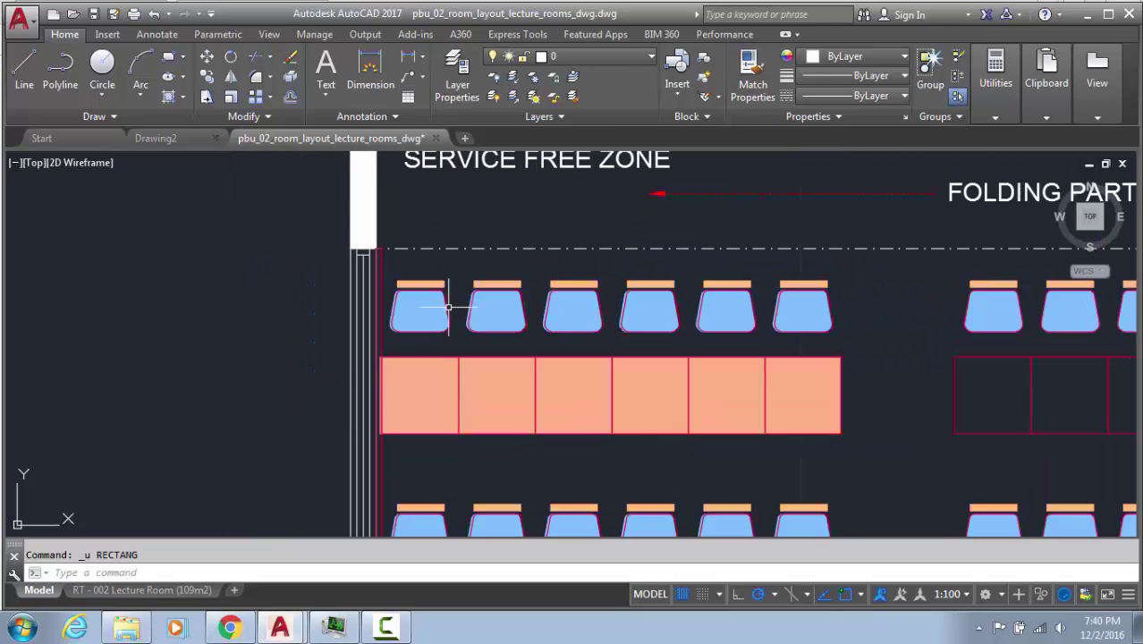
pyautogui.moveTo(448, 307); pyautogui.dragTo(263, 416, button='middle')
pyautogui.scroll(-2, 263, 415)
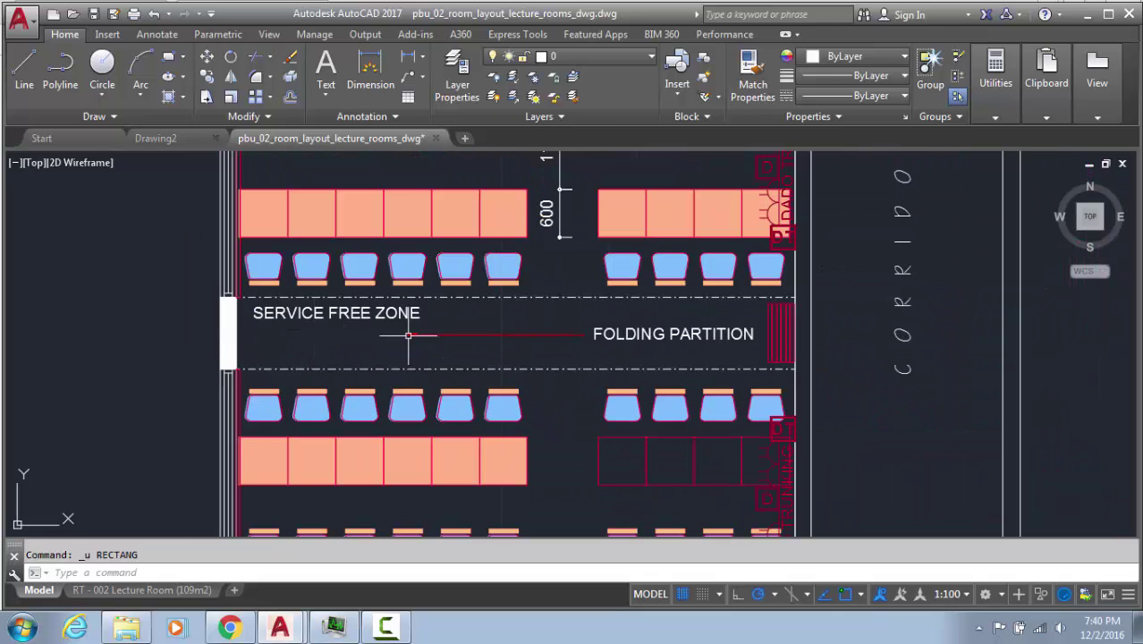
pyautogui.scroll(-5, 466, 271)
# Select the 1150 dimension, add all similar dimensions, and delete all five
pyautogui.scroll(5, 490, 230)
pyautogui.press('Escape')
pyautogui.click(529, 239)
pyautogui.click(511, 239)
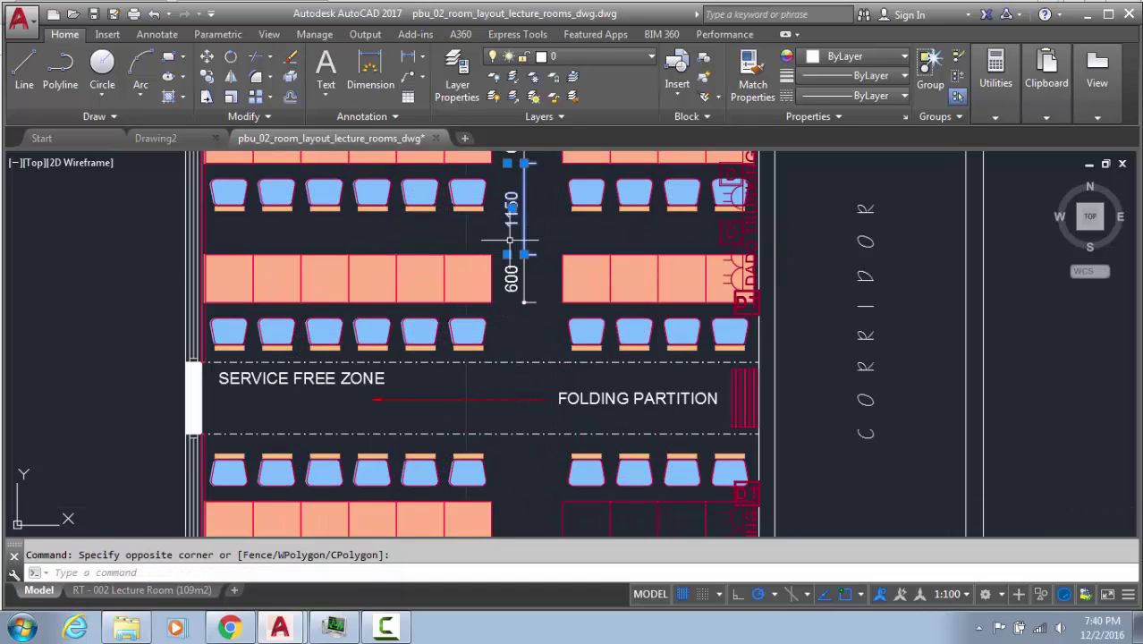
pyautogui.write('select')
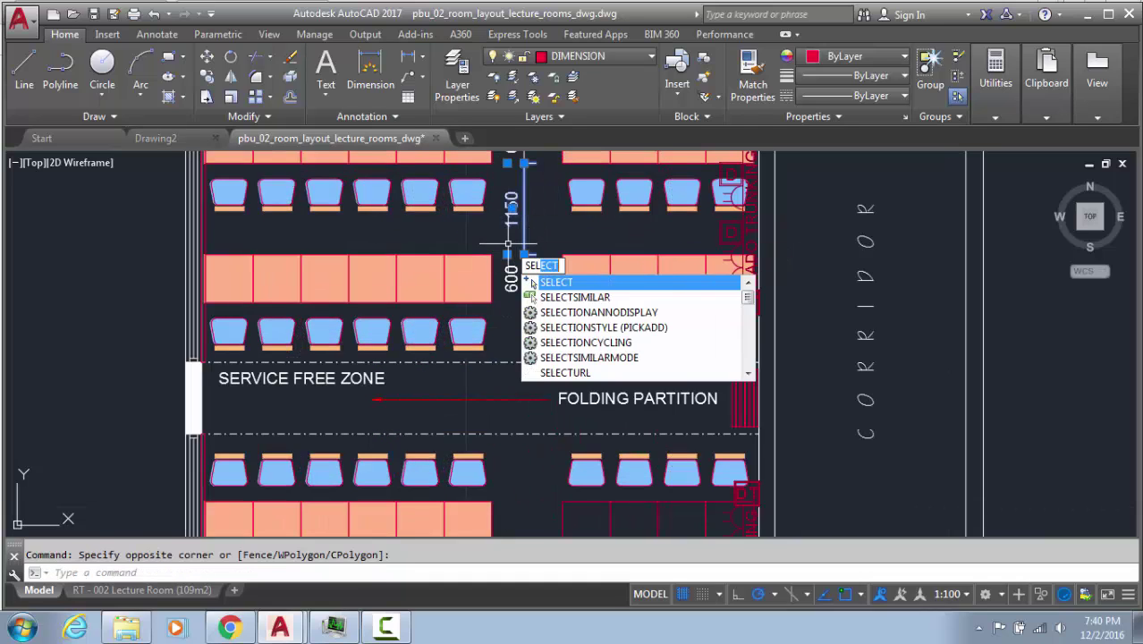
pyautogui.press('Return')
pyautogui.write('sel')
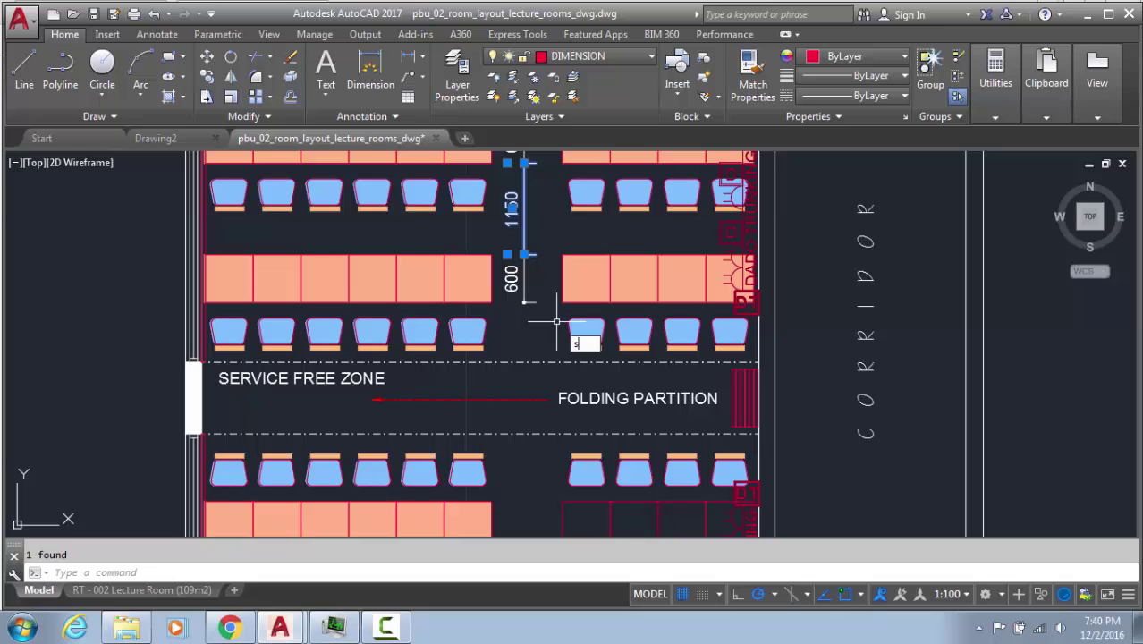
pyautogui.click(649, 375)
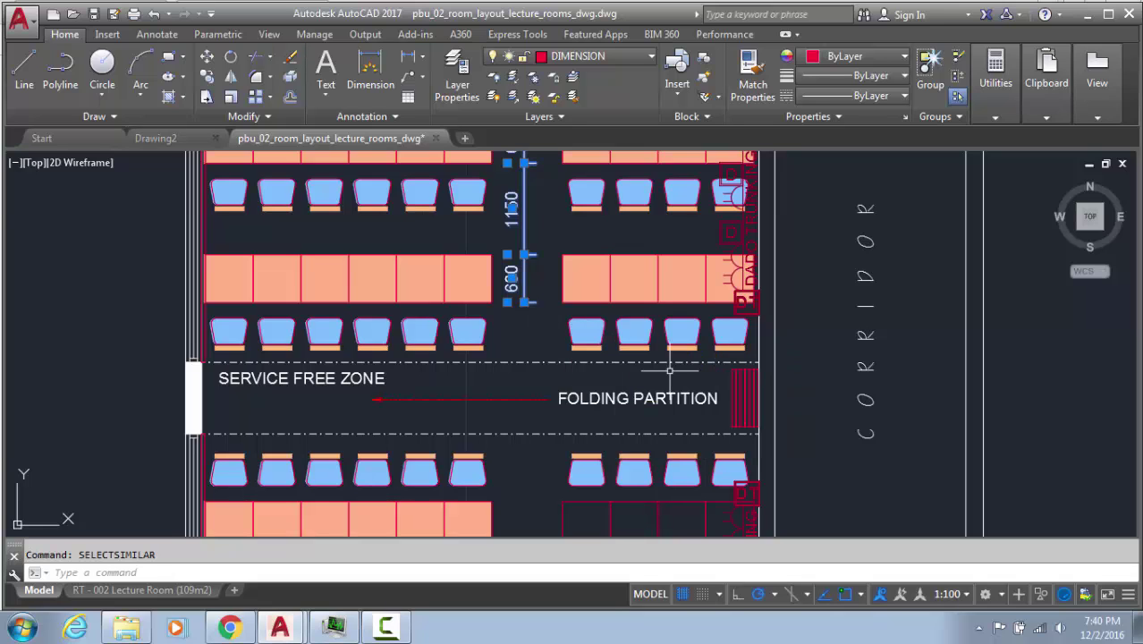
pyautogui.press('Delete')
# Pan and zoom down toward the first row of chairs
pyautogui.scroll(4, 313, 380)
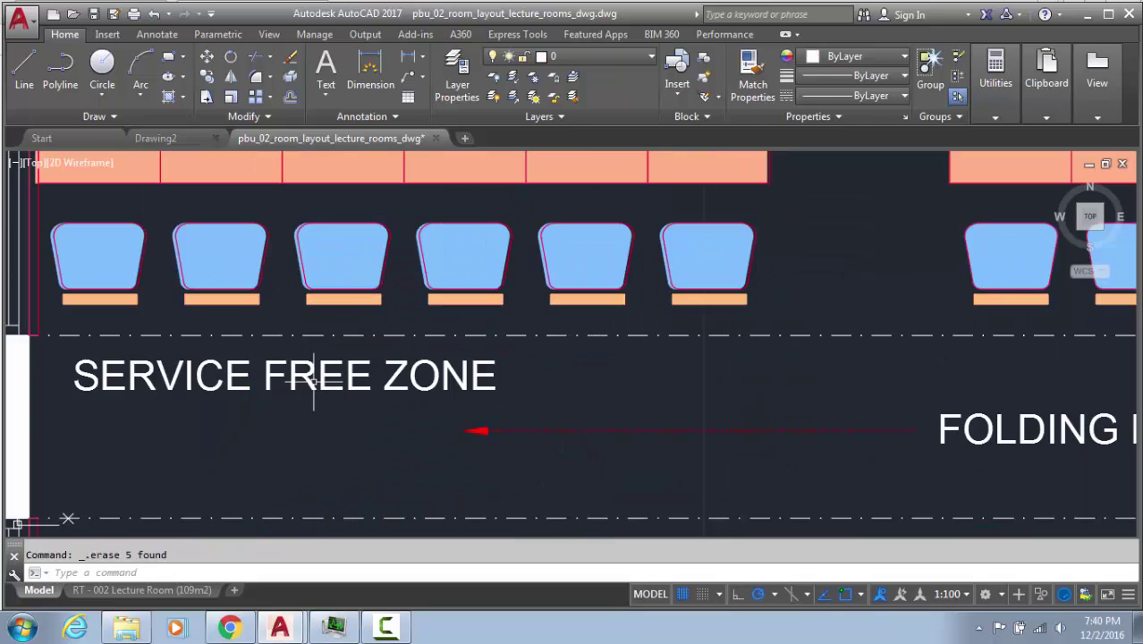
pyautogui.scroll(-6, 531, 388)
pyautogui.moveTo(498, 235); pyautogui.dragTo(505, 402, button='middle')
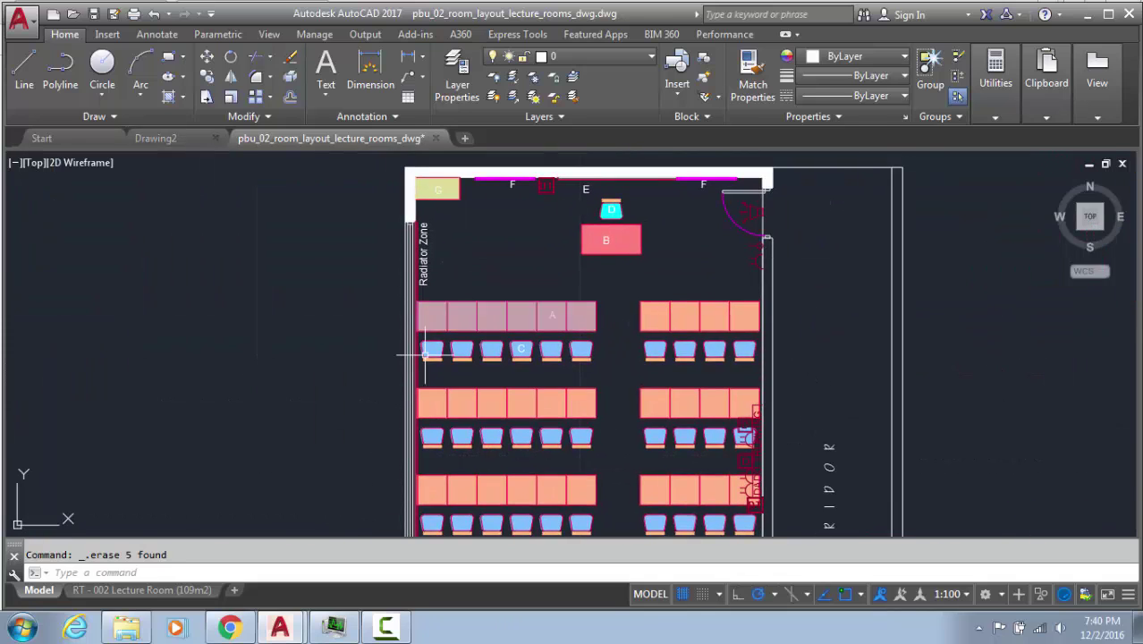
pyautogui.scroll(6, 424, 353)
pyautogui.scroll(4, 472, 332)
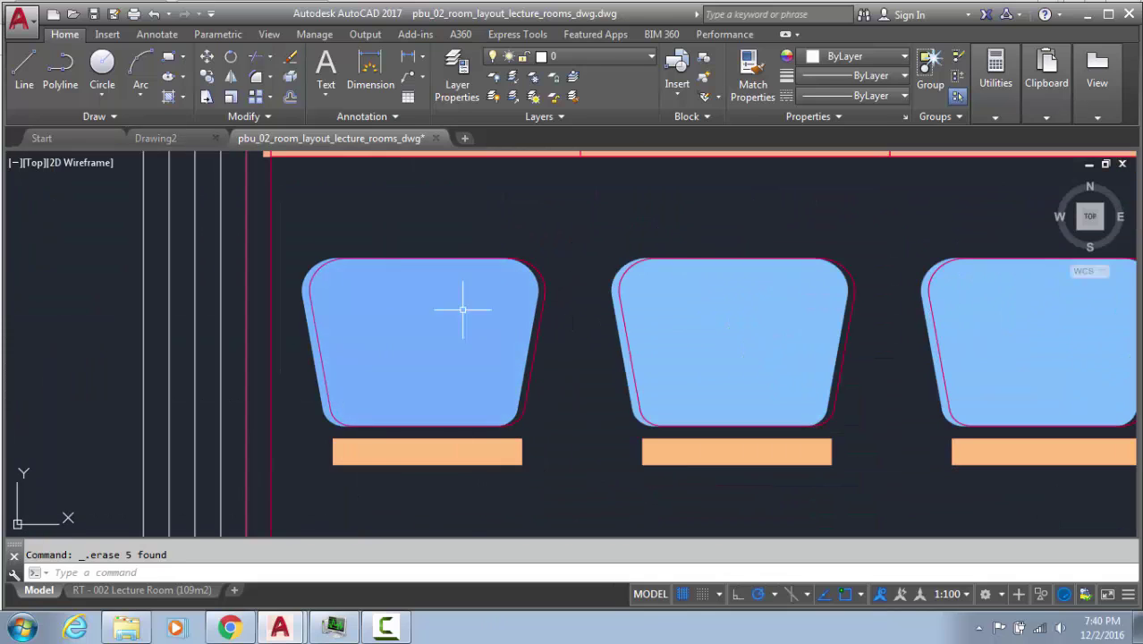
pyautogui.scroll(-2, 475, 333)
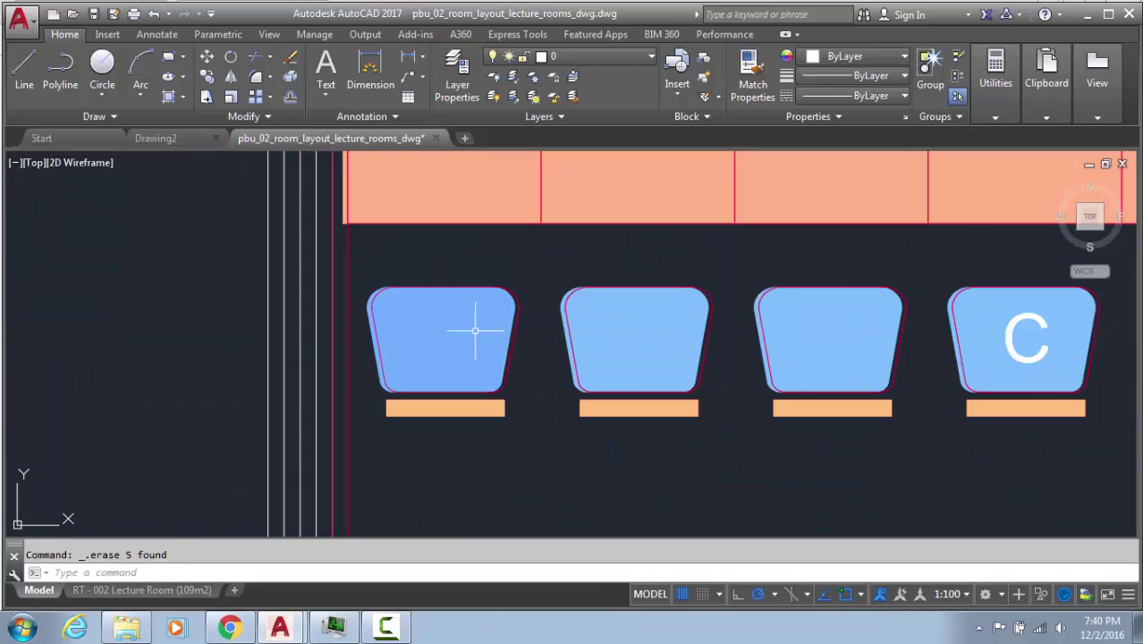
# Crossing-select the first chair and its hatch and turn them into a block named 'chair'
pyautogui.click(532, 264)
pyautogui.click(360, 474)
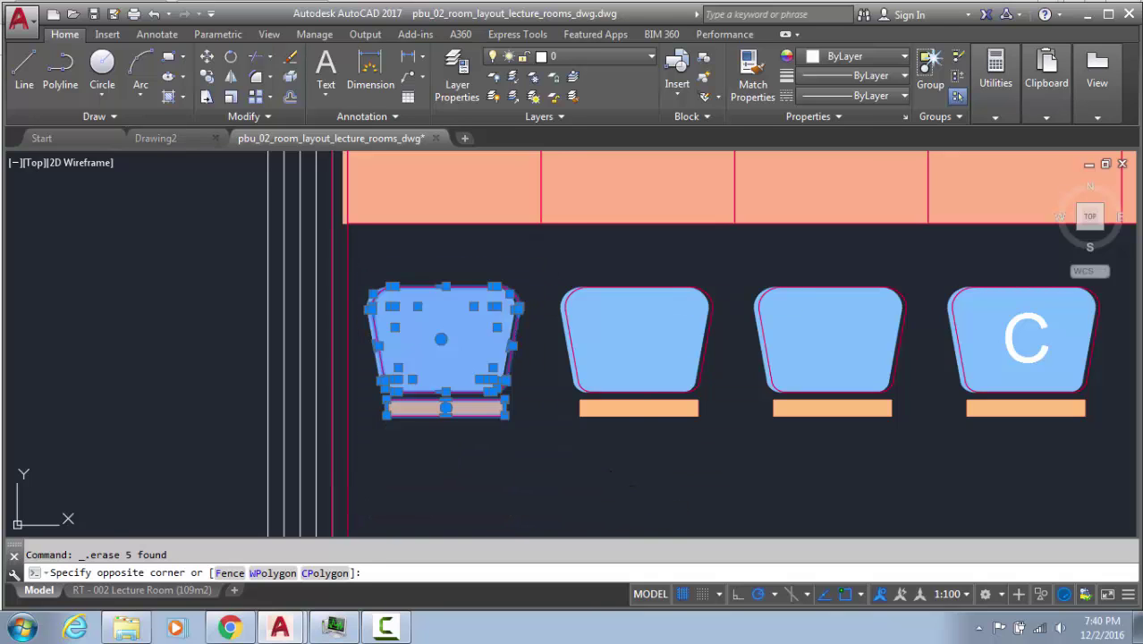
pyautogui.write('b')
pyautogui.press('Return')
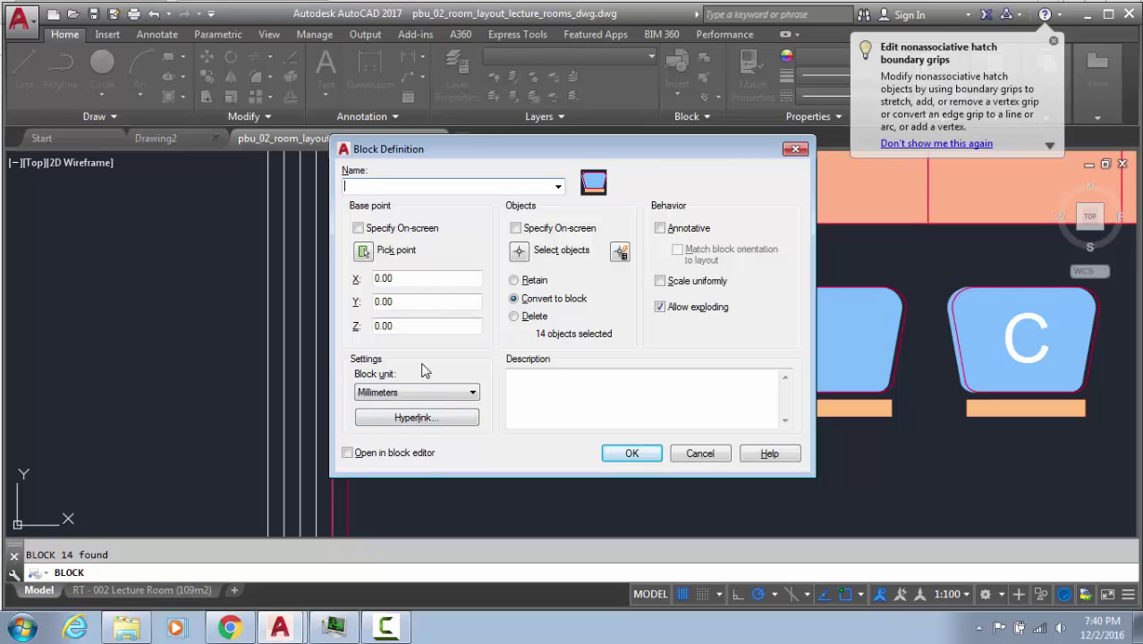
pyautogui.write('chair')
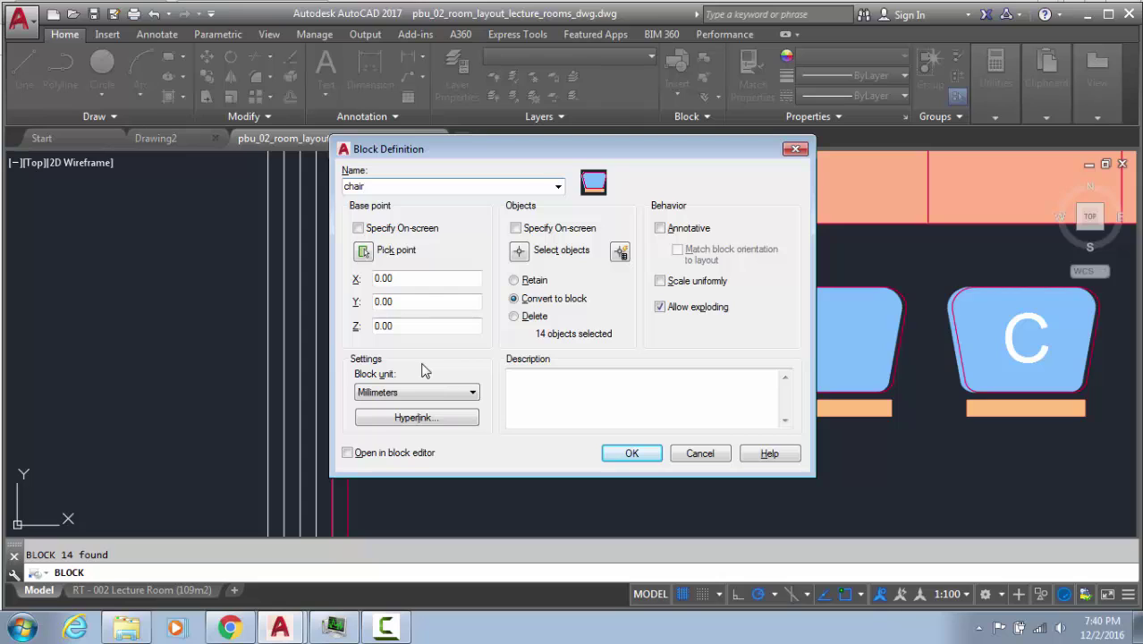
pyautogui.click(649, 454)
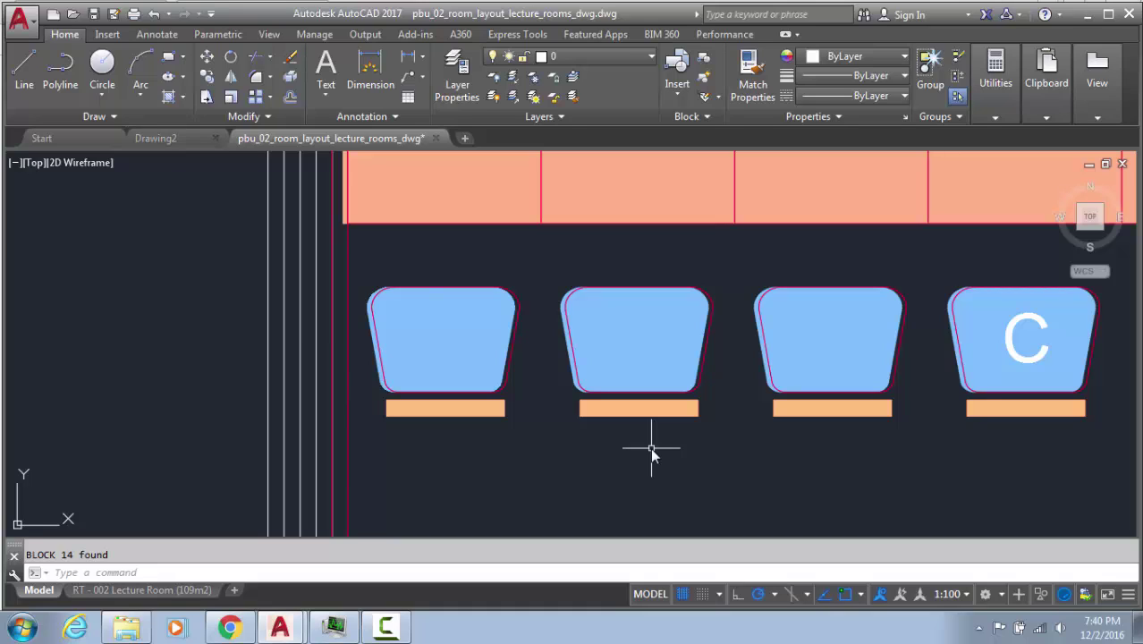
pyautogui.click(510, 357)
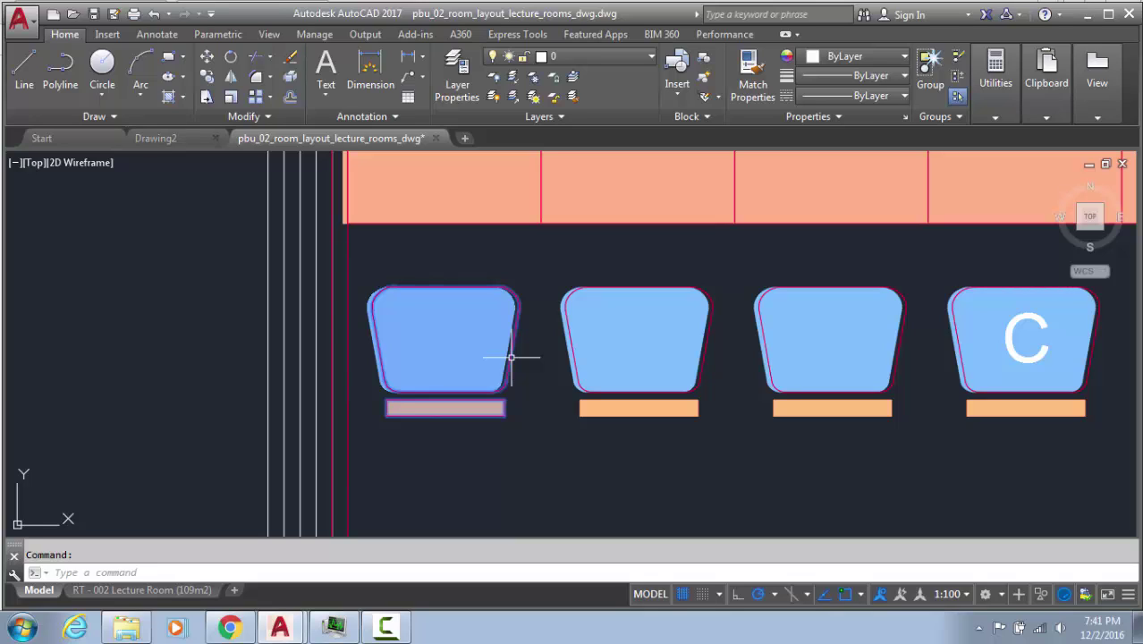
# Draw a diagonal line below the front-row chairs, abandoning a second line attempt
pyautogui.press('Escape')
pyautogui.write('RE')
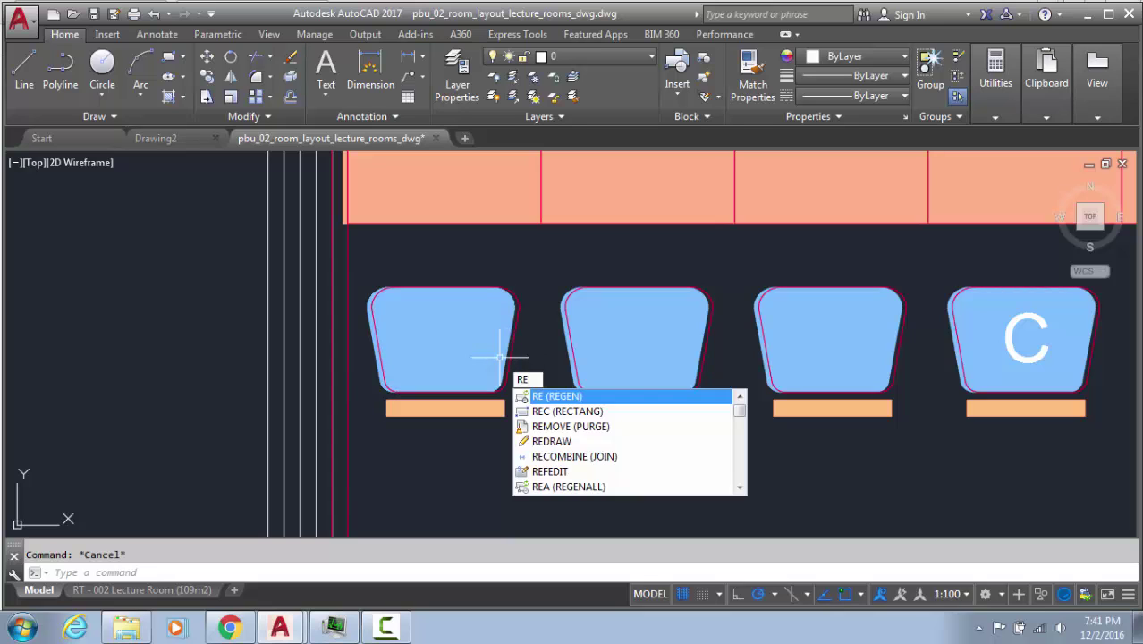
pyautogui.press('Escape')
pyautogui.write('L')
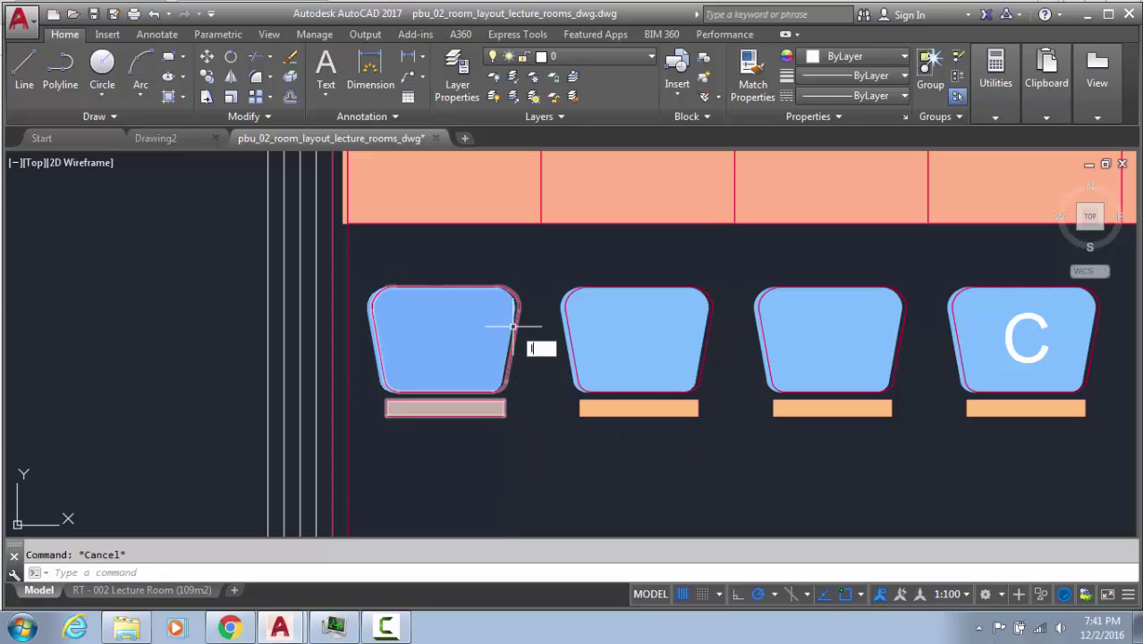
pyautogui.press('Return')
pyautogui.click(567, 446)
pyautogui.click(681, 508)
pyautogui.press('Escape')
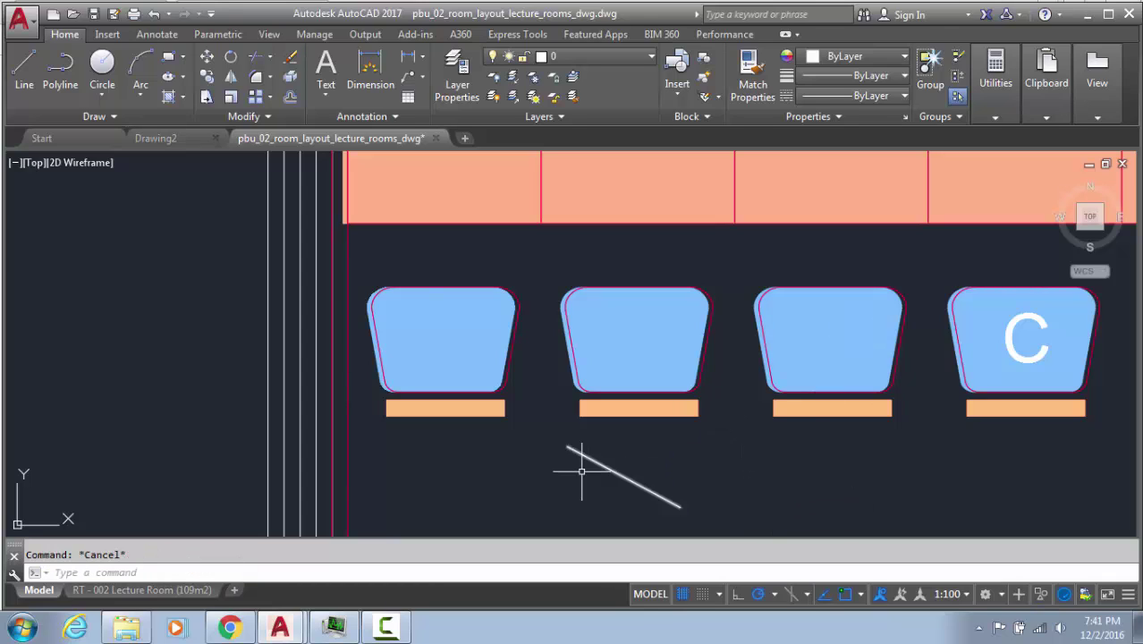
pyautogui.write('l')
pyautogui.press('Return')
pyautogui.click(680, 506)
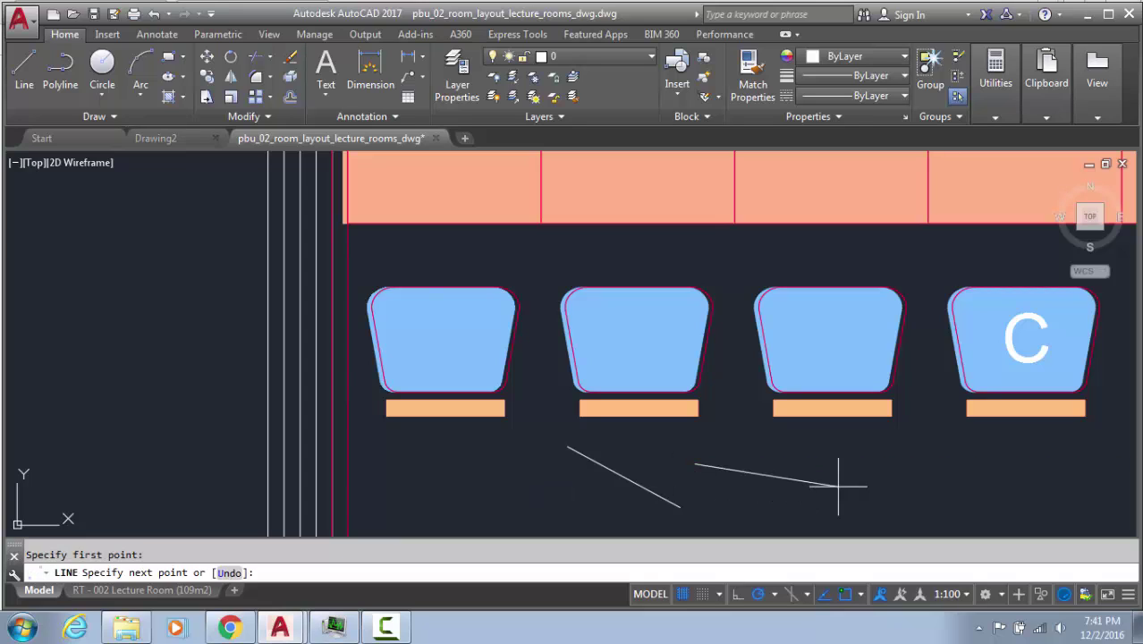
pyautogui.press('Escape')
# Grip-edit the line's endpoints and midpoint to level it and lower it
pyautogui.click(662, 475)
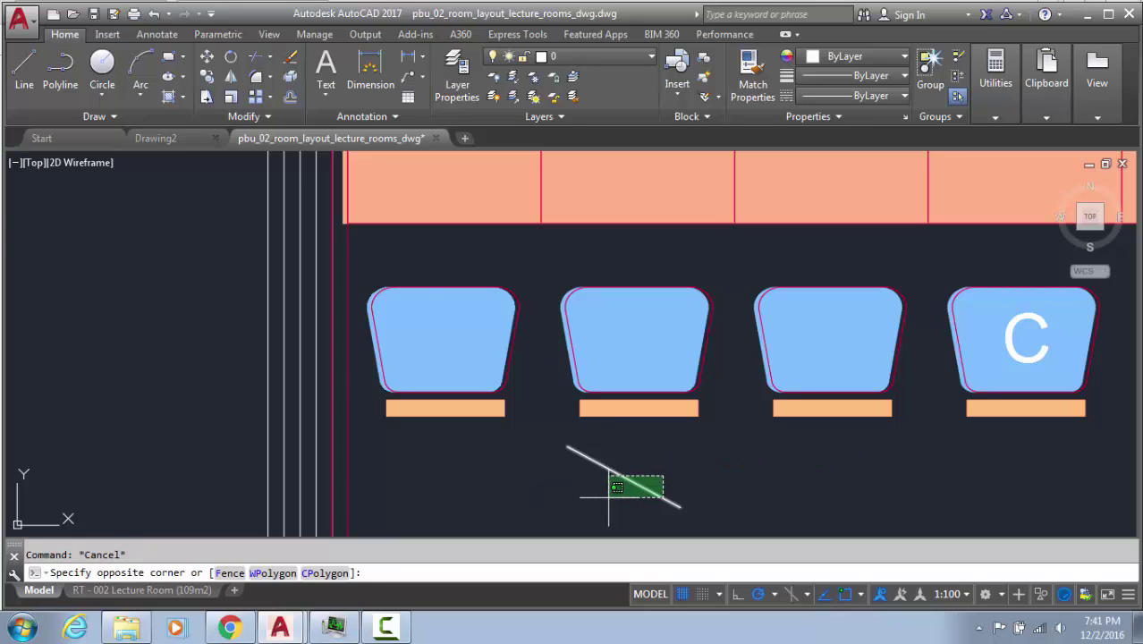
pyautogui.click(609, 497)
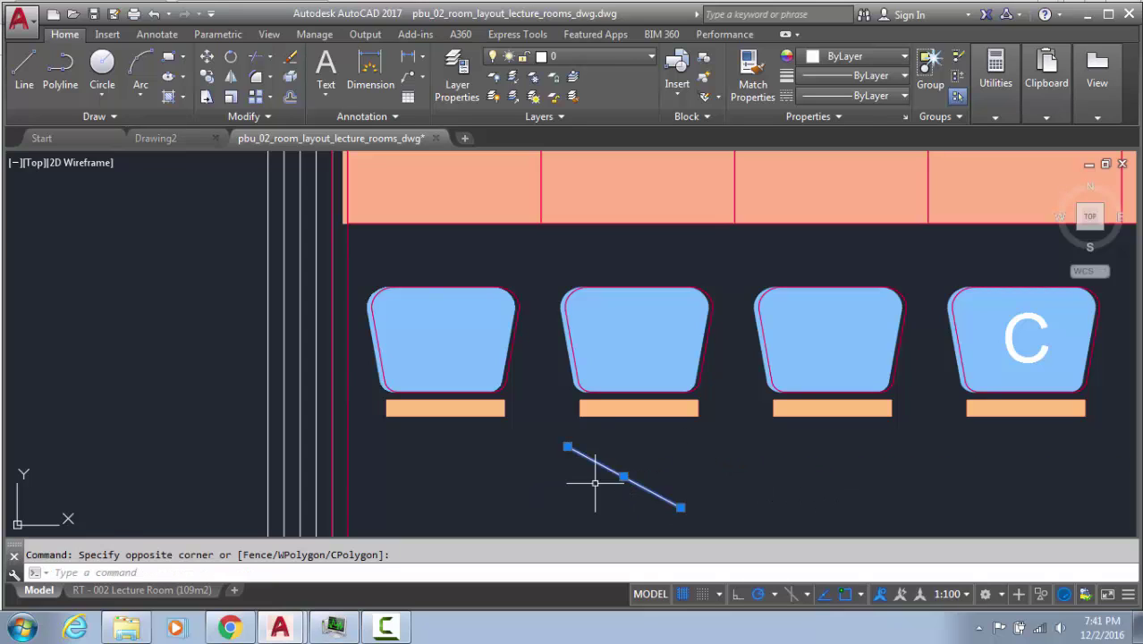
pyautogui.click(567, 446)
pyautogui.click(497, 470)
pyautogui.click(681, 506)
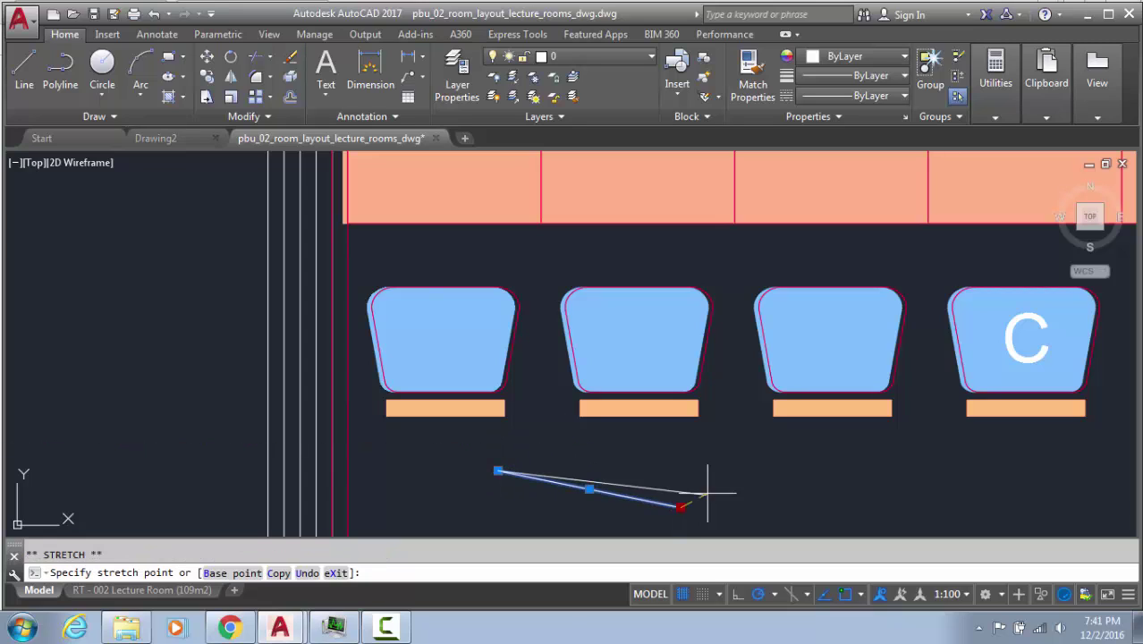
pyautogui.click(725, 474)
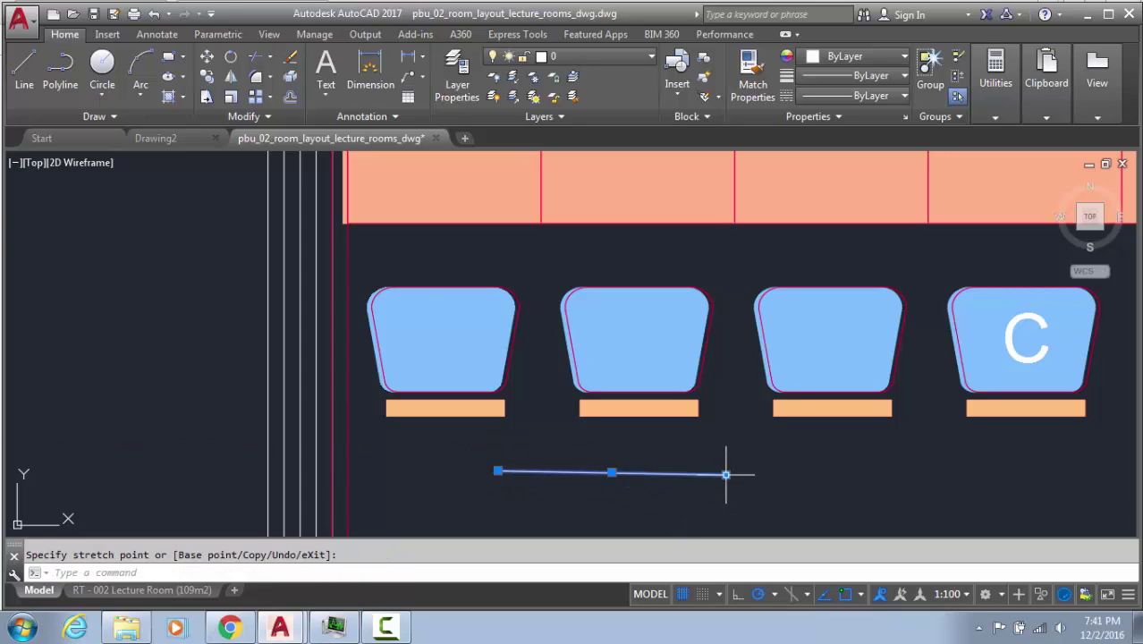
pyautogui.click(605, 471)
pyautogui.click(612, 496)
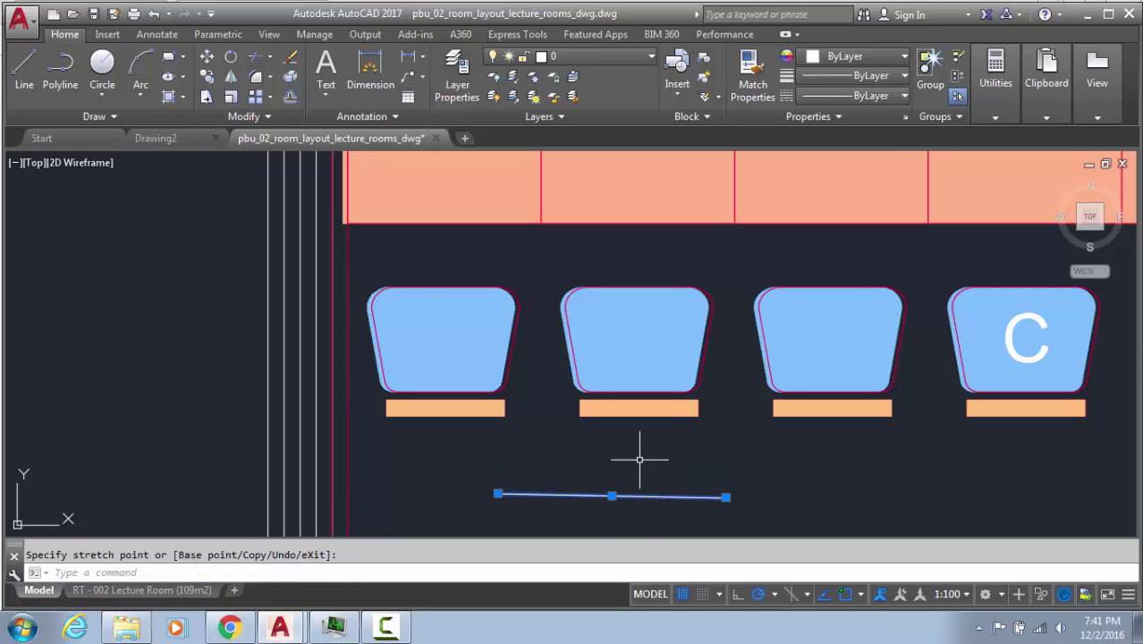
# Grip-edit the line: move it up, lengthen it rightward, and stretch its left end to the desk corner
pyautogui.moveTo(640, 460); pyautogui.dragTo(536, 286, button='middle')
pyautogui.scroll(2, 536, 286)
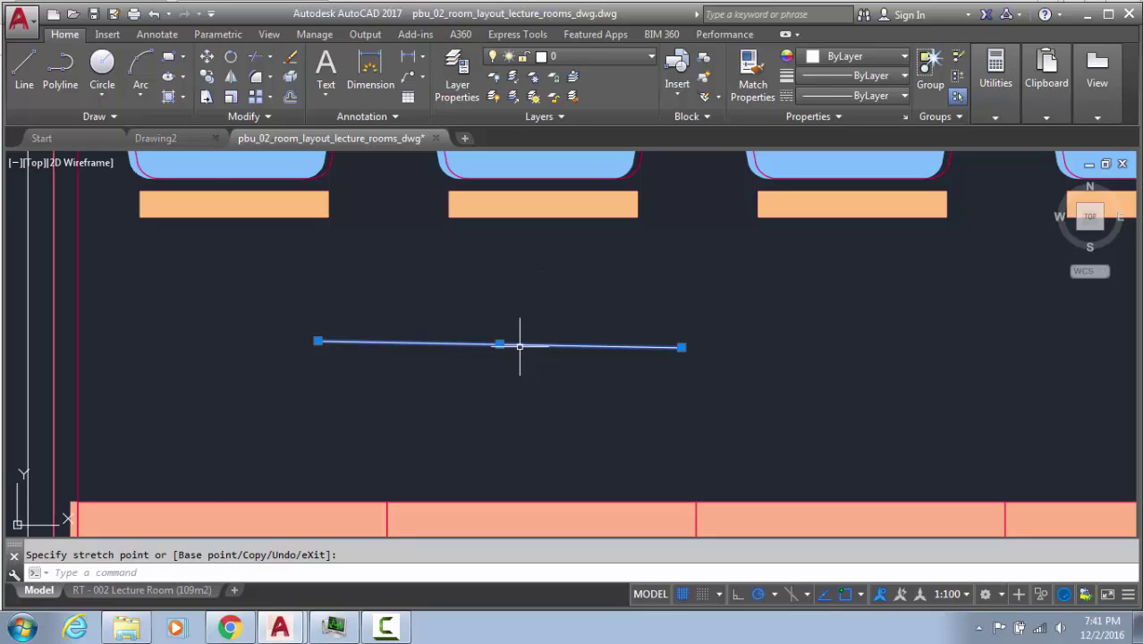
pyautogui.moveTo(518, 342); pyautogui.dragTo(623, 416, button='middle')
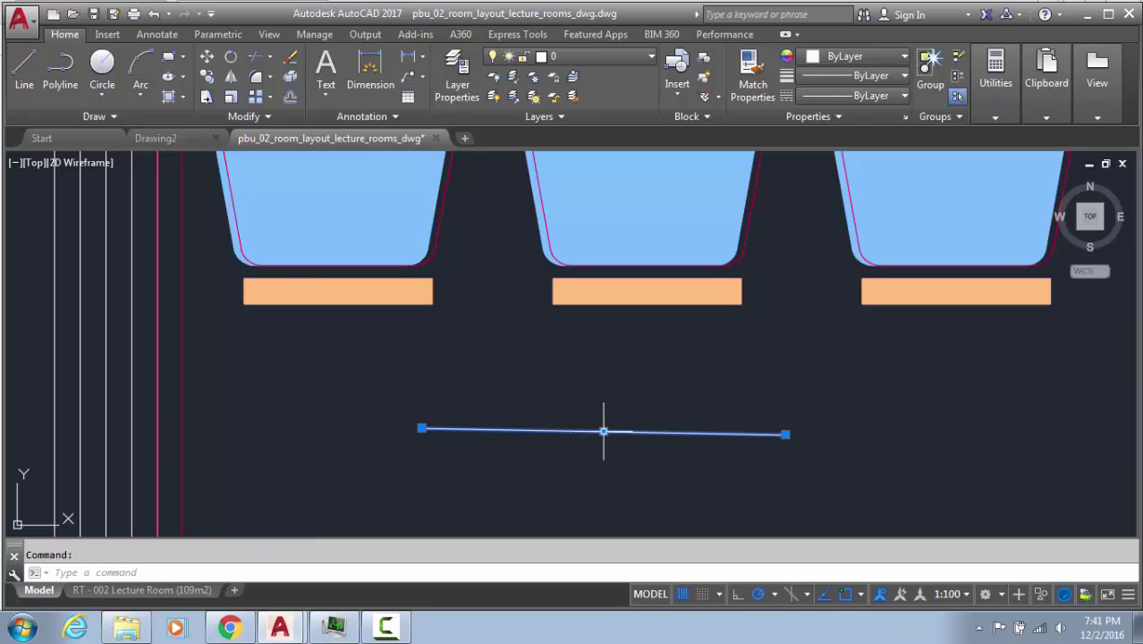
pyautogui.click(602, 431)
pyautogui.click(696, 382)
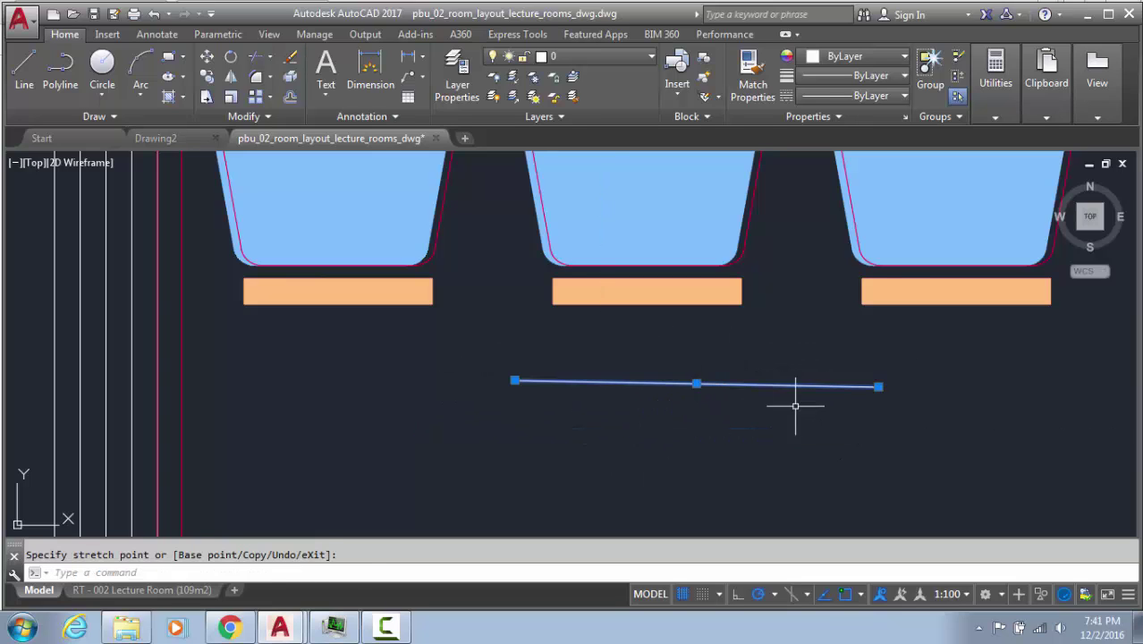
pyautogui.click(880, 382)
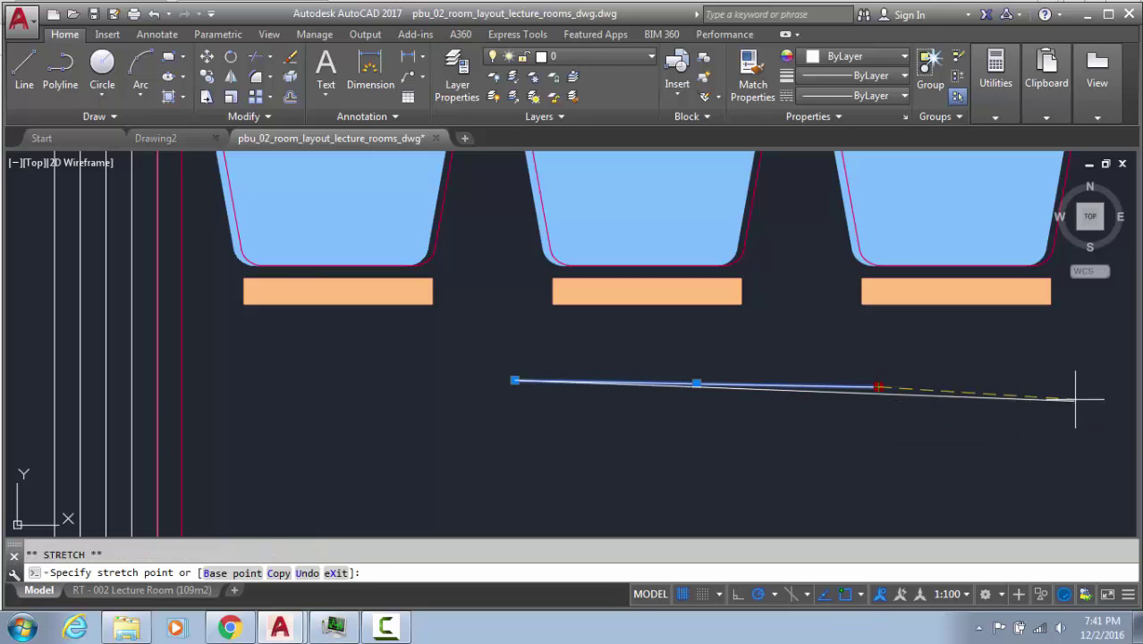
pyautogui.click(1079, 390)
pyautogui.click(514, 380)
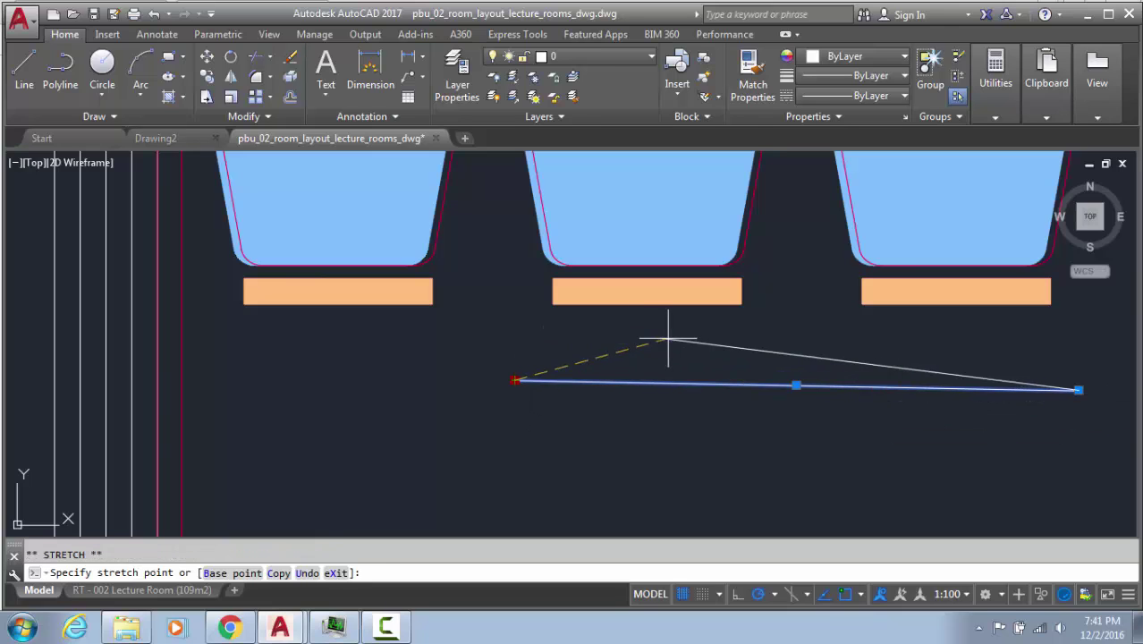
pyautogui.click(795, 323)
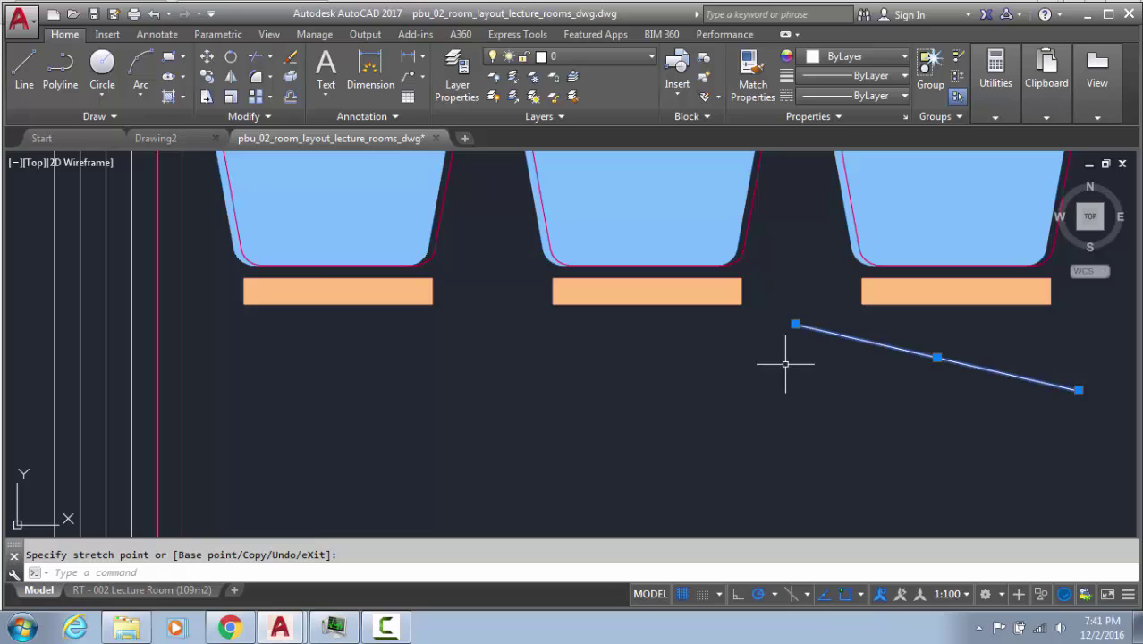
pyautogui.click(795, 324)
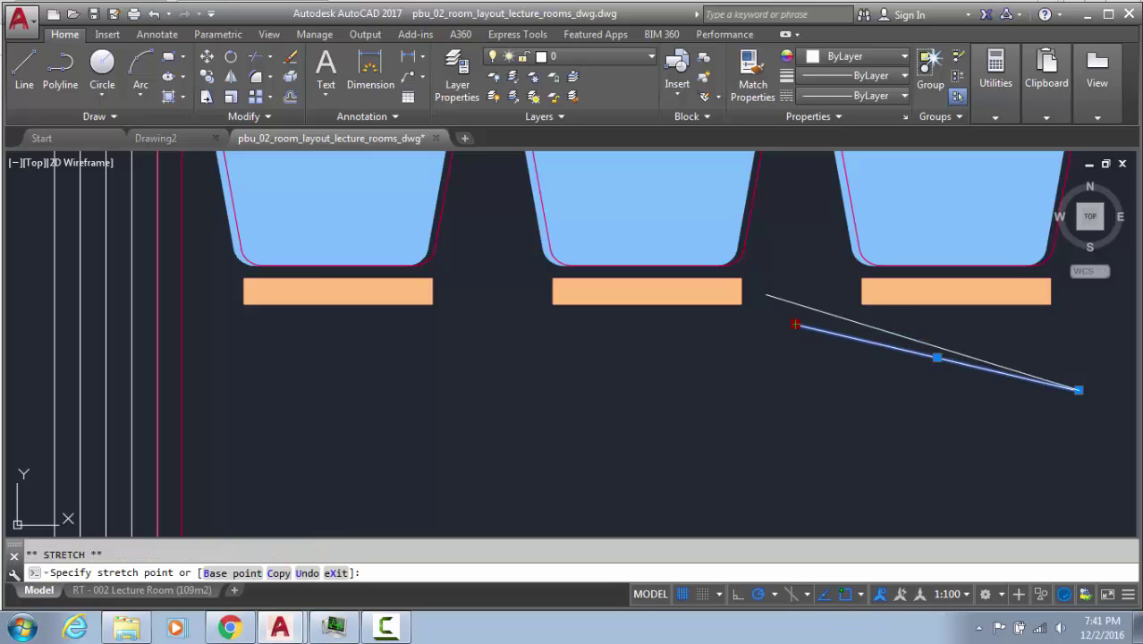
pyautogui.click(743, 249)
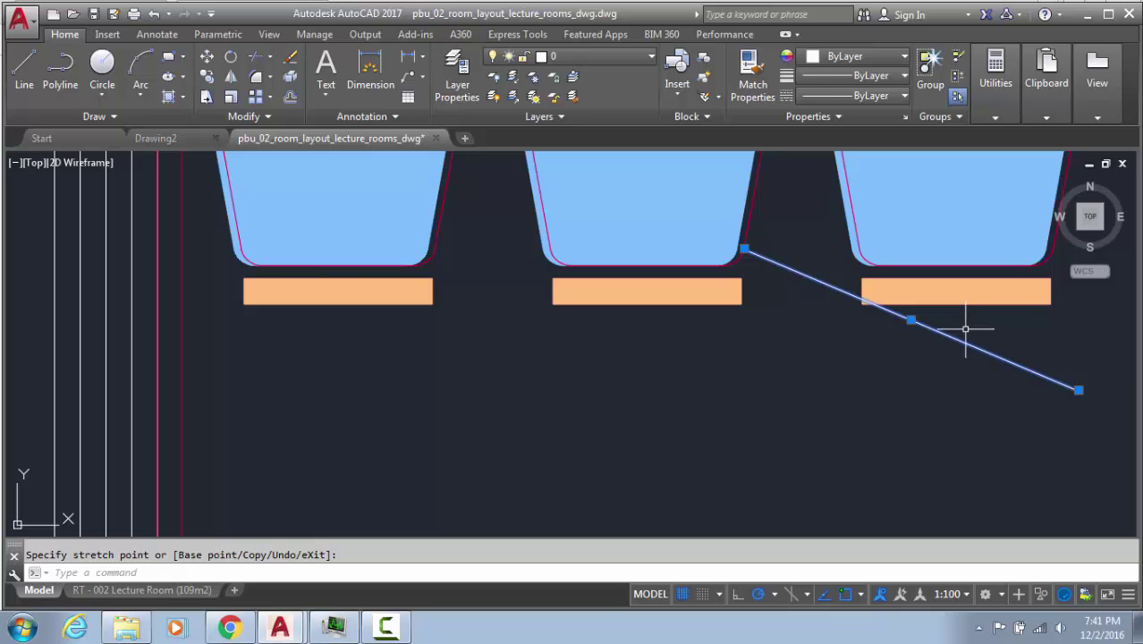
# Reselect the line, shift it down and left, and start MOVE on it
pyautogui.press('Escape')
pyautogui.click(966, 325)
pyautogui.click(909, 360)
pyautogui.click(910, 320)
pyautogui.click(765, 411)
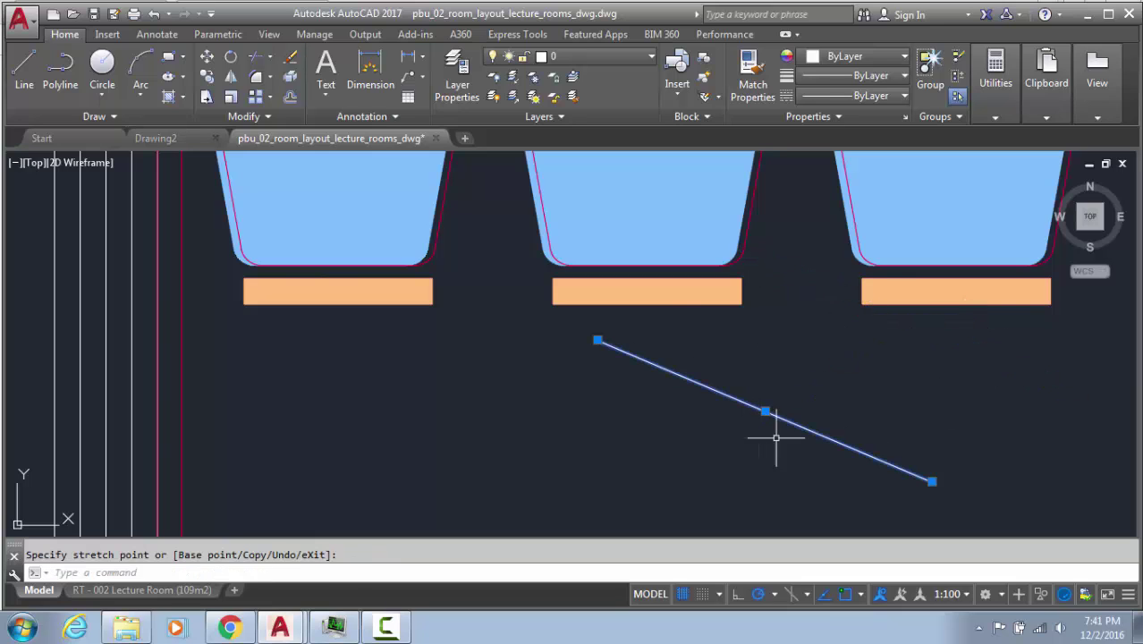
pyautogui.press('Escape')
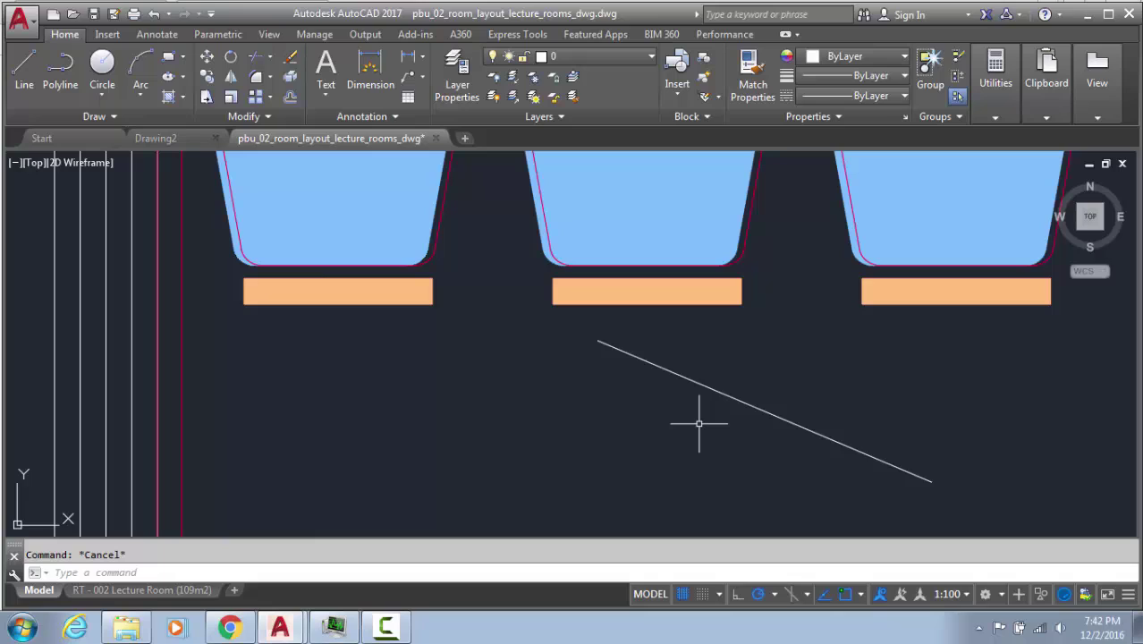
pyautogui.write('m')
pyautogui.press('Return')
pyautogui.click(748, 405)
# Turn on every object snap mode in Object Snap Settings during the move
pyautogui.press('Return')
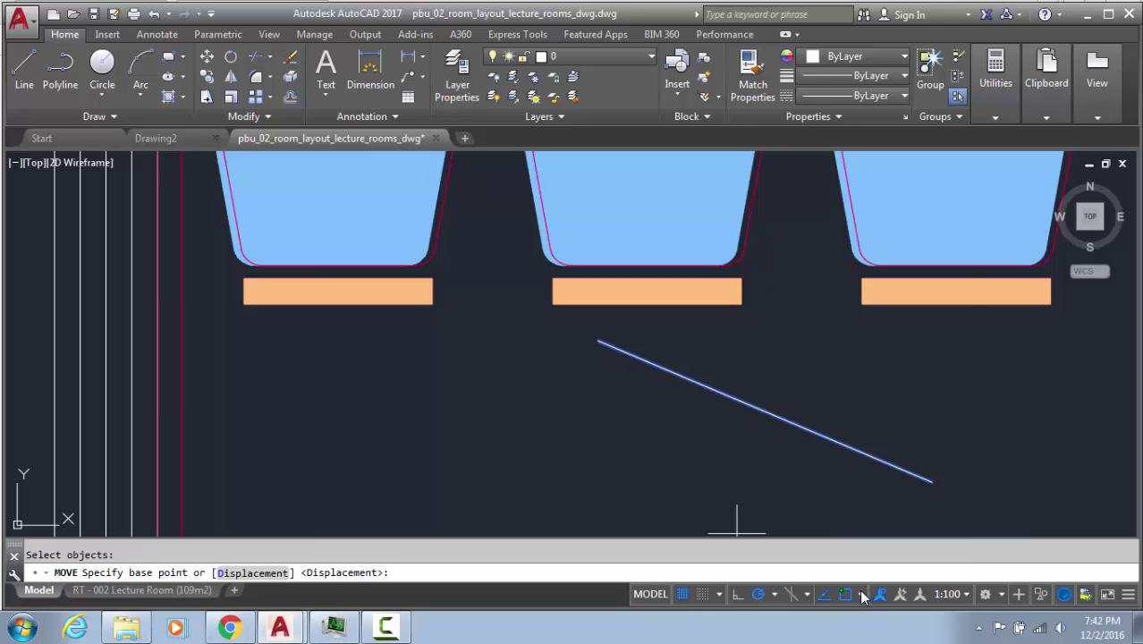
pyautogui.click(861, 593)
pyautogui.click(873, 527)
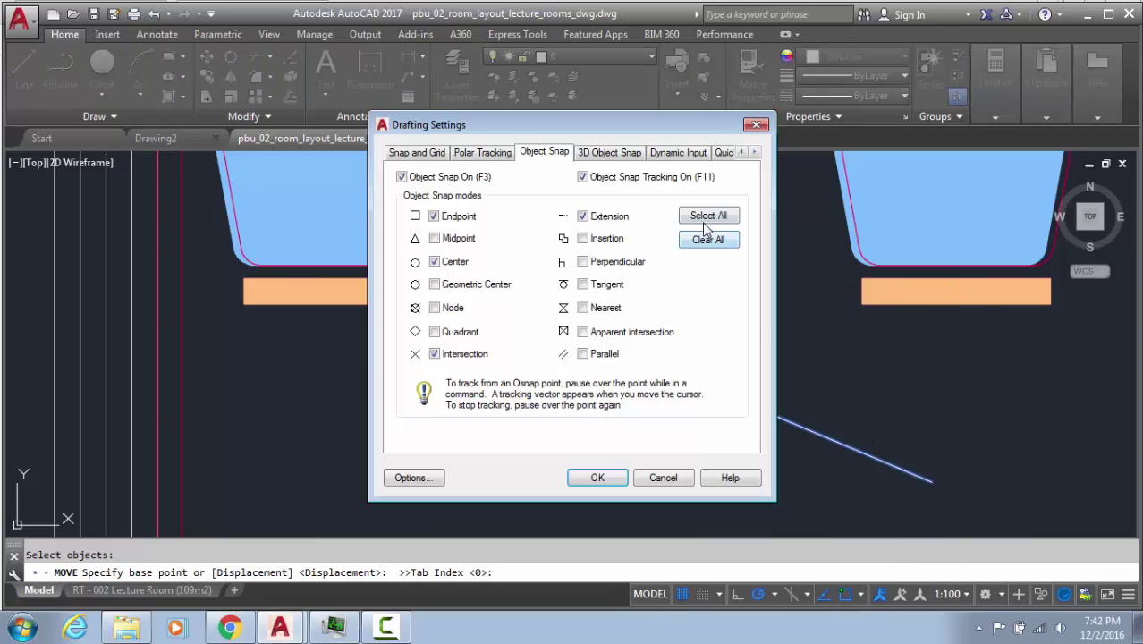
pyautogui.click(706, 217)
pyautogui.click(596, 480)
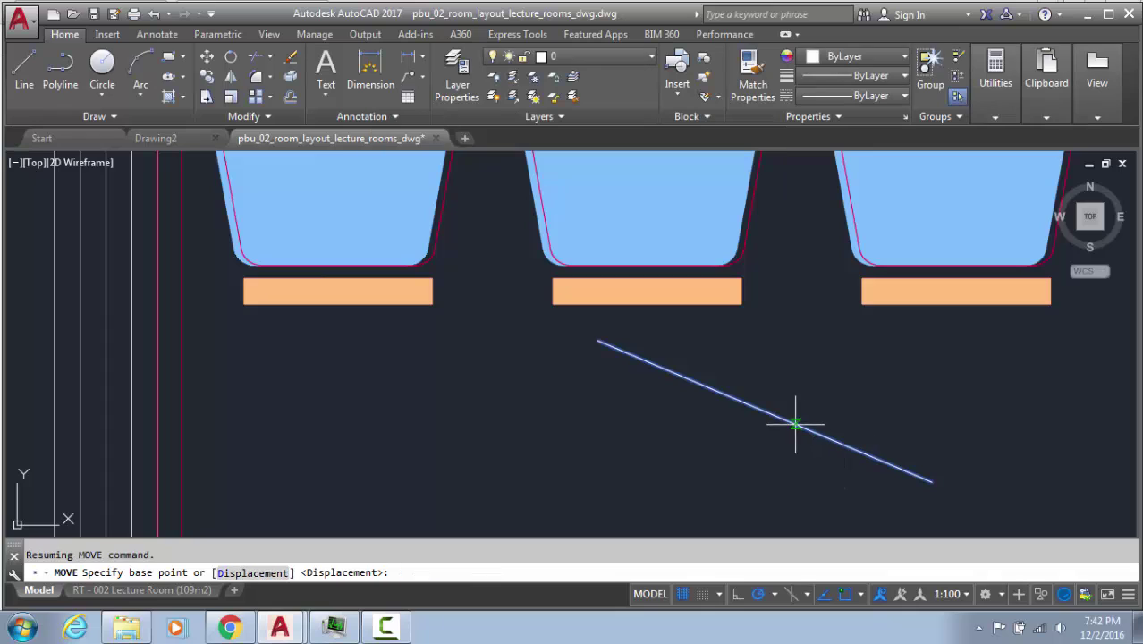
# Move the line by its midpoint against the middle desk, then grip-shift it down and left
pyautogui.click(765, 412)
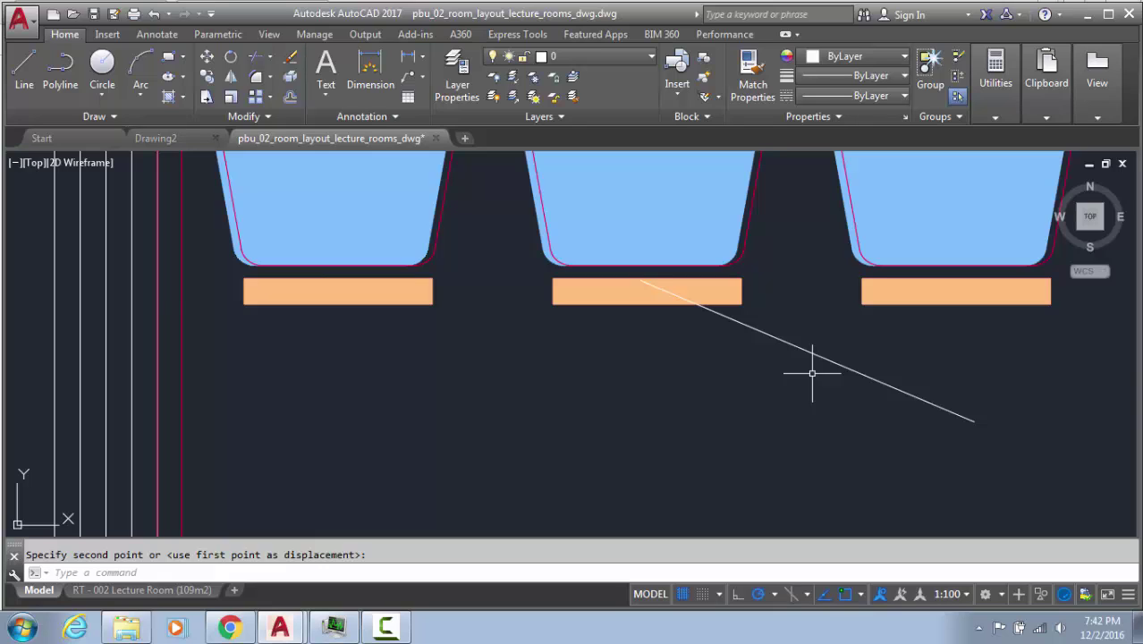
pyautogui.click(817, 329)
pyautogui.click(749, 366)
pyautogui.click(800, 350)
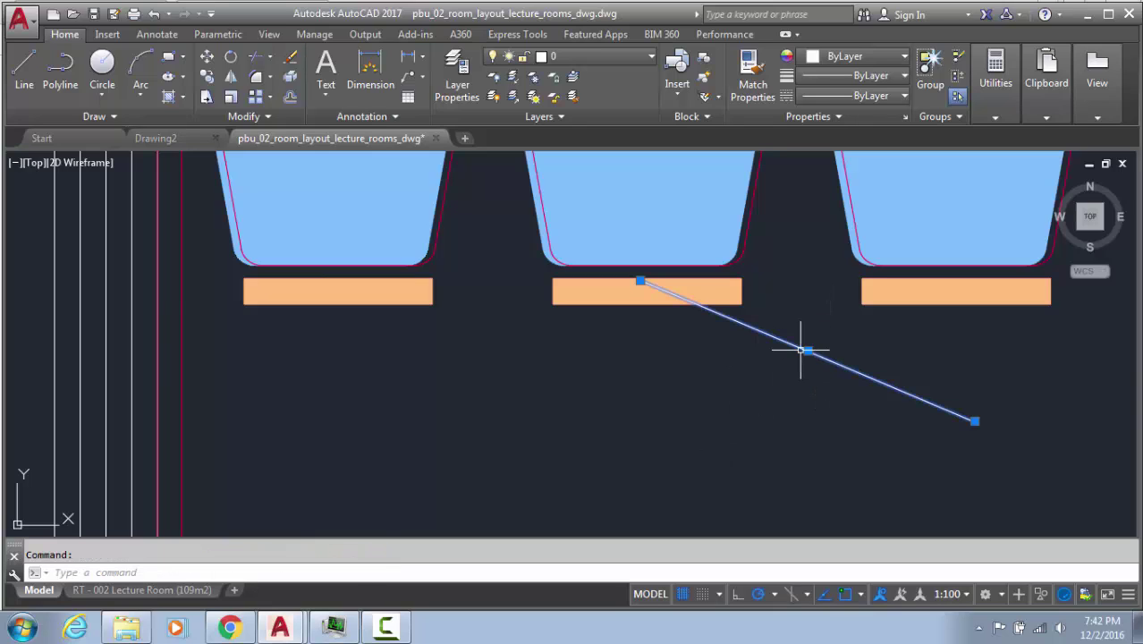
pyautogui.click(804, 350)
pyautogui.click(643, 439)
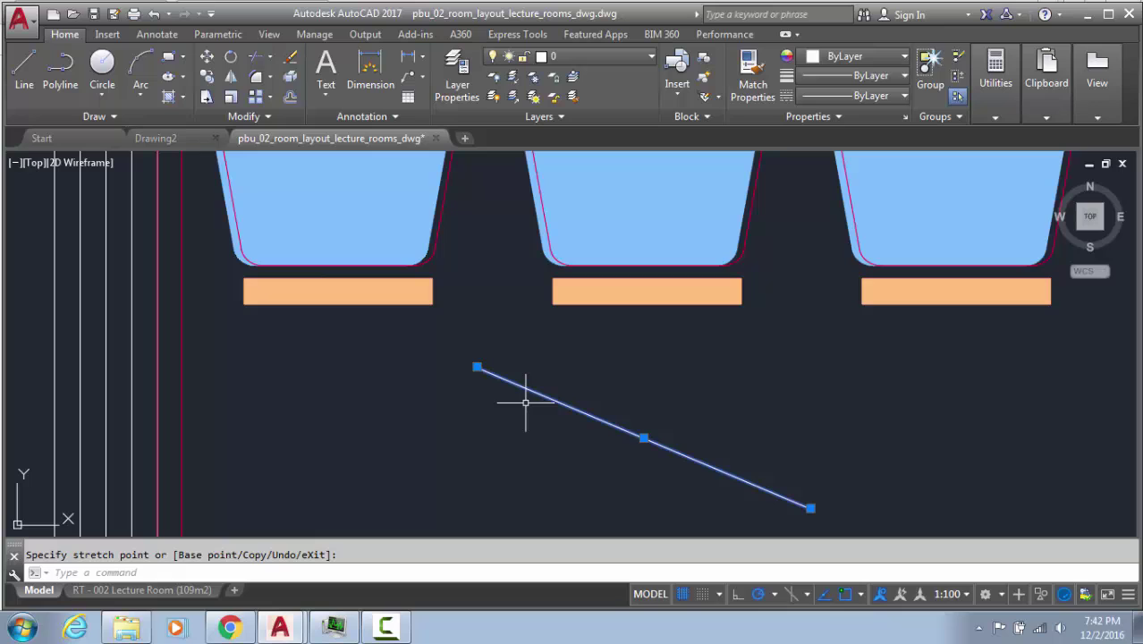
pyautogui.press('Escape')
pyautogui.click(551, 439)
# Delete the line and undo three times back to the original front-row chairs
pyautogui.press('Delete')
pyautogui.moveTo(558, 359); pyautogui.dragTo(594, 398, button='middle')
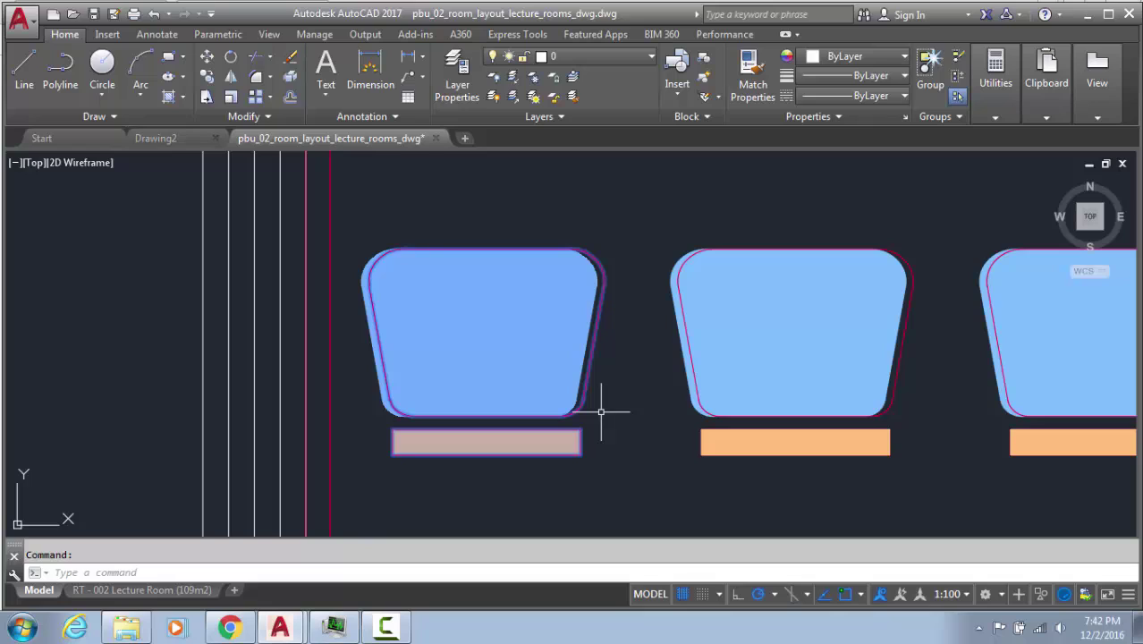
pyautogui.press('Escape')
pyautogui.hotkey('ctrl', 'z')
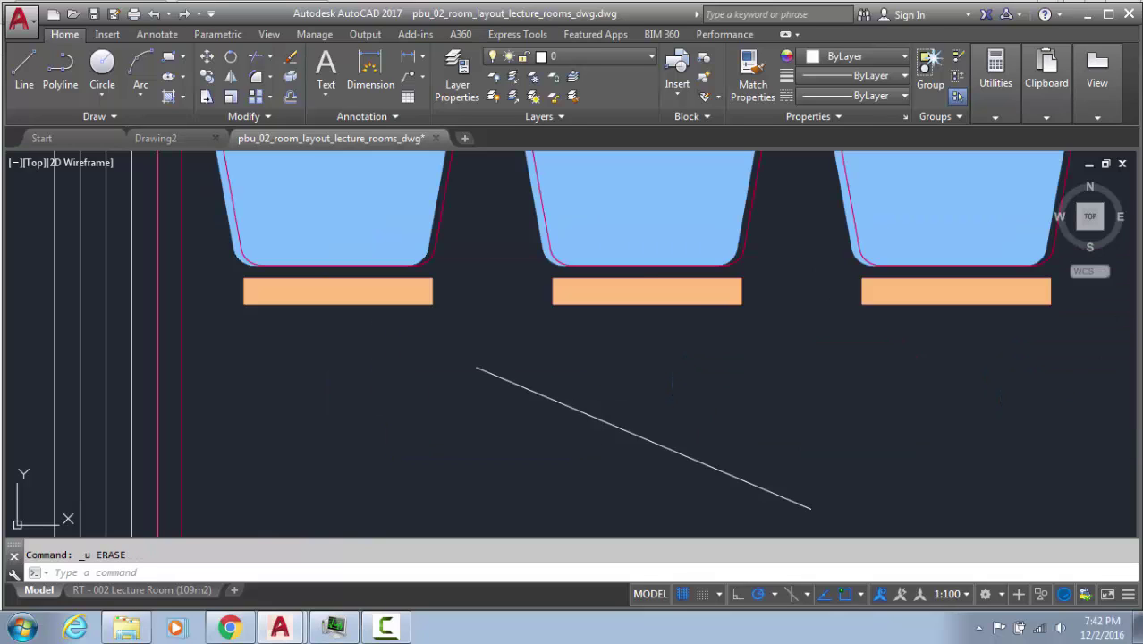
pyautogui.hotkey('ctrl', 'z')
pyautogui.hotkey('ctrl', 'z')
pyautogui.hotkey('ctrl', 'z')
pyautogui.hotkey('ctrl', 'z')
pyautogui.hotkey('ctrl', 'z')
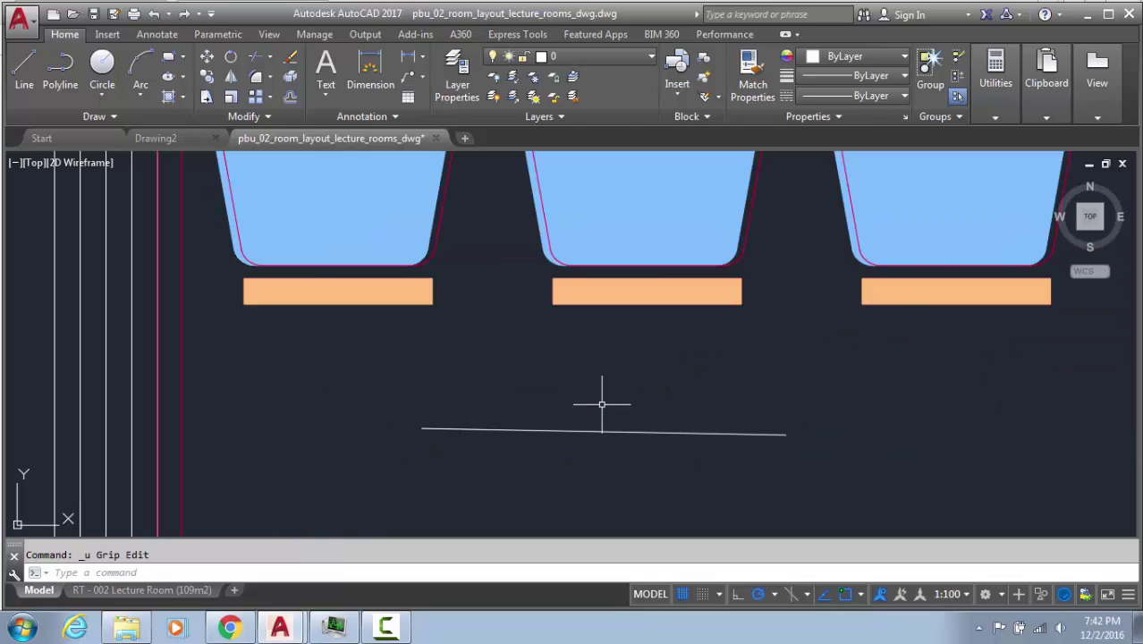
pyautogui.hotkey('ctrl', 'z')
pyautogui.hotkey('ctrl', 'z')
pyautogui.hotkey('ctrl', 'z')
pyautogui.hotkey('ctrl', 'z')
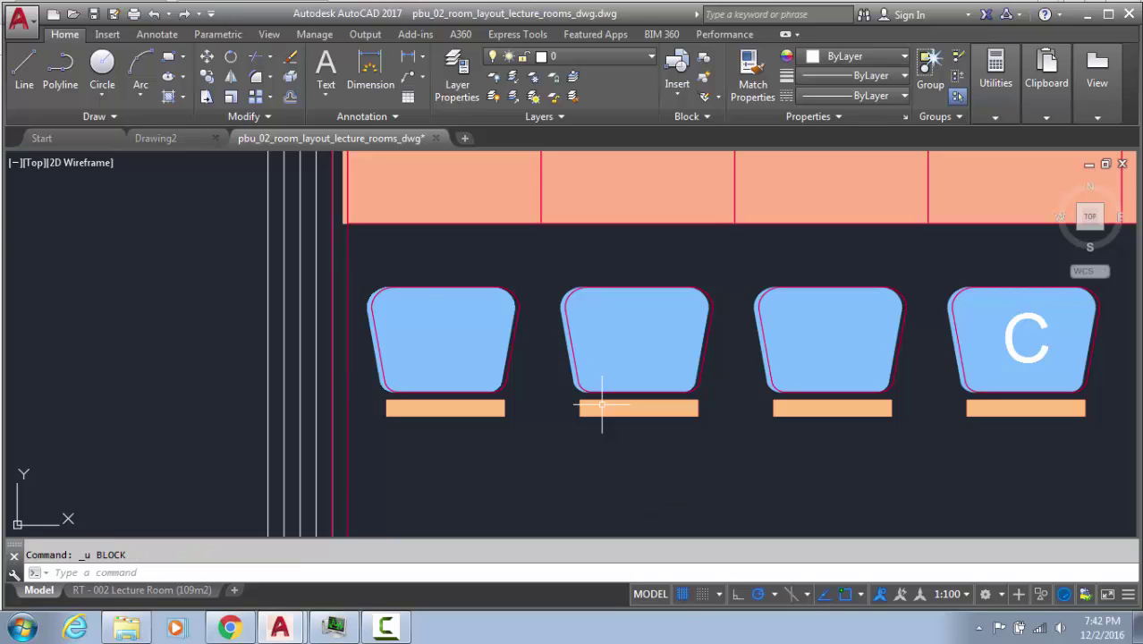
# Window-select the first chair, then cancel the selection and a stray command
pyautogui.click(518, 374)
pyautogui.click(506, 386)
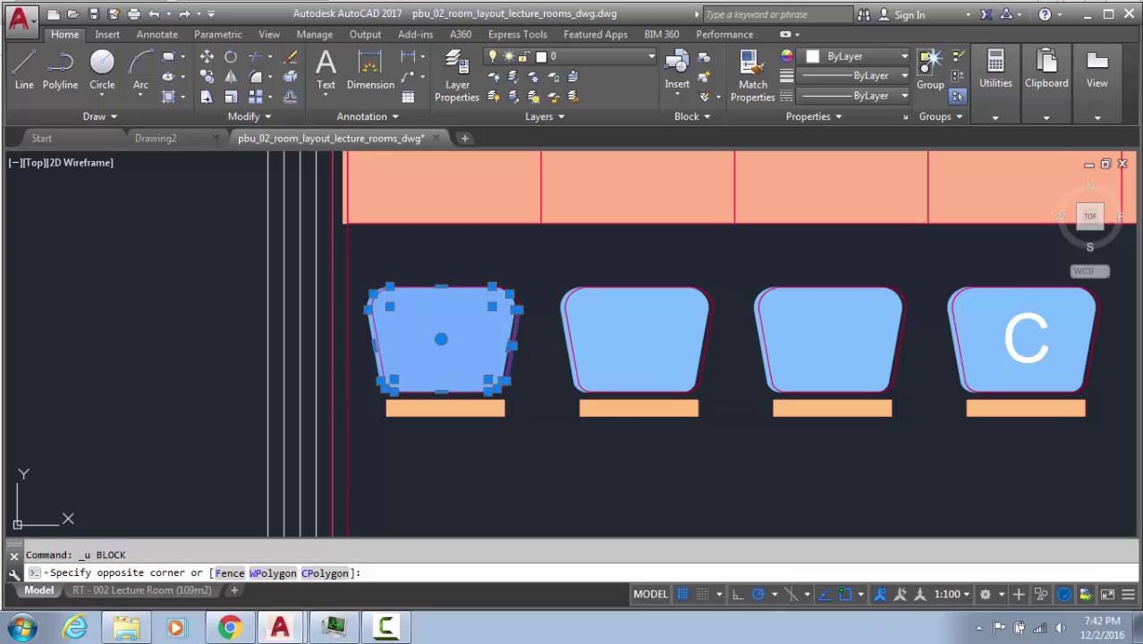
pyautogui.press('Escape')
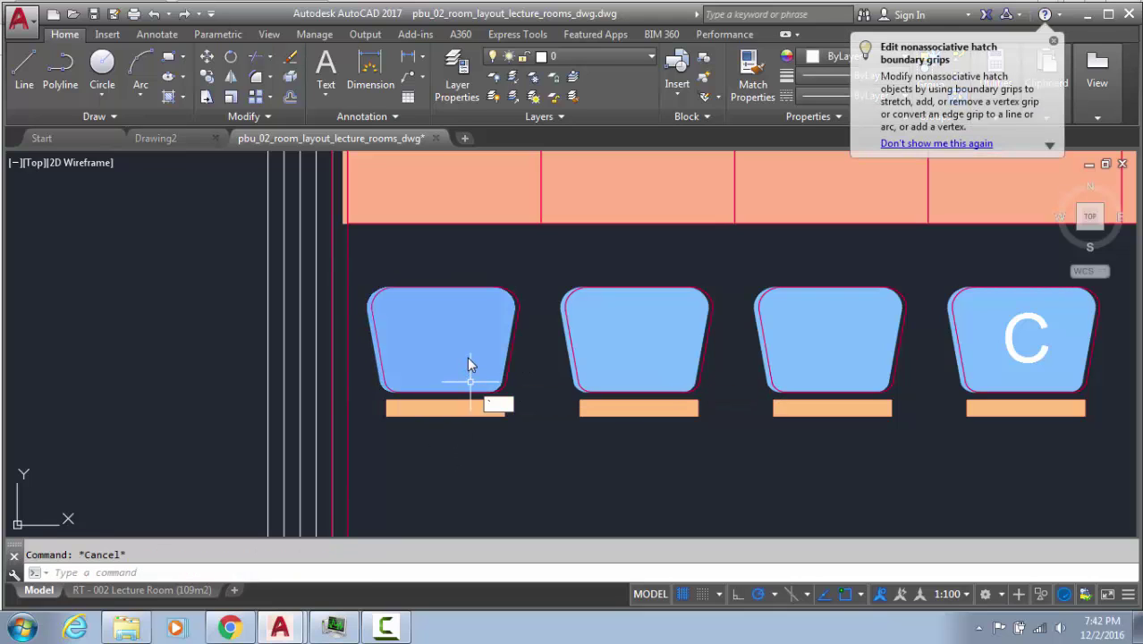
pyautogui.press('Return')
pyautogui.press('Escape')
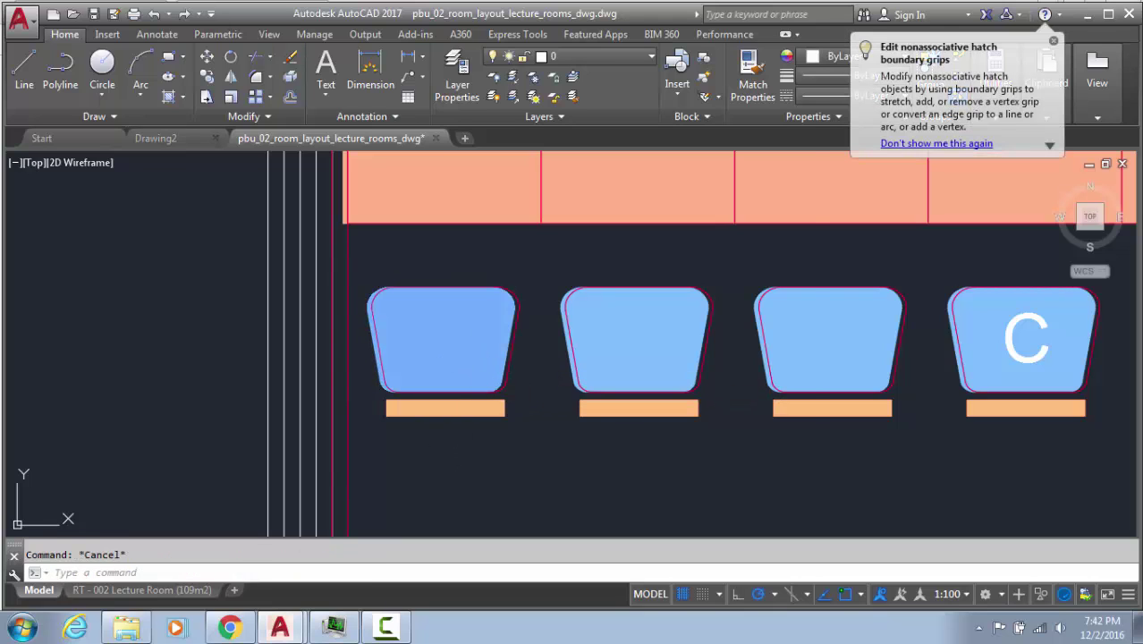
# Start BLOCK and crossing-select the first chair's 14 objects for it
pyautogui.write('b')
pyautogui.press('Return')
pyautogui.click(520, 252)
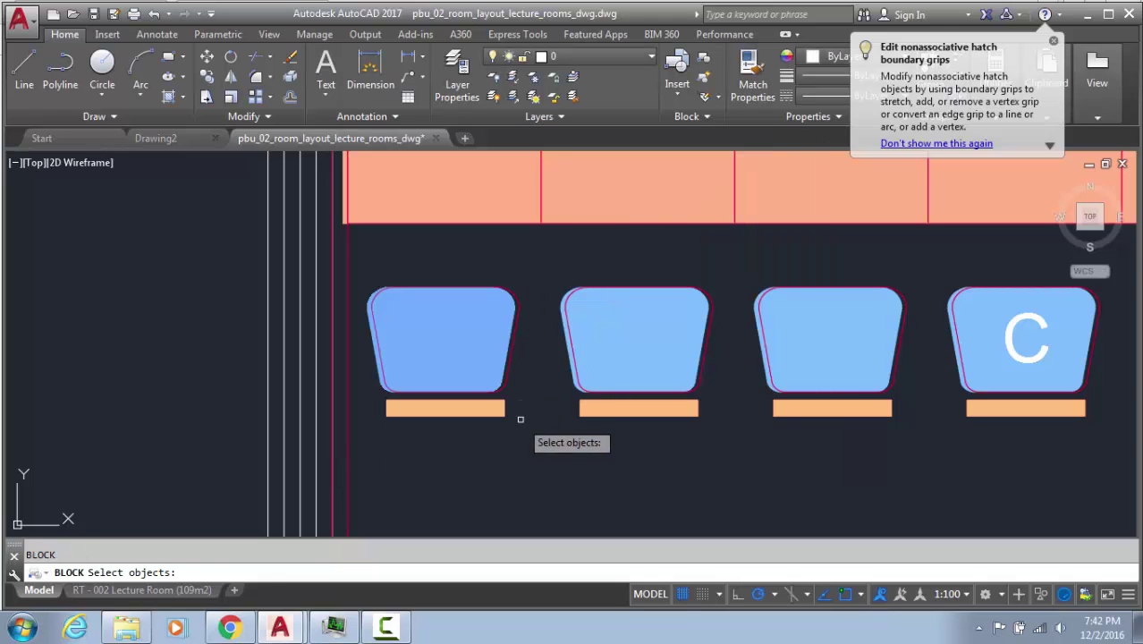
pyautogui.click(528, 451)
pyautogui.click(363, 256)
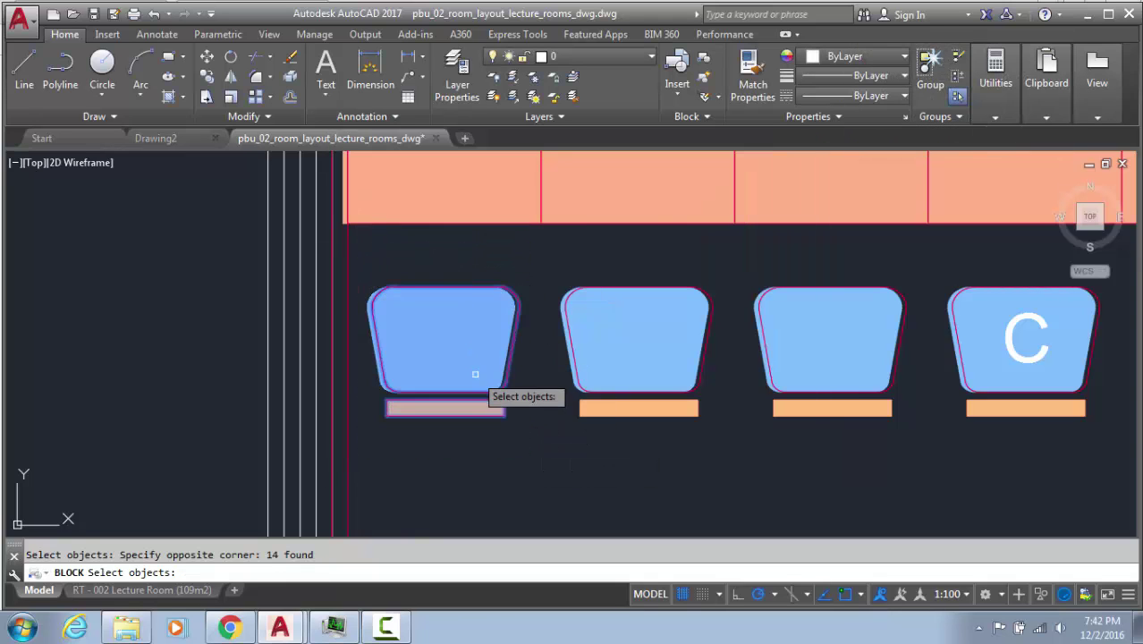
pyautogui.press('Return')
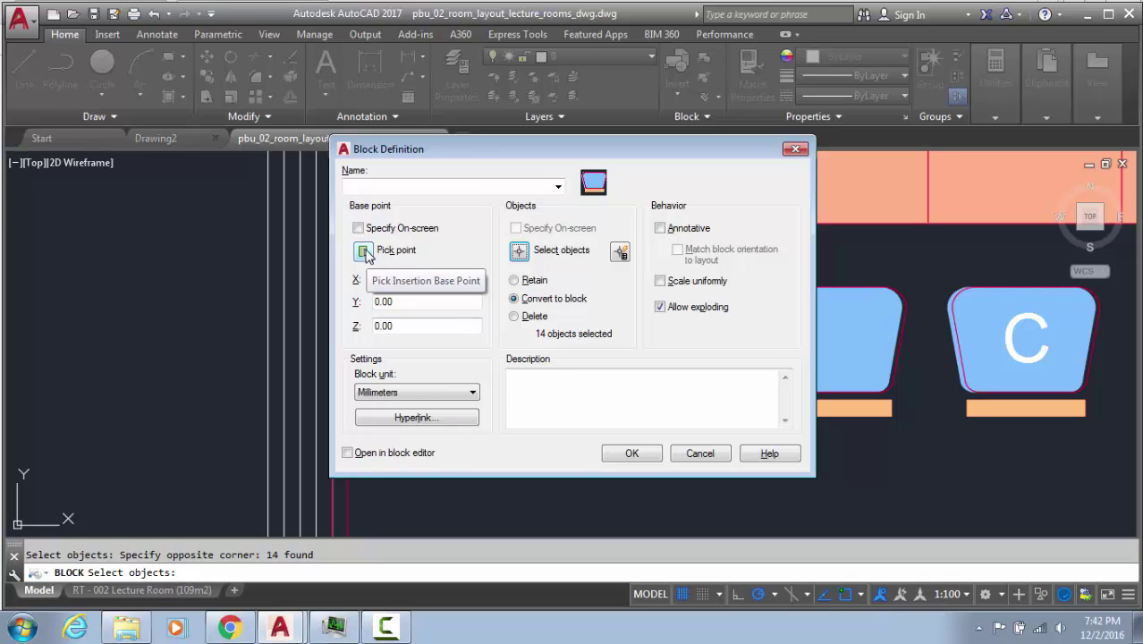
# Enable all object snaps and set the chair block's base point on the front bar (X -77972.49, Y -19163.06)
pyautogui.click(364, 252)
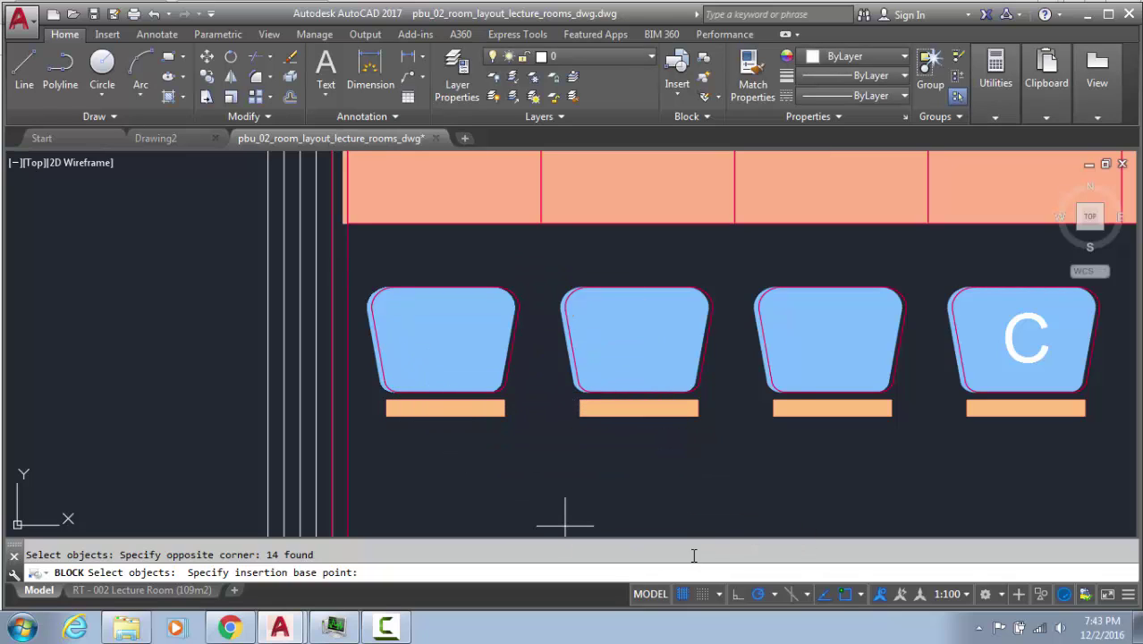
pyautogui.click(858, 595)
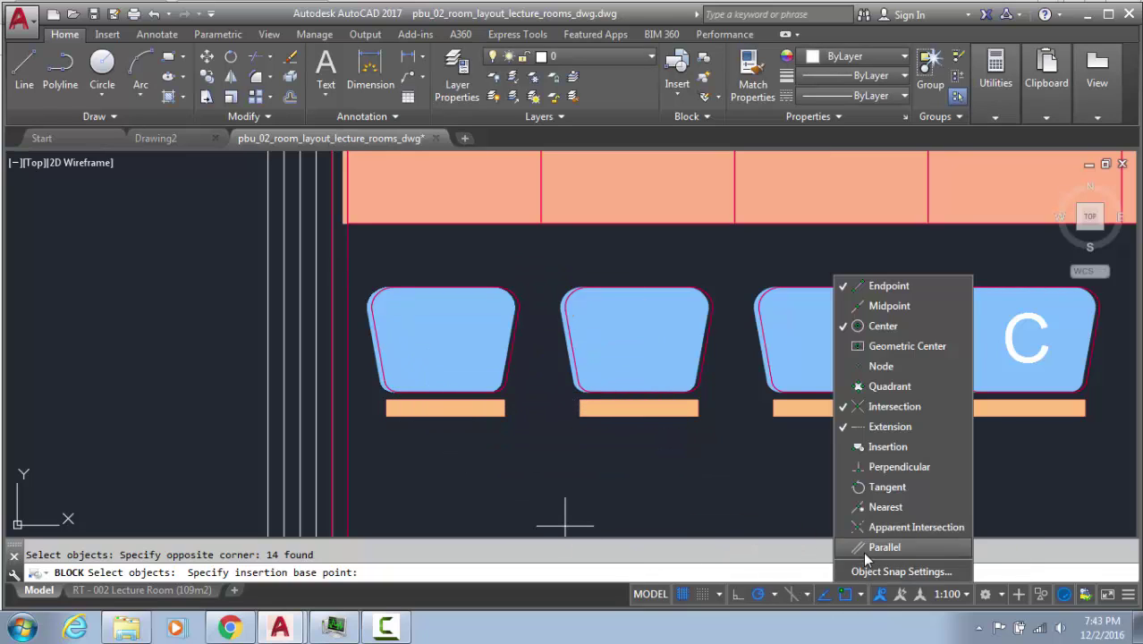
pyautogui.click(859, 575)
pyautogui.click(704, 220)
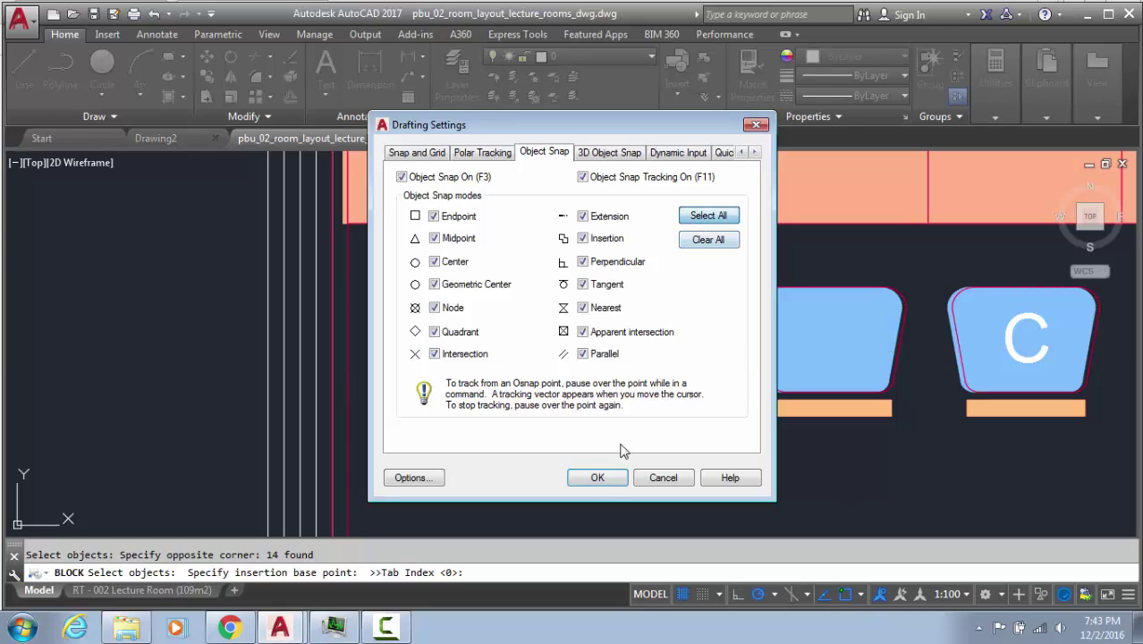
pyautogui.click(597, 477)
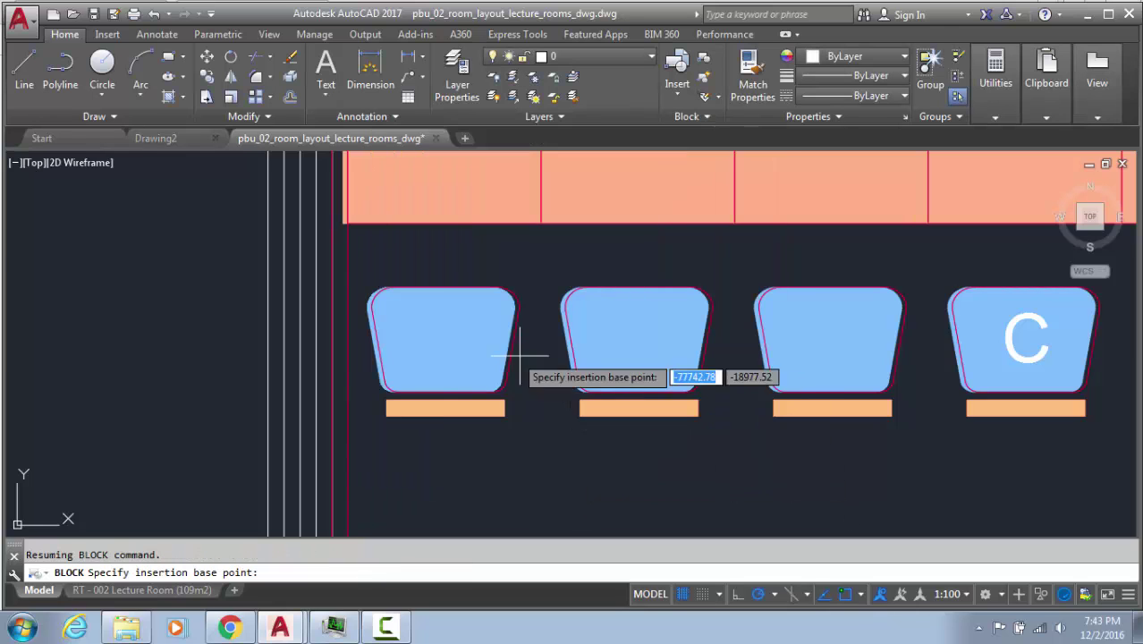
pyautogui.click(444, 398)
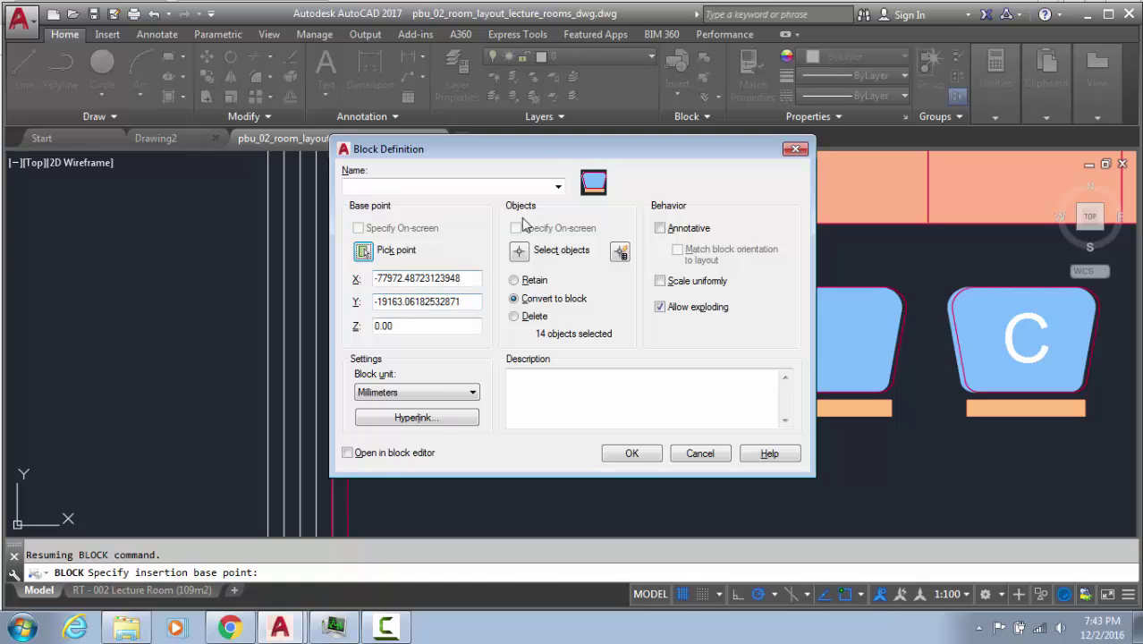
pyautogui.moveTo(536, 145); pyautogui.dragTo(852, 167)
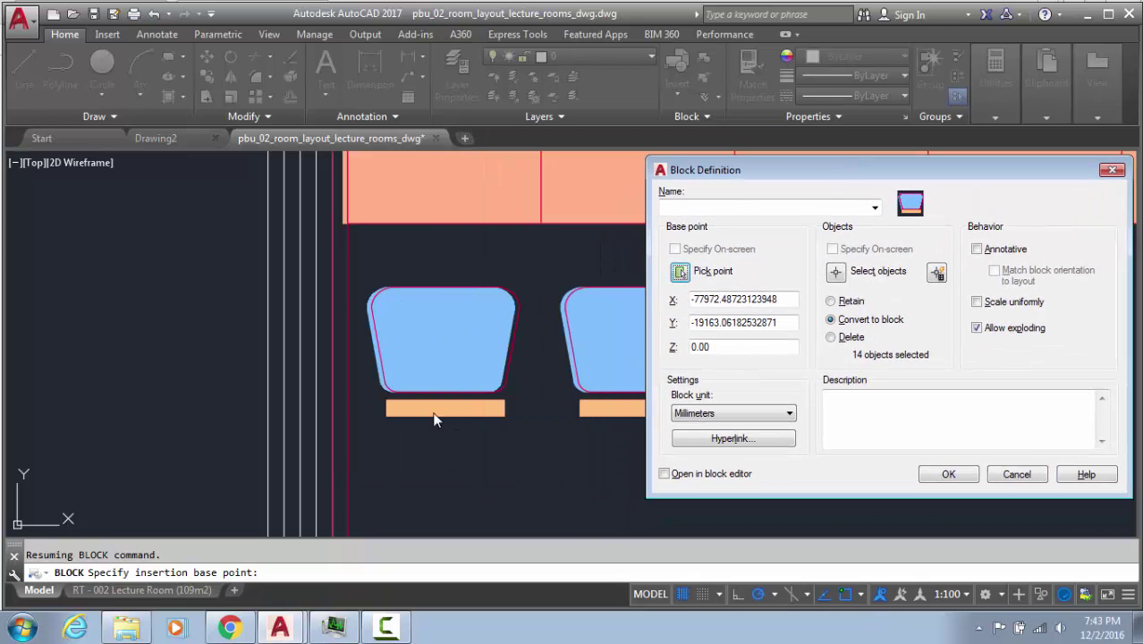
pyautogui.click(677, 207)
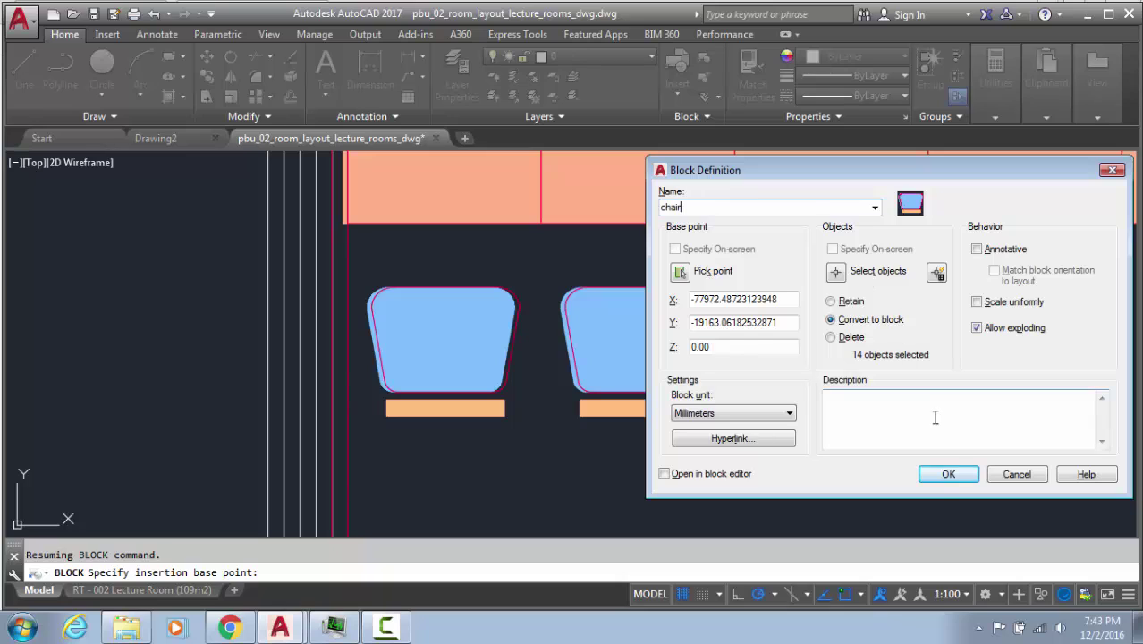
# Confirm the block definition named chair from the first chair's 14 objects
pyautogui.click(946, 474)
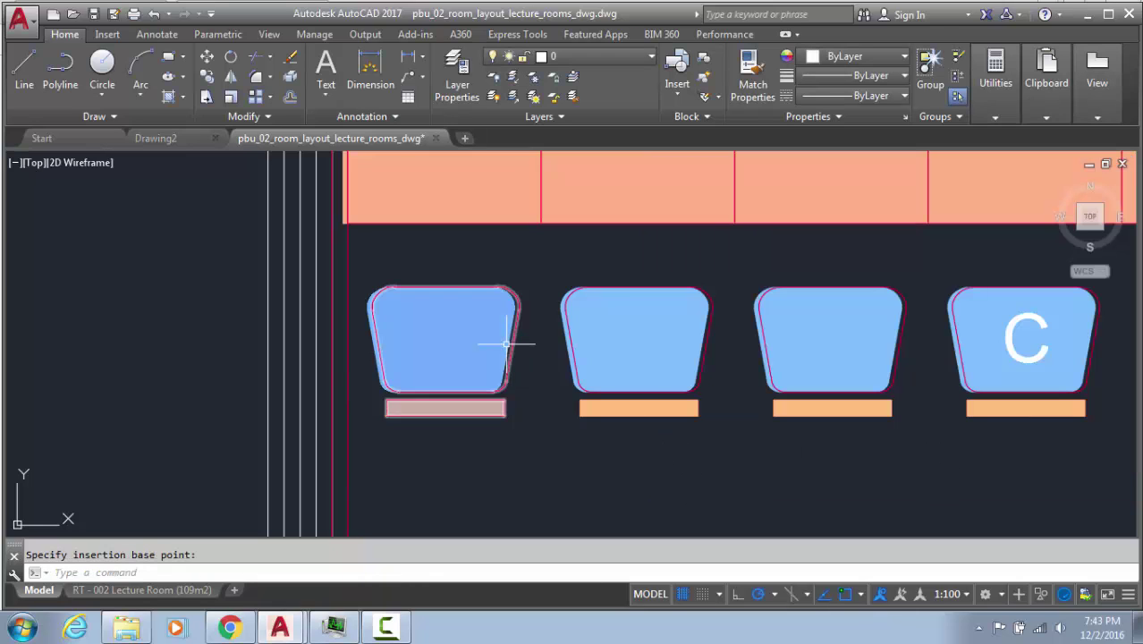
# Set the chair's base point at the bar midpoint, then trial-move the chair and undo it
pyautogui.click(445, 415)
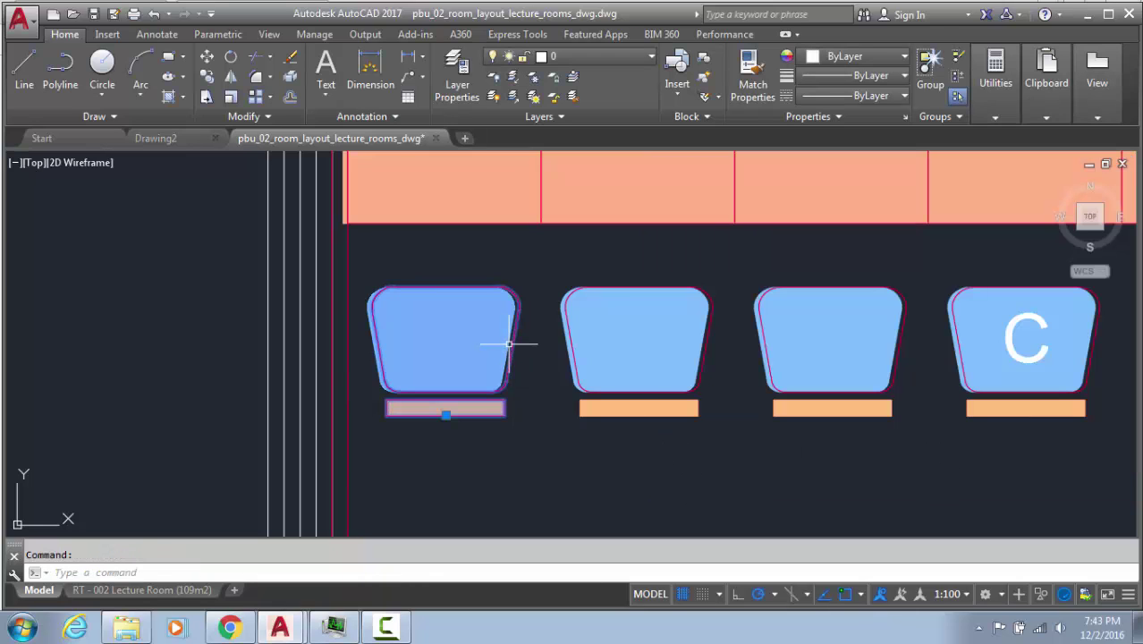
pyautogui.click(446, 415)
pyautogui.click(639, 415)
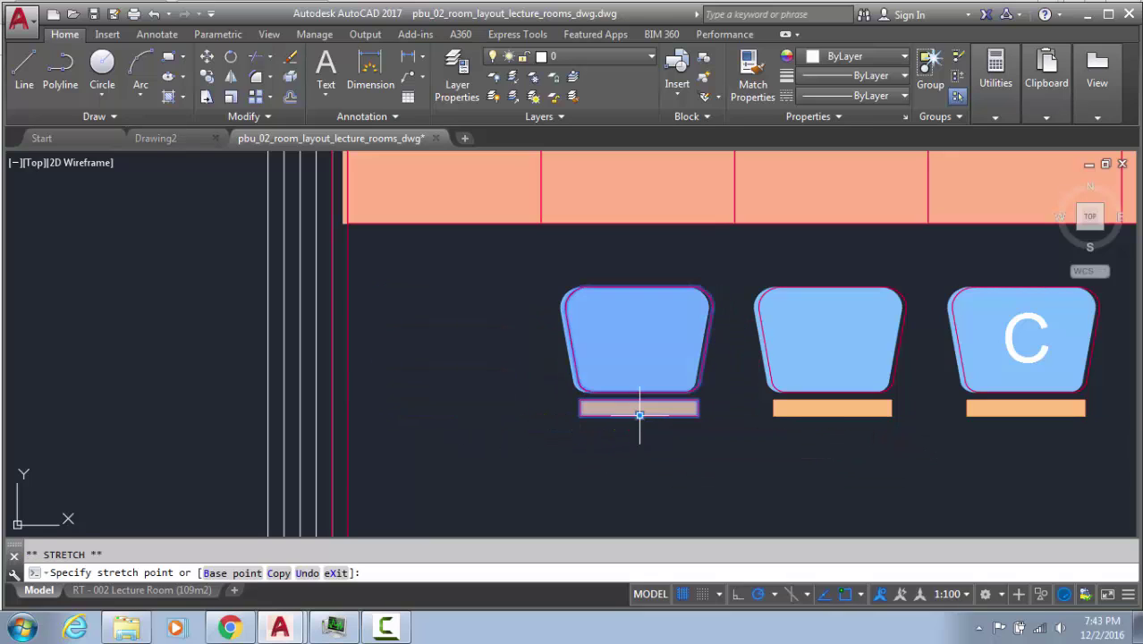
pyautogui.click(459, 386)
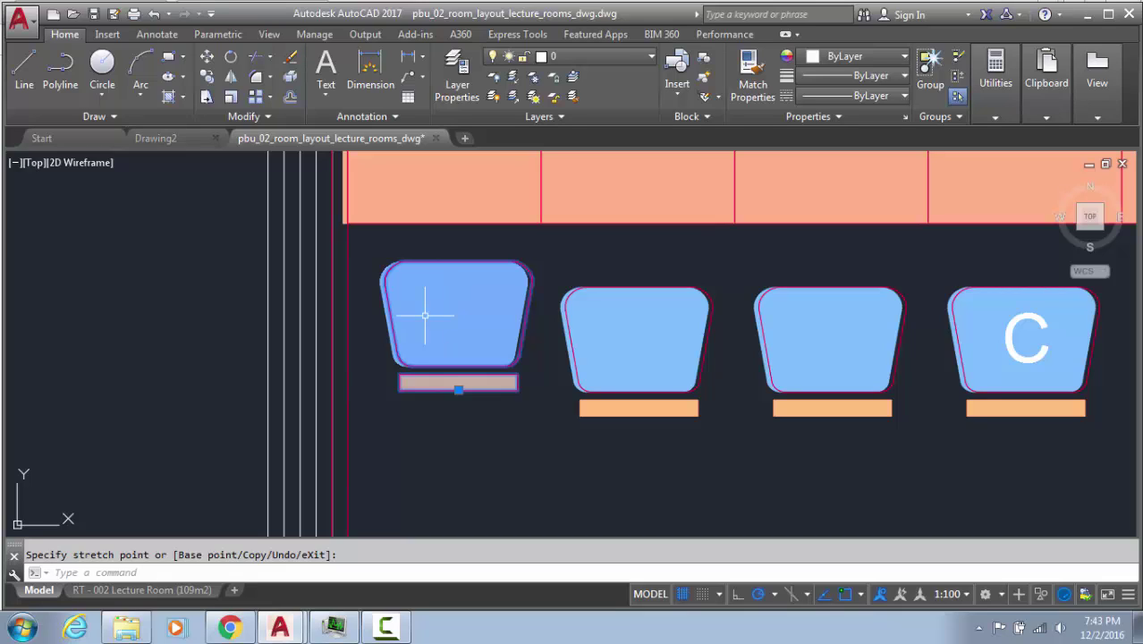
pyautogui.hotkey('ctrl', 'z')
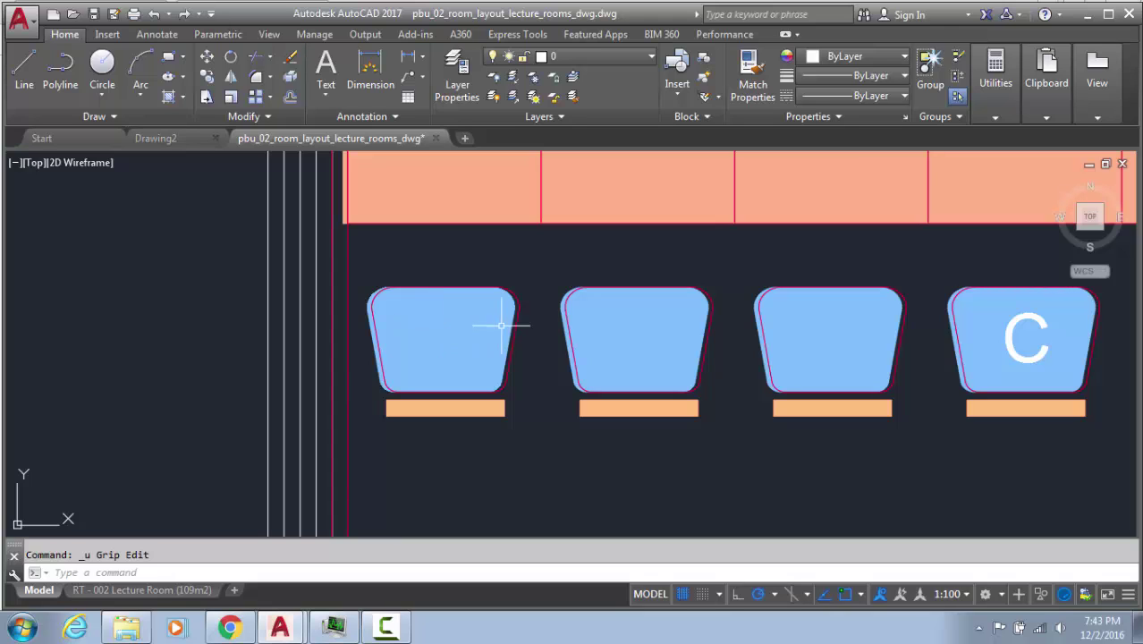
# Open the chair block in the Block Editor and window-select the seat hatch
pyautogui.doubleClick(515, 318)
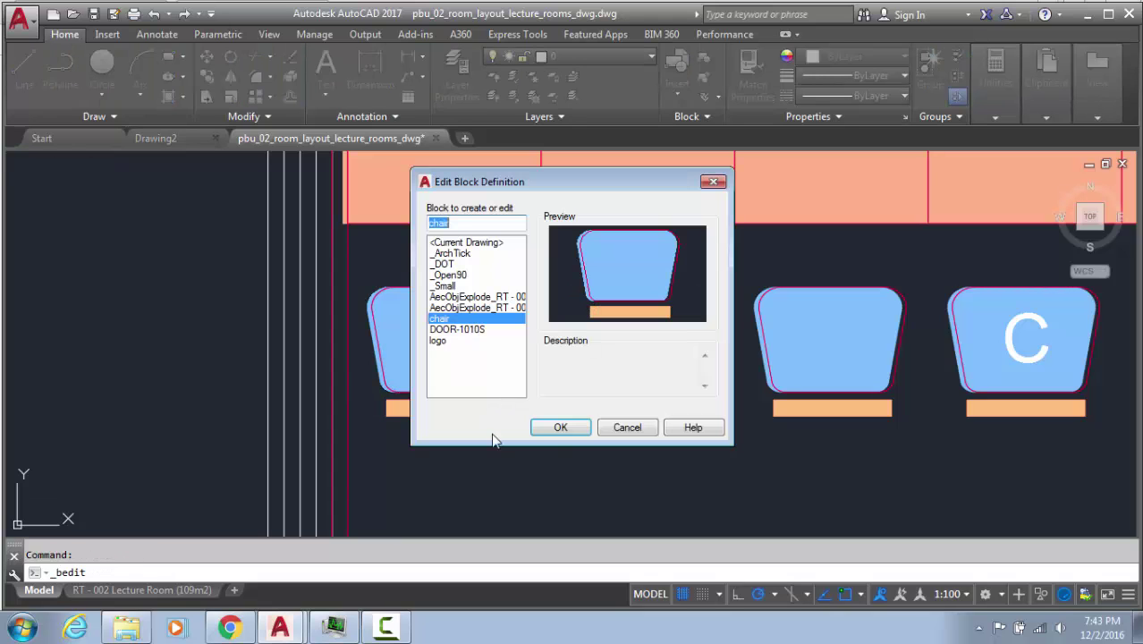
pyautogui.click(567, 430)
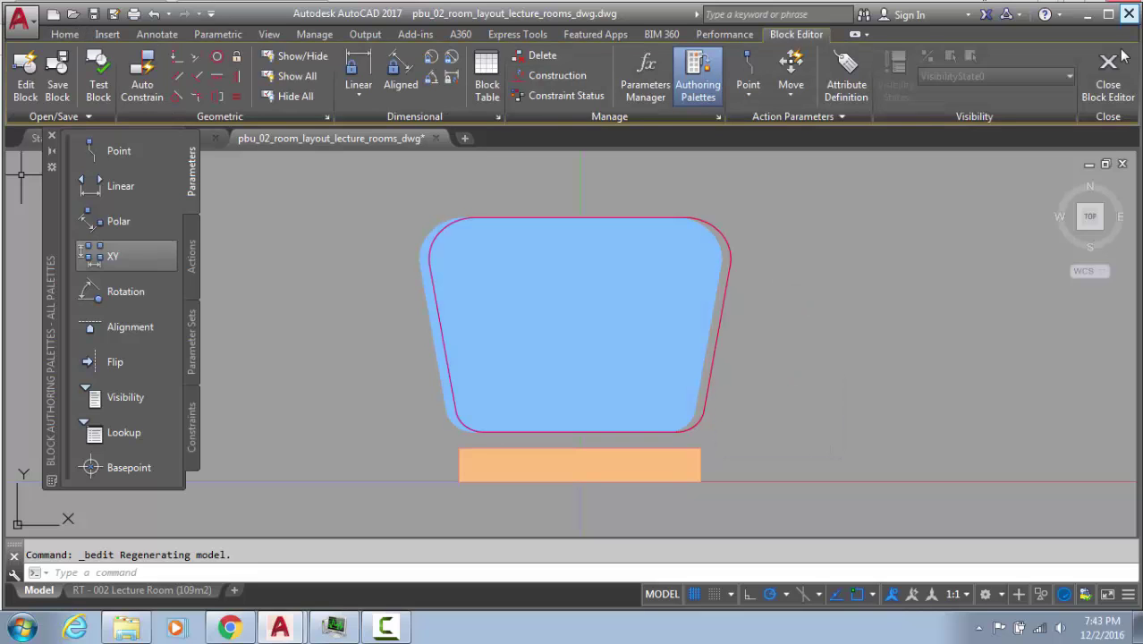
pyautogui.click(816, 222)
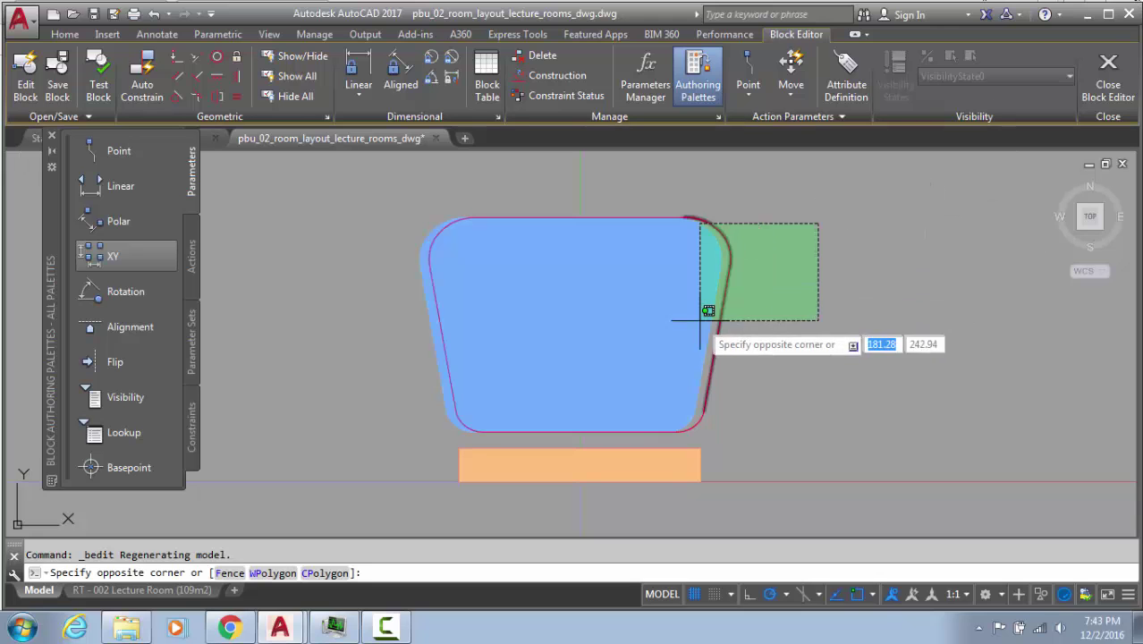
pyautogui.press('Escape')
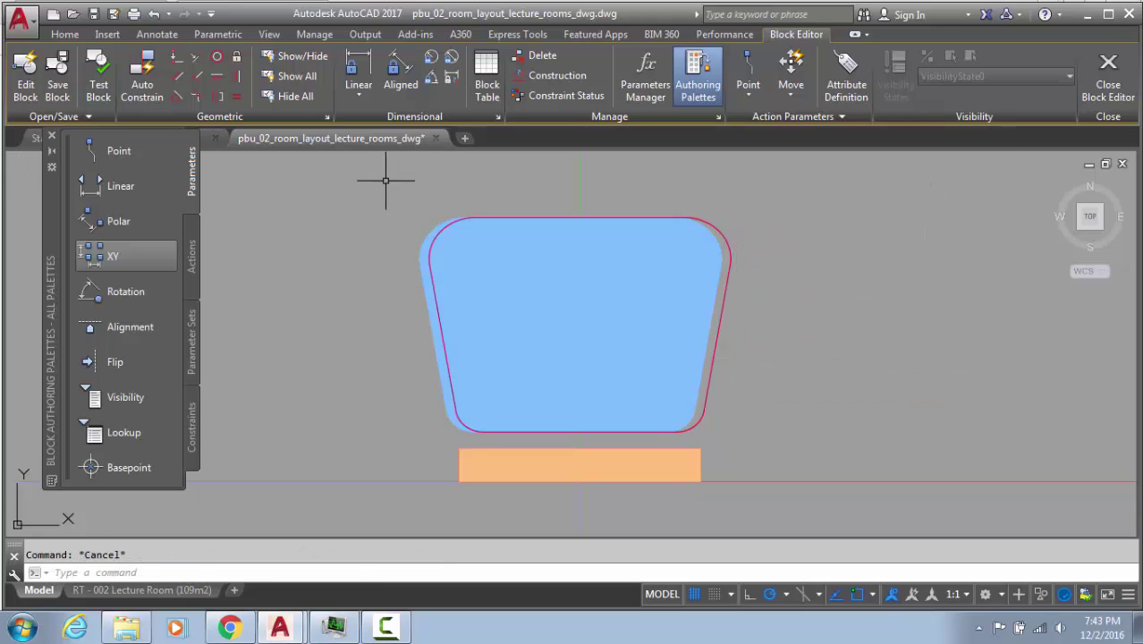
pyautogui.click(388, 181)
pyautogui.click(743, 426)
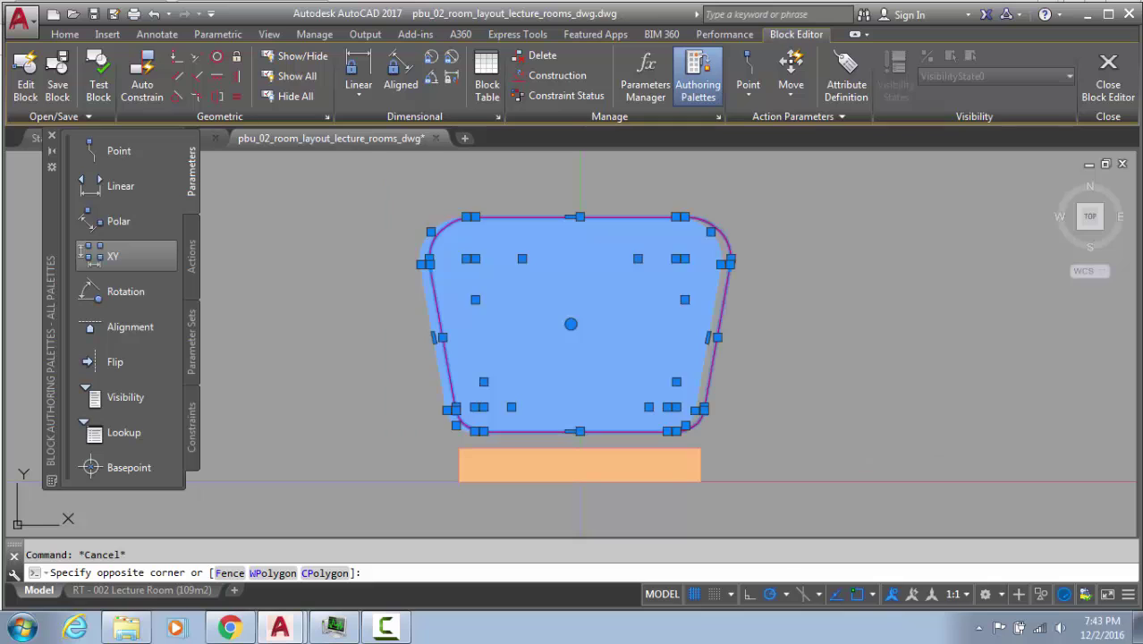
pyautogui.press('Escape')
# Zoom in and select the red curved edge together with the blue seat hatch
pyautogui.scroll(5, 697, 219)
pyautogui.click(460, 227)
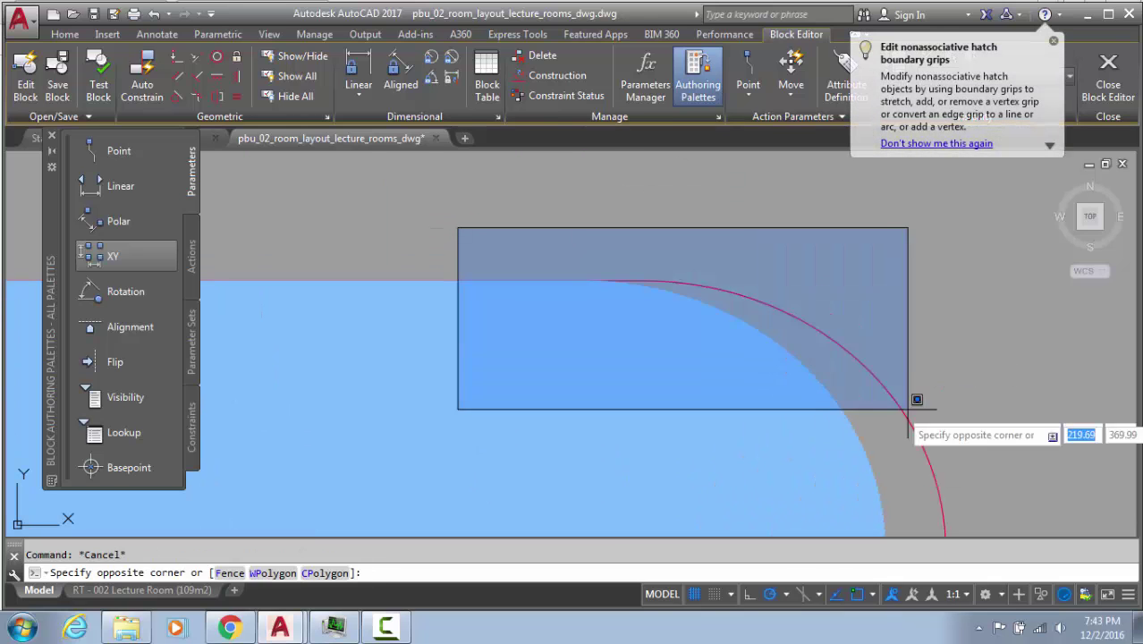
pyautogui.click(944, 411)
pyautogui.click(684, 282)
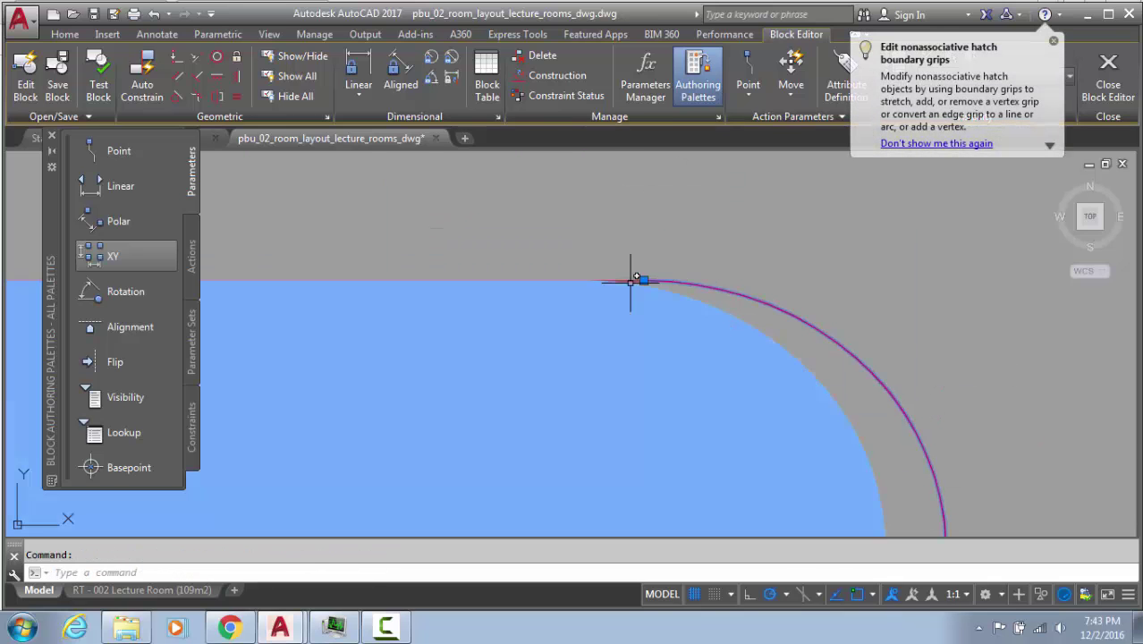
pyautogui.click(631, 283)
pyautogui.scroll(10, 662, 280)
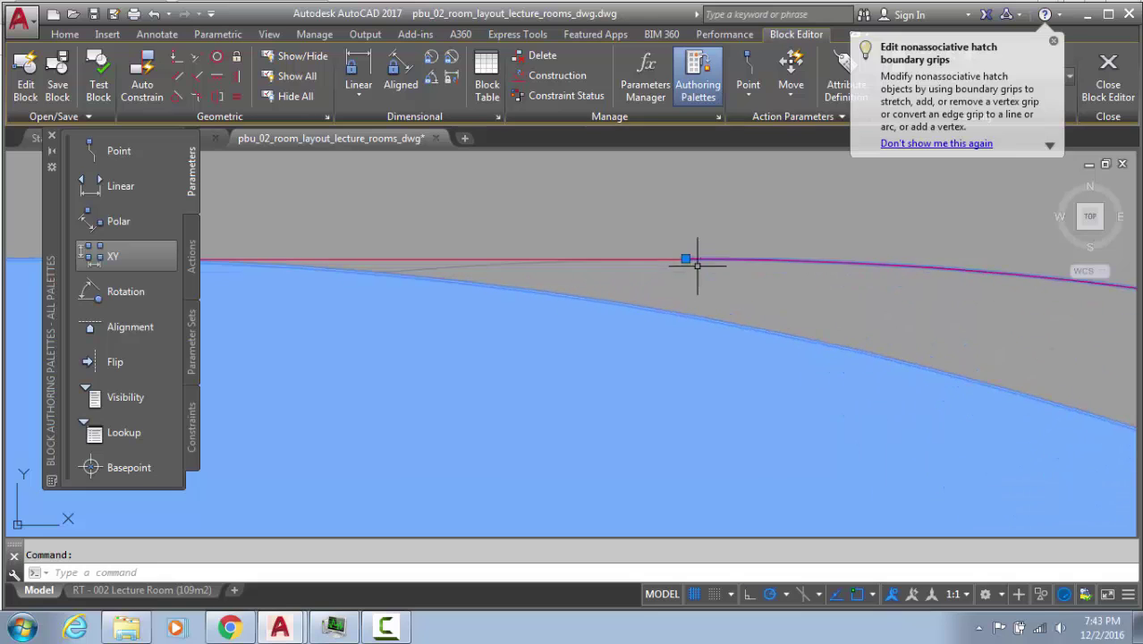
pyautogui.press('Escape')
# Check the seat's straight top and right edge lines, then window-select the hatch and outline
pyautogui.click(479, 258)
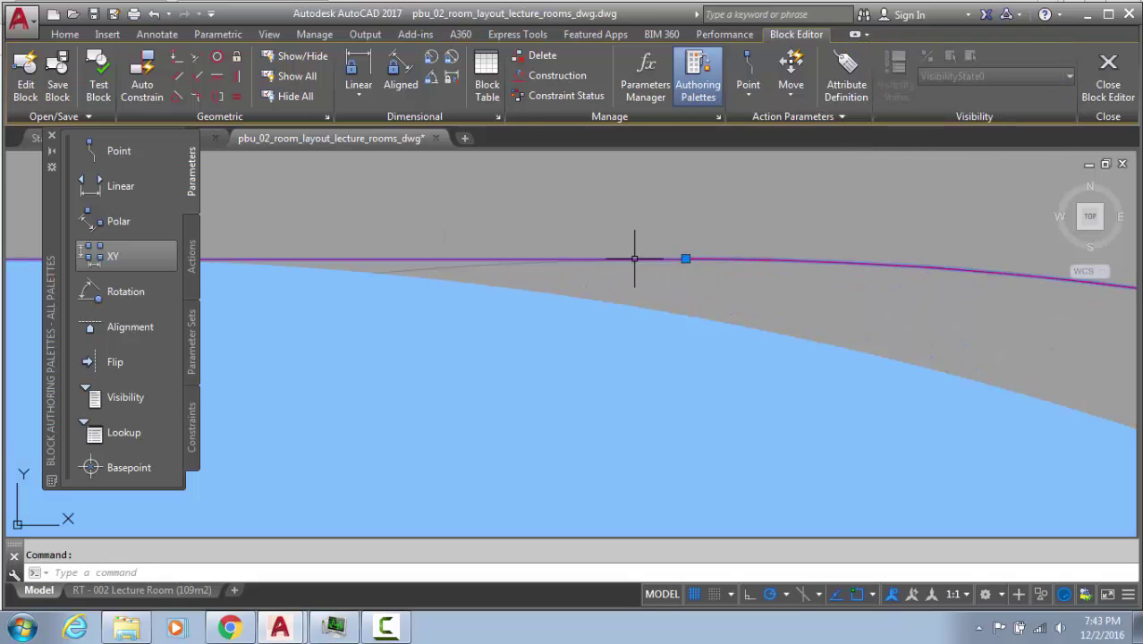
pyautogui.scroll(-8, 602, 234)
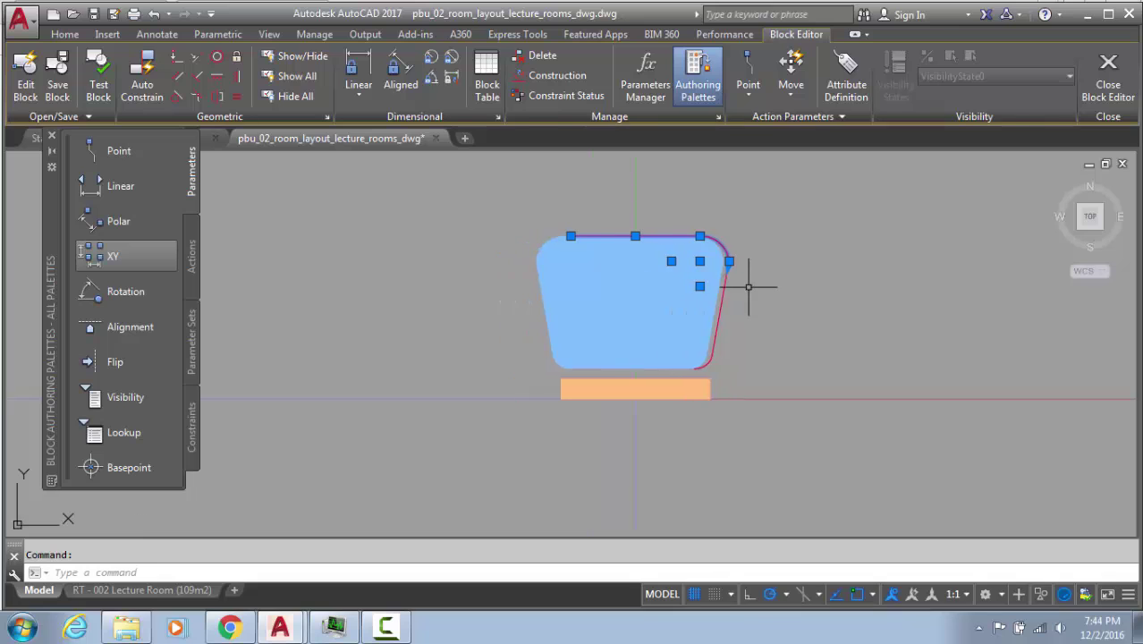
pyautogui.scroll(2, 748, 281)
pyautogui.click(711, 284)
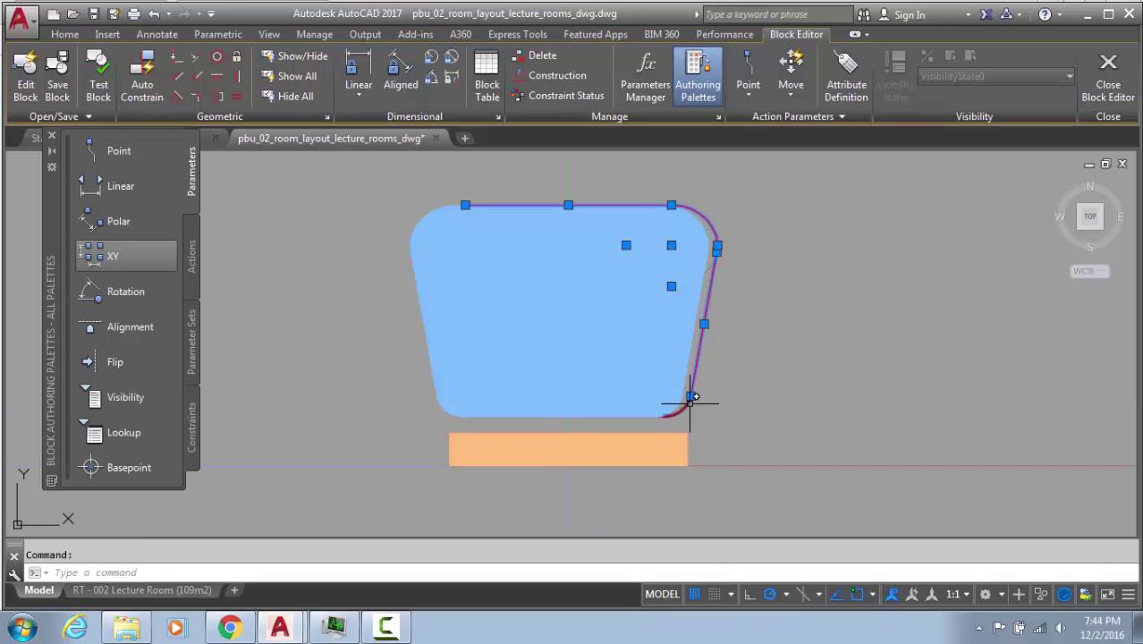
pyautogui.press('Escape')
pyautogui.click(366, 170)
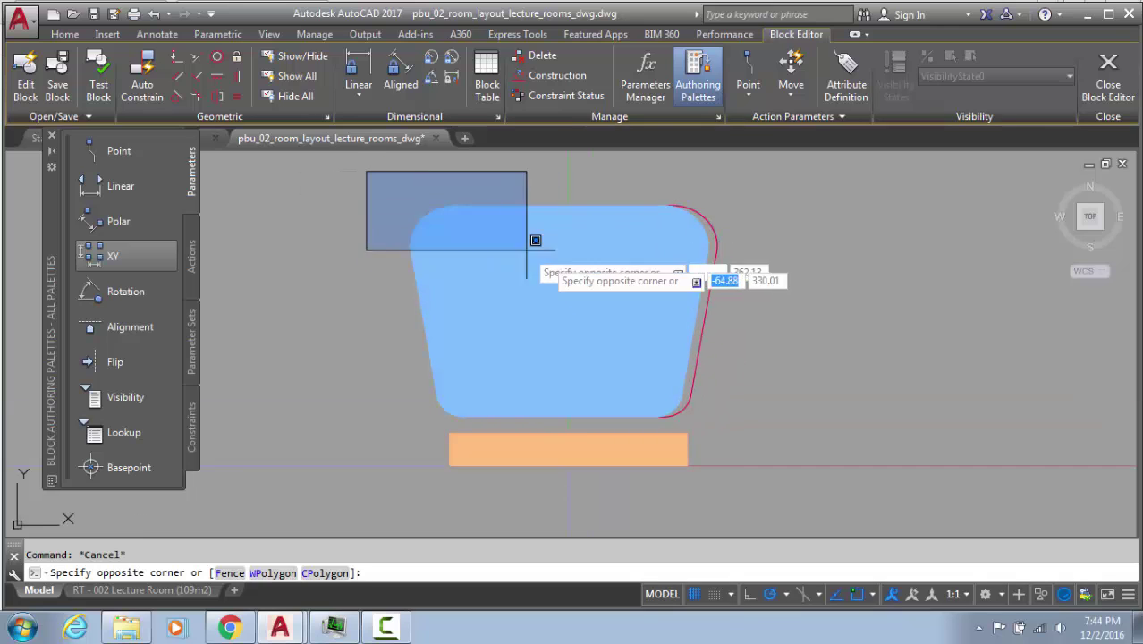
pyautogui.click(773, 417)
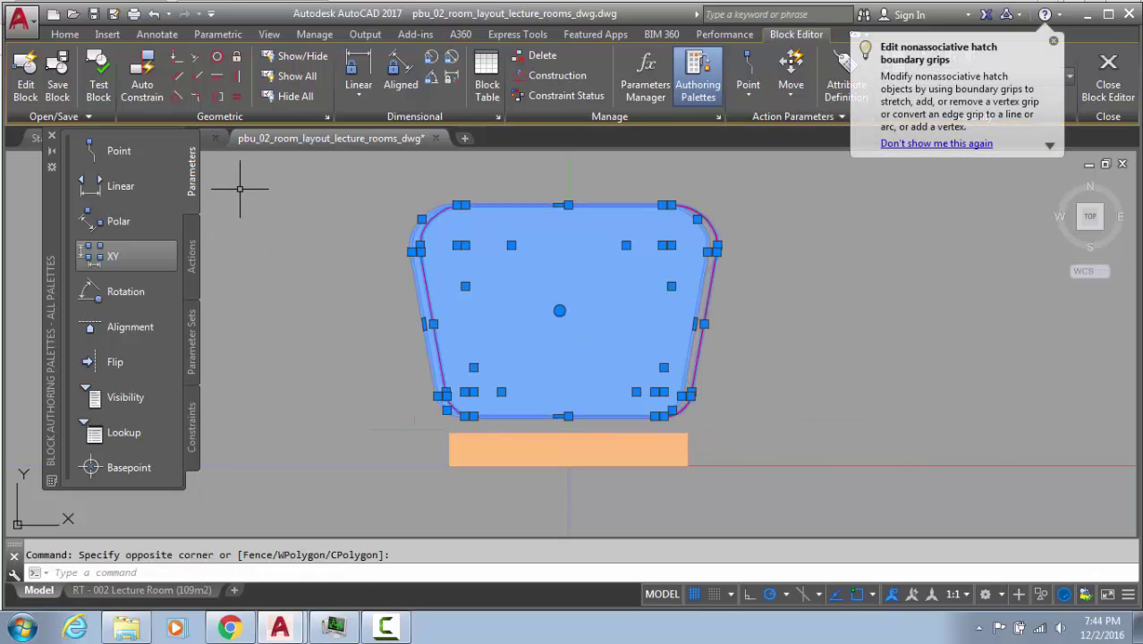
pyautogui.press('Escape')
pyautogui.press('Return')
pyautogui.click(768, 234)
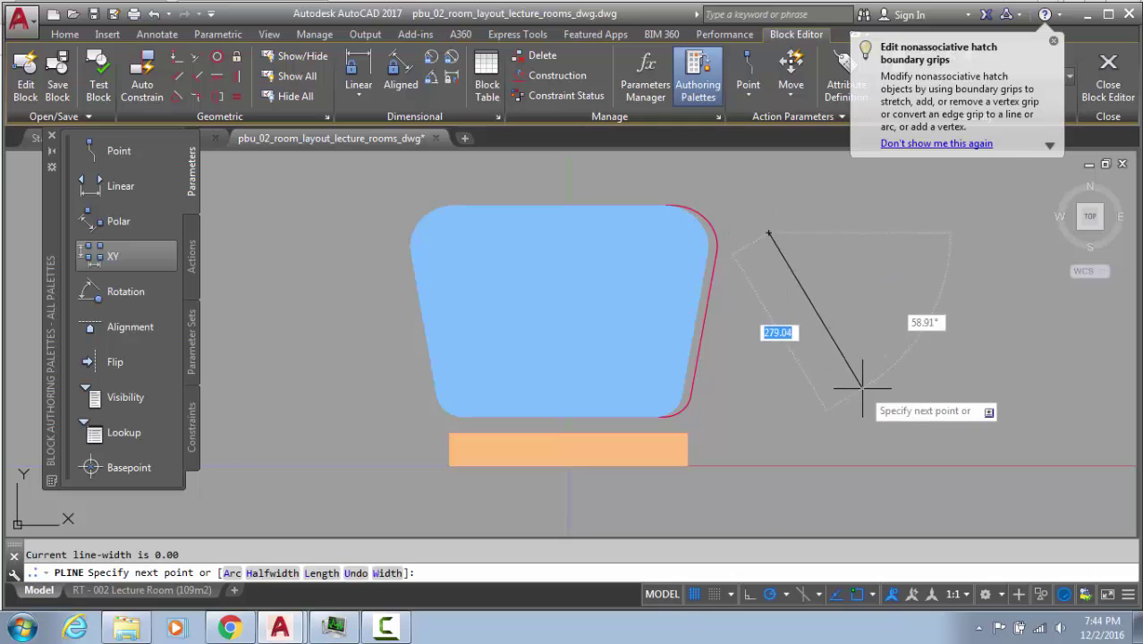
pyautogui.click(862, 388)
pyautogui.click(917, 305)
pyautogui.click(863, 215)
pyautogui.press('Return')
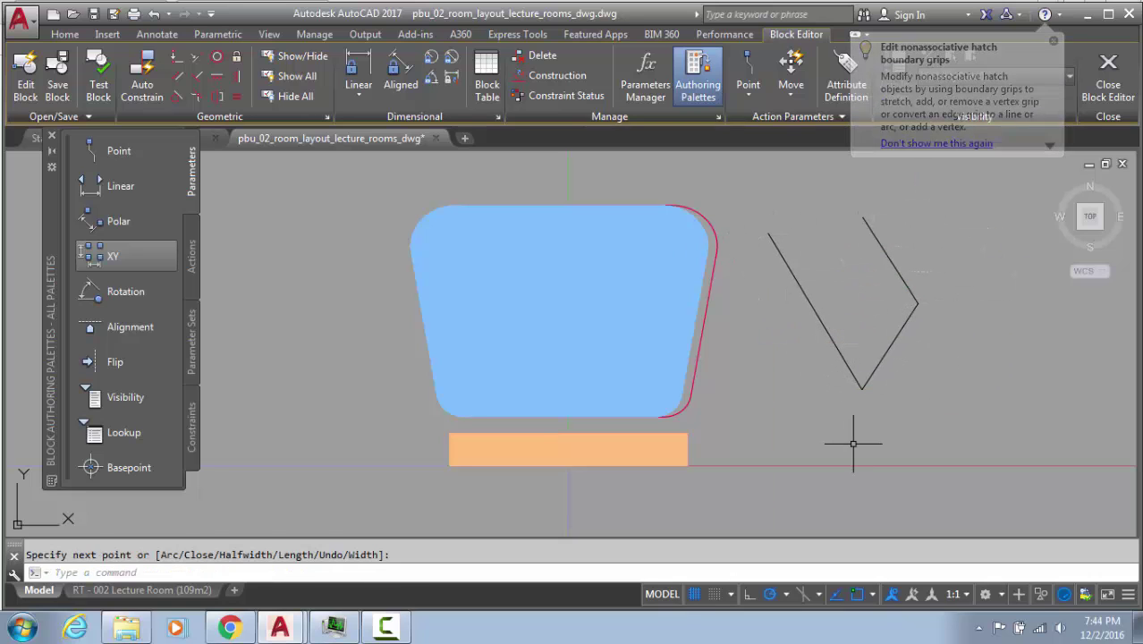
pyautogui.write('l')
pyautogui.press('Return')
pyautogui.click(763, 387)
pyautogui.click(926, 436)
pyautogui.click(947, 366)
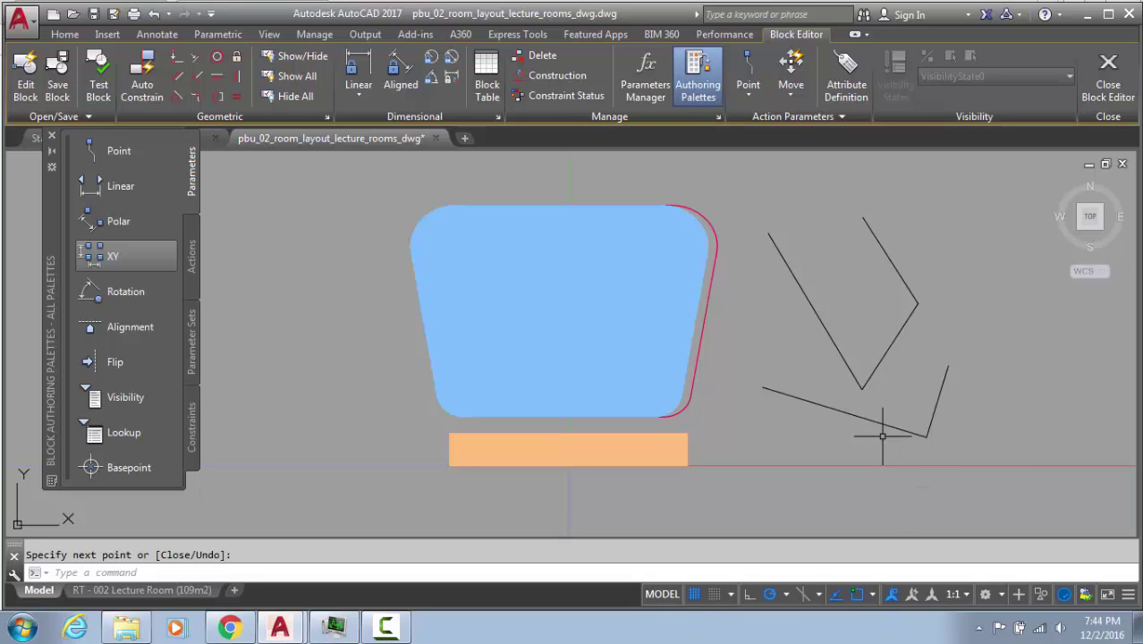
pyautogui.click(952, 385)
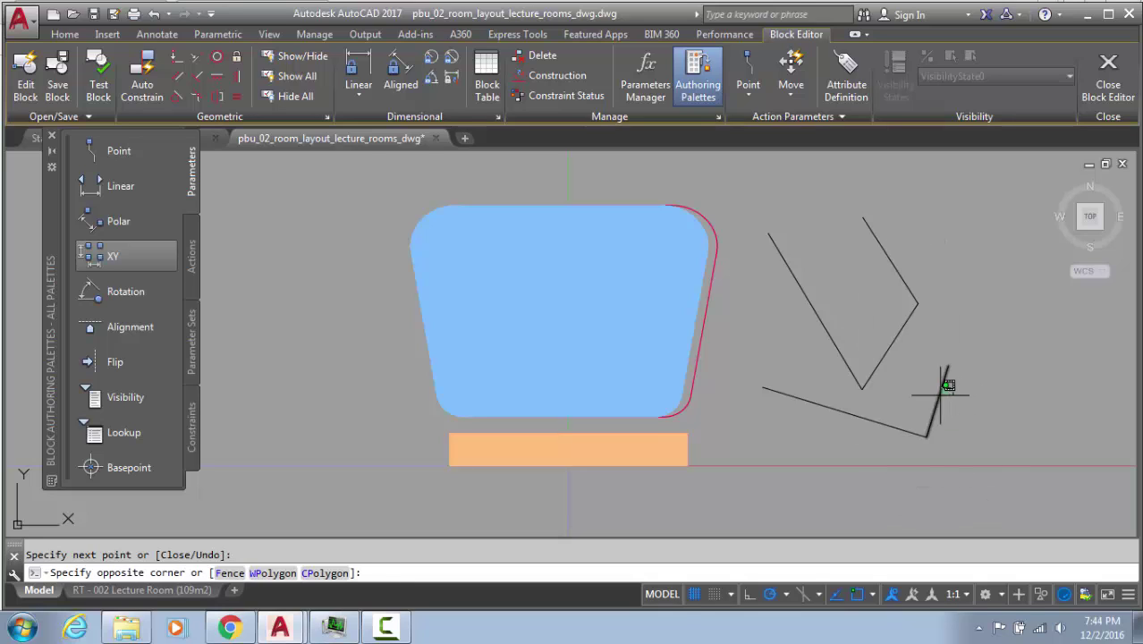
pyautogui.click(927, 408)
pyautogui.click(901, 410)
pyautogui.click(867, 434)
pyautogui.click(892, 342)
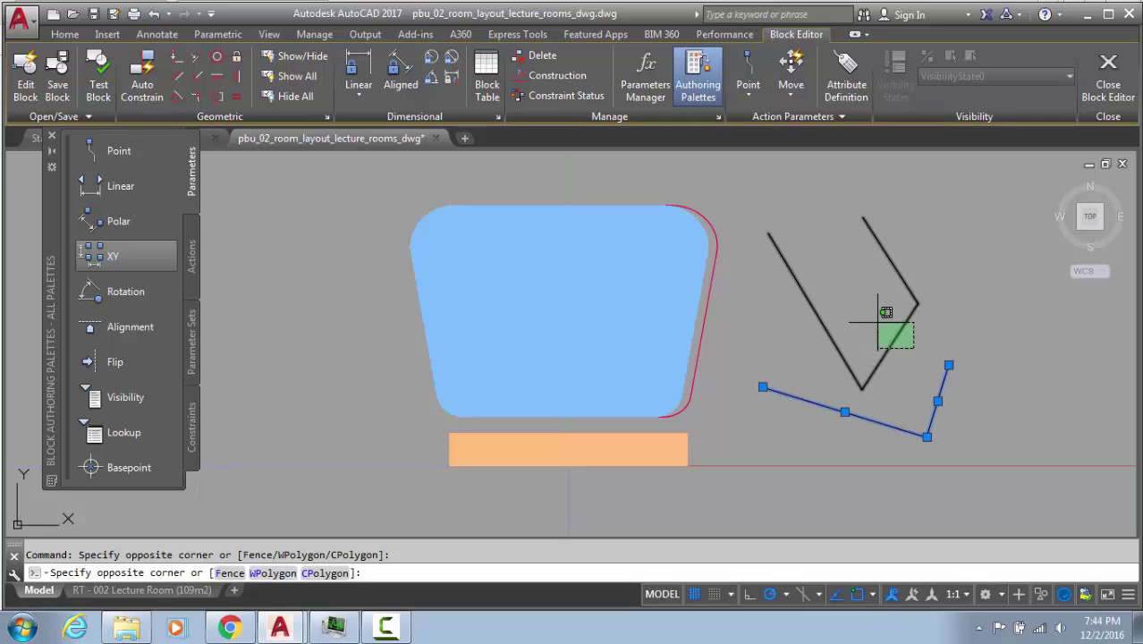
pyautogui.click(865, 316)
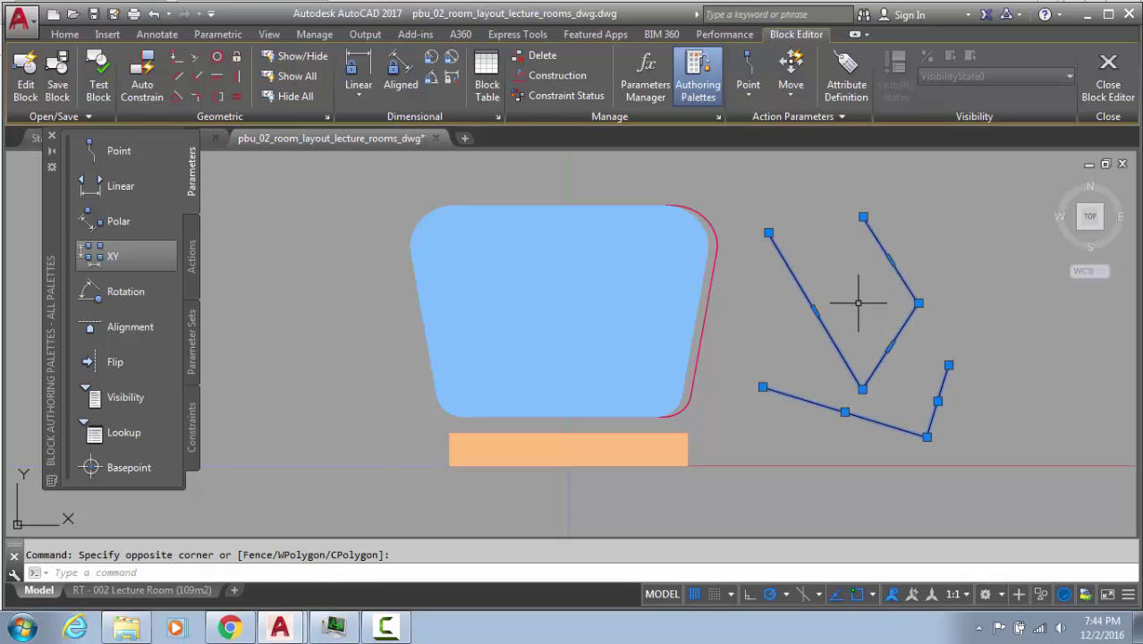
pyautogui.press('Escape')
pyautogui.click(972, 296)
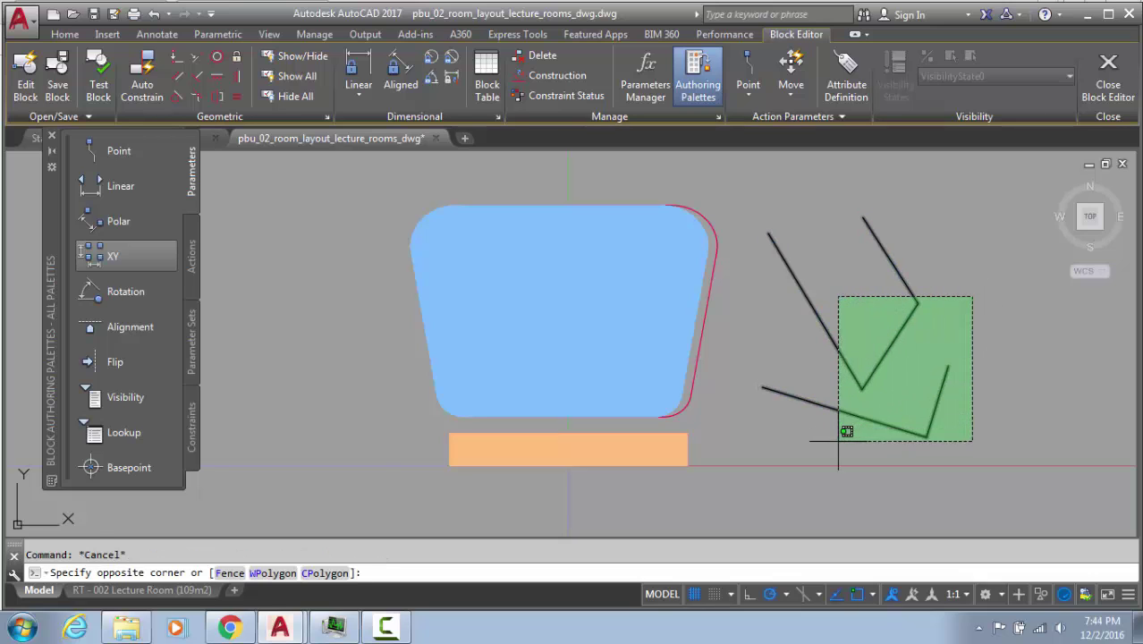
pyautogui.click(827, 427)
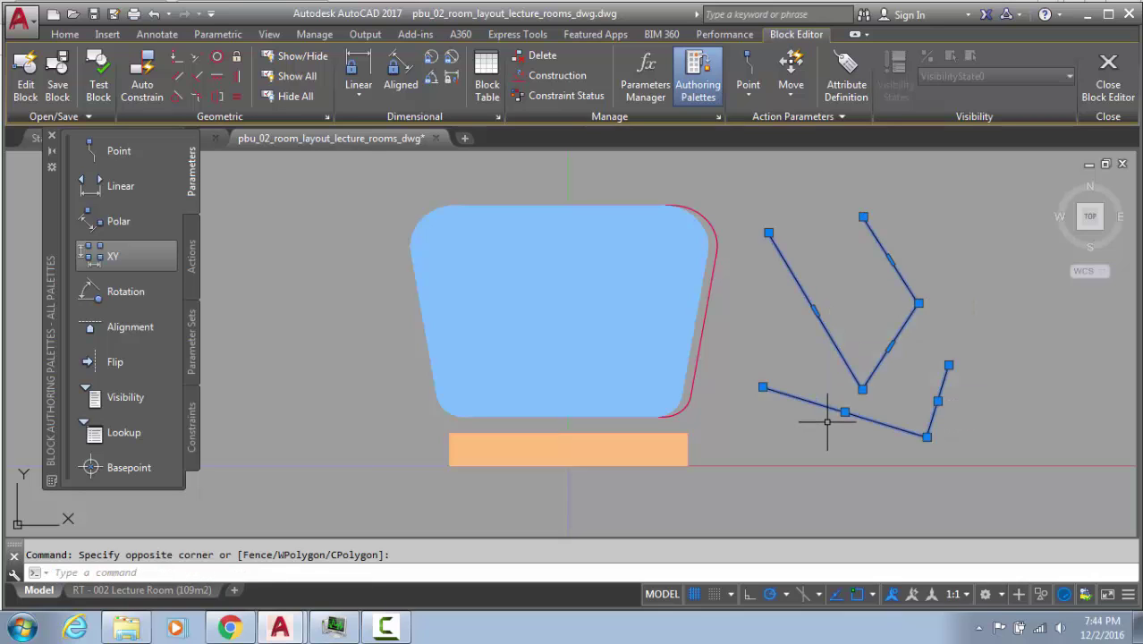
pyautogui.press('Delete')
pyautogui.rightClick(862, 306)
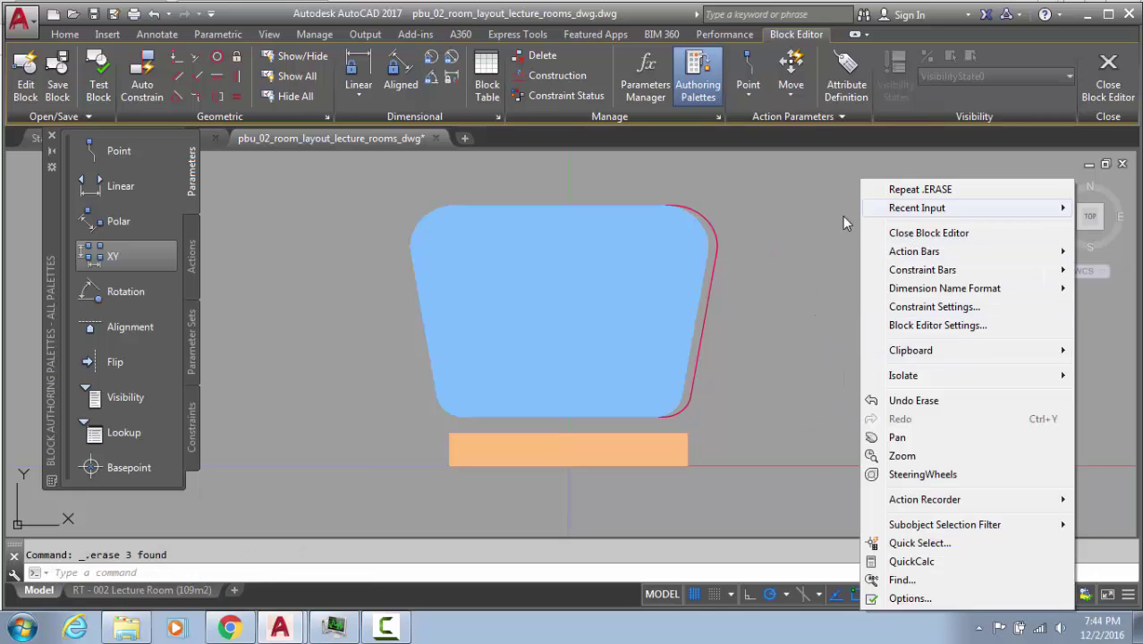
pyautogui.press('Escape')
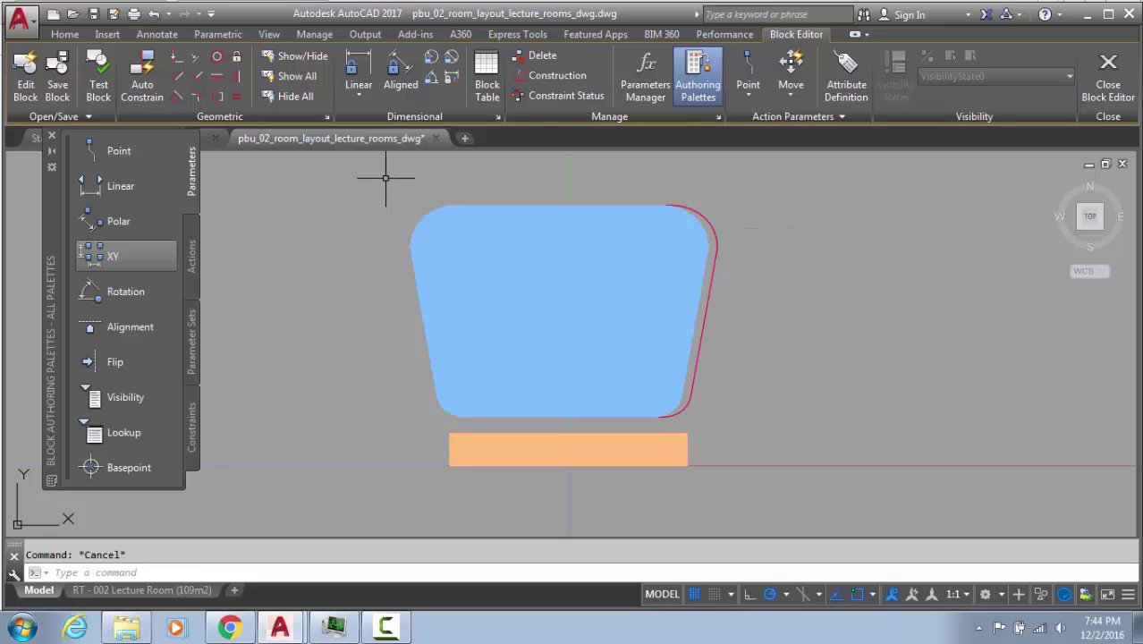
# Convert the seat outline's lines and arcs to polylines with PEDIT and join them
pyautogui.click(426, 171)
pyautogui.press('Escape')
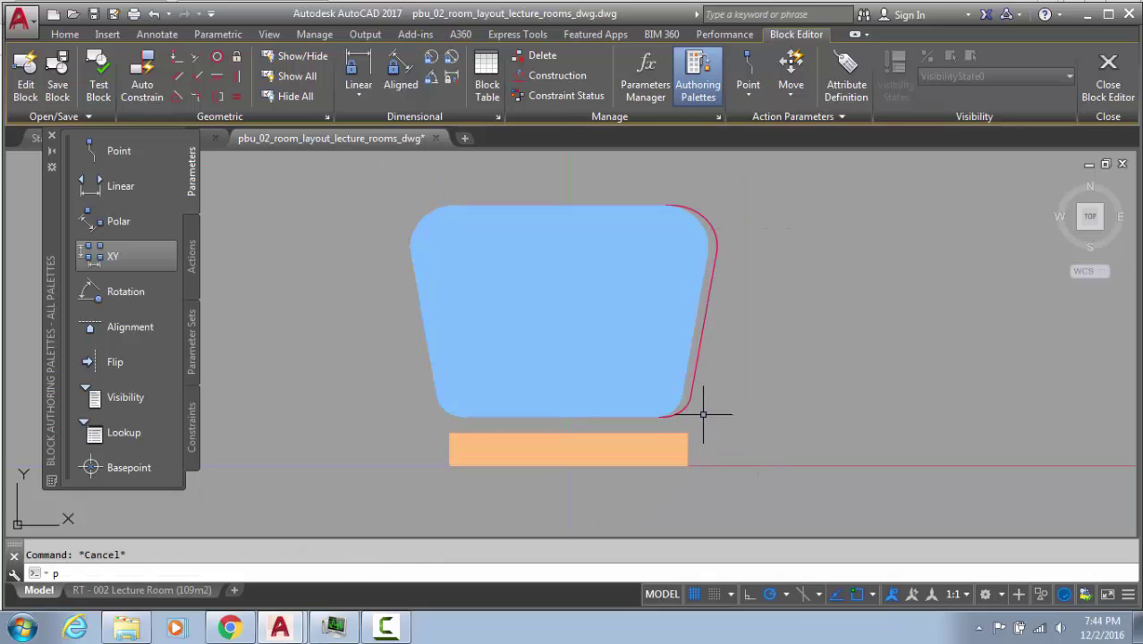
pyautogui.write('pe')
pyautogui.press('Return')
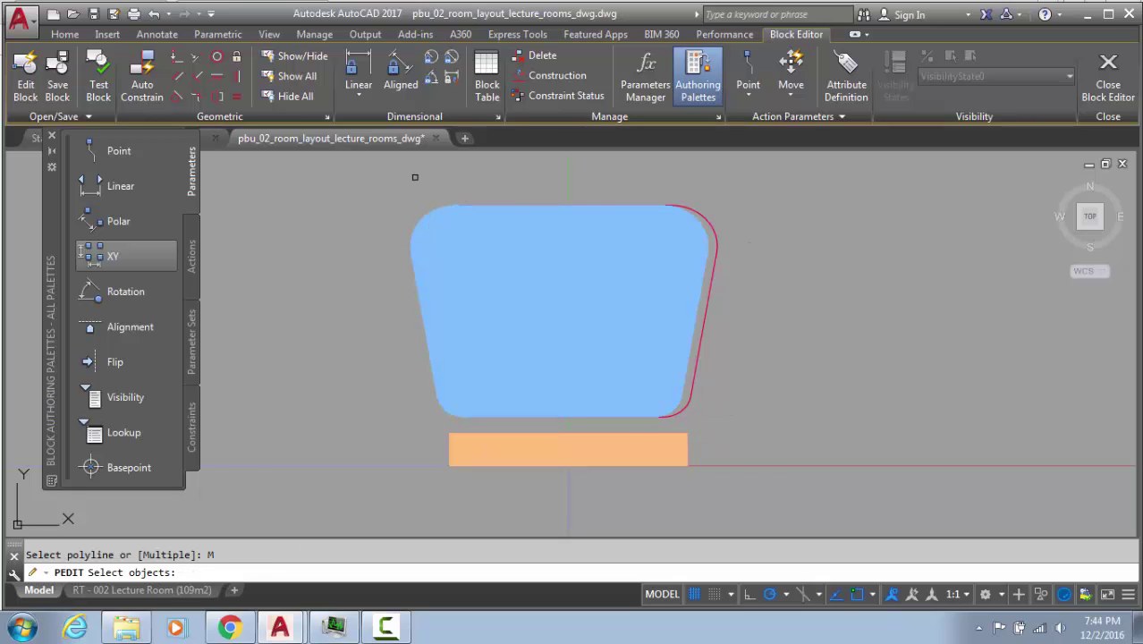
pyautogui.click(353, 156)
pyautogui.click(718, 418)
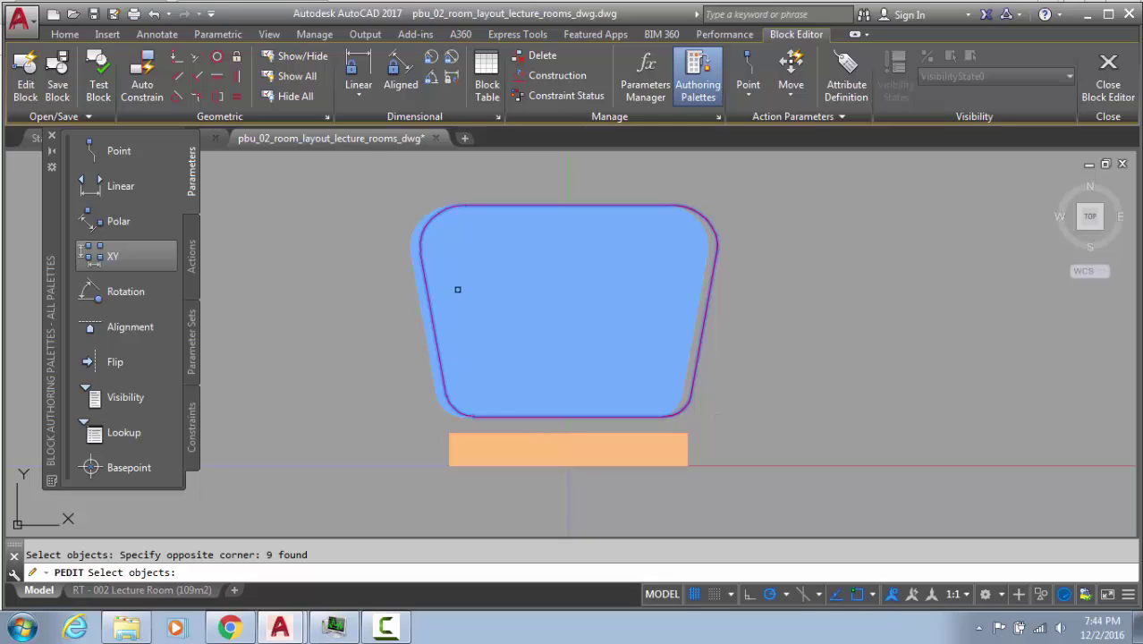
pyautogui.keyDown('shift'); pyautogui.click(413, 238); pyautogui.keyUp('shift')
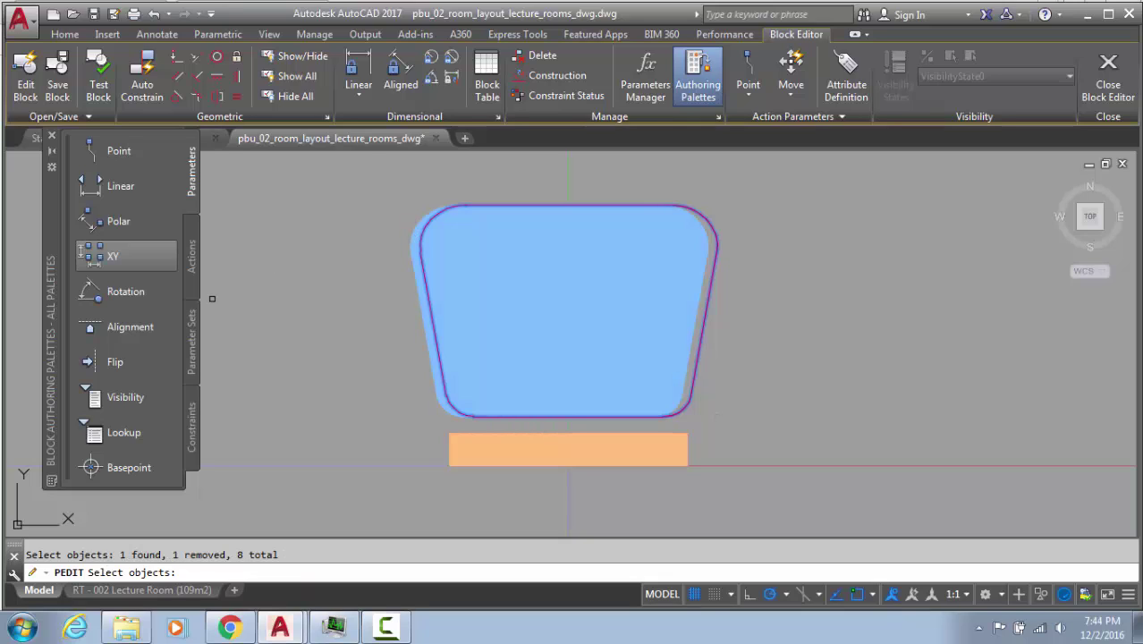
pyautogui.press('Return')
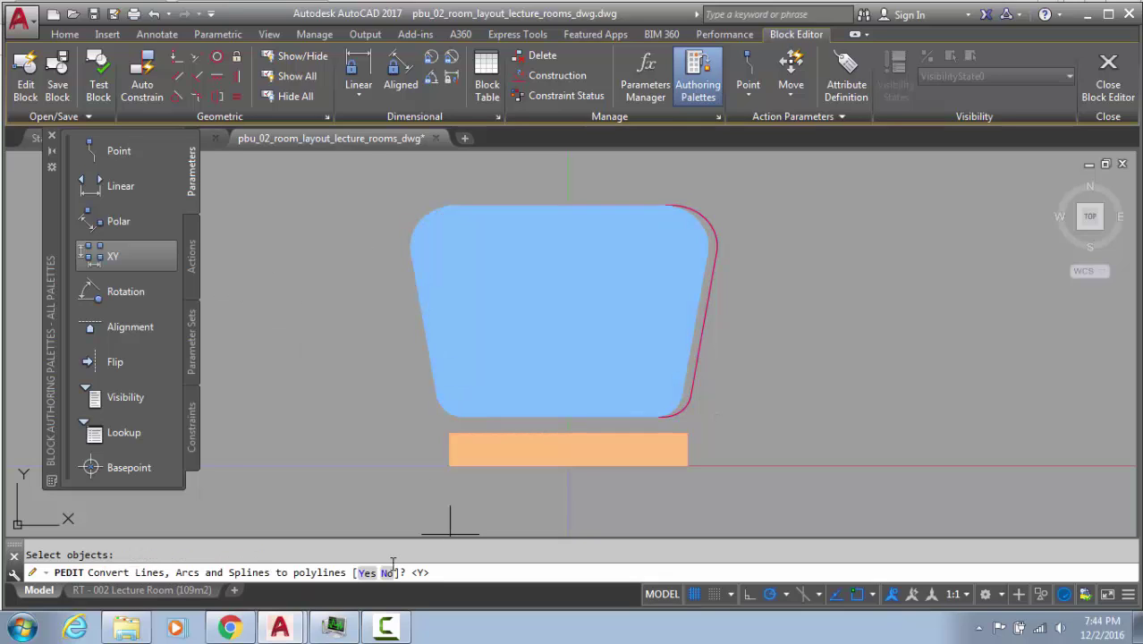
pyautogui.click(367, 573)
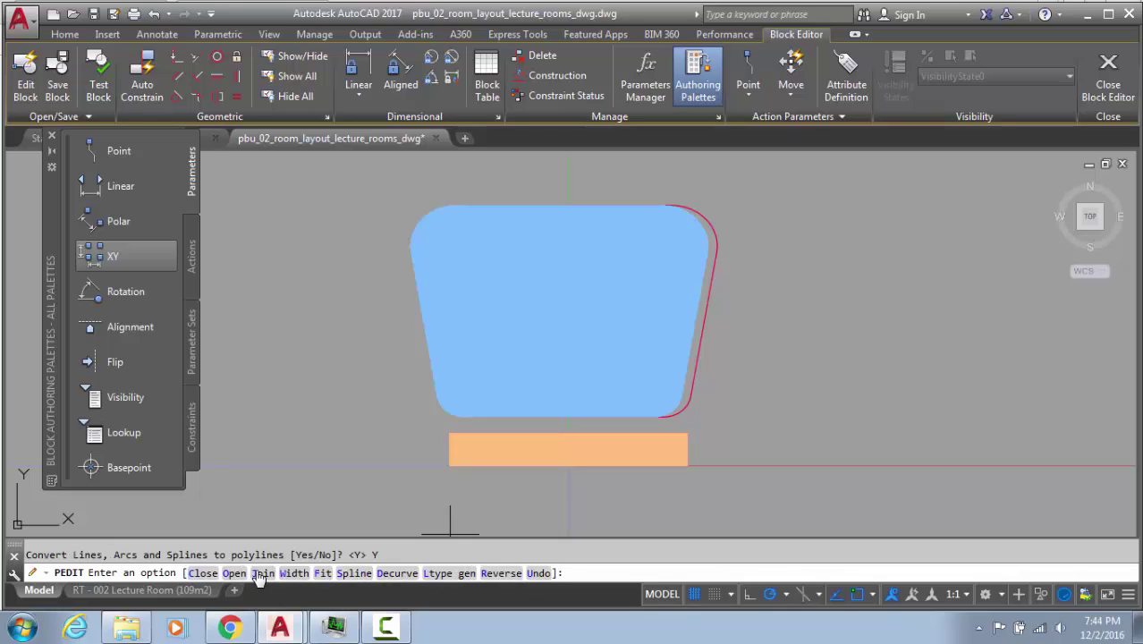
pyautogui.click(262, 573)
pyautogui.press('Return')
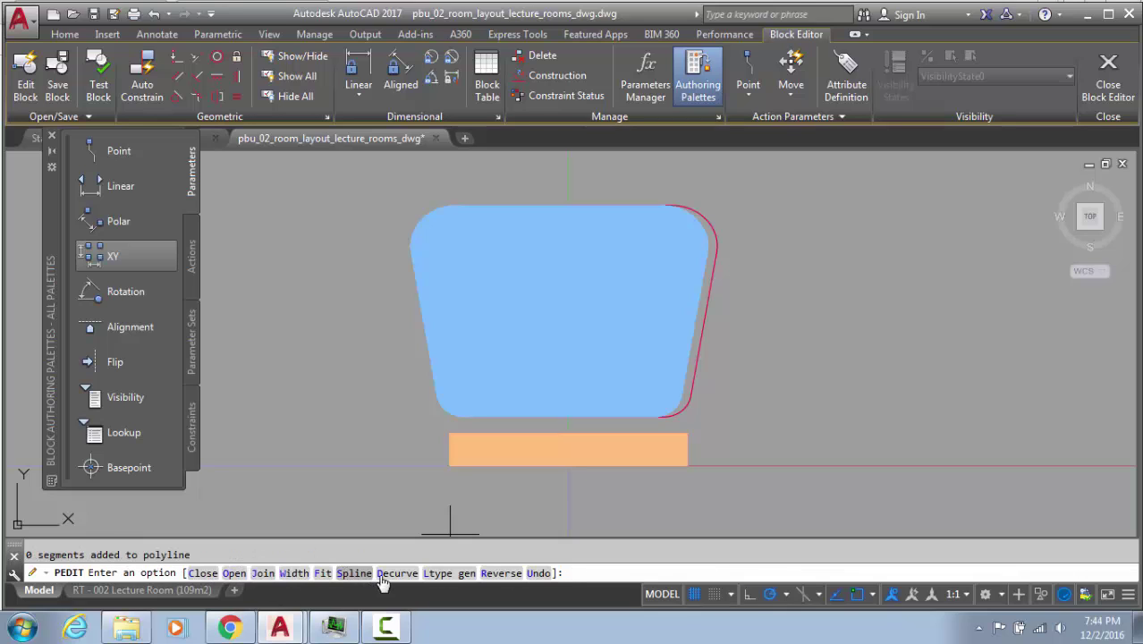
pyautogui.press('Return')
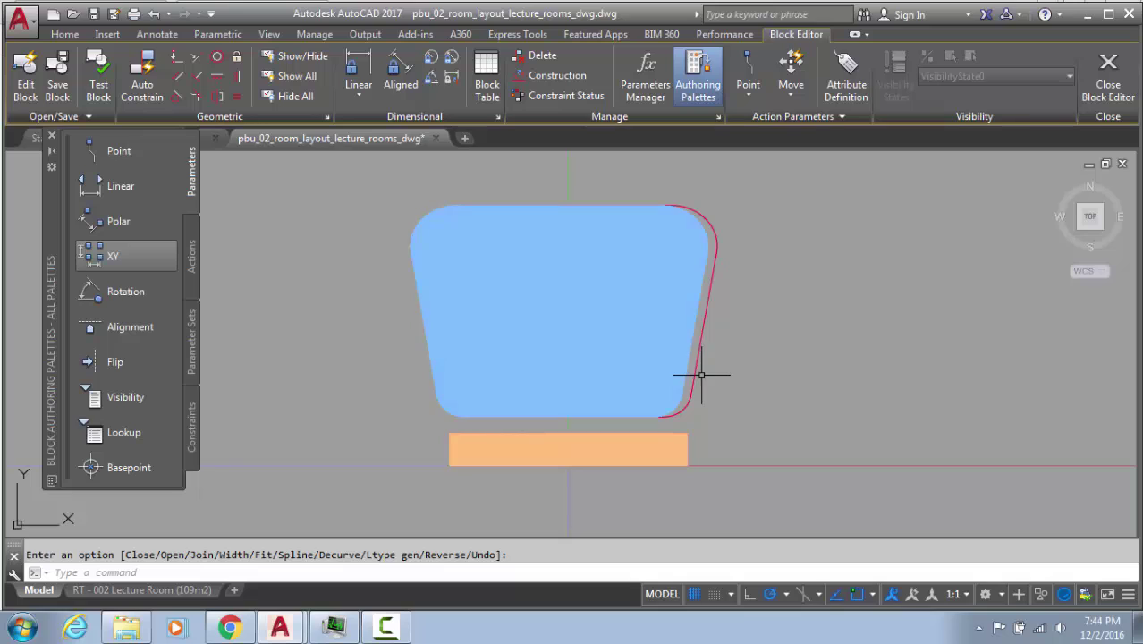
# Join all outline pieces with PEDIT Multiple using a gap tolerance of 0.01
pyautogui.click(677, 407)
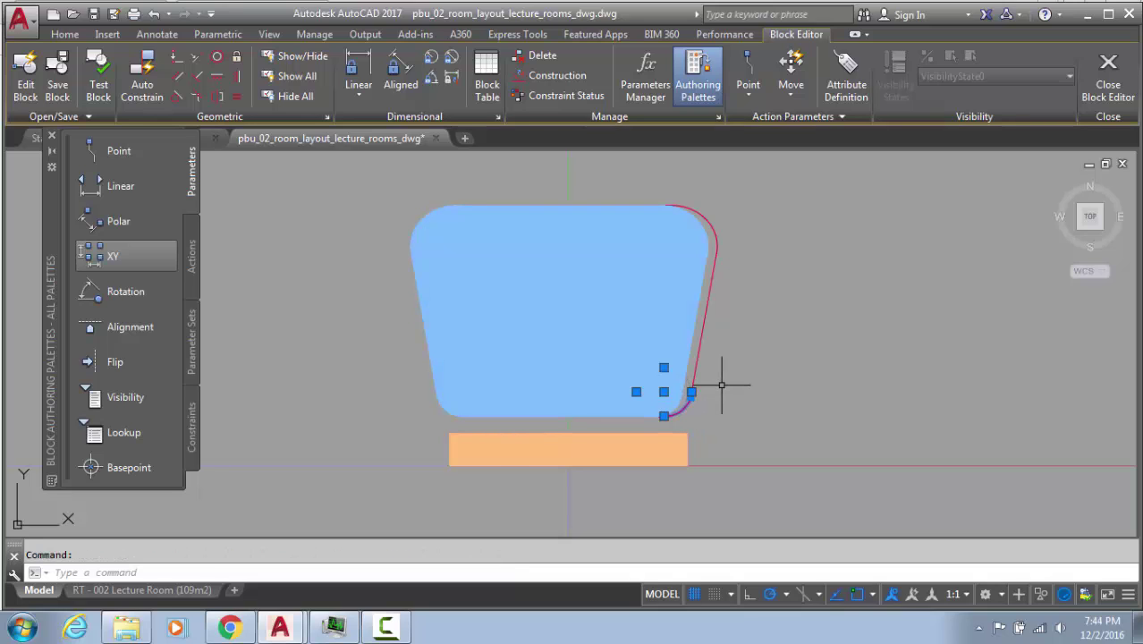
pyautogui.write('pe')
pyautogui.press('Return')
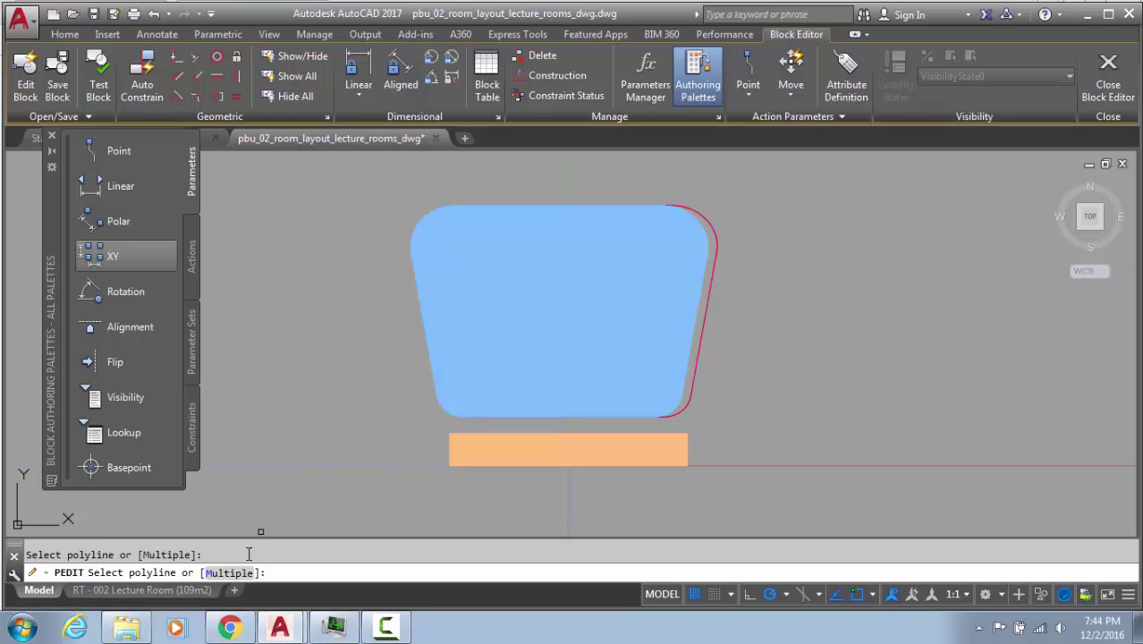
pyautogui.press('Return')
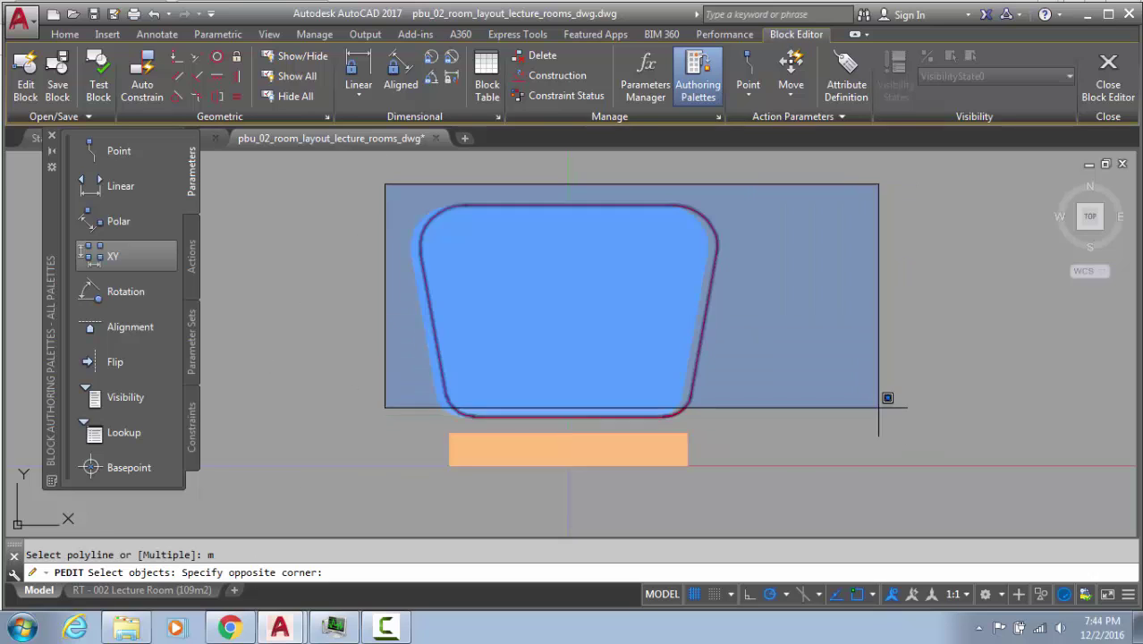
pyautogui.click(849, 423)
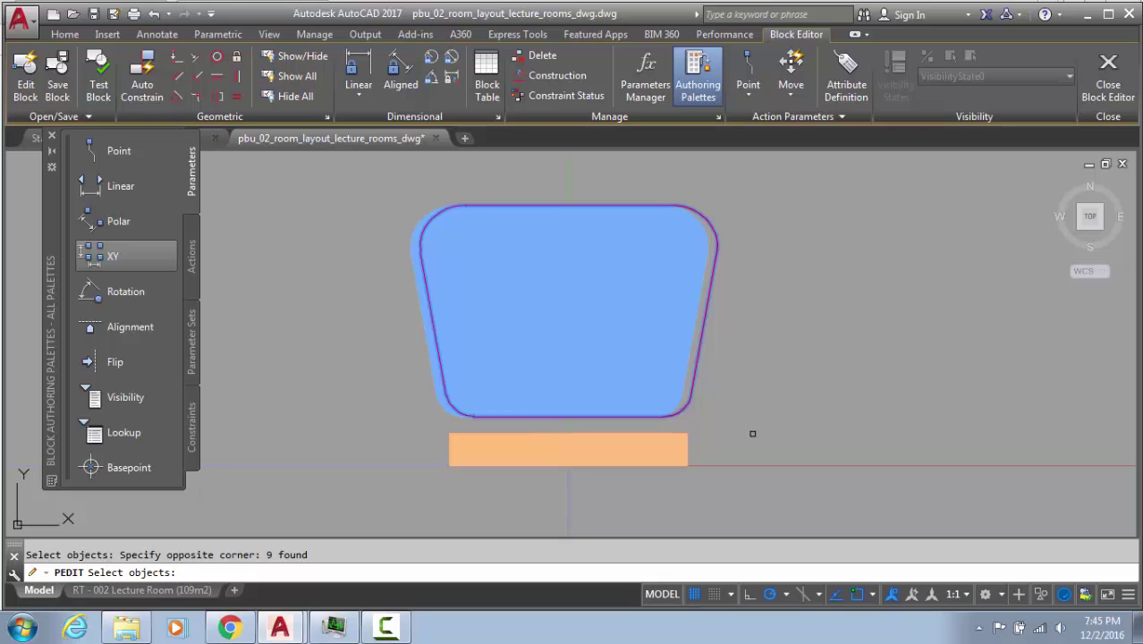
pyautogui.press('Return')
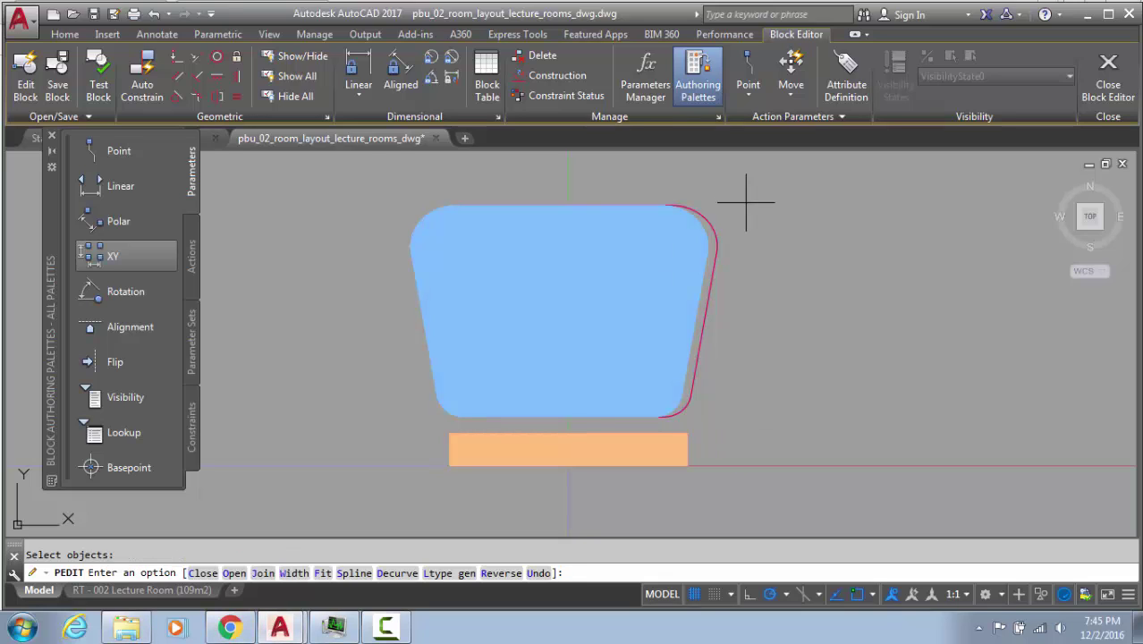
pyautogui.click(263, 570)
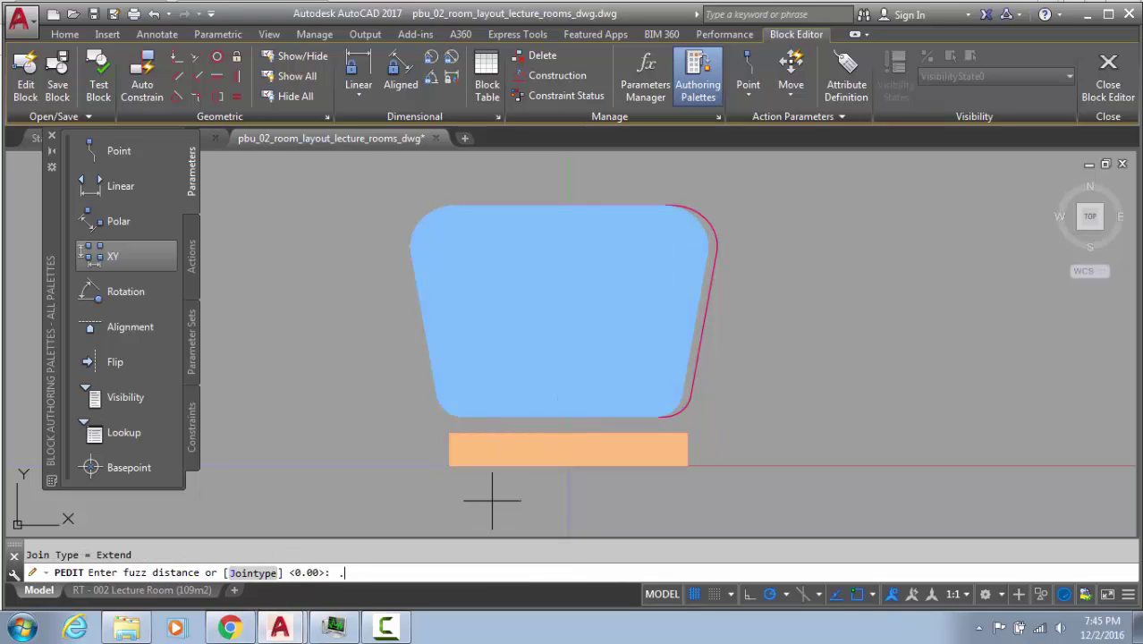
pyautogui.write('.01')
pyautogui.press('Return')
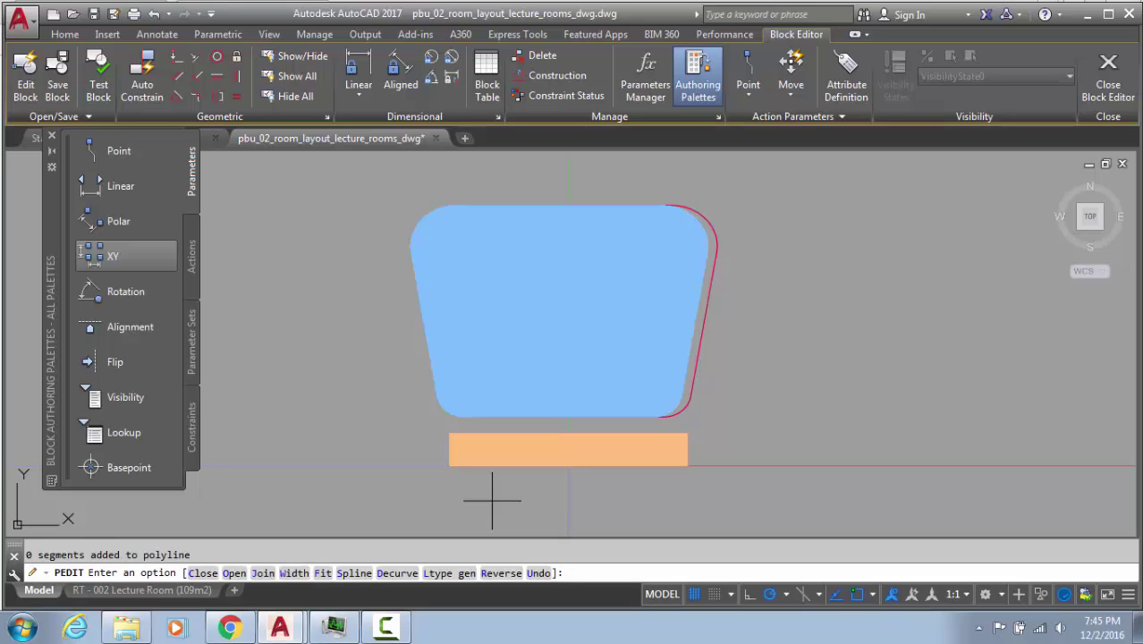
pyautogui.press('Return')
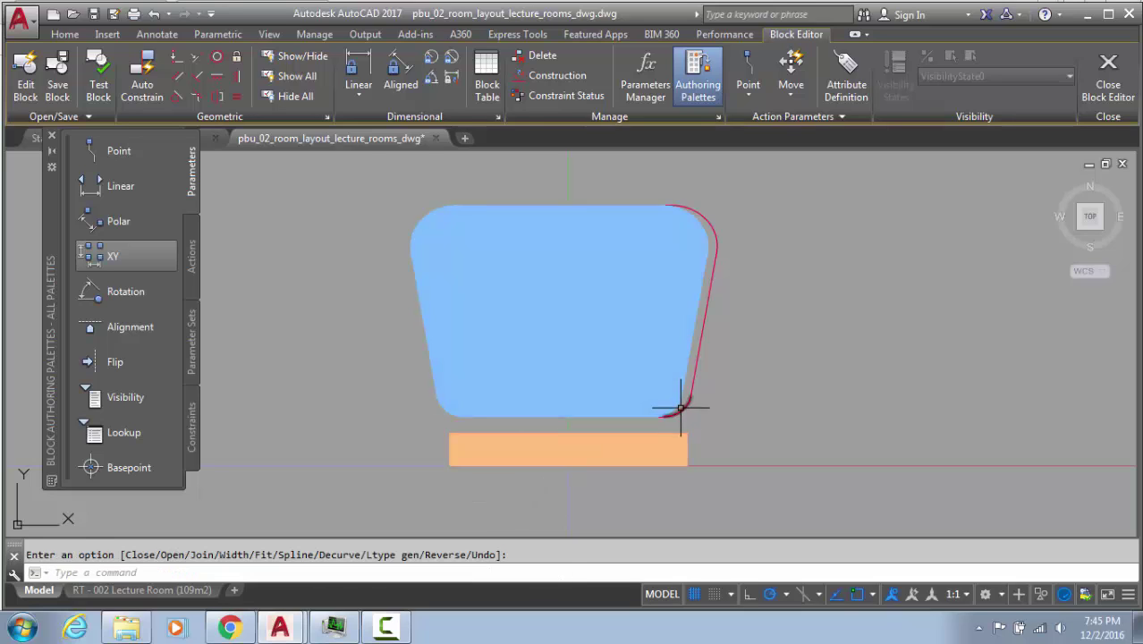
# Select the red outline and zoom in on its lower-right corner to inspect it
pyautogui.click(681, 412)
pyautogui.click(697, 383)
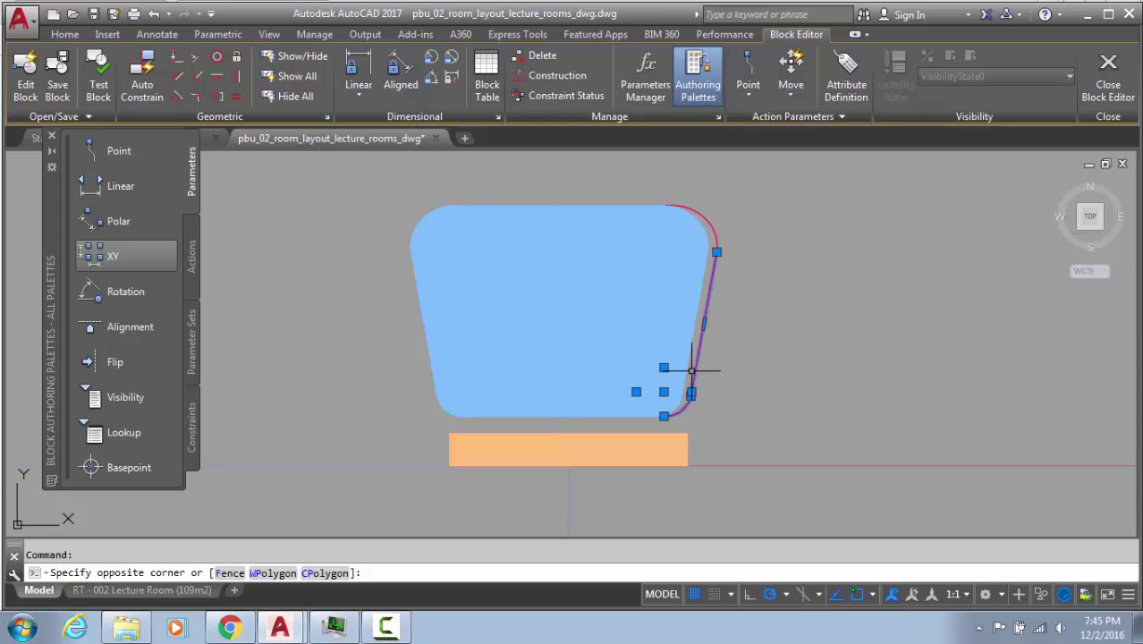
pyautogui.click(690, 369)
pyautogui.scroll(4, 688, 369)
pyautogui.scroll(2, 687, 517)
pyautogui.moveTo(694, 488)
pyautogui.mouseDown(button='middle')
pyautogui.moveTo(677, 159)
pyautogui.moveTo(676, 416)
pyautogui.moveTo(717, 427)
pyautogui.mouseUp(button='middle')
pyautogui.scroll(1, 752, 211)
pyautogui.scroll(1, 752, 211)
pyautogui.scroll(1, 714, 447)
pyautogui.scroll(2, 709, 396)
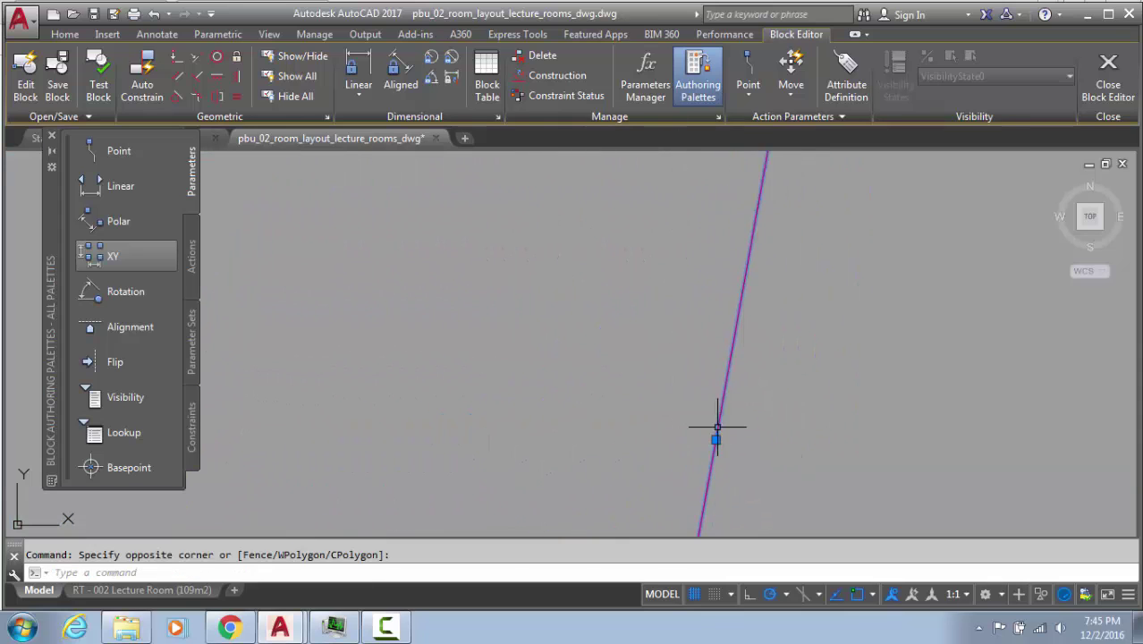
pyautogui.press('Escape')
pyautogui.scroll(1, 716, 466)
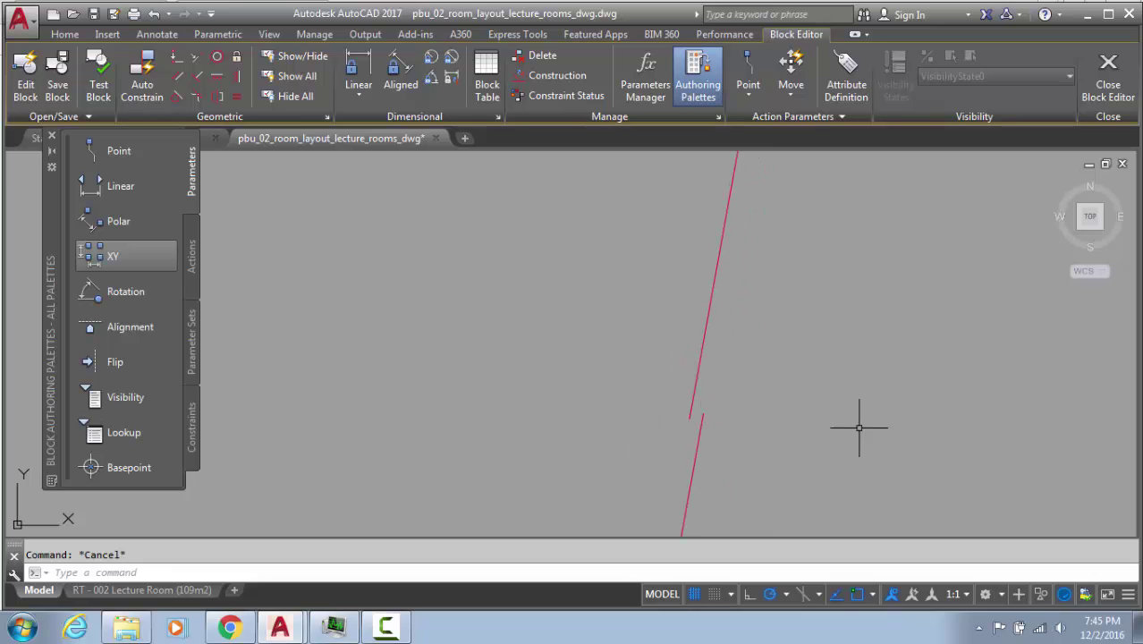
pyautogui.scroll(1, 787, 430)
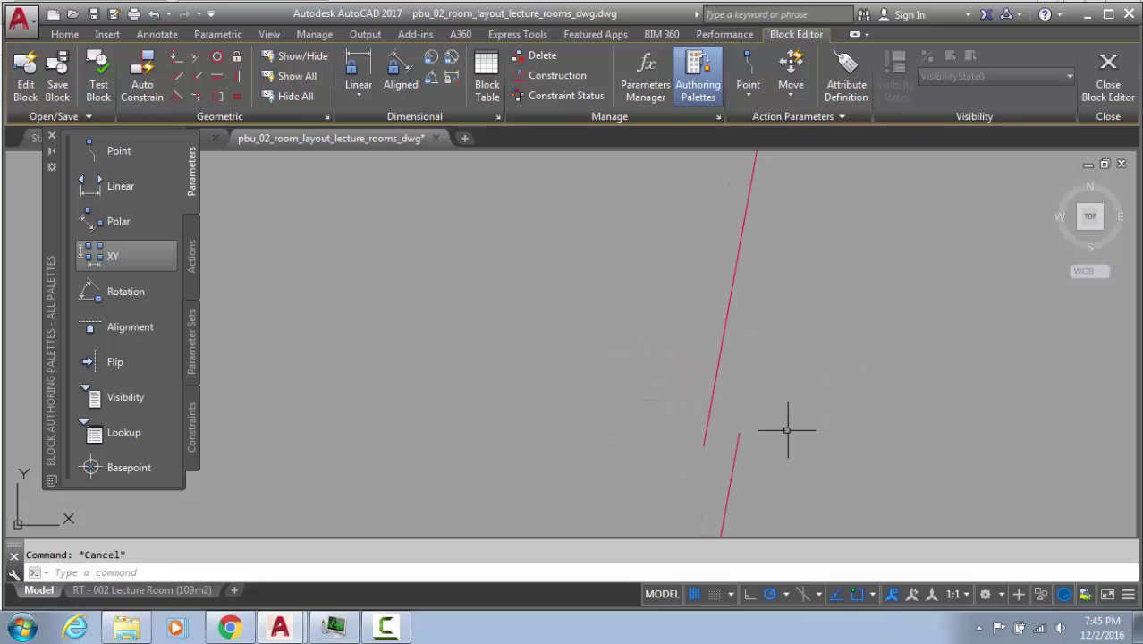
# Select the upper red line and start moving it from its end point, then cancel
pyautogui.click(771, 373)
pyautogui.click(663, 429)
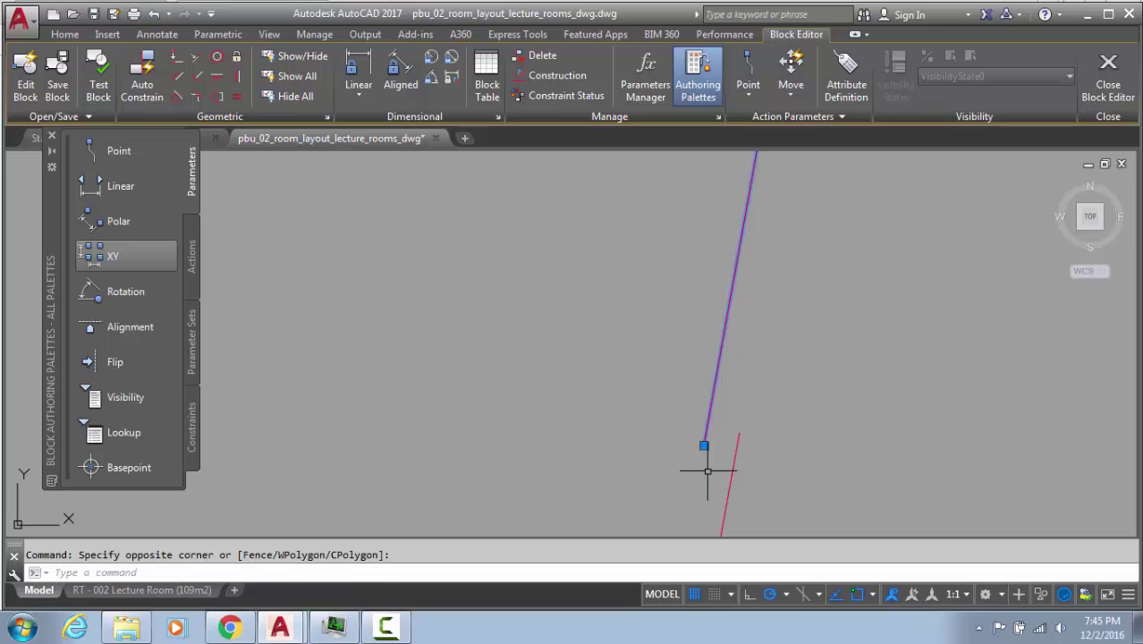
pyautogui.write('m')
pyautogui.press('Return')
pyautogui.click(704, 445)
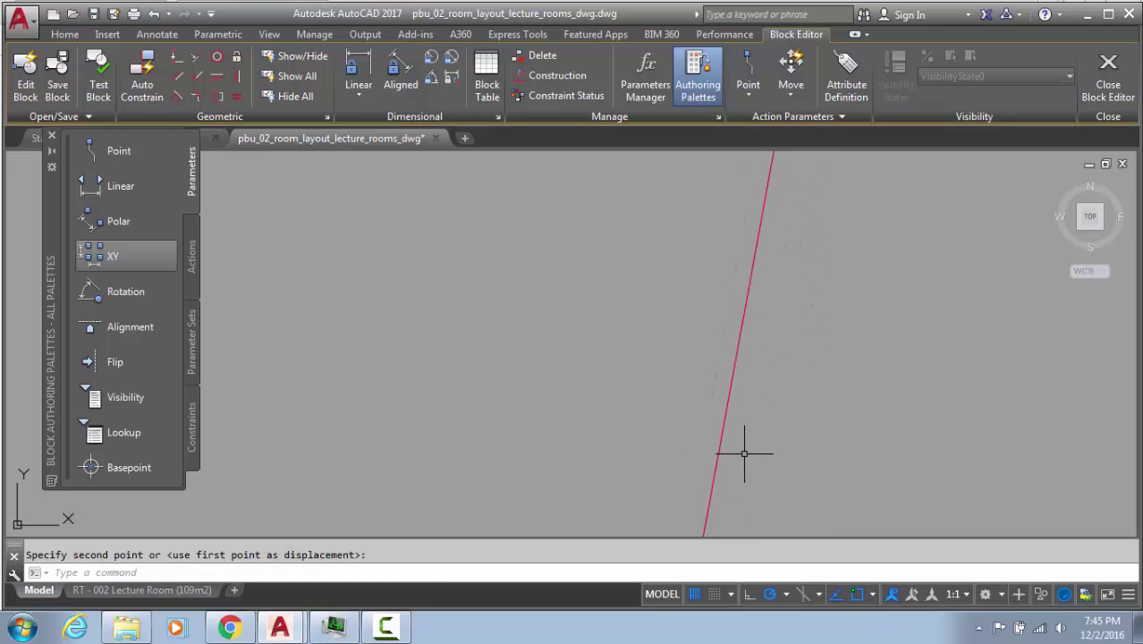
pyautogui.scroll(-6, 773, 349)
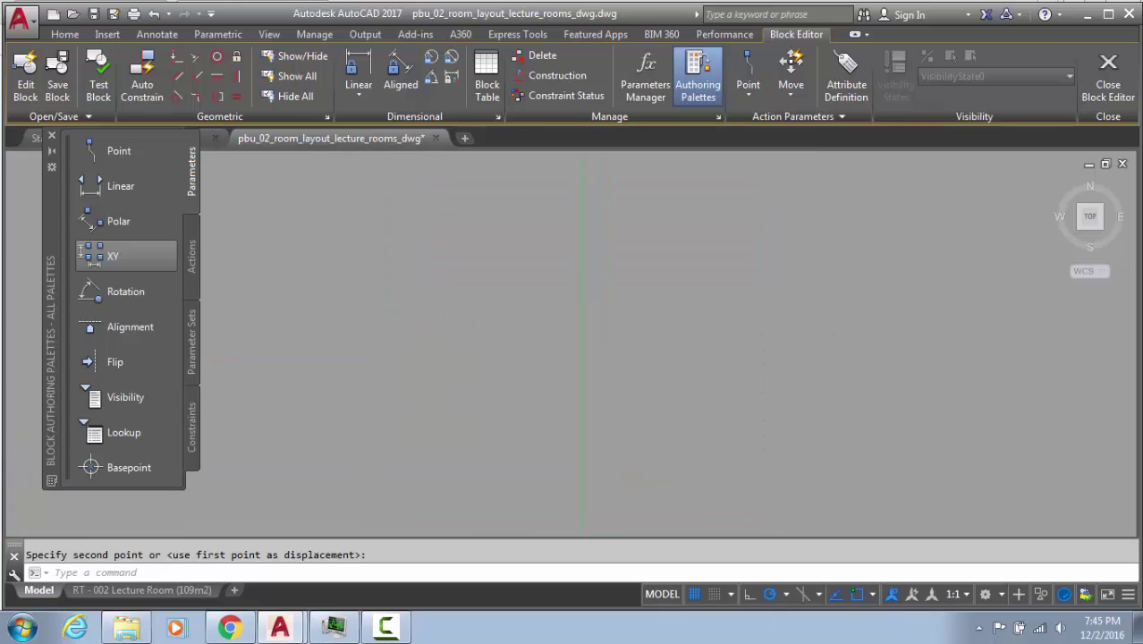
pyautogui.scroll(2, 688, 200)
pyautogui.scroll(7, 750, 454)
pyautogui.moveTo(752, 479); pyautogui.dragTo(875, 161, button='middle')
pyautogui.scroll(-2, 856, 255)
pyautogui.moveTo(856, 257); pyautogui.dragTo(800, 367, button='middle')
pyautogui.scroll(-3, 814, 286)
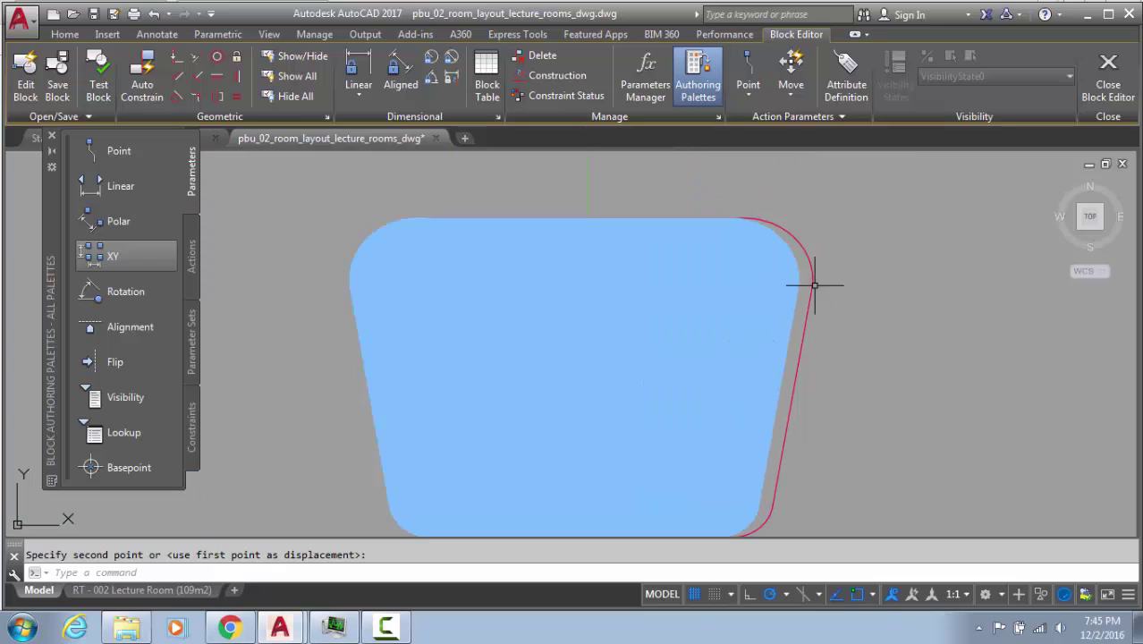
pyautogui.press('Escape')
# Try filleting the upper-right arc with the adjacent edge, then abandon the fillet
pyautogui.write('f')
pyautogui.press('Return')
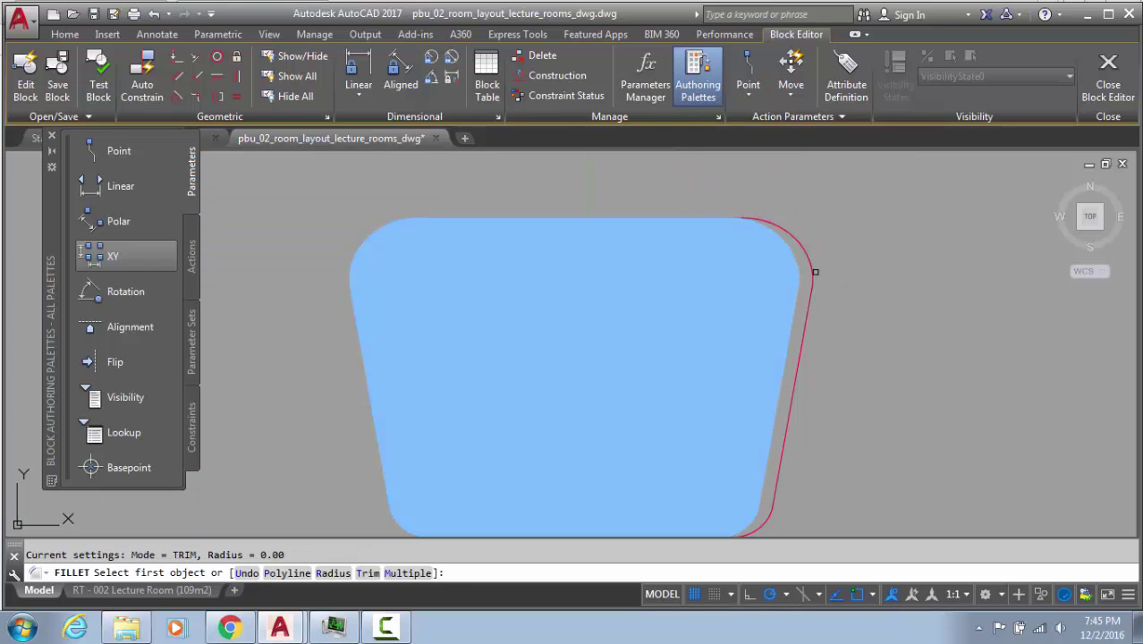
pyautogui.click(815, 271)
pyautogui.click(811, 269)
pyautogui.press('Escape')
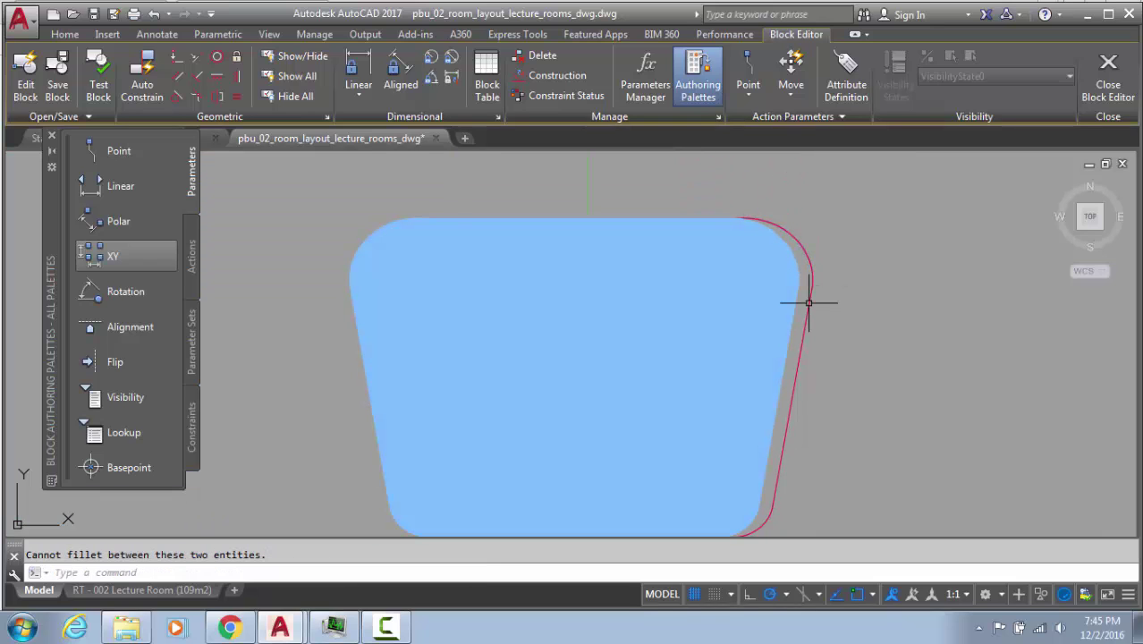
# Inspect the red right-side line closely, then undo the last outline edit
pyautogui.click(809, 298)
pyautogui.scroll(5, 809, 301)
pyautogui.scroll(5, 818, 303)
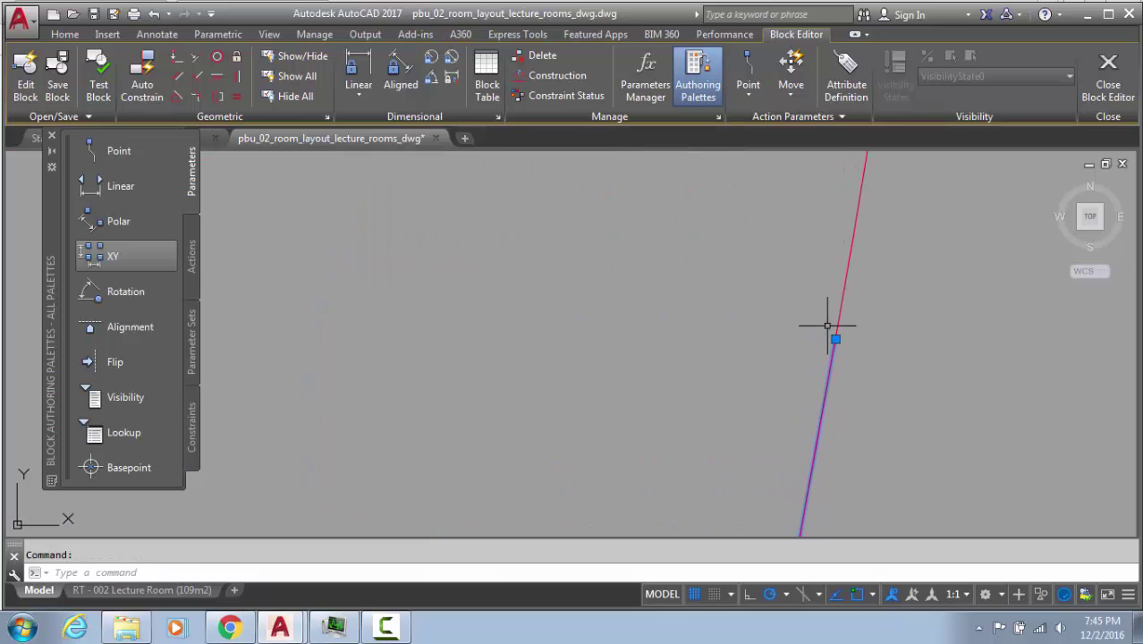
pyautogui.scroll(4, 836, 337)
pyautogui.scroll(5, 841, 372)
pyautogui.scroll(5, 766, 242)
pyautogui.scroll(3, 964, 255)
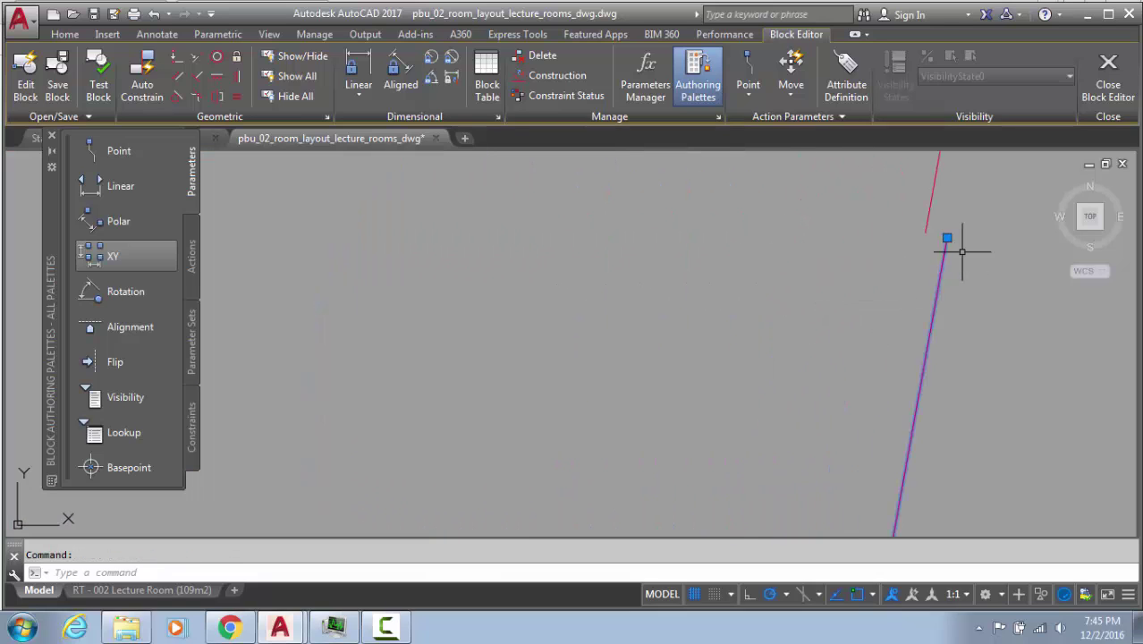
pyautogui.scroll(4, 785, 225)
pyautogui.press('Escape')
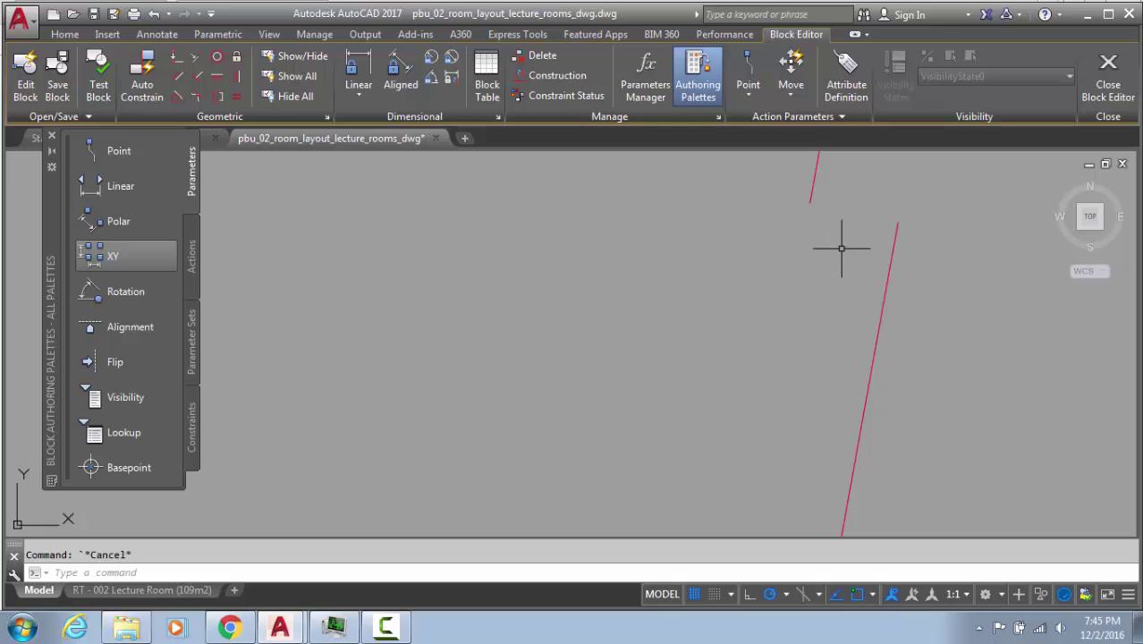
pyautogui.scroll(-5, 841, 248)
pyautogui.scroll(8, 841, 248)
pyautogui.hotkey('ctrl', 'z')
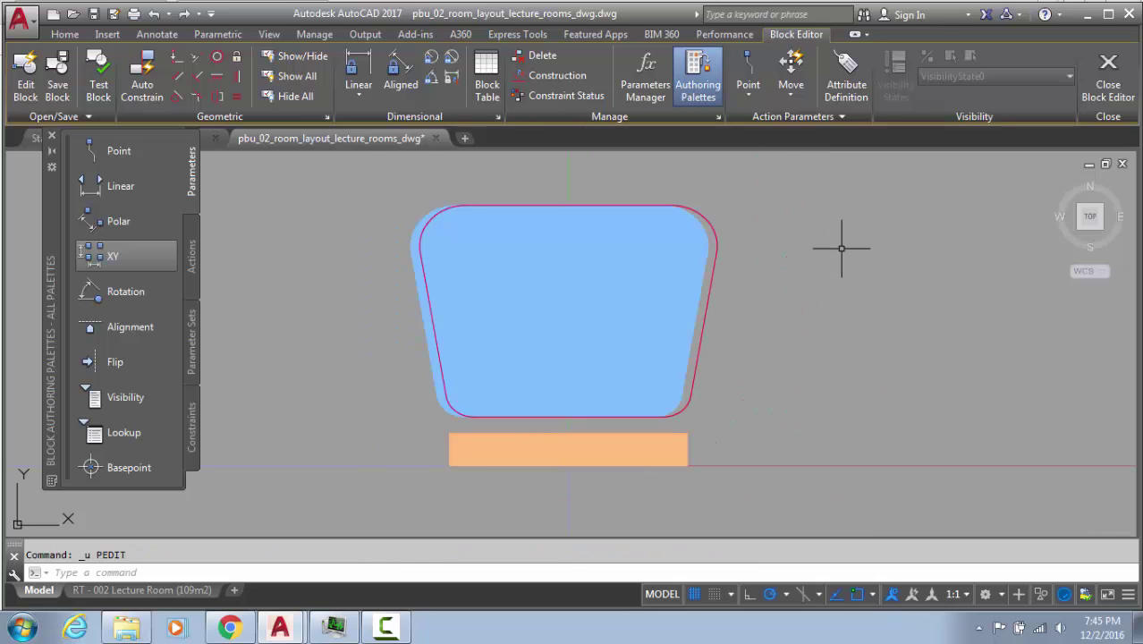
# Select the blue seat fill and start a move, then cancel it
pyautogui.click(730, 282)
pyautogui.click(666, 247)
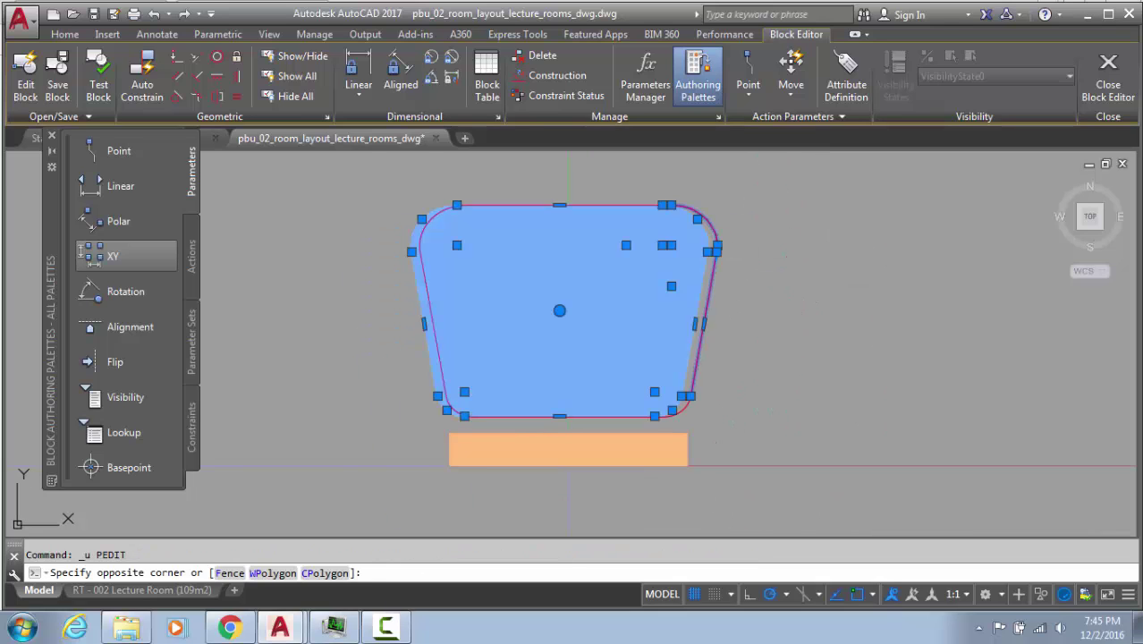
pyautogui.press('Escape')
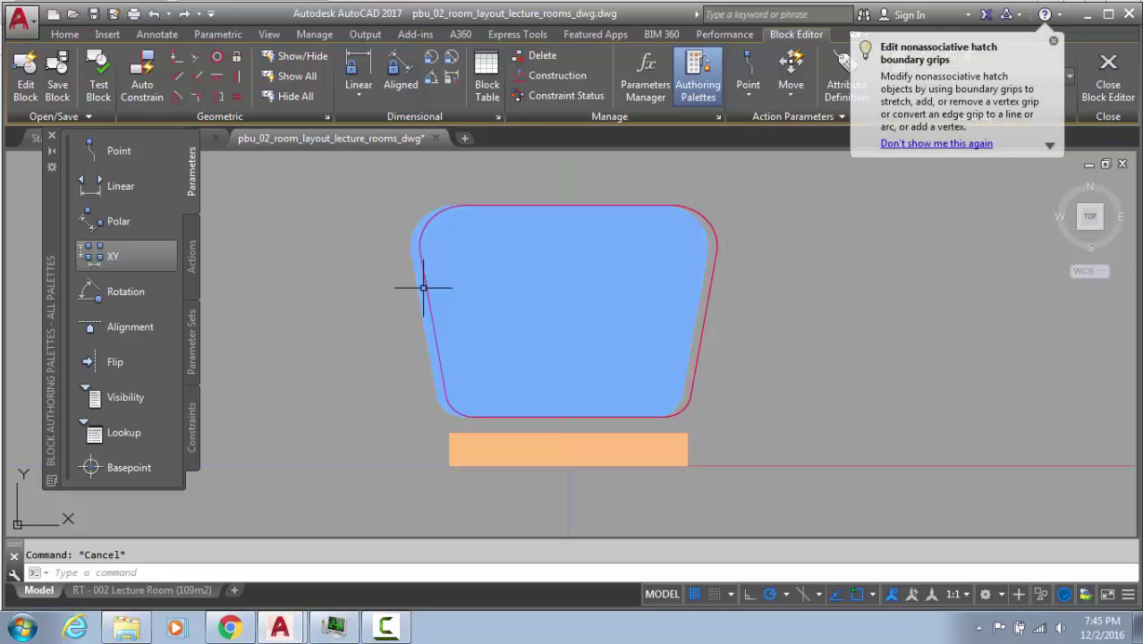
pyautogui.click(430, 283)
pyautogui.click(416, 288)
pyautogui.write('m')
pyautogui.press('Return')
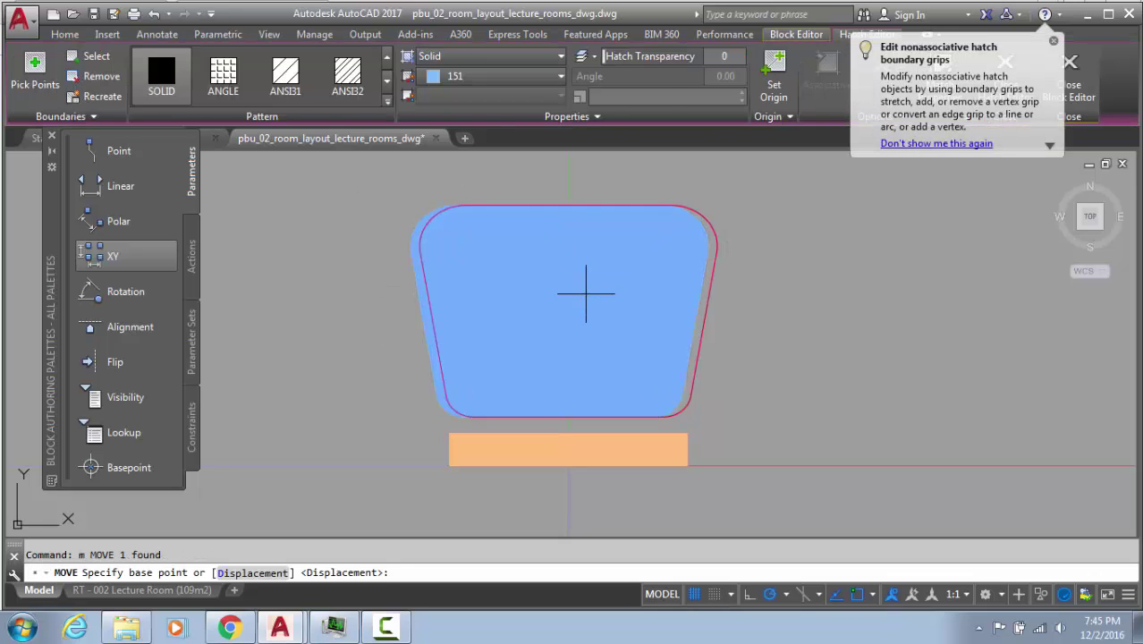
pyautogui.scroll(3, 436, 177)
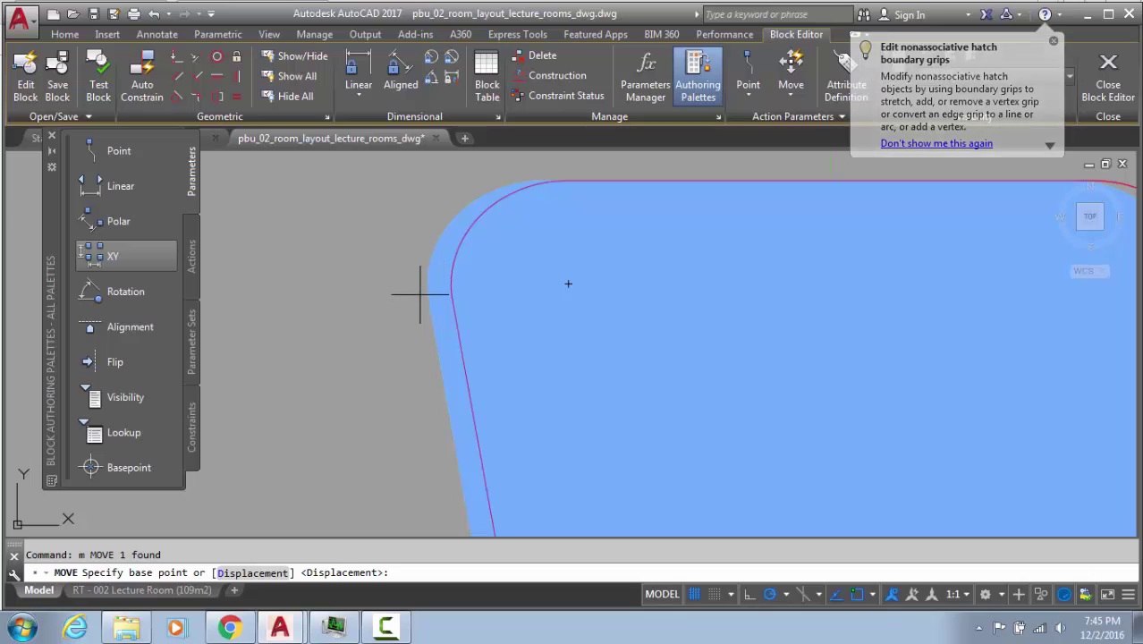
pyautogui.scroll(-5, 437, 288)
pyautogui.press('Escape')
# Move the blue seat fill to the right of the outline and zoom back to the empty outline
pyautogui.click(441, 311)
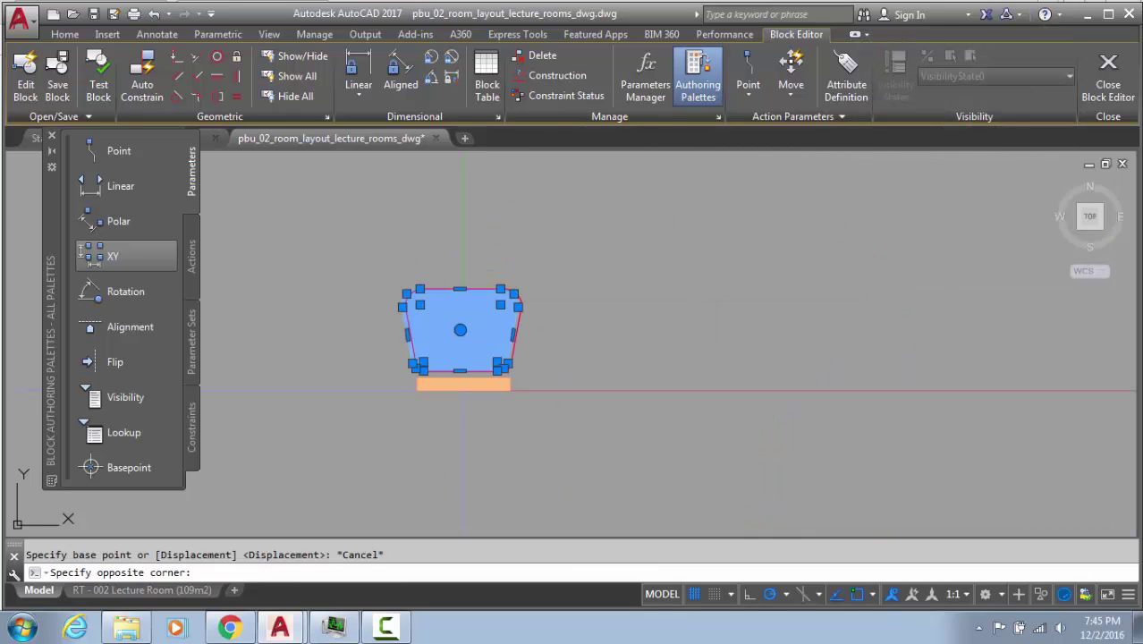
pyautogui.write('m')
pyautogui.press('Return')
pyautogui.click(317, 385)
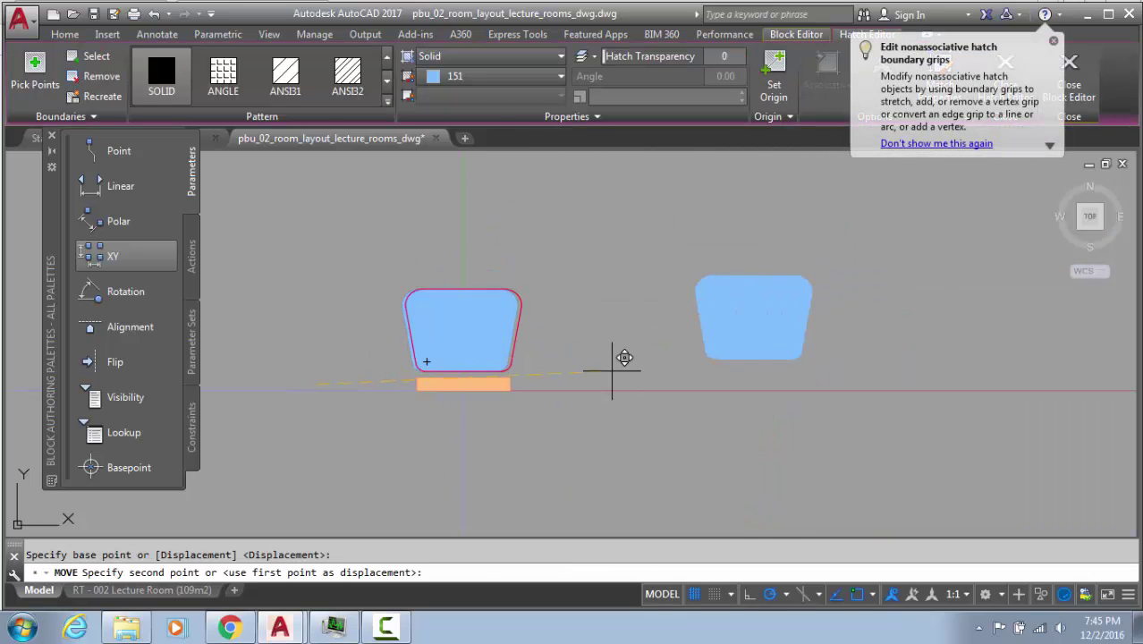
pyautogui.click(617, 362)
pyautogui.press('Escape')
pyautogui.scroll(3, 485, 319)
pyautogui.moveTo(485, 320); pyautogui.dragTo(728, 339, button='middle')
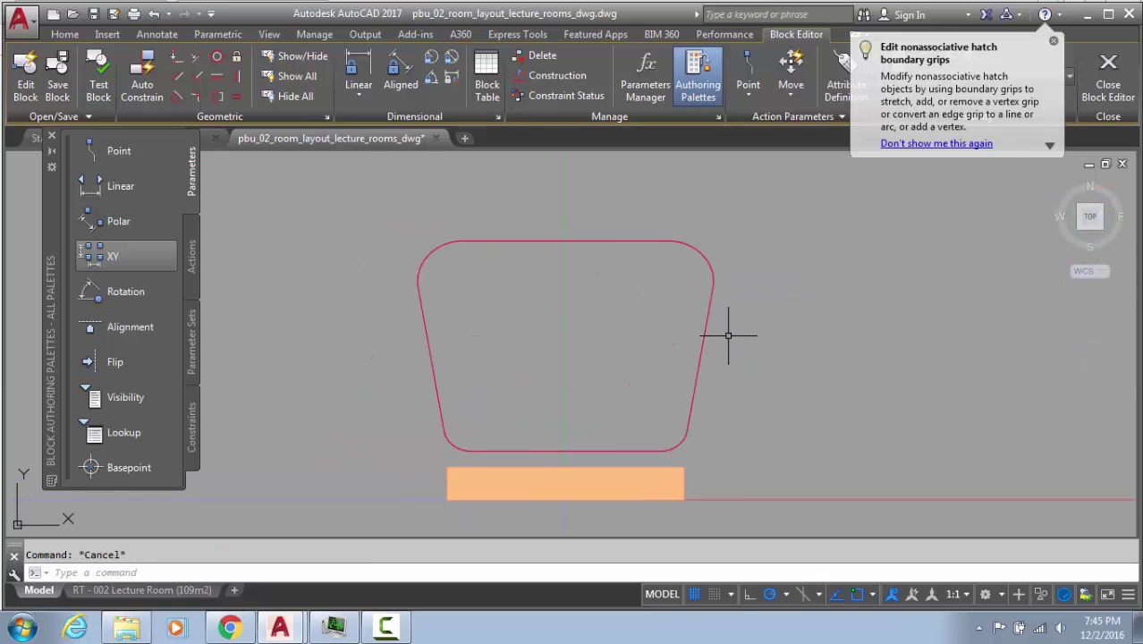
# Select the outline's top-left arc pieces and JOIN them into one spline
pyautogui.write('pl')
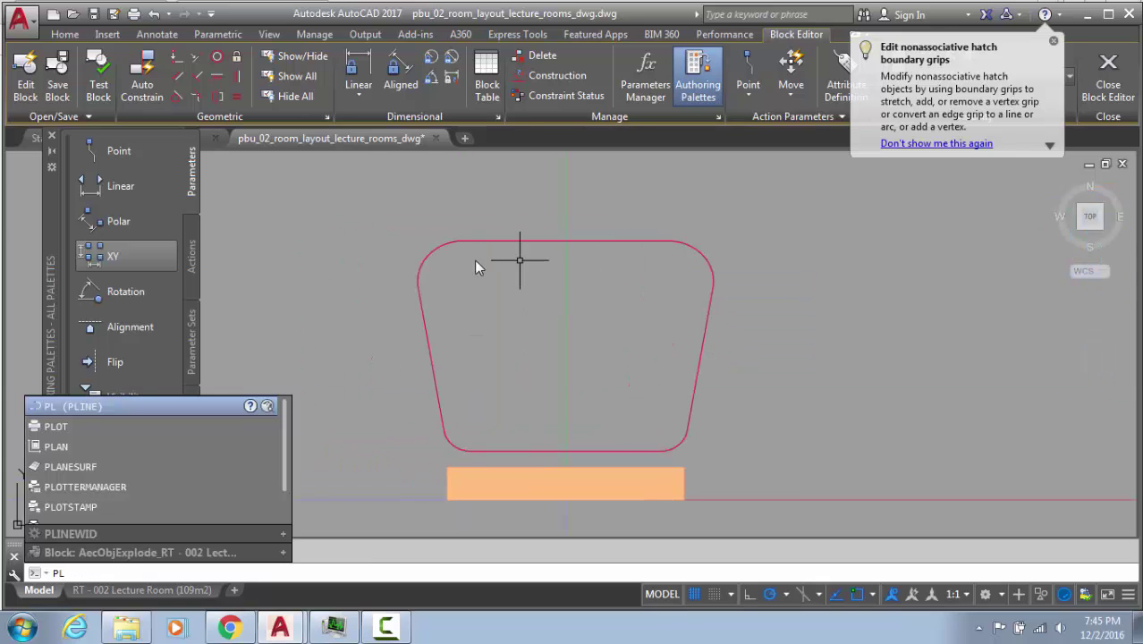
pyautogui.press('Escape')
pyautogui.scroll(4, 462, 242)
pyautogui.click(711, 251)
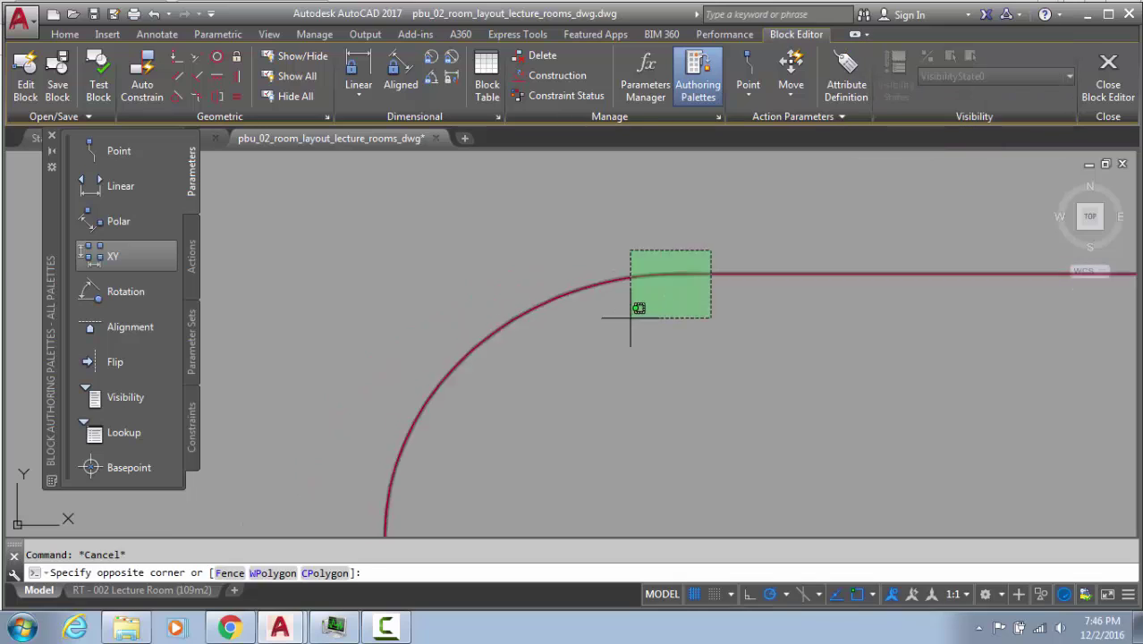
pyautogui.click(630, 318)
pyautogui.scroll(6, 683, 273)
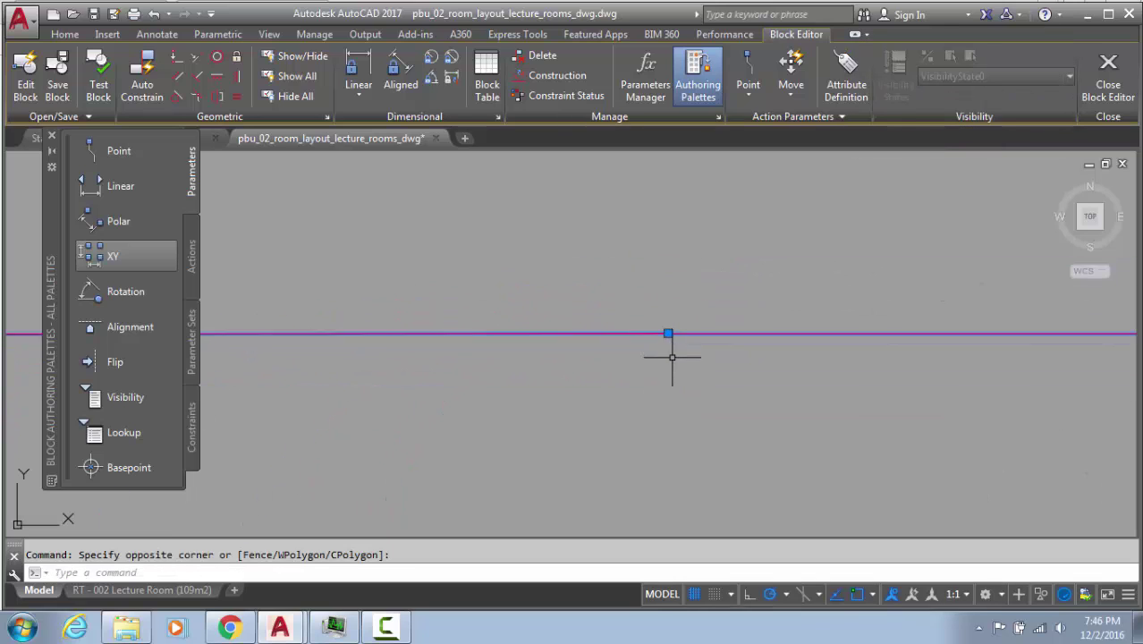
pyautogui.press('Escape')
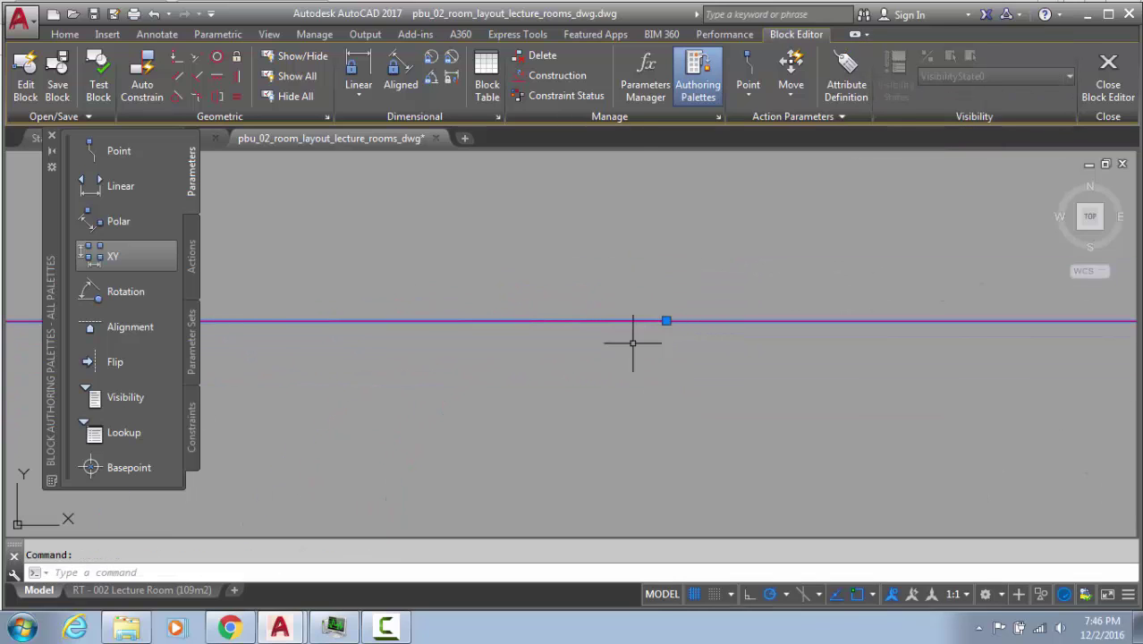
pyautogui.write('j')
pyautogui.press('Return')
# Try joining the left-side spline with the straight left edge segment
pyautogui.click(702, 320)
pyautogui.scroll(-5, 691, 250)
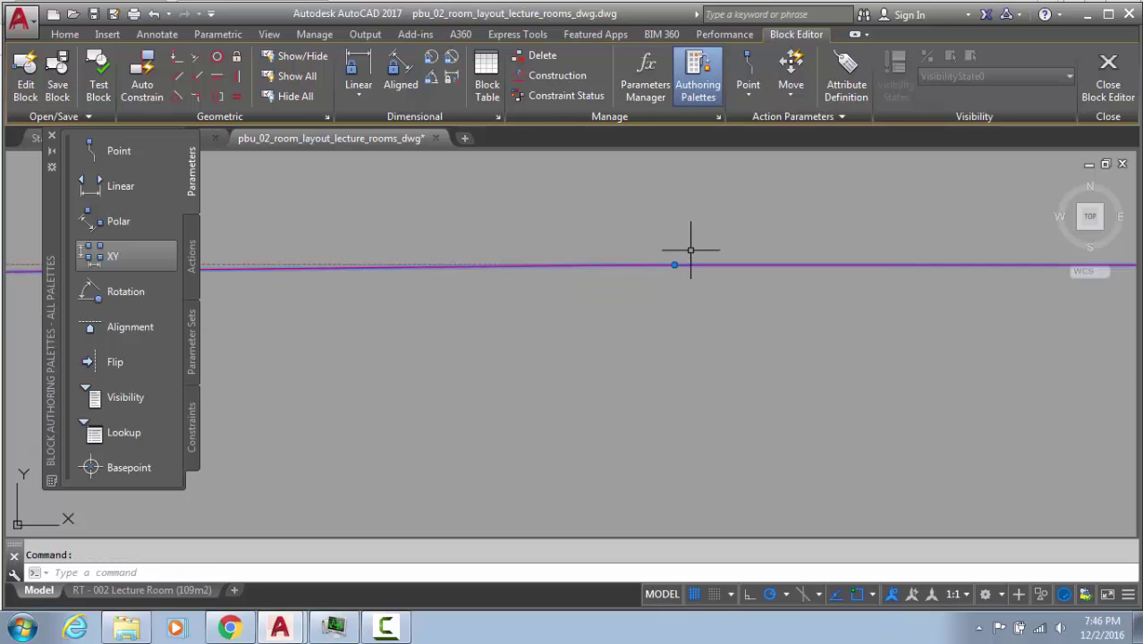
pyautogui.scroll(-6, 690, 250)
pyautogui.moveTo(694, 311)
pyautogui.mouseDown(button='middle')
pyautogui.moveTo(656, 235)
pyautogui.moveTo(680, 289)
pyautogui.mouseUp(button='middle')
pyautogui.press('Escape')
pyautogui.scroll(8, 644, 200)
pyautogui.click(658, 256)
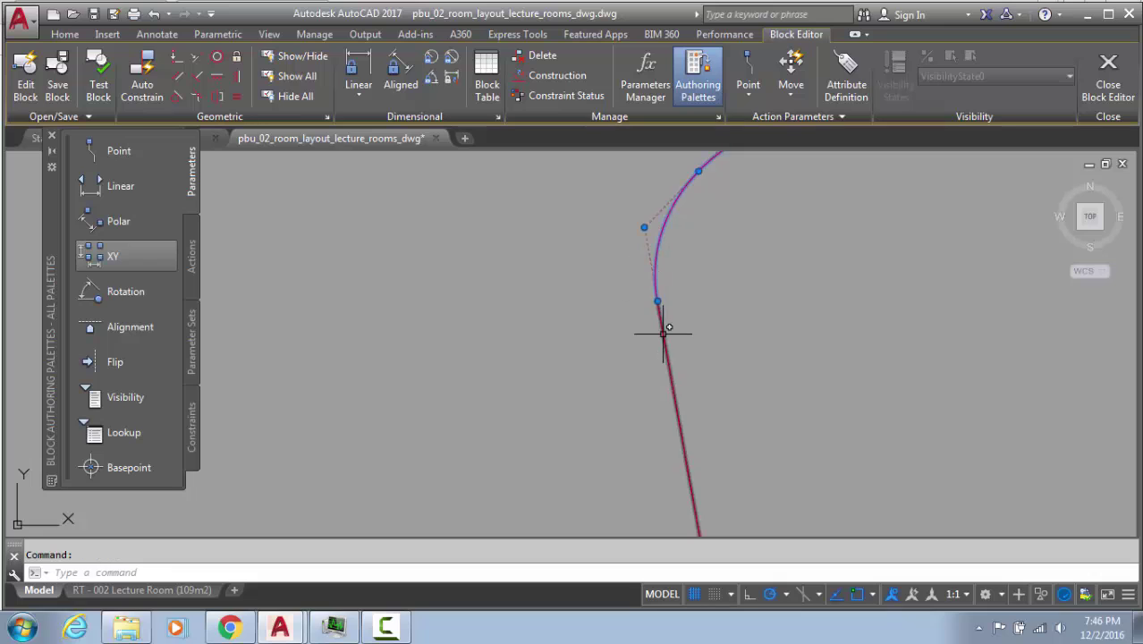
pyautogui.write('j')
pyautogui.press('Return')
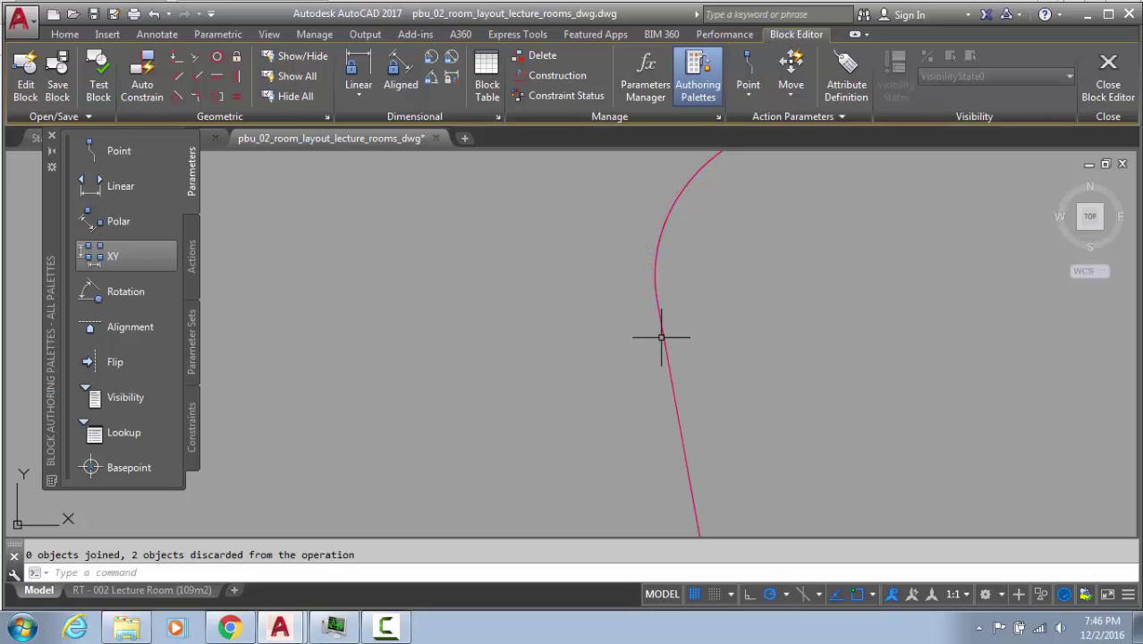
pyautogui.click(662, 337)
pyautogui.click(663, 276)
pyautogui.scroll(8, 655, 310)
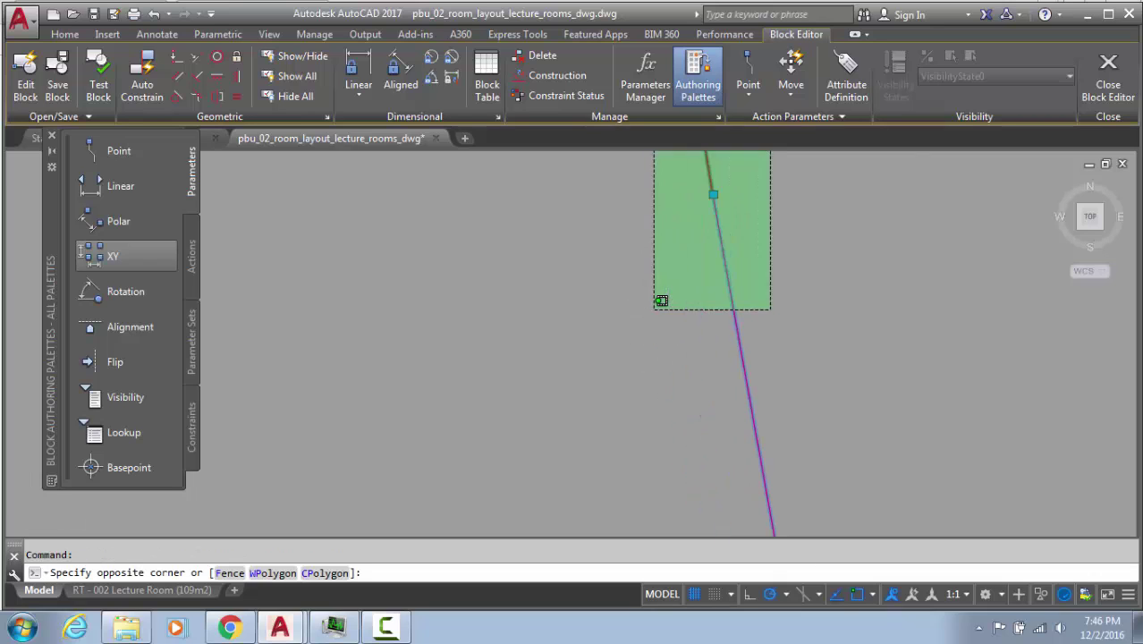
pyautogui.press('Escape')
# Bridge the gap in the left edge with a line and join the three pieces
pyautogui.moveTo(572, 179); pyautogui.dragTo(684, 259, button='middle')
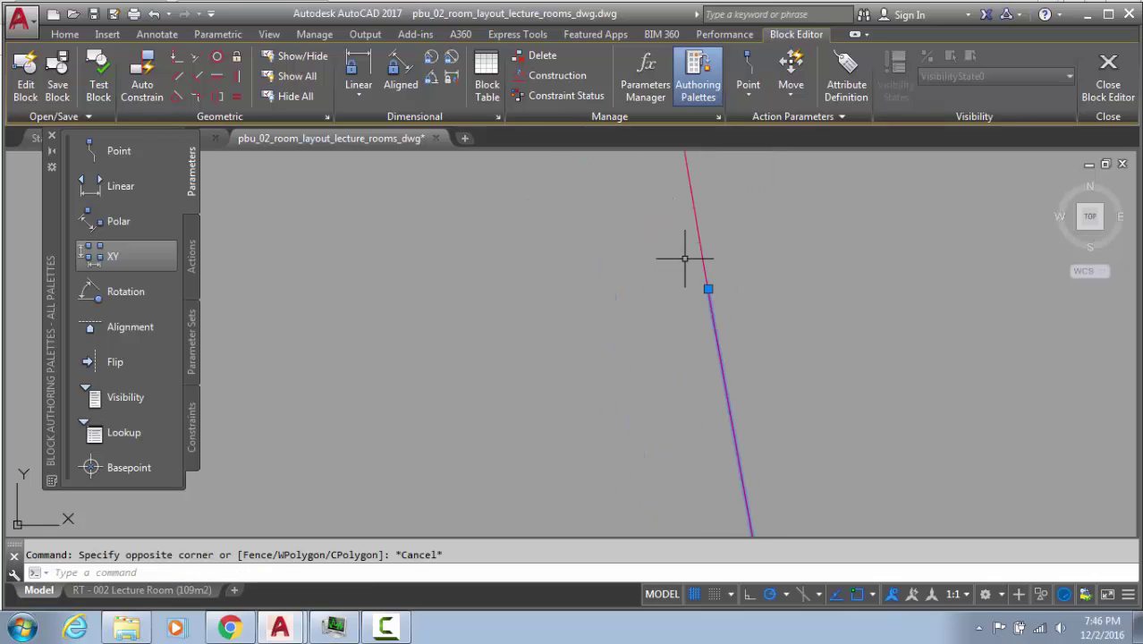
pyautogui.moveTo(729, 292); pyautogui.dragTo(685, 297, button='middle')
pyautogui.press('Escape')
pyautogui.scroll(4, 720, 249)
pyautogui.scroll(6, 685, 254)
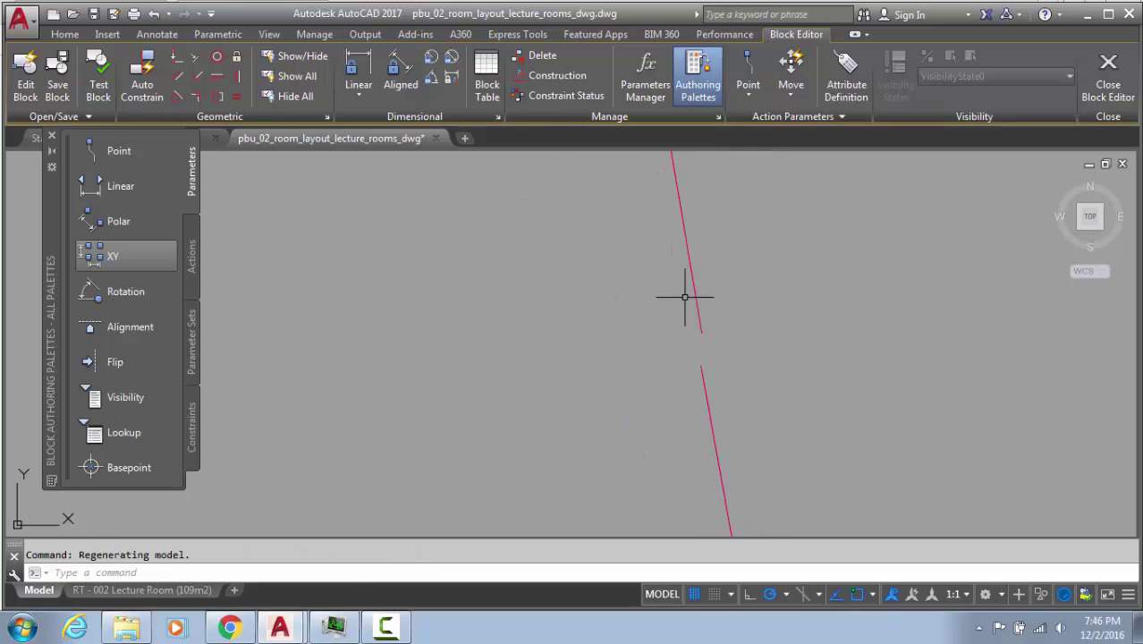
pyautogui.scroll(2, 684, 297)
pyautogui.write('l')
pyautogui.press('Return')
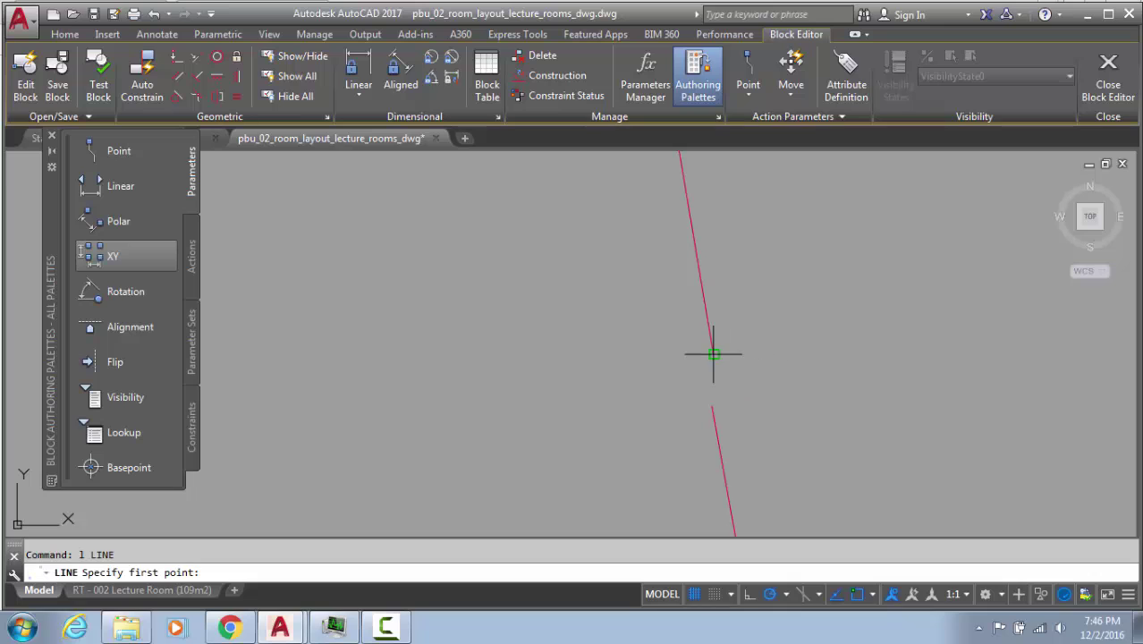
pyautogui.click(712, 353)
pyautogui.click(712, 407)
pyautogui.press('Escape')
pyautogui.click(712, 380)
pyautogui.click(663, 444)
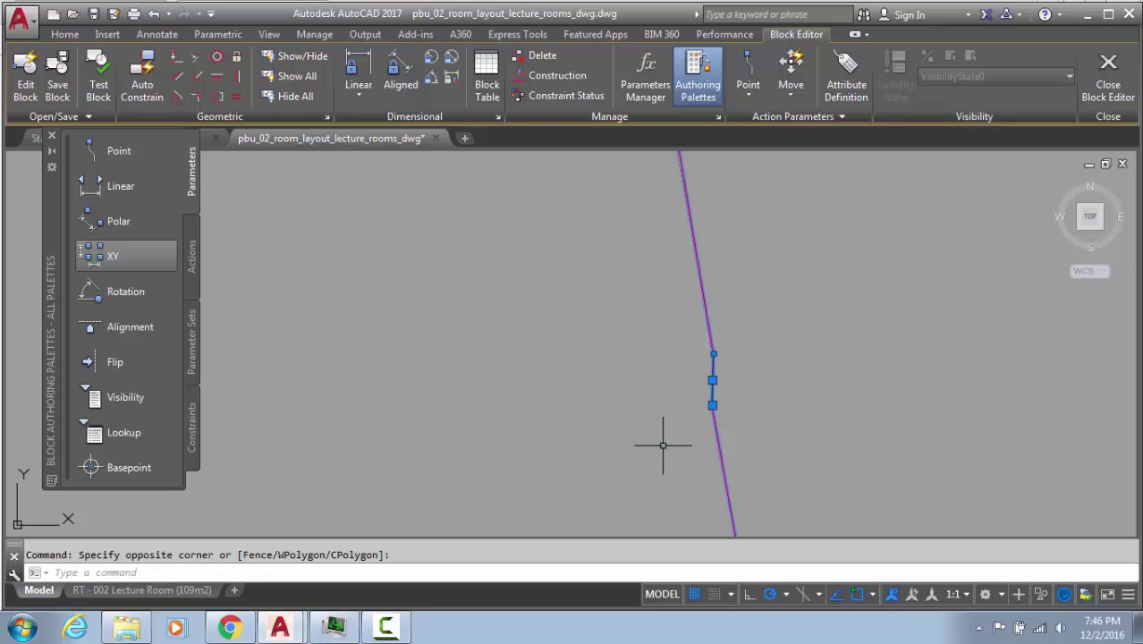
pyautogui.write('j')
pyautogui.press('Return')
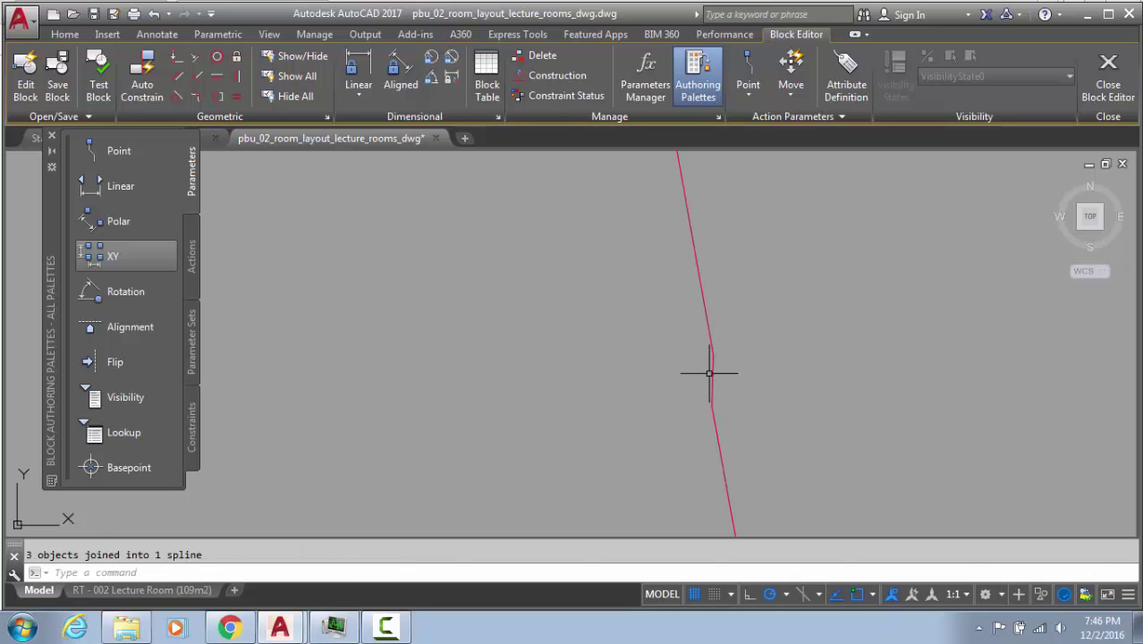
# Check the lower corner arc and trace the spline edge down to its loose end
pyautogui.scroll(-5, 679, 364)
pyautogui.scroll(-8, 675, 337)
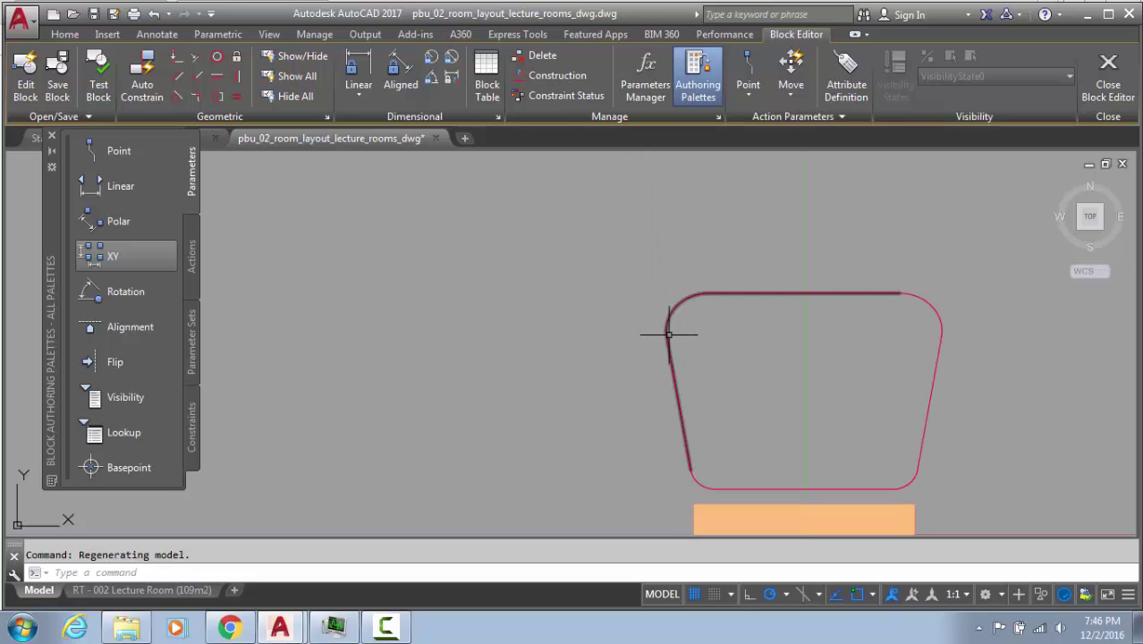
pyautogui.scroll(8, 680, 372)
pyautogui.scroll(5, 622, 274)
pyautogui.click(688, 170)
pyautogui.click(602, 242)
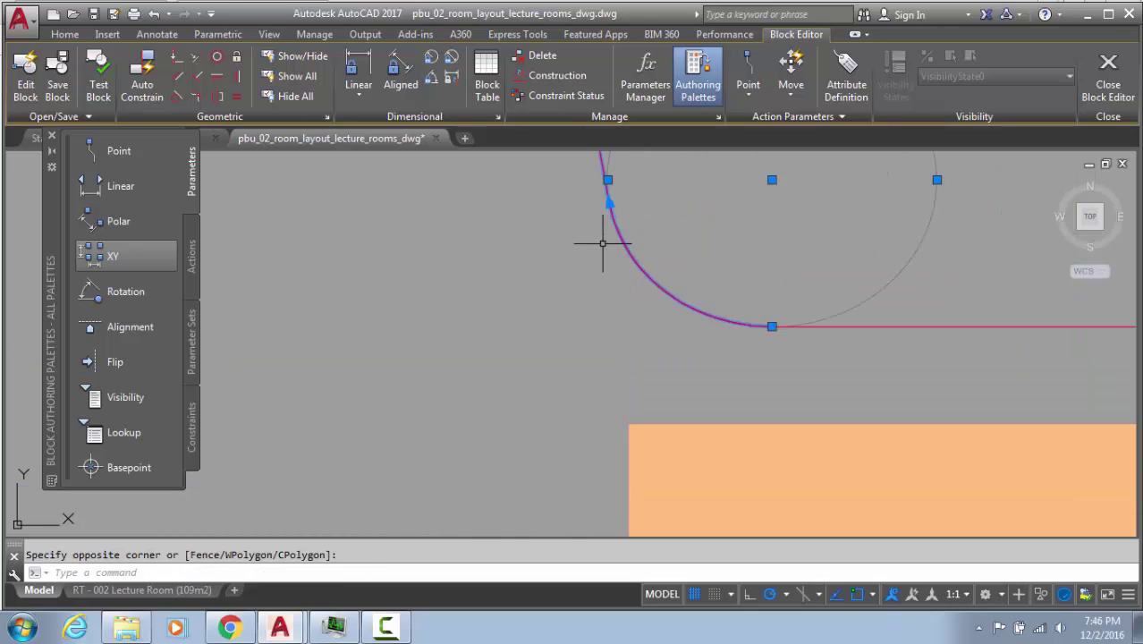
pyautogui.moveTo(601, 243); pyautogui.dragTo(739, 489, button='middle')
pyautogui.press('Escape')
pyautogui.scroll(-2, 772, 466)
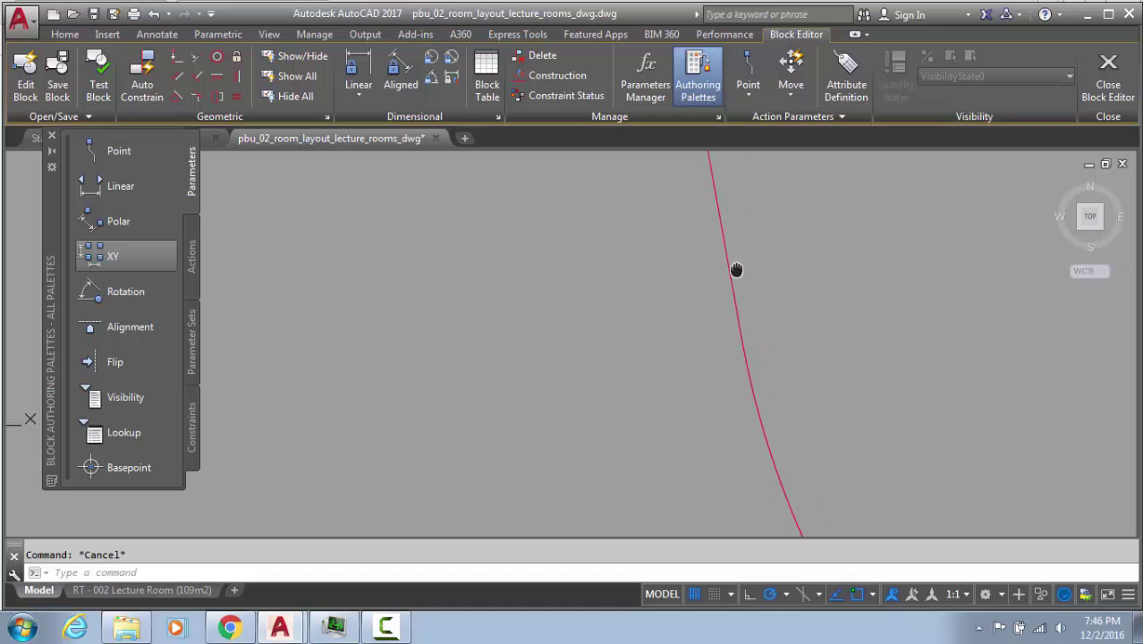
pyautogui.scroll(2, 737, 270)
pyautogui.click(757, 227)
pyautogui.click(682, 462)
pyautogui.scroll(3, 749, 333)
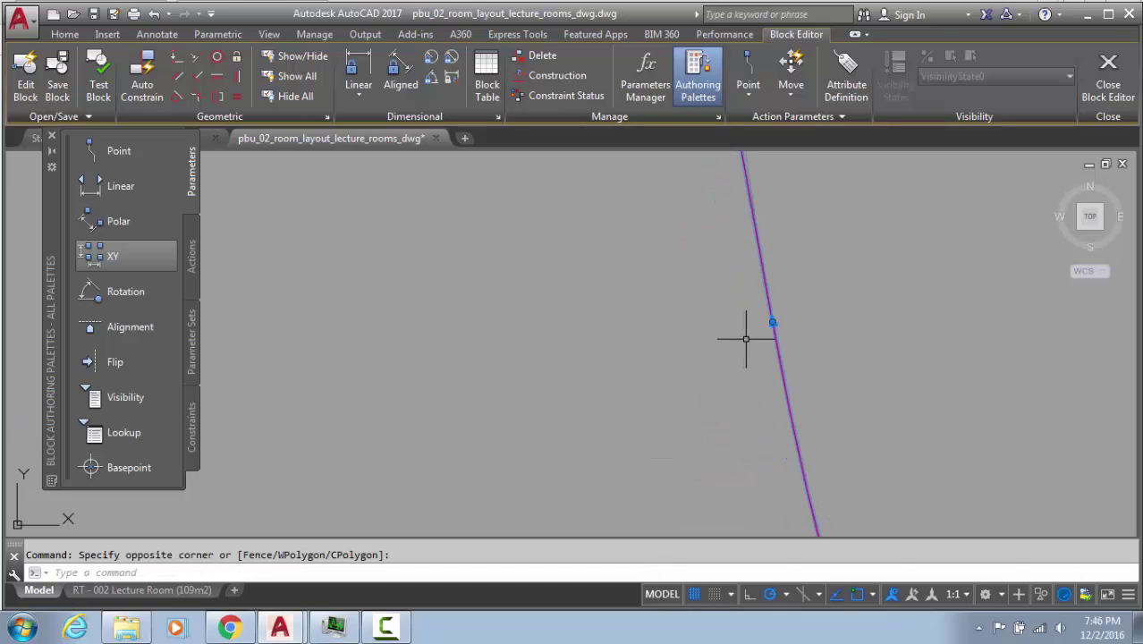
pyautogui.scroll(-1, 787, 330)
pyautogui.press('Escape')
pyautogui.click(748, 304)
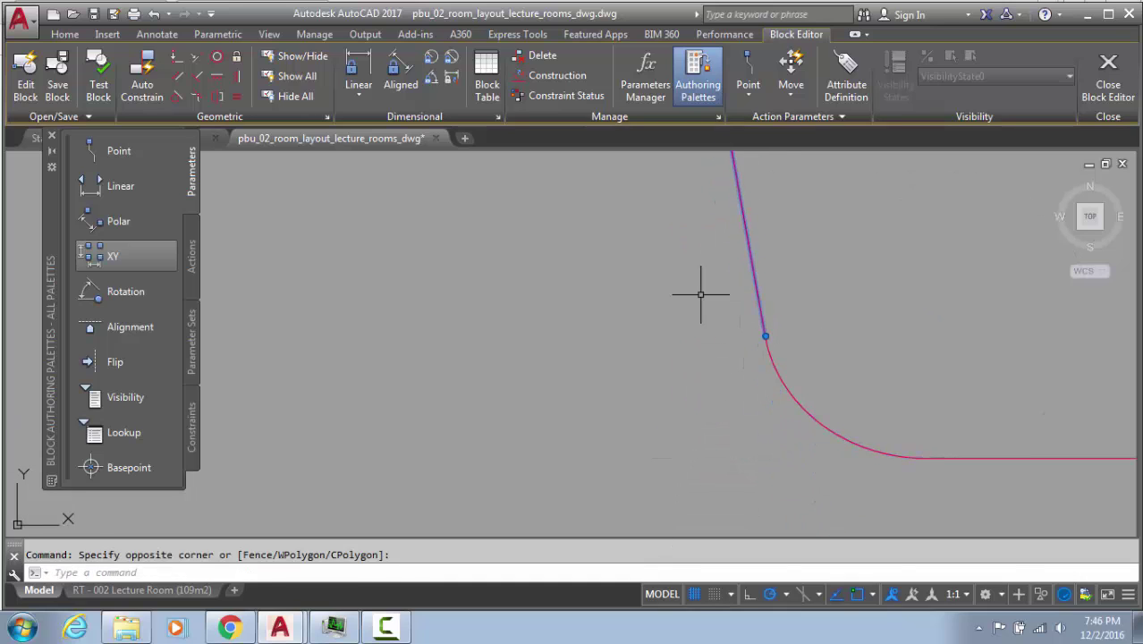
pyautogui.scroll(4, 809, 331)
pyautogui.scroll(4, 805, 340)
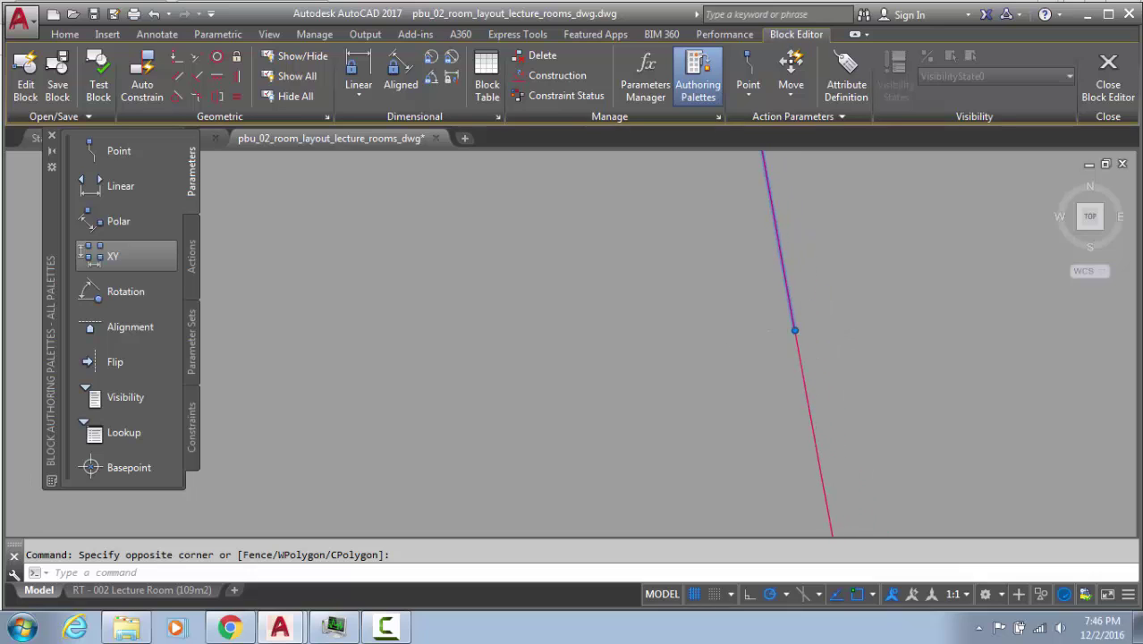
pyautogui.moveTo(806, 340); pyautogui.dragTo(859, 291, button='middle')
pyautogui.scroll(5, 824, 294)
pyautogui.moveTo(896, 251); pyautogui.dragTo(801, 424, button='middle')
pyautogui.scroll(3, 850, 394)
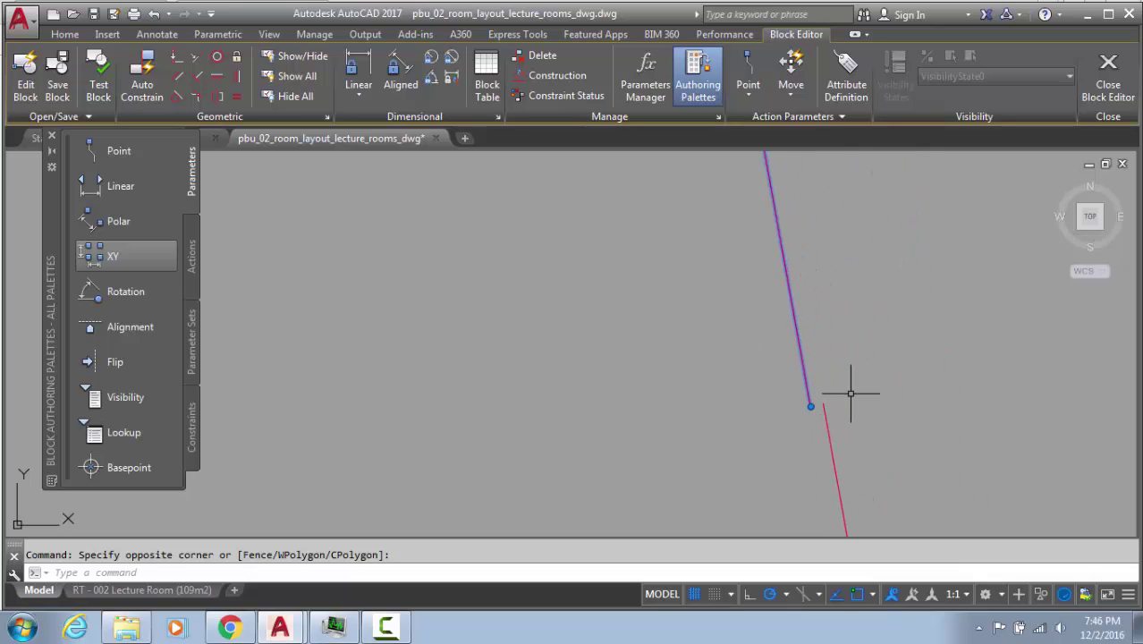
pyautogui.press('Escape')
# Window-select the red line and join it to the spline at the loose end
pyautogui.write('l')
pyautogui.press('Return')
pyautogui.click(795, 414)
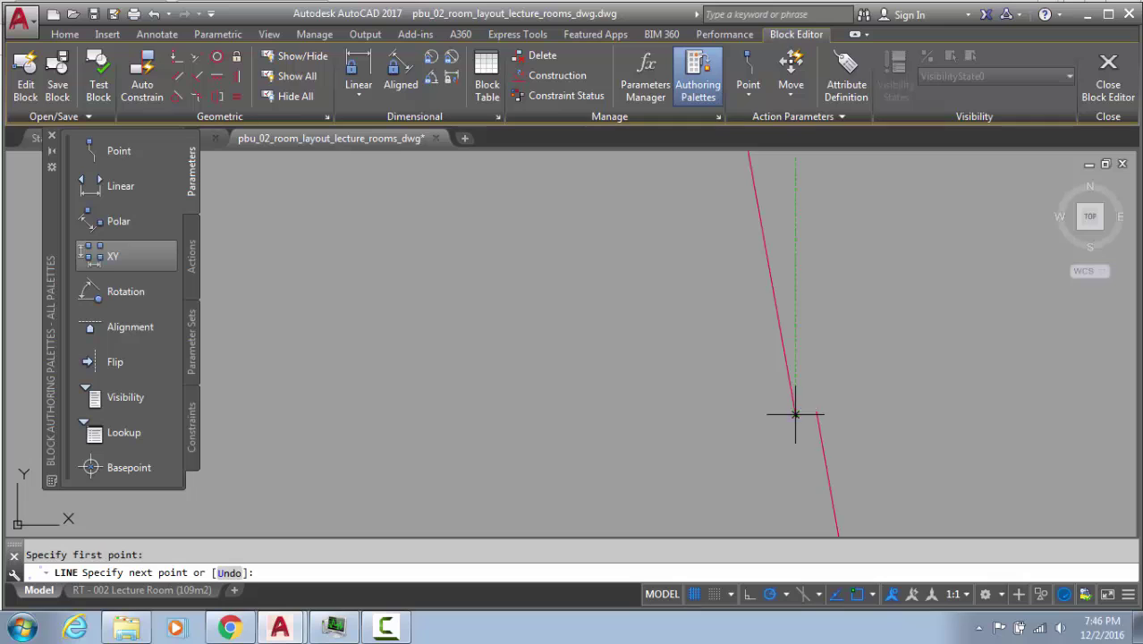
pyautogui.press('Escape')
pyautogui.click(854, 376)
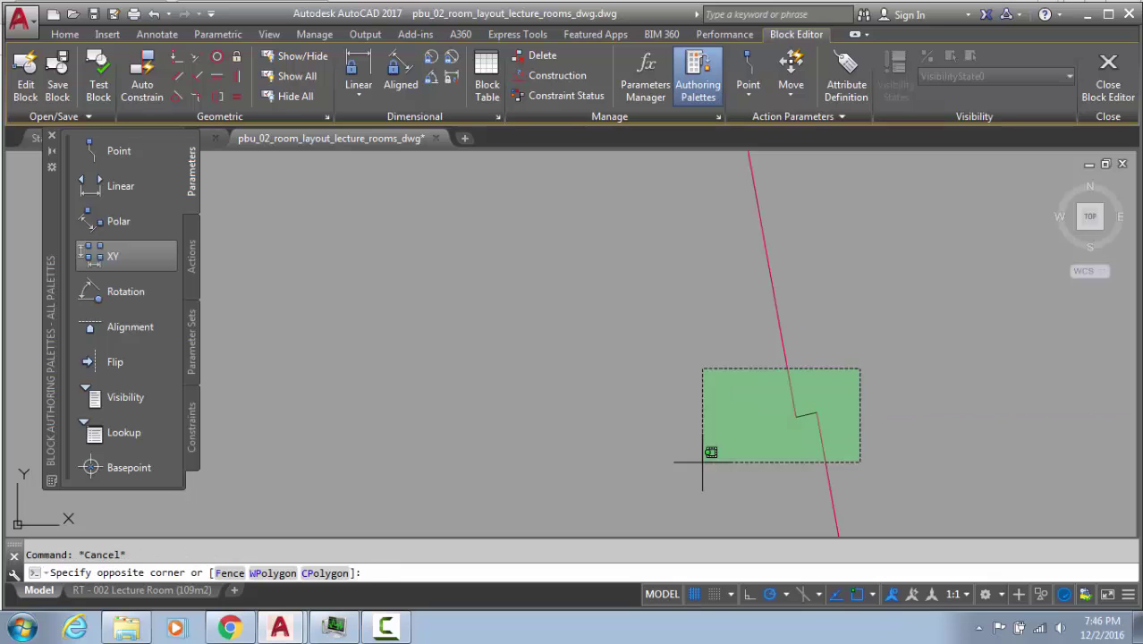
pyautogui.click(681, 471)
pyautogui.press('Return')
pyautogui.click(844, 425)
pyautogui.click(778, 444)
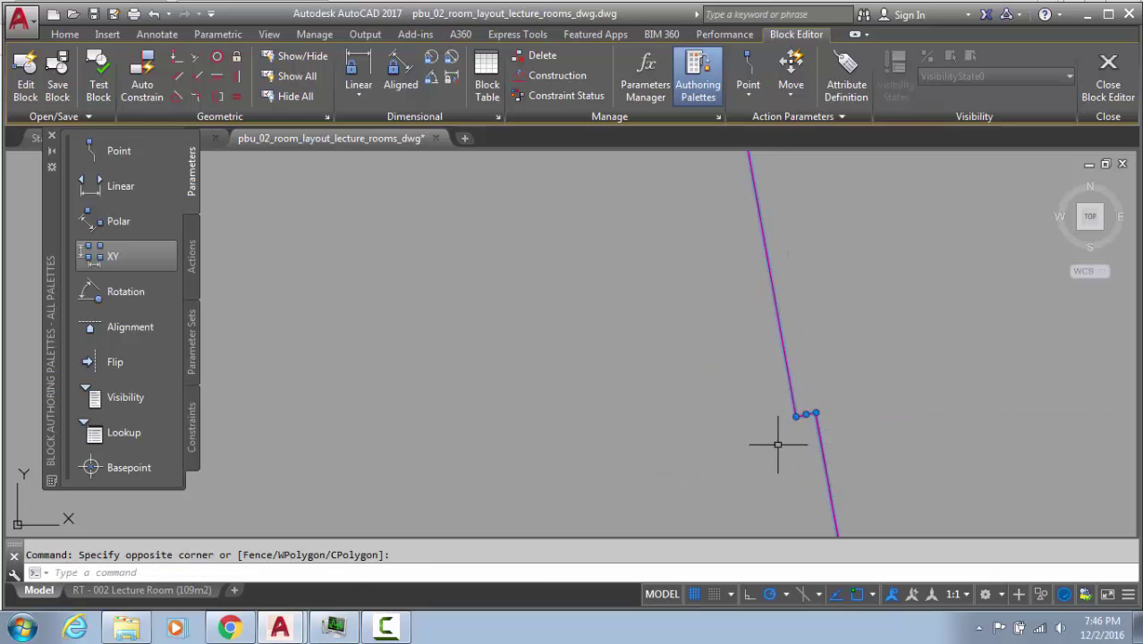
pyautogui.scroll(-5, 778, 444)
pyautogui.moveTo(778, 443); pyautogui.dragTo(573, 406, button='middle')
pyautogui.scroll(-5, 596, 413)
pyautogui.scroll(-5, 573, 406)
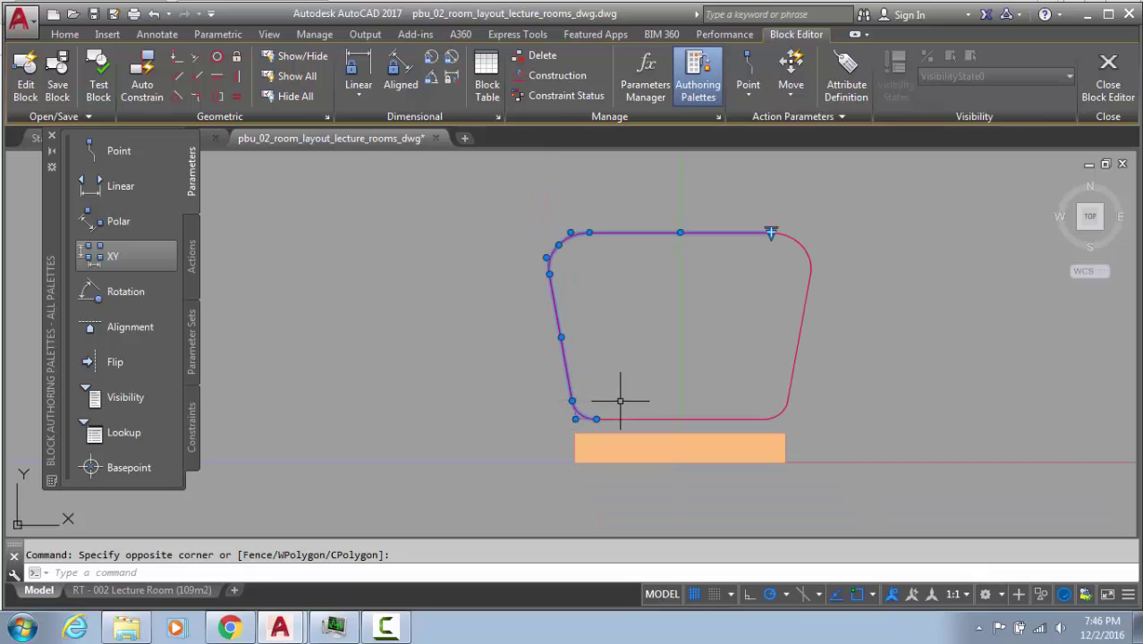
pyautogui.scroll(8, 603, 414)
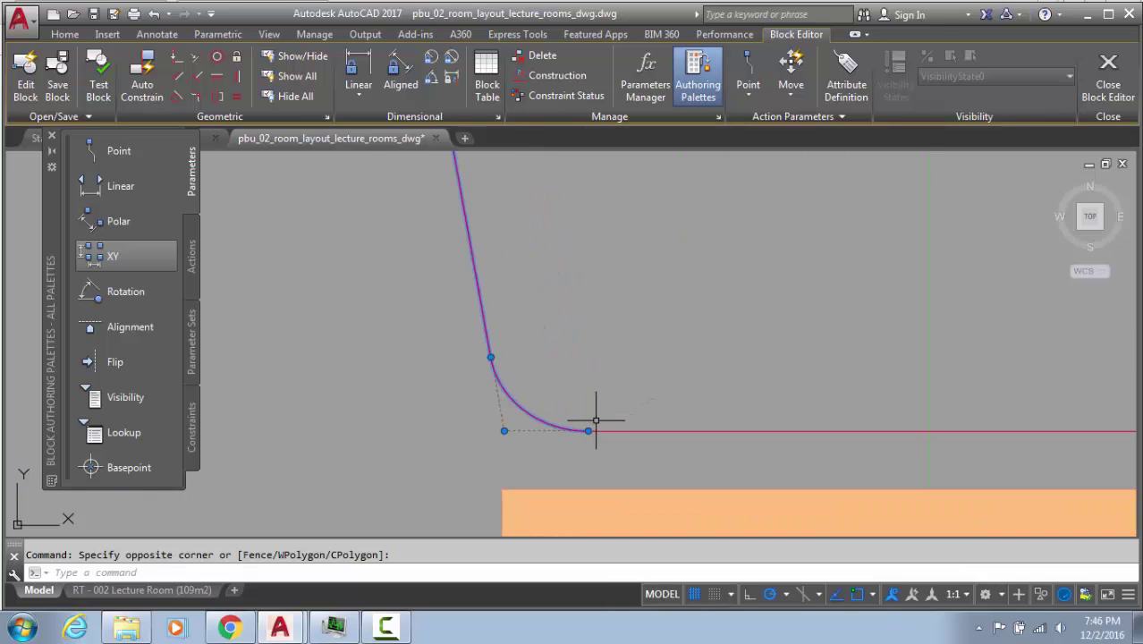
pyautogui.press('Escape')
# Locate the bottom corner arc and the red line's endpoint along the bottom edge
pyautogui.click(596, 462)
pyautogui.scroll(8, 579, 448)
pyautogui.press('Escape')
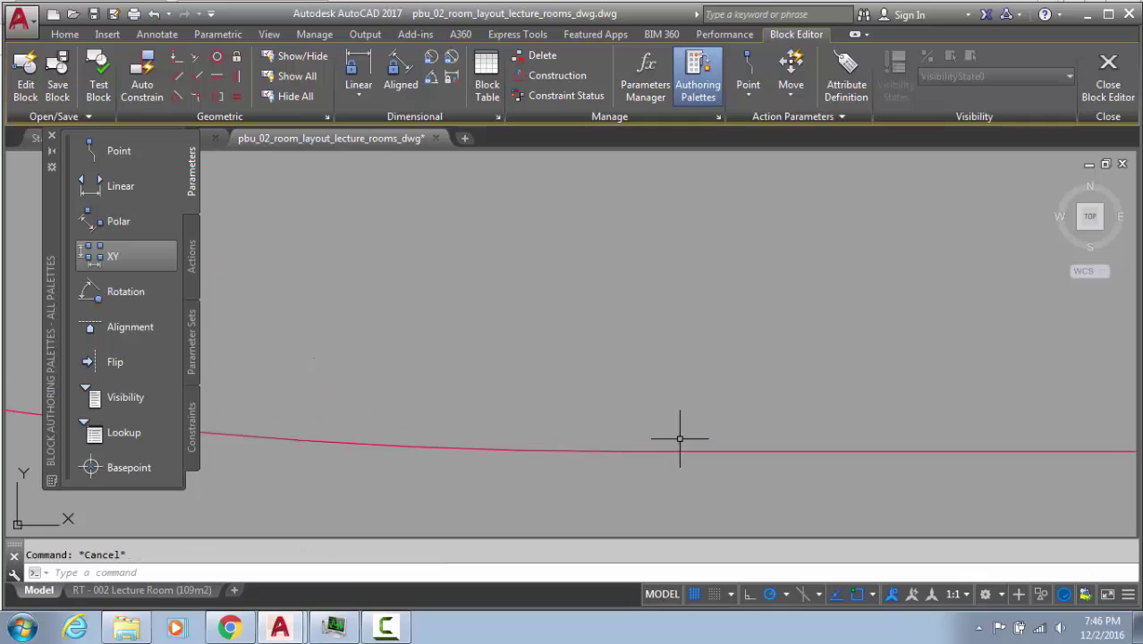
pyautogui.click(574, 462)
pyautogui.click(572, 443)
pyautogui.moveTo(502, 433); pyautogui.dragTo(634, 458, button='middle')
pyautogui.press('Escape')
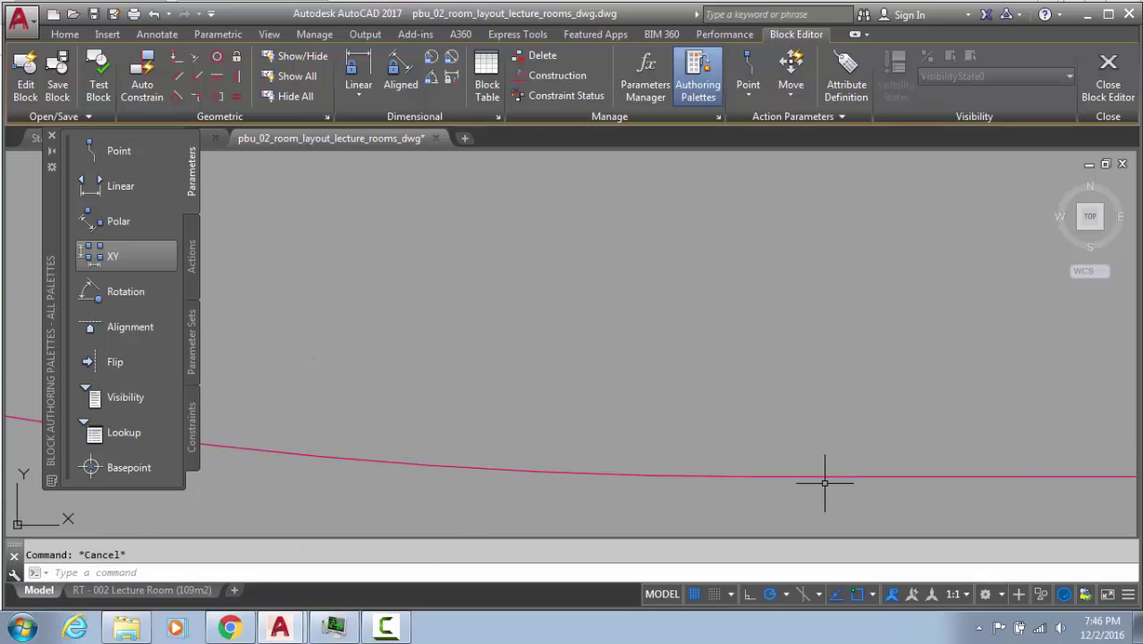
pyautogui.click(826, 482)
pyautogui.click(807, 464)
pyautogui.press('Escape')
pyautogui.scroll(7, 751, 473)
pyautogui.click(848, 512)
pyautogui.click(836, 491)
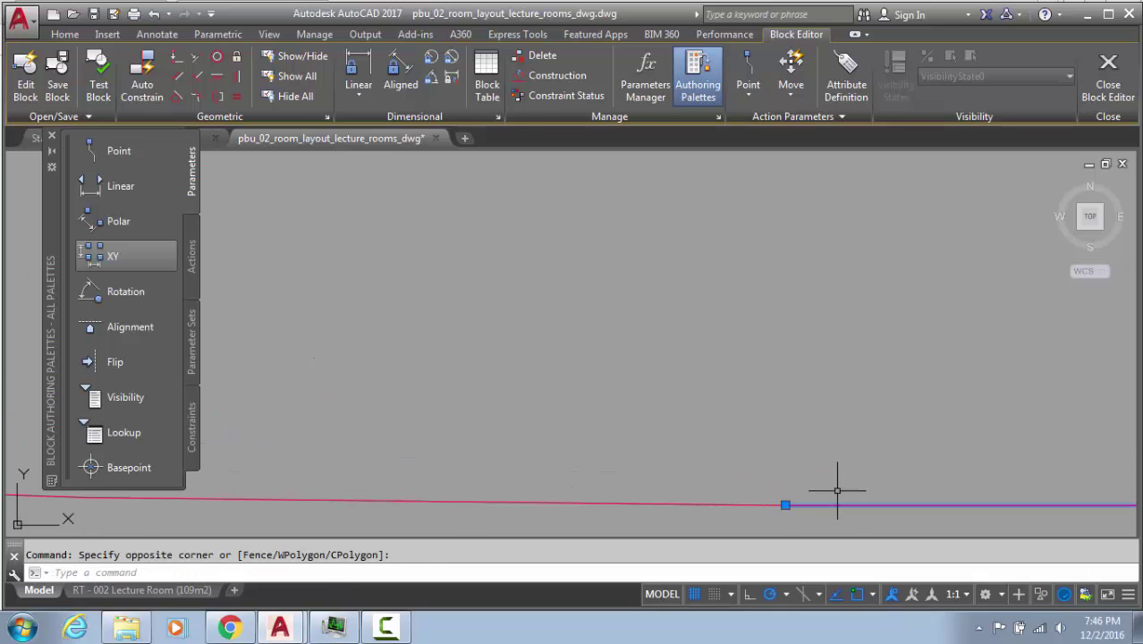
pyautogui.scroll(5, 781, 499)
pyautogui.moveTo(760, 513); pyautogui.dragTo(742, 382, button='middle')
pyautogui.scroll(5, 769, 392)
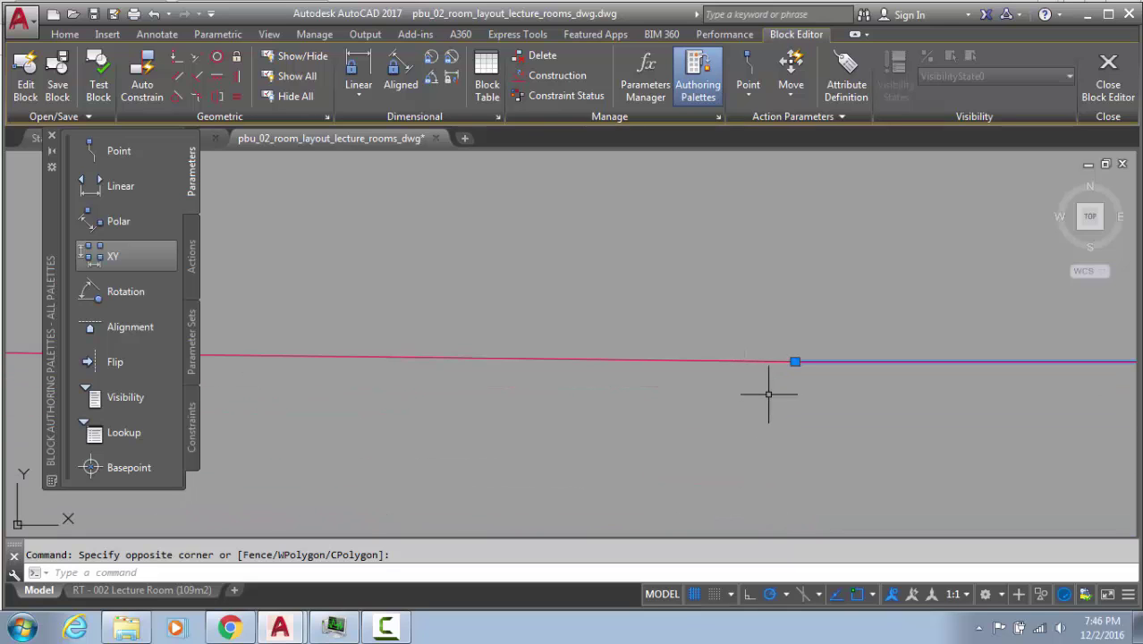
pyautogui.scroll(5, 786, 358)
pyautogui.scroll(5, 812, 384)
pyautogui.scroll(5, 889, 372)
# JOIN the remaining corner pieces into the spline and review the joined outline
pyautogui.click(786, 472)
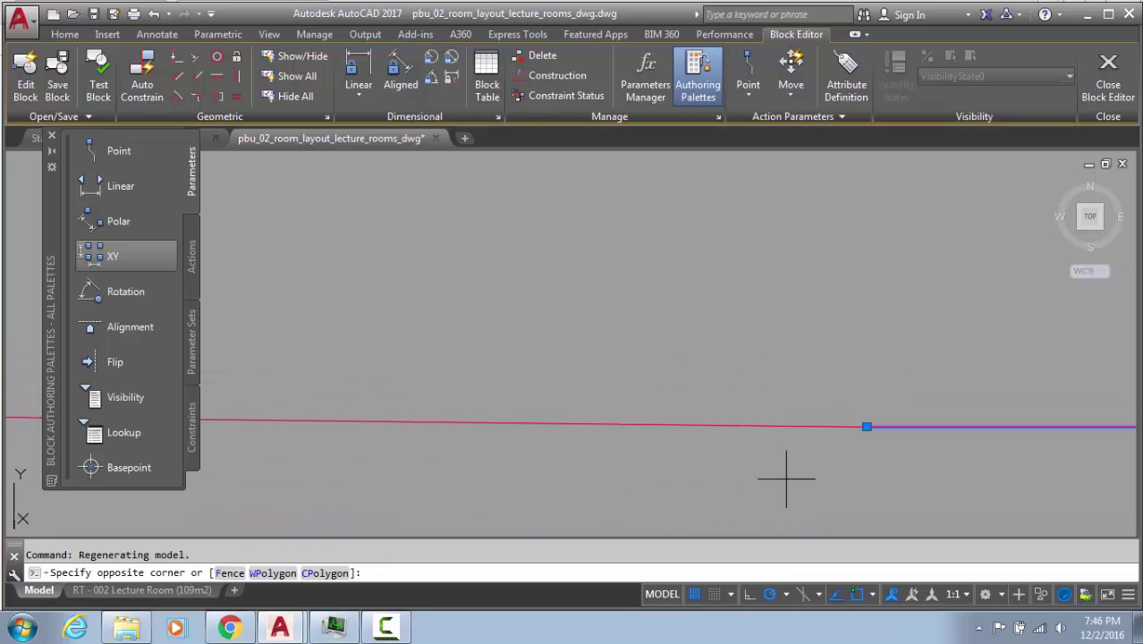
pyautogui.write('j')
pyautogui.press('Return')
pyautogui.click(766, 388)
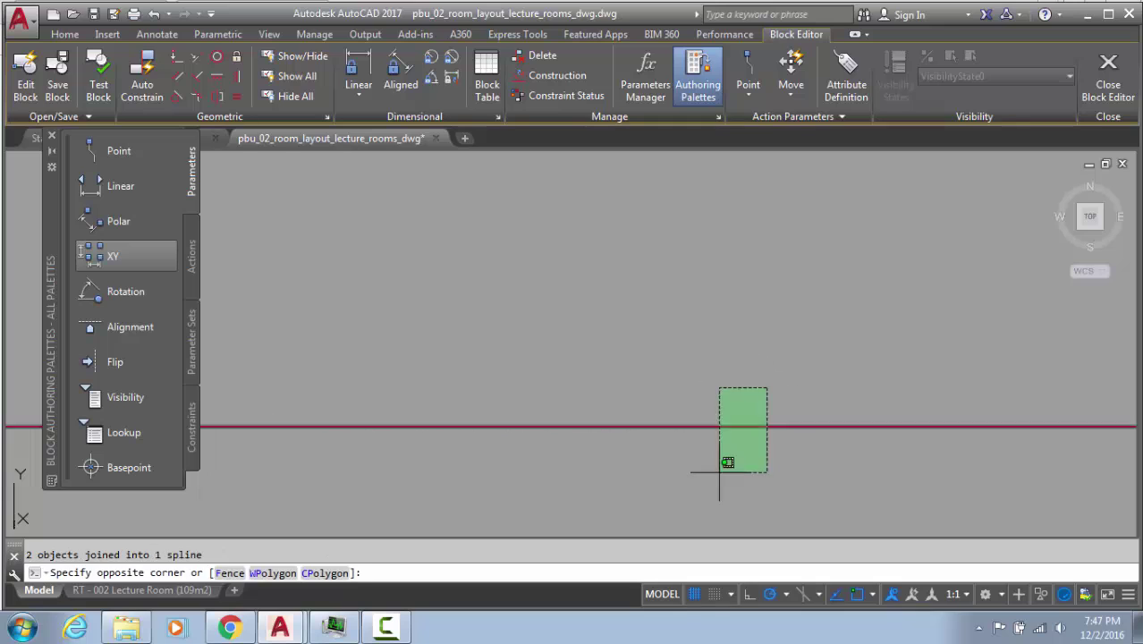
pyautogui.click(719, 471)
pyautogui.scroll(-8, 669, 306)
pyautogui.moveTo(668, 309); pyautogui.dragTo(635, 431, button='middle')
pyautogui.scroll(-6, 668, 333)
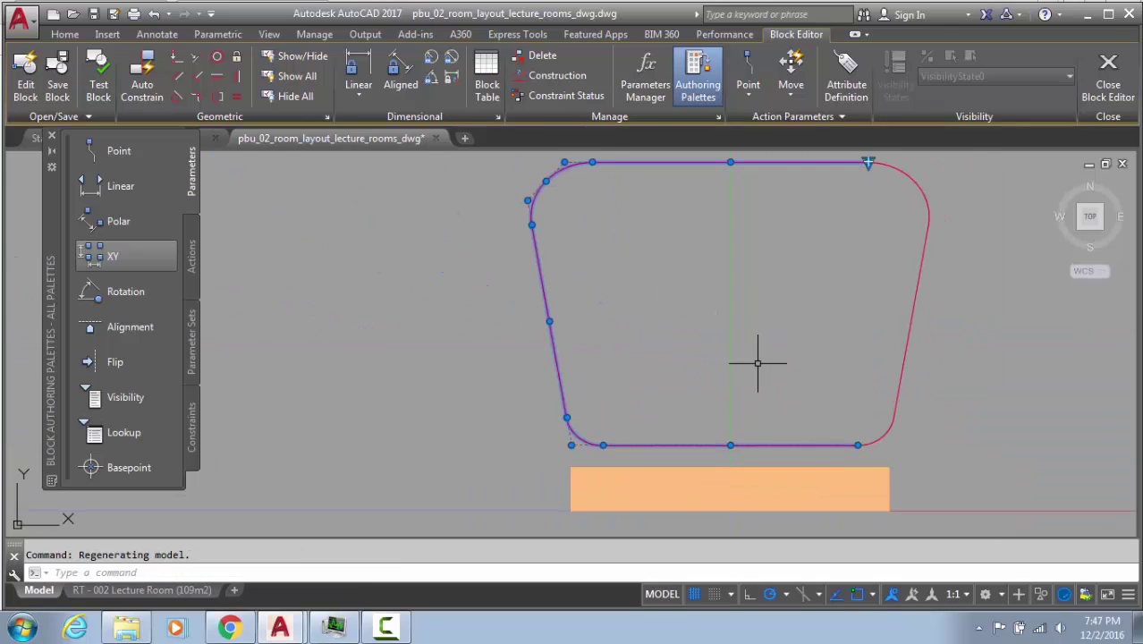
pyautogui.press('Escape')
pyautogui.write('l')
pyautogui.press('Return')
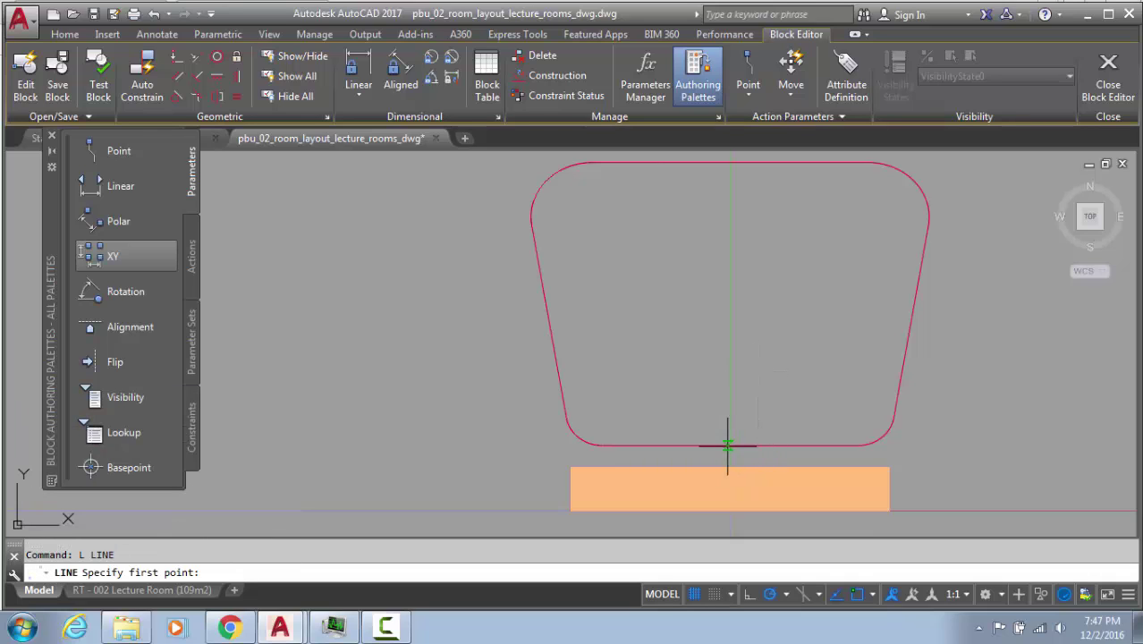
pyautogui.keyDown('shift'); pyautogui.rightClick(778, 442); pyautogui.keyUp('shift')
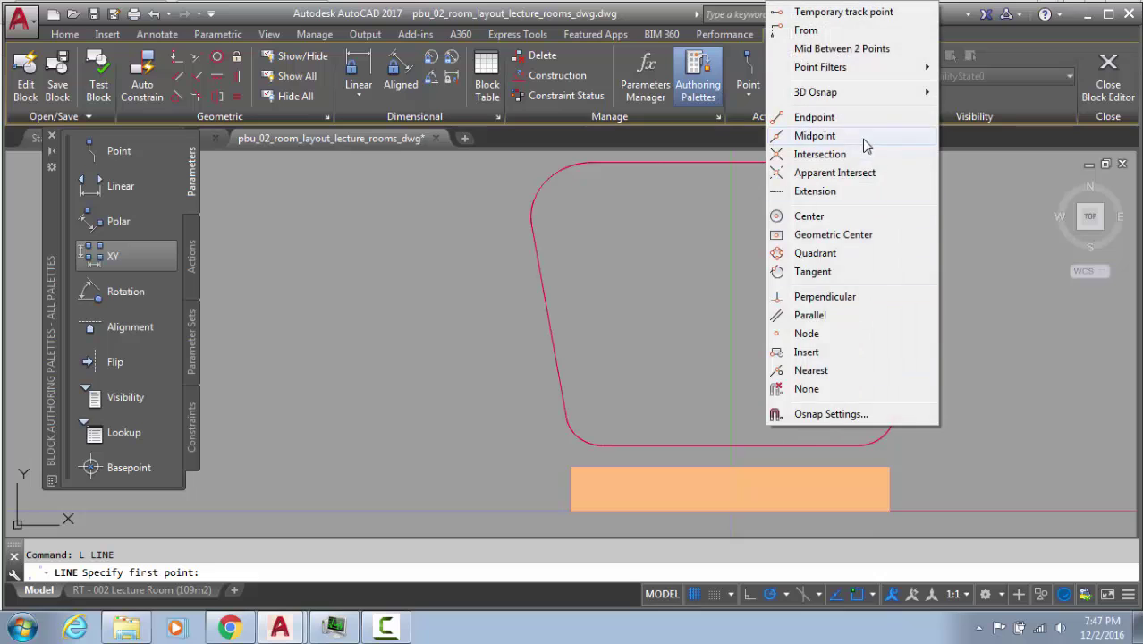
pyautogui.click(823, 136)
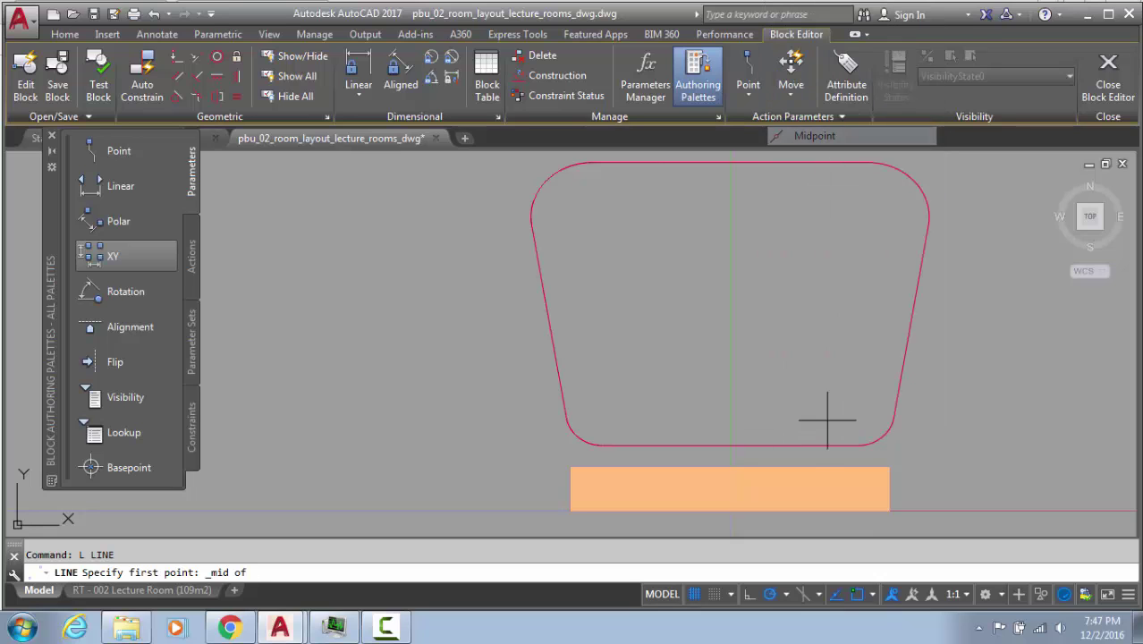
pyautogui.press('Escape')
pyautogui.click(756, 443)
pyautogui.scroll(5, 733, 440)
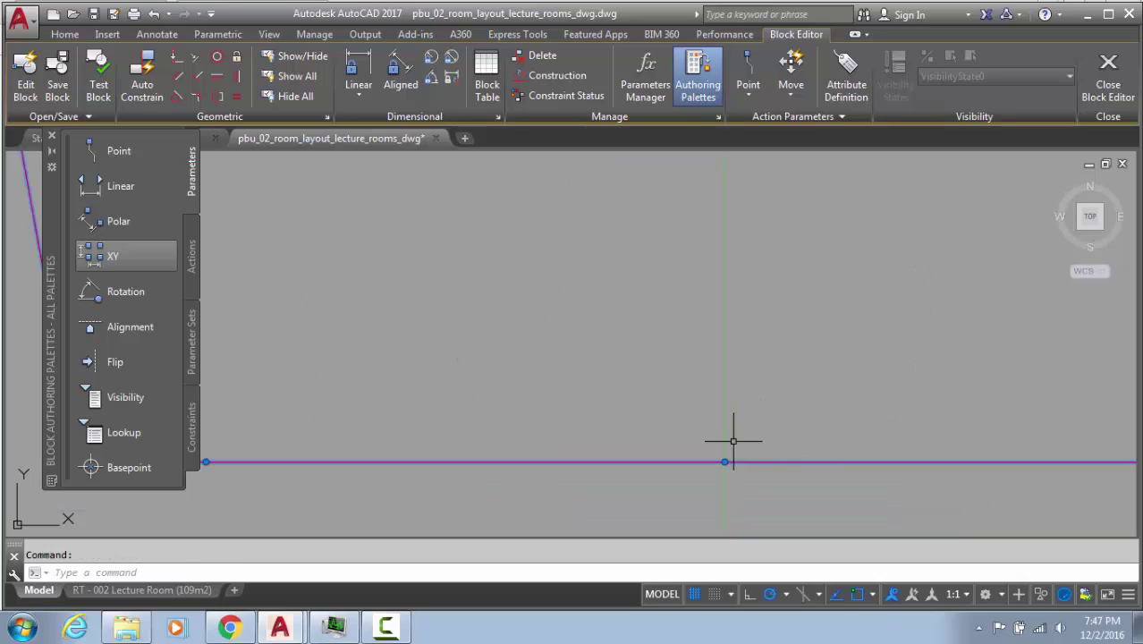
pyautogui.press('Escape')
pyautogui.write('L')
pyautogui.press('Return')
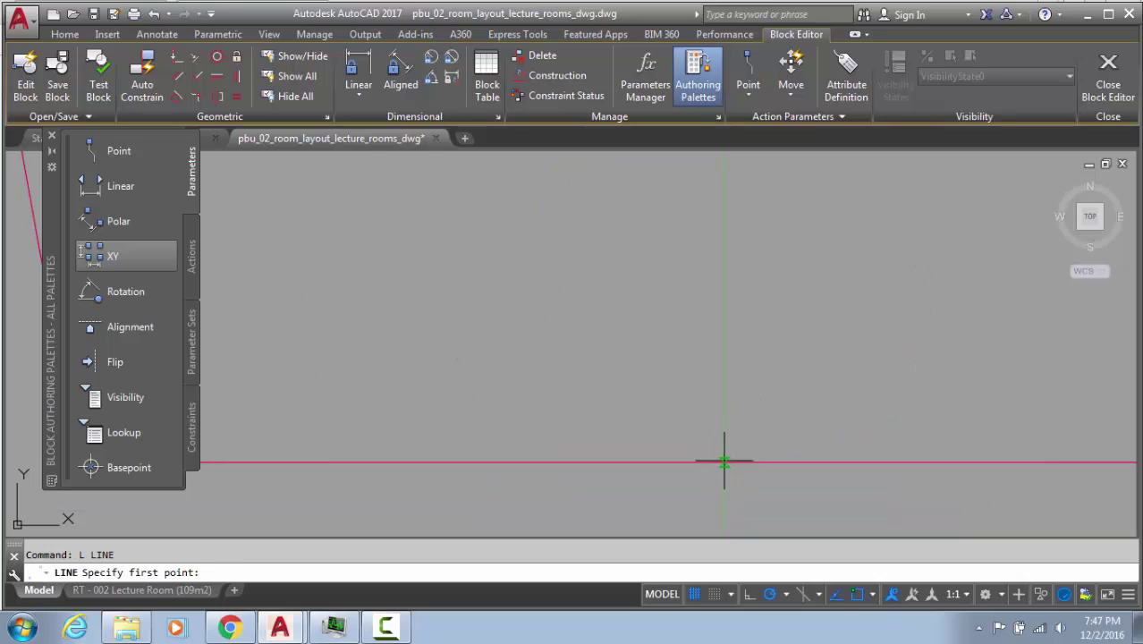
pyautogui.scroll(-5, 790, 404)
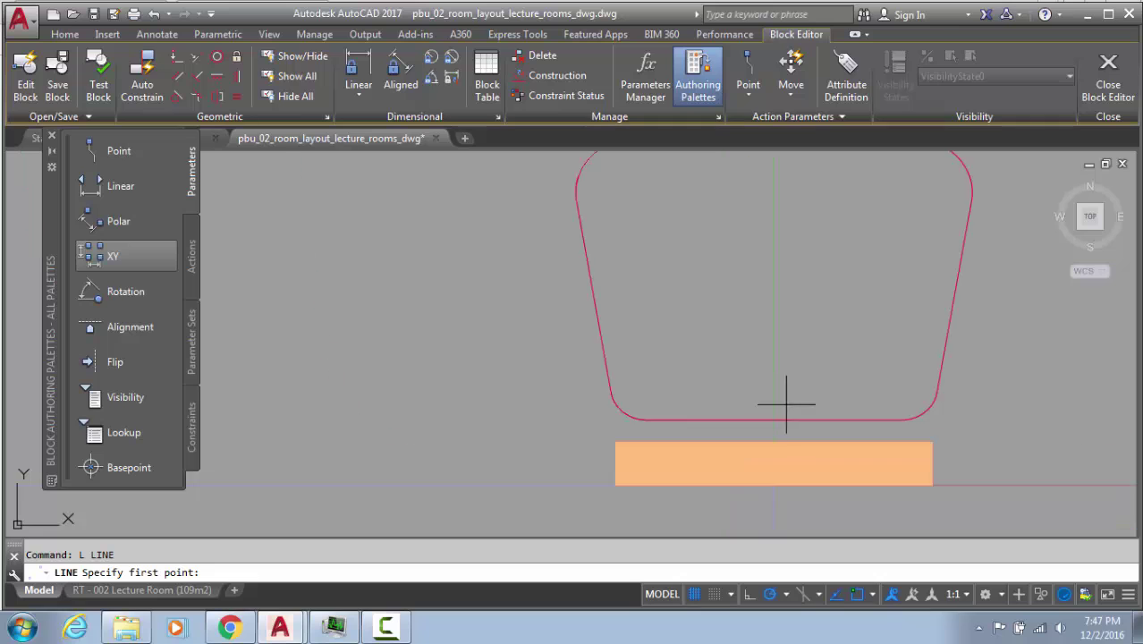
pyautogui.press('Escape')
pyautogui.scroll(-2, 777, 417)
pyautogui.moveTo(778, 417); pyautogui.dragTo(597, 457, button='middle')
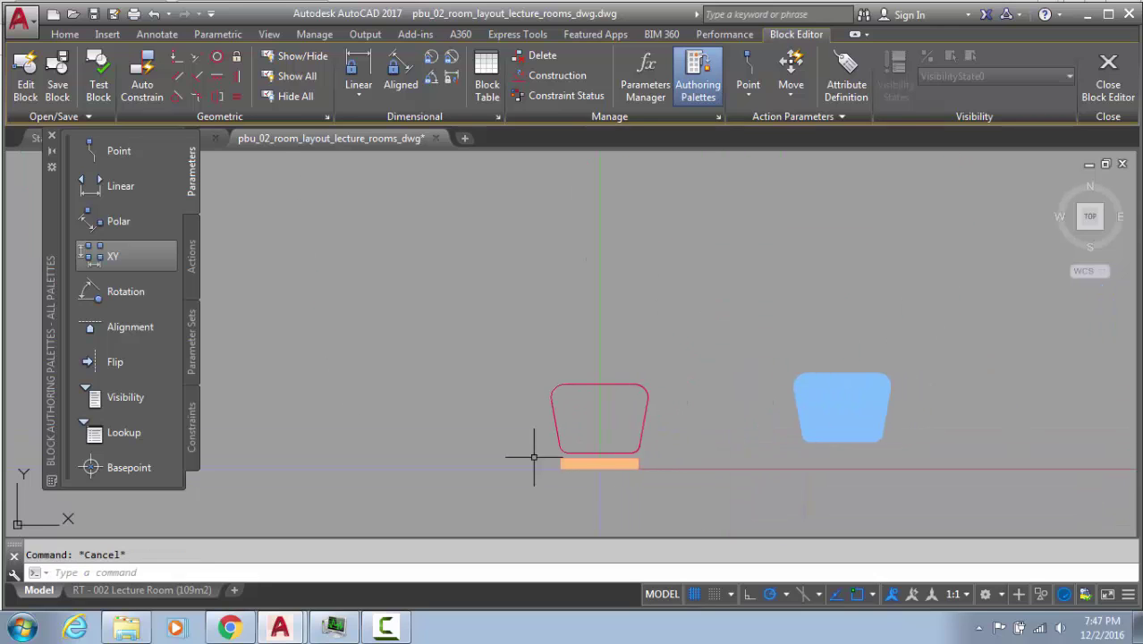
pyautogui.press('BackSpace')
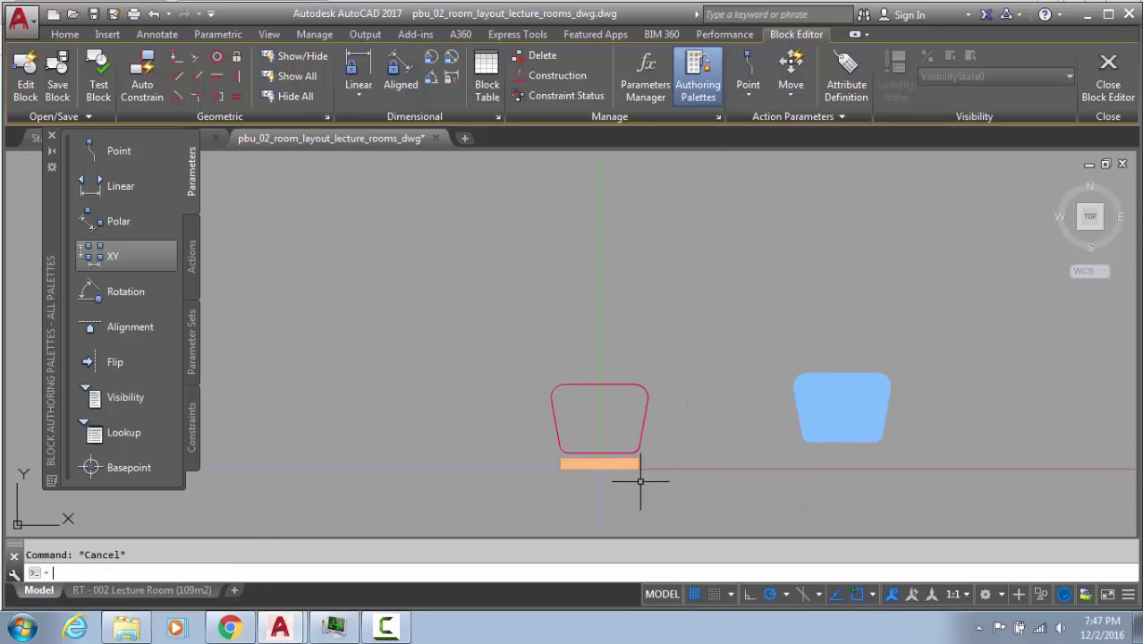
pyautogui.write('xline')
# Draw a vertical construction line through the orange bar's midpoint
pyautogui.press('Return')
pyautogui.click(599, 463)
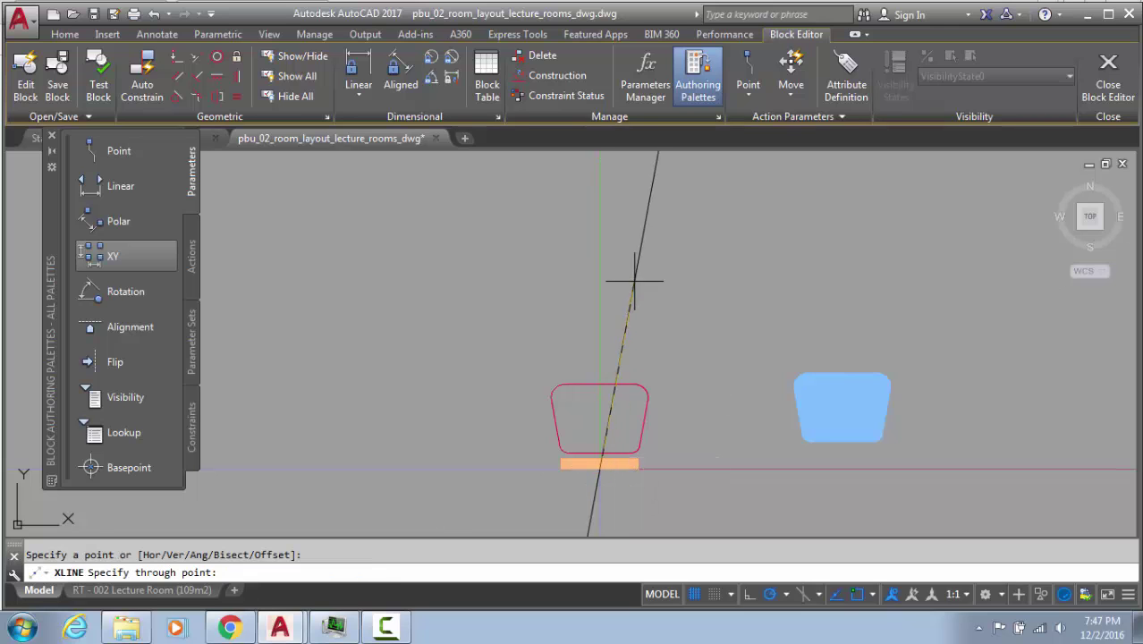
pyautogui.press('Escape')
# Trim the top edge at the centreline and erase the three right-hand segments
pyautogui.scroll(3, 615, 459)
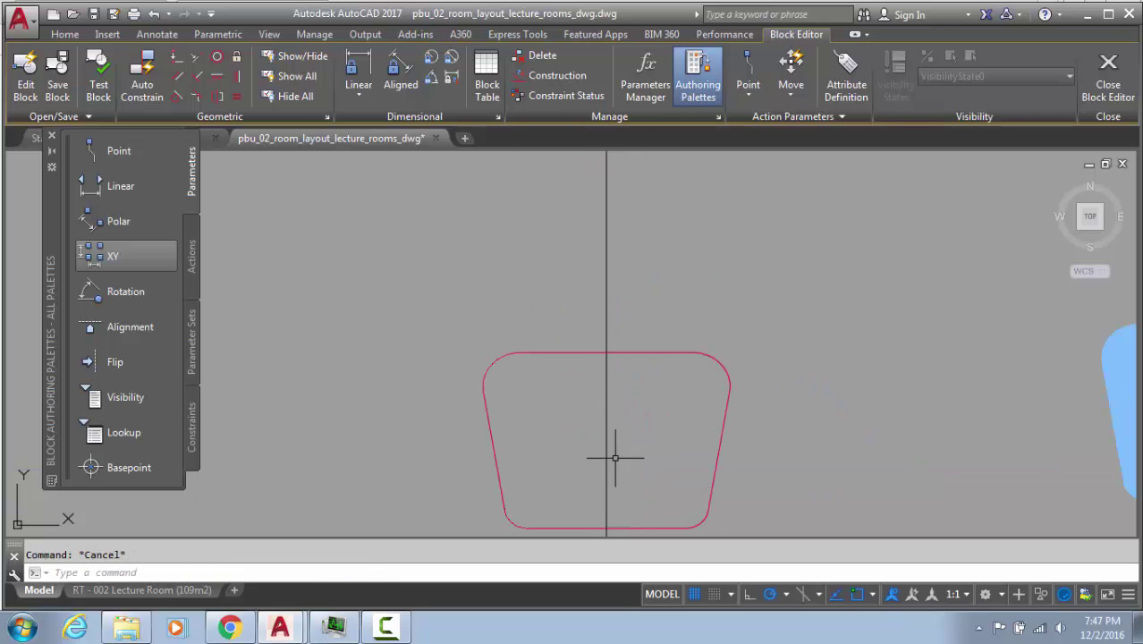
pyautogui.write('ts or')
pyautogui.press('Return')
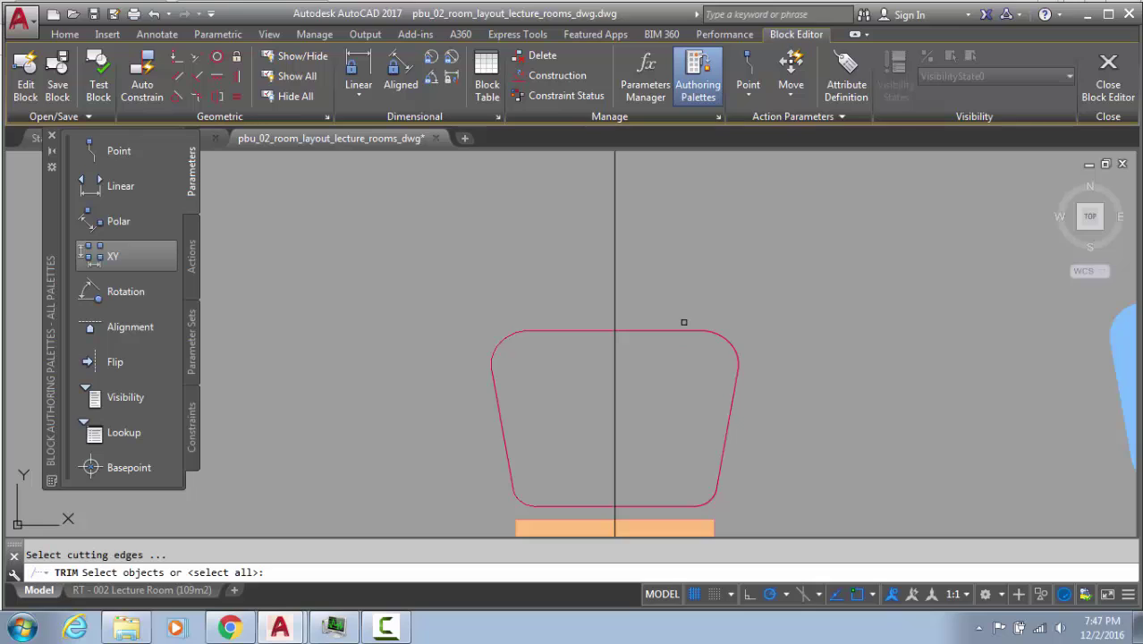
pyautogui.press('Return')
pyautogui.click(663, 329)
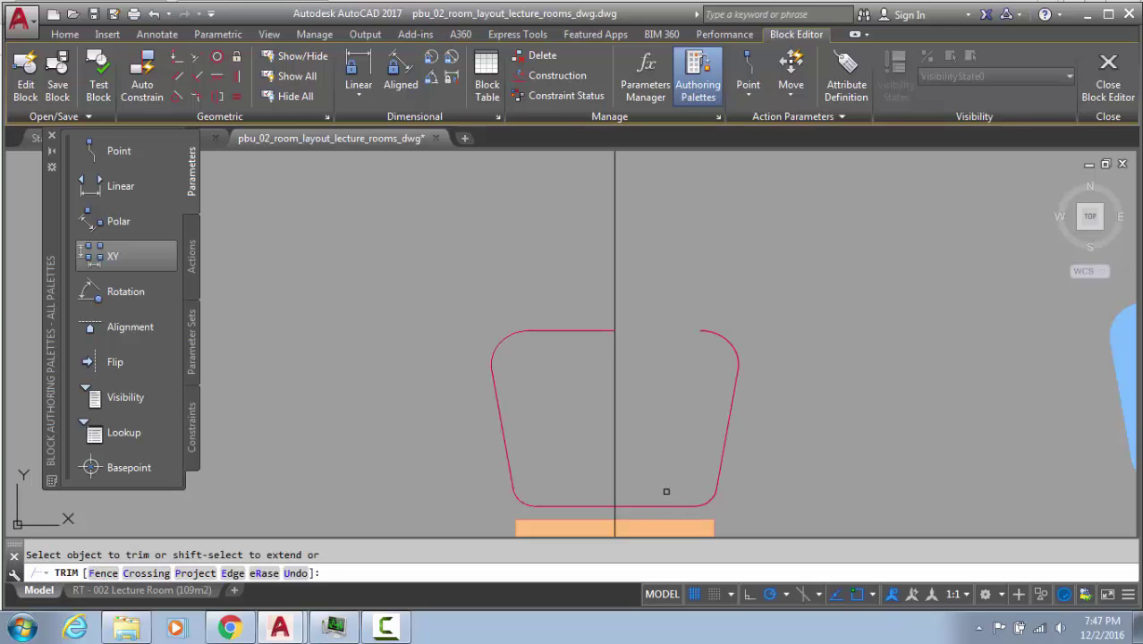
pyautogui.press('Escape')
pyautogui.click(744, 325)
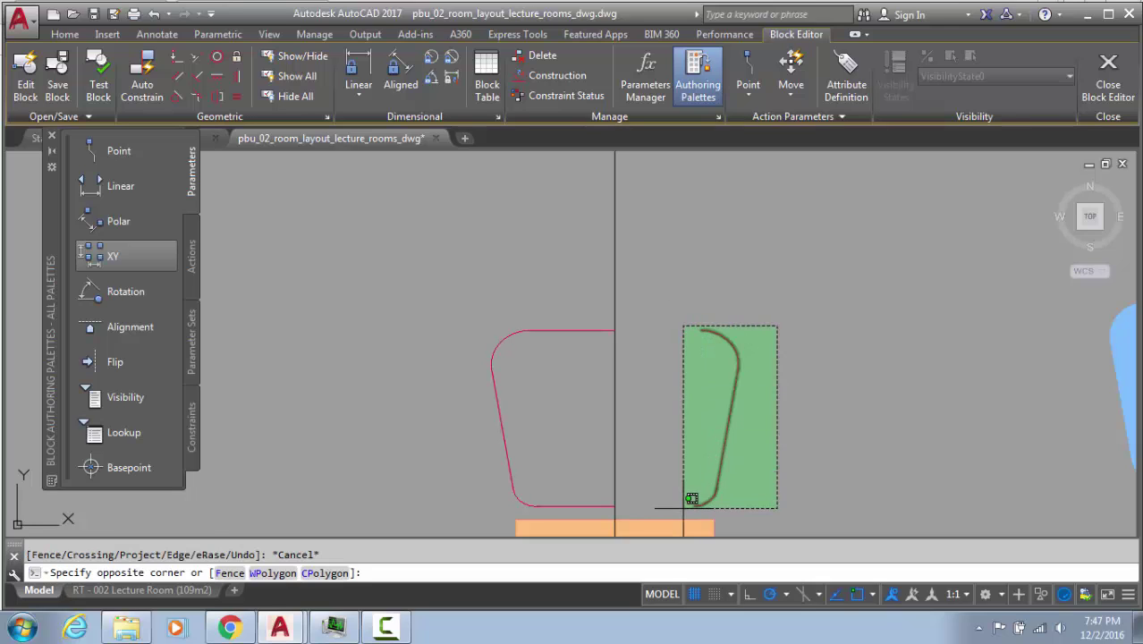
pyautogui.click(685, 501)
pyautogui.press('Delete')
pyautogui.press('Escape')
# Mirror the left half across the centreline, keeping the original
pyautogui.click(595, 311)
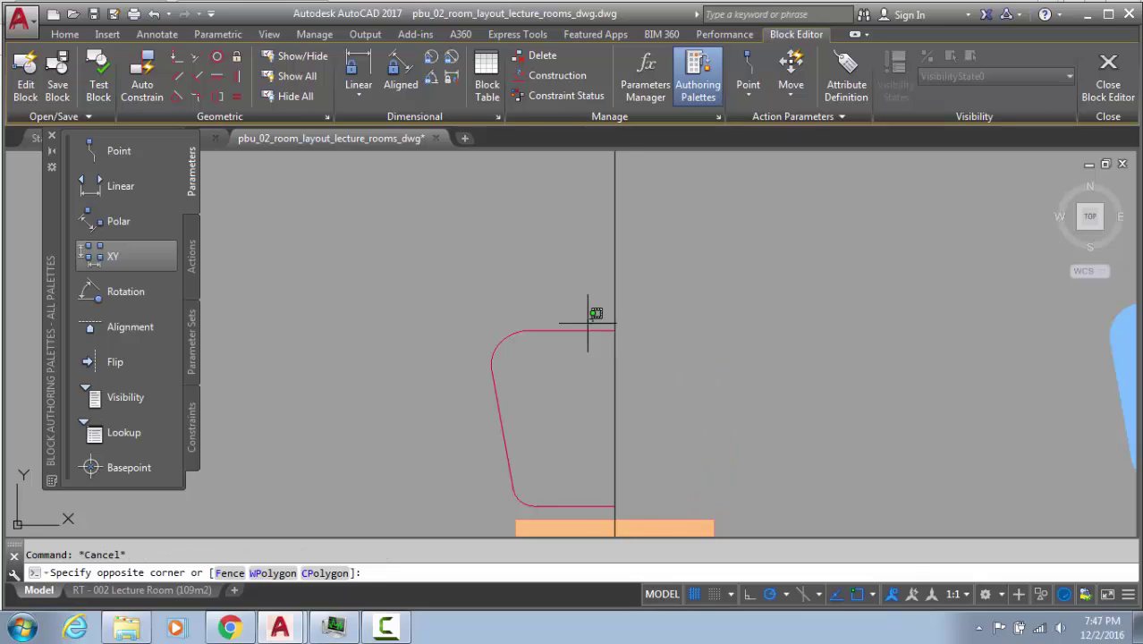
pyautogui.click(473, 428)
pyautogui.write('mi')
pyautogui.press('Return')
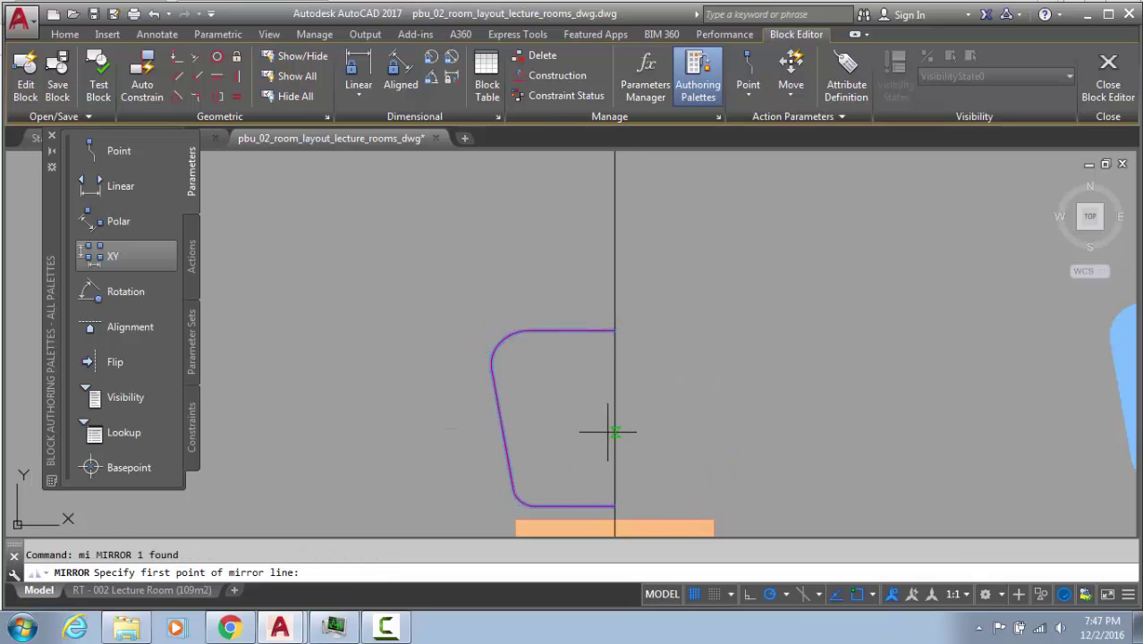
pyautogui.click(613, 429)
pyautogui.click(614, 349)
pyautogui.press('Return')
# Erase the vertical construction line
pyautogui.click(666, 272)
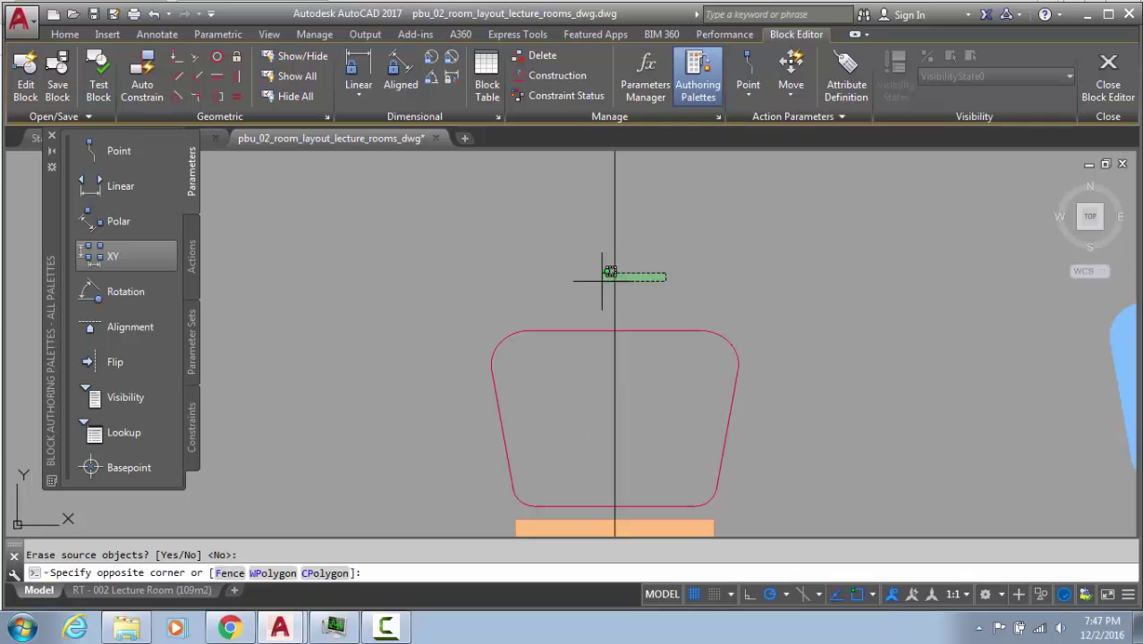
pyautogui.click(584, 290)
pyautogui.press('Delete')
pyautogui.click(642, 307)
# Remove the two bottom-middle vertices and the top-middle vertex using Remove Vertex grip options
pyautogui.click(601, 344)
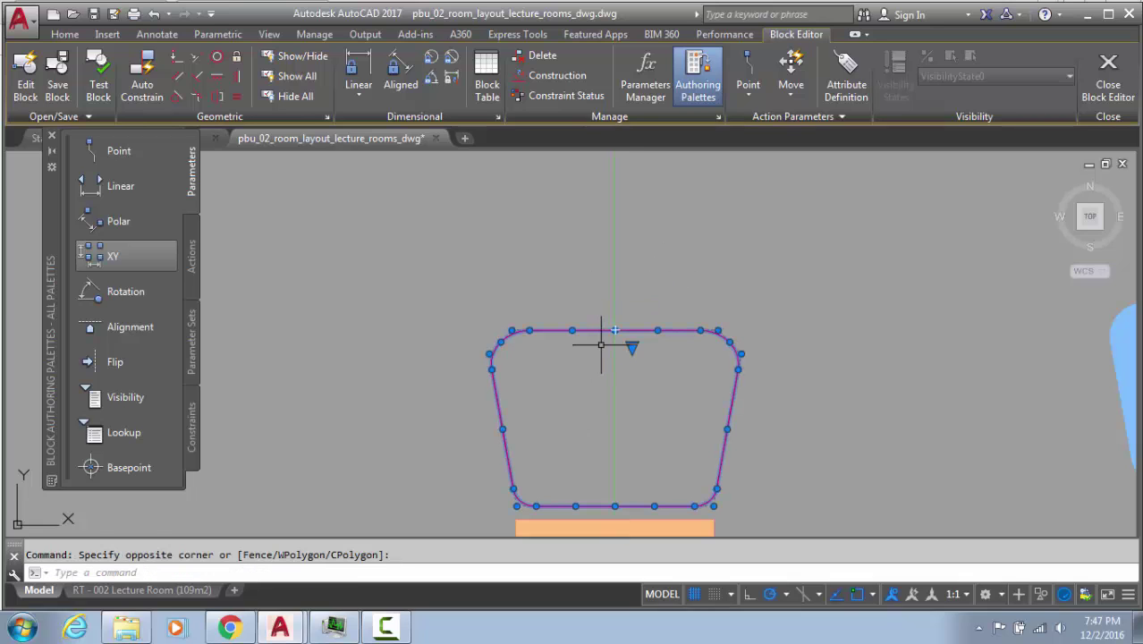
pyautogui.press('Escape')
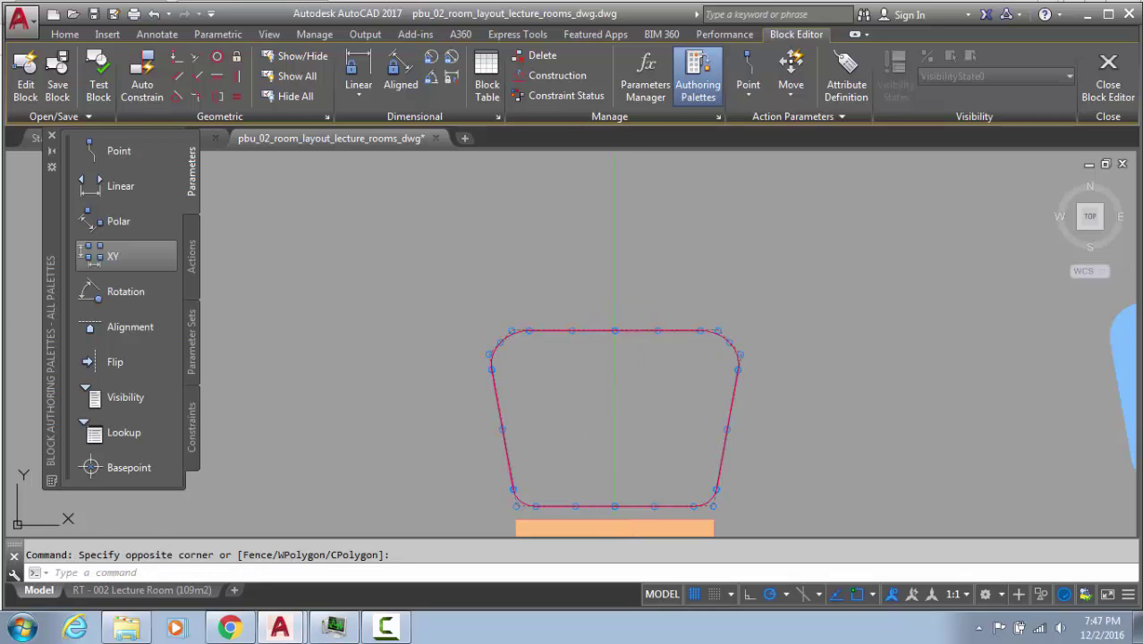
pyautogui.click(645, 507)
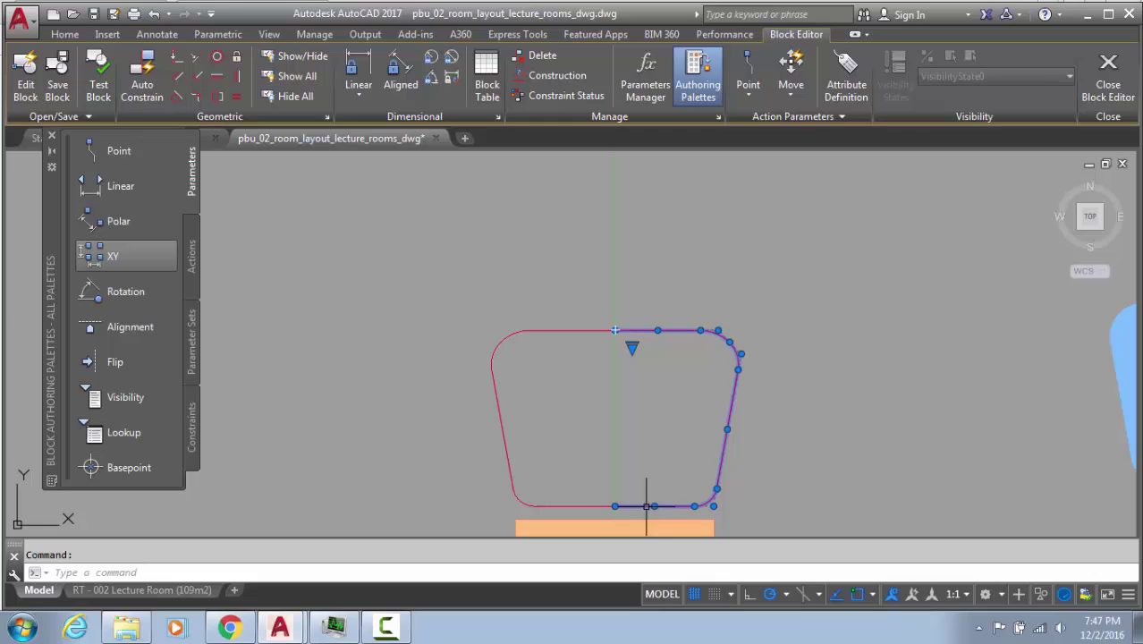
pyautogui.moveTo(617, 506)
pyautogui.click(673, 570)
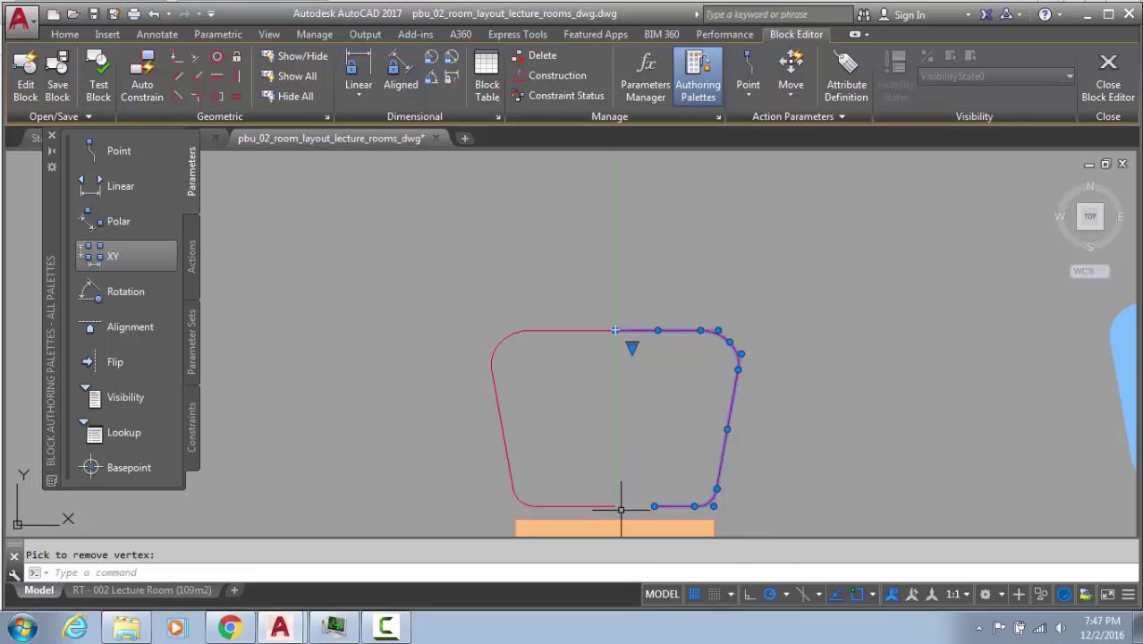
pyautogui.click(614, 506)
pyautogui.moveTo(614, 506)
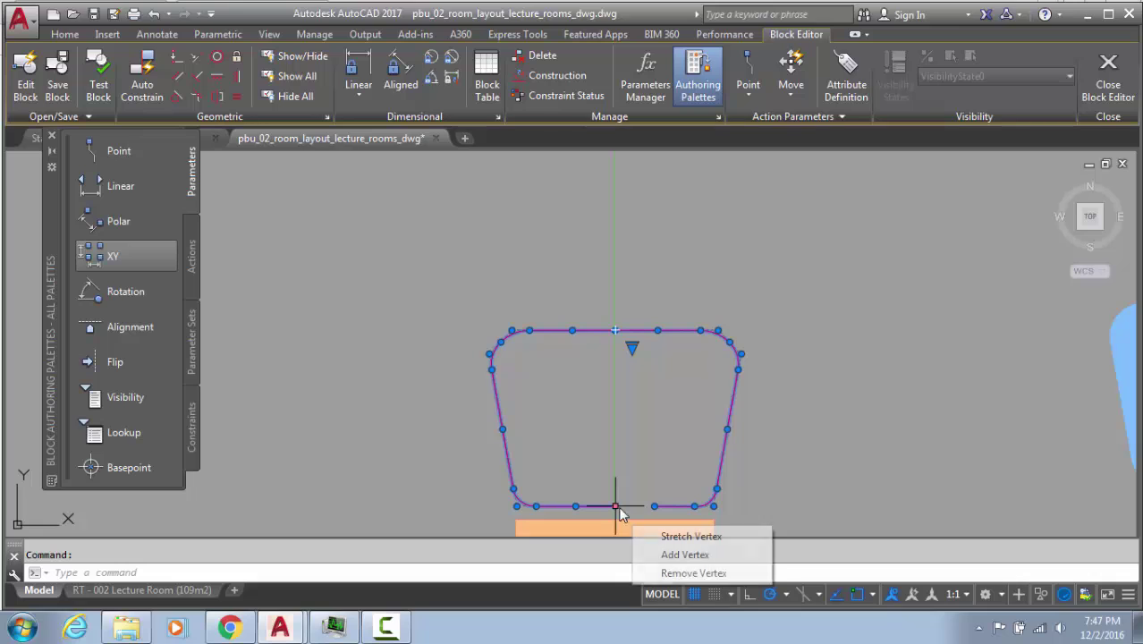
pyautogui.click(670, 570)
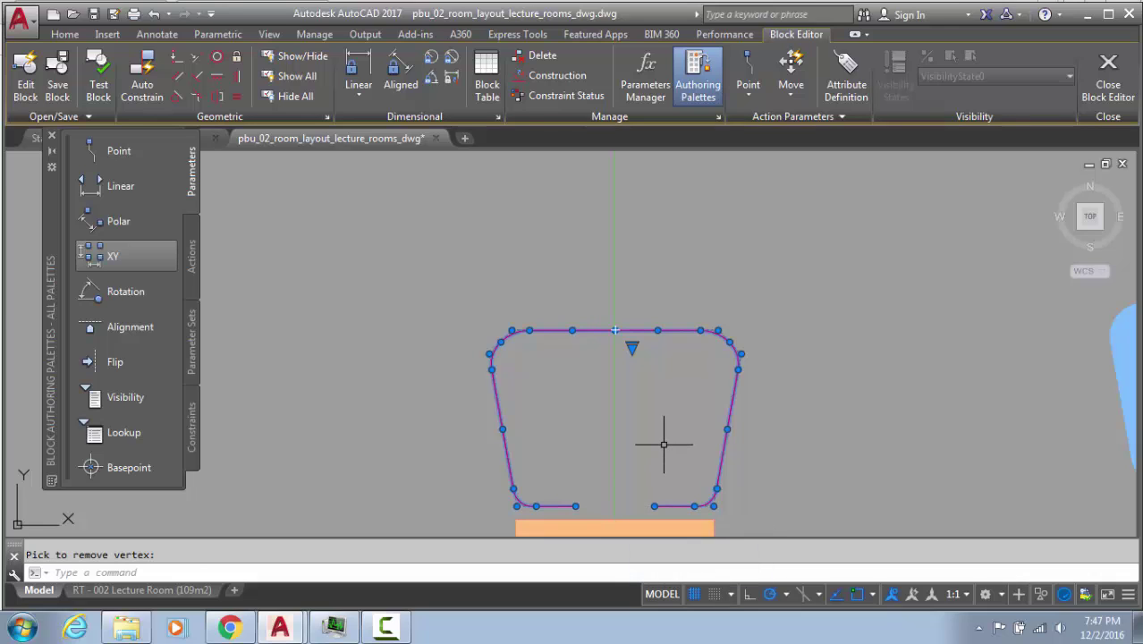
pyautogui.click(631, 330)
pyautogui.moveTo(614, 330)
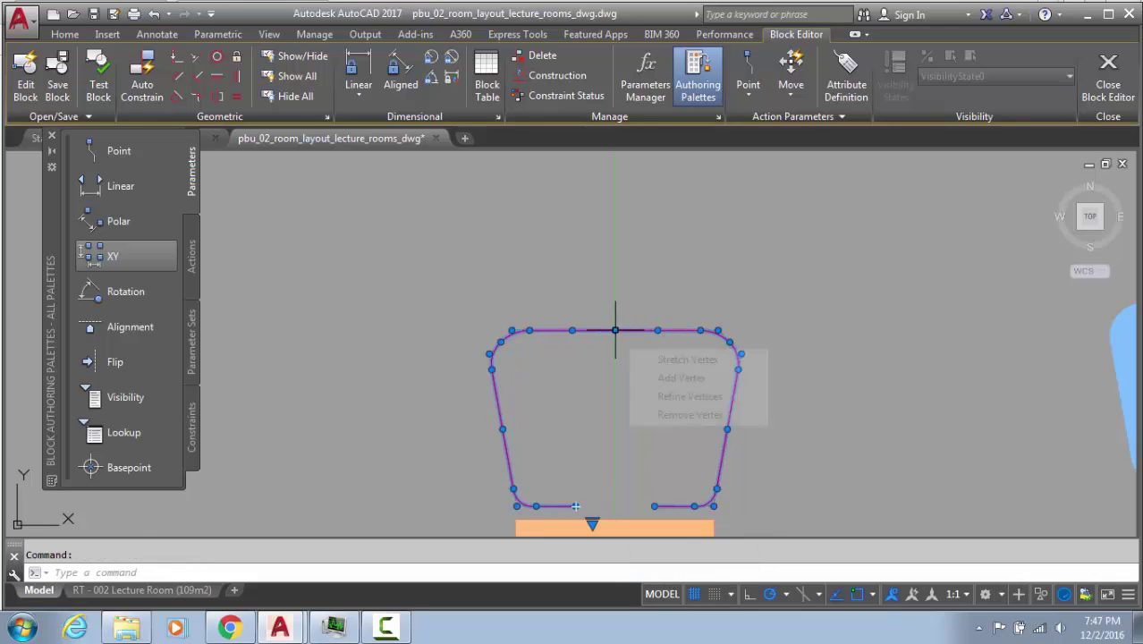
pyautogui.click(666, 415)
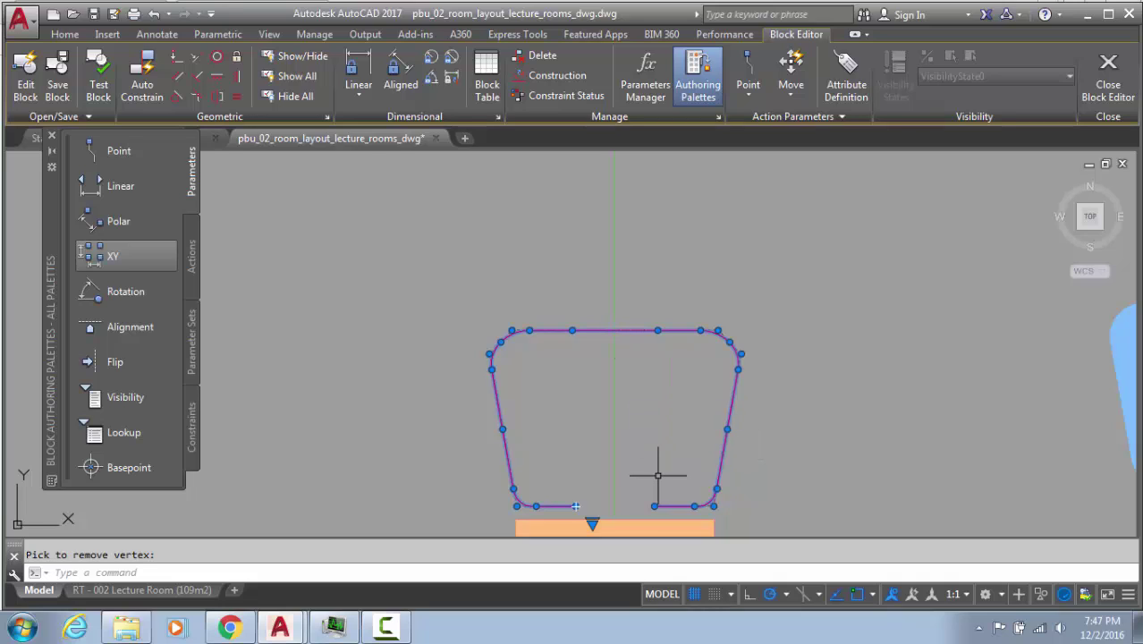
# Turn the chair outline back into a closed polyline with PEDIT
pyautogui.write('pe')
pyautogui.press('Return')
pyautogui.write('j')
pyautogui.press('Return')
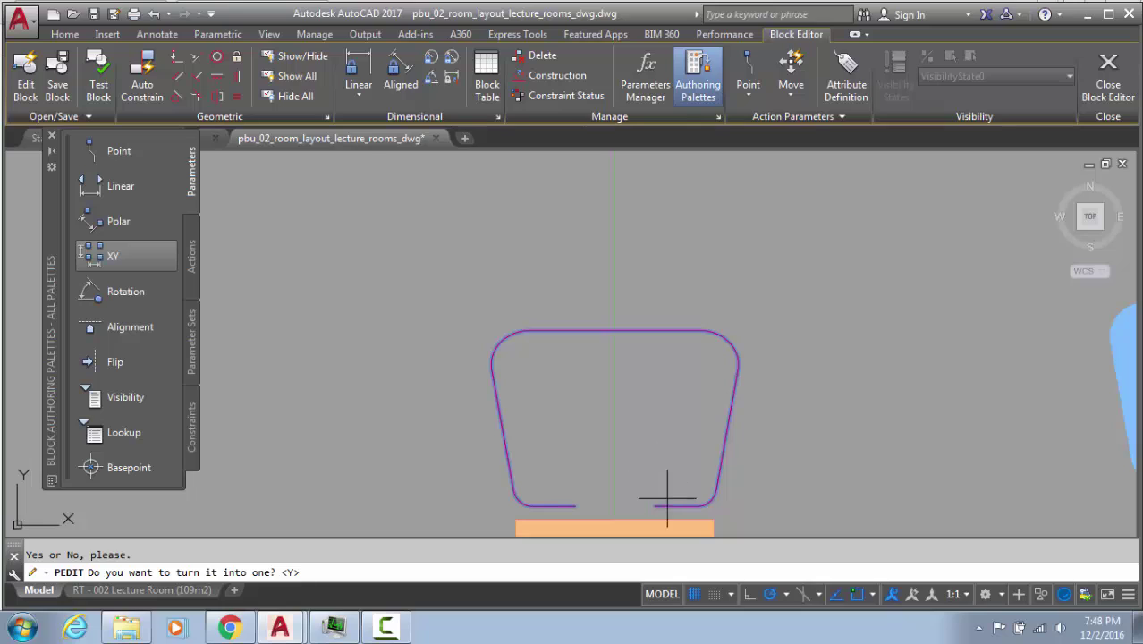
pyautogui.write('y')
pyautogui.press('Return')
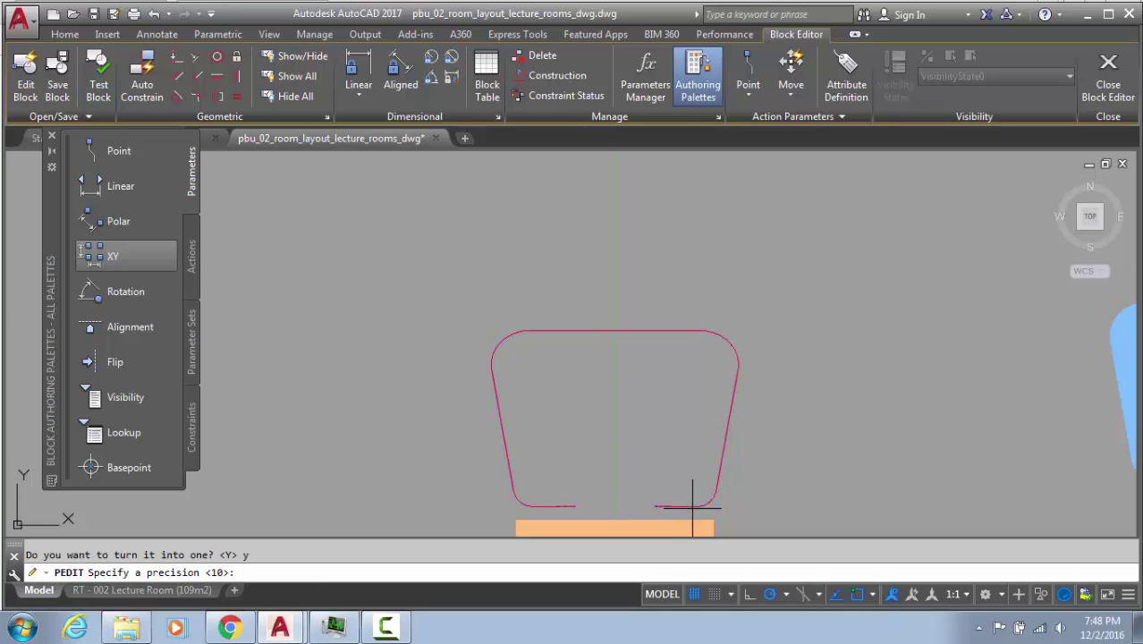
pyautogui.press('Return')
pyautogui.write('c')
pyautogui.press('Return')
pyautogui.press('Return')
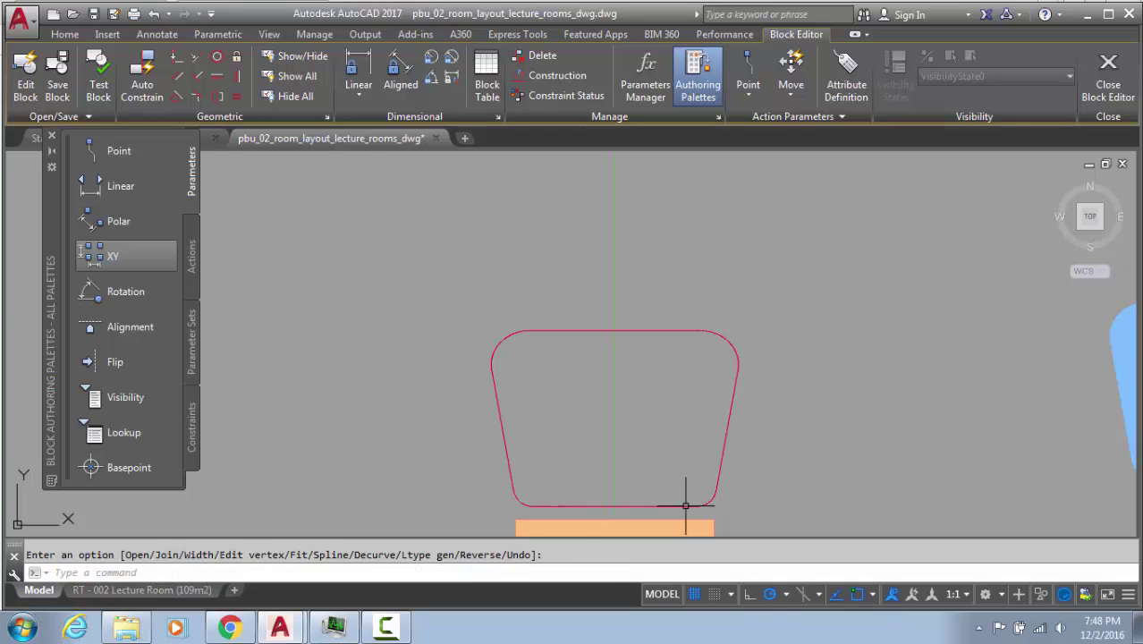
# Check the closed chair outline, then select the blue fill shape on the right
pyautogui.click(714, 472)
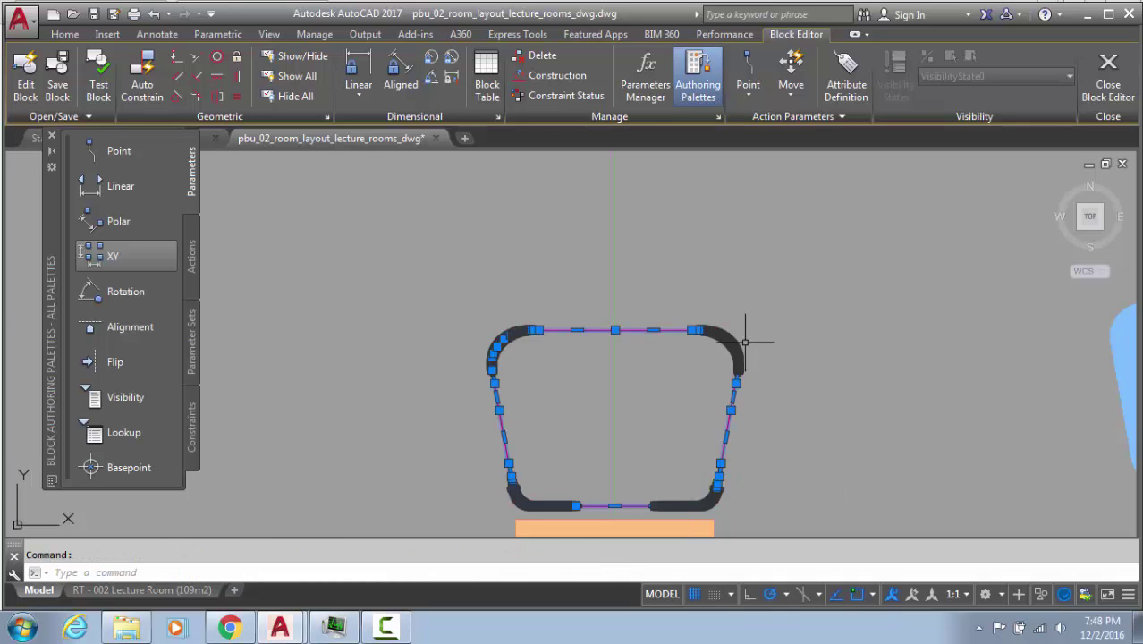
pyautogui.press('Escape')
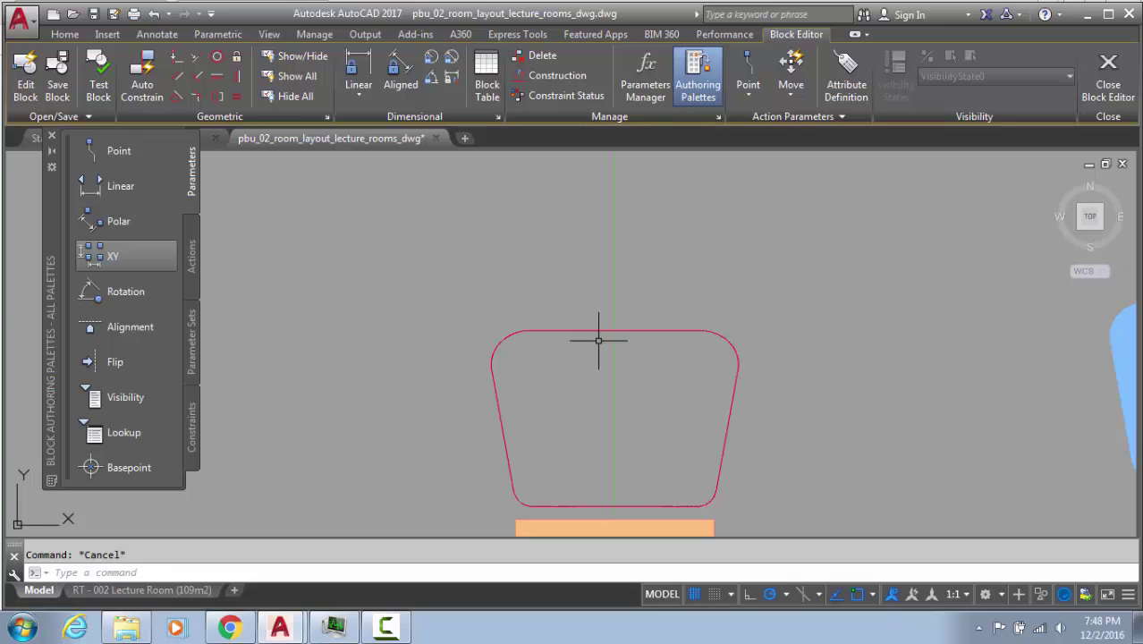
pyautogui.click(674, 332)
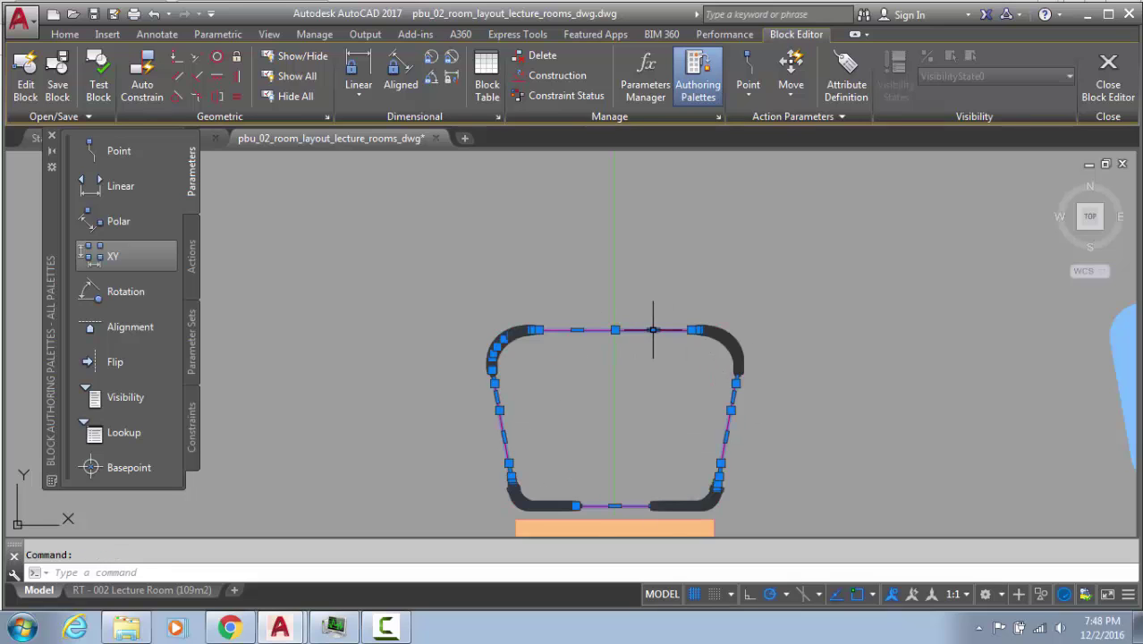
pyautogui.scroll(-4, 625, 407)
pyautogui.press('Escape')
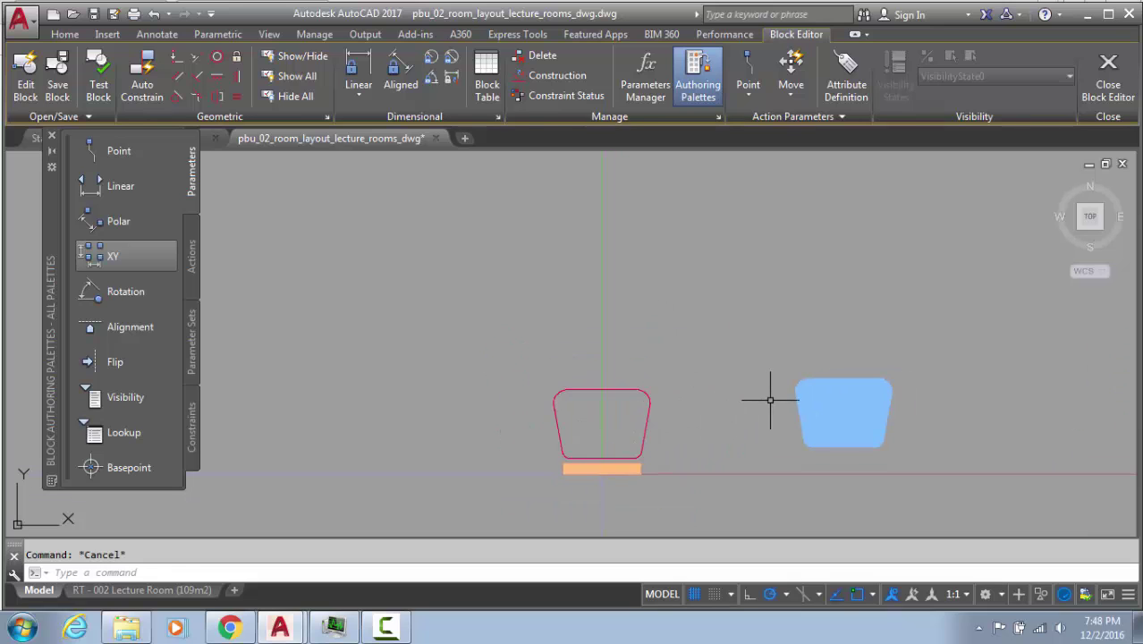
pyautogui.click(844, 398)
# In Hatch Edit, swap the blue hatch's old boundary for the closed chair outline
pyautogui.write('HE')
pyautogui.press('Return')
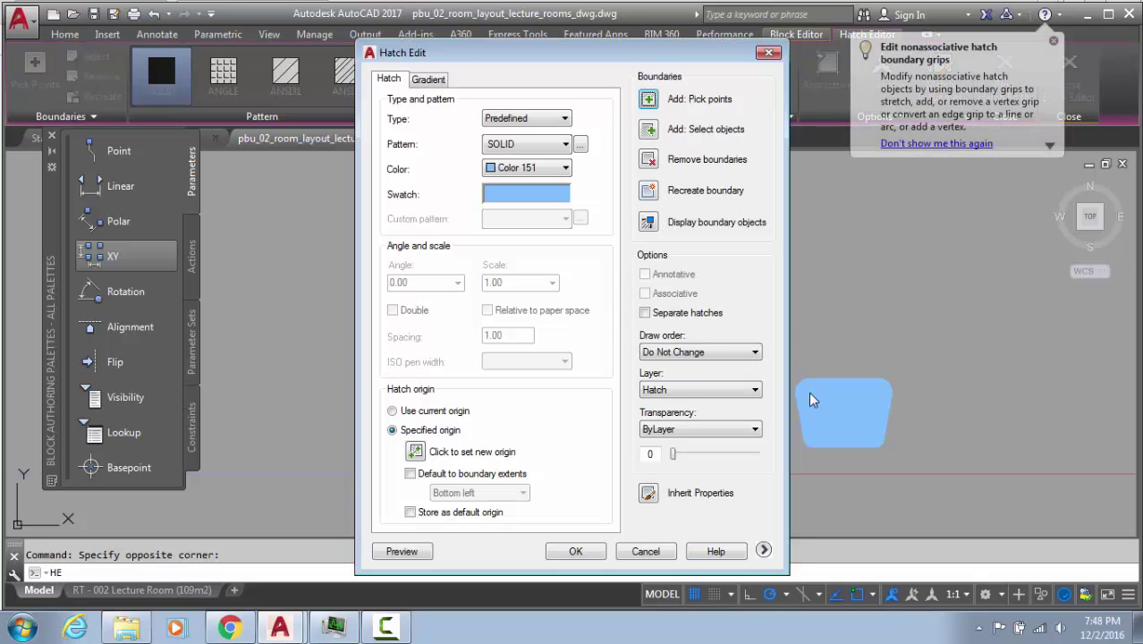
pyautogui.click(648, 159)
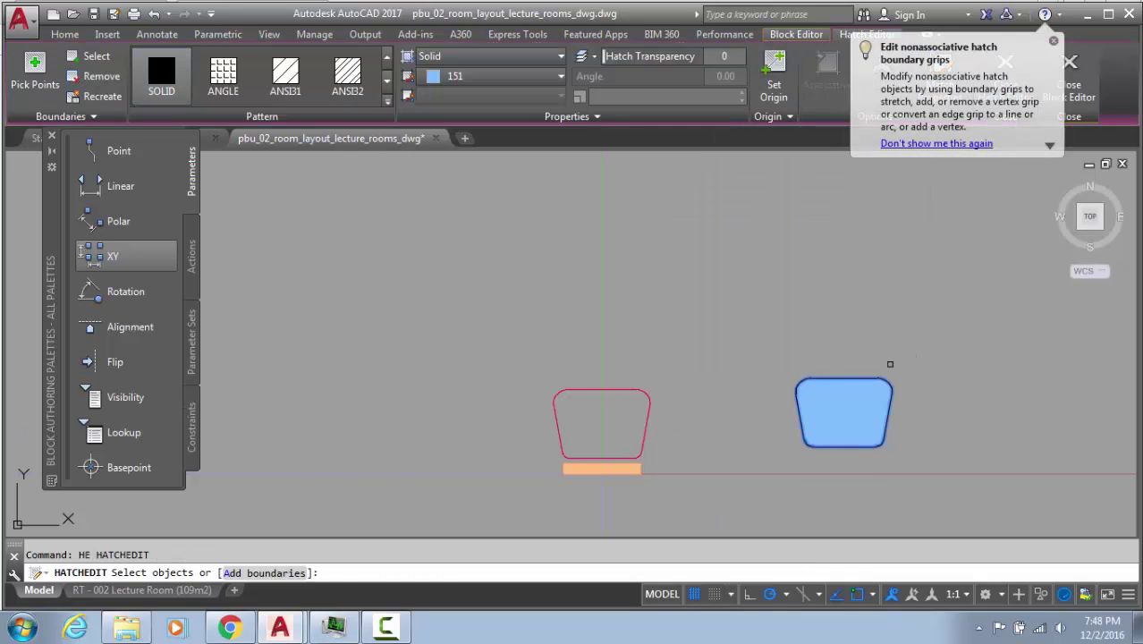
pyautogui.click(870, 371)
pyautogui.press('Return')
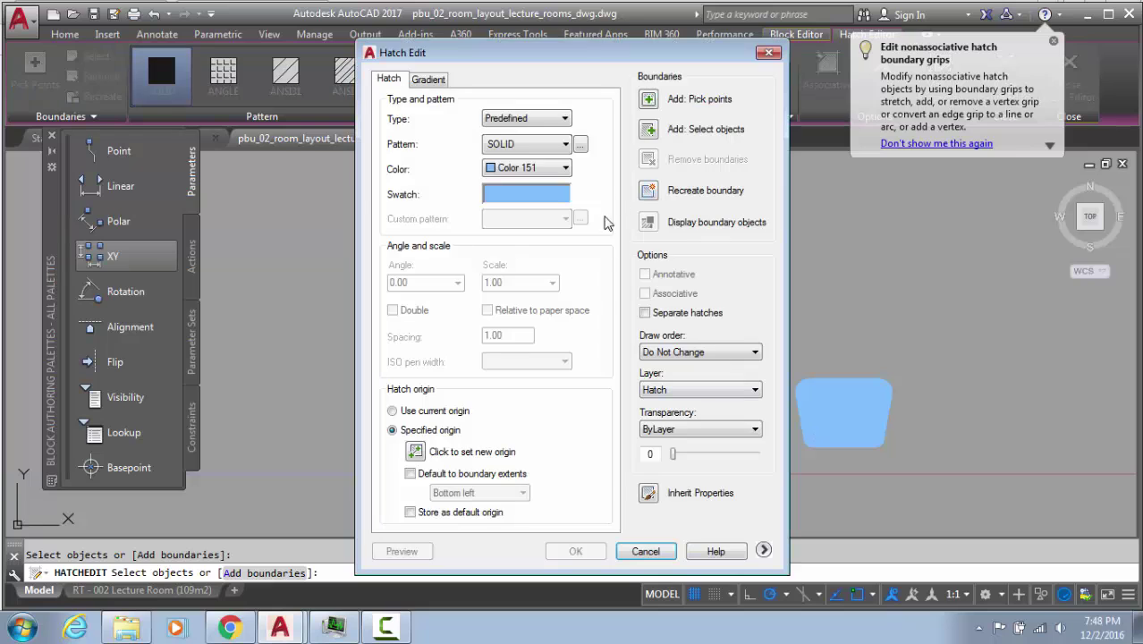
pyautogui.click(649, 130)
pyautogui.click(617, 390)
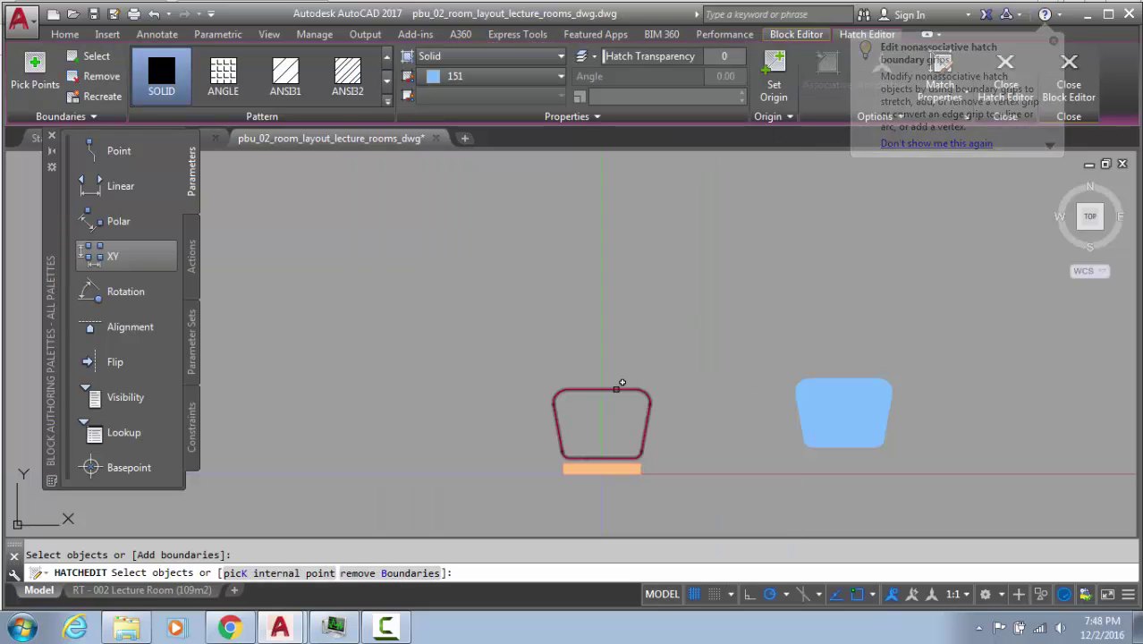
pyautogui.press('Return')
# Undo an accidental upward stretch of the blue hatch's top edge
pyautogui.scroll(4, 617, 408)
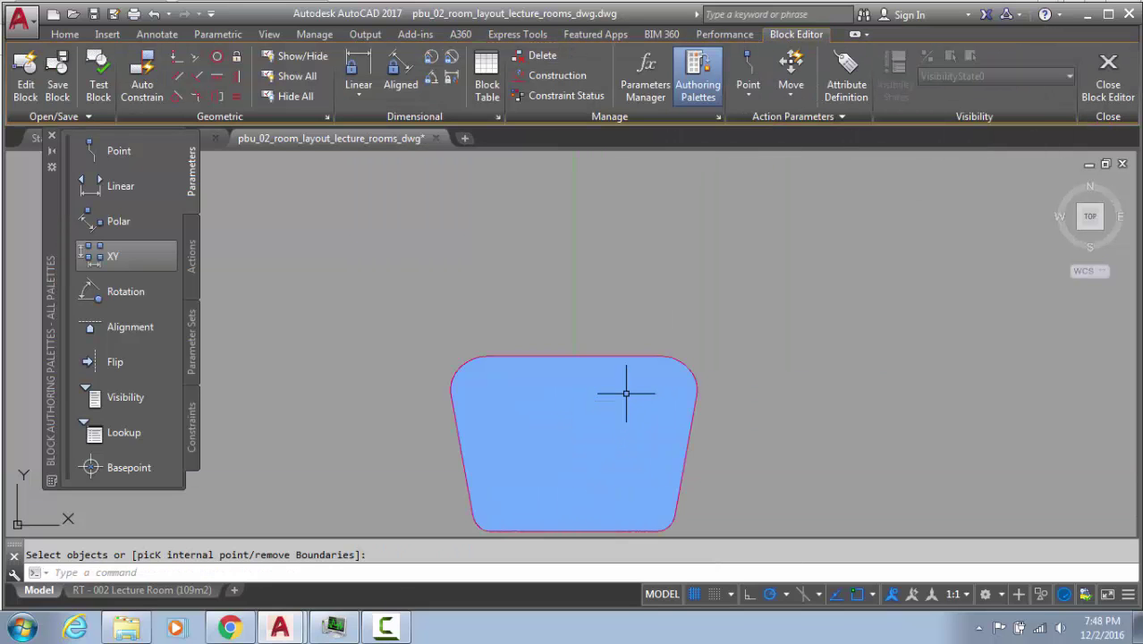
pyautogui.moveTo(653, 402); pyautogui.dragTo(758, 263, button='middle')
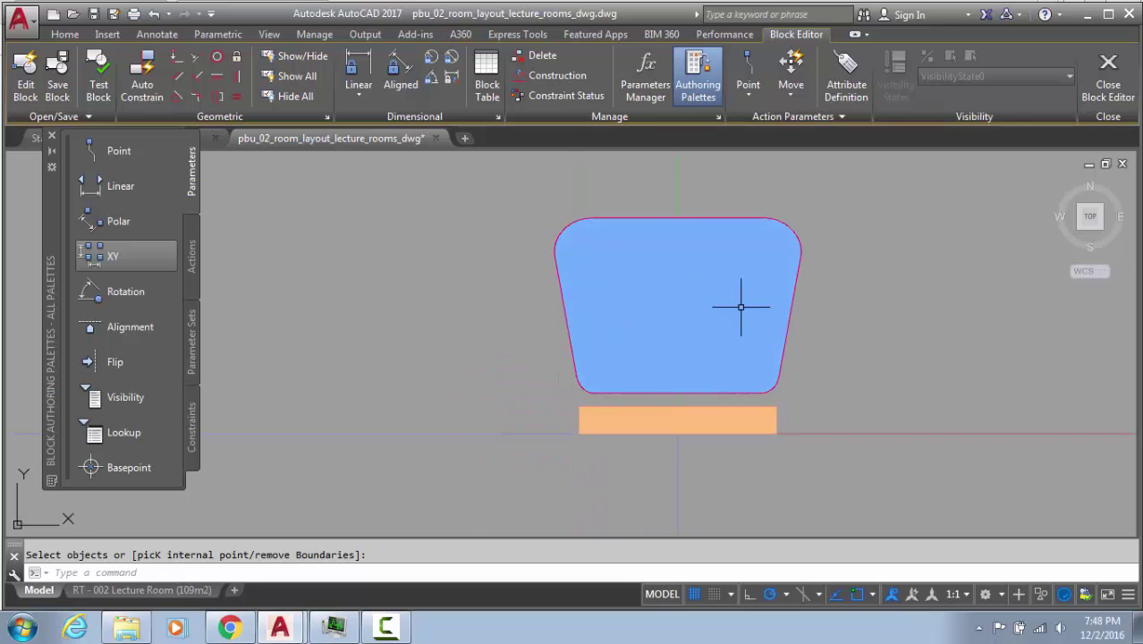
pyautogui.moveTo(668, 340); pyautogui.dragTo(619, 399, button='middle')
pyautogui.scroll(2, 539, 310)
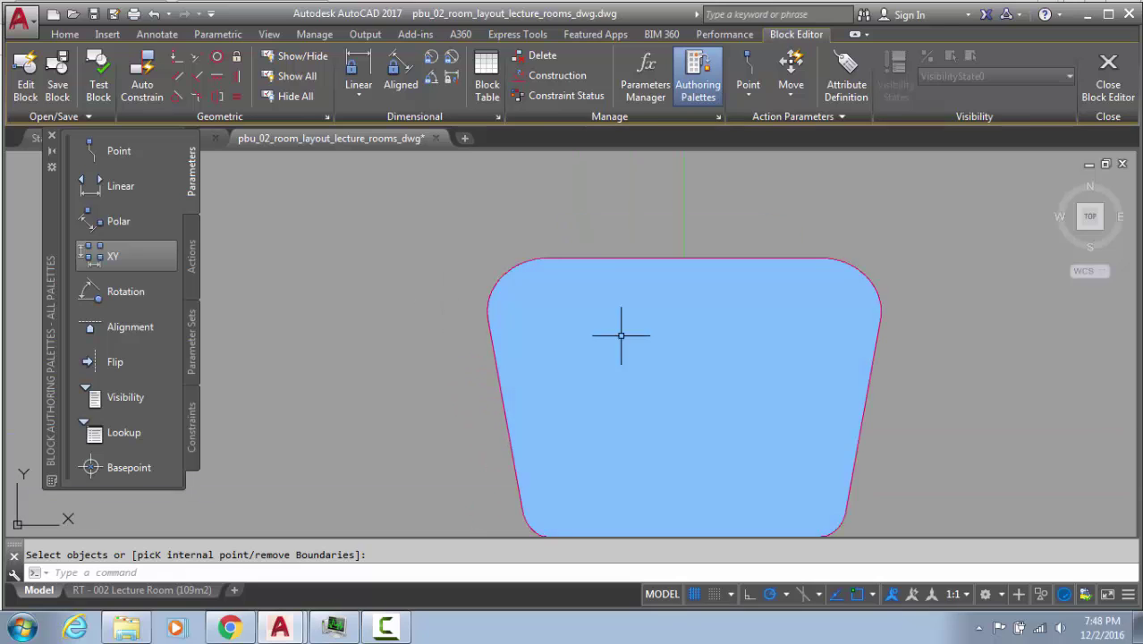
pyautogui.click(726, 381)
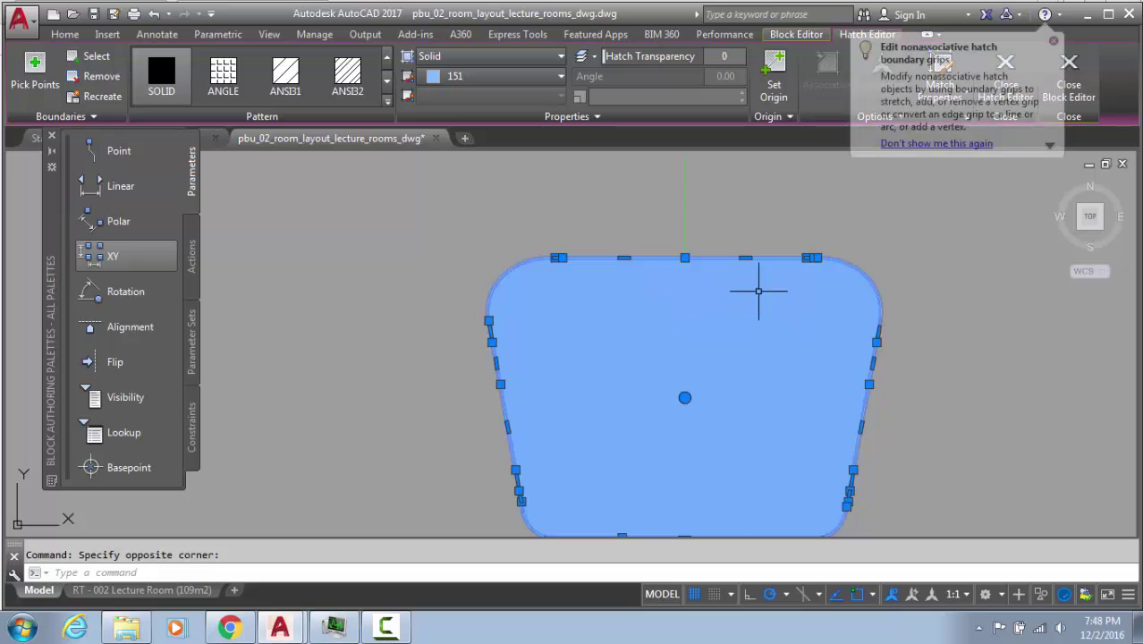
pyautogui.click(745, 257)
pyautogui.click(785, 210)
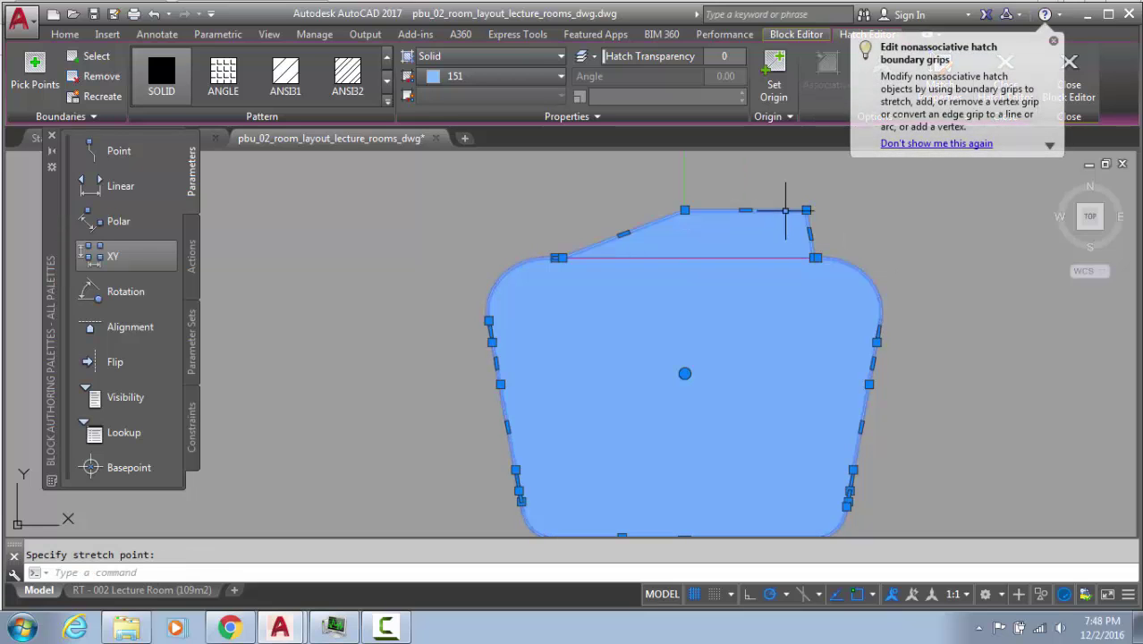
pyautogui.press('Escape')
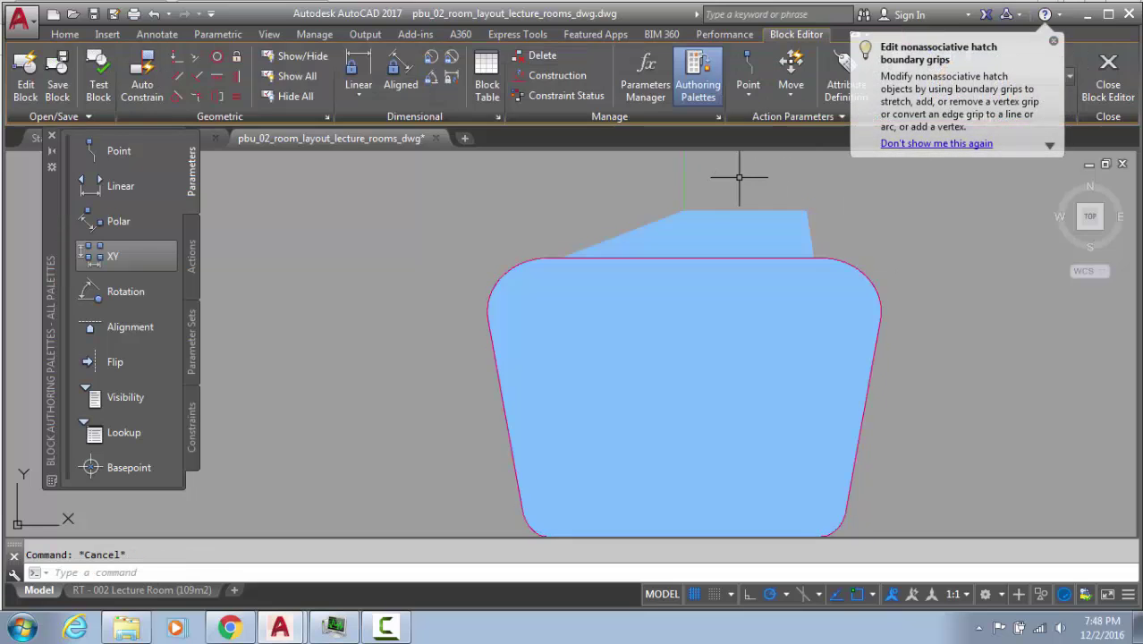
pyautogui.hotkey('ctrl', 'z')
# Check the orange bar below the chair and begin BCLOSE
pyautogui.scroll(-3, 744, 256)
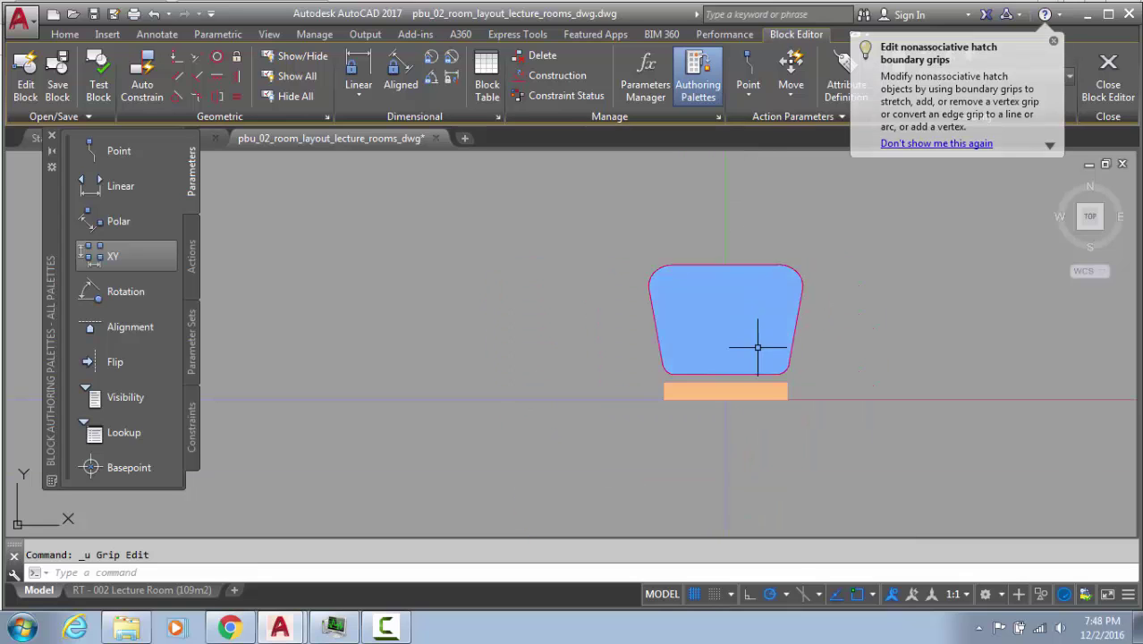
pyautogui.click(696, 377)
pyautogui.click(739, 375)
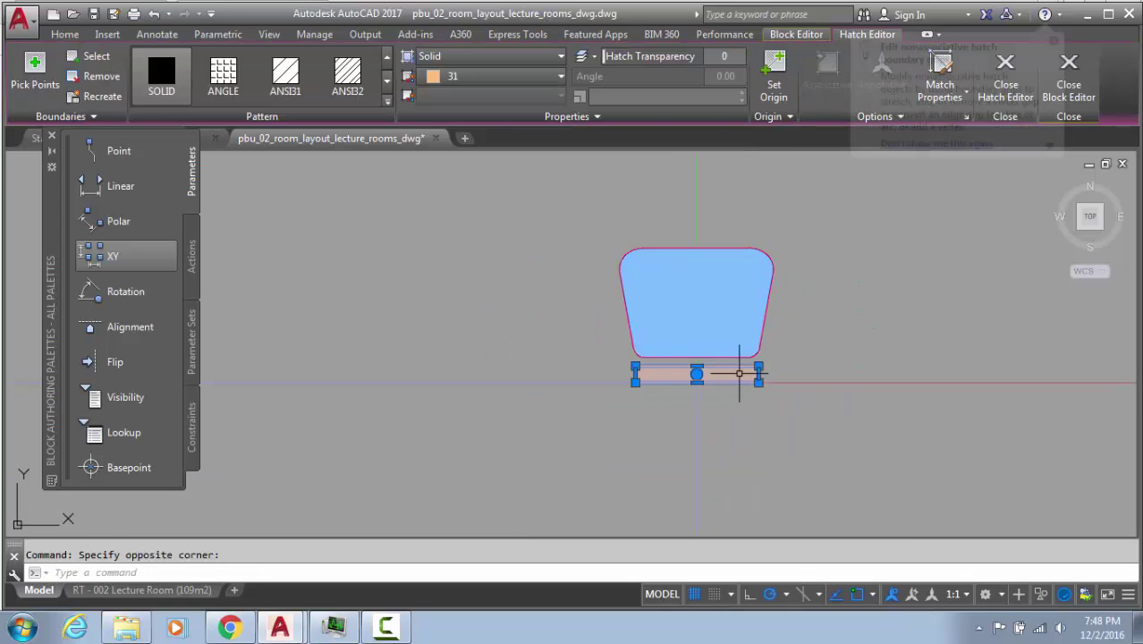
pyautogui.press('Escape')
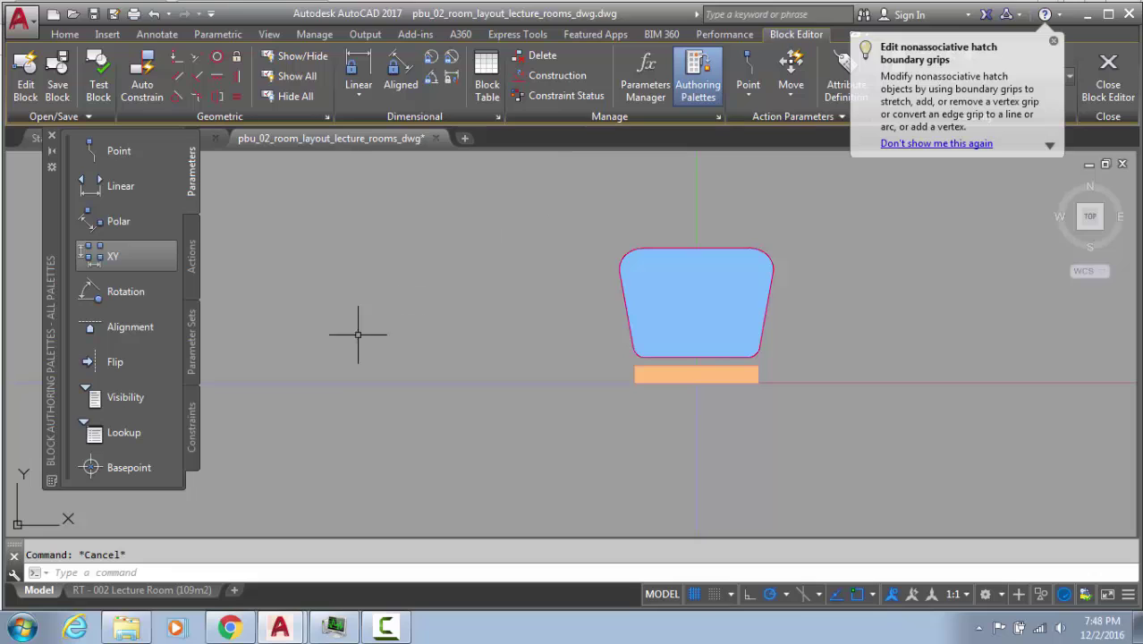
pyautogui.write('bc')
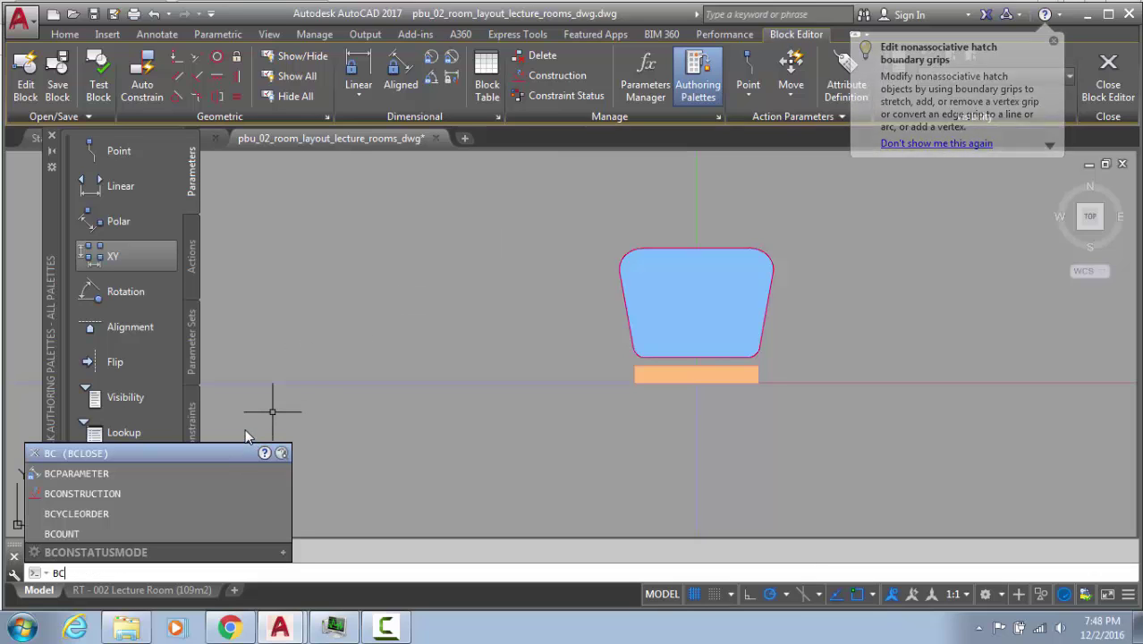
pyautogui.press('Return')
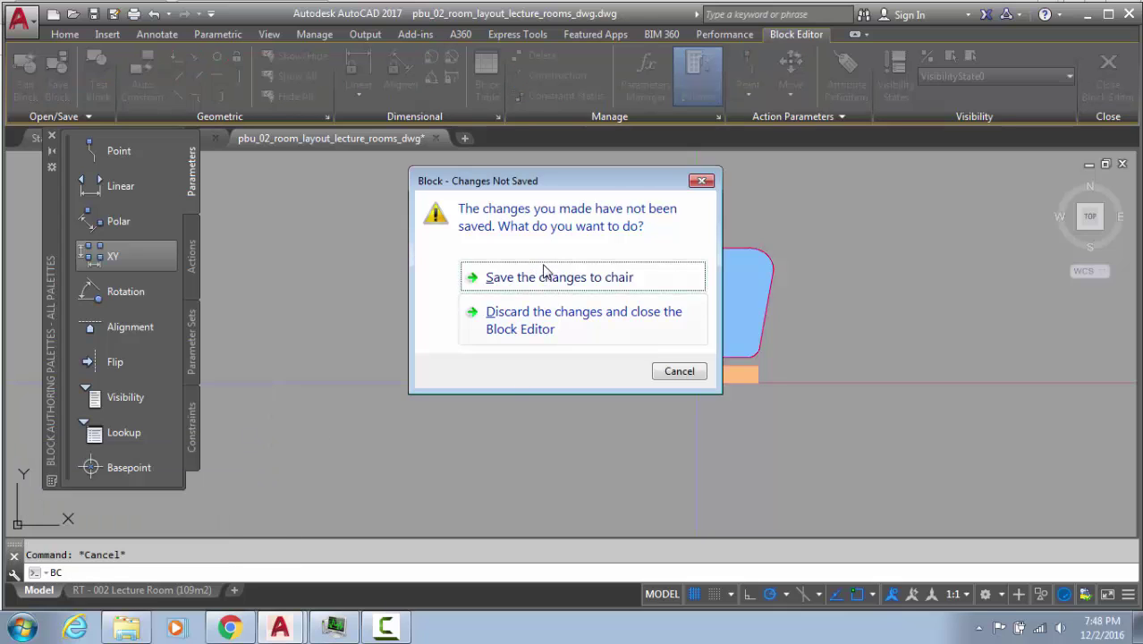
pyautogui.click(542, 279)
pyautogui.click(507, 324)
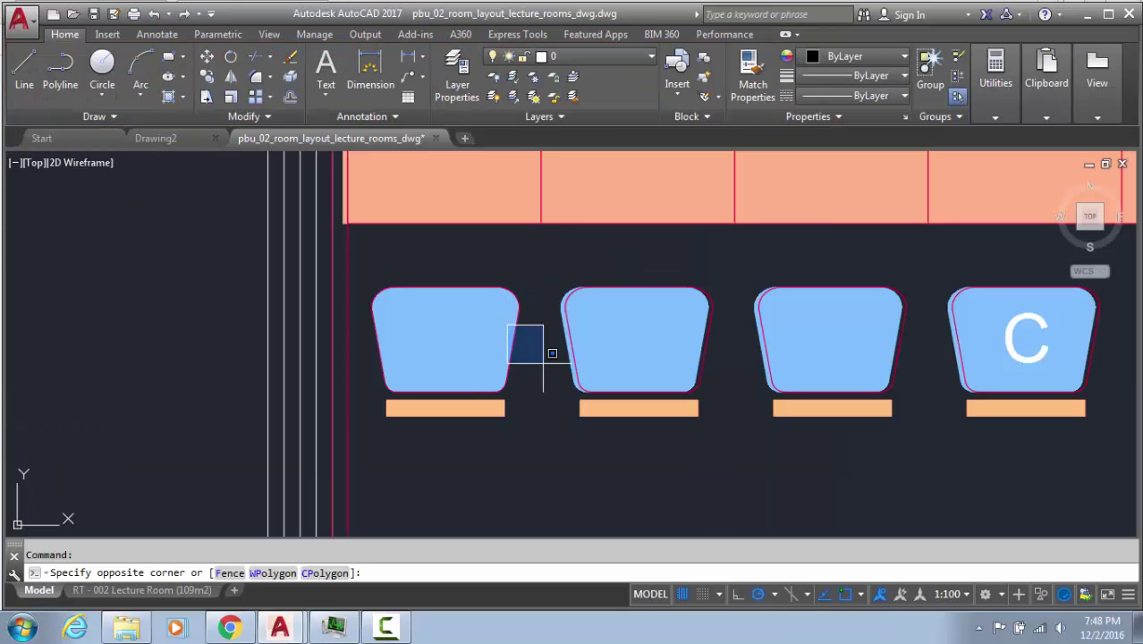
pyautogui.click(506, 380)
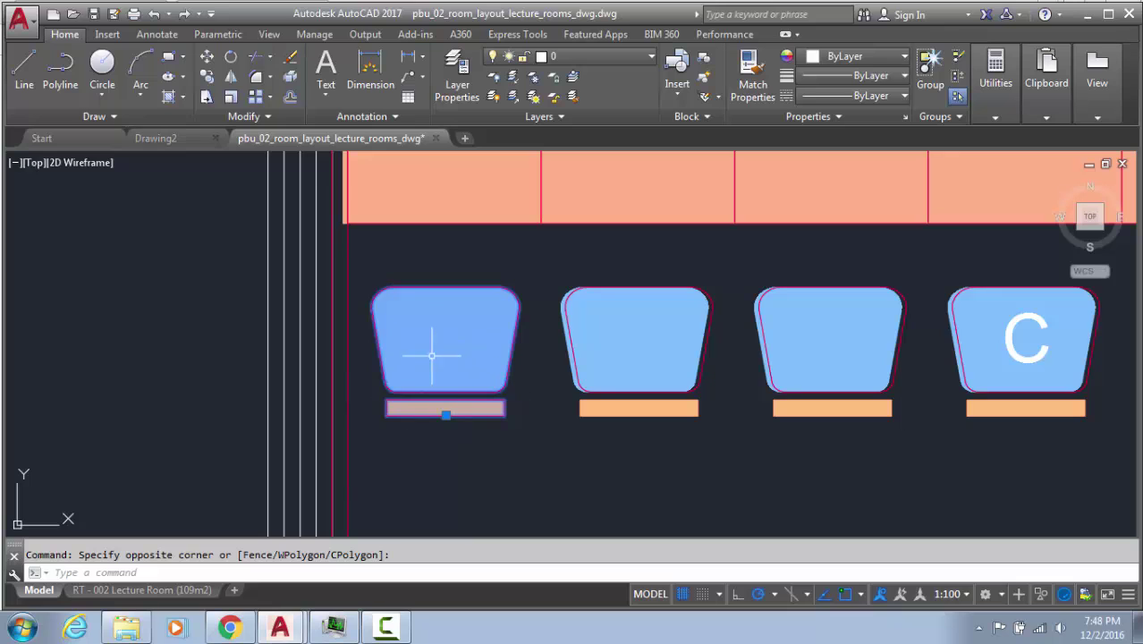
pyautogui.press('Escape')
pyautogui.click(705, 446)
pyautogui.click(628, 369)
pyautogui.moveTo(793, 447); pyautogui.dragTo(500, 478, button='middle')
pyautogui.click(602, 475)
pyautogui.click(535, 399)
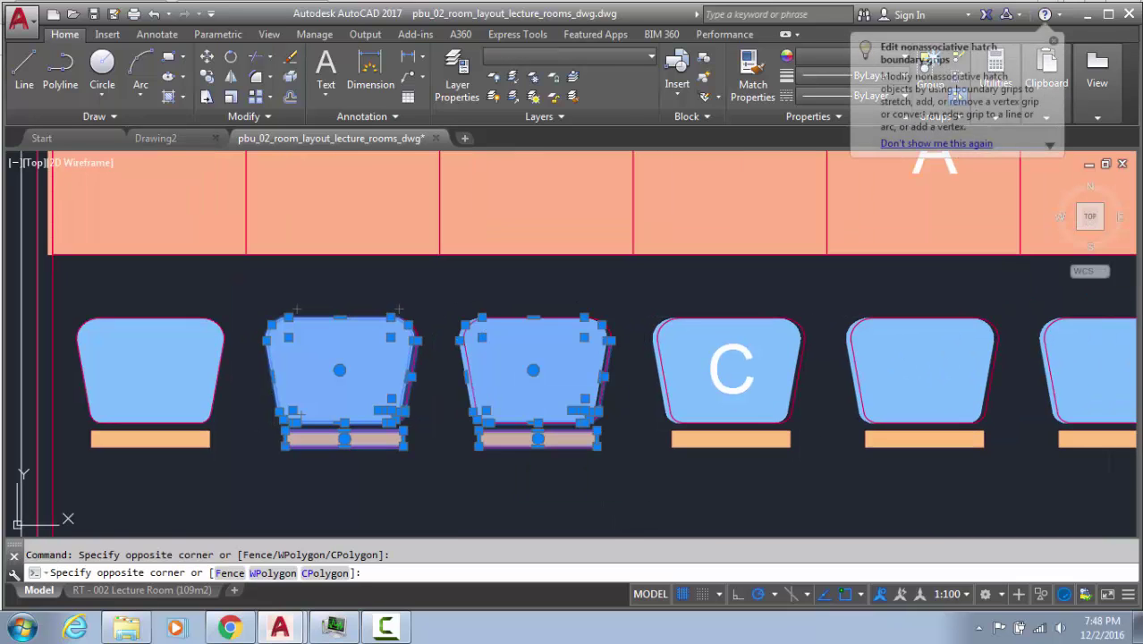
pyautogui.click(832, 474)
pyautogui.click(747, 393)
pyautogui.click(939, 461)
pyautogui.click(862, 376)
pyautogui.press('Escape')
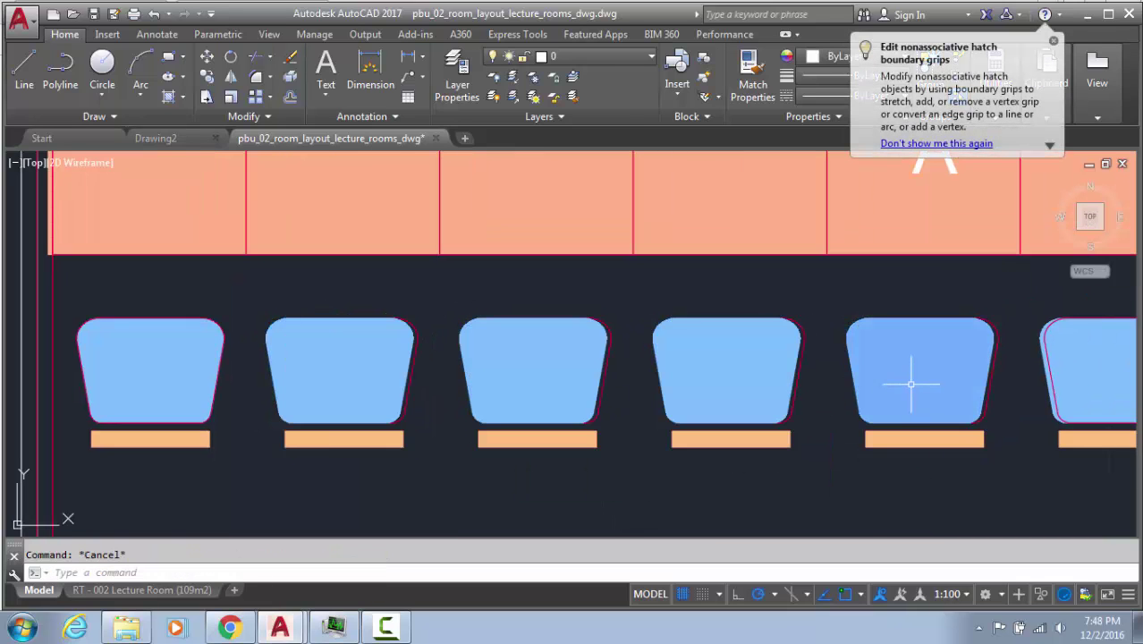
pyautogui.click(910, 383)
pyautogui.click(1072, 462)
pyautogui.press('Delete')
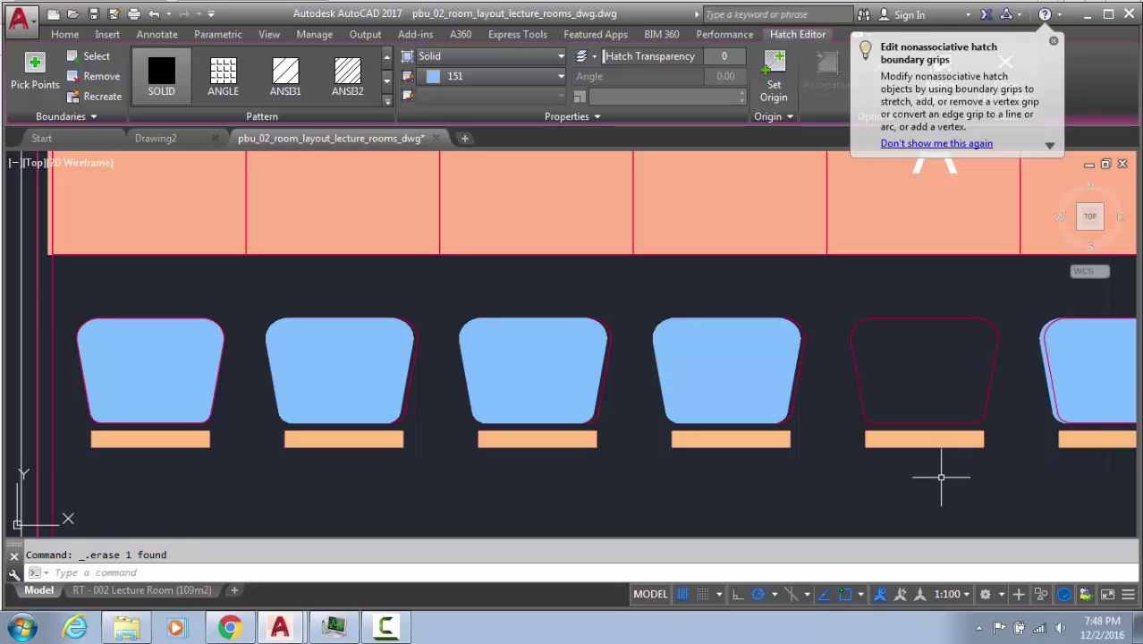
pyautogui.scroll(-4, 943, 480)
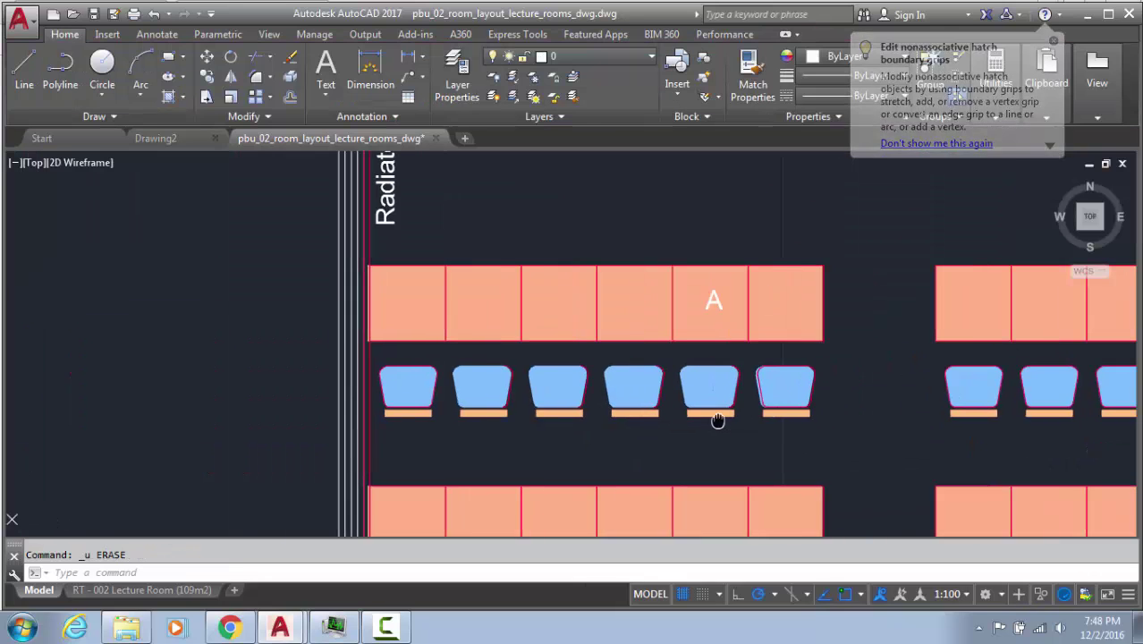
pyautogui.press('Escape')
pyautogui.click(392, 404)
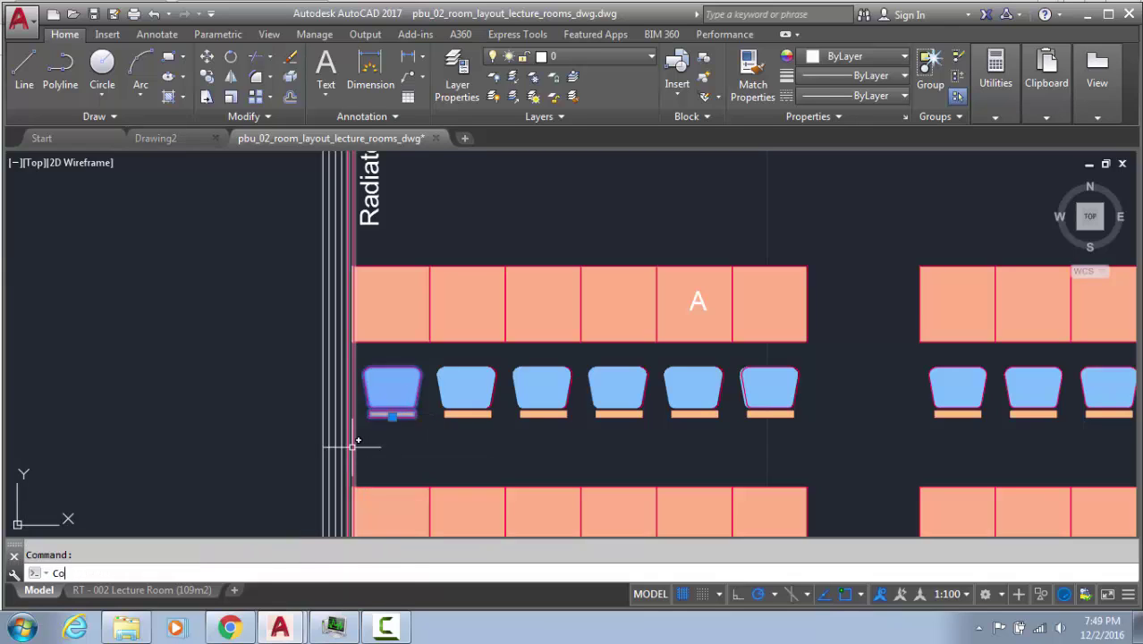
pyautogui.write('Co')
pyautogui.press('Return')
pyautogui.click(392, 414)
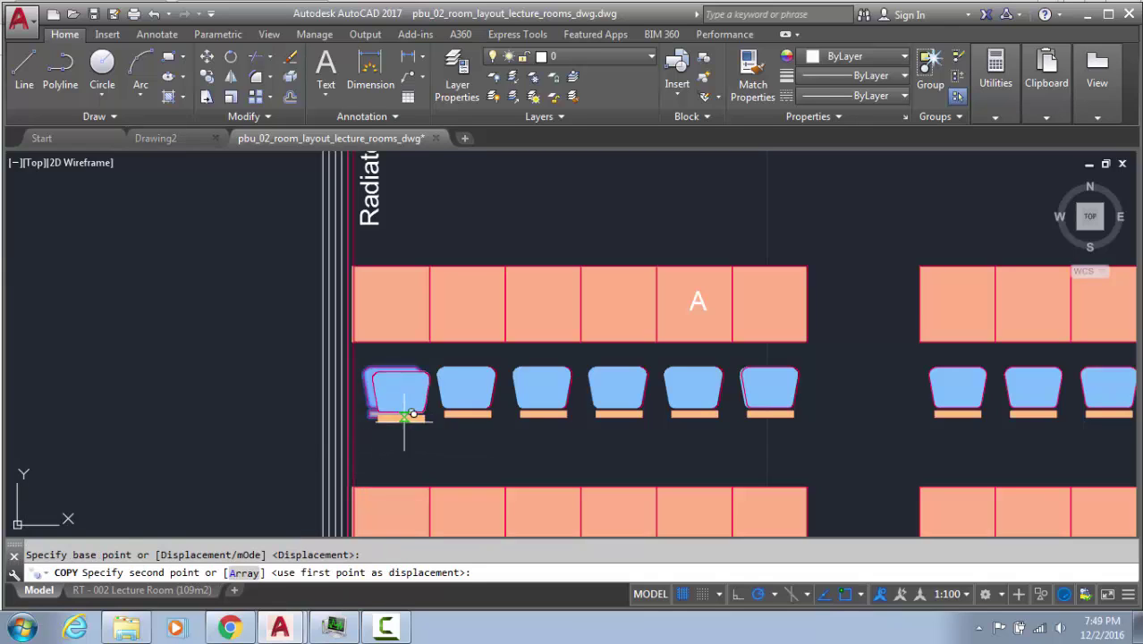
pyautogui.click(466, 416)
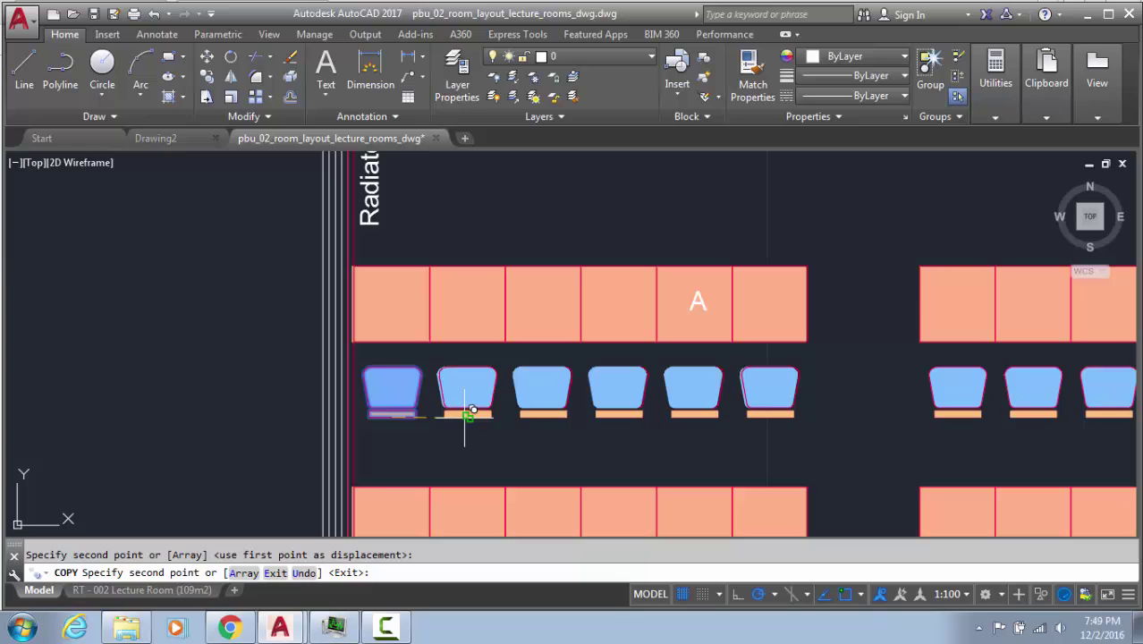
pyautogui.click(543, 414)
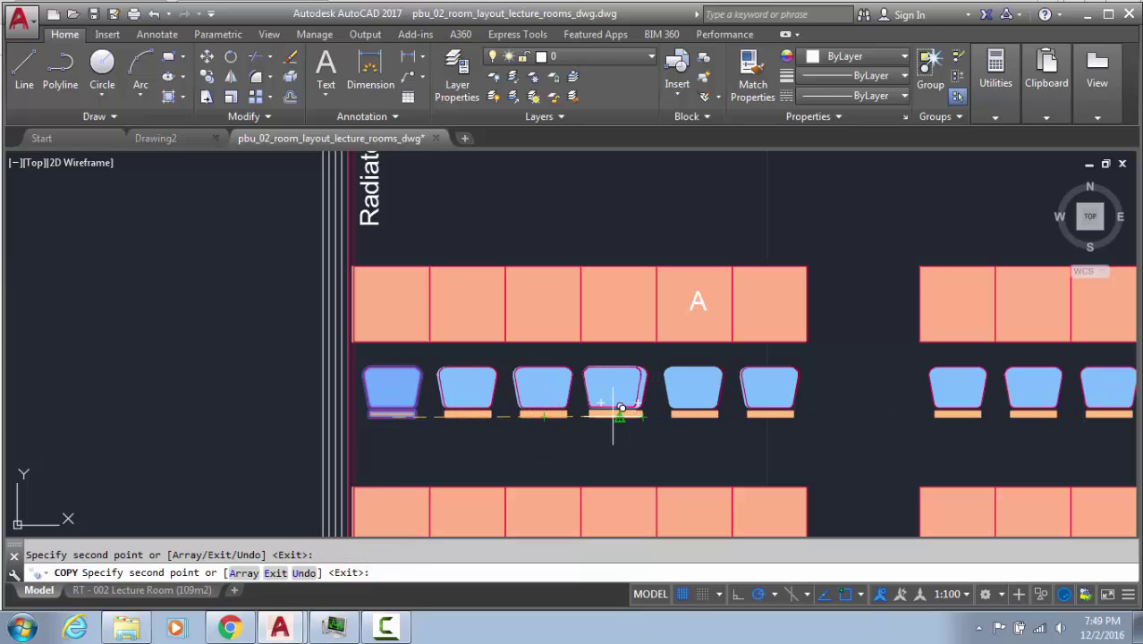
pyautogui.click(617, 414)
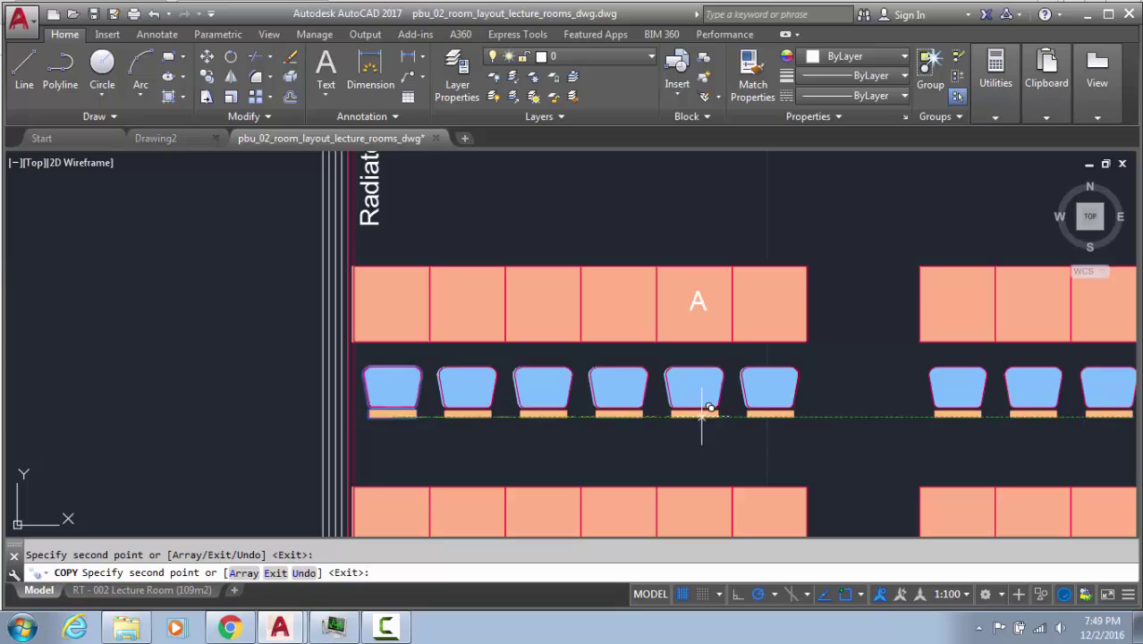
pyautogui.click(693, 414)
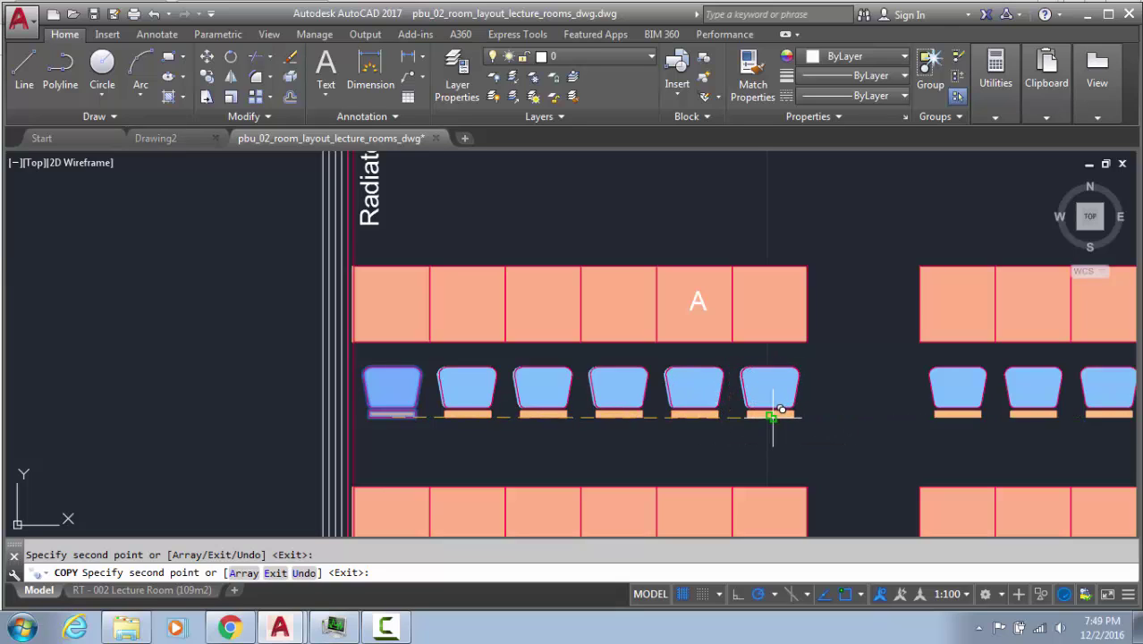
pyautogui.click(771, 414)
pyautogui.press('Escape')
pyautogui.click(735, 360)
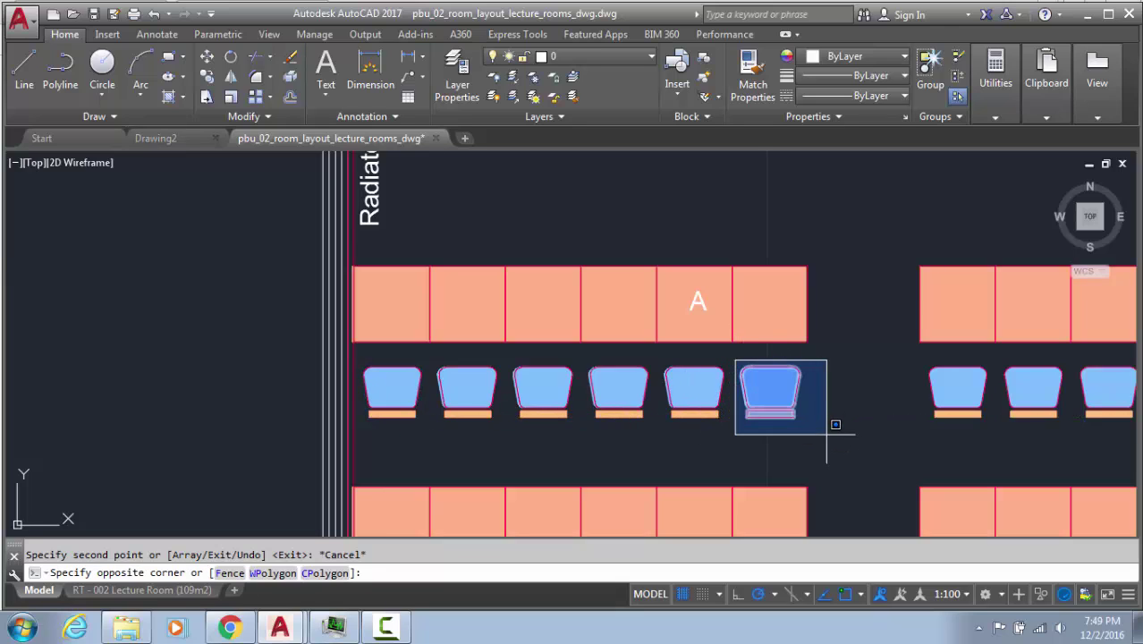
pyautogui.click(830, 426)
pyautogui.press('F1')
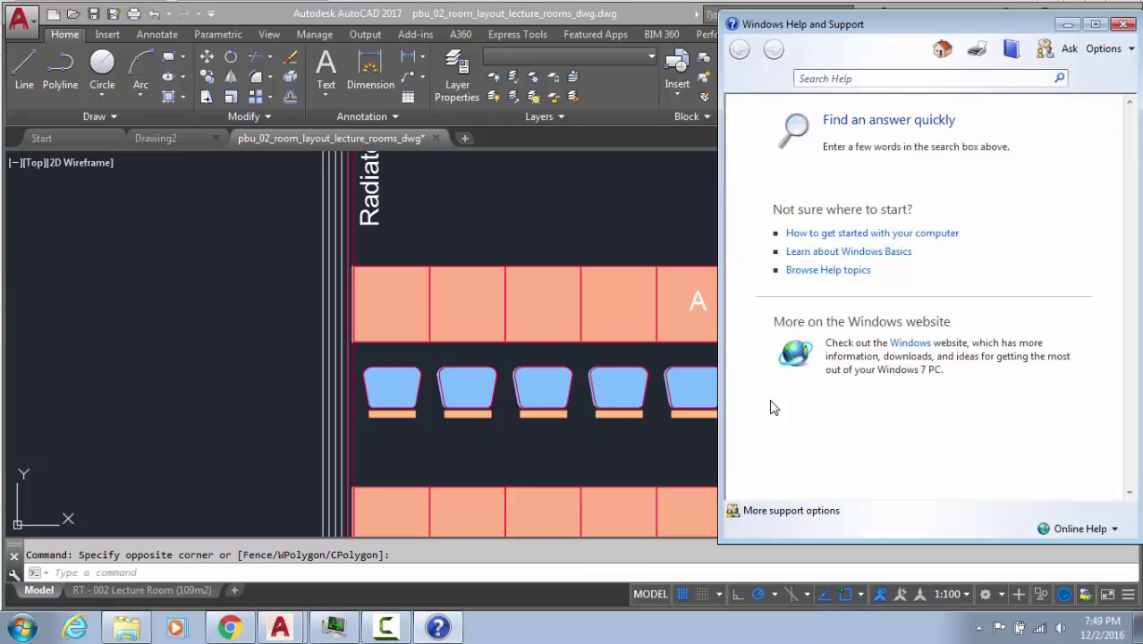
pyautogui.click(1127, 14)
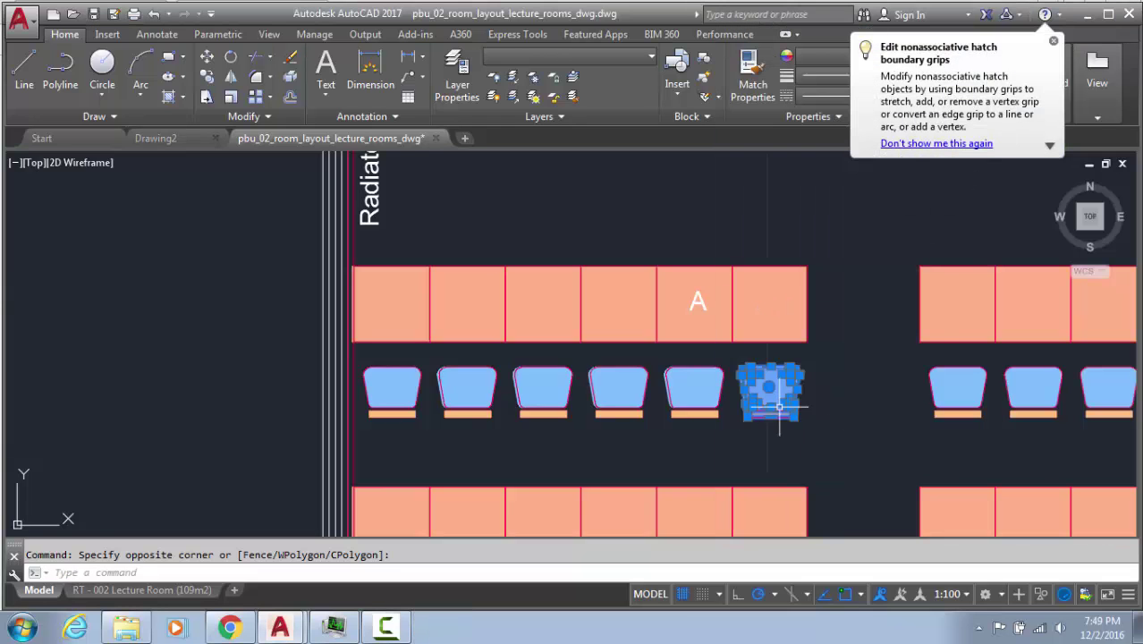
pyautogui.press('Escape')
pyautogui.scroll(5, 774, 389)
pyautogui.click(858, 355)
pyautogui.click(748, 381)
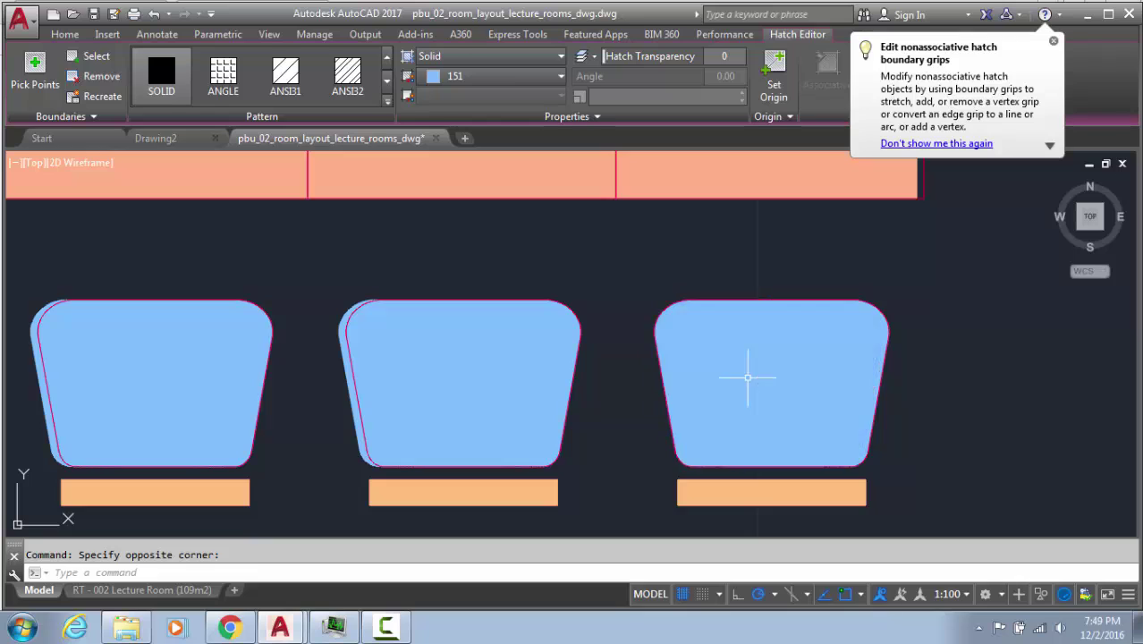
pyautogui.press('Delete')
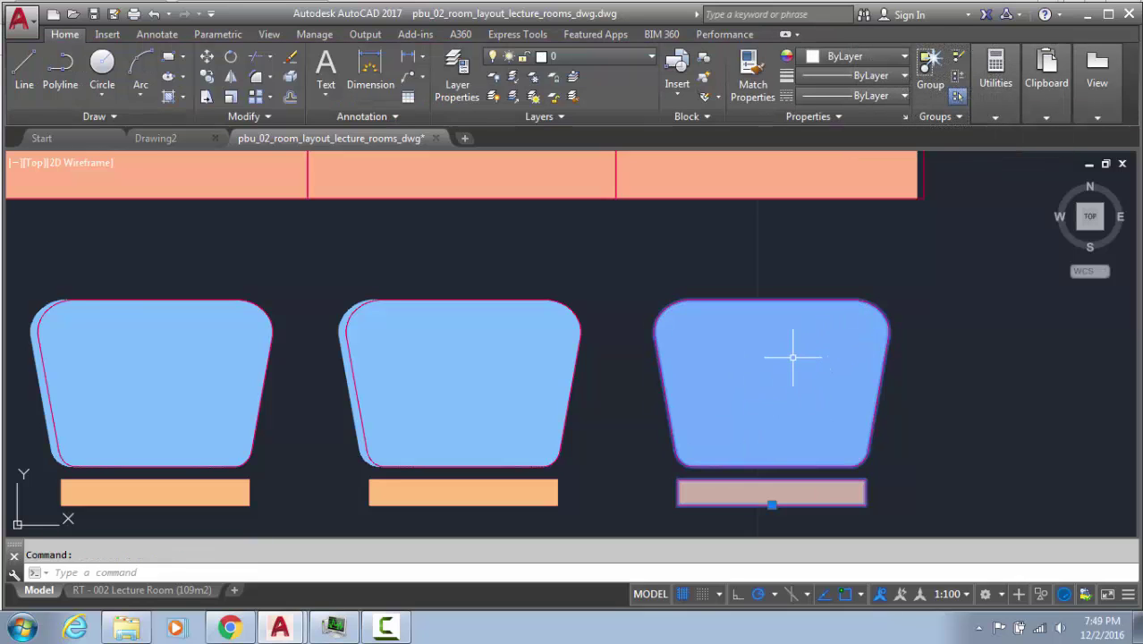
pyautogui.hotkey('ctrl', 'z')
pyautogui.hotkey('ctrl', 'z')
pyautogui.hotkey('ctrl', 'z')
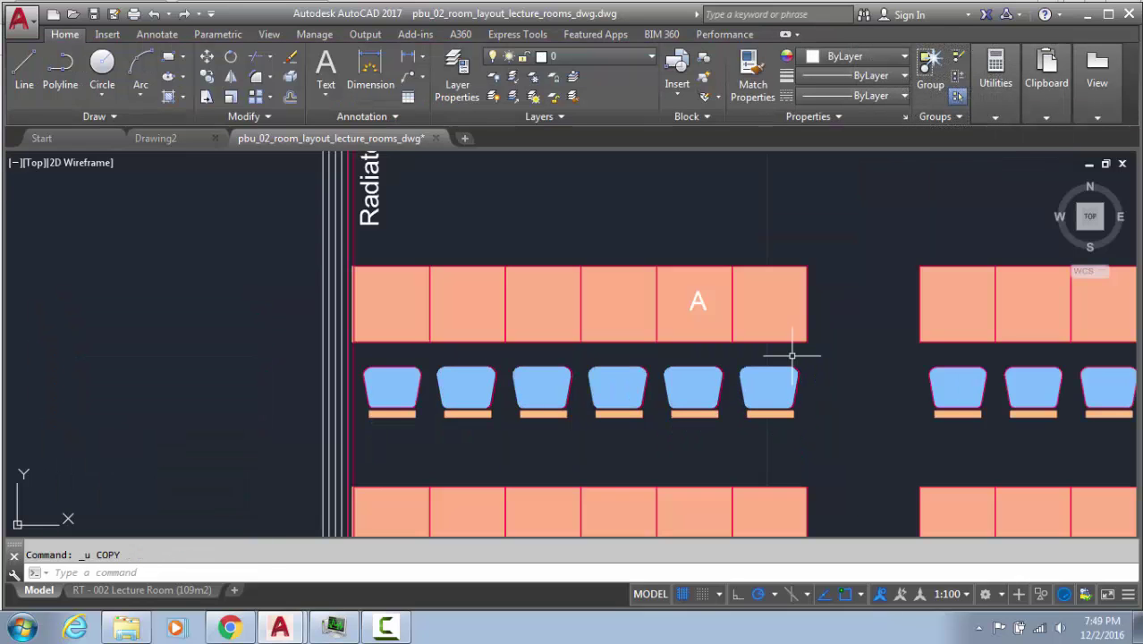
pyautogui.scroll(3, 792, 355)
pyautogui.click(512, 327)
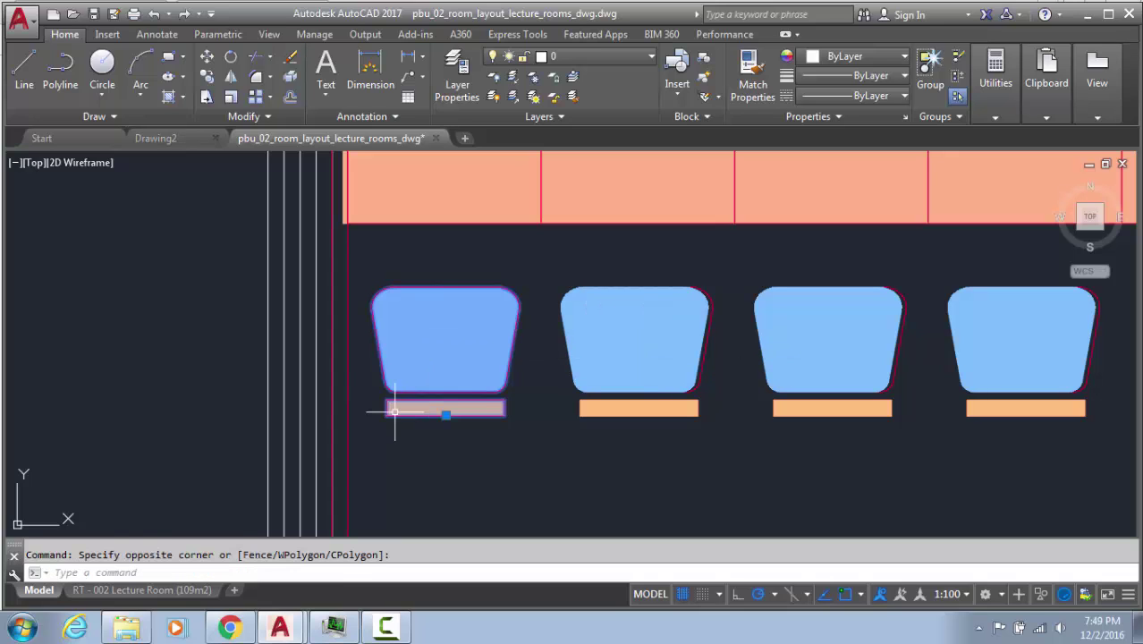
pyautogui.press('Escape')
pyautogui.scroll(-4, 473, 401)
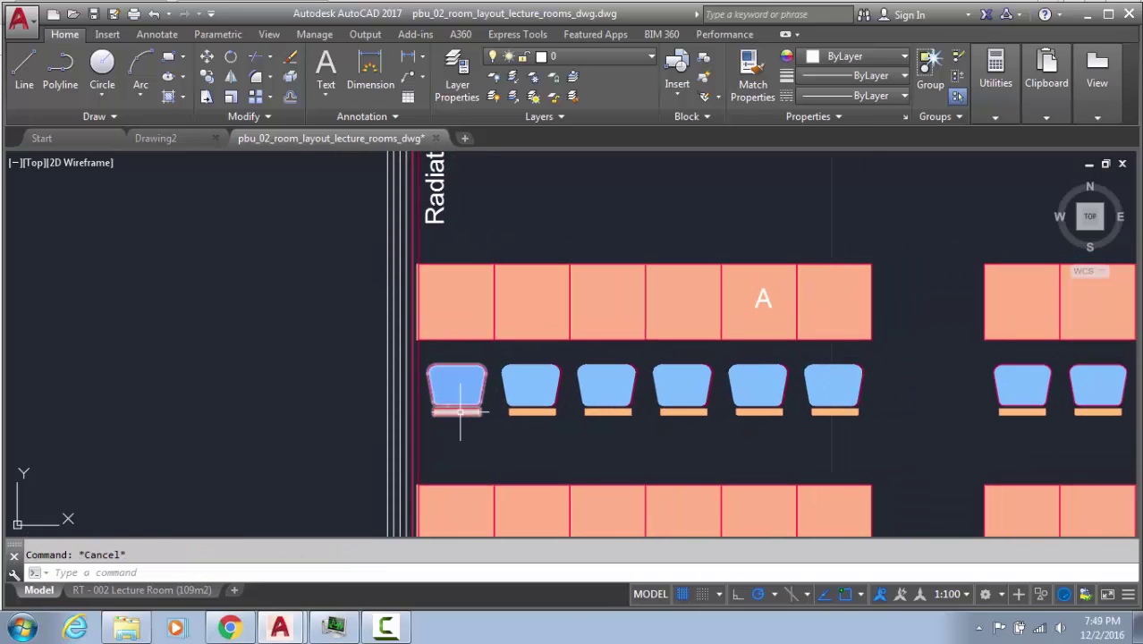
# Start a rectangular array of the left chair with 5 tighter-spaced columns
pyautogui.write('ar')
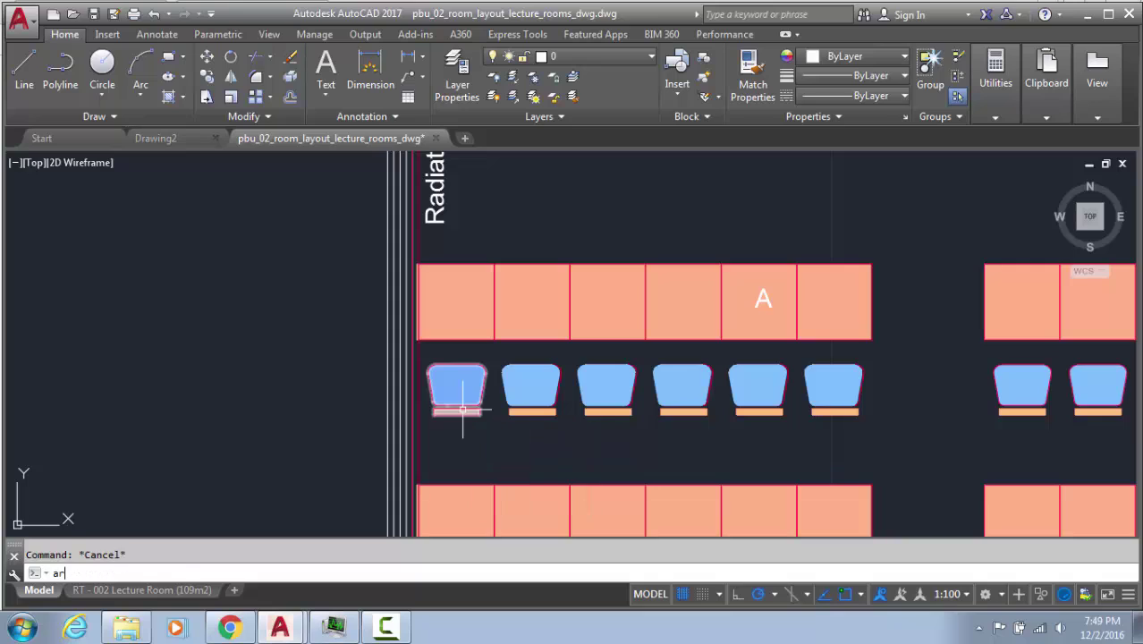
pyautogui.press('Return')
pyautogui.click(464, 409)
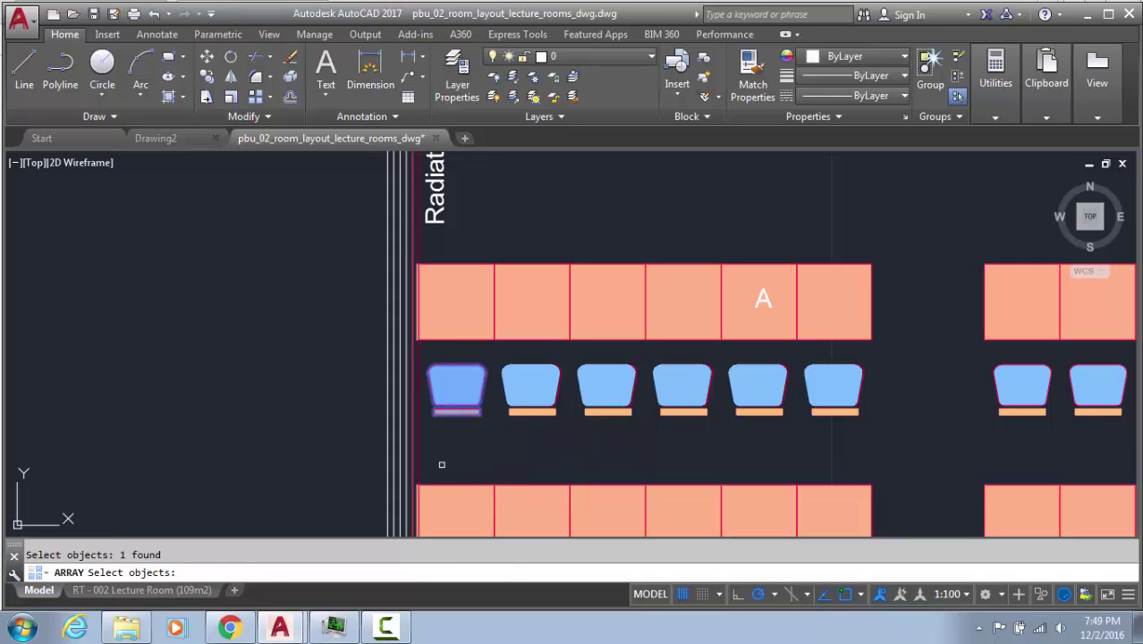
pyautogui.press('Return')
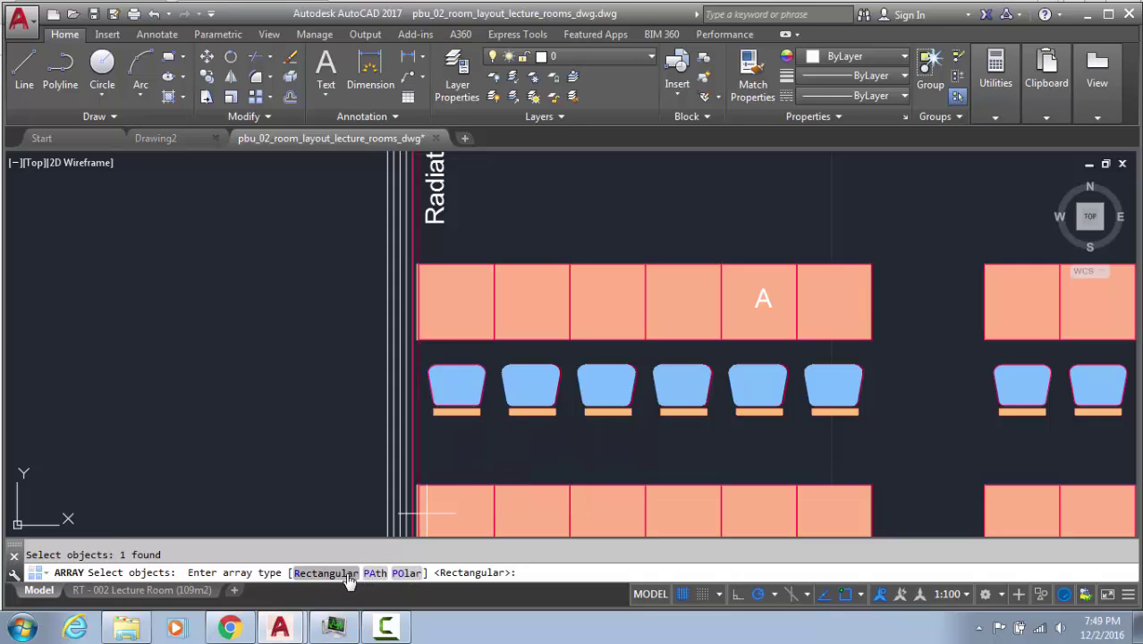
pyautogui.click(348, 577)
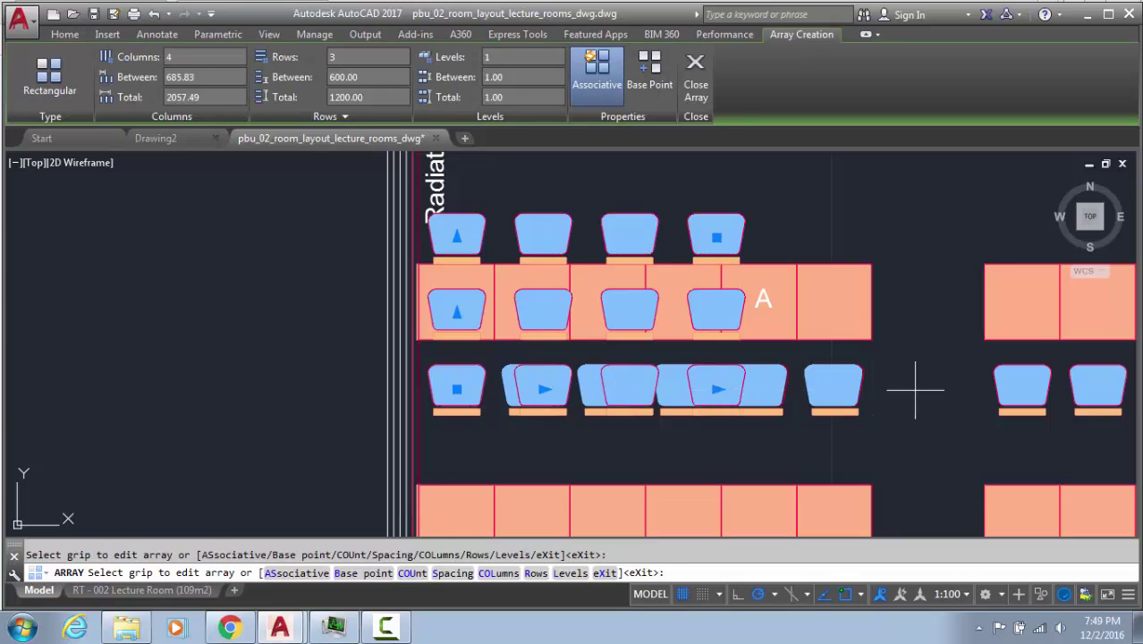
pyautogui.click(717, 390)
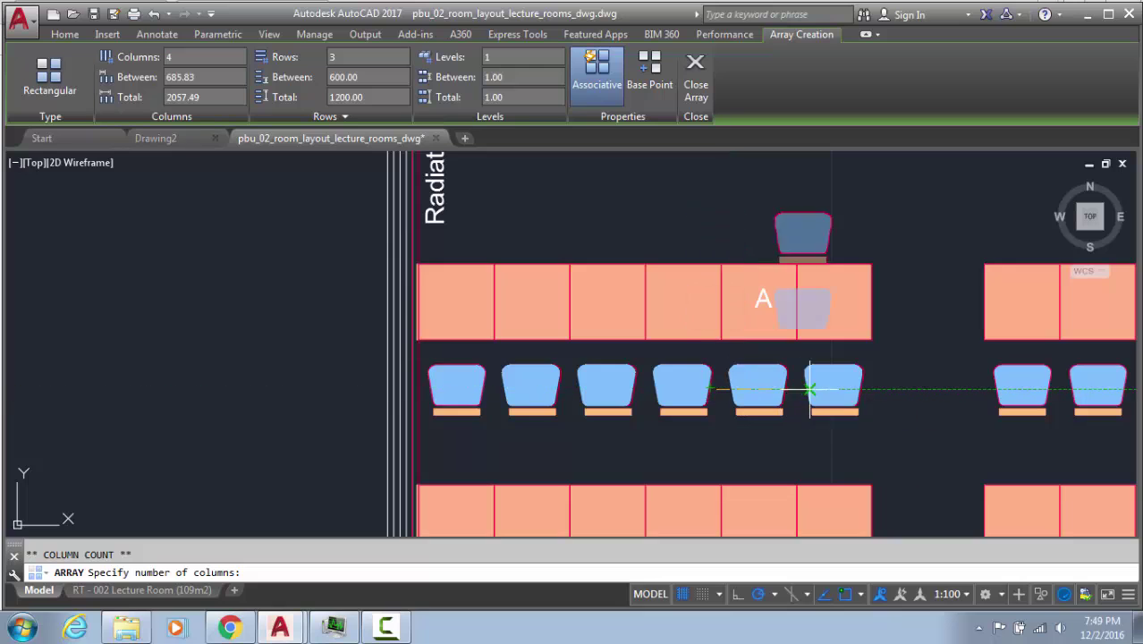
pyautogui.click(542, 390)
pyautogui.click(519, 389)
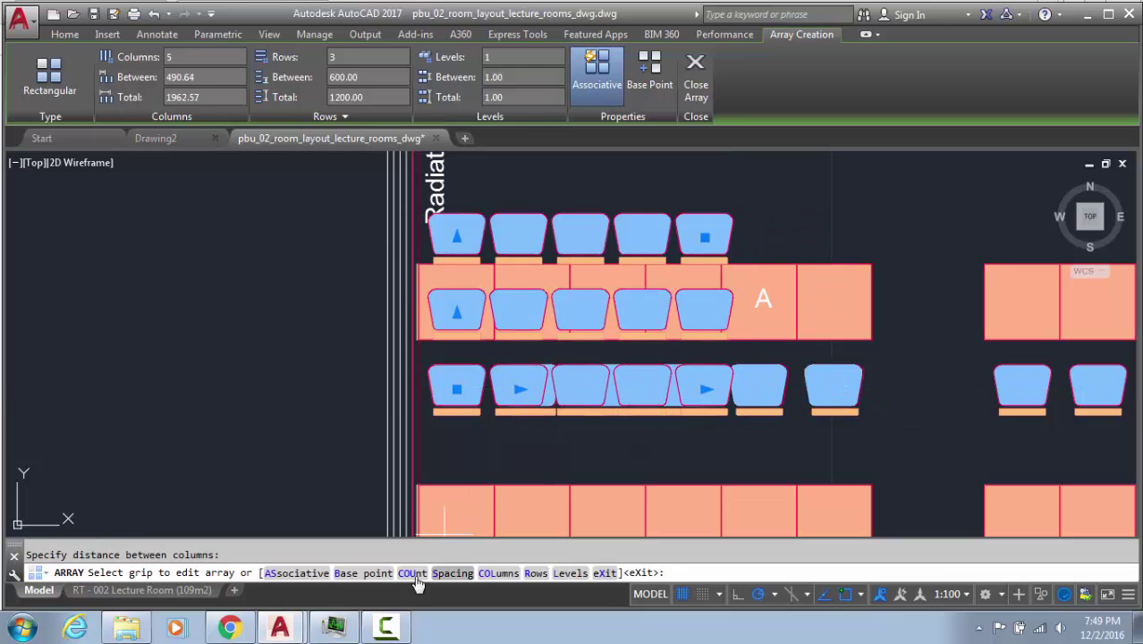
# Reset the array base point to the chair corner and set 600 column spacing
pyautogui.click(362, 573)
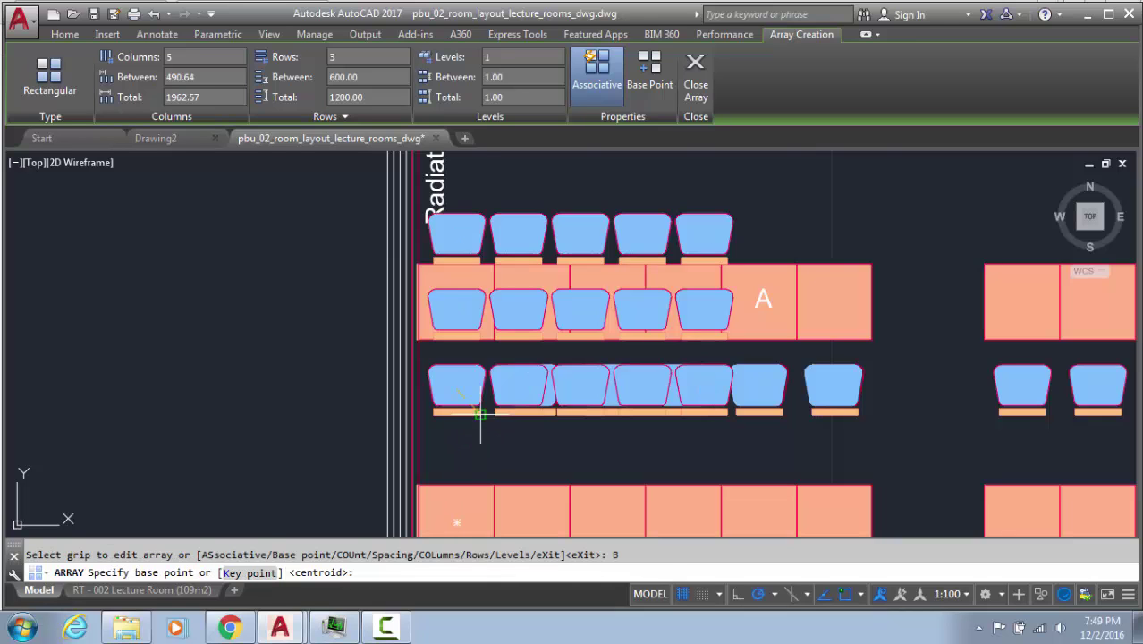
pyautogui.scroll(4, 472, 406)
pyautogui.click(372, 437)
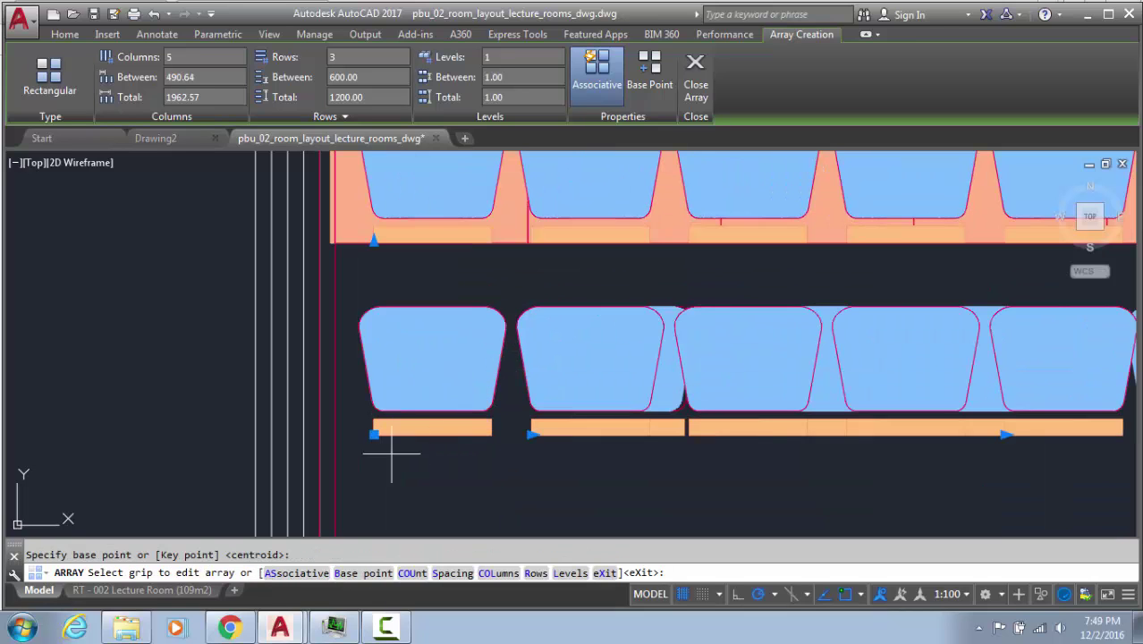
pyautogui.click(531, 436)
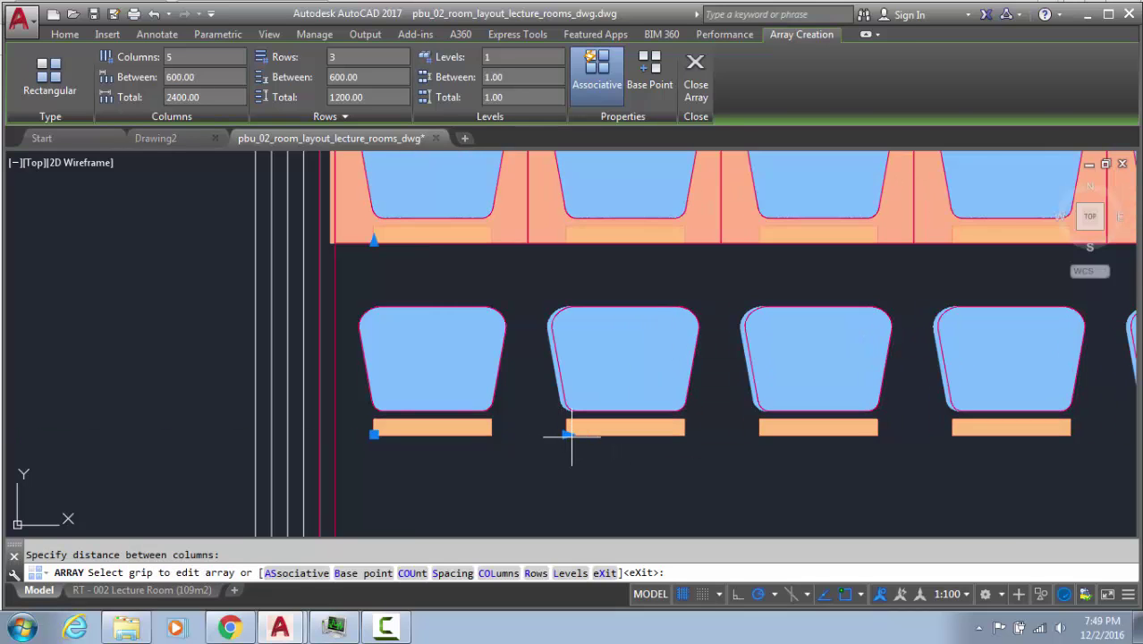
pyautogui.scroll(-4, 617, 447)
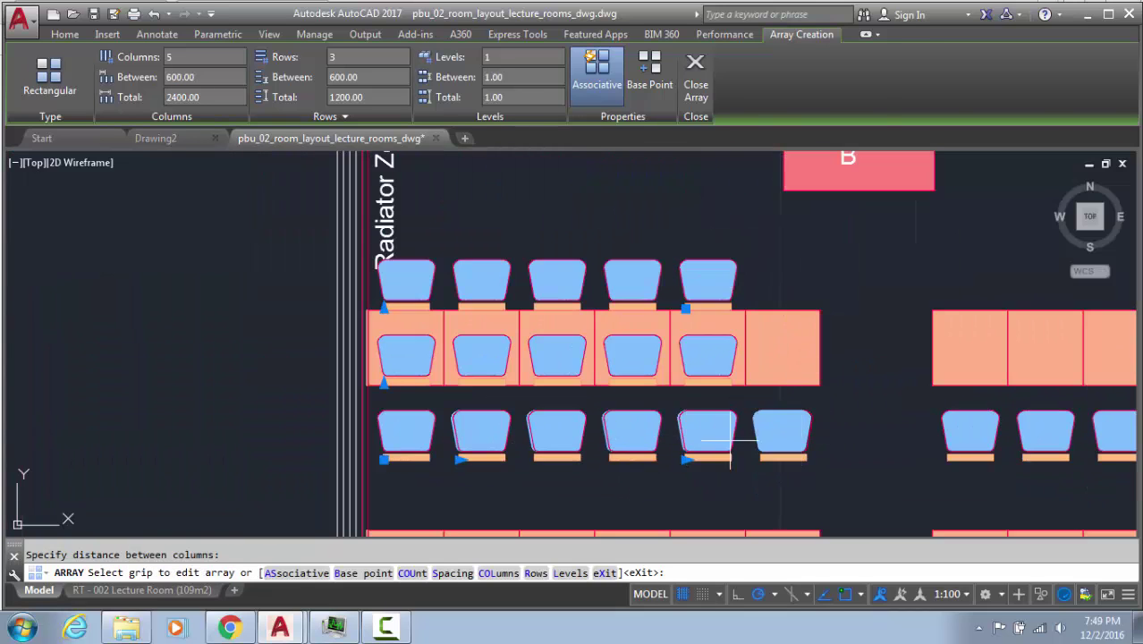
pyautogui.click(685, 460)
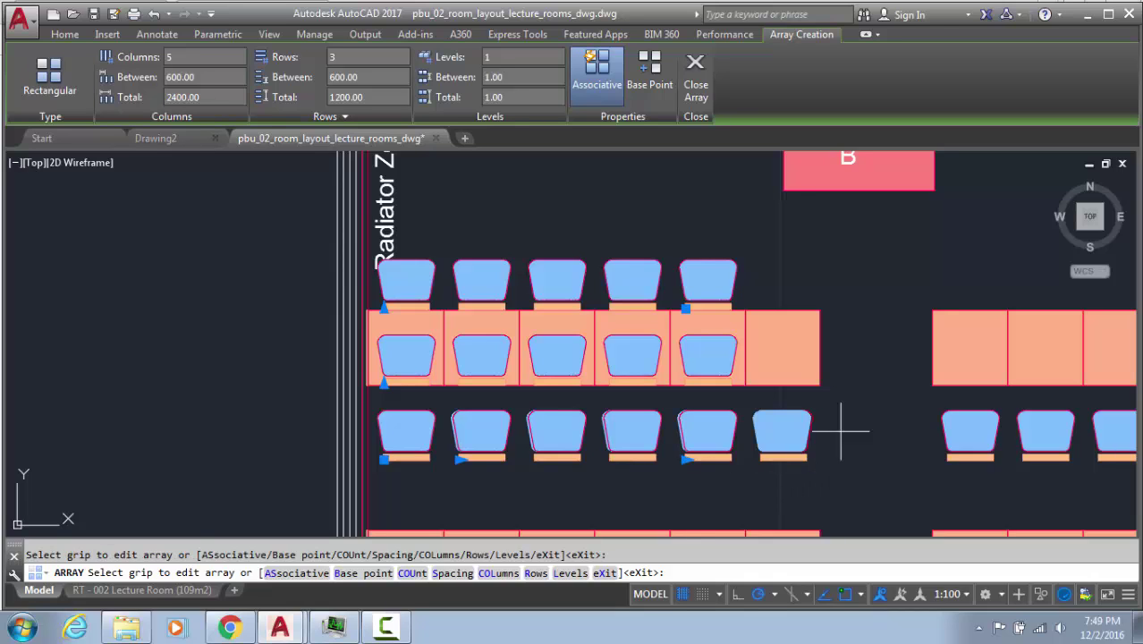
# Set the array to 6 chairs per row in a single row
pyautogui.click(685, 460)
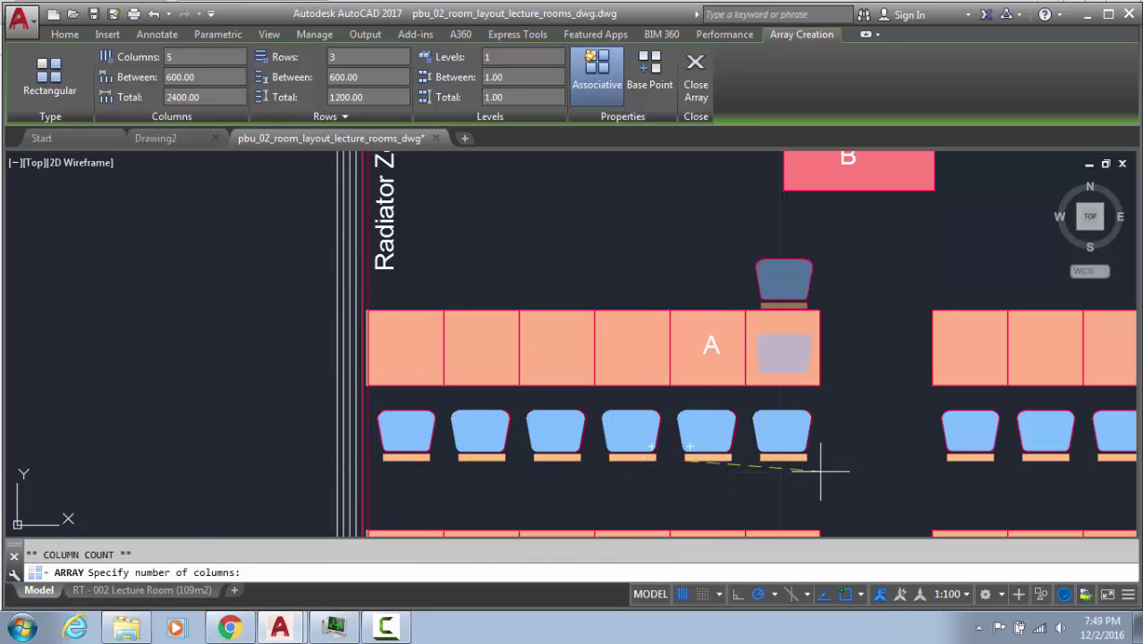
pyautogui.click(861, 461)
pyautogui.click(836, 459)
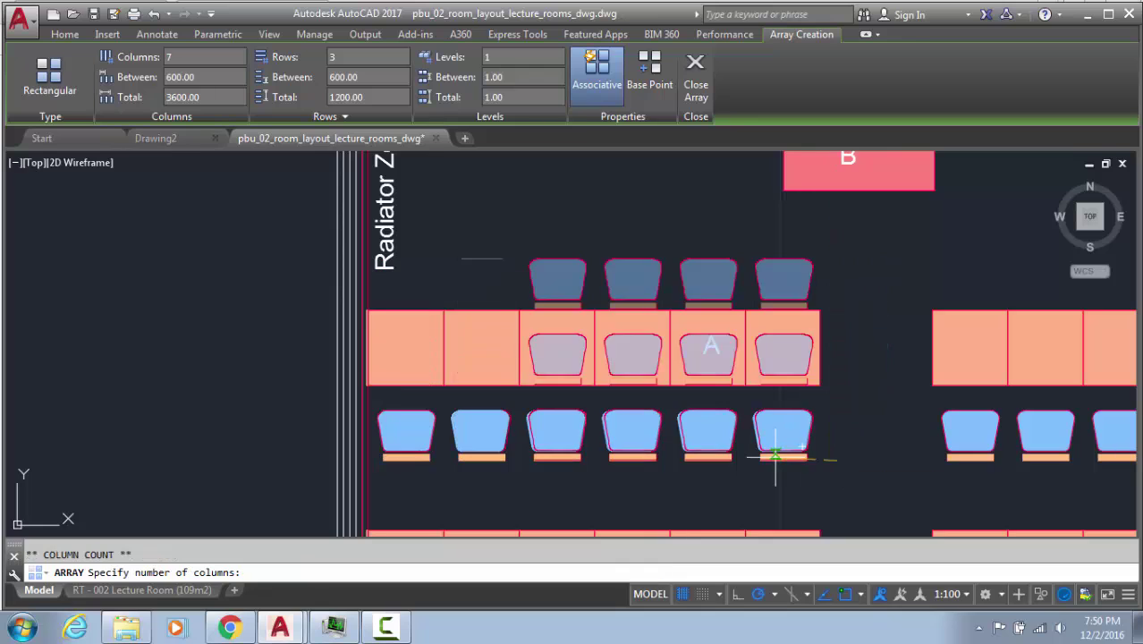
pyautogui.click(794, 463)
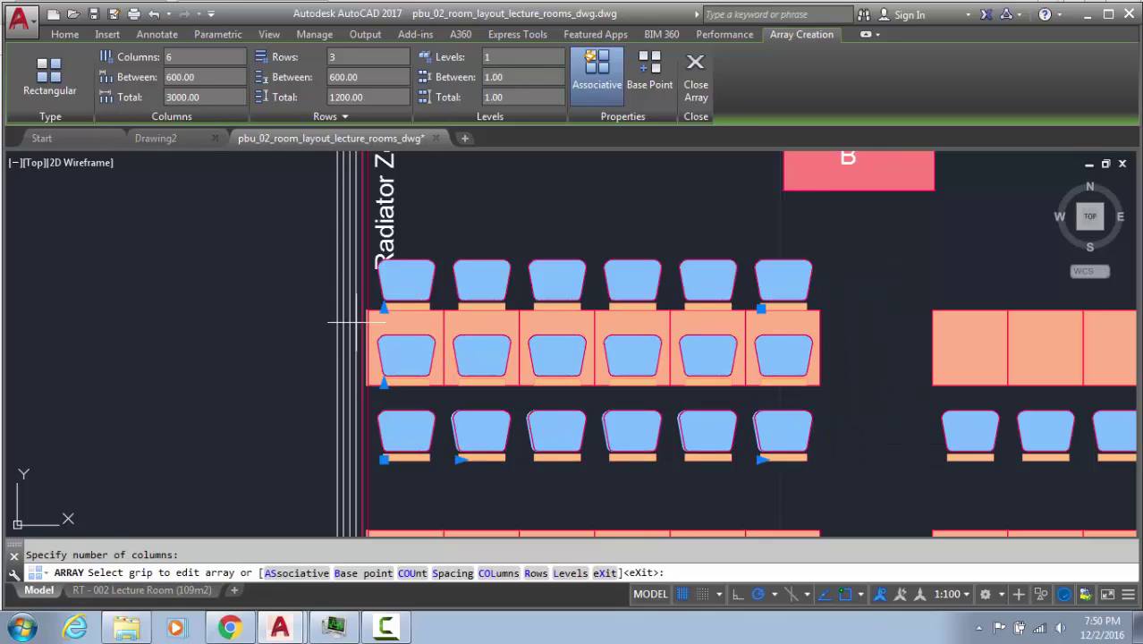
pyautogui.click(383, 308)
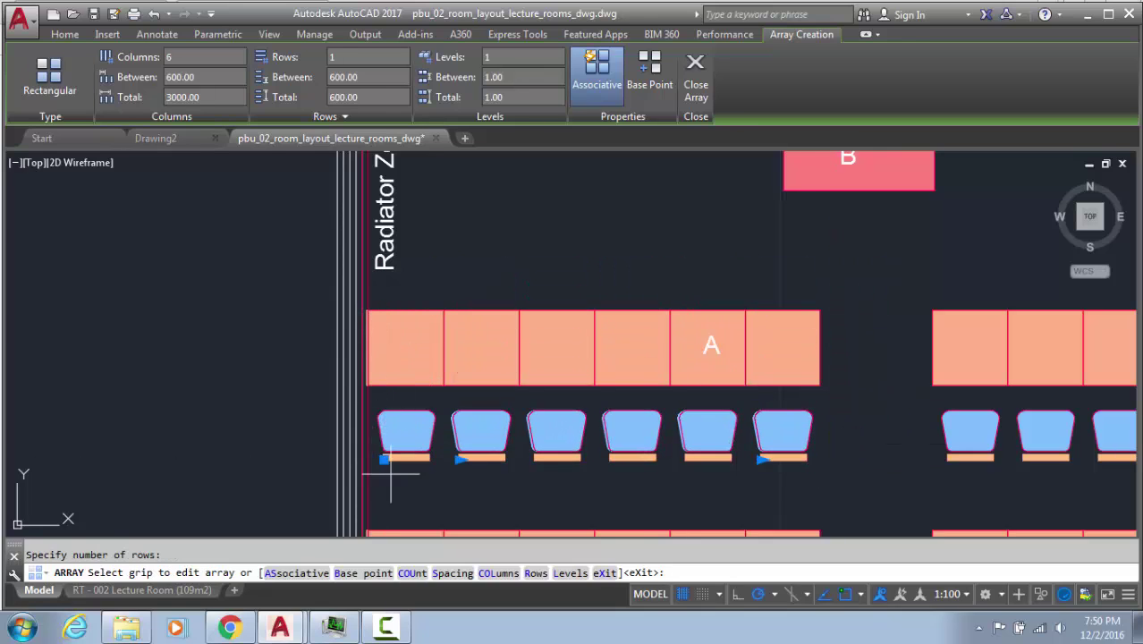
# Finish the array and move the six new chairs 4000 units left
pyautogui.press('Return')
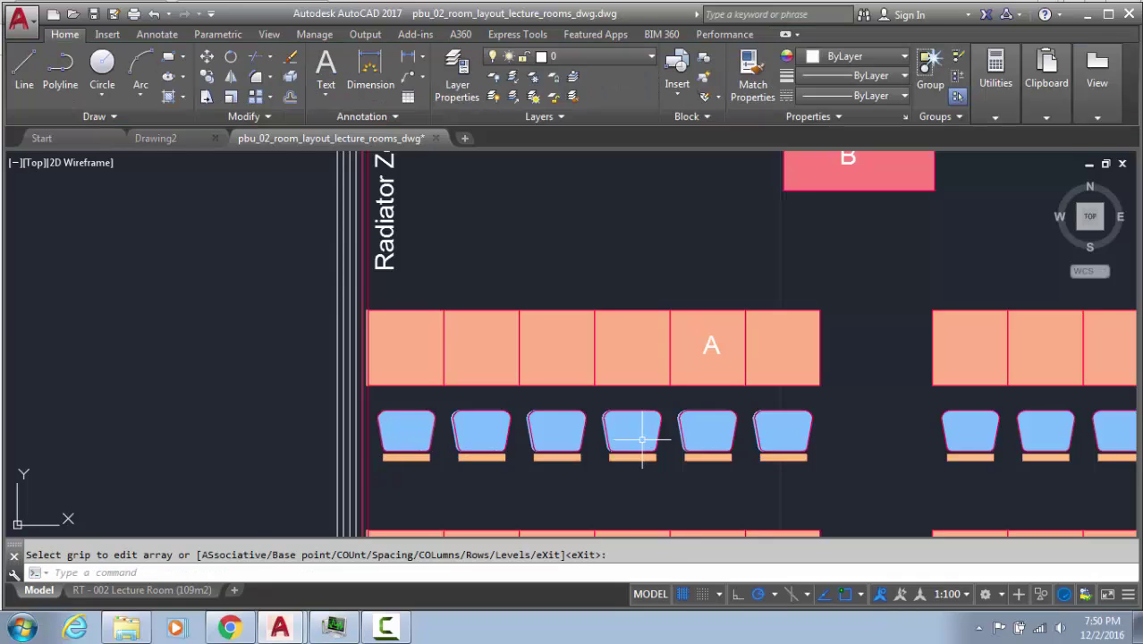
pyautogui.click(405, 445)
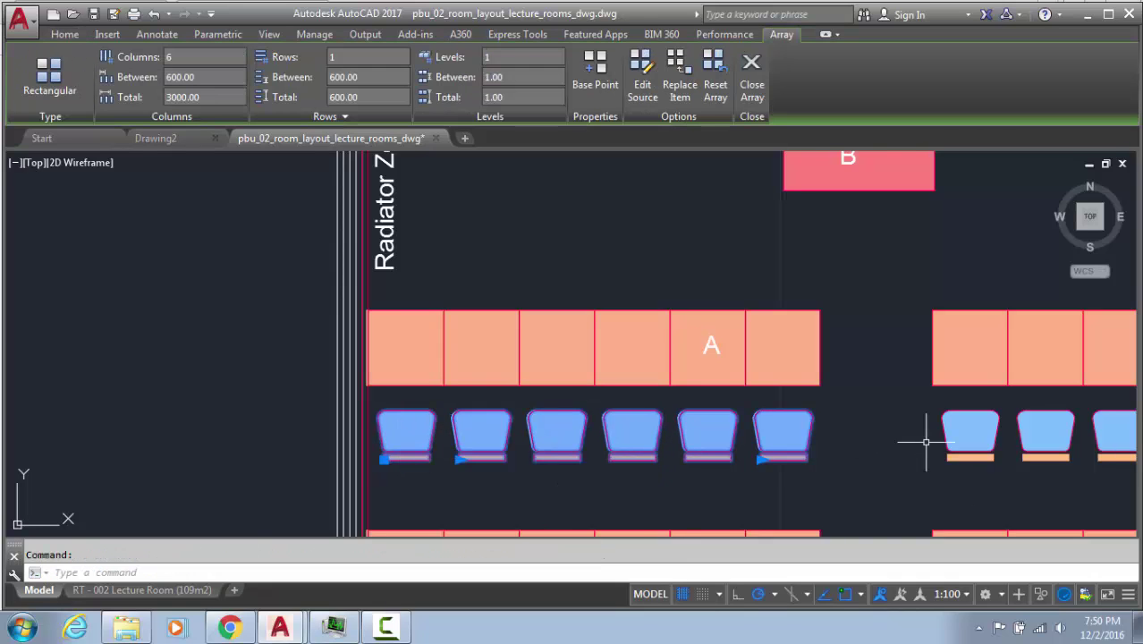
pyautogui.click(770, 491)
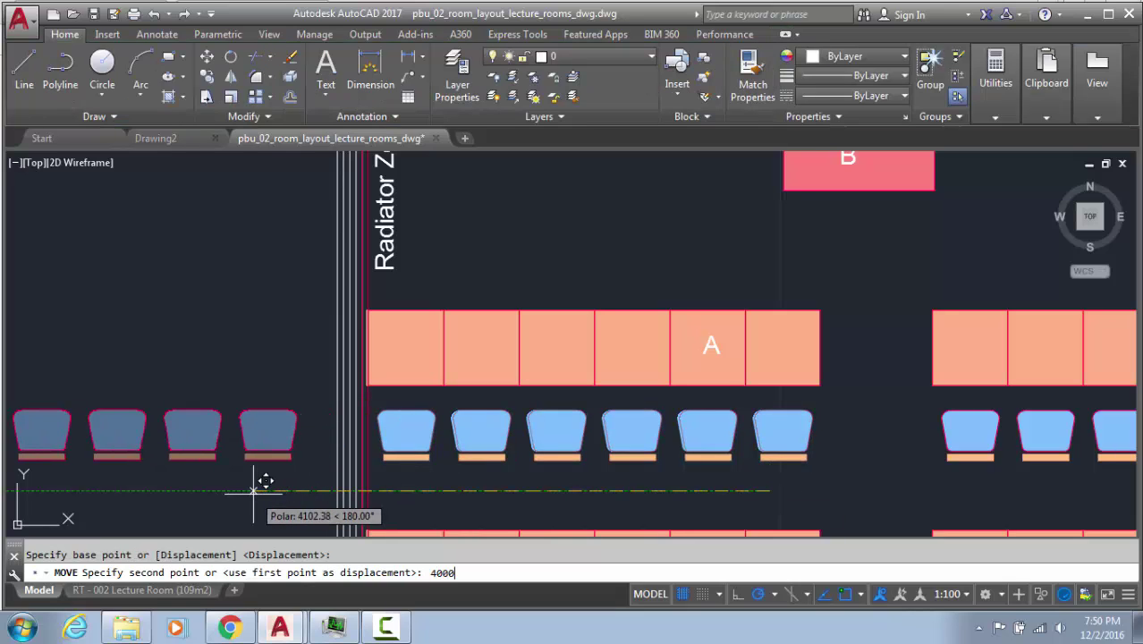
pyautogui.press('Return')
# Window-select and delete the old chairs in front of desk row A
pyautogui.click(823, 474)
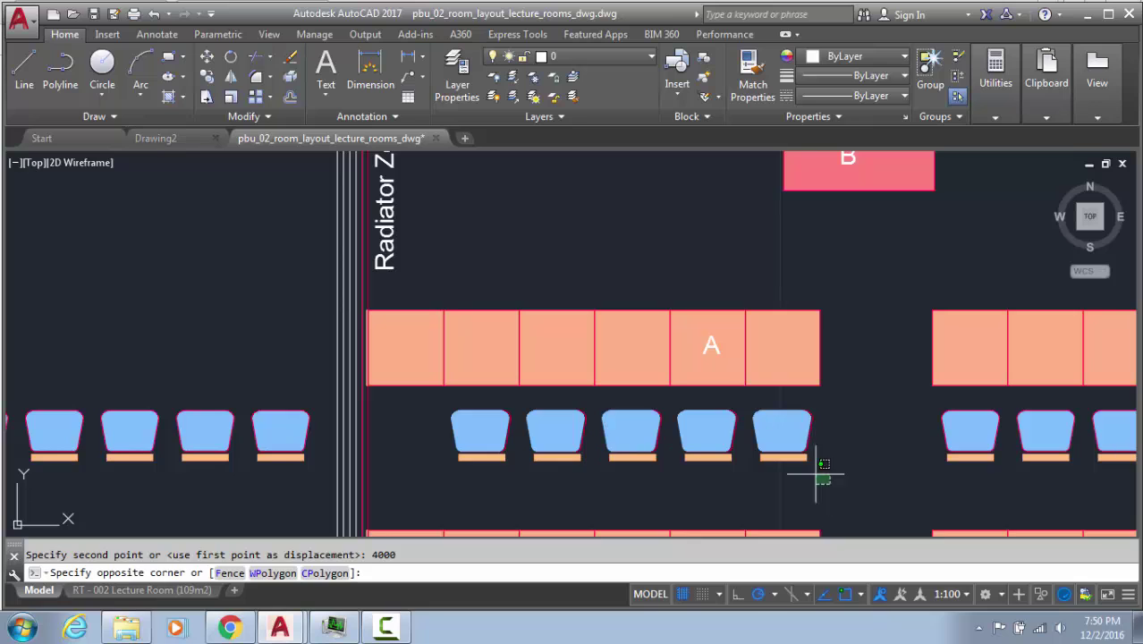
pyautogui.click(407, 382)
pyautogui.press('Delete')
# Move the new chair array 4000 units right, back in front of desk row A
pyautogui.click(297, 480)
pyautogui.click(224, 426)
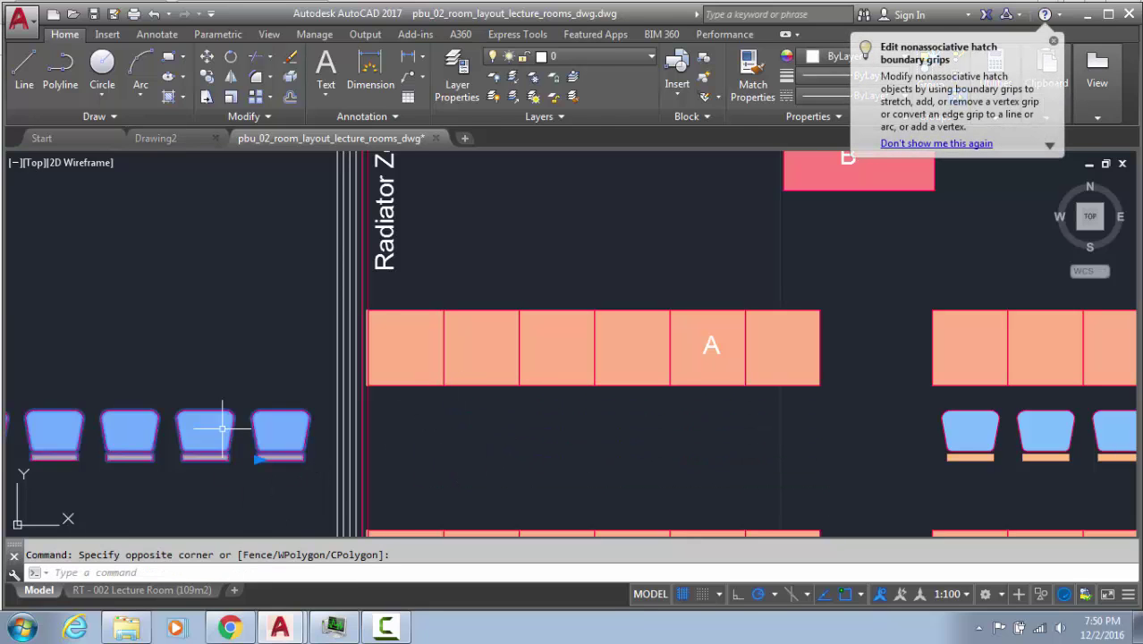
pyautogui.write('m')
pyautogui.press('Return')
pyautogui.click(490, 483)
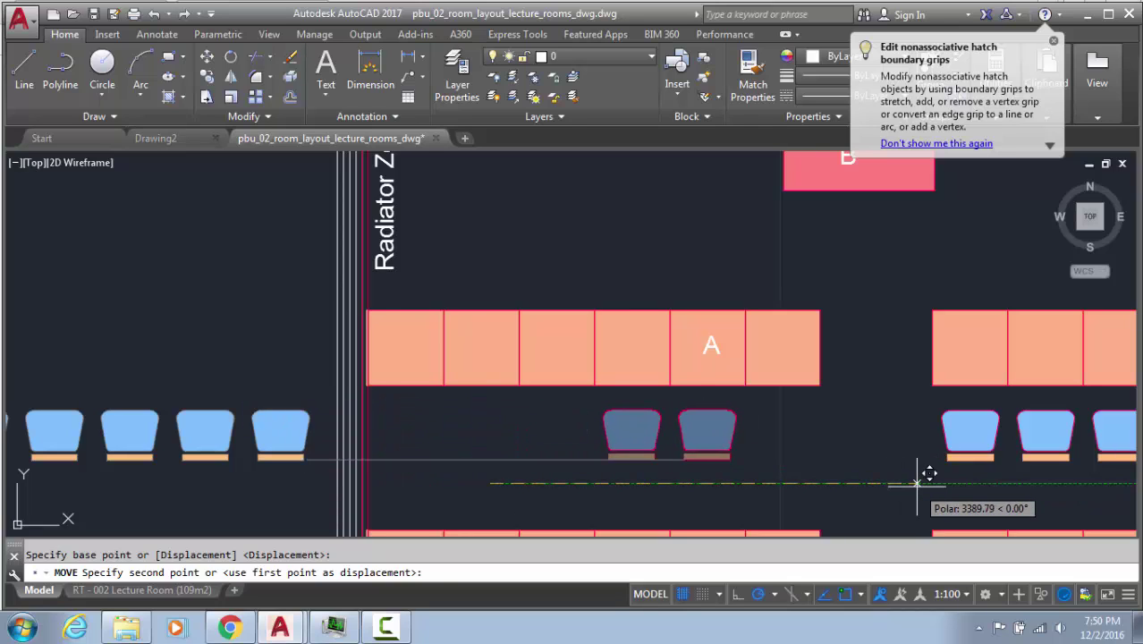
pyautogui.write('400')
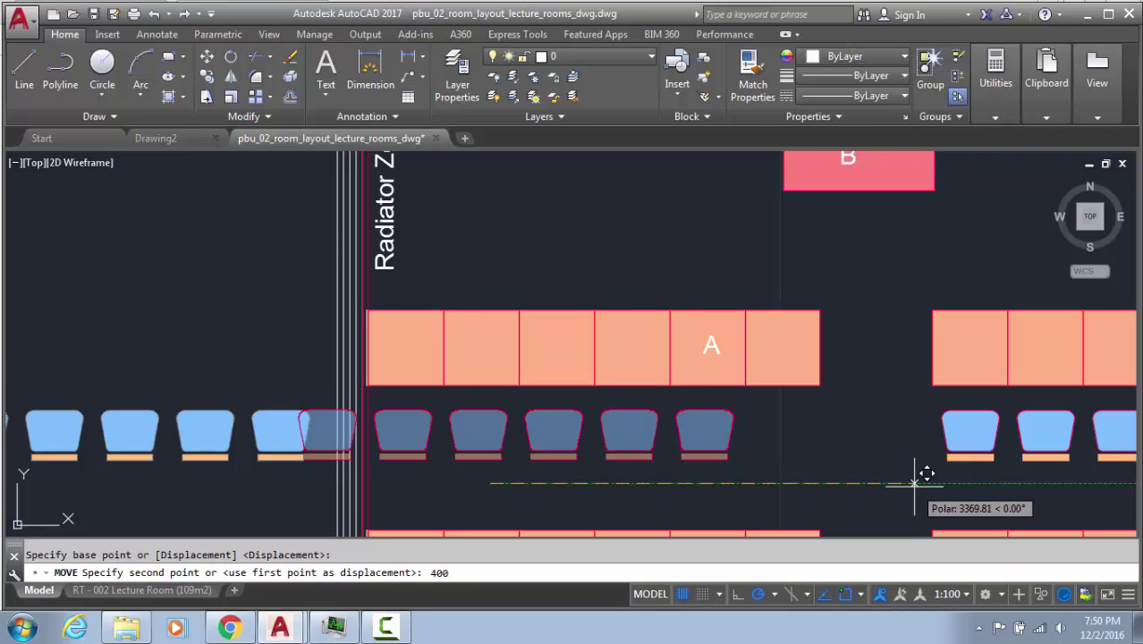
pyautogui.write('0')
pyautogui.press('Return')
pyautogui.scroll(-3, 706, 416)
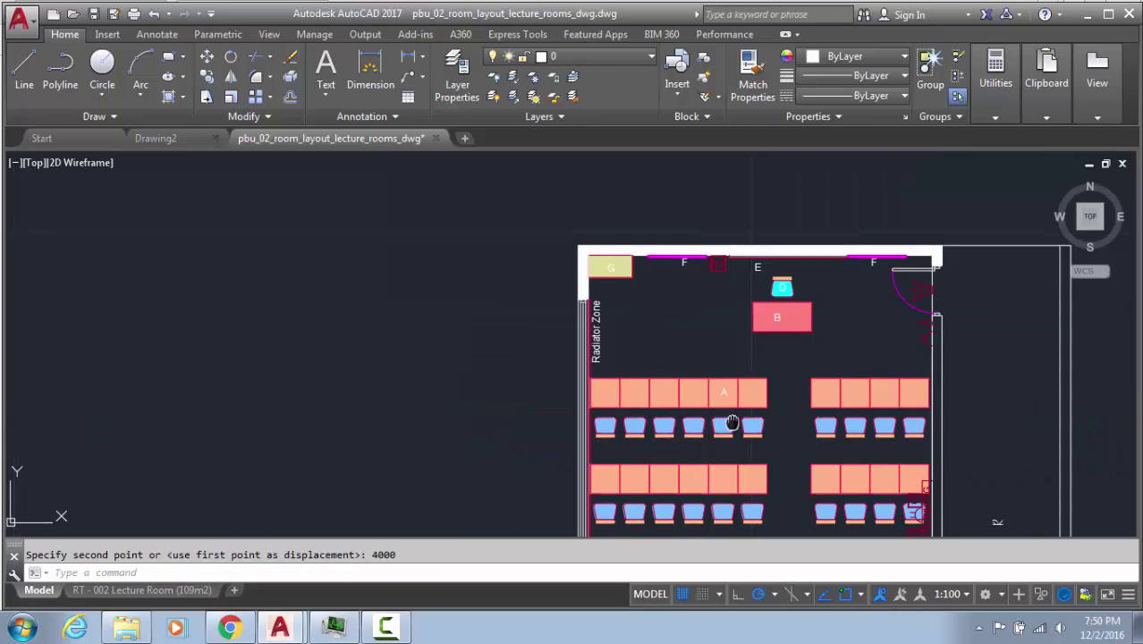
pyautogui.moveTo(732, 422); pyautogui.dragTo(569, 288, button='middle')
pyautogui.click(598, 316)
pyautogui.click(500, 310)
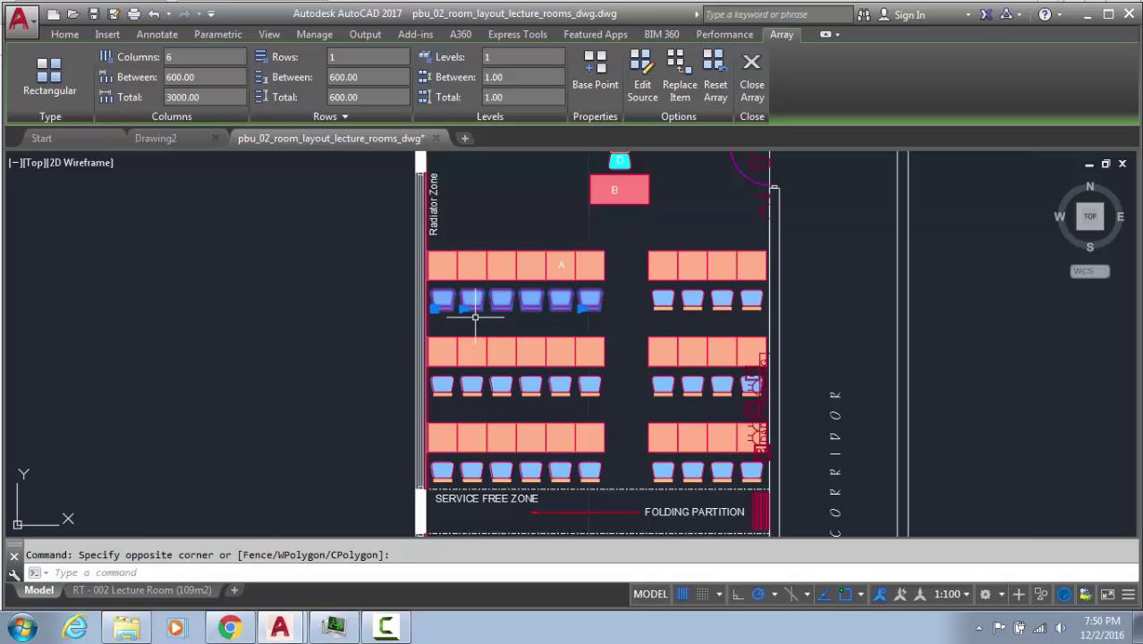
pyautogui.moveTo(468, 481); pyautogui.dragTo(492, 292, button='middle')
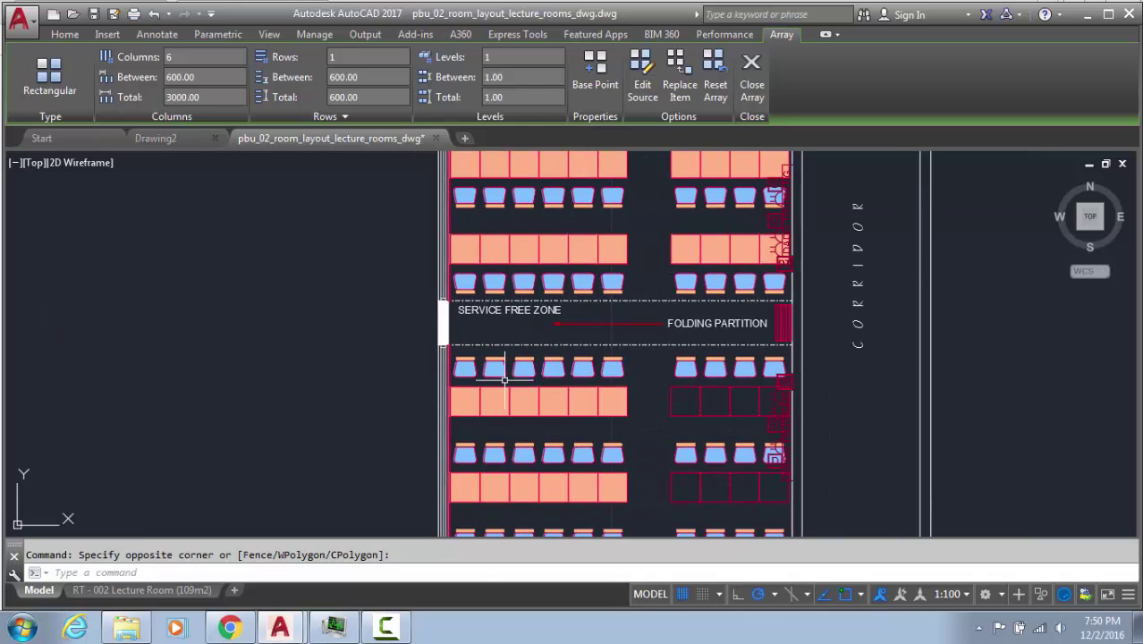
pyautogui.scroll(-2, 514, 470)
pyautogui.moveTo(517, 454); pyautogui.dragTo(524, 265, button='middle')
pyautogui.moveTo(523, 370); pyautogui.dragTo(530, 480, button='middle')
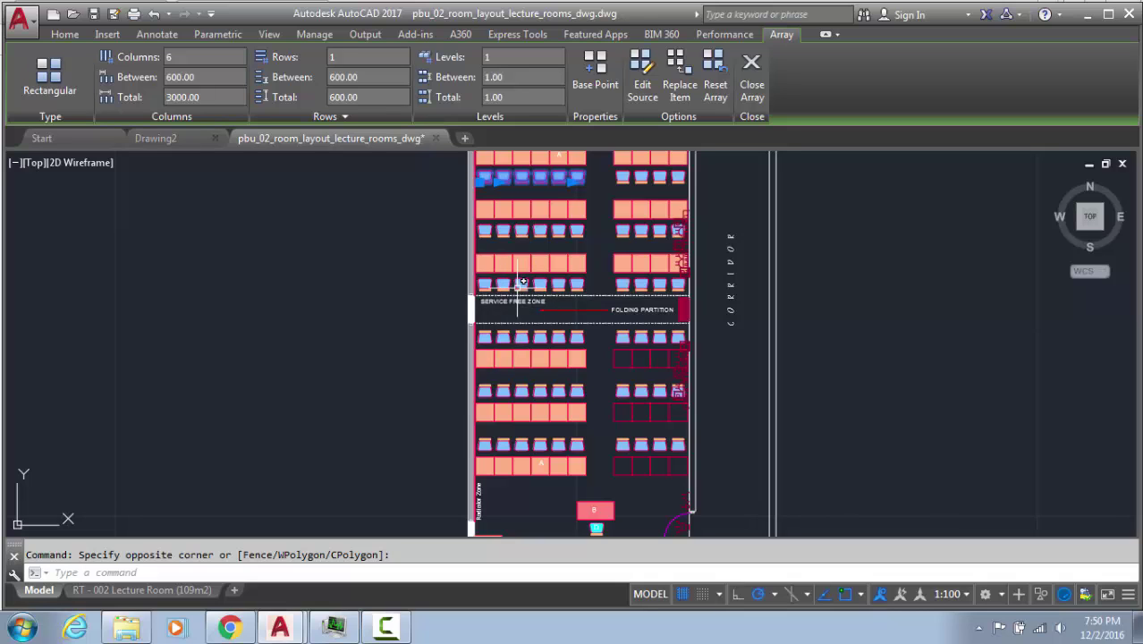
pyautogui.scroll(2, 518, 283)
pyautogui.press('Escape')
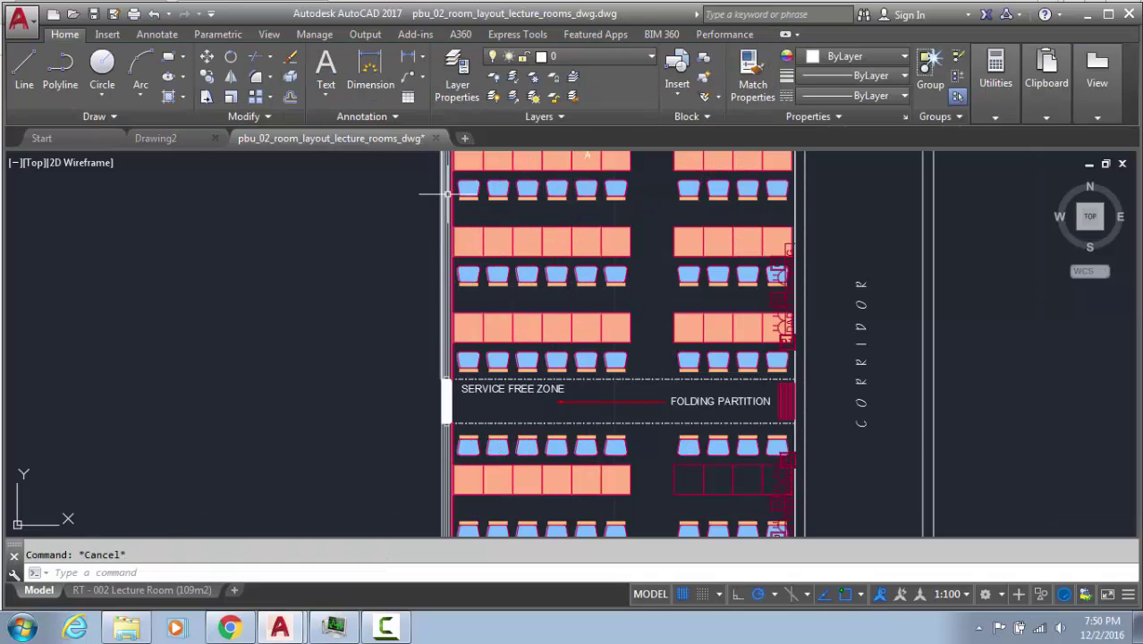
pyautogui.click(475, 190)
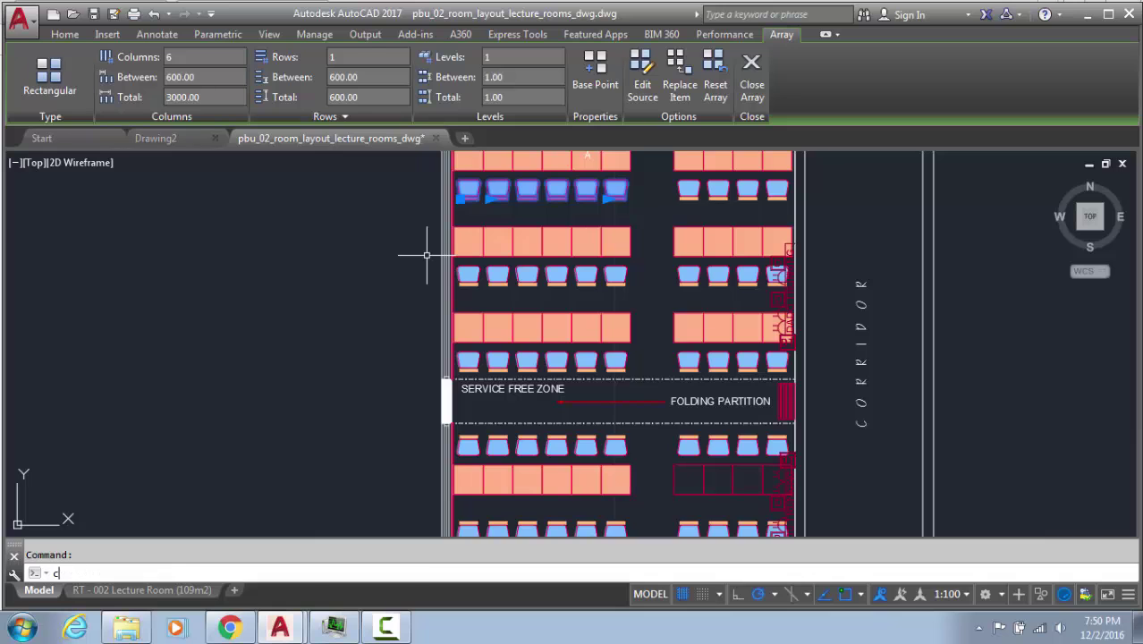
# Copy the six-chair row to the next desk row down
pyautogui.write('o')
pyautogui.press('Return')
pyautogui.scroll(3, 404, 242)
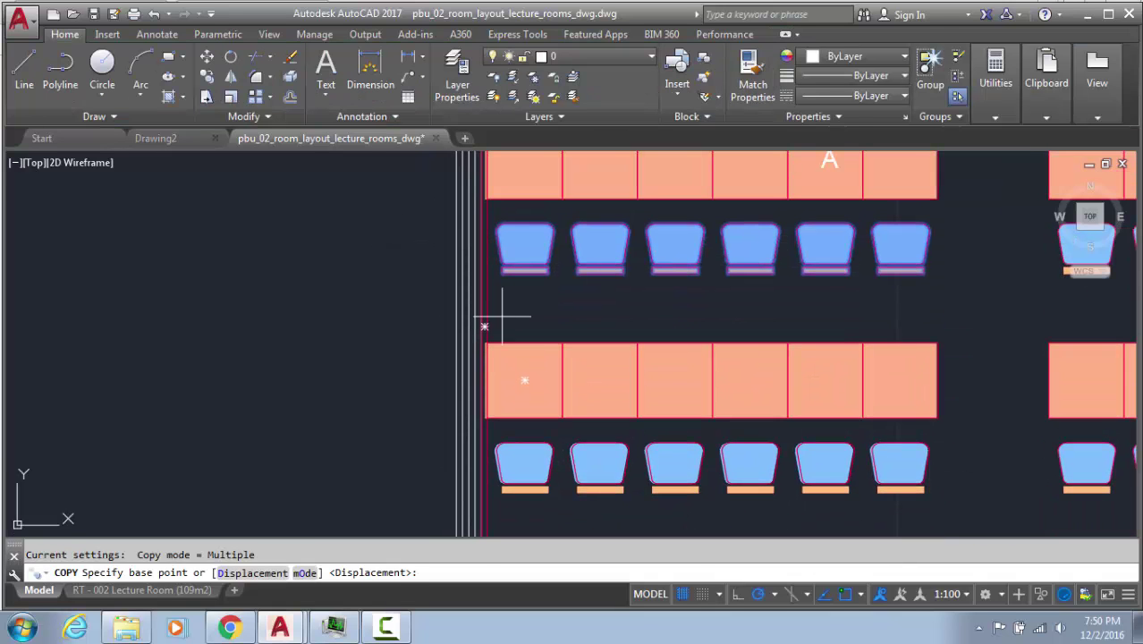
pyautogui.click(515, 273)
pyautogui.moveTo(510, 256); pyautogui.dragTo(531, 282, button='middle')
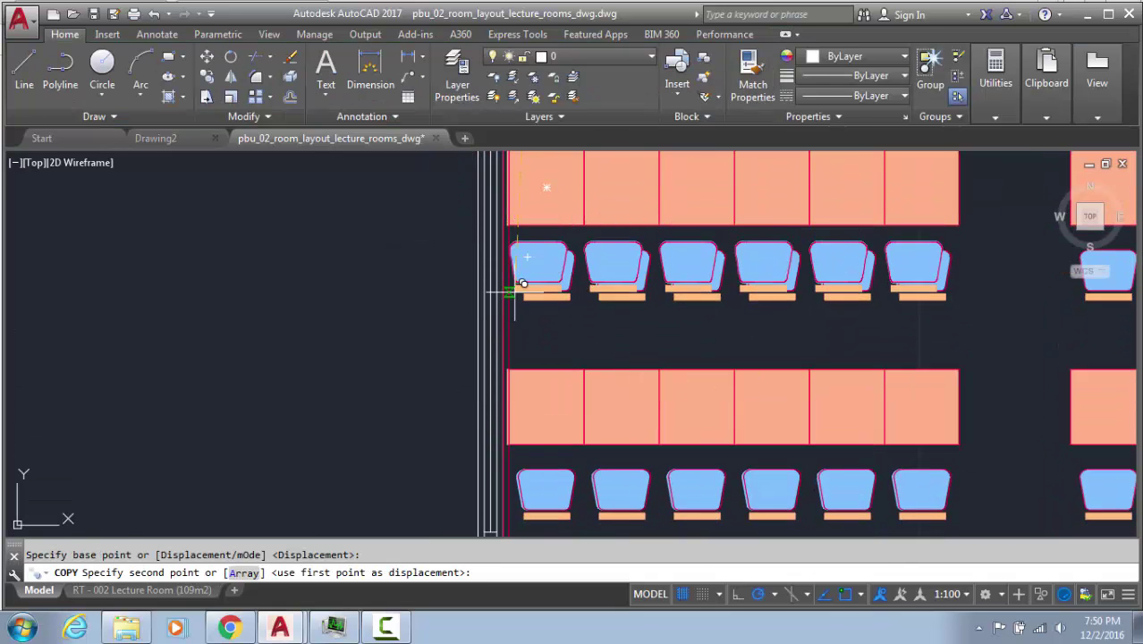
pyautogui.scroll(4, 528, 304)
pyautogui.click(529, 288)
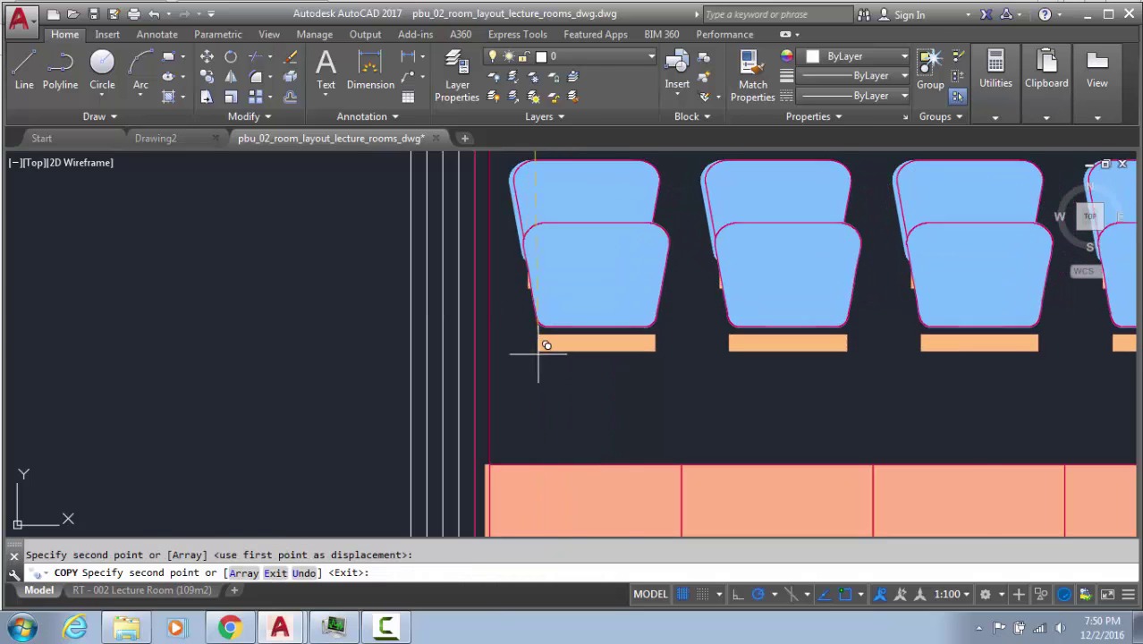
# Place another chair-row copy above the service free zone and end COPY
pyautogui.scroll(-2, 538, 355)
pyautogui.moveTo(548, 387); pyautogui.dragTo(535, 131, button='middle')
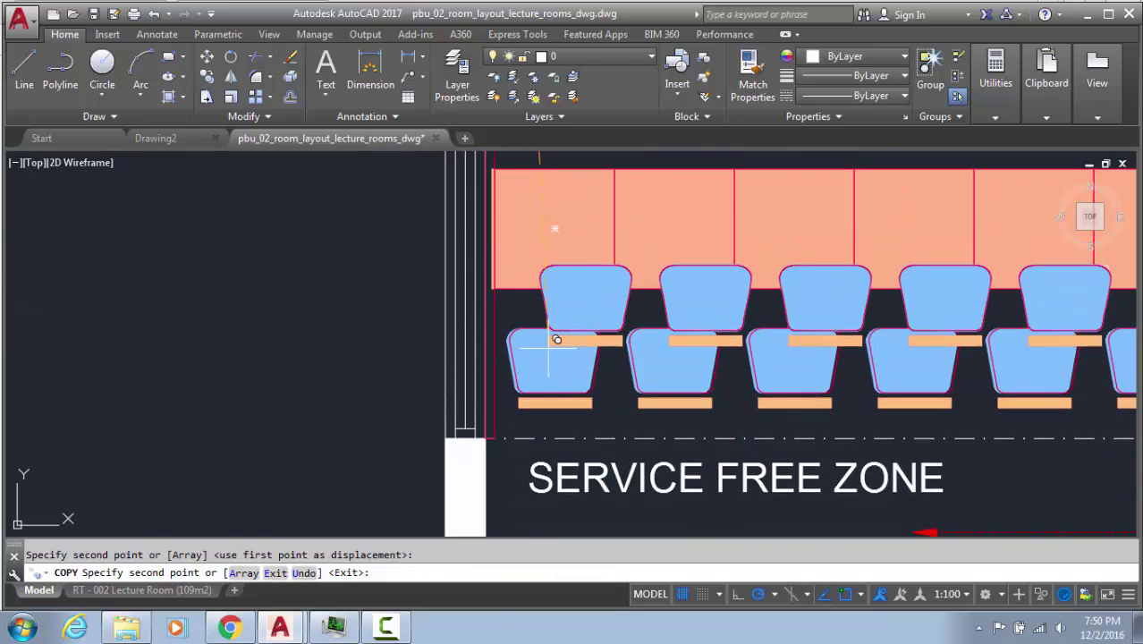
pyautogui.click(522, 404)
pyautogui.scroll(-4, 538, 315)
pyautogui.moveTo(534, 435); pyautogui.dragTo(536, 288, button='middle')
pyautogui.scroll(4, 536, 291)
pyautogui.scroll(-6, 541, 299)
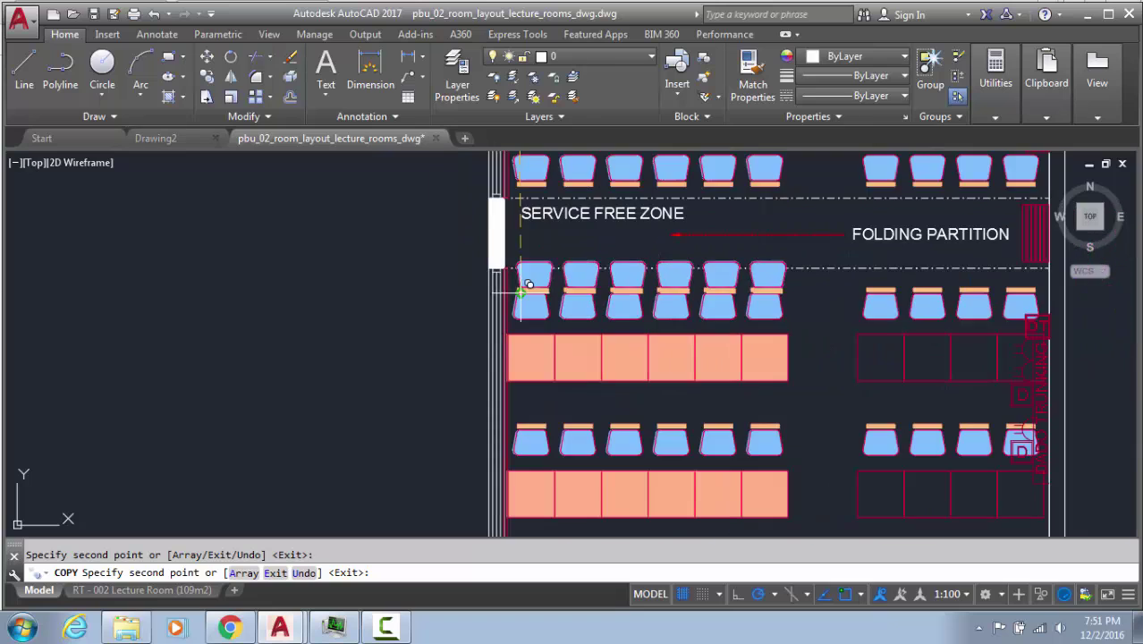
pyautogui.scroll(-2, 535, 439)
pyautogui.moveTo(557, 312); pyautogui.dragTo(547, 357, button='middle')
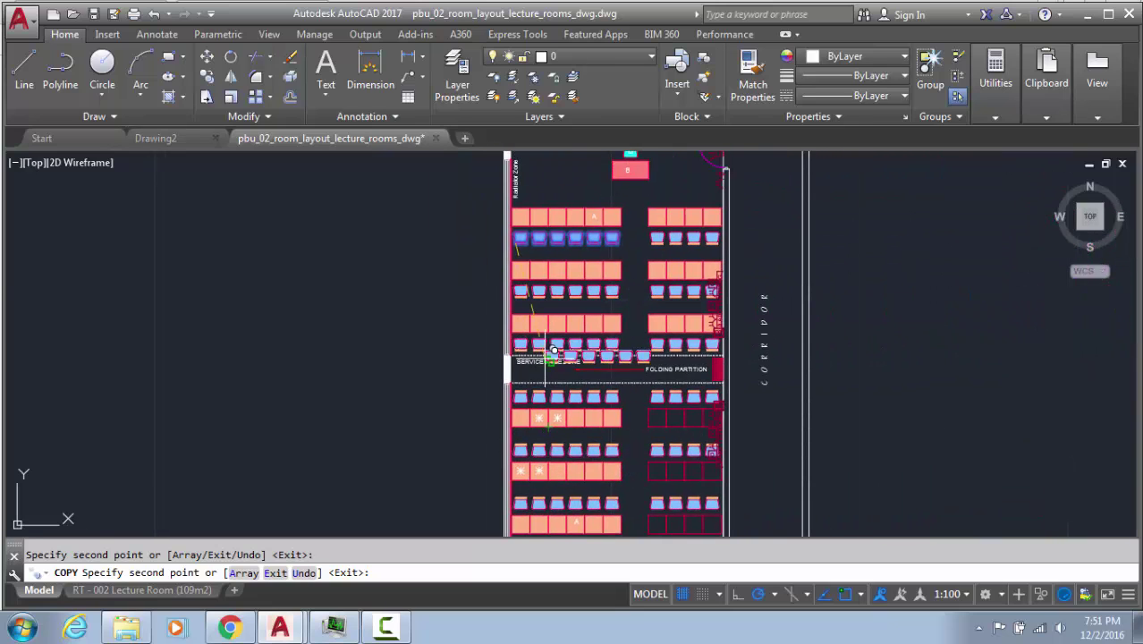
pyautogui.scroll(2, 694, 326)
pyautogui.press('Escape')
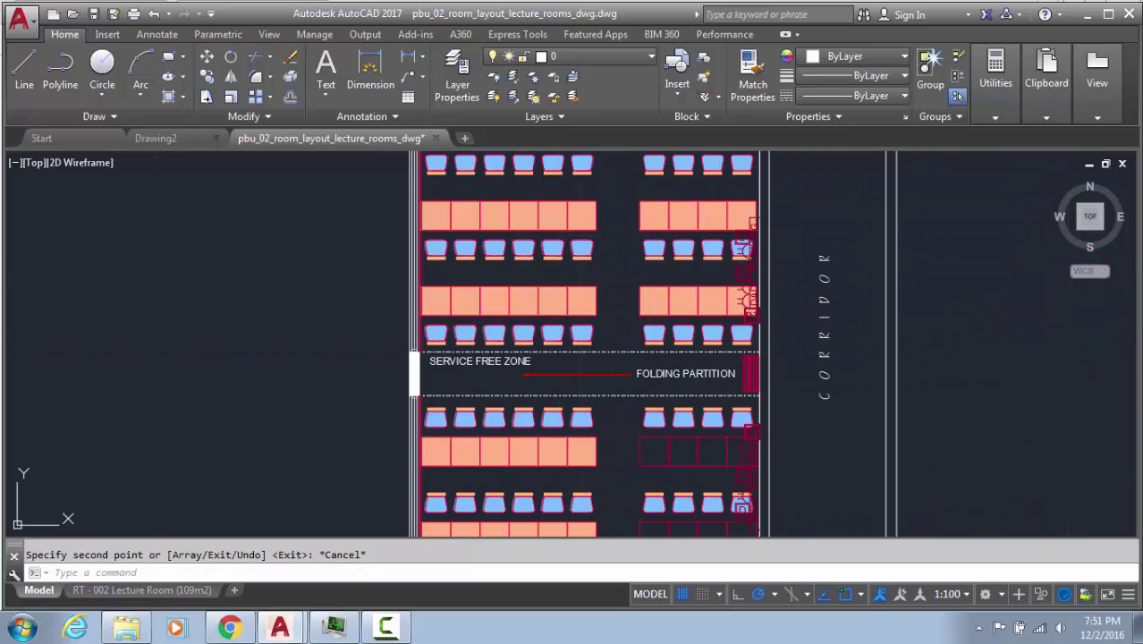
pyautogui.scroll(2, 631, 433)
pyautogui.click(439, 343)
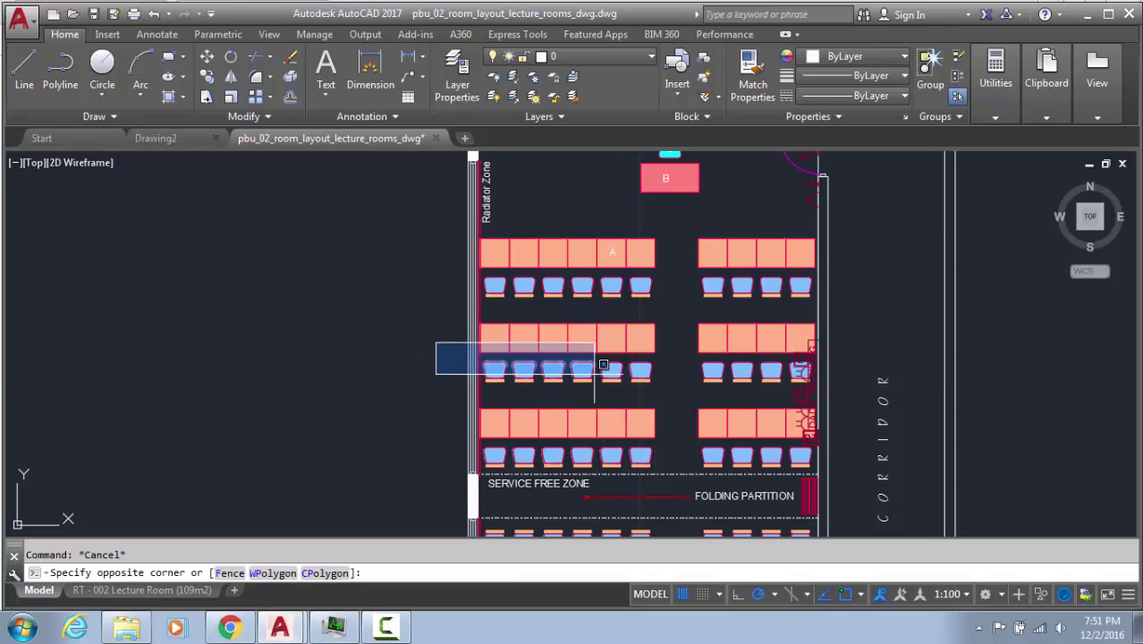
# Window-select the old chairs of the left middle desk row
pyautogui.click(524, 372)
pyautogui.scroll(2, 506, 374)
pyautogui.click(499, 376)
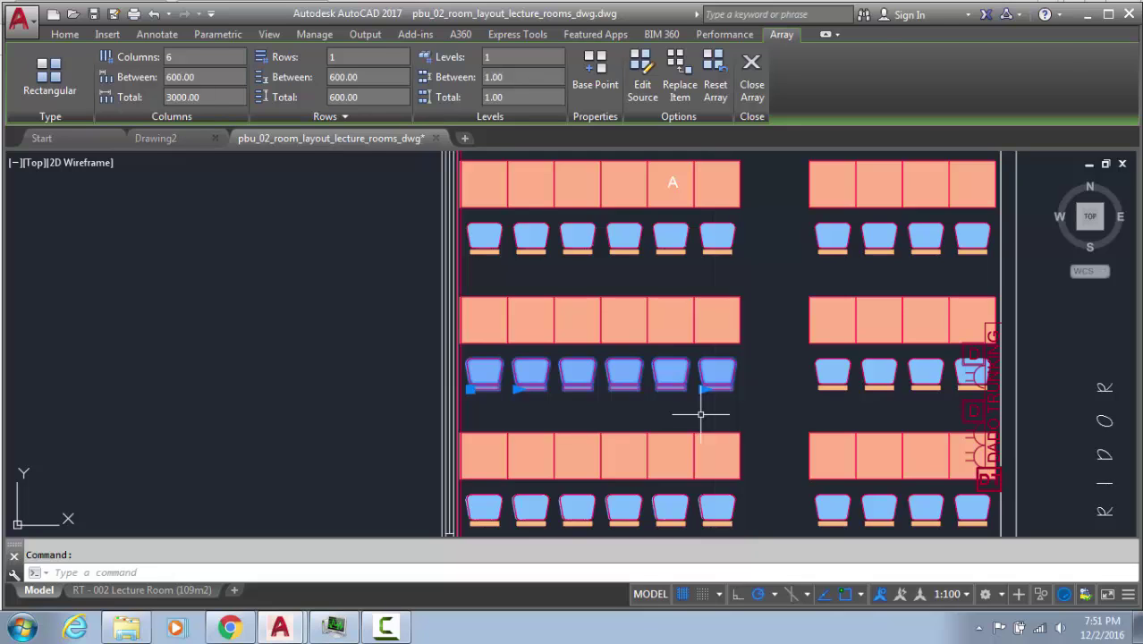
pyautogui.press('Escape')
pyautogui.click(415, 356)
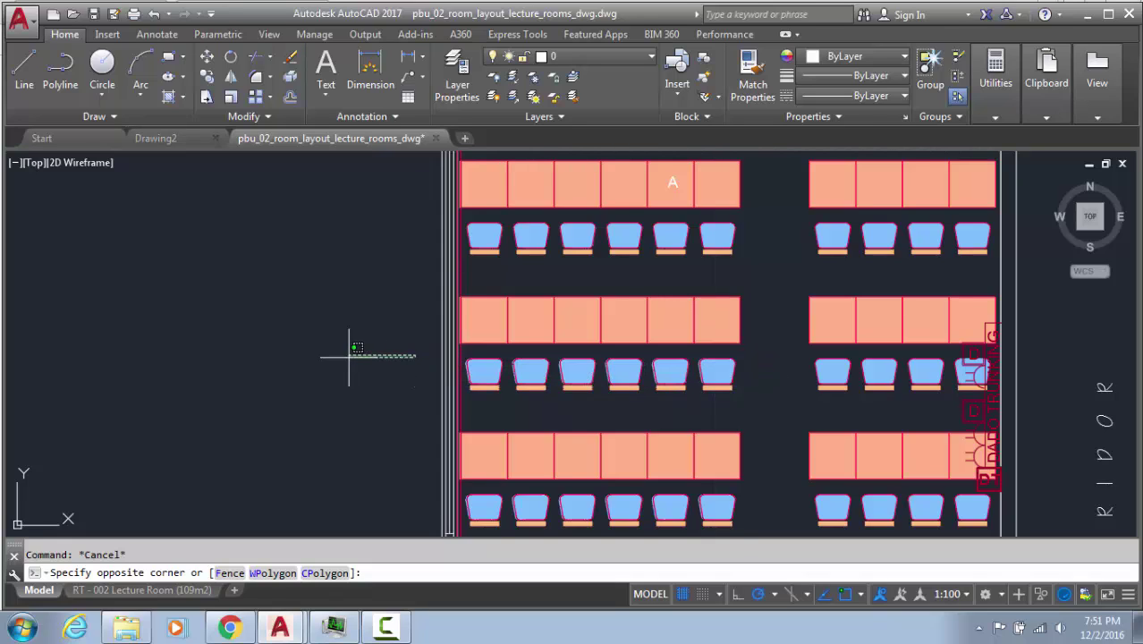
pyautogui.press('Escape')
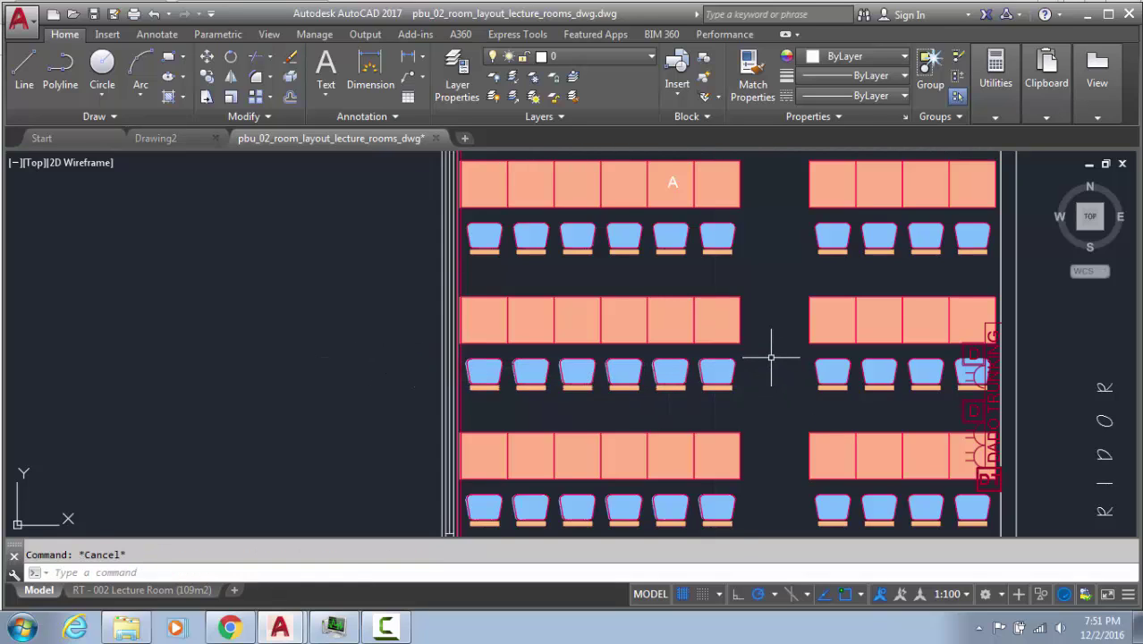
pyautogui.click(785, 420)
pyautogui.press('Escape')
pyautogui.click(390, 345)
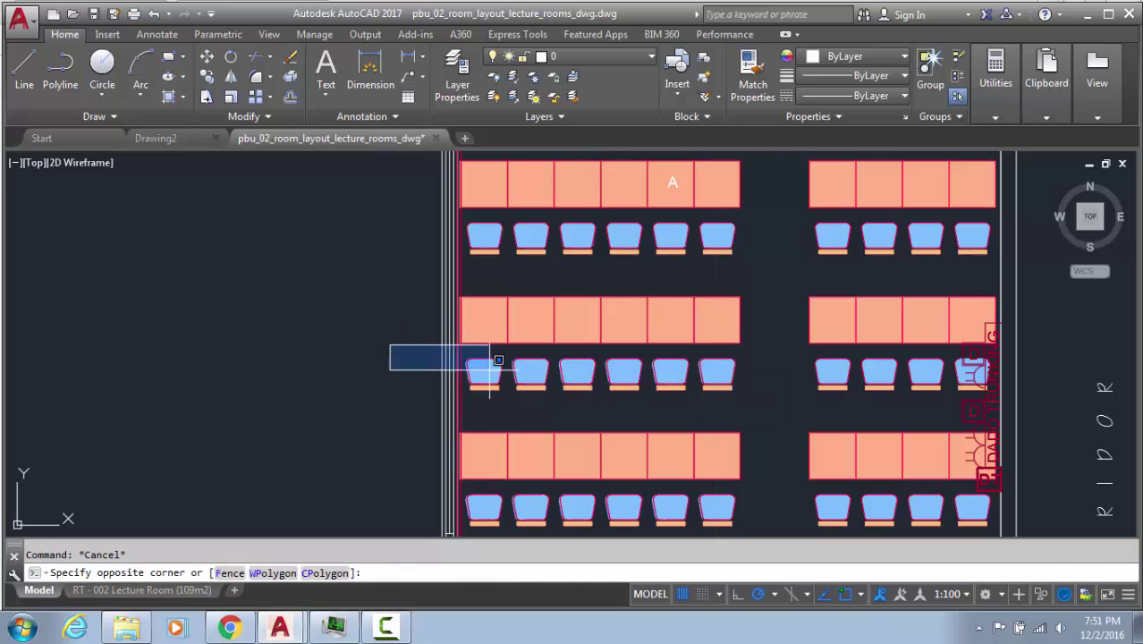
pyautogui.click(767, 386)
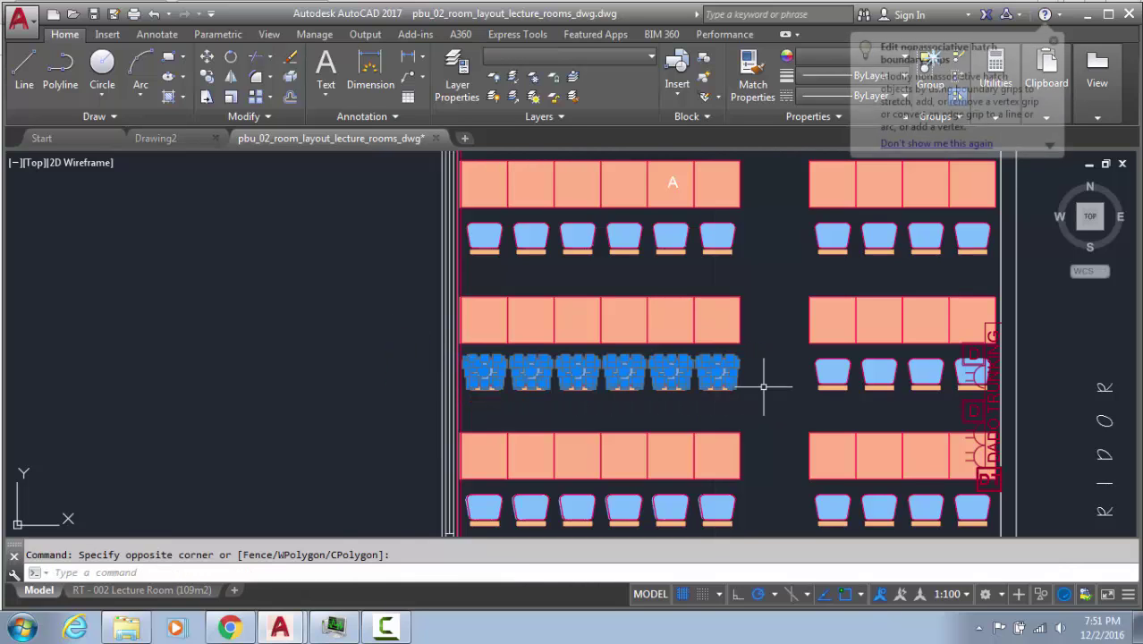
# Add the six chair back strips to the selection
pyautogui.scroll(4, 512, 380)
pyautogui.scroll(2, 390, 374)
pyautogui.click(387, 369)
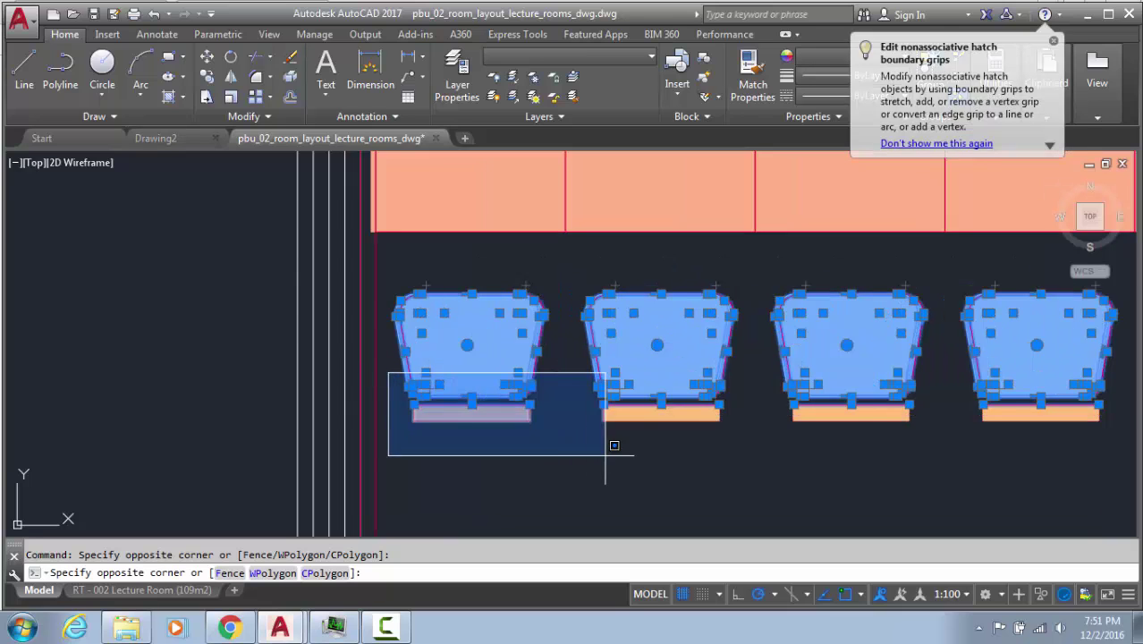
pyautogui.scroll(-2, 510, 420)
pyautogui.moveTo(1029, 422); pyautogui.dragTo(819, 431, button='middle')
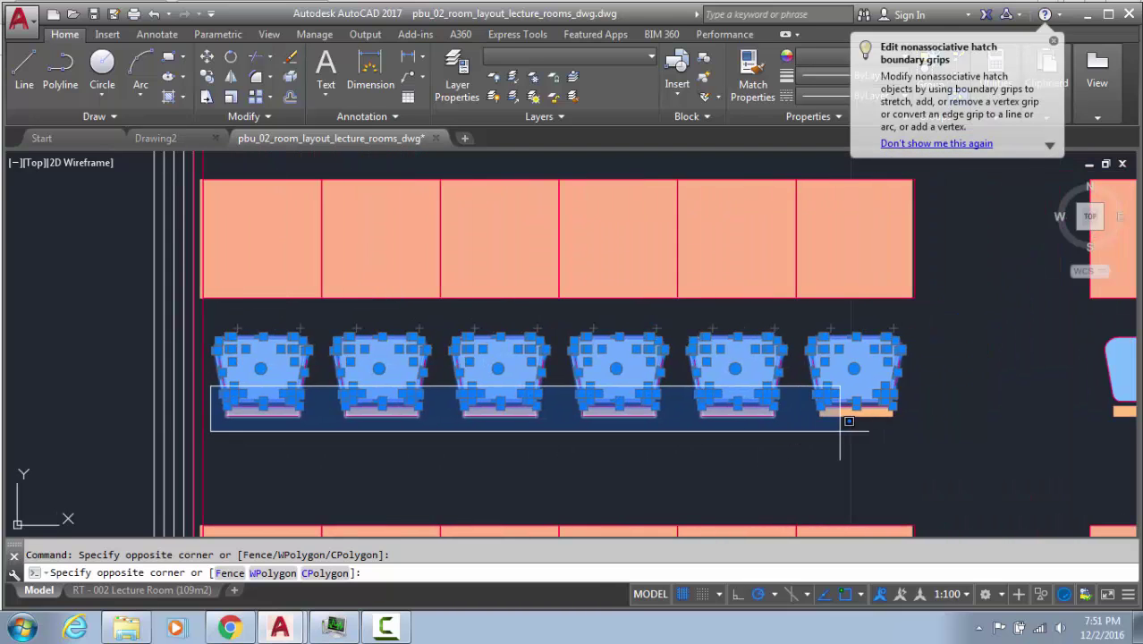
pyautogui.click(911, 431)
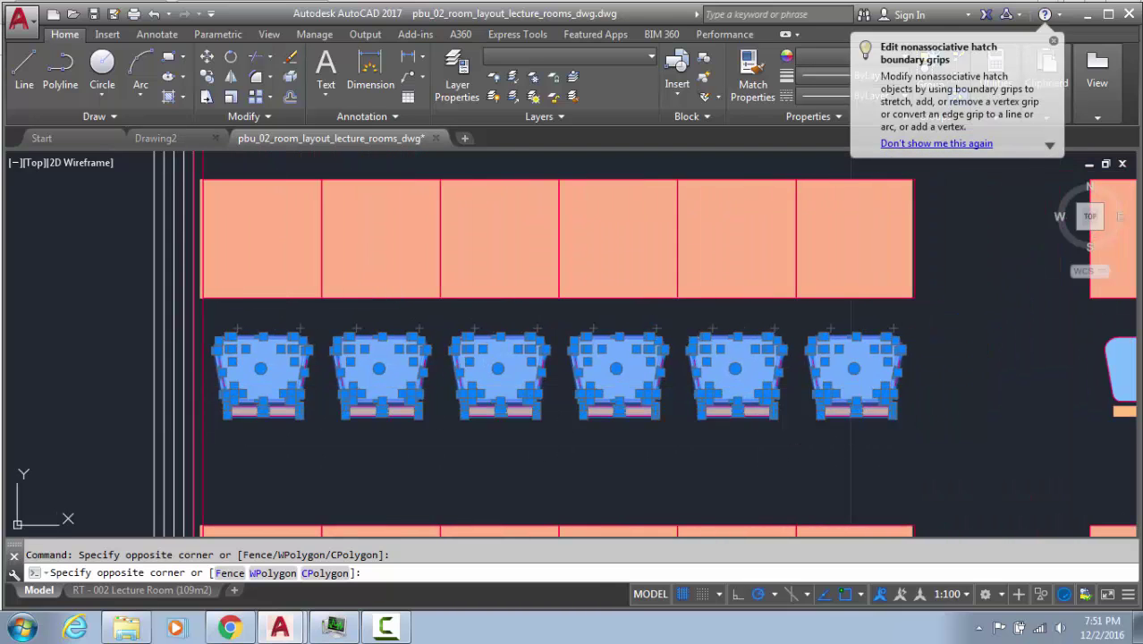
# Move the selected old chairs 4000 units left, out of the room
pyautogui.write('m')
pyautogui.press('Return')
pyautogui.click(938, 460)
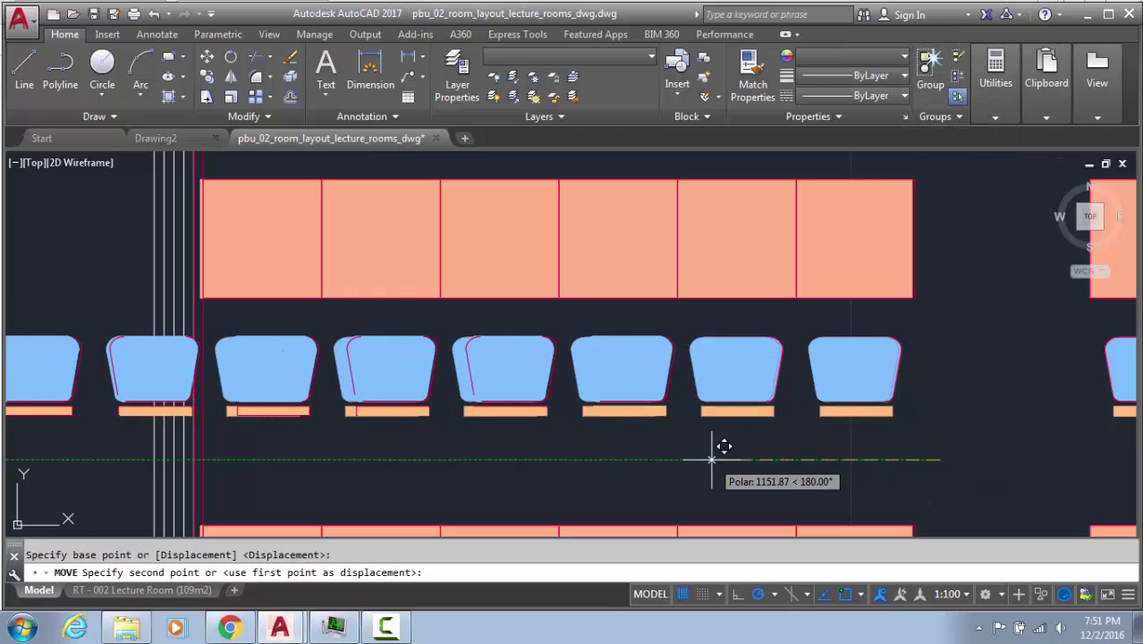
pyautogui.write('411')
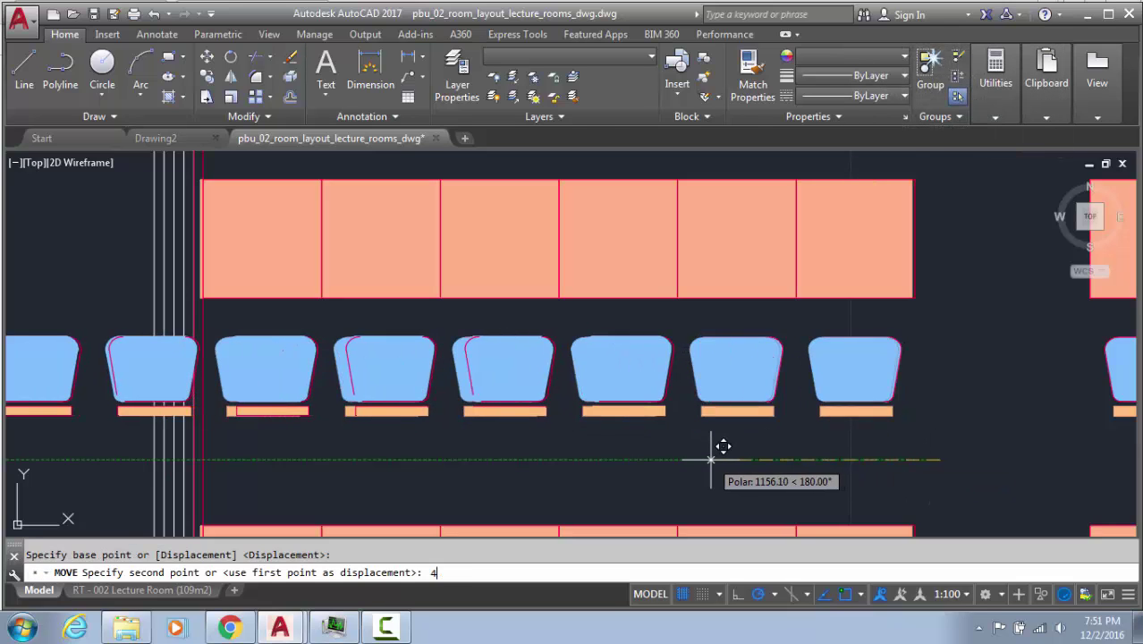
pyautogui.press('Return')
pyautogui.scroll(-3, 707, 457)
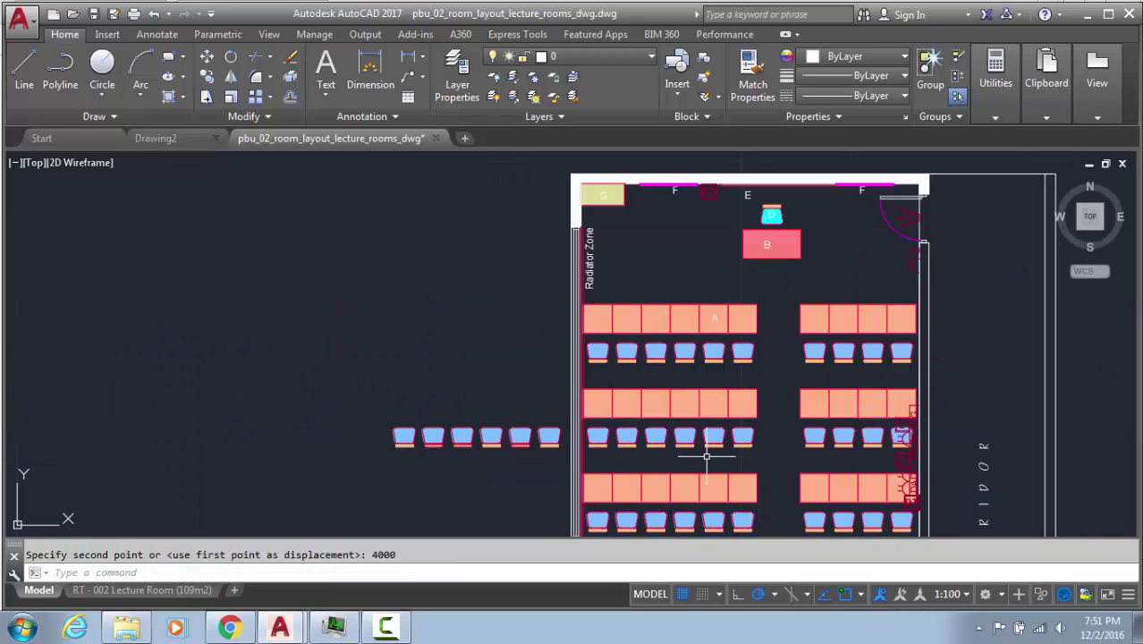
# Erase the old chairs that were moved outside the room
pyautogui.click(700, 461)
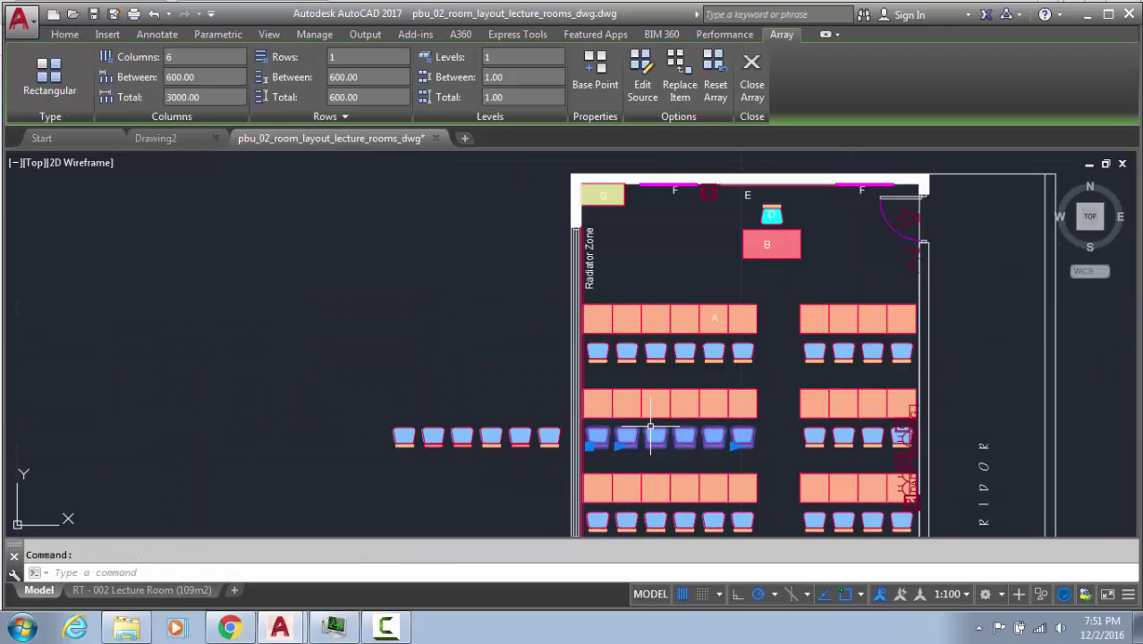
pyautogui.press('Escape')
pyautogui.click(376, 405)
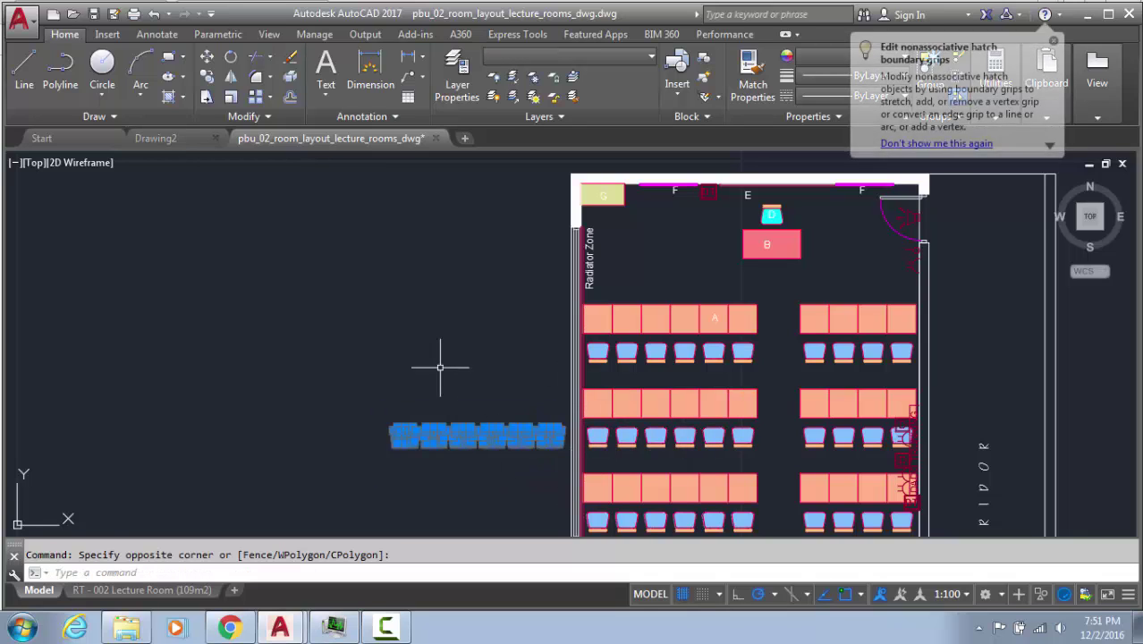
pyautogui.press('Delete')
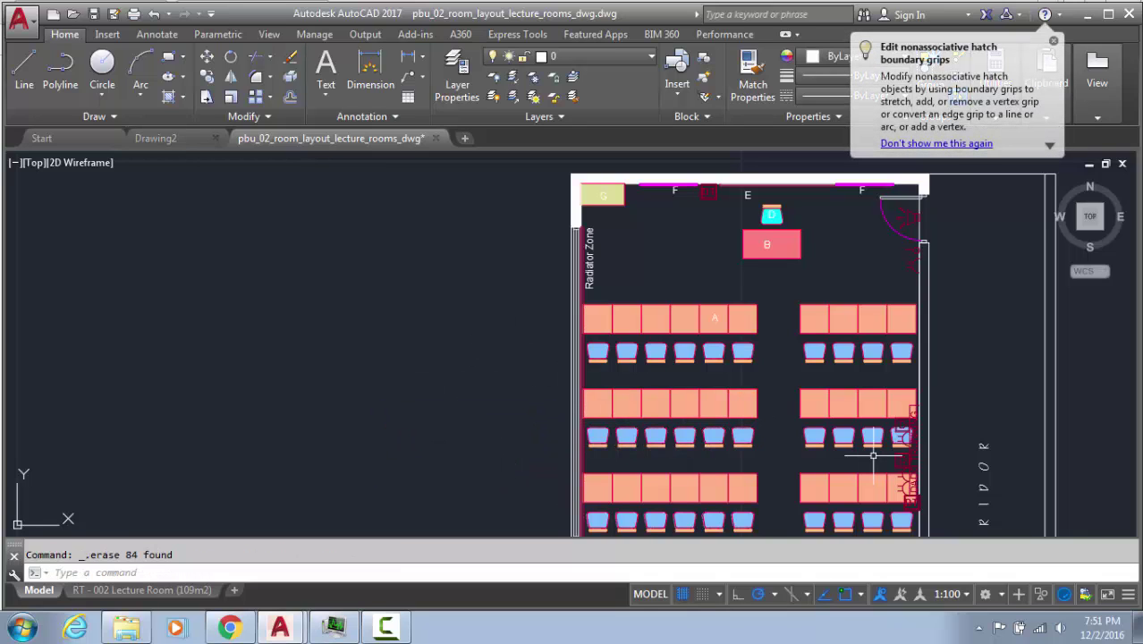
# Window-select and erase the old chairs in the row above the SERVICE FREE ZONE
pyautogui.scroll(2, 873, 456)
pyautogui.moveTo(747, 453); pyautogui.dragTo(628, 463, button='middle')
pyautogui.moveTo(653, 347); pyautogui.dragTo(691, 281, button='middle')
pyautogui.moveTo(608, 385); pyautogui.dragTo(610, 243, button='middle')
pyautogui.click(221, 341)
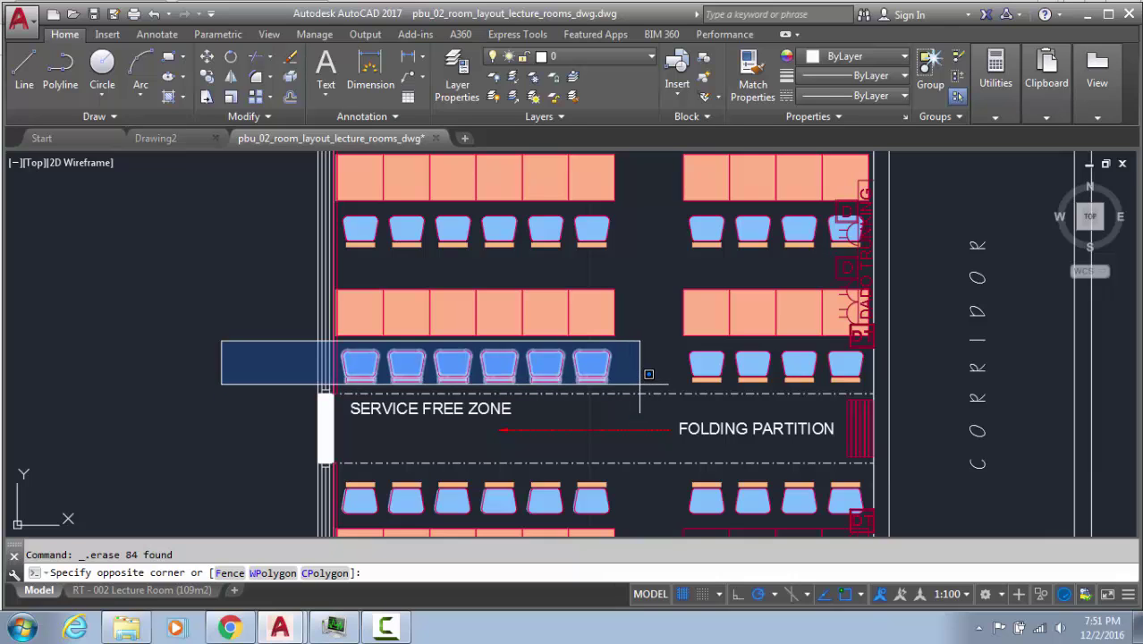
pyautogui.click(648, 370)
pyautogui.click(239, 355)
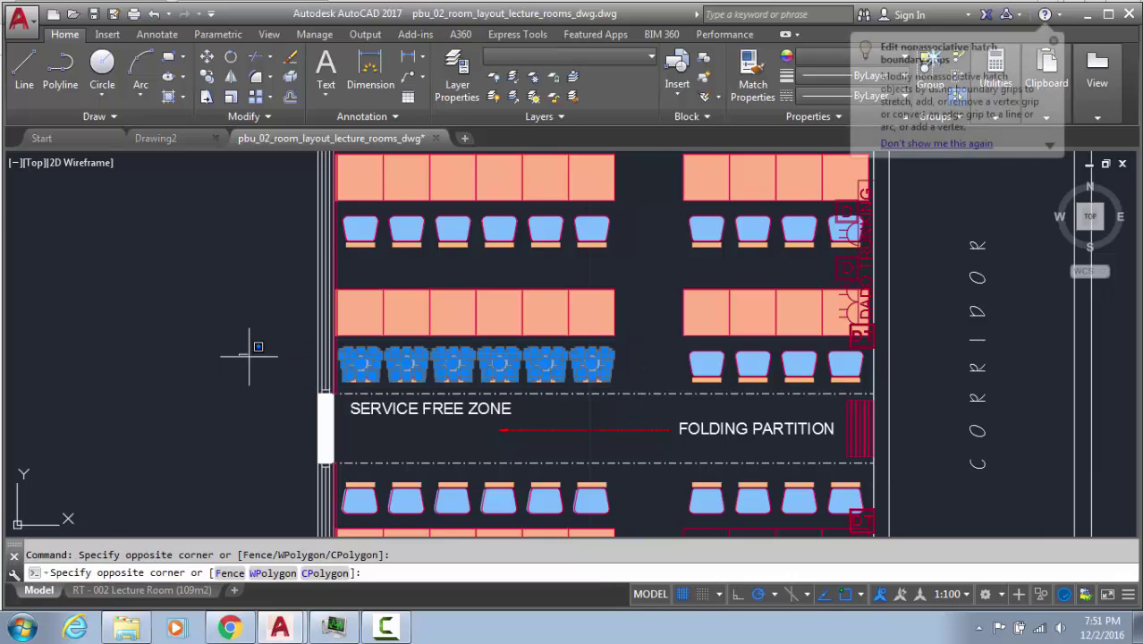
pyautogui.click(638, 387)
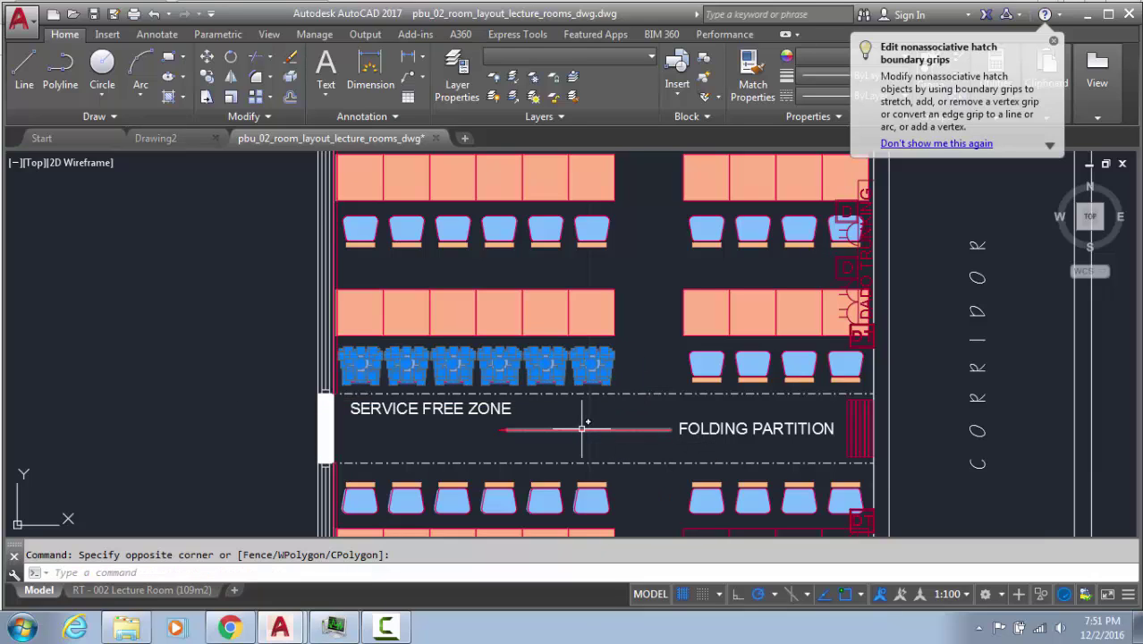
pyautogui.press('Delete')
# Restore the accidentally erased chair array above the service free zone with undo
pyautogui.click(572, 380)
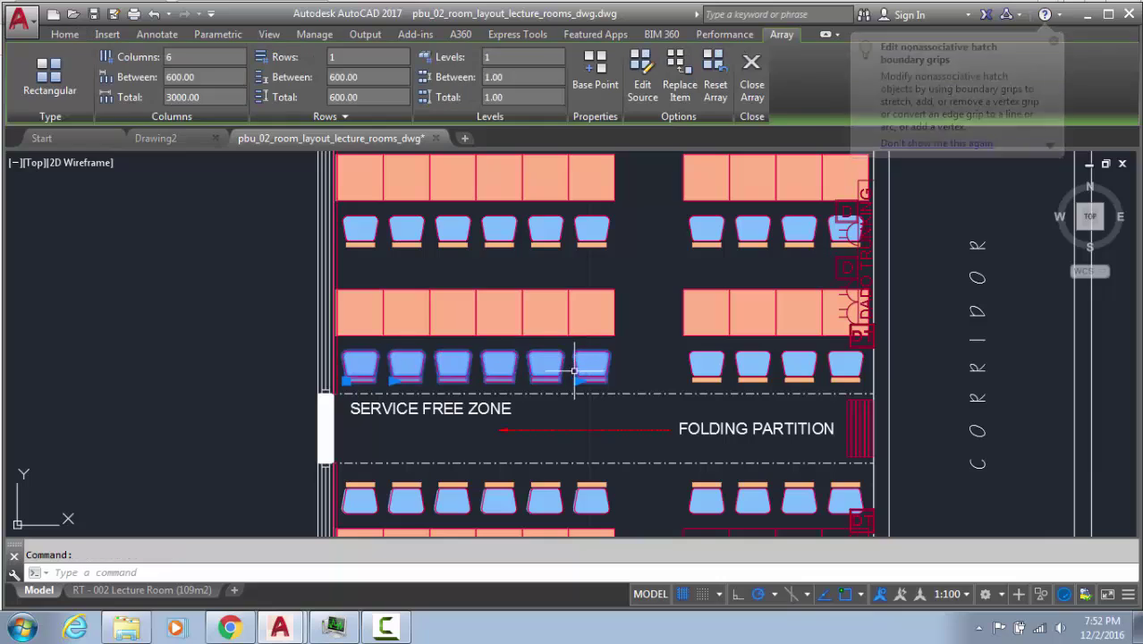
pyautogui.press('Delete')
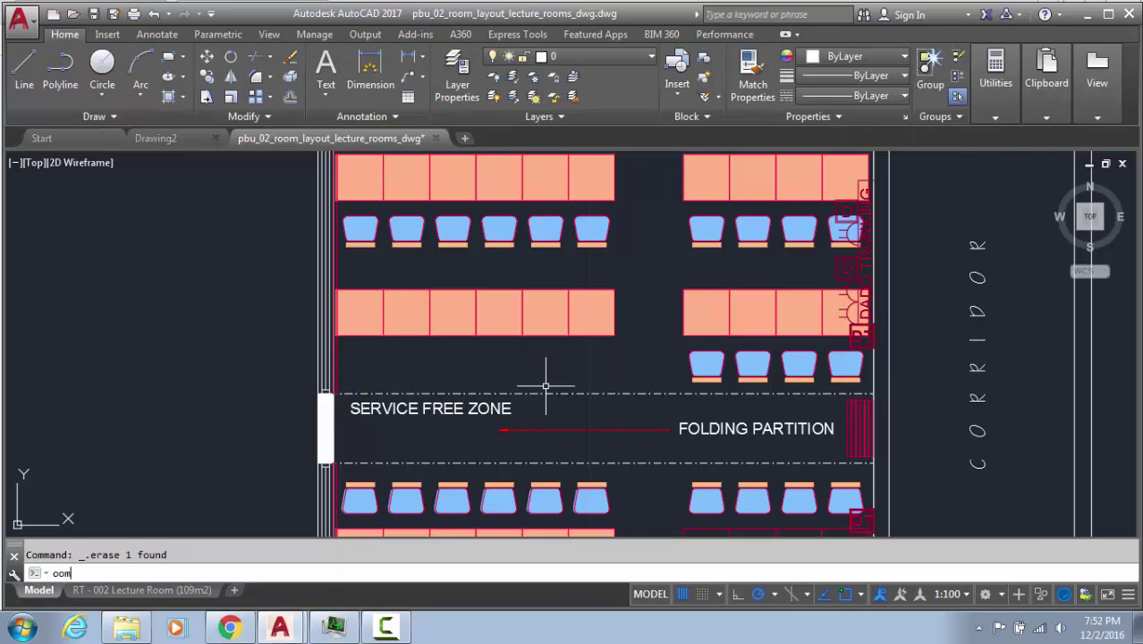
pyautogui.hotkey('ctrl', 'z')
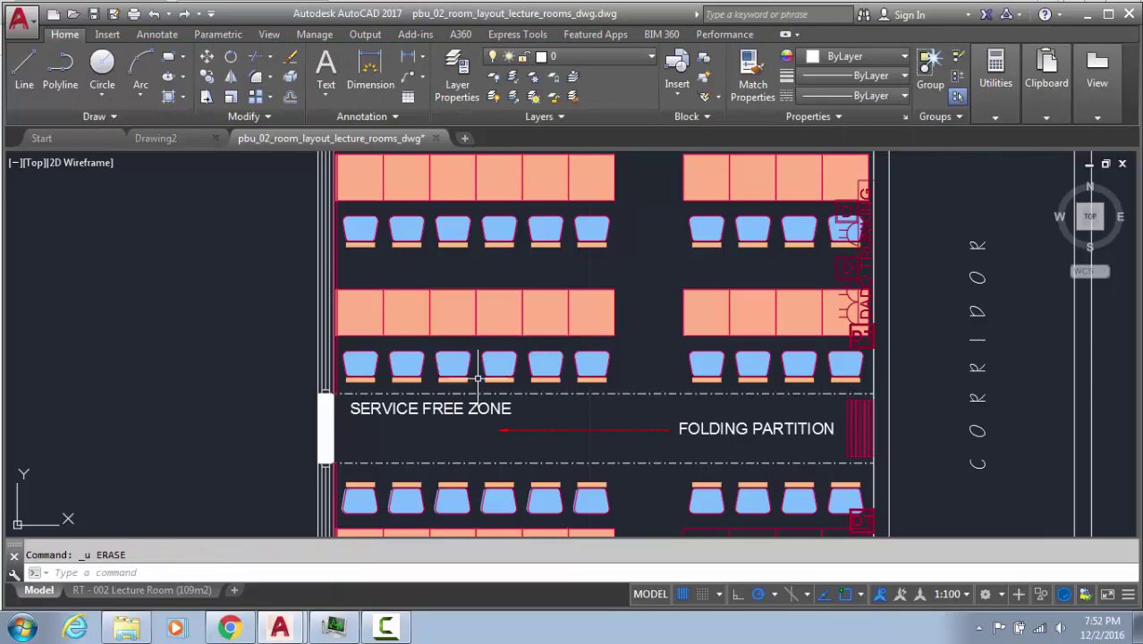
pyautogui.click(565, 372)
pyautogui.moveTo(591, 353); pyautogui.dragTo(367, 435, button='middle')
pyautogui.press('Escape')
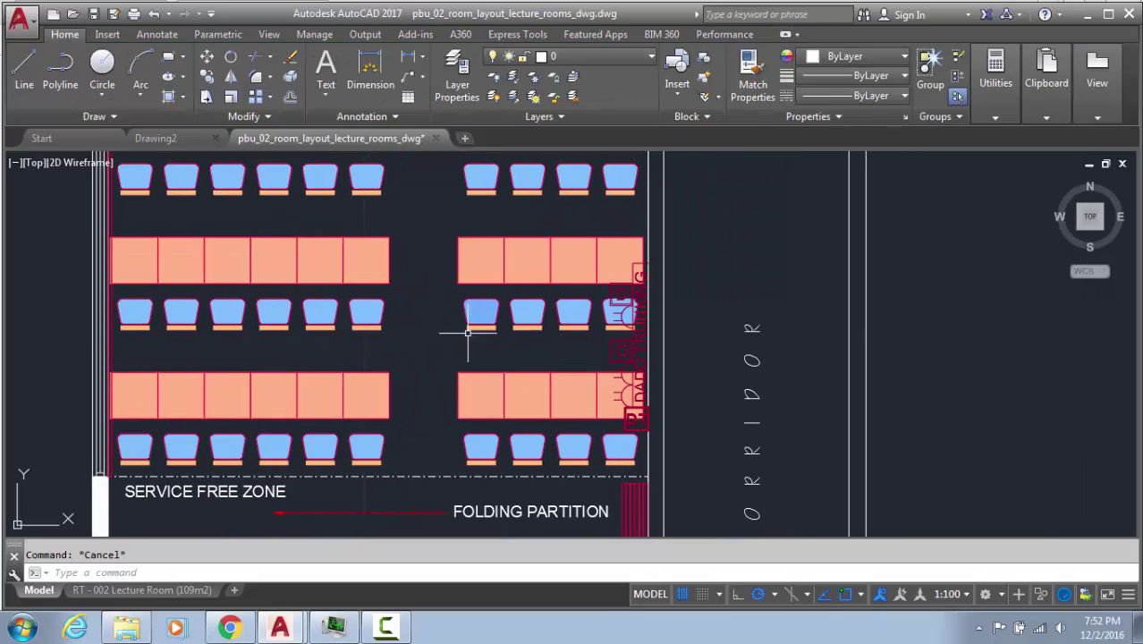
# Select the front-left chair array for a COPY (Co) command
pyautogui.scroll(-2, 307, 490)
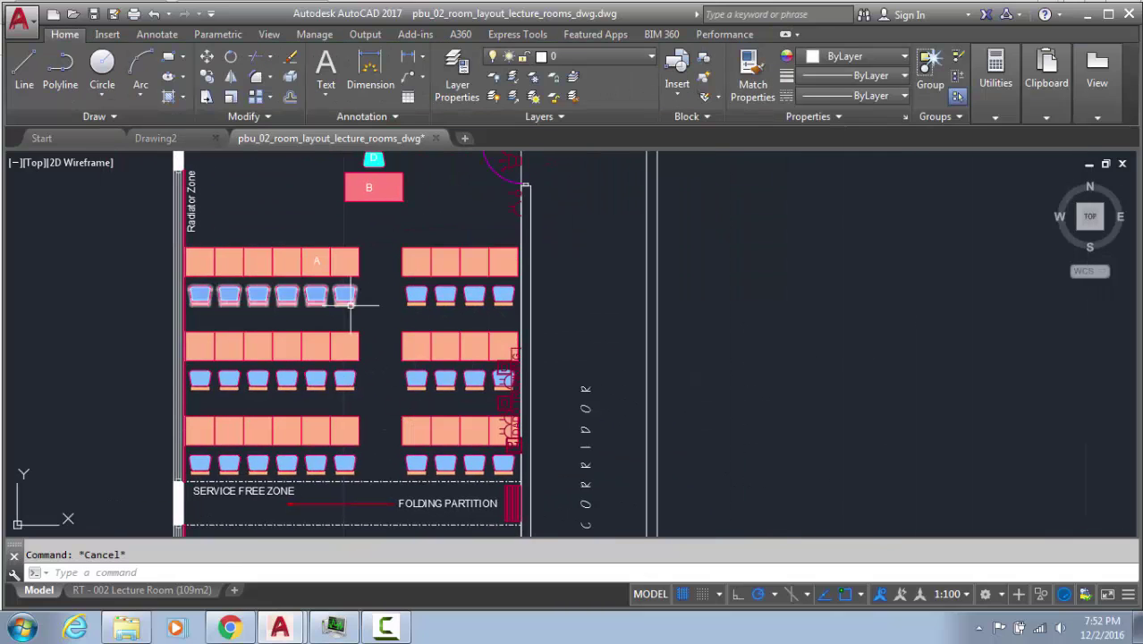
pyautogui.click(258, 304)
pyautogui.scroll(2, 257, 315)
pyautogui.write('Co')
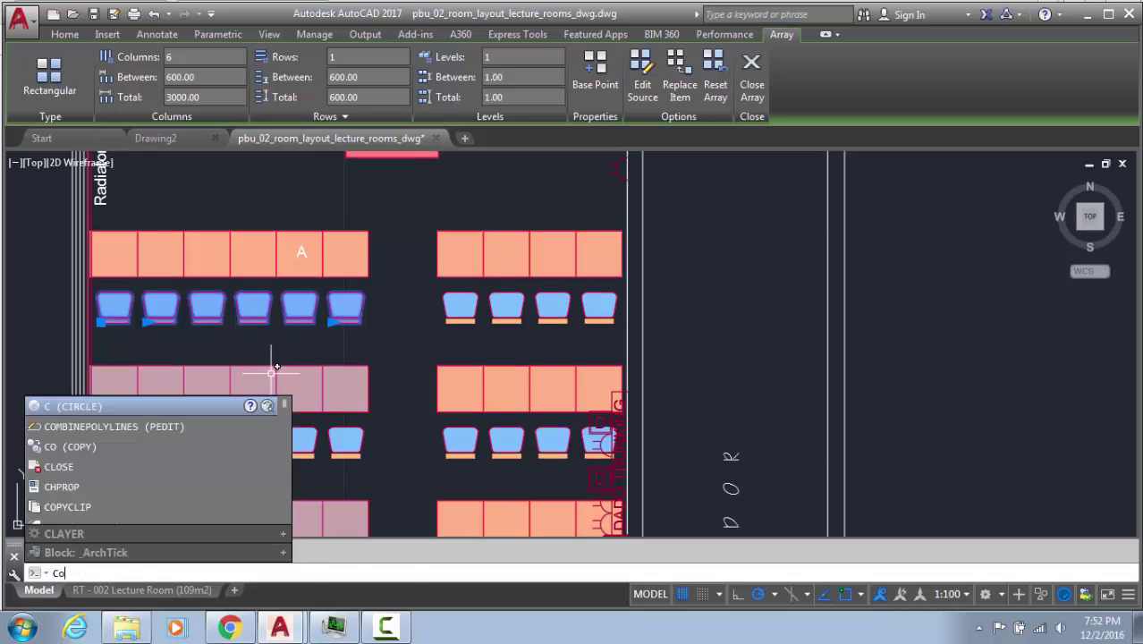
pyautogui.press('Return')
pyautogui.scroll(-2, 359, 356)
pyautogui.press('Escape')
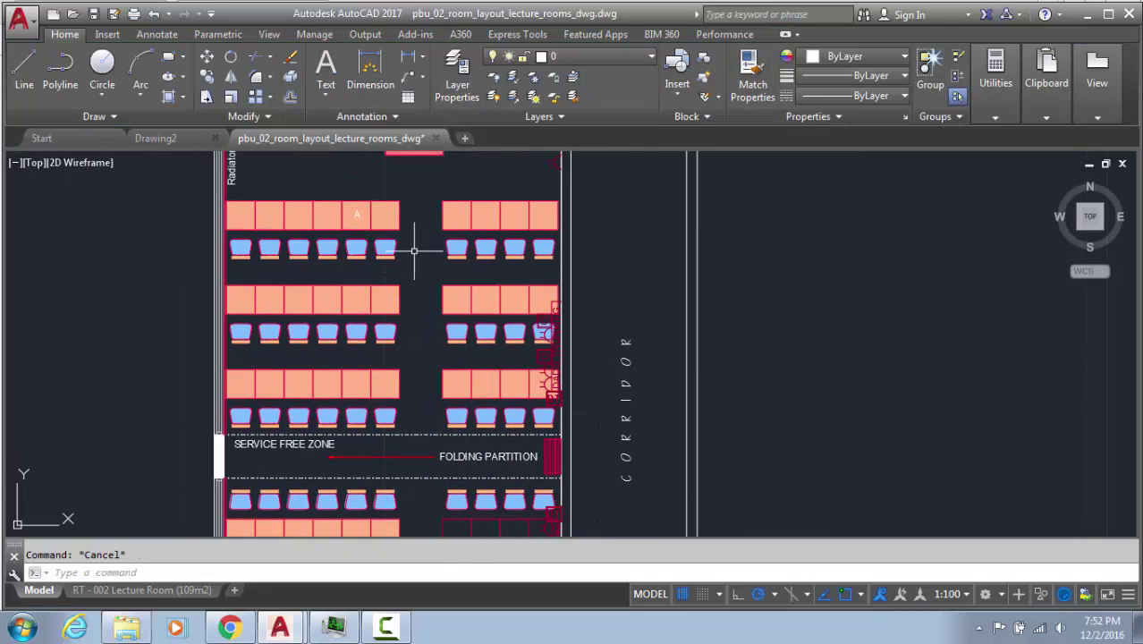
pyautogui.click(413, 243)
pyautogui.click(232, 258)
# Copy the front-left chair array onto the front-right desk row
pyautogui.press('Return')
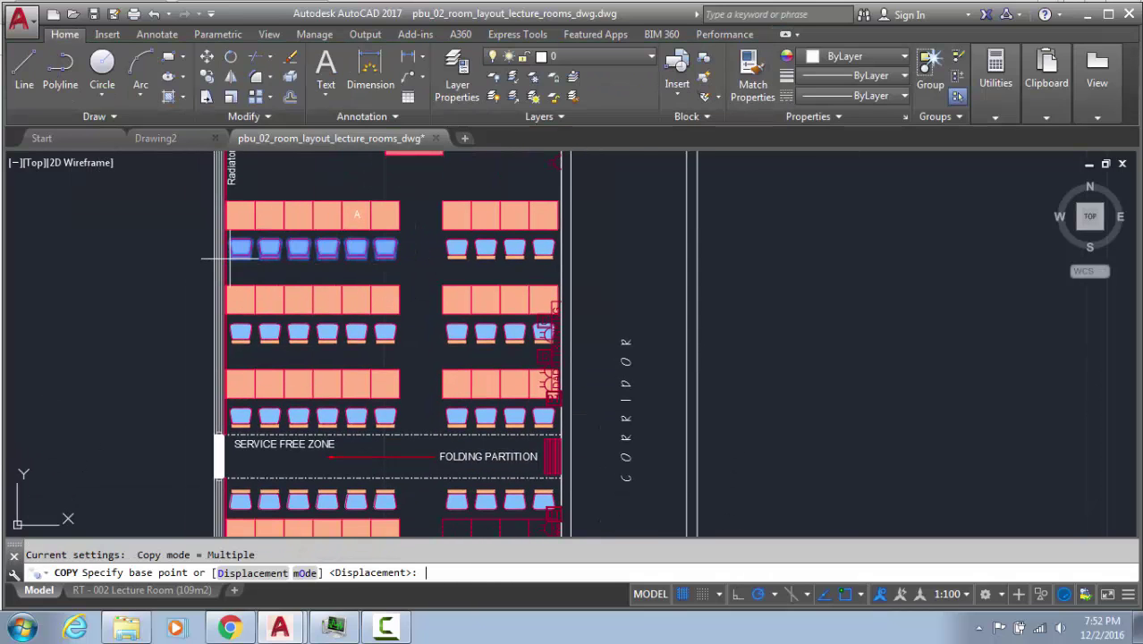
pyautogui.scroll(3, 254, 277)
pyautogui.click(200, 219)
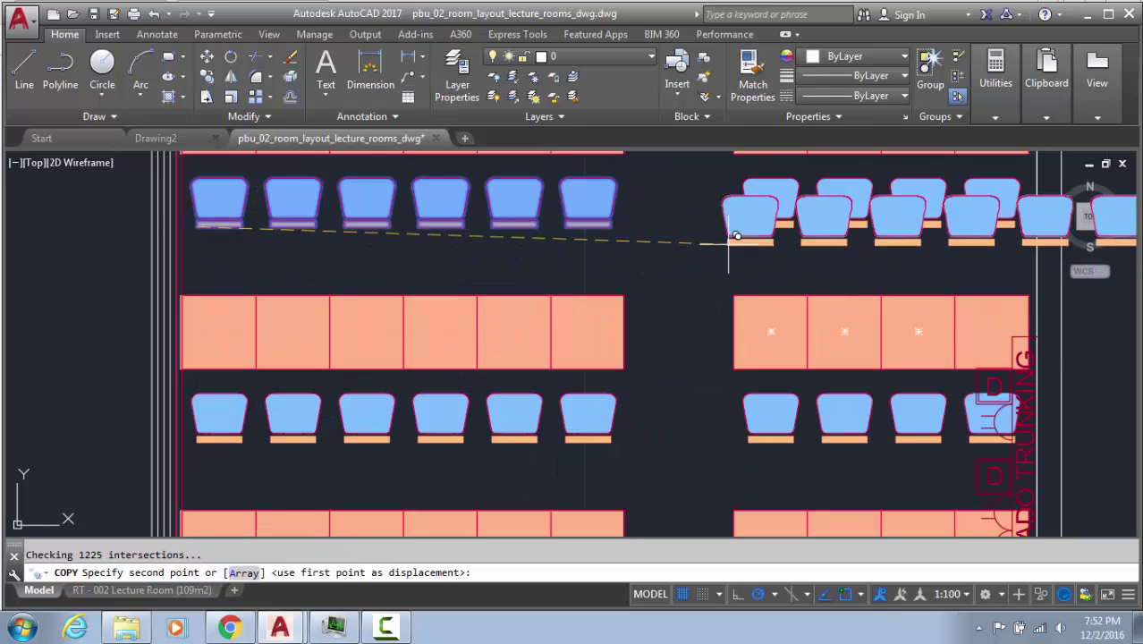
pyautogui.click(748, 226)
pyautogui.moveTo(730, 268); pyautogui.dragTo(444, 378, button='middle')
pyautogui.press('Escape')
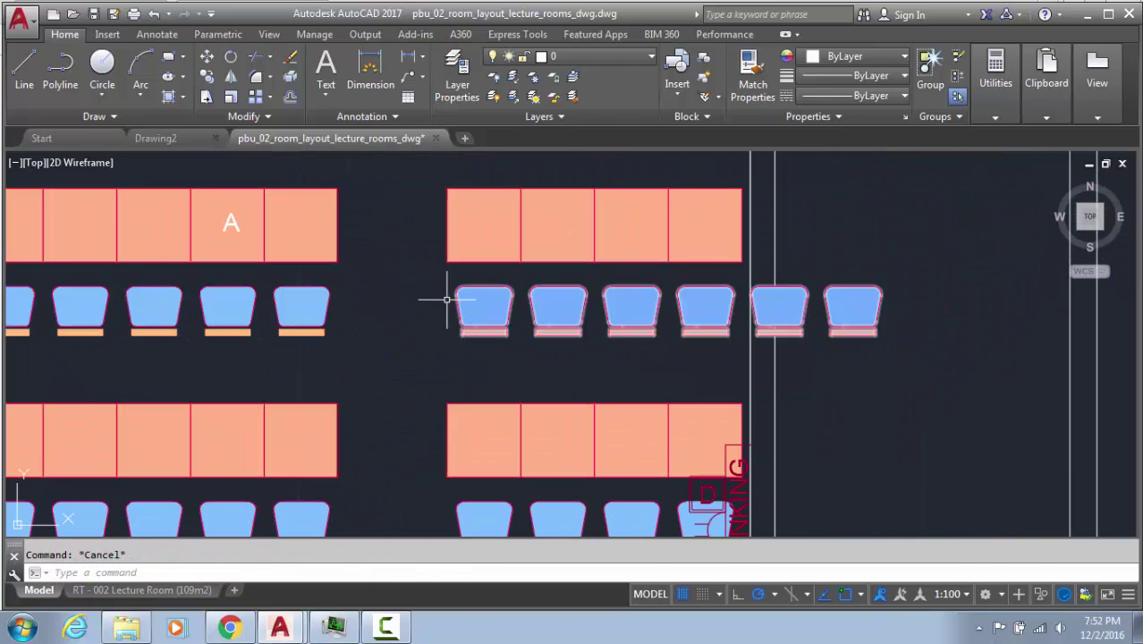
# Window-select and erase the four old front-right chairs and their strips
pyautogui.click(444, 278)
pyautogui.click(748, 322)
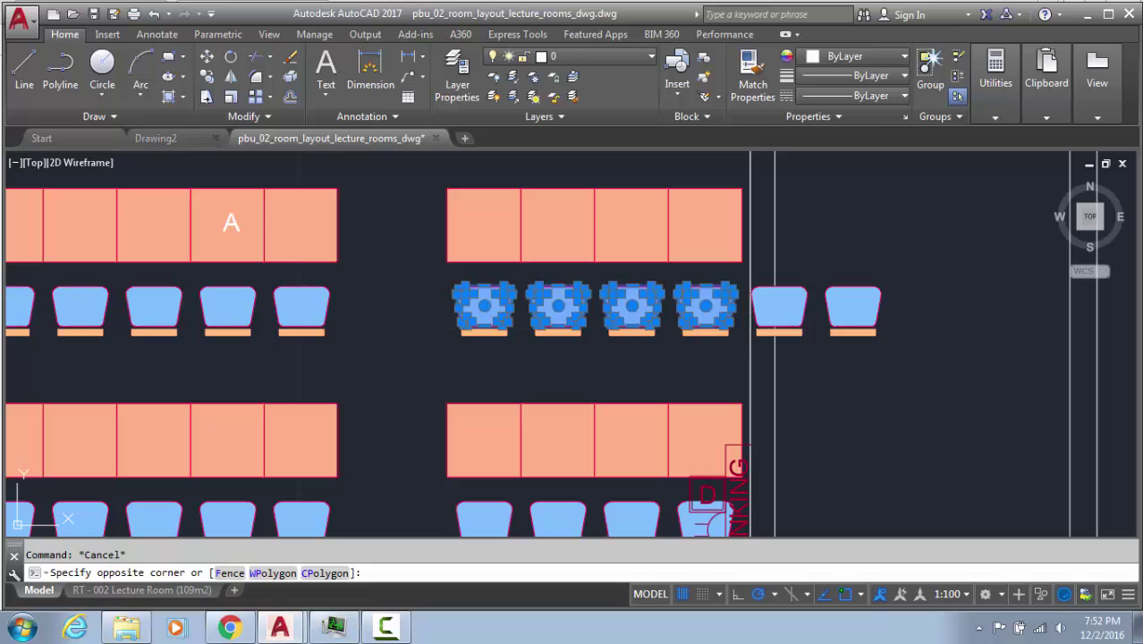
pyautogui.click(437, 315)
pyautogui.click(739, 361)
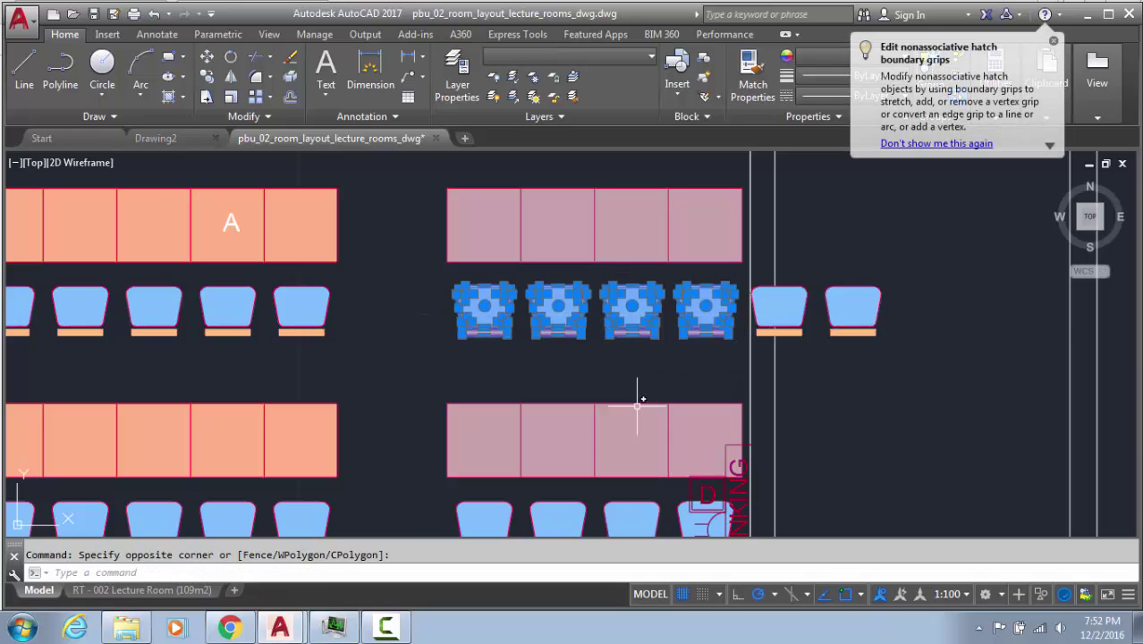
pyautogui.press('Delete')
# Cut the copied chair array to 4 columns, 1800 total, matching the four desks
pyautogui.click(833, 292)
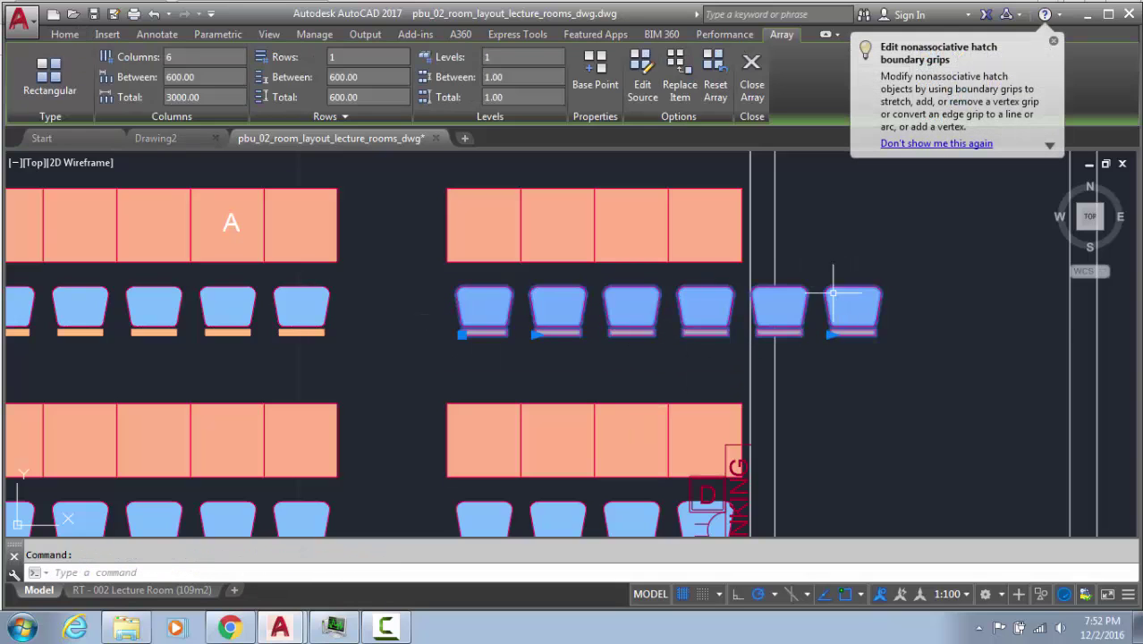
pyautogui.click(831, 334)
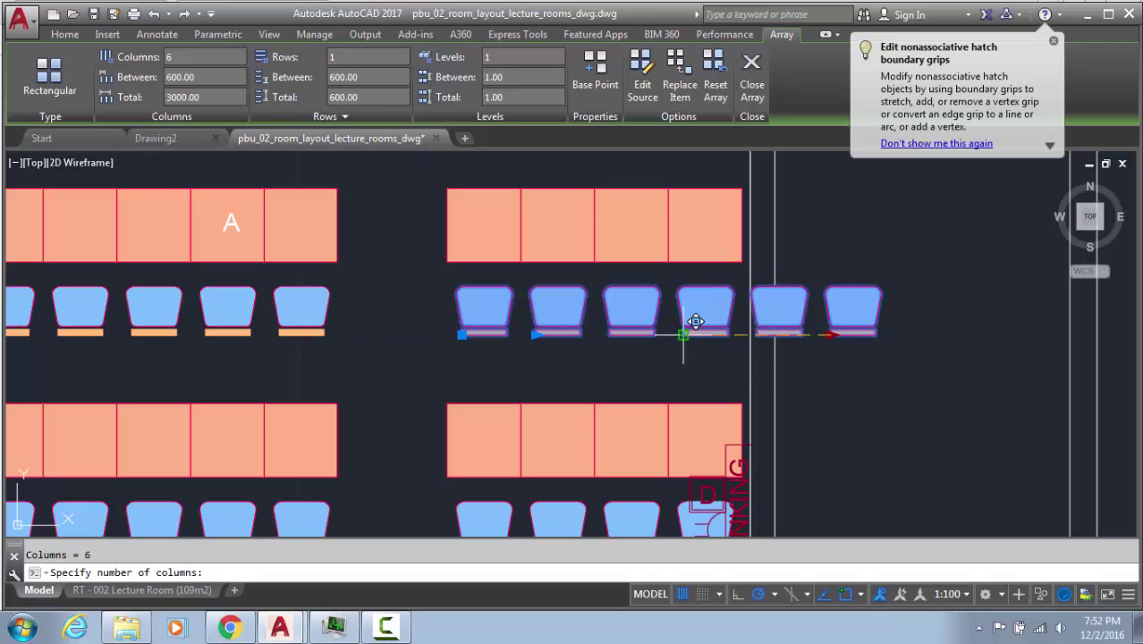
pyautogui.scroll(-2, 590, 366)
pyautogui.moveTo(505, 422); pyautogui.dragTo(468, 335, button='middle')
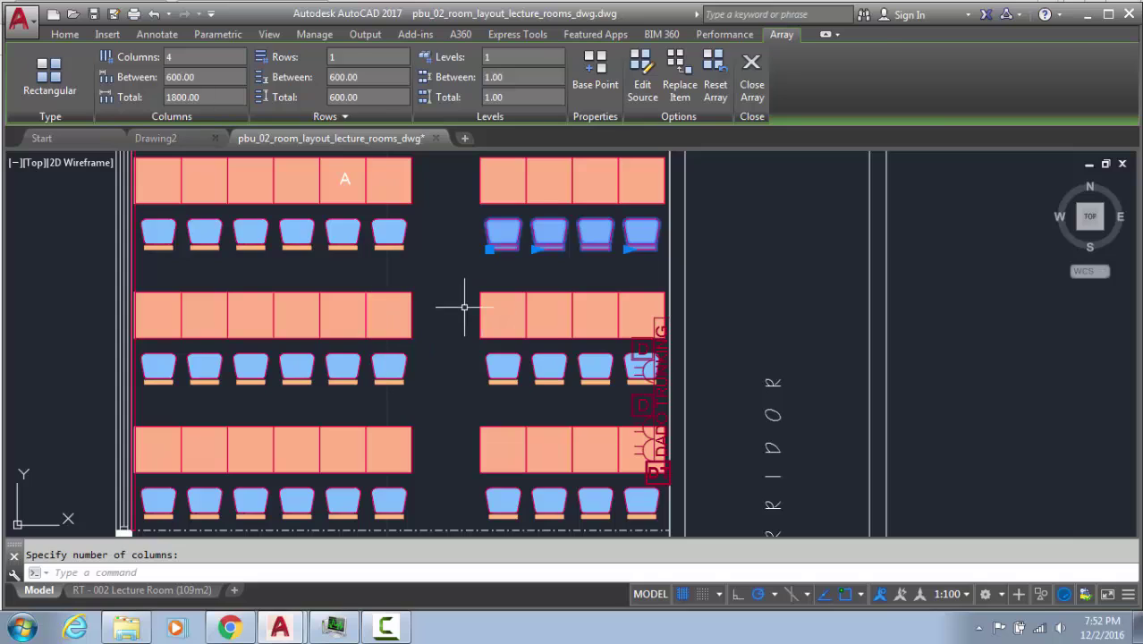
pyautogui.press('Escape')
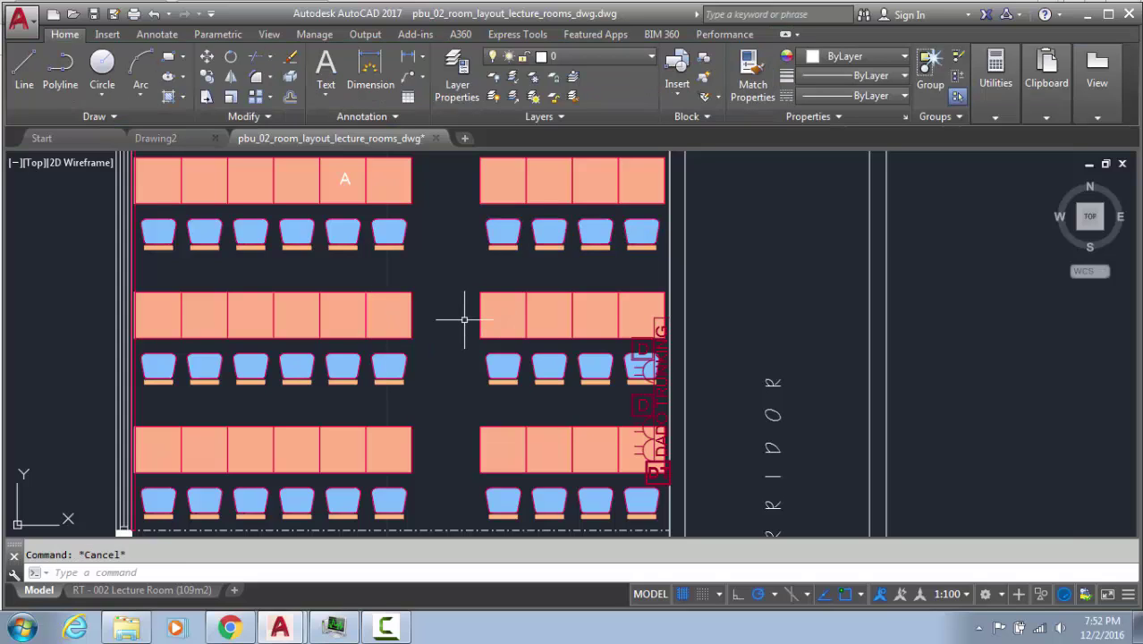
# Try grip-moving the chair array onto the second chair row, then cancel the move
pyautogui.click(506, 233)
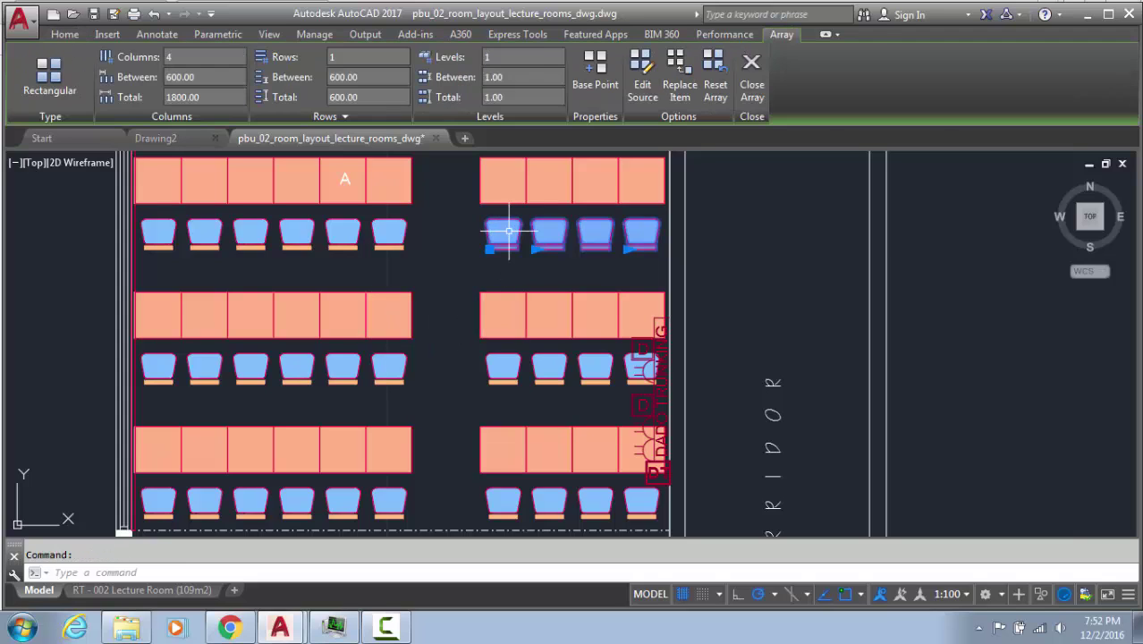
pyautogui.press('Escape')
pyautogui.write('co')
pyautogui.press('Return')
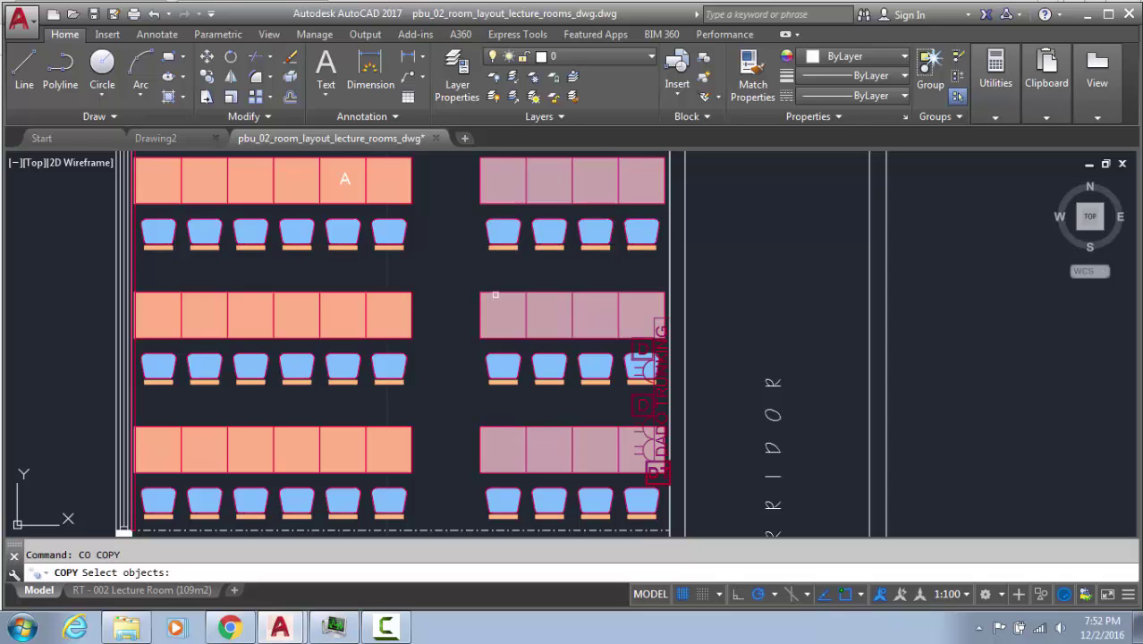
pyautogui.press('Escape')
pyautogui.click(590, 243)
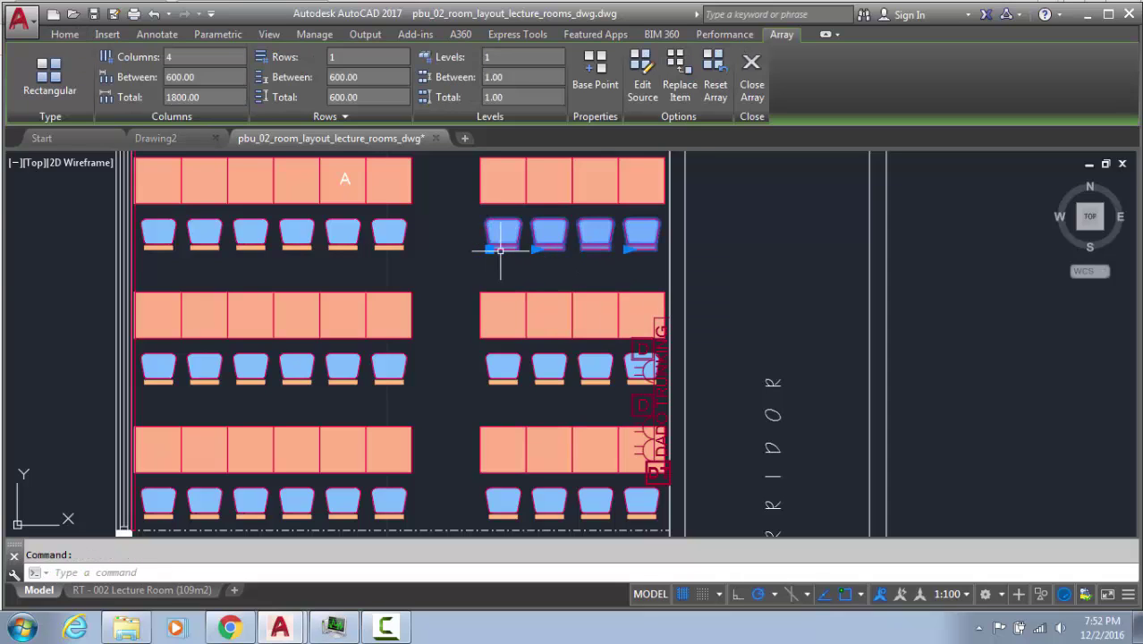
pyautogui.click(488, 249)
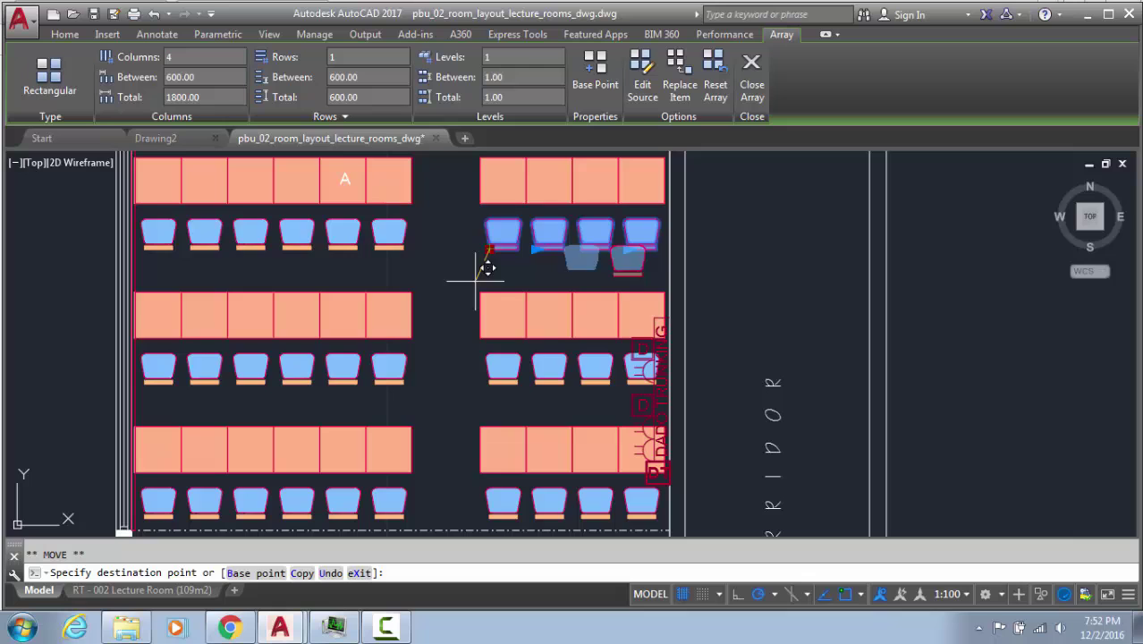
pyautogui.scroll(3, 487, 389)
pyautogui.keyDown('ctrl'); pyautogui.click(496, 373); pyautogui.keyUp('ctrl')
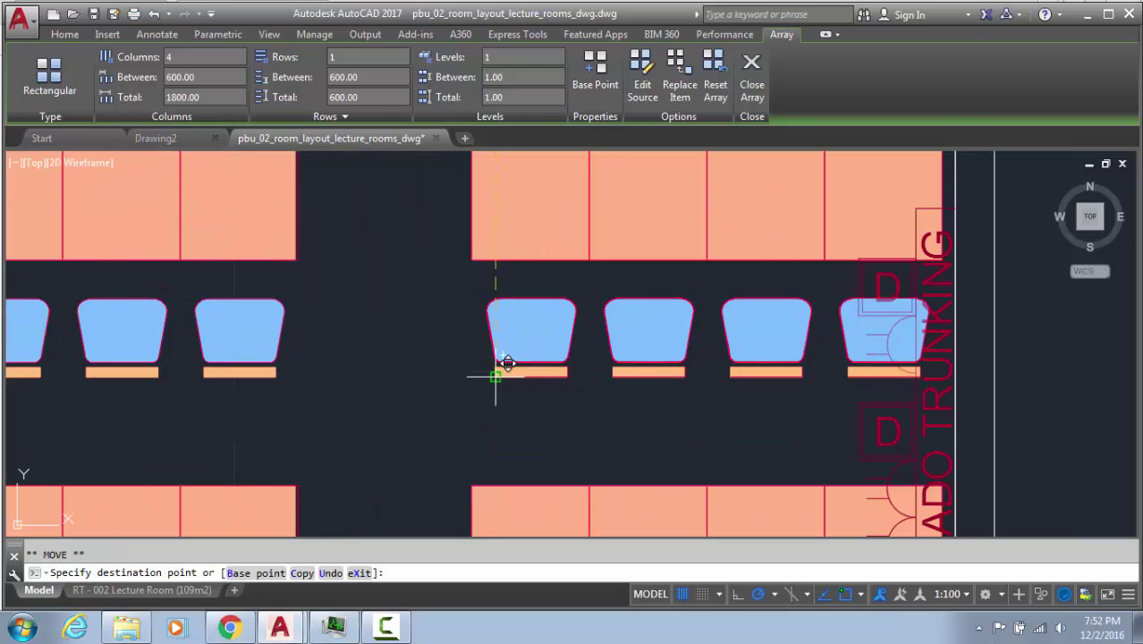
pyautogui.scroll(-2, 495, 375)
pyautogui.scroll(-1, 550, 394)
pyautogui.moveTo(557, 414); pyautogui.dragTo(574, 319, button='middle')
pyautogui.scroll(2, 548, 353)
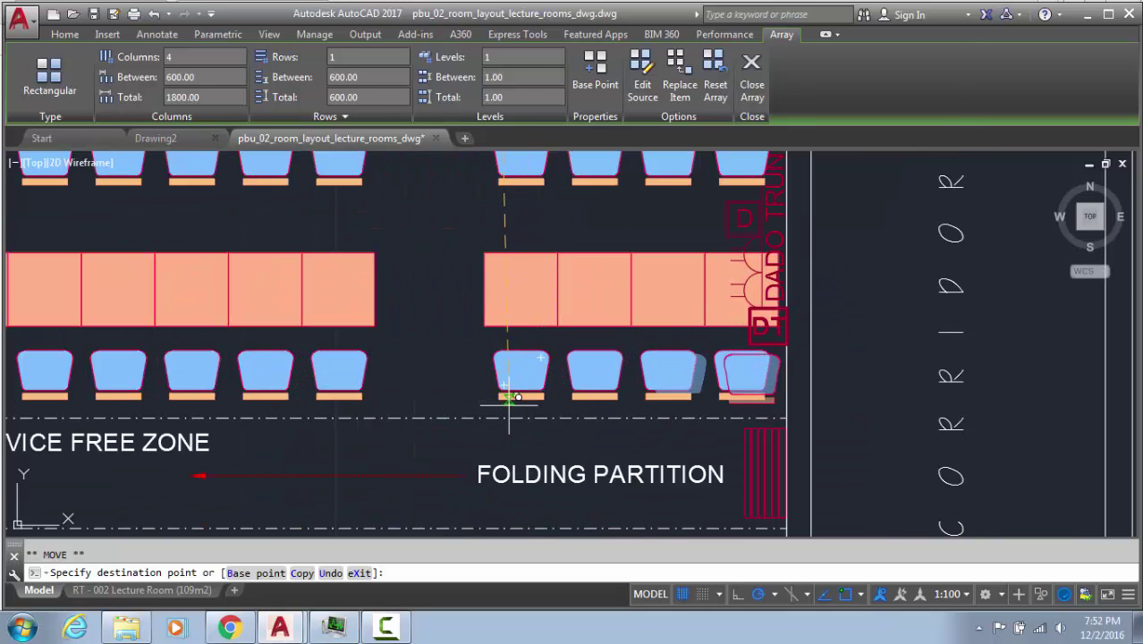
pyautogui.press('Escape')
pyautogui.press('Escape')
# Window-select the old chairs and chair backs in the lower right-hand desk rows
pyautogui.click(461, 343)
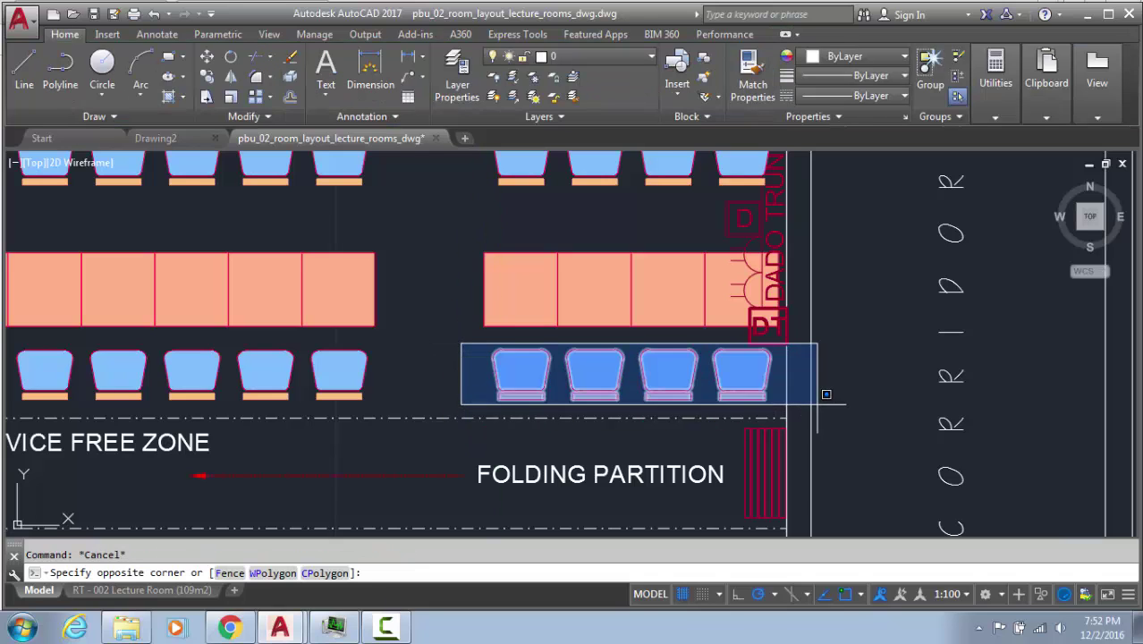
pyautogui.click(822, 394)
pyautogui.click(477, 392)
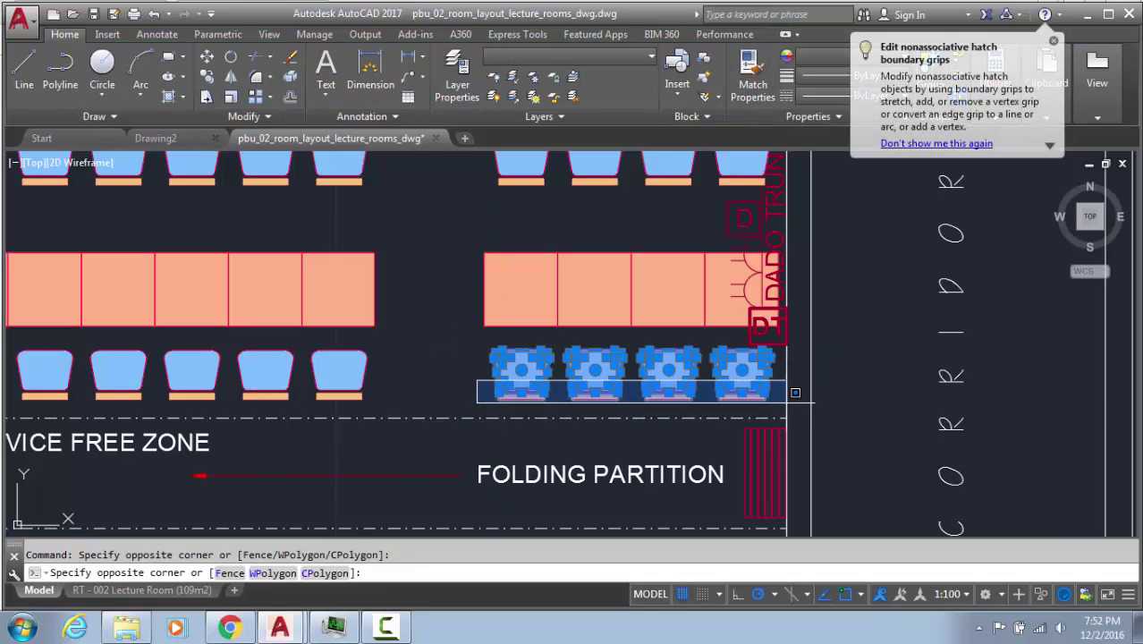
pyautogui.click(766, 379)
pyautogui.moveTo(582, 234); pyautogui.dragTo(556, 449, button='middle')
pyautogui.click(449, 349)
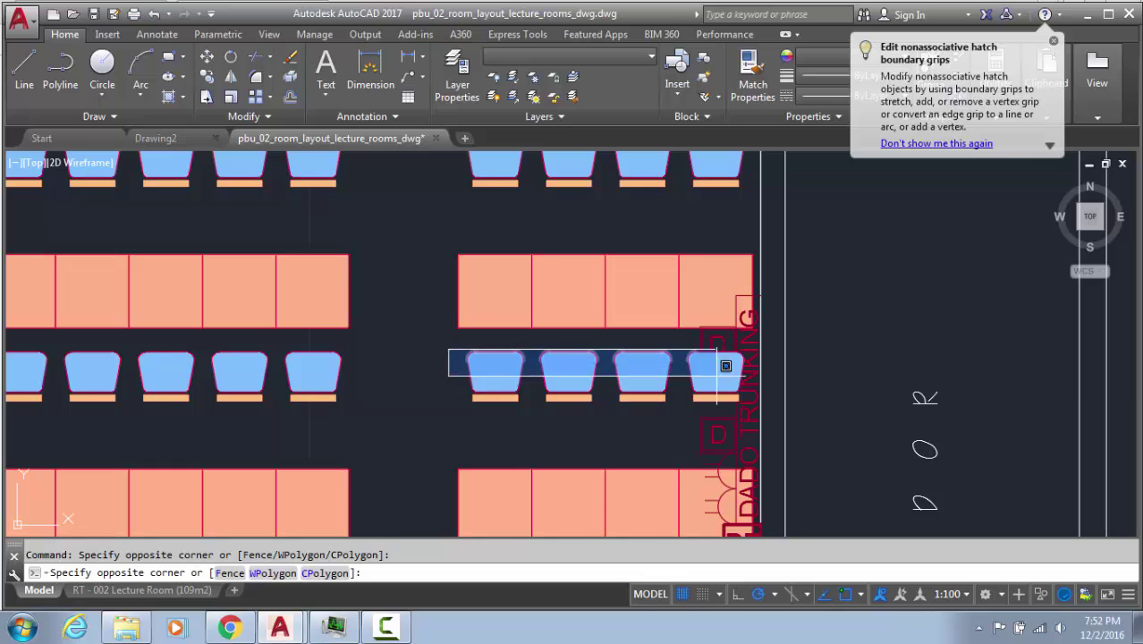
pyautogui.click(768, 394)
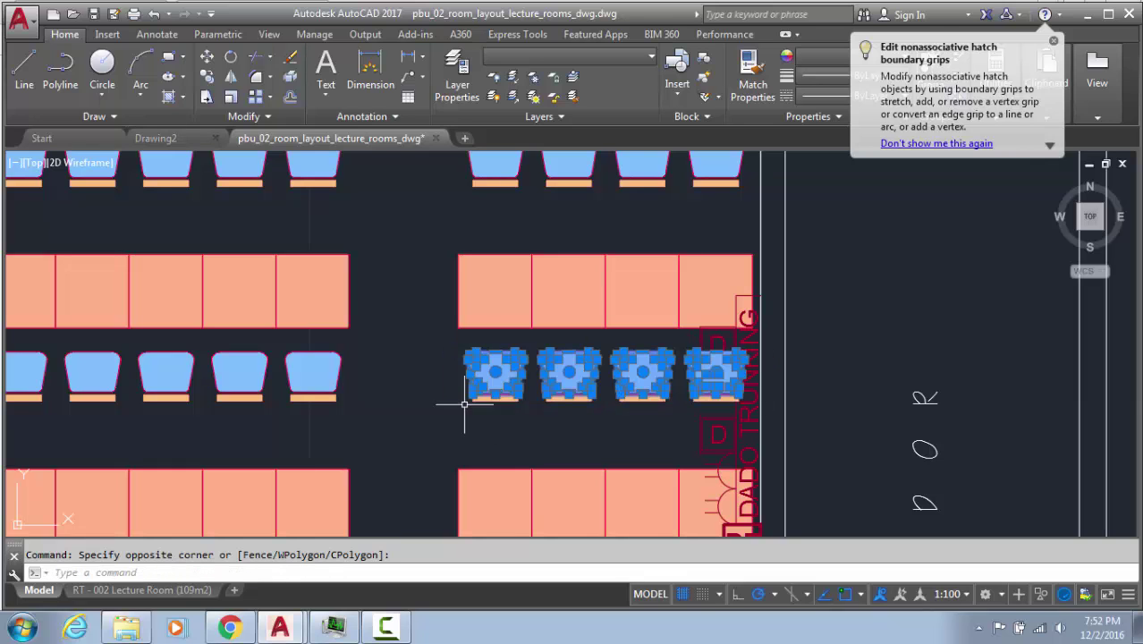
pyautogui.click(424, 374)
pyautogui.click(778, 425)
# Add the top right-hand row's old chairs and seat strips, then erase all 114 objects
pyautogui.moveTo(556, 296); pyautogui.dragTo(548, 473, button='middle')
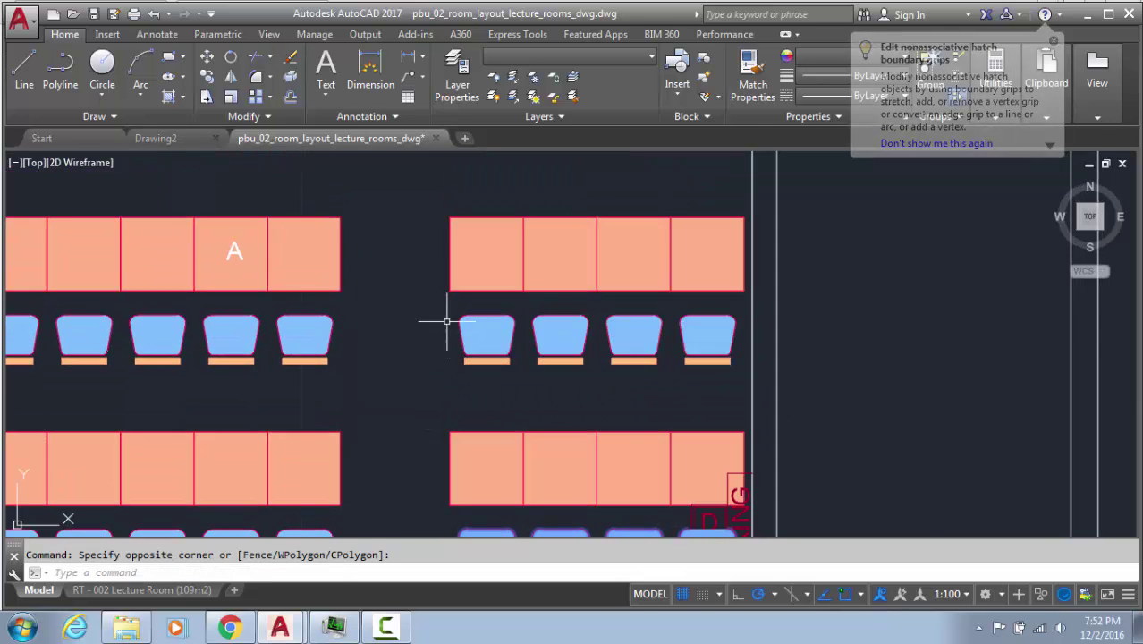
pyautogui.click(444, 315)
pyautogui.click(763, 386)
pyautogui.click(425, 350)
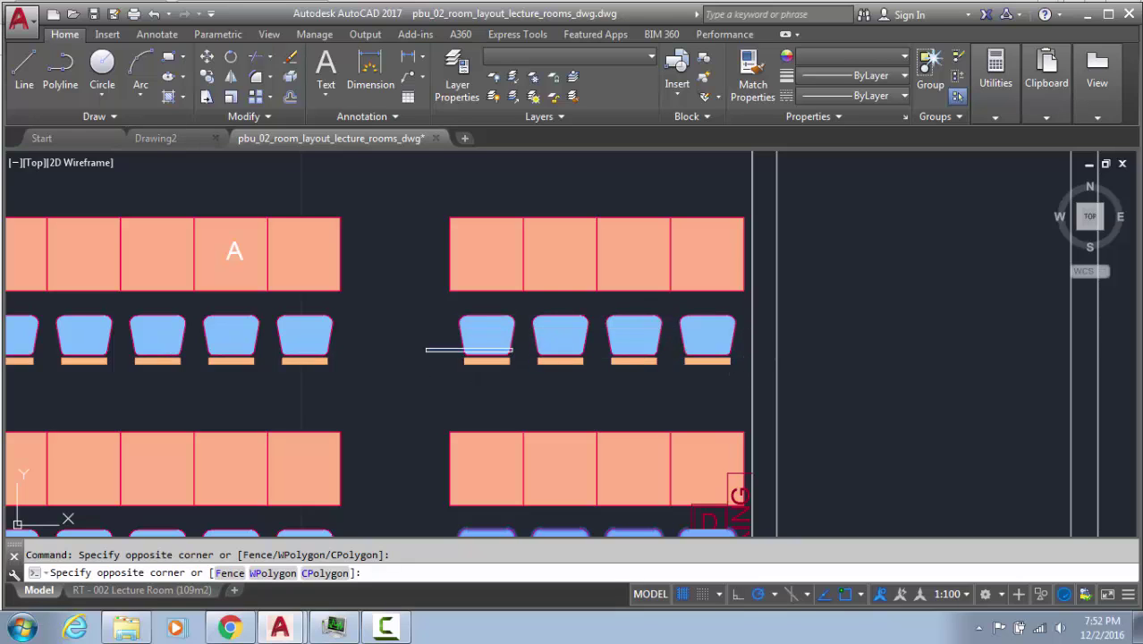
pyautogui.click(741, 377)
pyautogui.press('Delete')
pyautogui.scroll(-4, 645, 390)
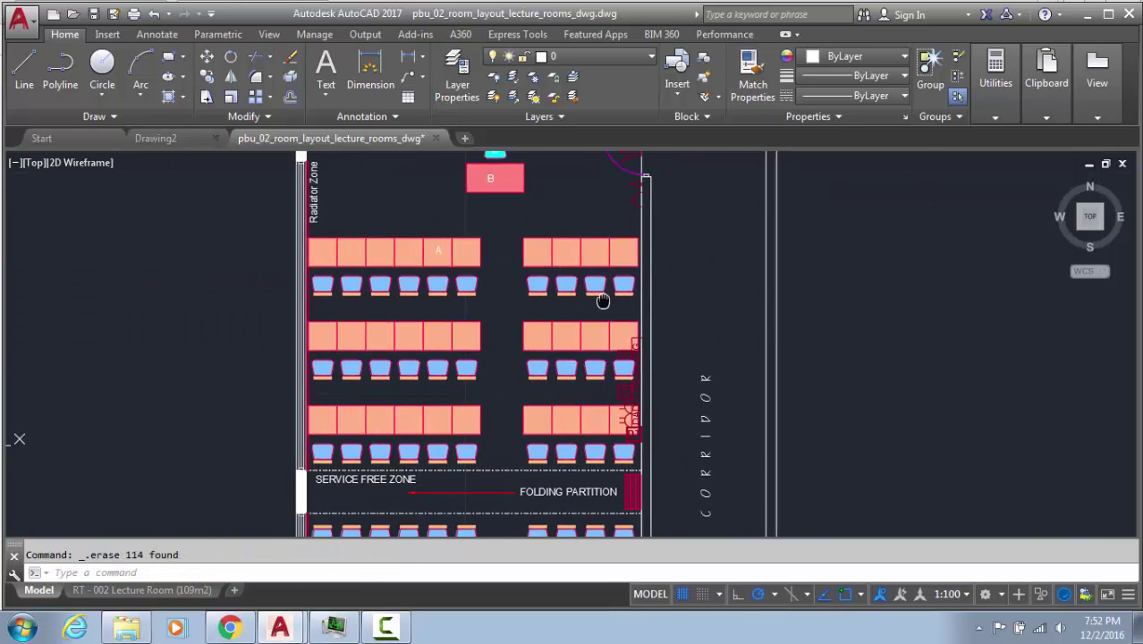
# Undo the accidental move of the top-row chair array
pyautogui.click(553, 364)
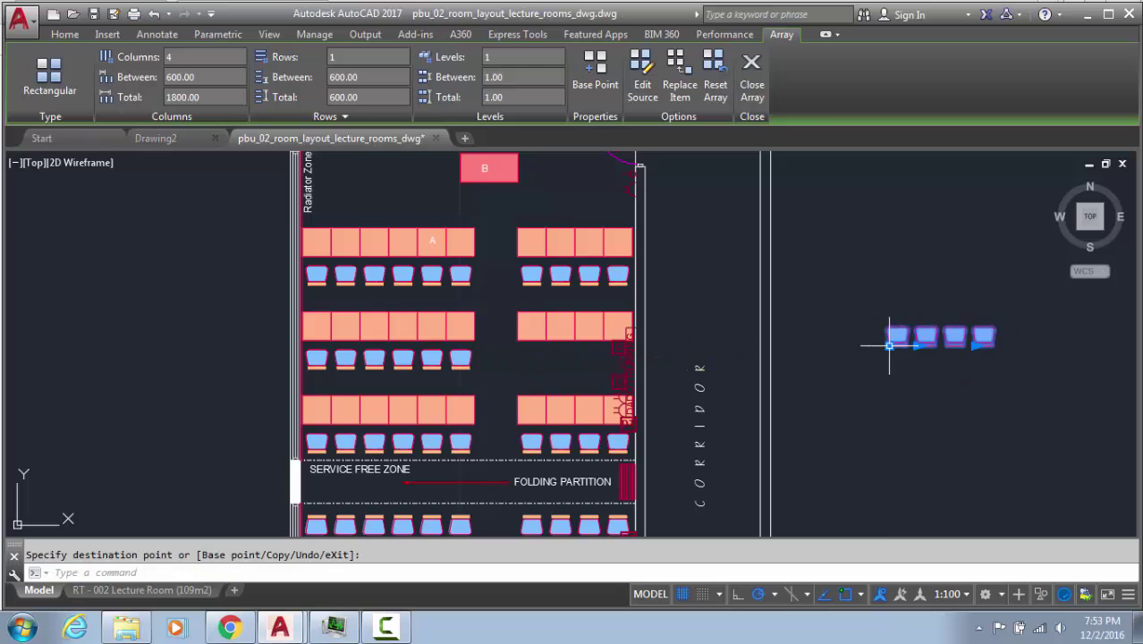
pyautogui.hotkey('ctrl', 'z')
pyautogui.moveTo(759, 374)
pyautogui.mouseDown(button='middle')
pyautogui.moveTo(847, 329)
pyautogui.moveTo(793, 277)
pyautogui.mouseUp(button='middle')
pyautogui.moveTo(722, 445); pyautogui.dragTo(559, 401, button='middle')
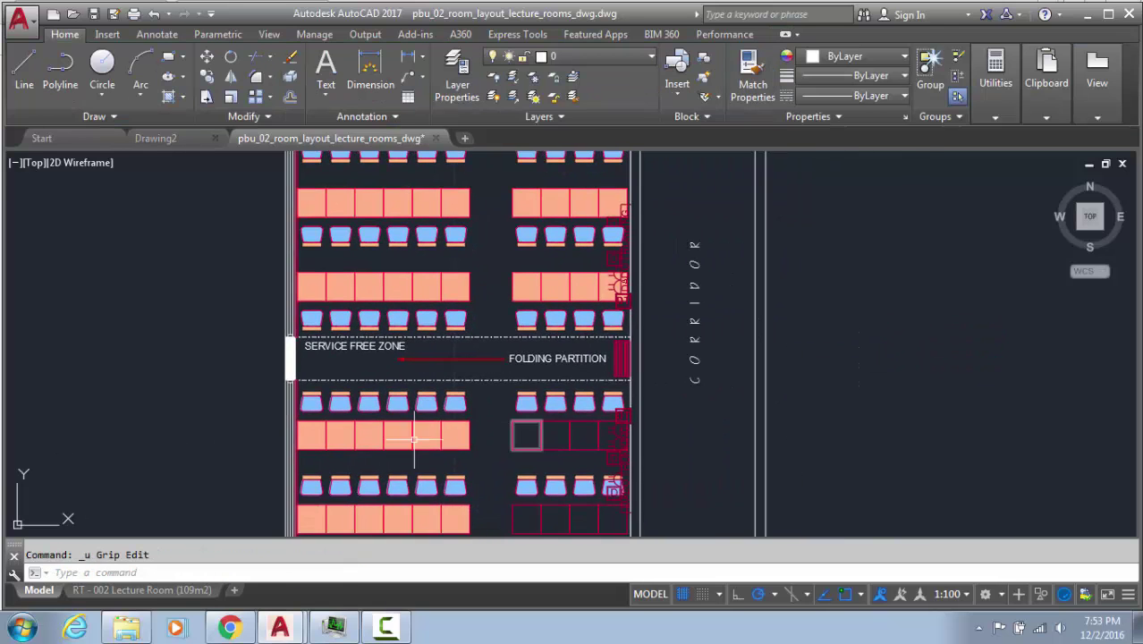
# Window-select the chair rows below the folding partition and erase the 428 objects
pyautogui.click(259, 381)
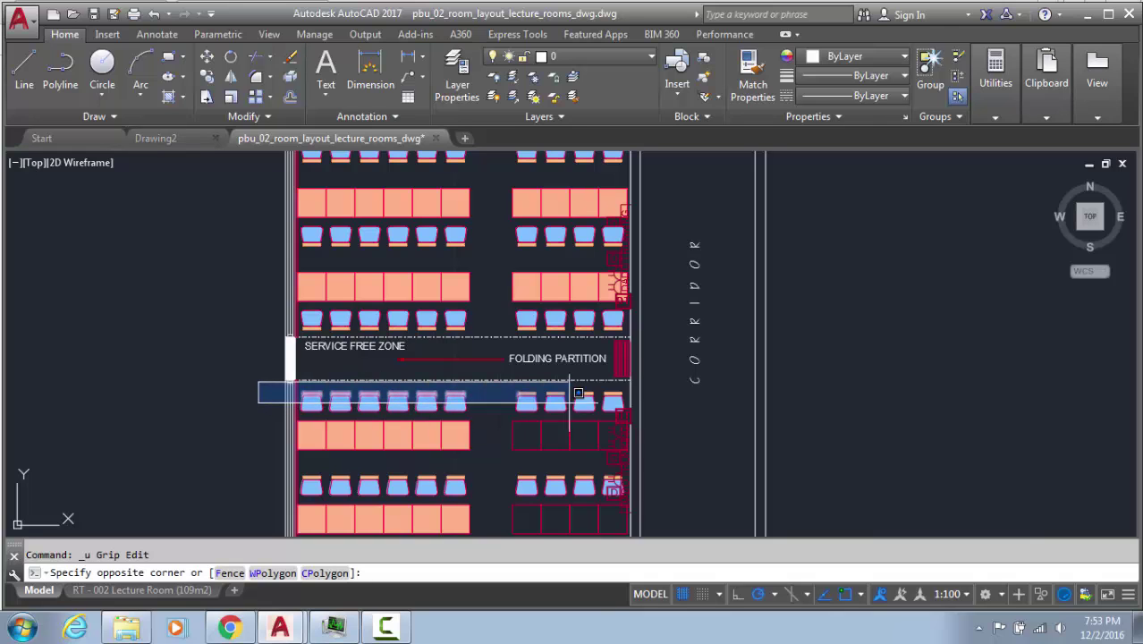
pyautogui.click(667, 407)
pyautogui.click(219, 459)
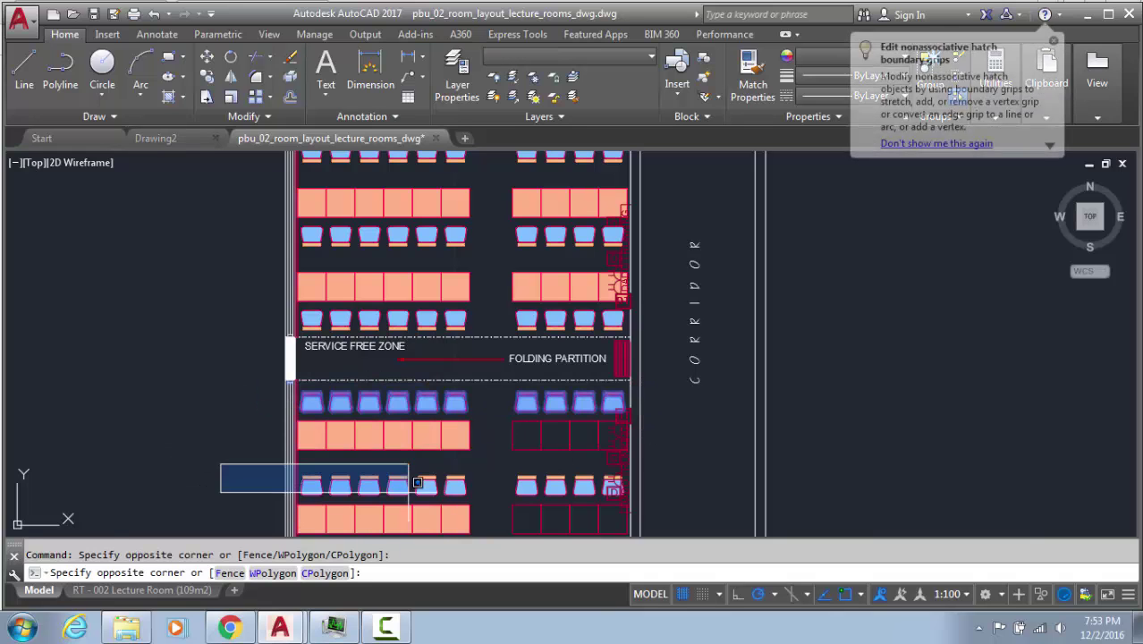
pyautogui.click(650, 502)
pyautogui.moveTo(214, 499); pyautogui.dragTo(182, 355, button='middle')
pyautogui.click(220, 392)
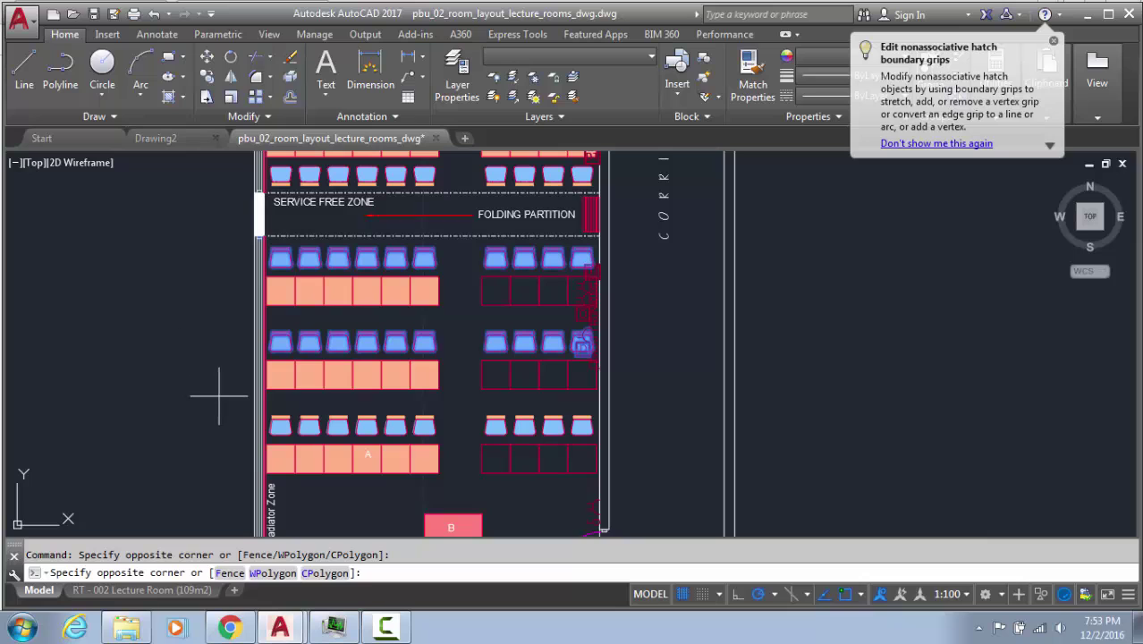
pyautogui.click(632, 445)
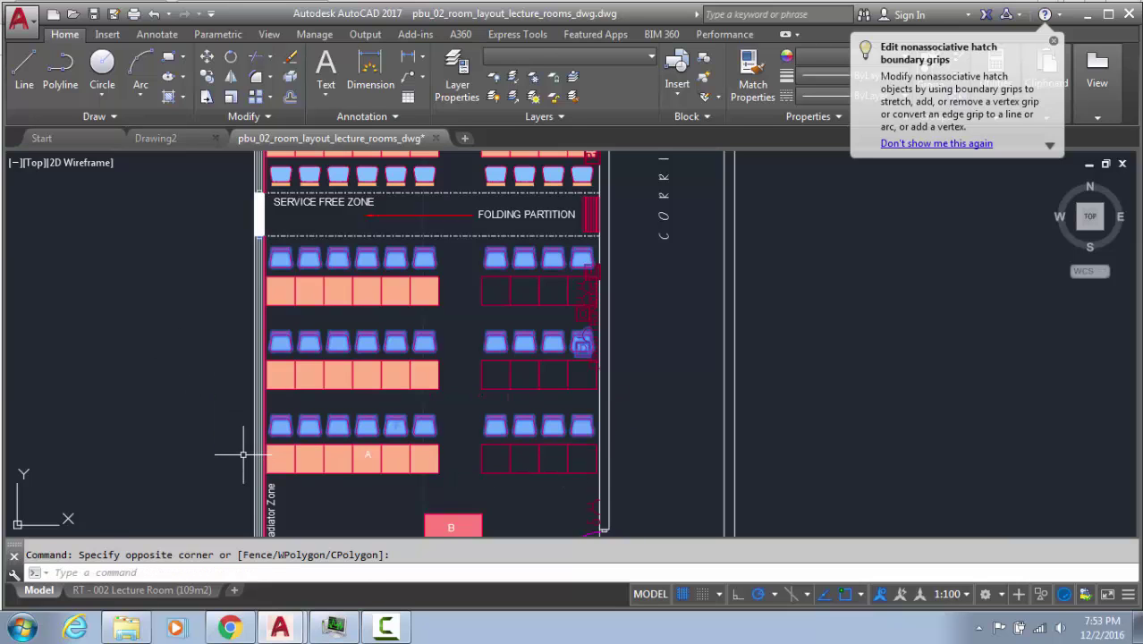
pyautogui.press('Delete')
# Review the left-hand six-chair array in the upper rows; start and cancel a copy
pyautogui.moveTo(270, 388); pyautogui.dragTo(311, 461, button='middle')
pyautogui.press('Escape')
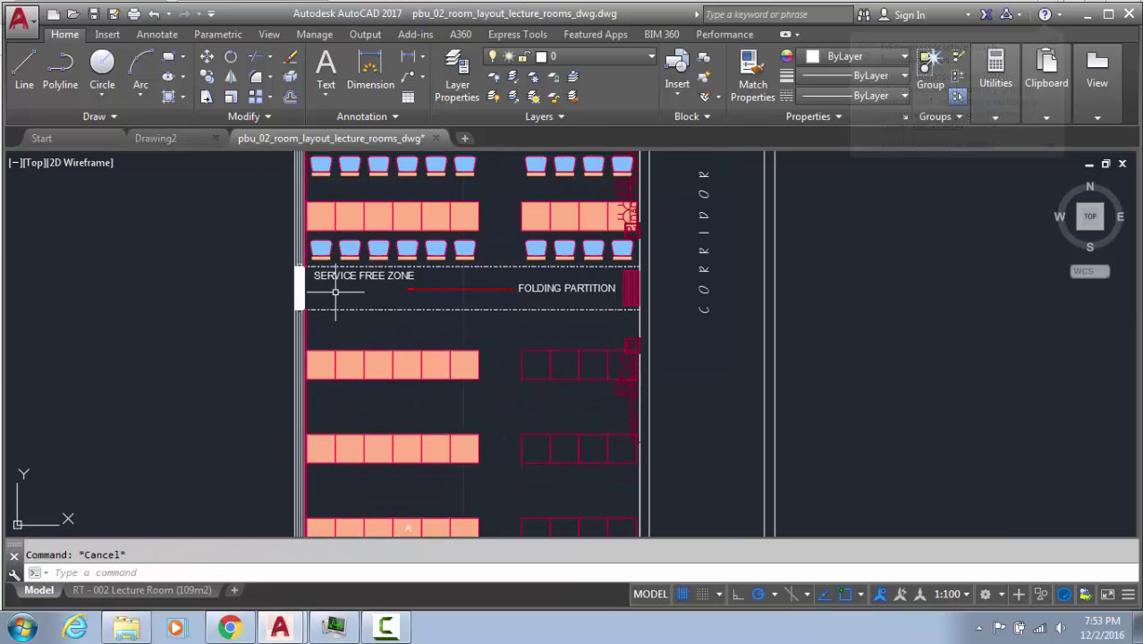
pyautogui.moveTo(332, 304); pyautogui.dragTo(358, 395, button='middle')
pyautogui.click(438, 291)
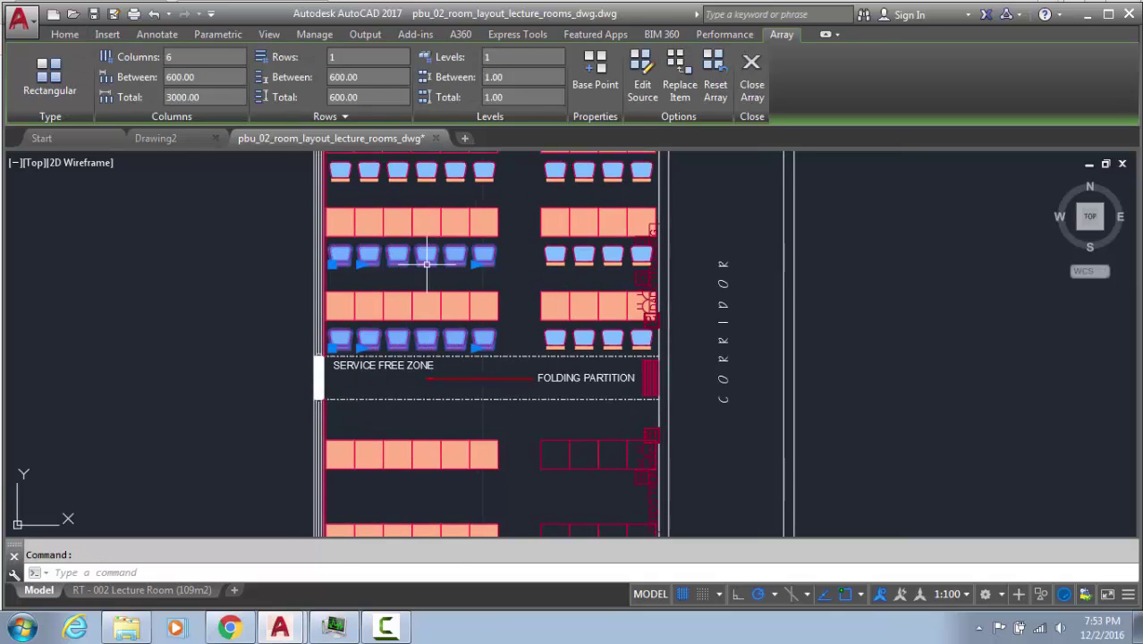
pyautogui.press('Escape')
pyautogui.moveTo(566, 195)
pyautogui.mouseDown(button='middle')
pyautogui.moveTo(531, 358)
pyautogui.moveTo(500, 309)
pyautogui.mouseUp(button='middle')
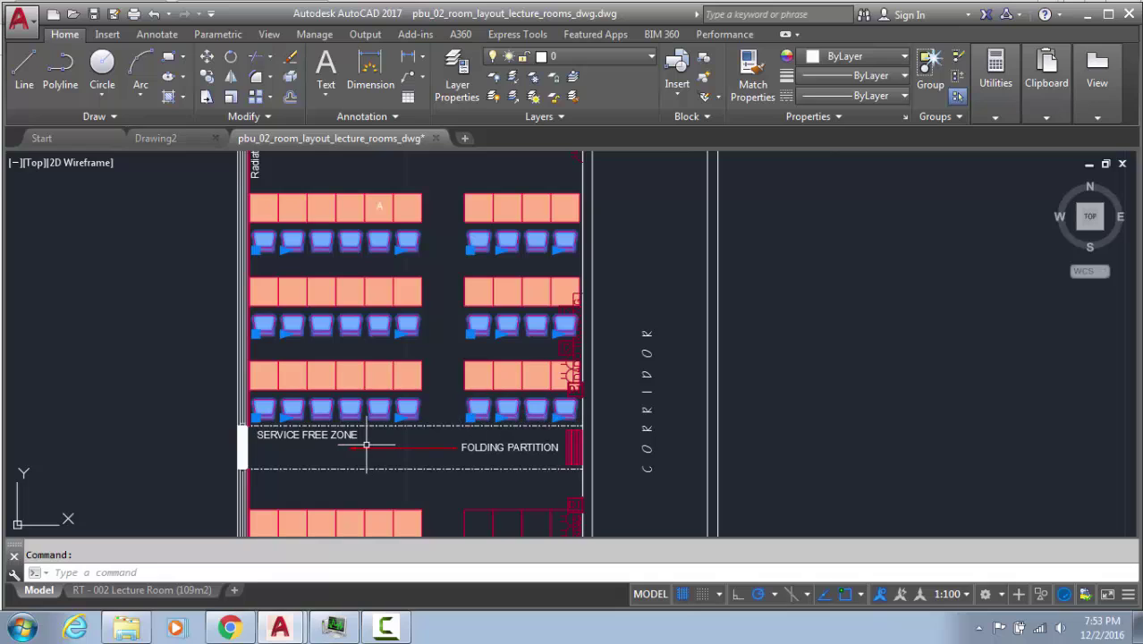
pyautogui.write('co')
pyautogui.press('Return')
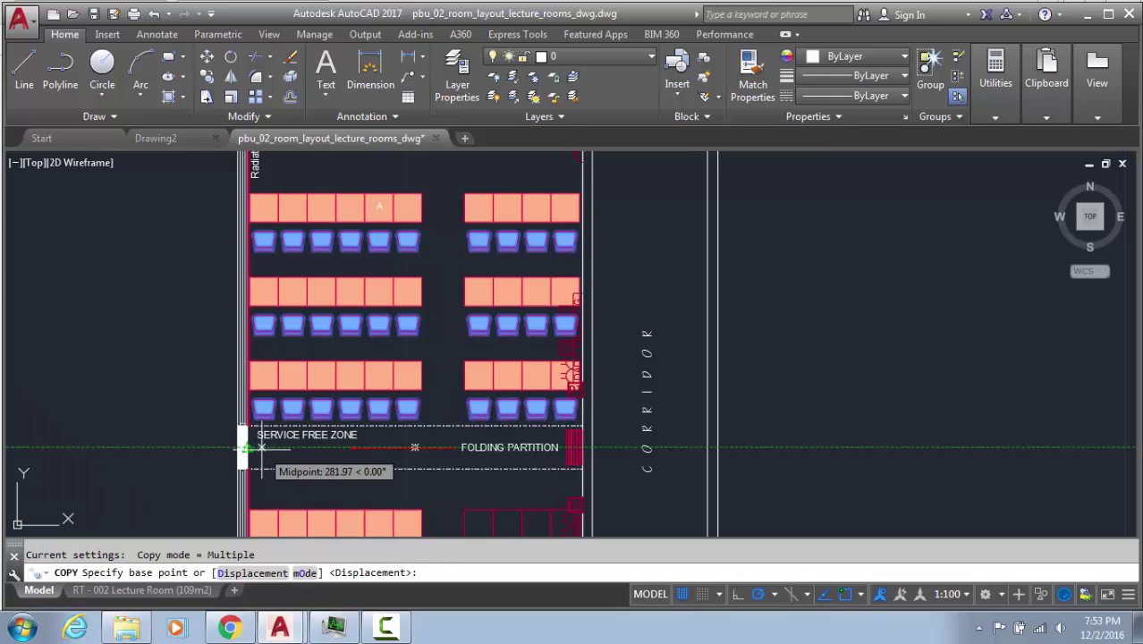
pyautogui.press('Escape')
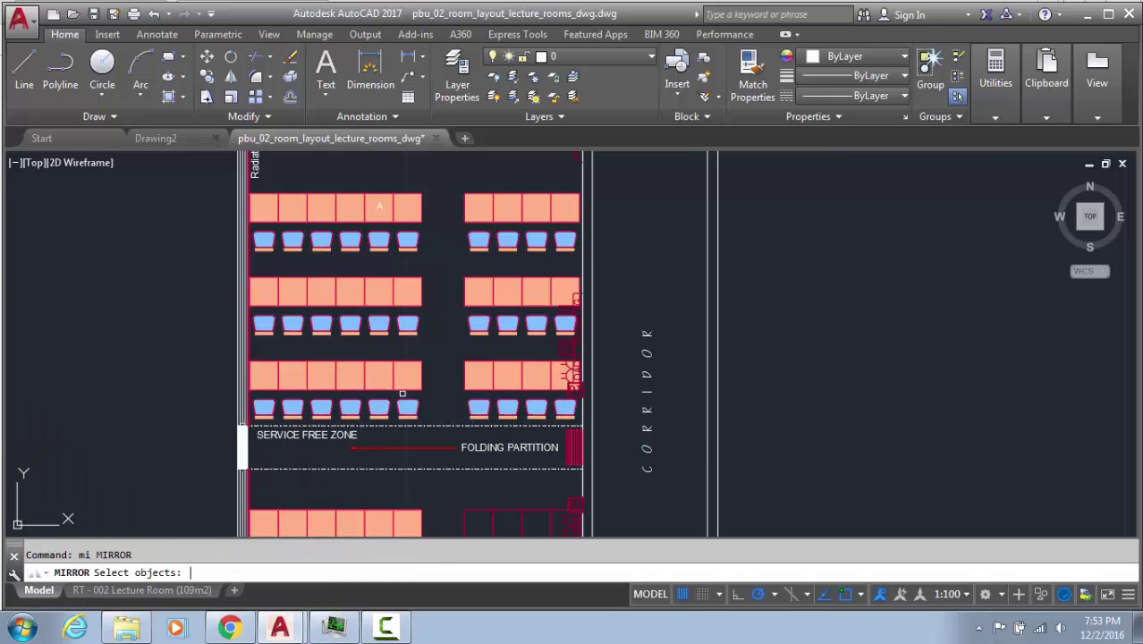
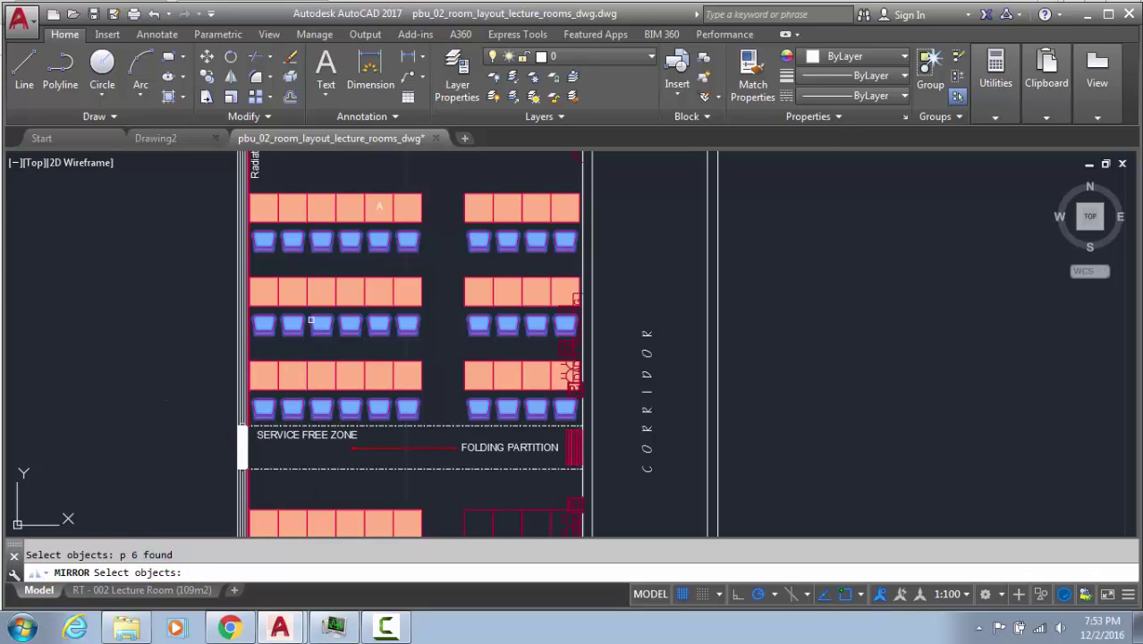
# Mirror the selected chairs about a horizontal line at the wall midpoint, keeping the originals
pyautogui.press('Return')
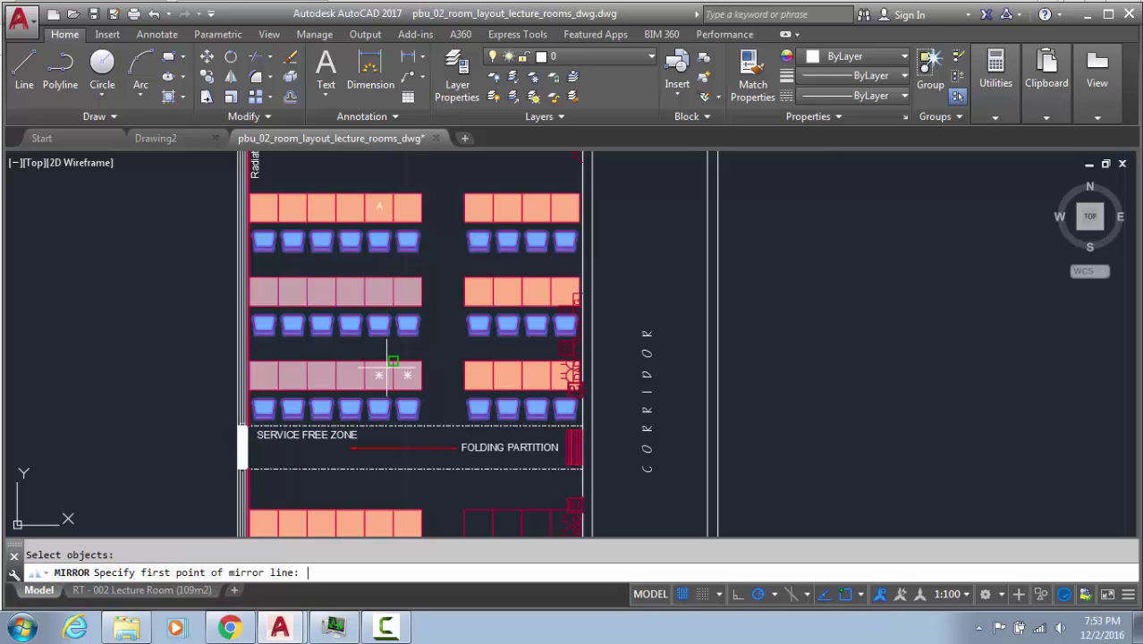
pyautogui.scroll(4, 258, 452)
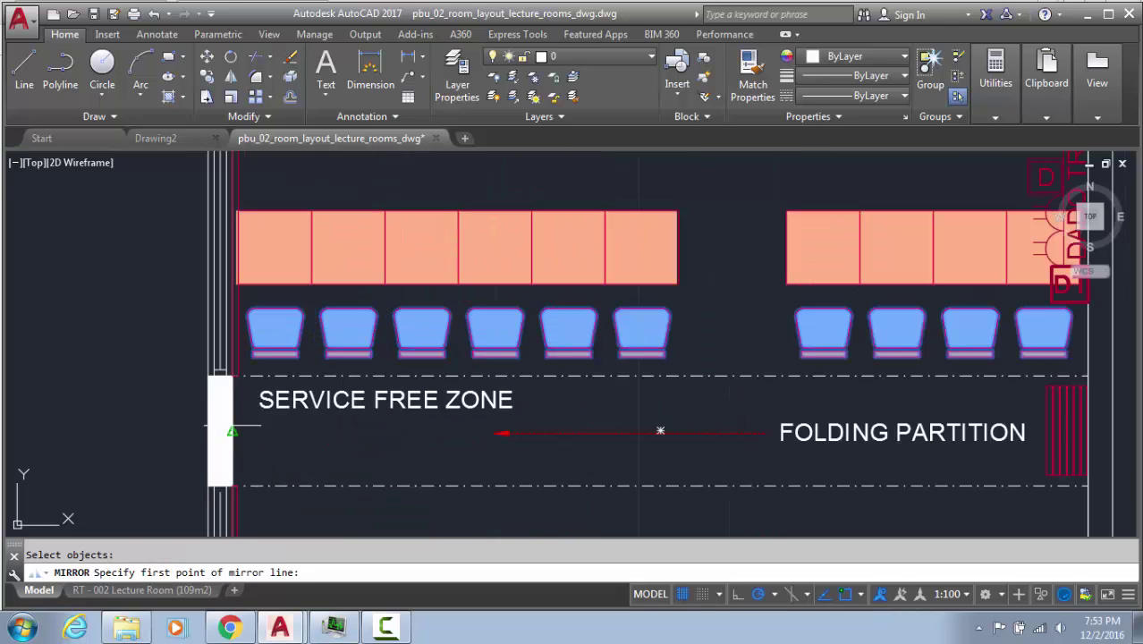
pyautogui.click(232, 432)
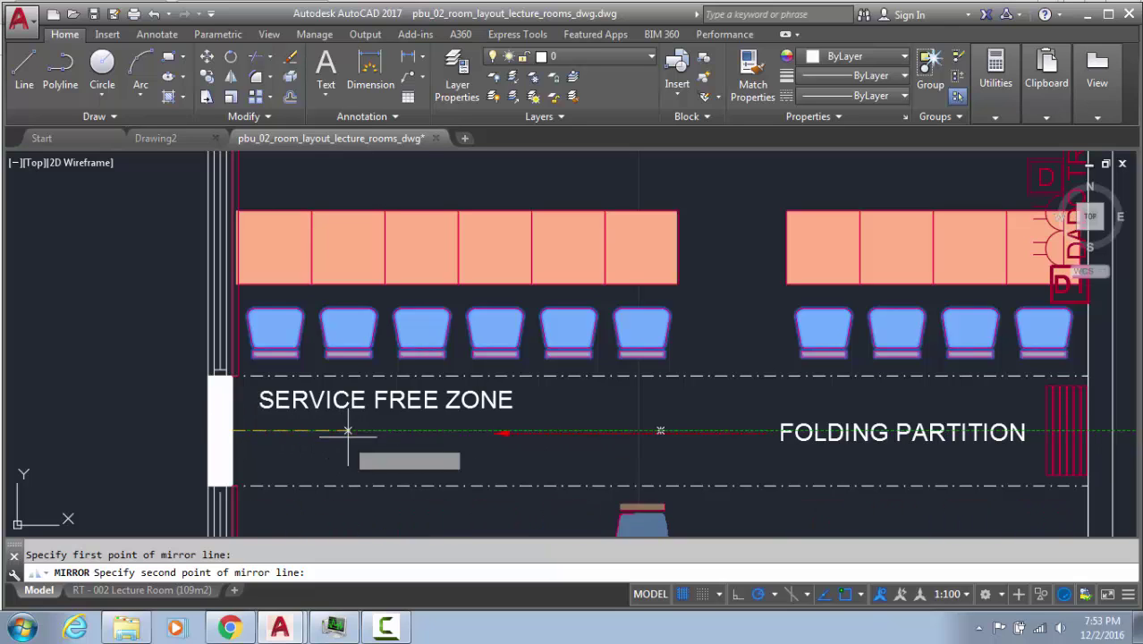
pyautogui.click(413, 432)
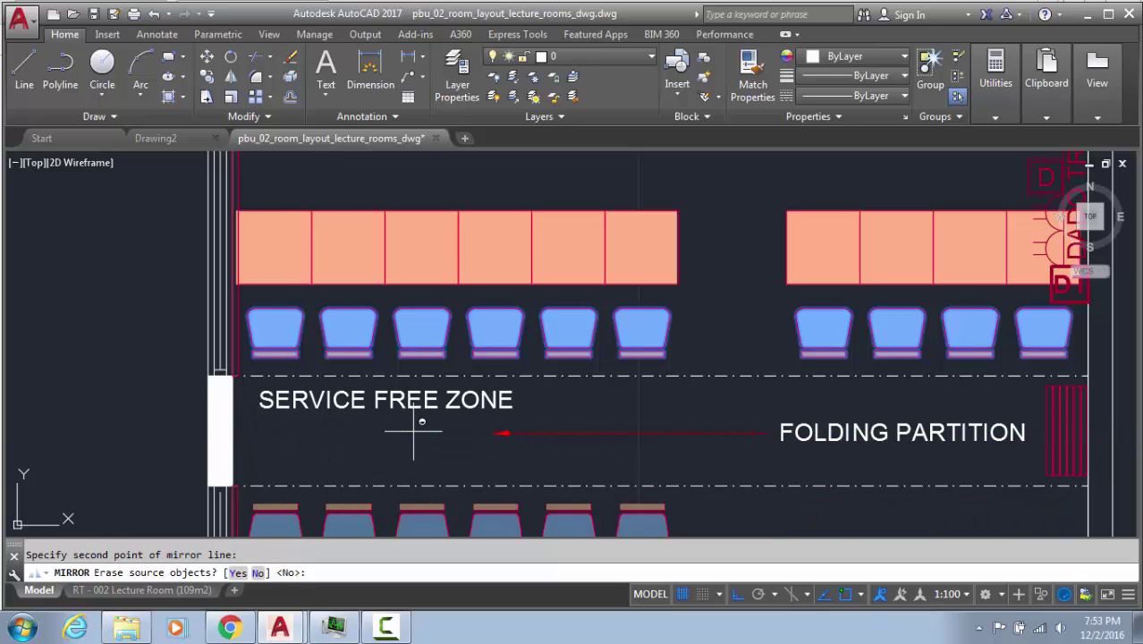
pyautogui.press('Return')
# Select the upper right-hand desk fills
pyautogui.scroll(-5, 408, 440)
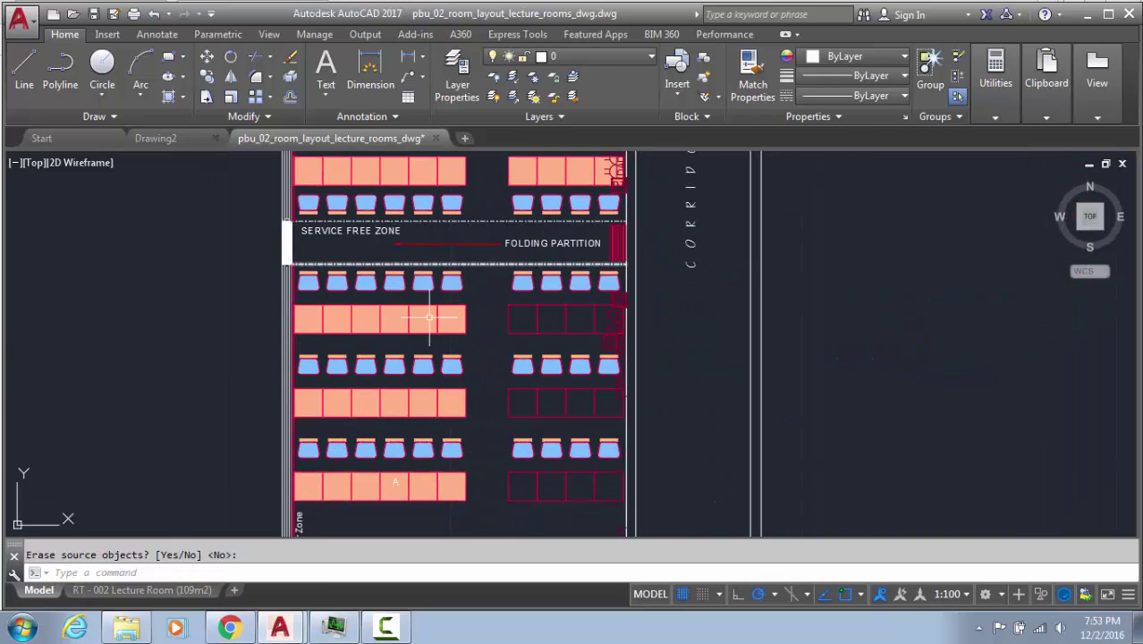
pyautogui.moveTo(479, 357)
pyautogui.mouseDown(button='middle')
pyautogui.moveTo(587, 417)
pyautogui.moveTo(425, 370)
pyautogui.mouseUp(button='middle')
pyautogui.click(443, 339)
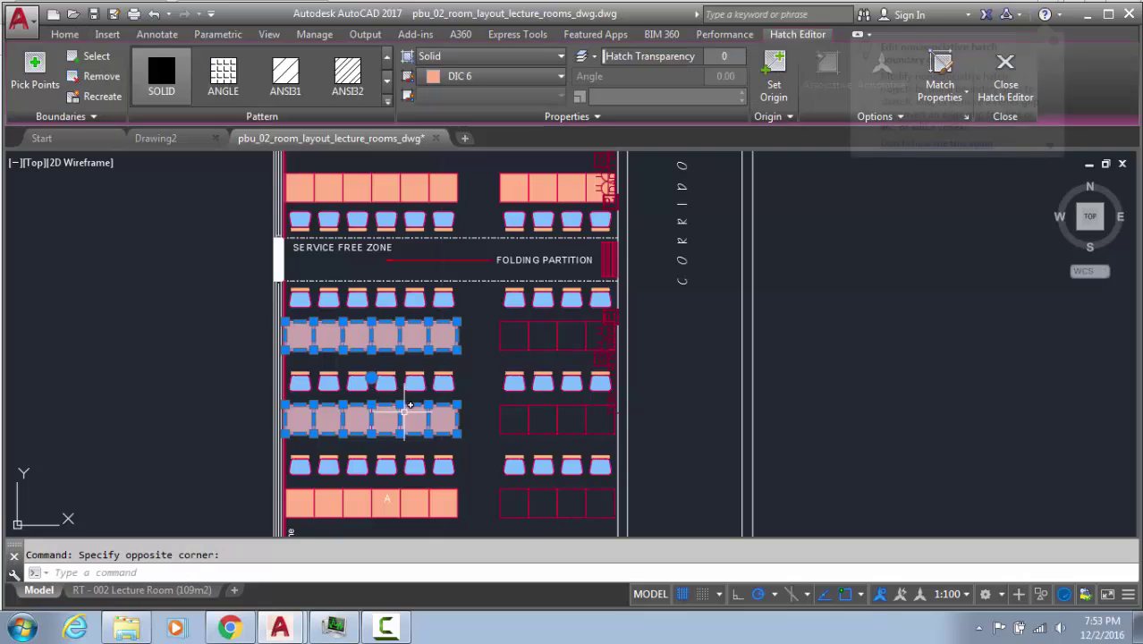
pyautogui.moveTo(470, 335); pyautogui.dragTo(313, 451, button='middle')
pyautogui.press('Escape')
pyautogui.click(389, 303)
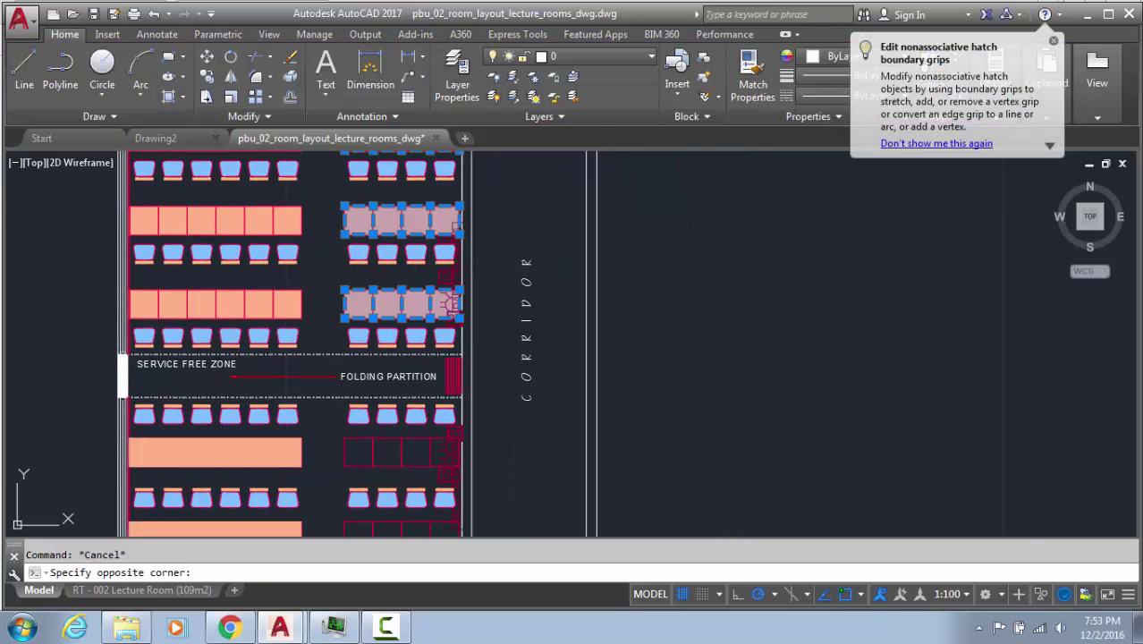
pyautogui.moveTo(375, 221)
pyautogui.mouseDown(button='middle')
pyautogui.moveTo(327, 358)
pyautogui.moveTo(361, 237)
pyautogui.mouseUp(button='middle')
pyautogui.scroll(-2, 324, 358)
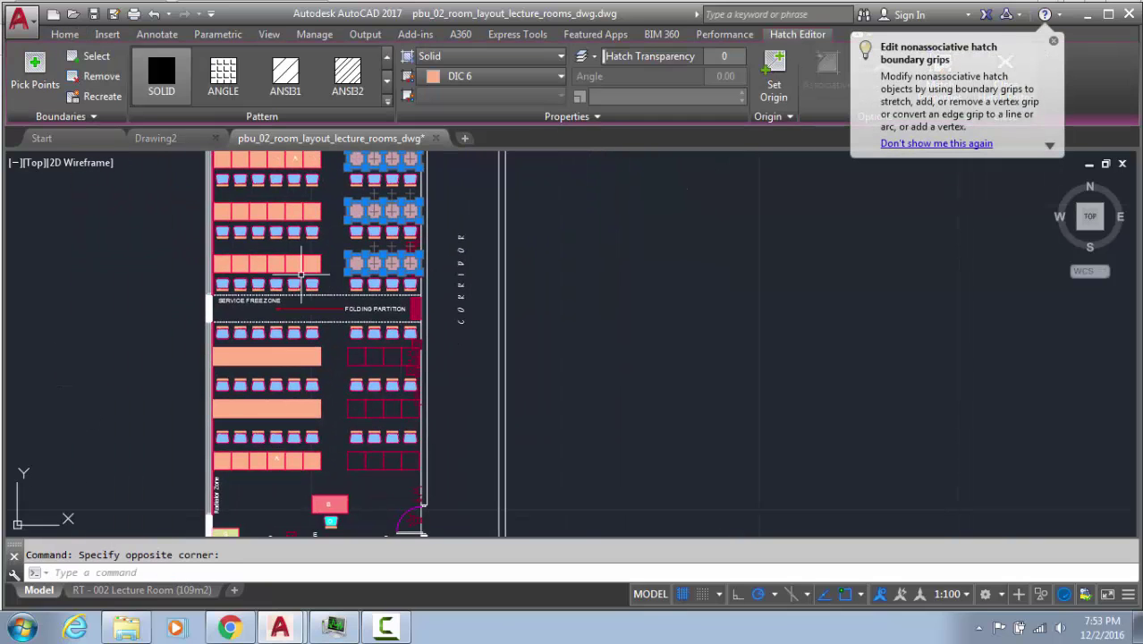
pyautogui.scroll(4, 219, 330)
# Mirror the desk fills with MI, keeping the originals
pyautogui.write('mi')
pyautogui.press('Return')
pyautogui.click(203, 274)
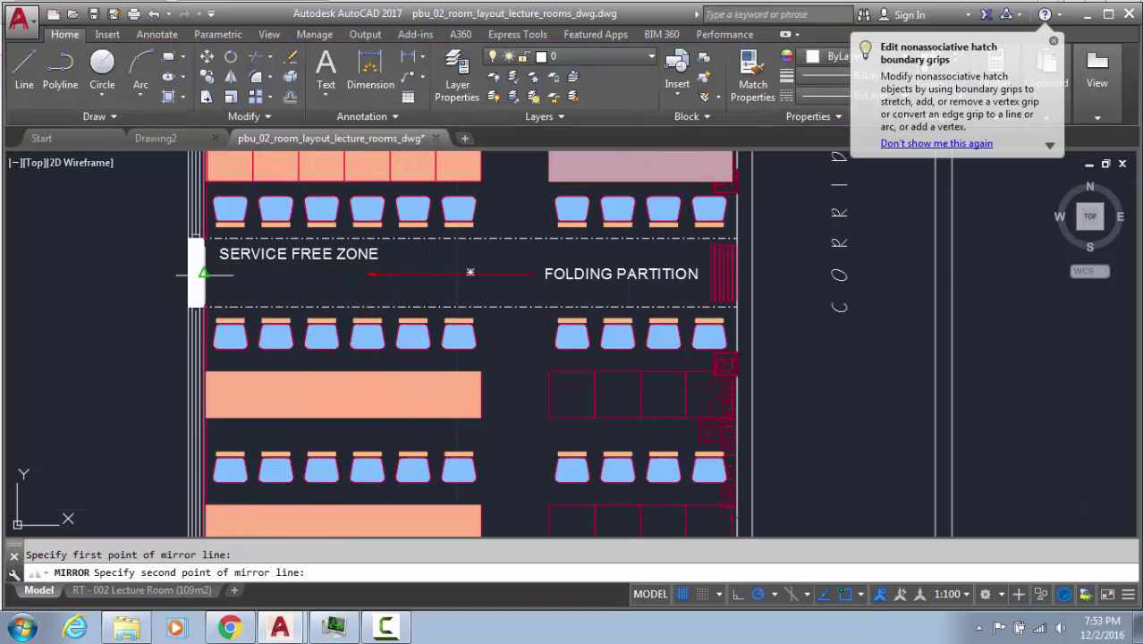
pyautogui.click(310, 285)
pyautogui.press('Return')
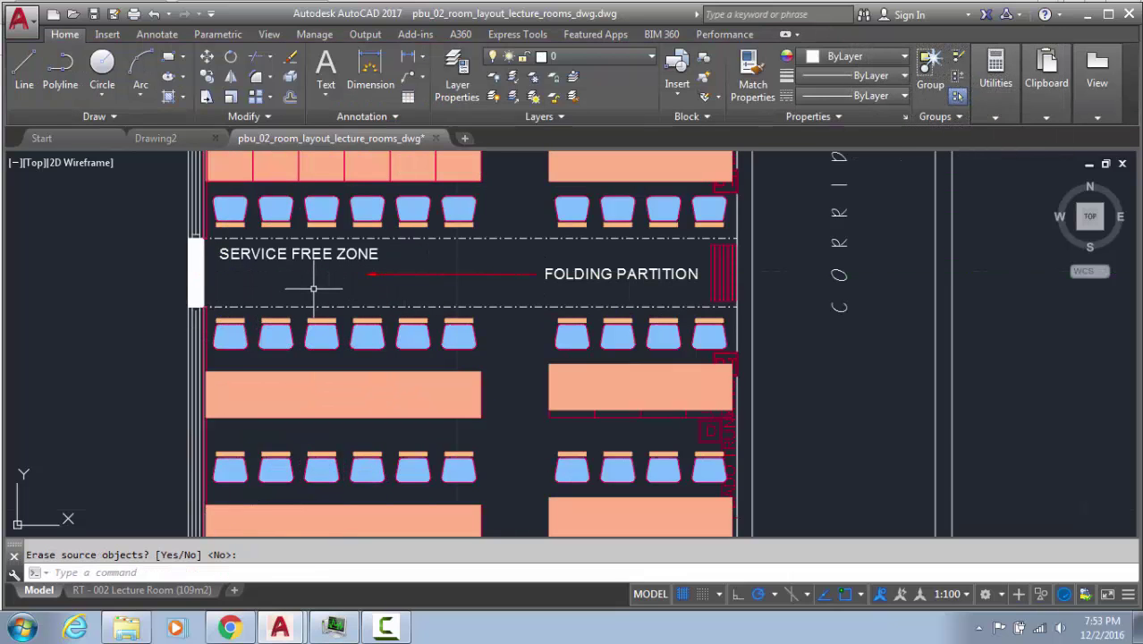
# Undo both the mirrored desk fills and the mirrored chairs
pyautogui.moveTo(527, 340)
pyautogui.mouseDown(button='middle')
pyautogui.moveTo(377, 329)
pyautogui.moveTo(410, 453)
pyautogui.mouseUp(button='middle')
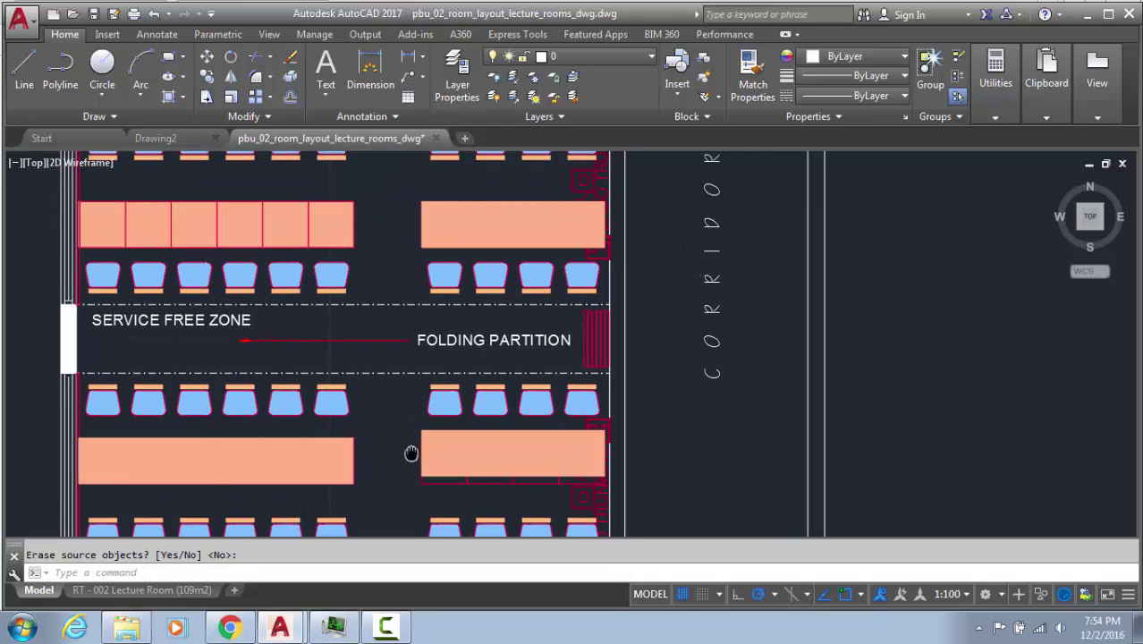
pyautogui.hotkey('ctrl', 'z')
pyautogui.hotkey('ctrl', 'z')
pyautogui.hotkey('ctrl', 'z')
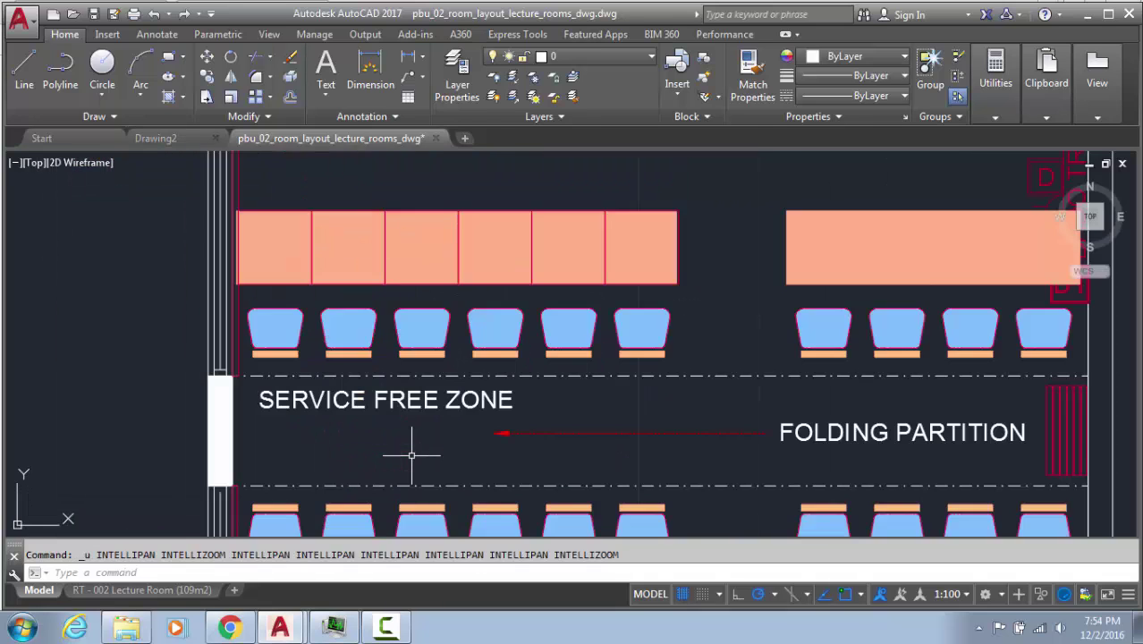
pyautogui.hotkey('ctrl', 'z')
pyautogui.hotkey('ctrl', 'z')
pyautogui.hotkey('ctrl', 'z')
pyautogui.hotkey('ctrl', 'z')
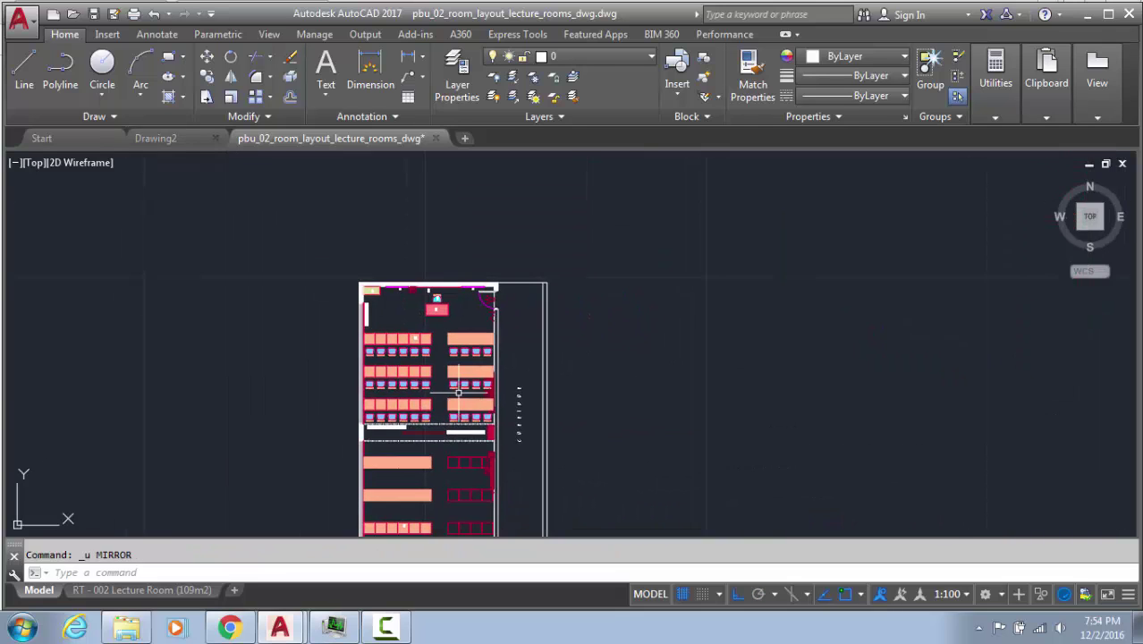
pyautogui.press('Escape')
# Draw a vertical line from the upper desk's corner to the lower desk's edge across the service zone
pyautogui.moveTo(421, 434); pyautogui.dragTo(490, 311, button='middle')
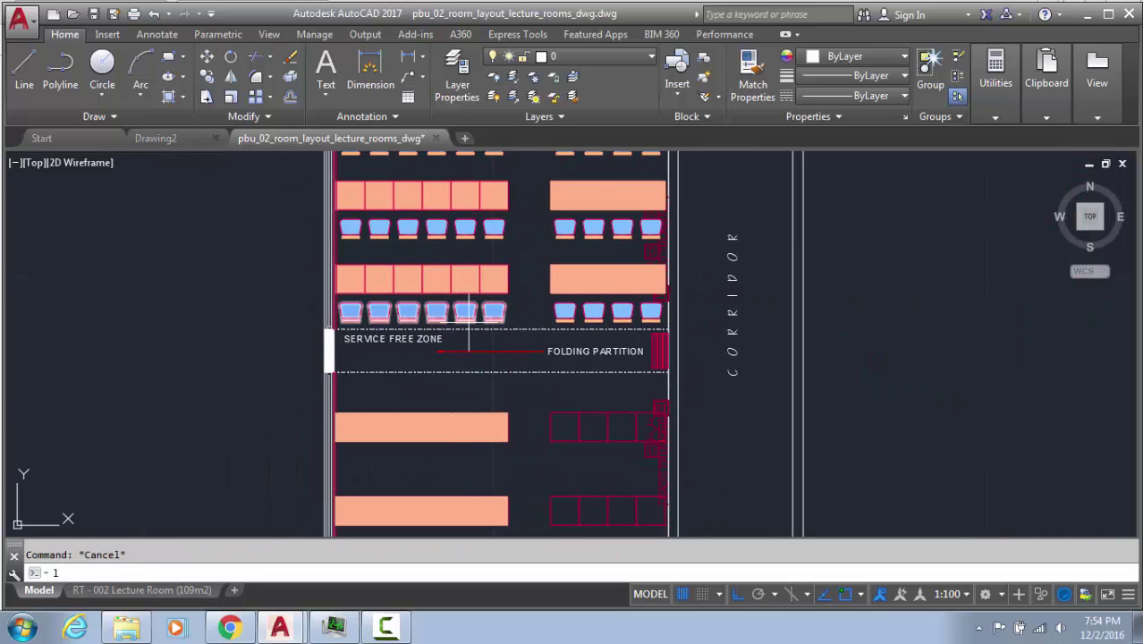
pyautogui.press('Return')
pyautogui.scroll(5, 442, 286)
pyautogui.click(451, 290)
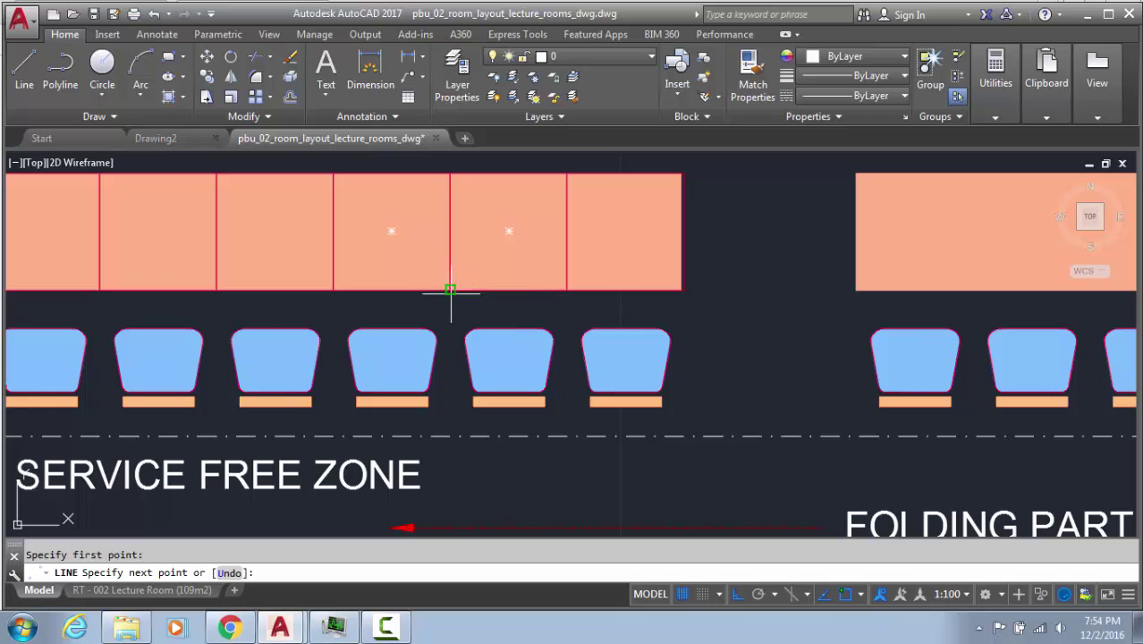
pyautogui.moveTo(424, 400); pyautogui.dragTo(423, 168, button='middle')
pyautogui.scroll(-2, 424, 169)
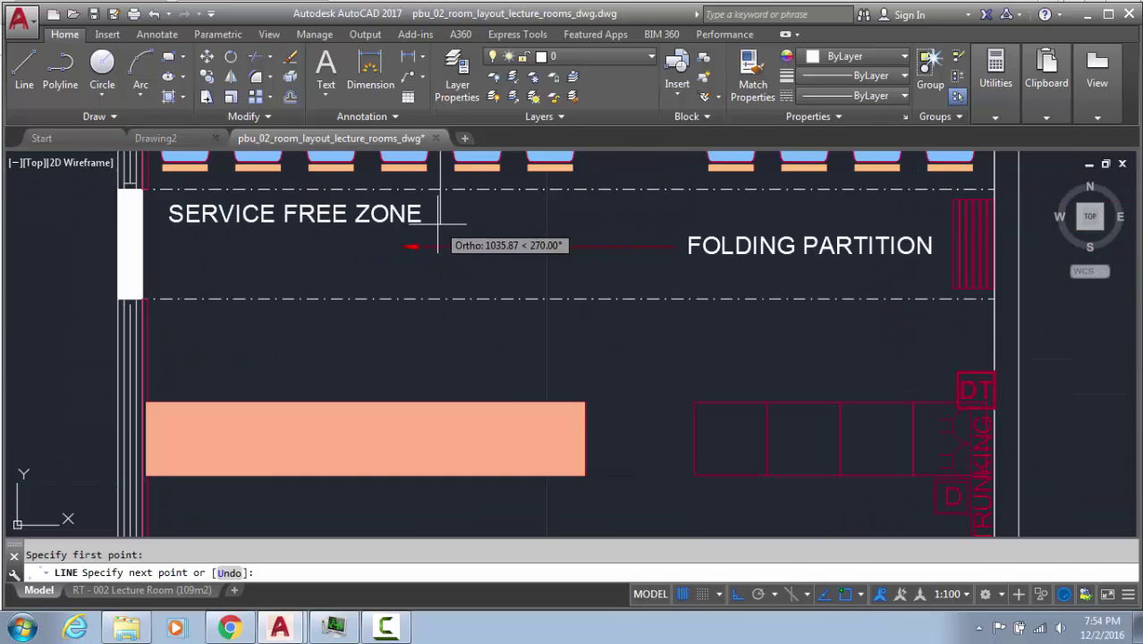
pyautogui.click(442, 401)
pyautogui.press('Escape')
# Window-select the new line to check it, then deselect it
pyautogui.click(467, 371)
pyautogui.click(396, 355)
pyautogui.moveTo(410, 365); pyautogui.dragTo(410, 425, button='middle')
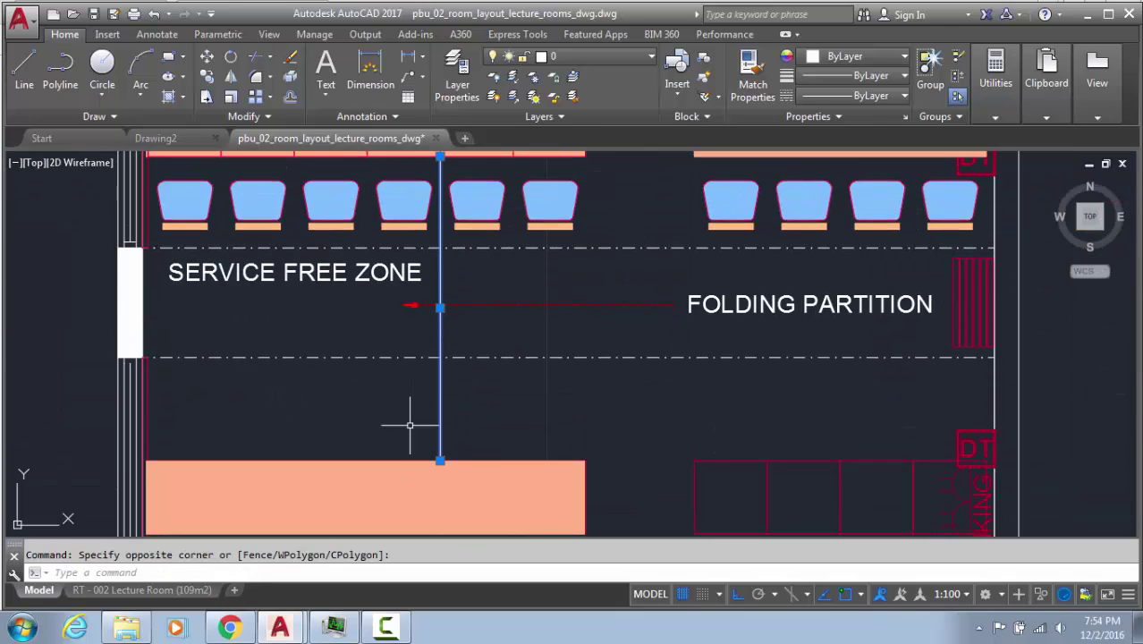
pyautogui.scroll(-3, 186, 314)
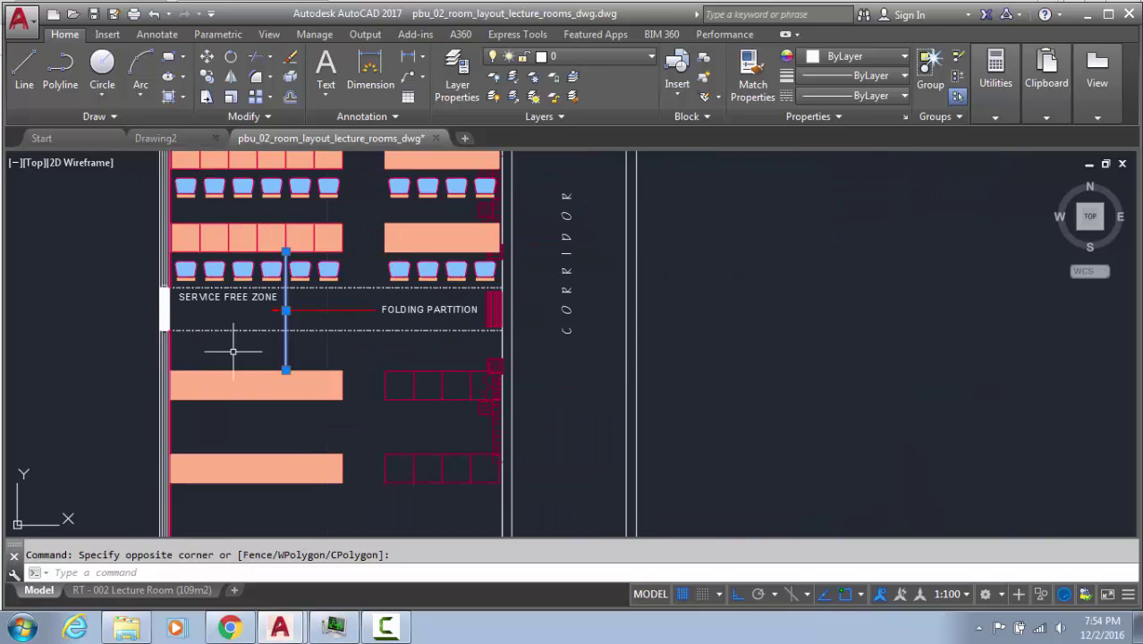
pyautogui.moveTo(233, 351); pyautogui.dragTo(256, 382, button='middle')
pyautogui.press('Escape')
# Select the six upper chair rows and the right-hand desk fills
pyautogui.click(420, 310)
pyautogui.click(423, 230)
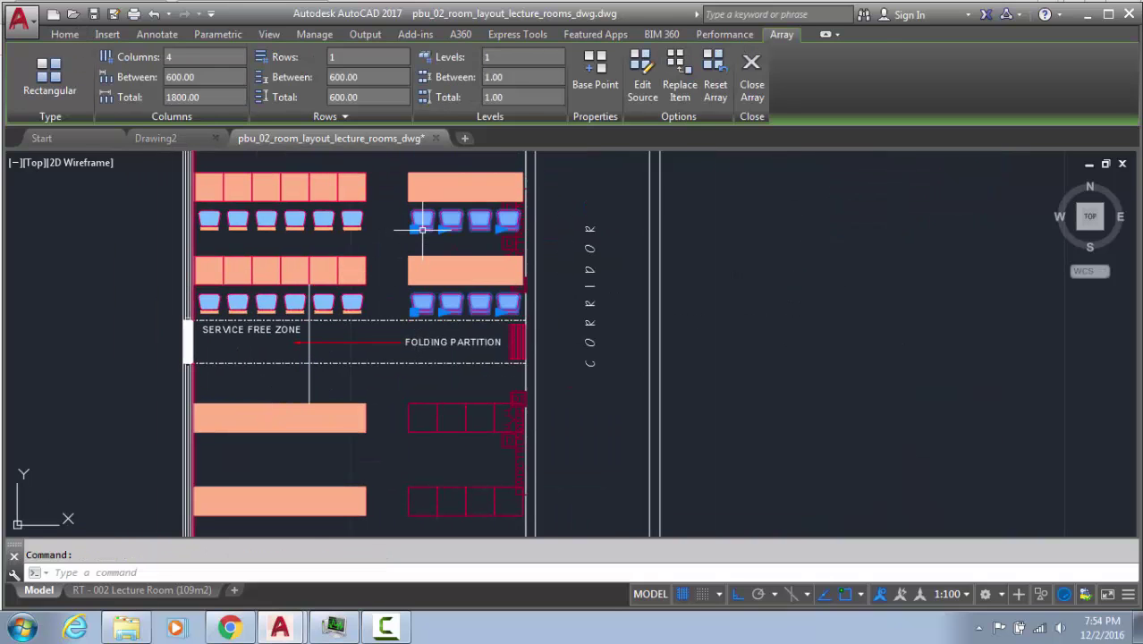
pyautogui.moveTo(421, 231); pyautogui.dragTo(419, 336, button='middle')
pyautogui.click(324, 334)
pyautogui.click(330, 397)
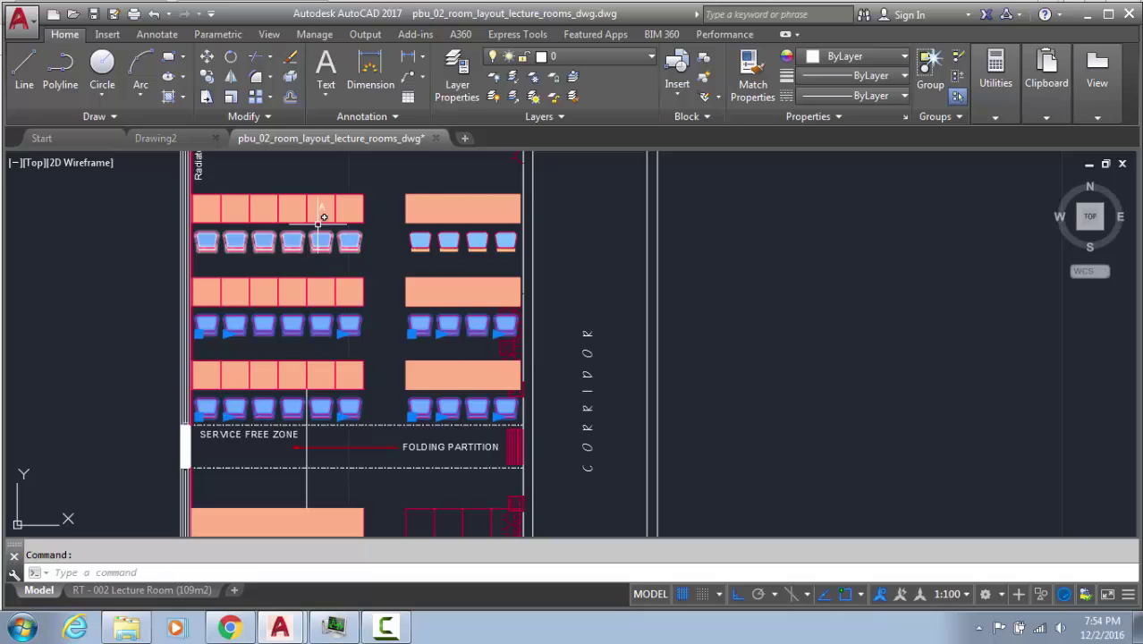
pyautogui.click(315, 231)
pyautogui.click(434, 240)
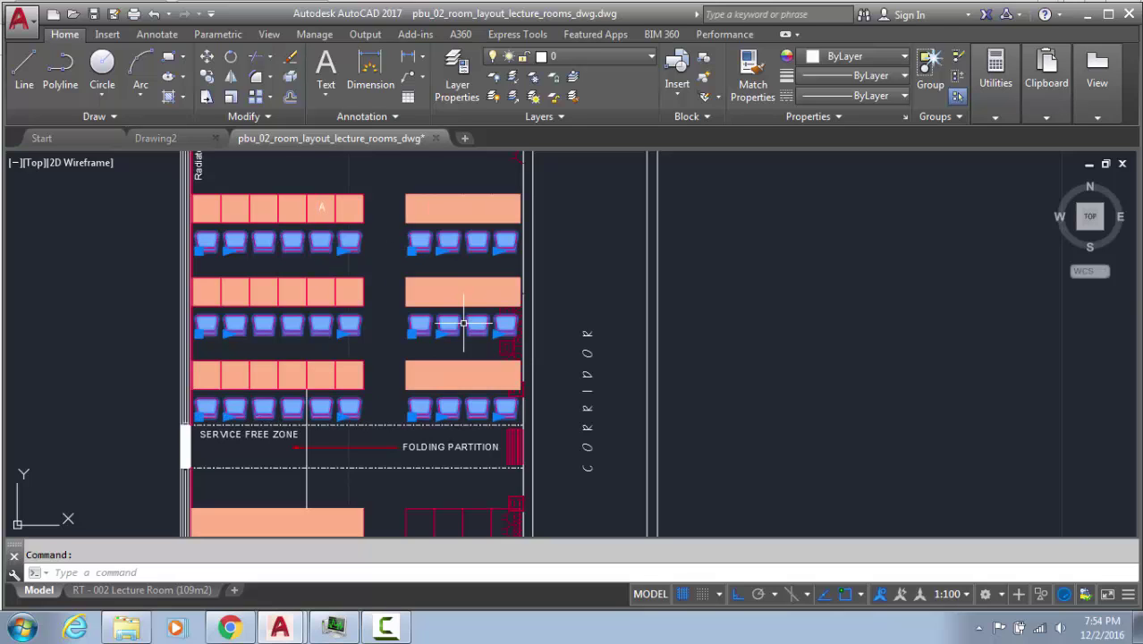
pyautogui.click(436, 199)
pyautogui.click(428, 210)
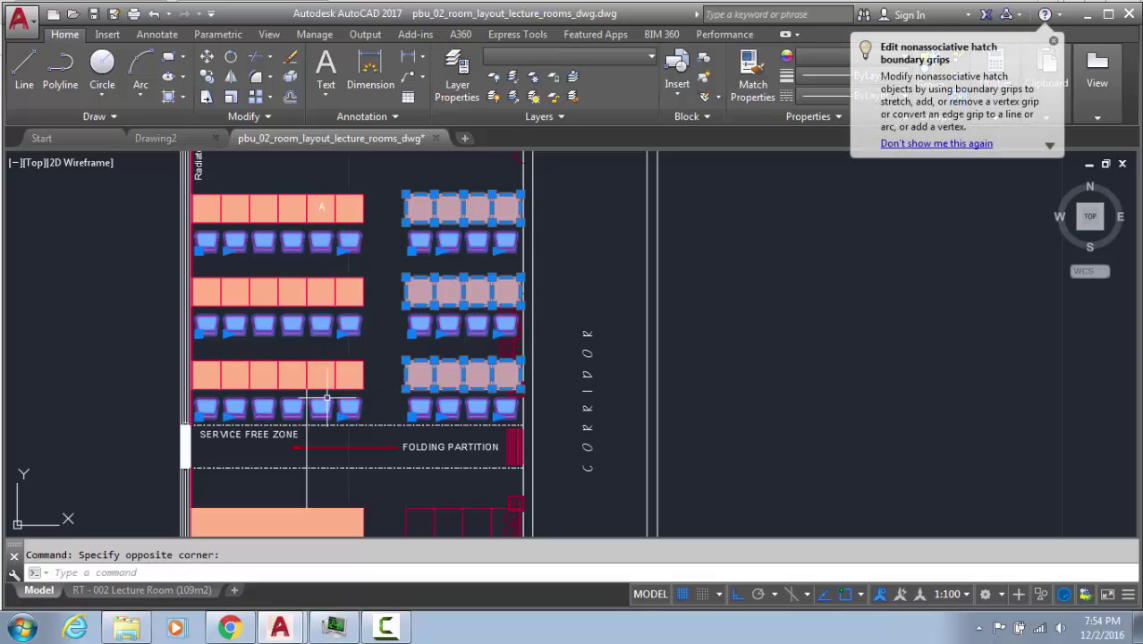
# Mirror the seven selected objects about a horizontal line, keeping the source objects
pyautogui.write('mi')
pyautogui.press('Return')
pyautogui.scroll(4, 340, 458)
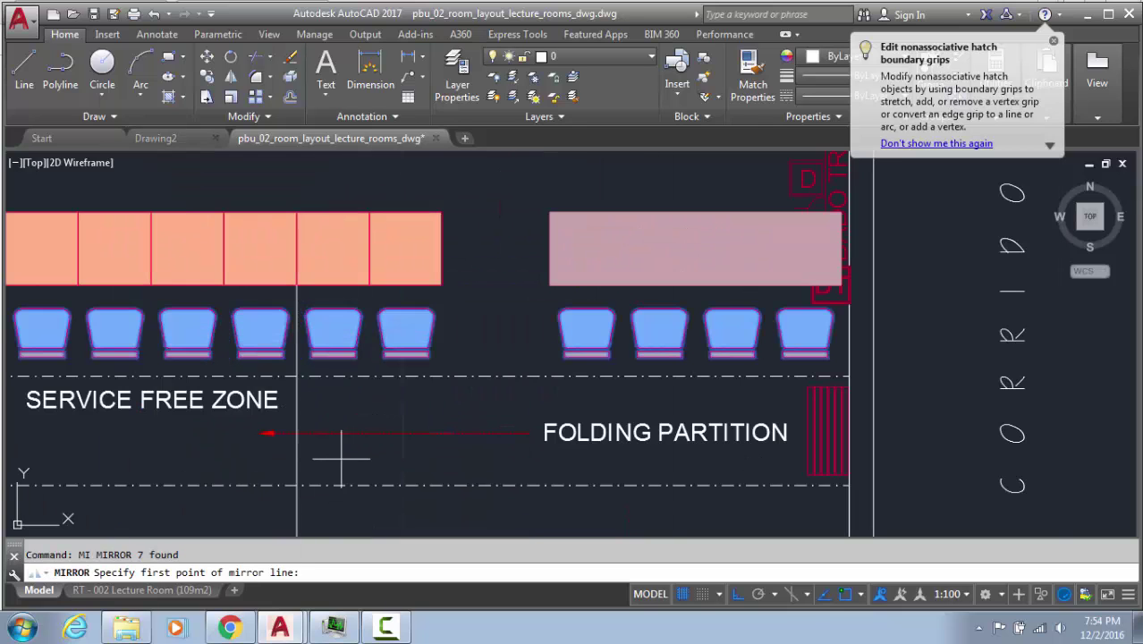
pyautogui.click(297, 438)
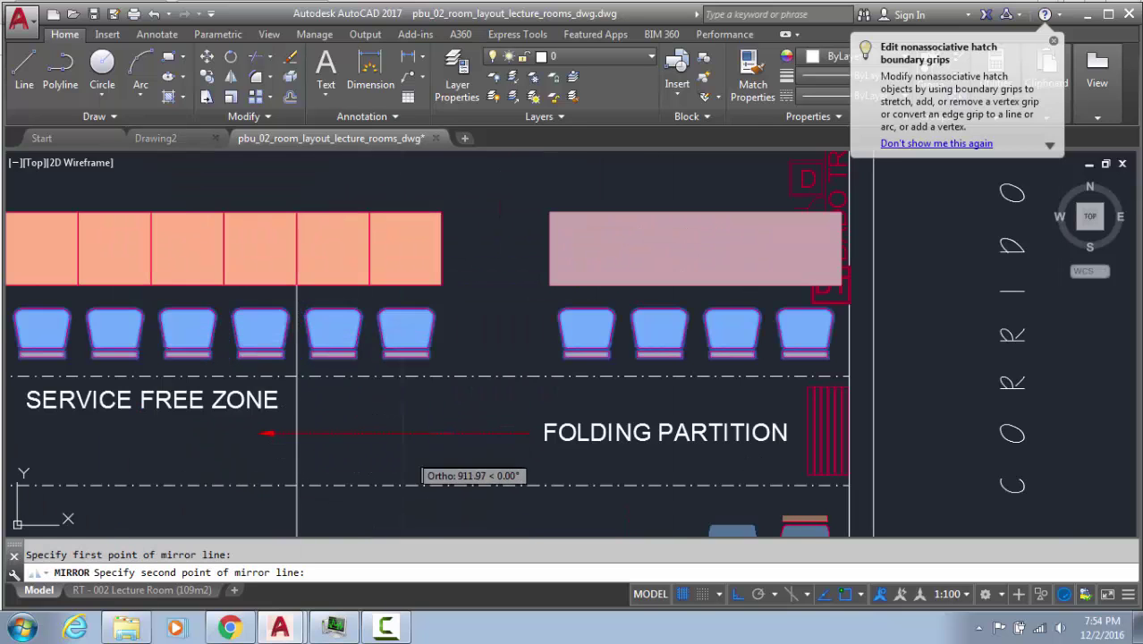
pyautogui.click(422, 447)
pyautogui.scroll(-3, 427, 453)
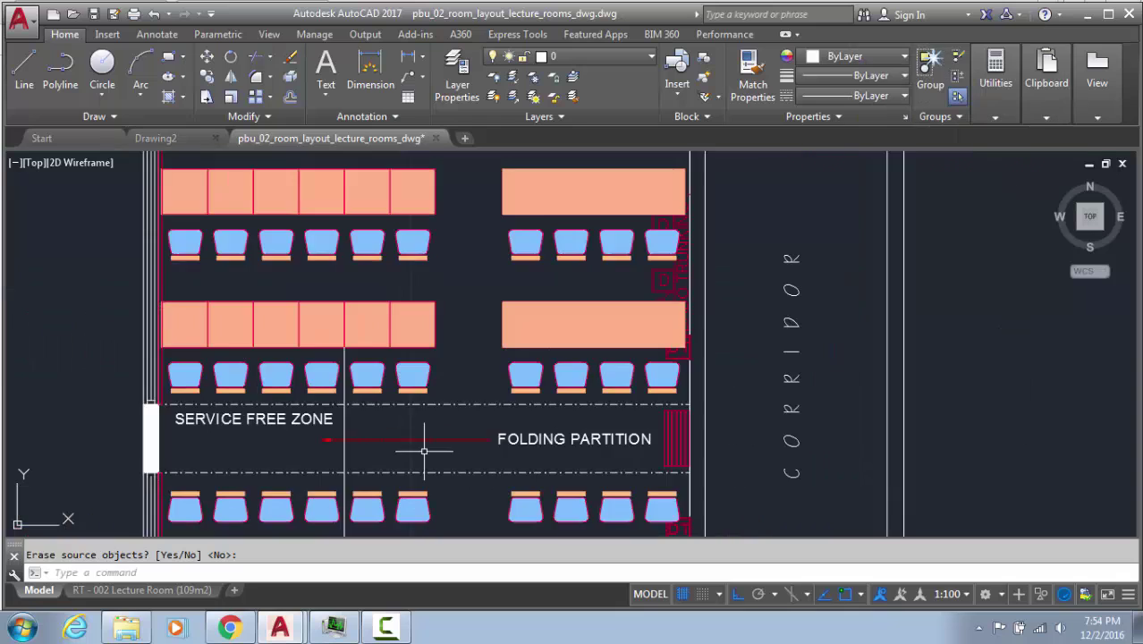
pyautogui.moveTo(420, 453); pyautogui.dragTo(359, 297, button='middle')
pyautogui.press('Escape')
pyautogui.scroll(-4, 393, 411)
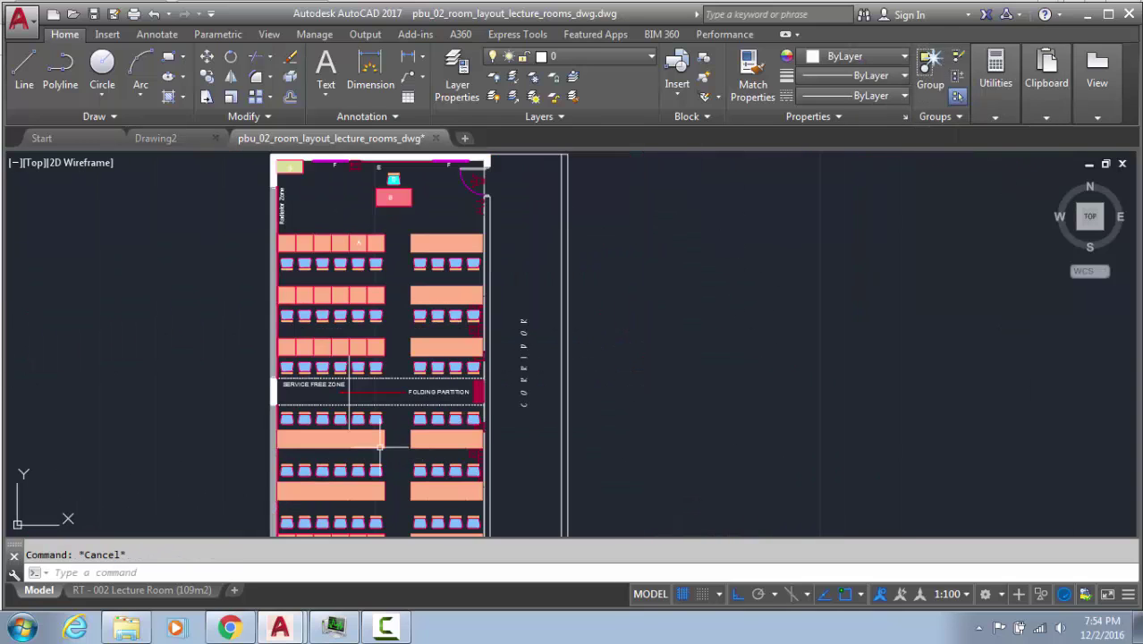
pyautogui.moveTo(323, 386); pyautogui.dragTo(458, 386, button='middle')
pyautogui.scroll(2, 505, 398)
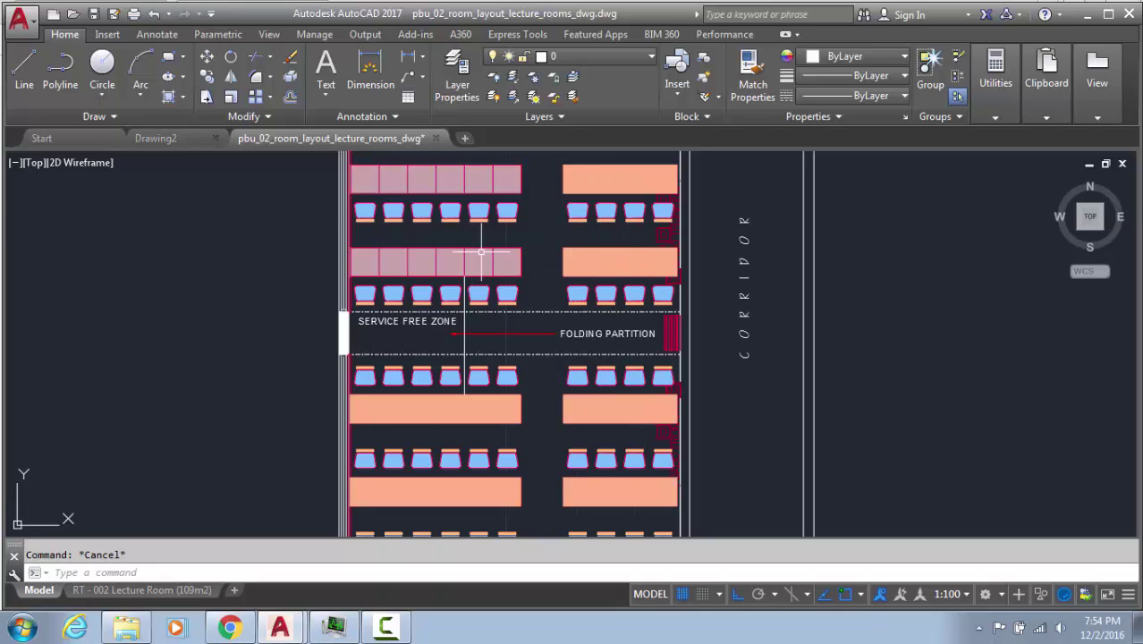
# Window-select the two lower right-hand desk fills to inspect them, then clear the selection
pyautogui.press('Return')
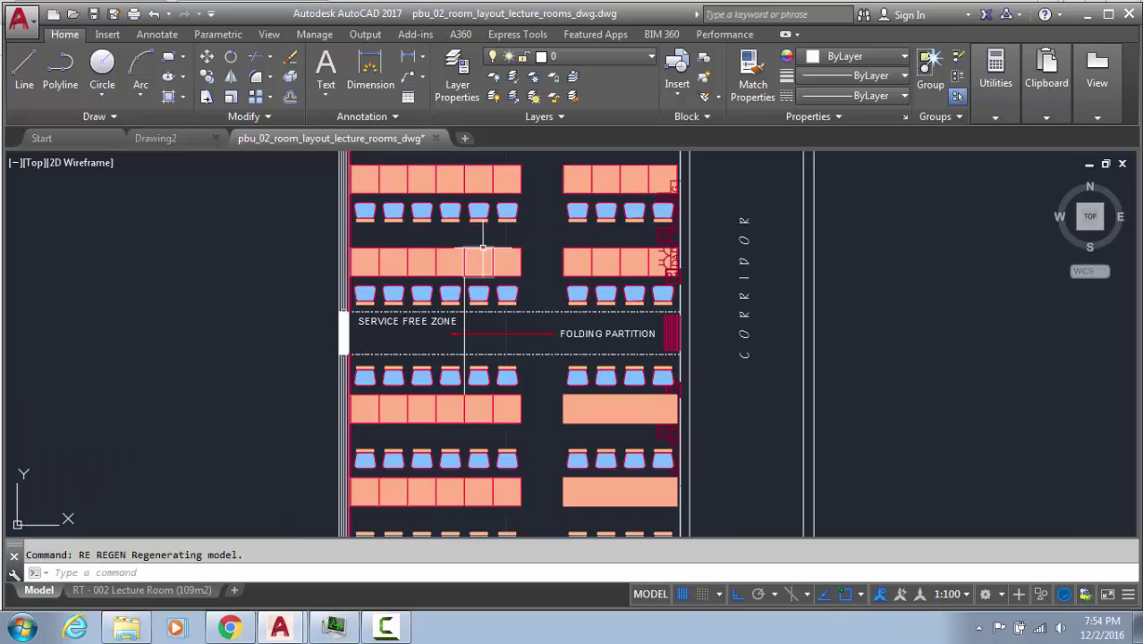
pyautogui.click(647, 412)
pyautogui.click(617, 502)
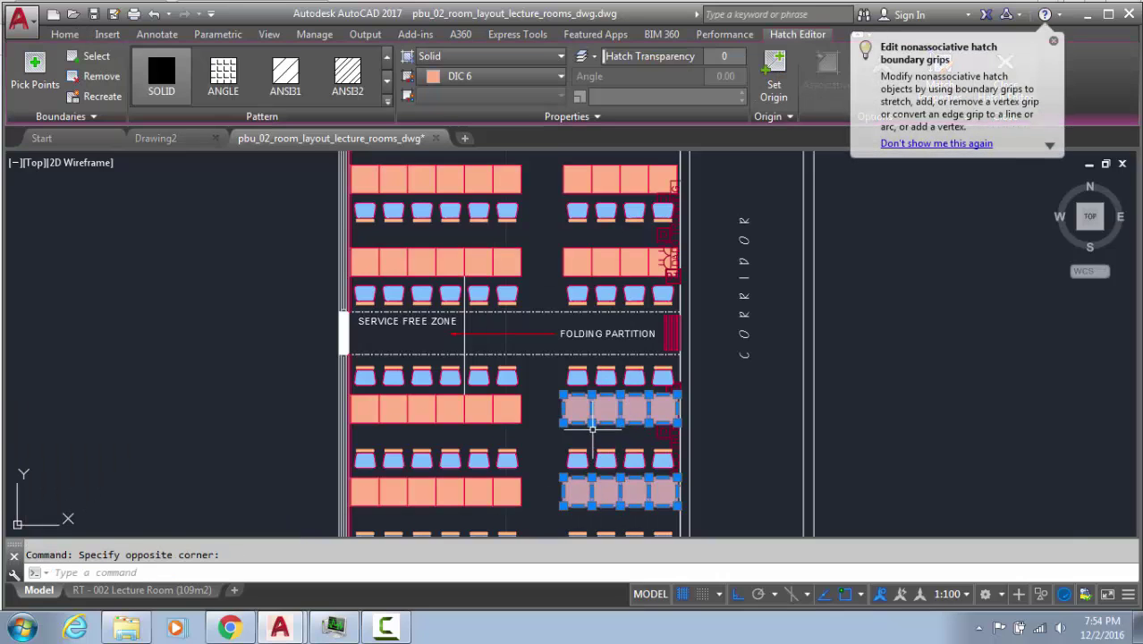
pyautogui.press('Escape')
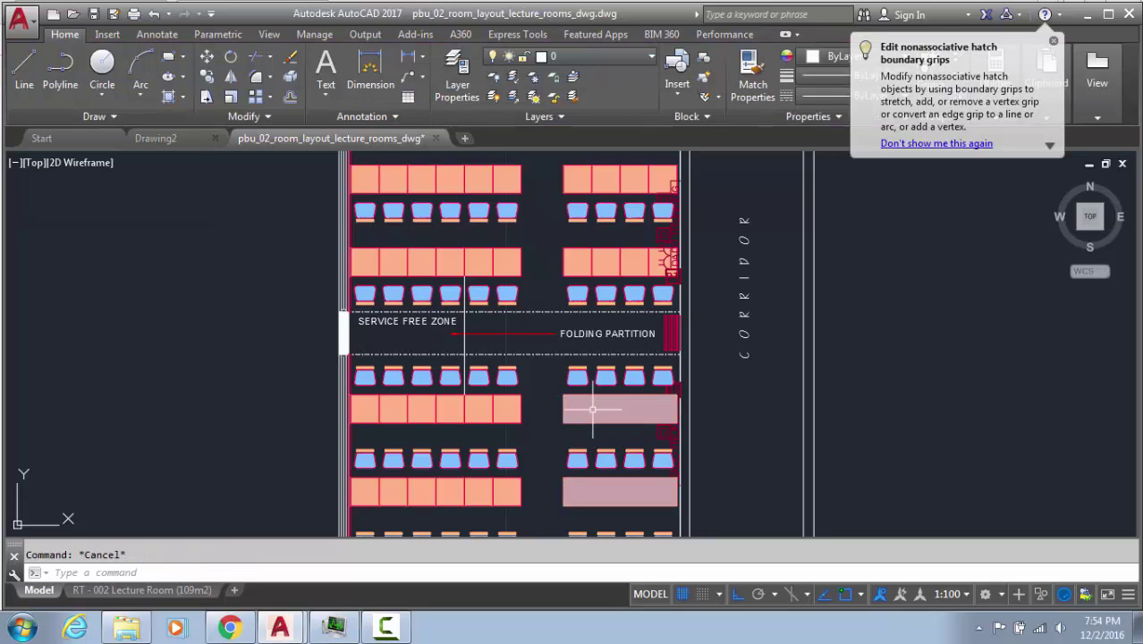
# Send the pink overlays on the lower right desks to the Back with DRAWORDER
pyautogui.write('se')
pyautogui.press('BackSpace')
pyautogui.press('BackSpace')
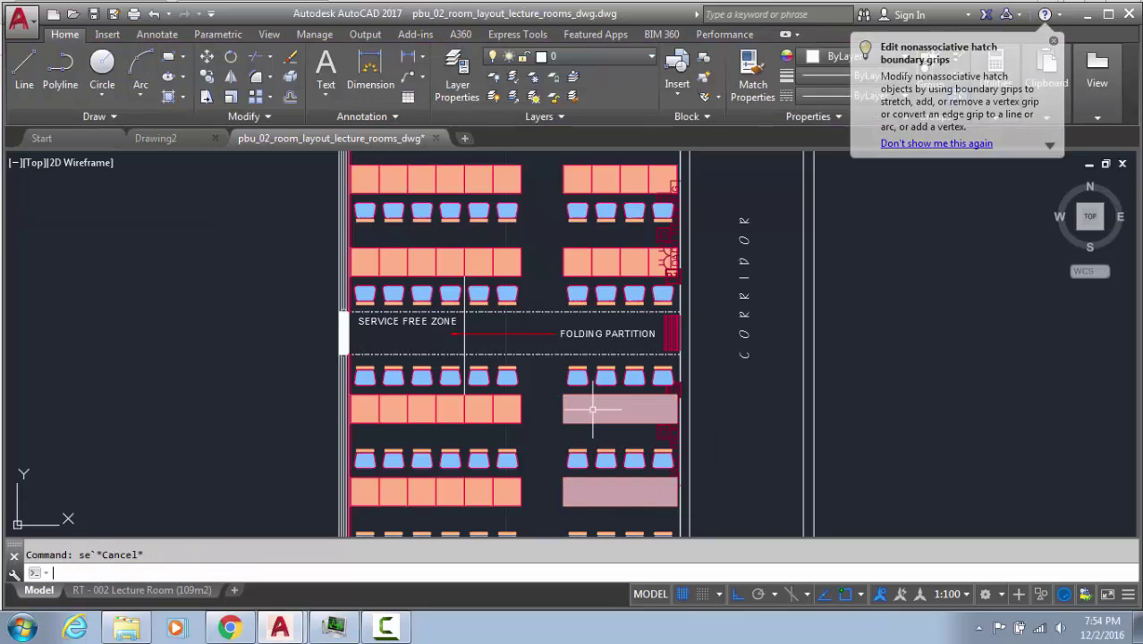
pyautogui.write('DRw')
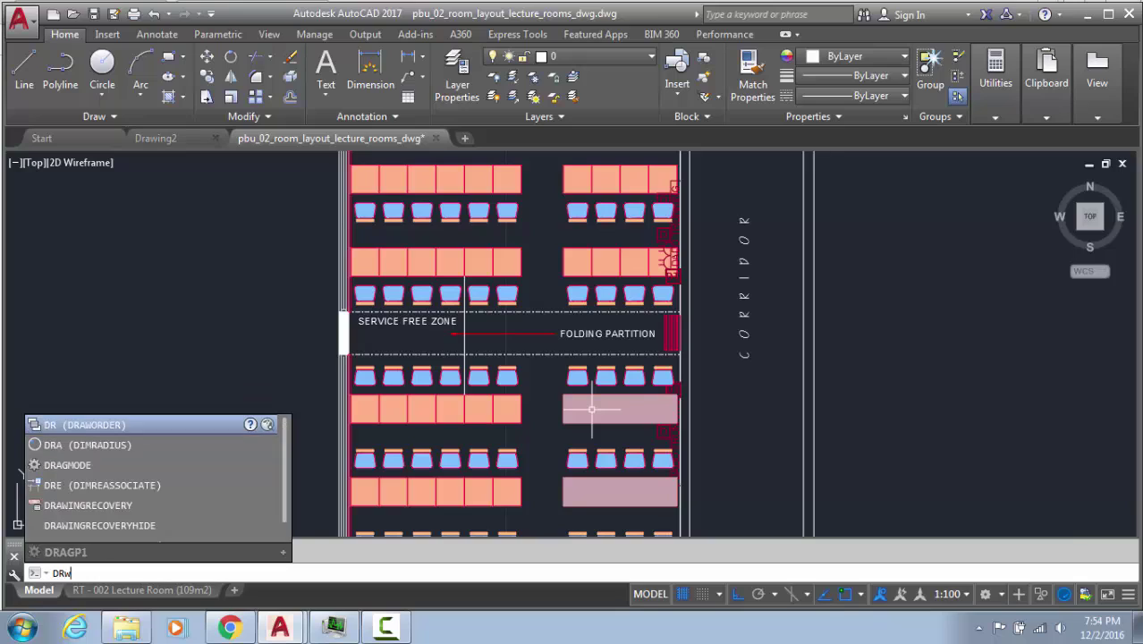
pyautogui.press('Return')
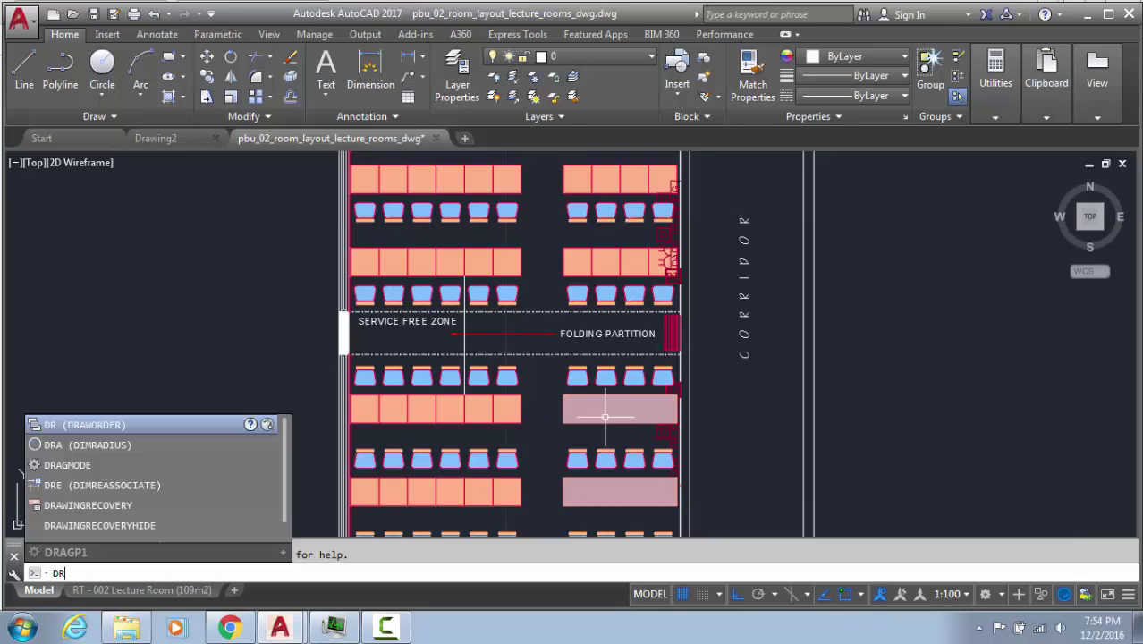
pyautogui.click(116, 423)
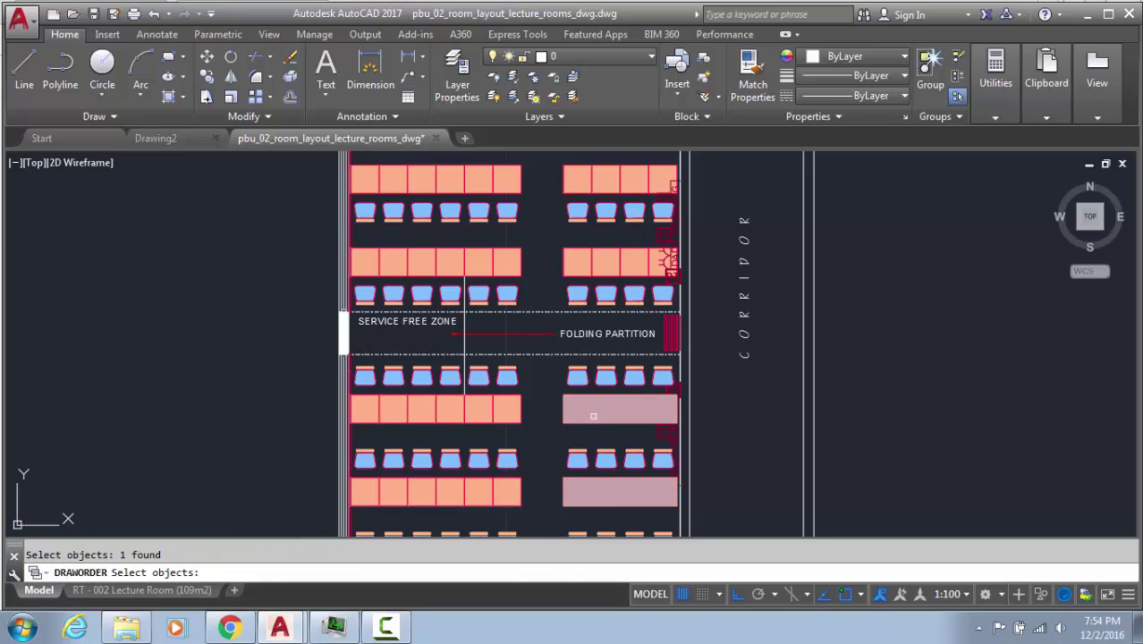
pyautogui.press('Return')
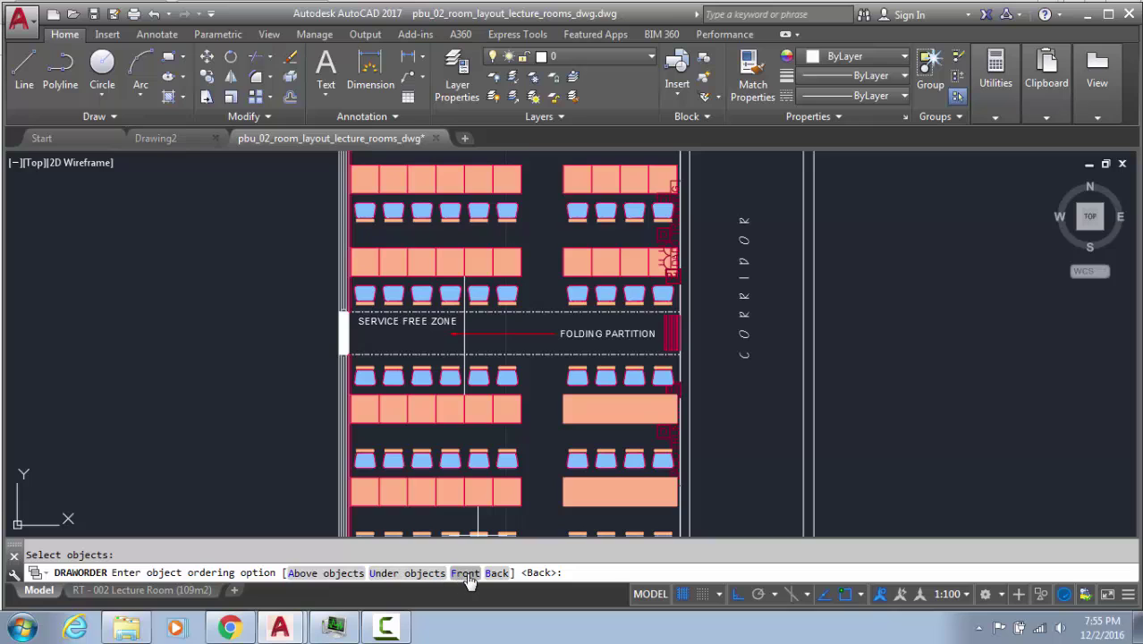
pyautogui.click(495, 573)
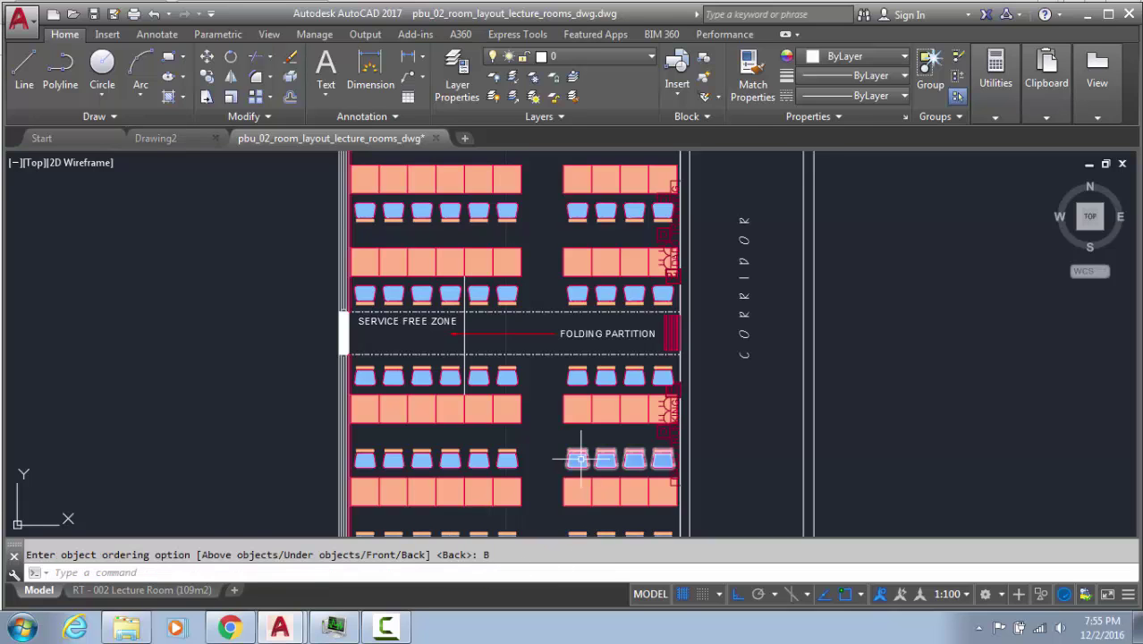
pyautogui.moveTo(613, 426); pyautogui.dragTo(500, 350, button='middle')
pyautogui.moveTo(477, 440)
pyautogui.mouseDown(button='middle')
pyautogui.moveTo(454, 442)
pyautogui.moveTo(443, 337)
pyautogui.moveTo(486, 365)
pyautogui.moveTo(463, 465)
pyautogui.mouseUp(button='middle')
pyautogui.scroll(-2, 500, 403)
pyautogui.scroll(2, 487, 365)
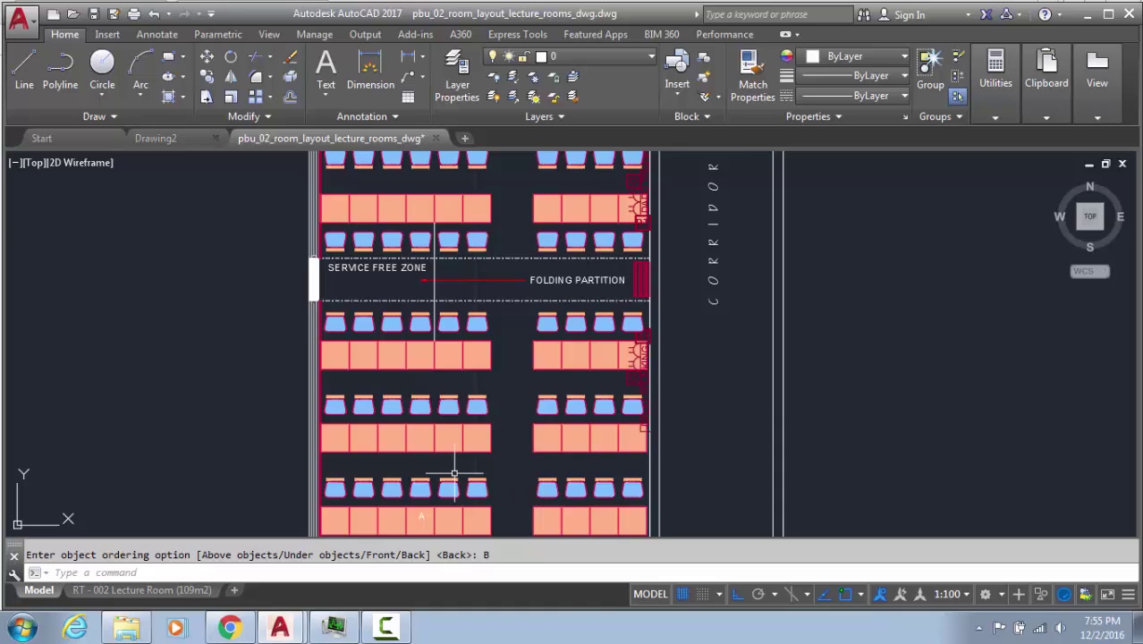
pyautogui.scroll(-3, 380, 259)
pyautogui.moveTo(394, 213); pyautogui.dragTo(396, 333, button='middle')
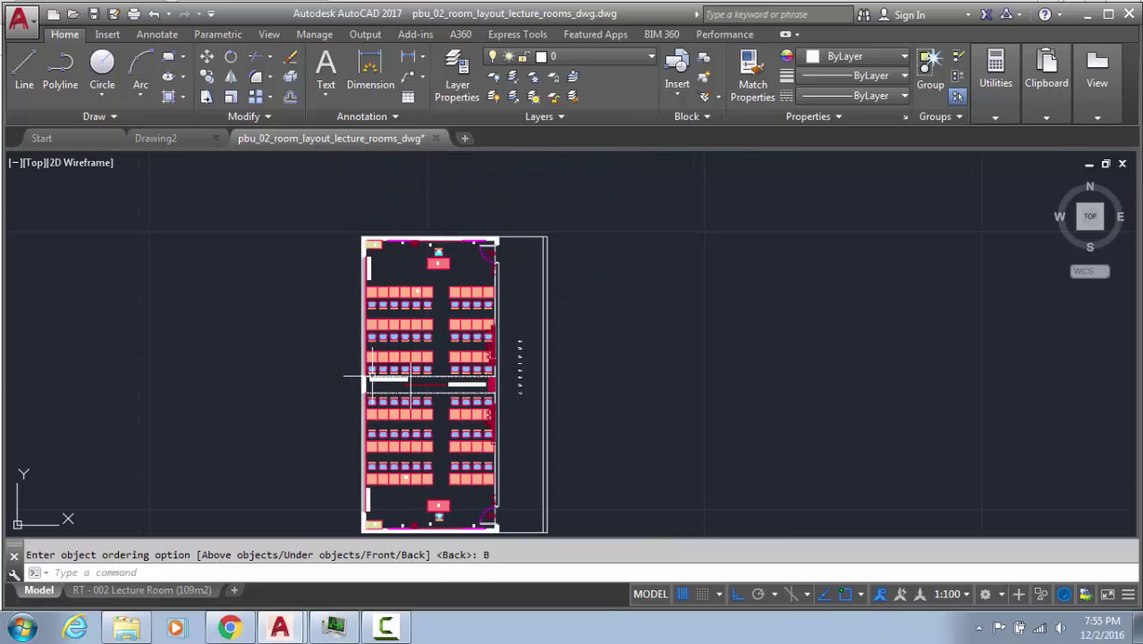
# Move the first upper-left chair array outside the room to the right and explode it
pyautogui.click(376, 304)
pyautogui.click(369, 307)
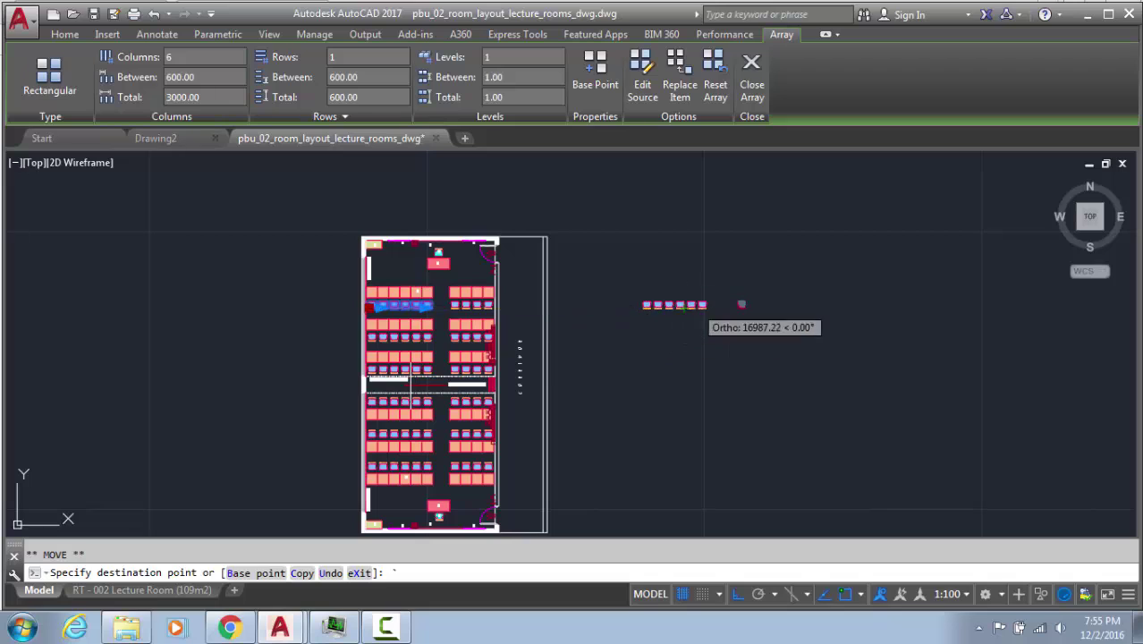
pyautogui.click(643, 313)
pyautogui.press('Return')
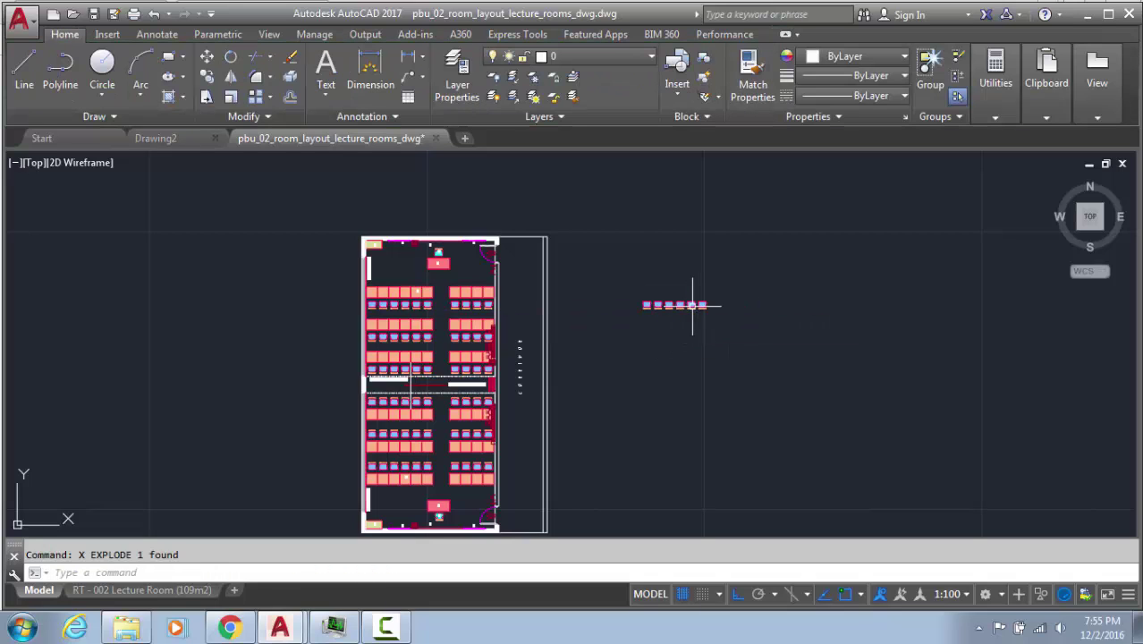
pyautogui.press('Escape')
# Erase the extra exploded chairs, leaving a single chair
pyautogui.click(731, 280)
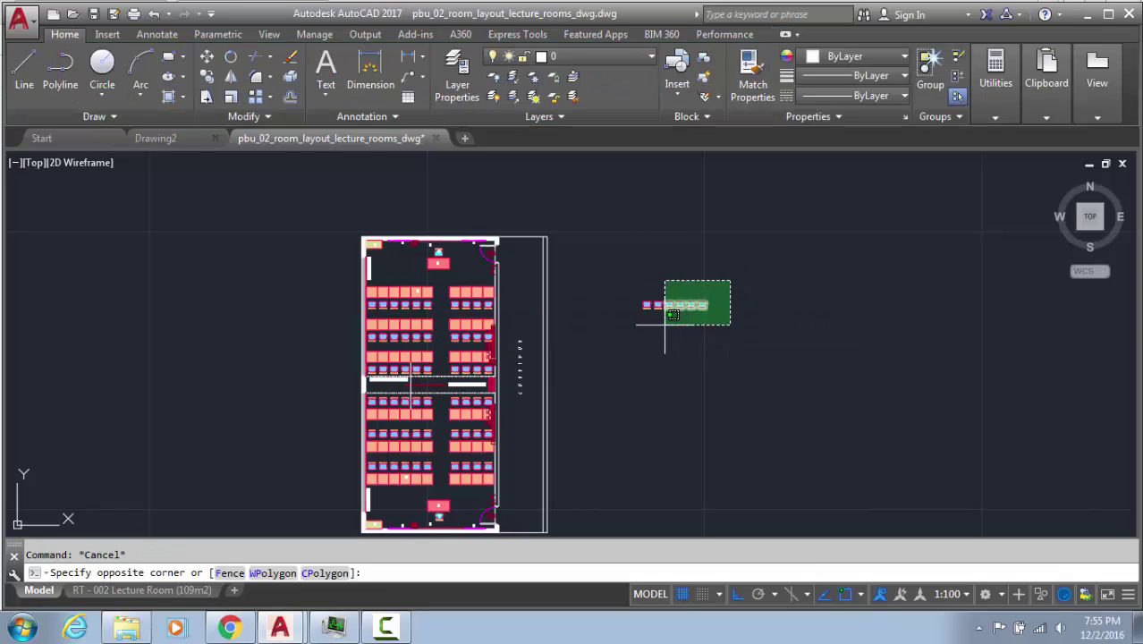
pyautogui.click(662, 326)
pyautogui.click(661, 327)
pyautogui.press('Delete')
pyautogui.scroll(5, 661, 323)
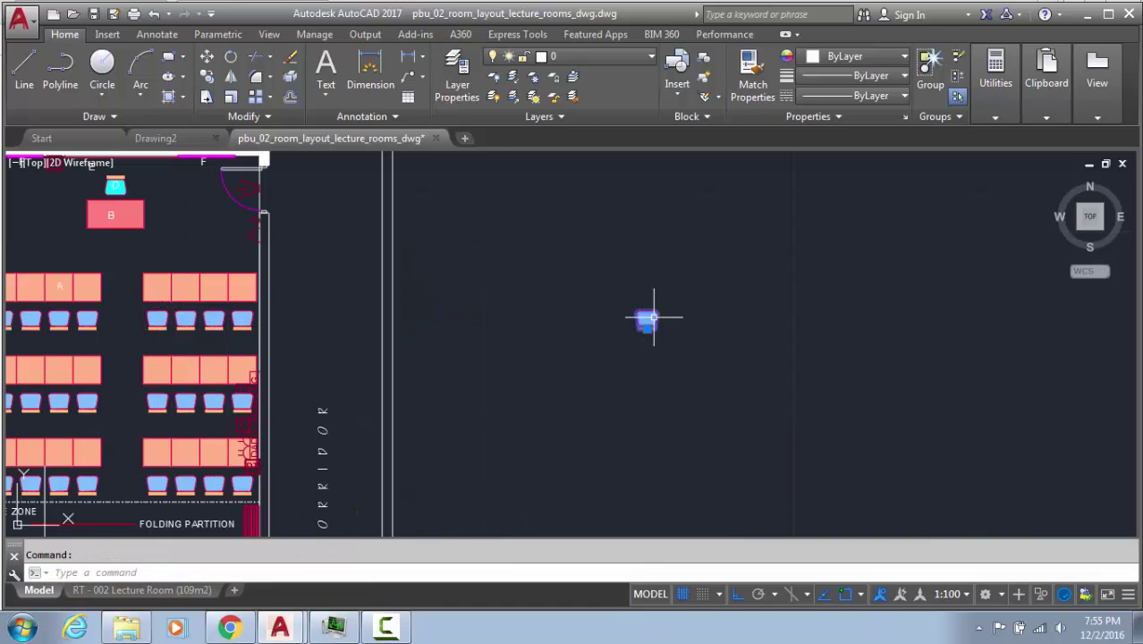
pyautogui.moveTo(654, 316); pyautogui.dragTo(992, 340, button='middle')
pyautogui.moveTo(867, 339)
pyautogui.mouseDown(button='middle')
pyautogui.moveTo(816, 219)
pyautogui.moveTo(732, 312)
pyautogui.mouseUp(button='middle')
pyautogui.scroll(-5, 814, 215)
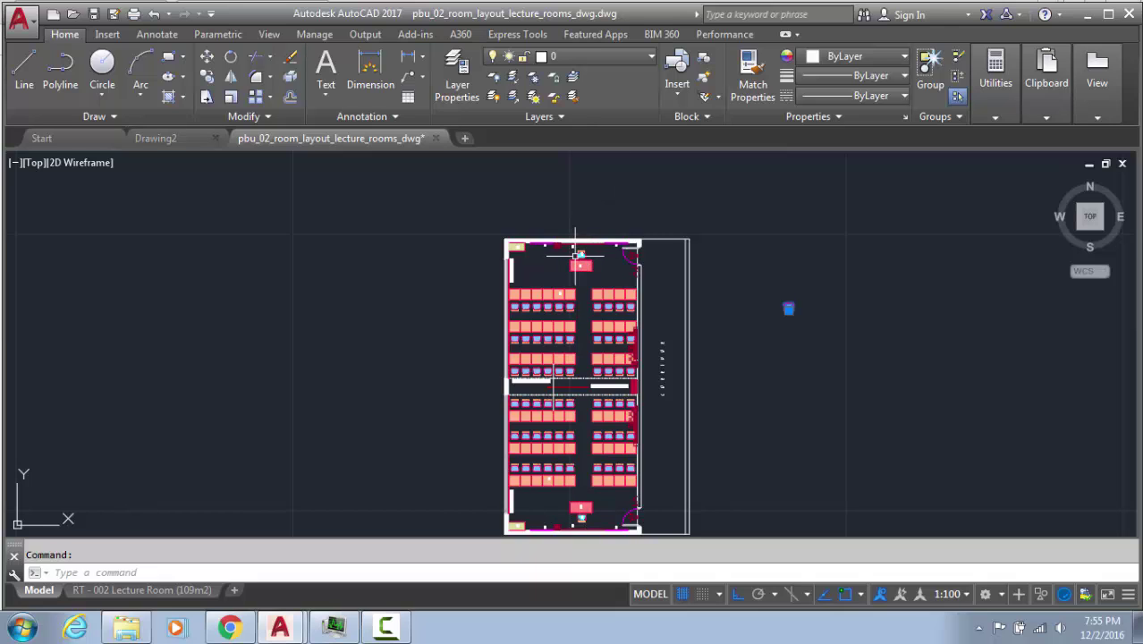
# Check the lone chair's block definition and cancel without editing
pyautogui.scroll(5, 586, 268)
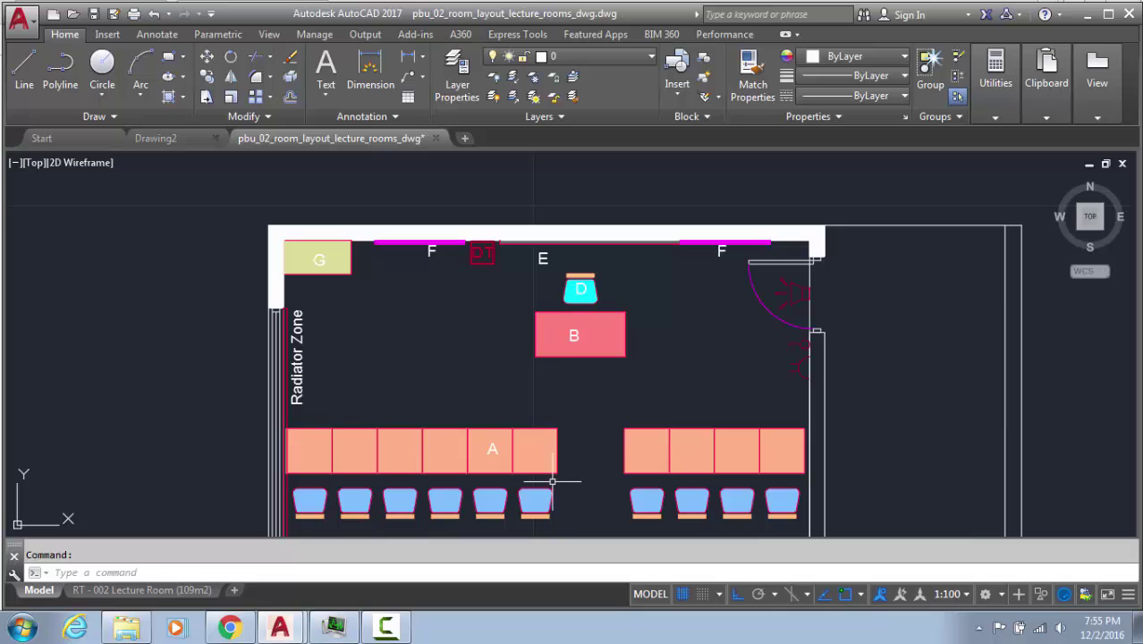
pyautogui.moveTo(579, 286); pyautogui.dragTo(509, 262, button='middle')
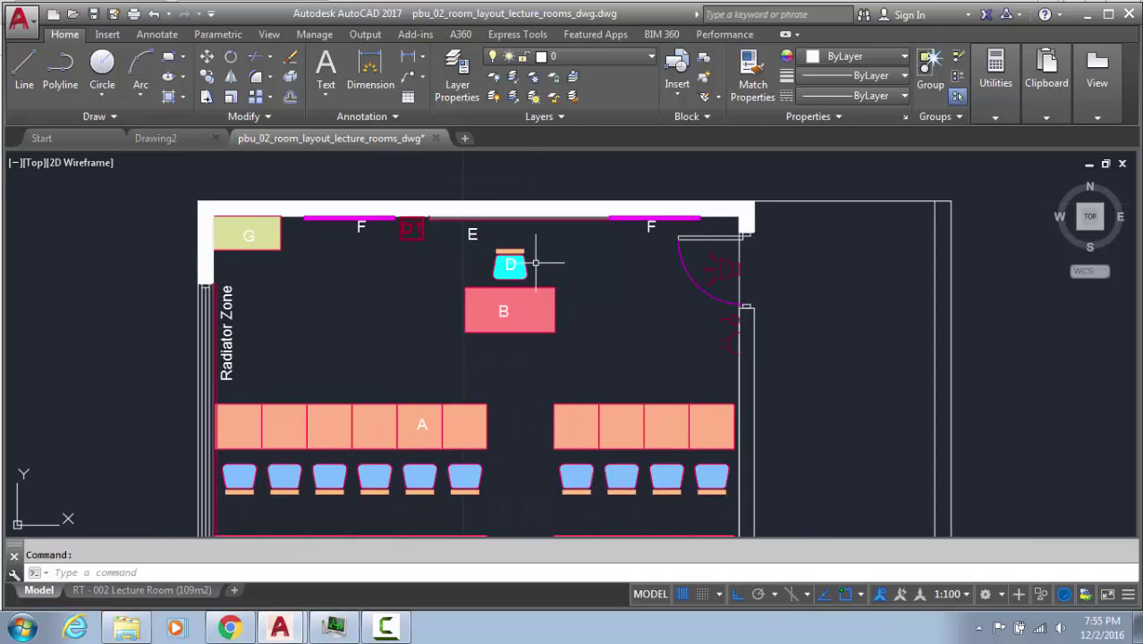
pyautogui.scroll(-2, 535, 263)
pyautogui.moveTo(1023, 397); pyautogui.dragTo(740, 389, button='middle')
pyautogui.doubleClick(740, 391)
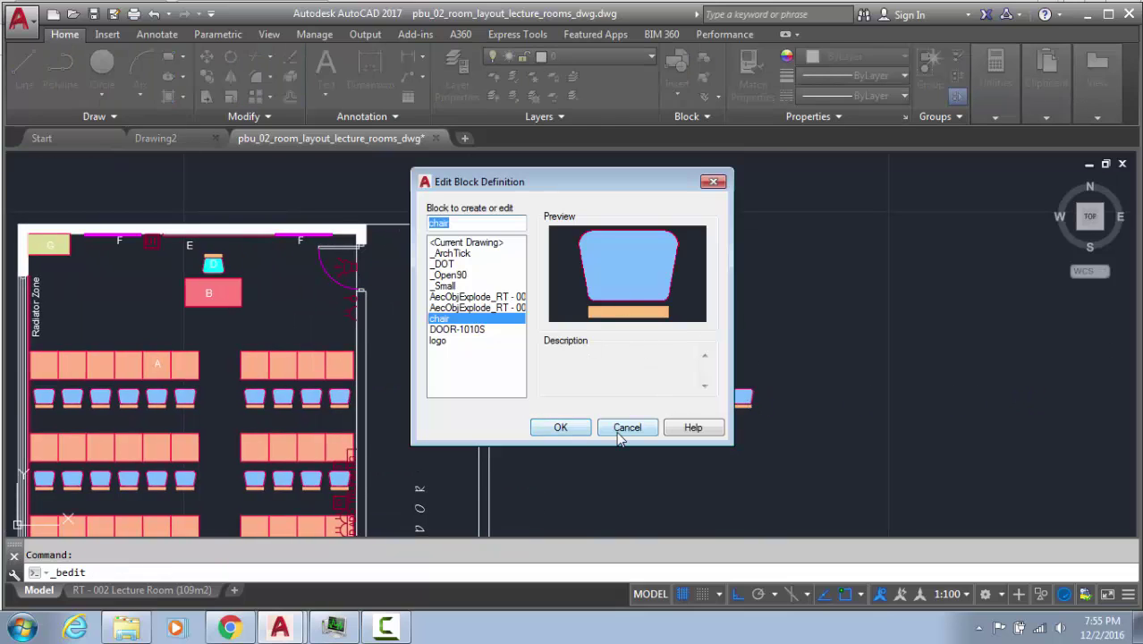
pyautogui.click(623, 429)
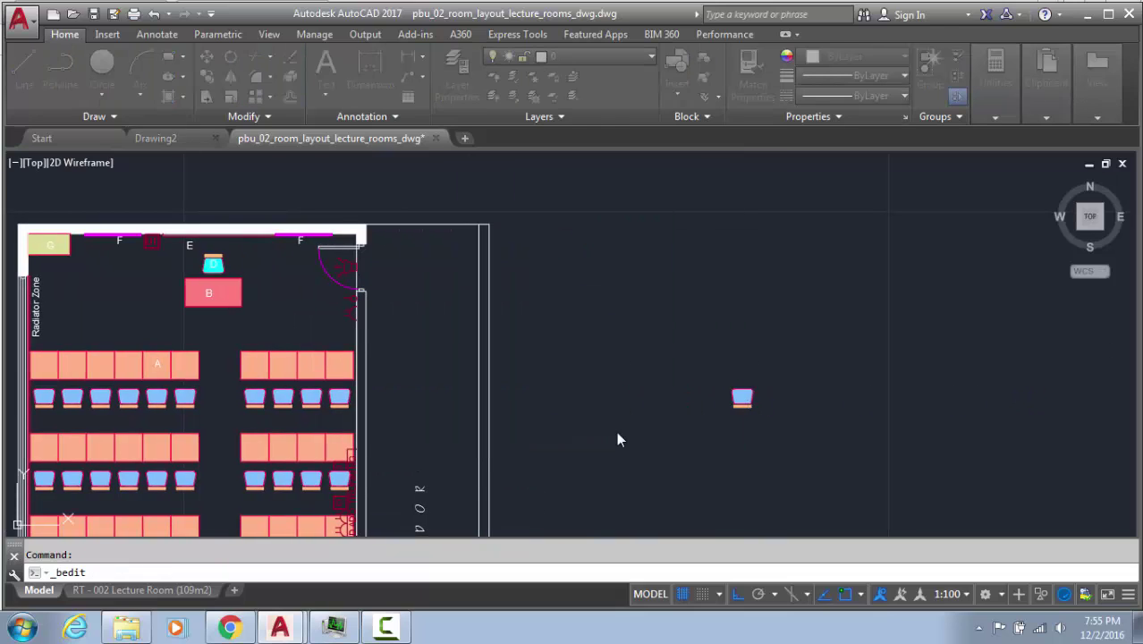
# Enter 'chair' in the Google image search box in Chrome
pyautogui.click(231, 628)
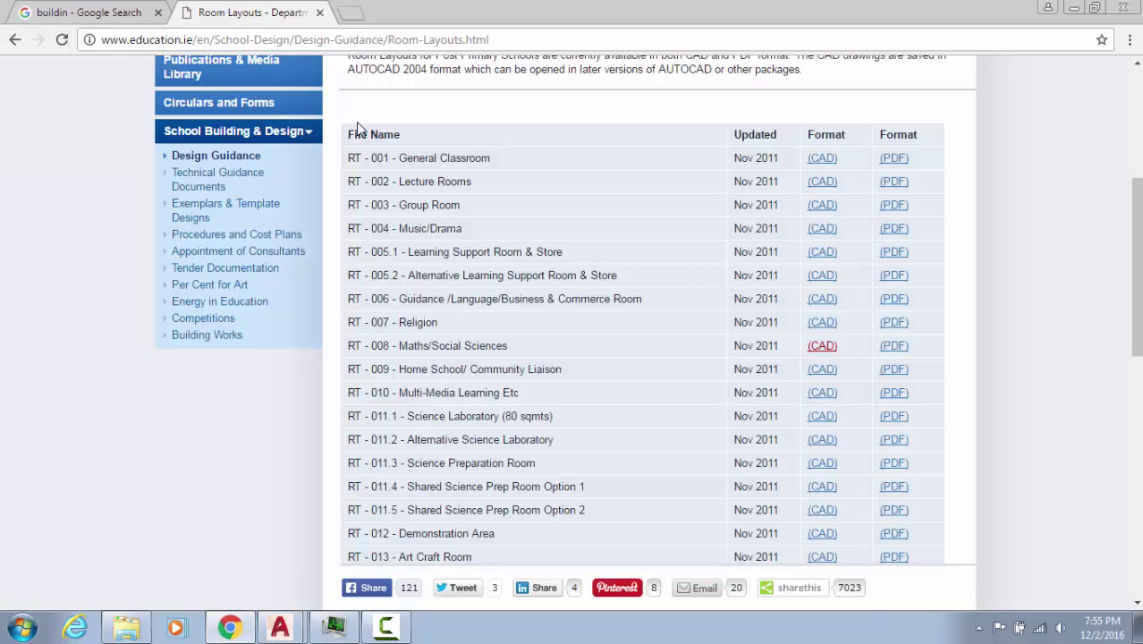
pyautogui.click(90, 12)
pyautogui.scroll(4, 216, 124)
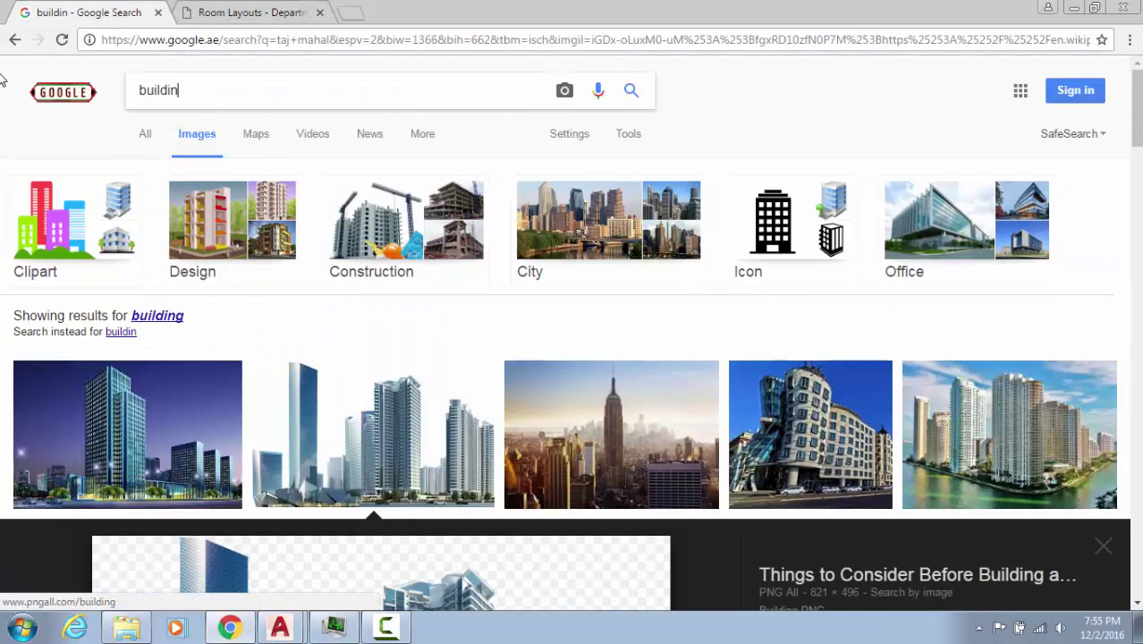
pyautogui.hotkey('shift', 'Left')
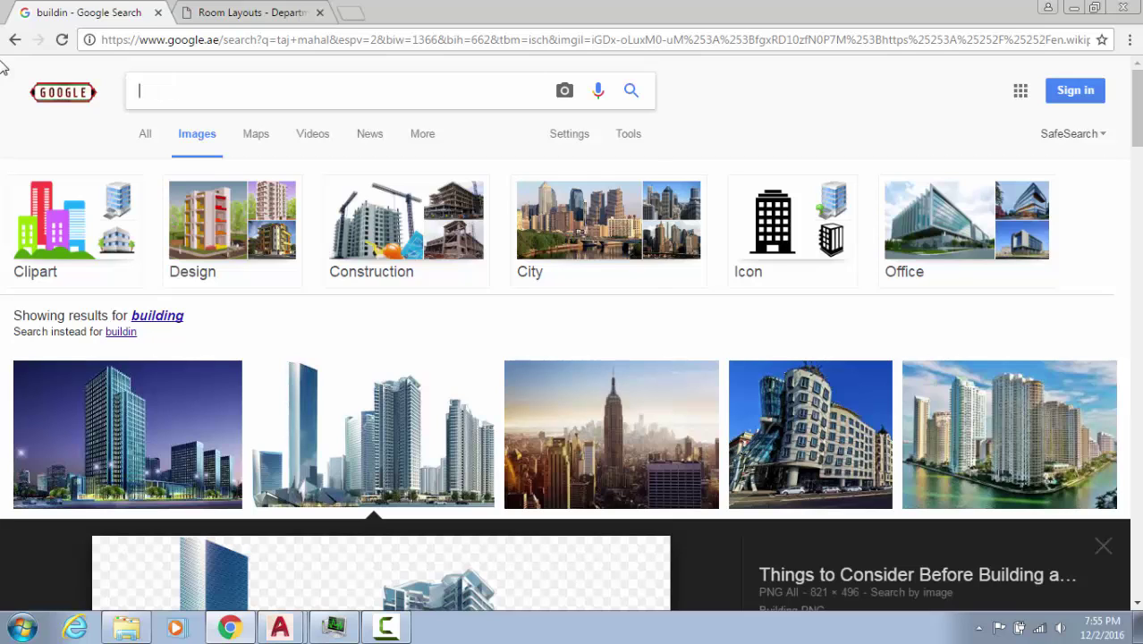
pyautogui.write('chair')
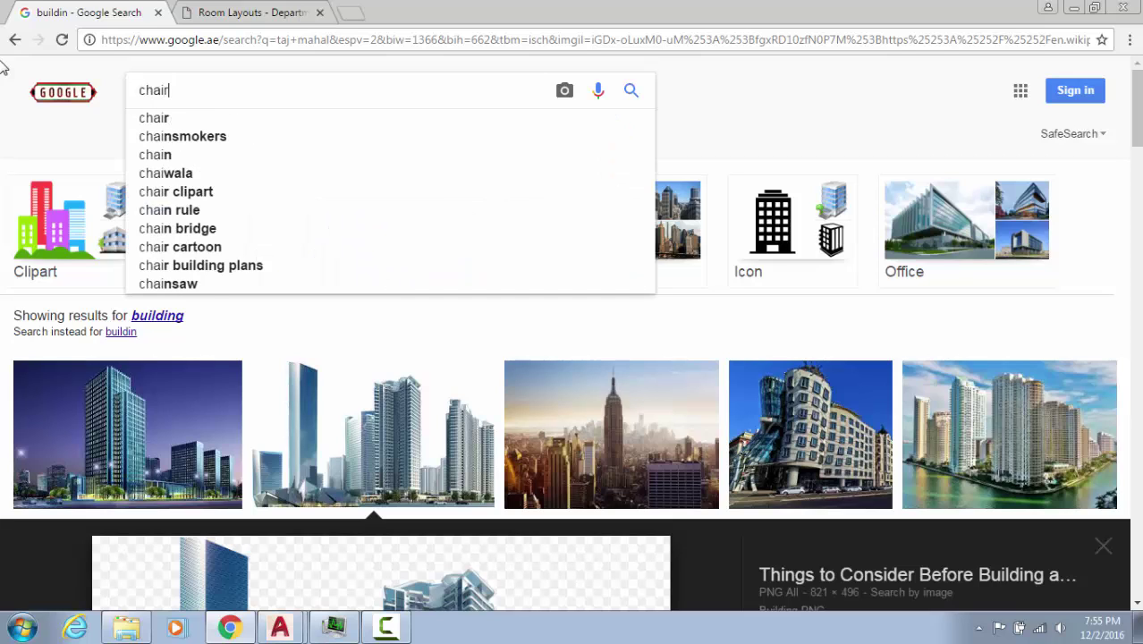
pyautogui.press('Escape')
# Open 01.dwg from the downloaded desk chair archive in Downloads, dismissing the missing fonts warning
pyautogui.click(126, 629)
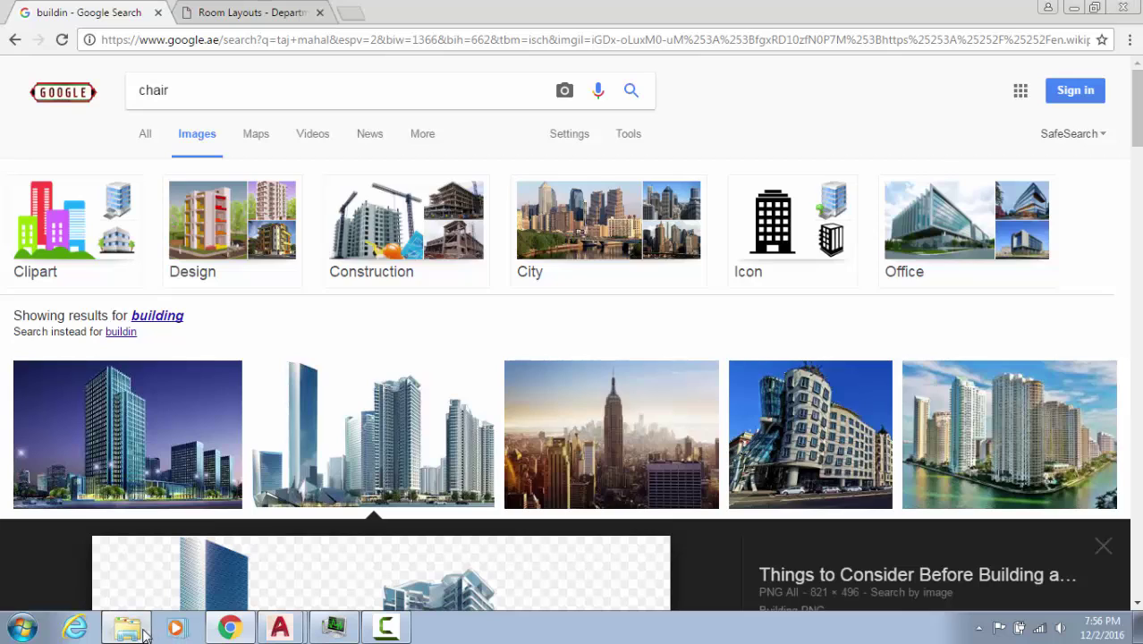
pyautogui.click(297, 195)
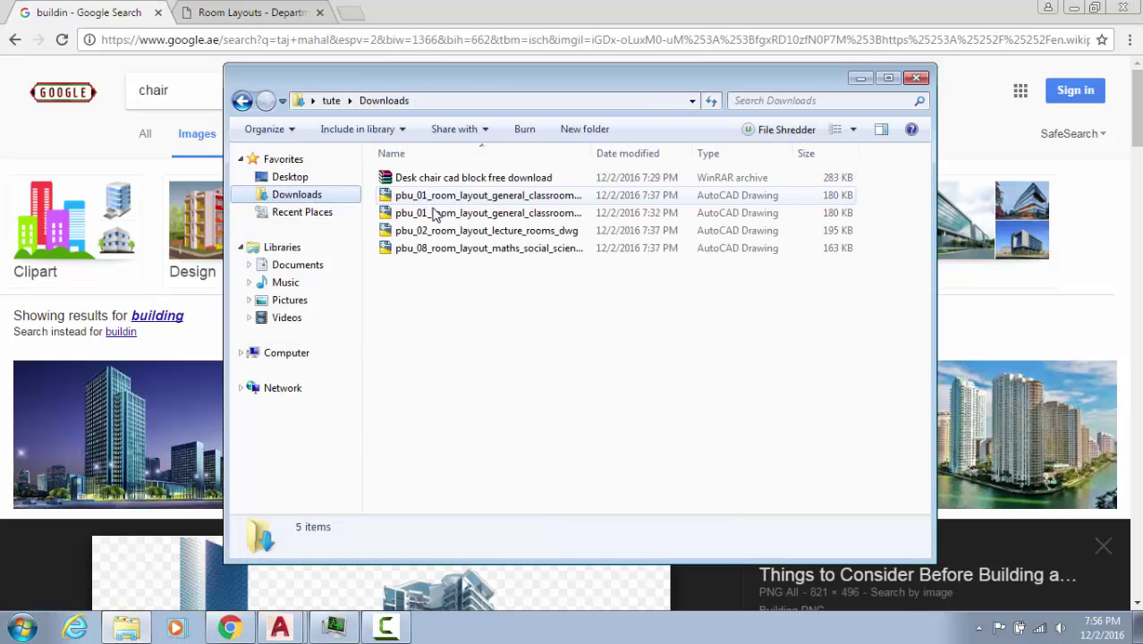
pyautogui.click(453, 180)
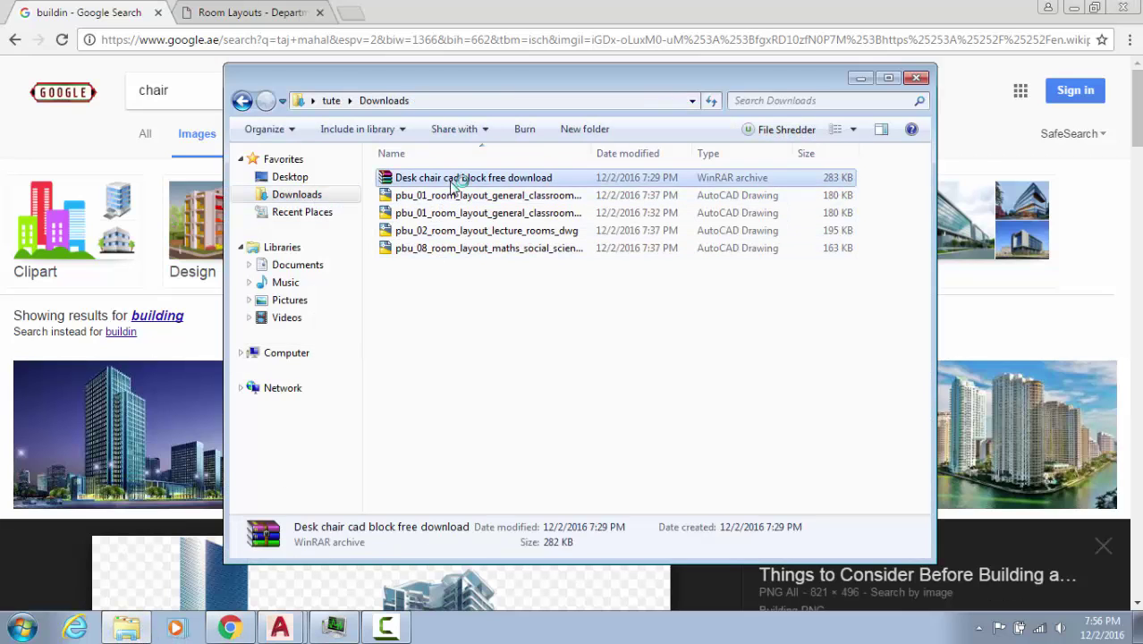
pyautogui.doubleClick(453, 180)
pyautogui.doubleClick(164, 292)
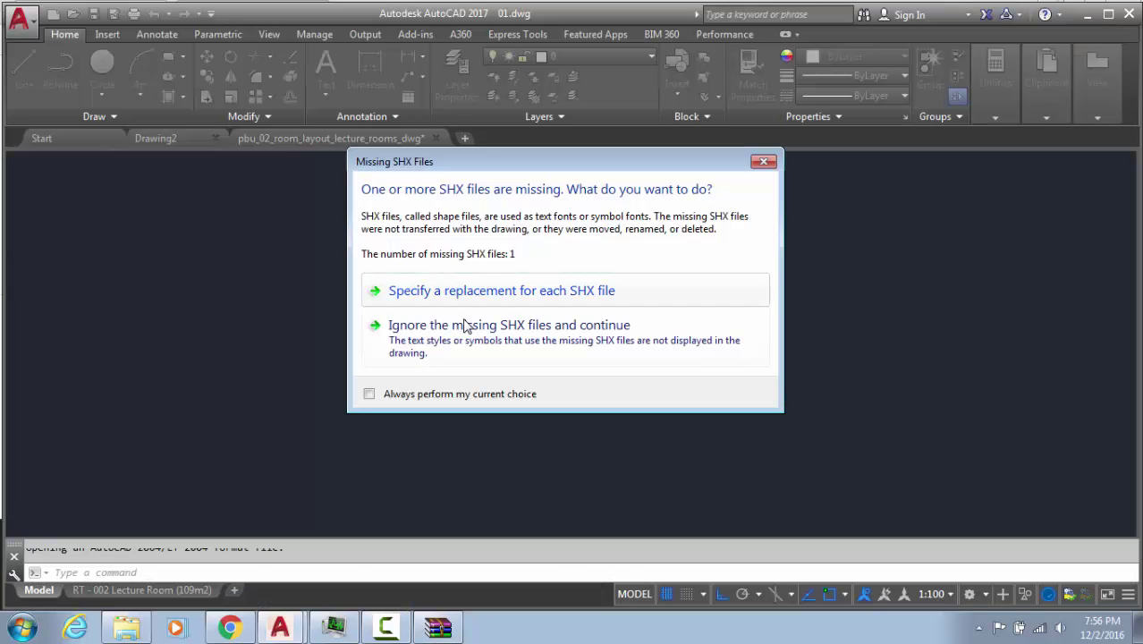
pyautogui.click(464, 326)
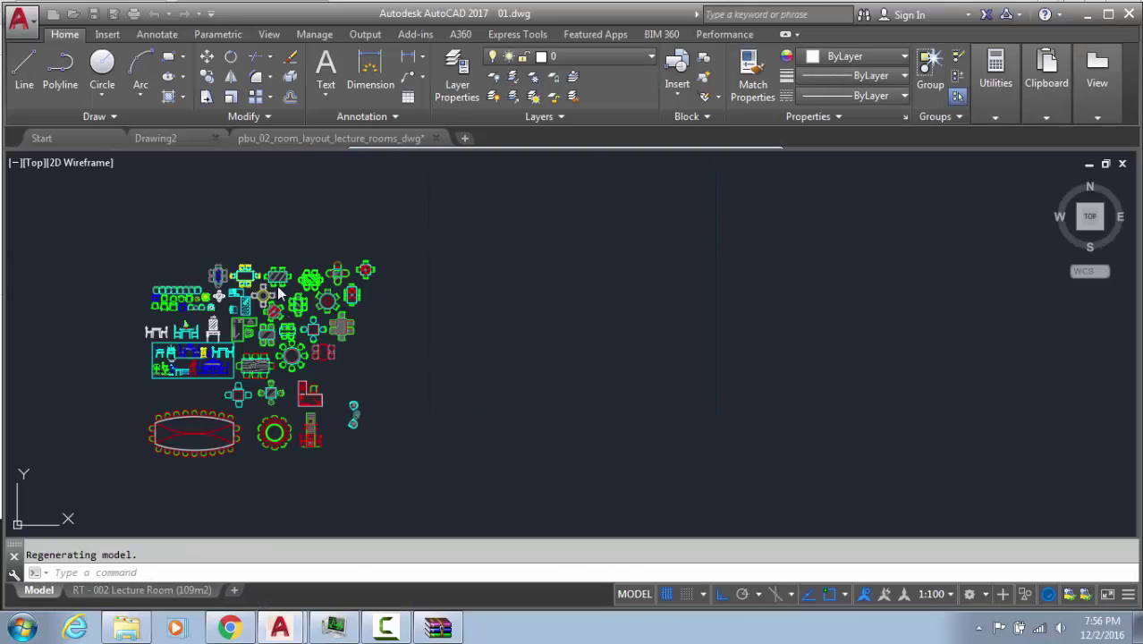
# Pan 01.dwg to bring the chair collection into view
pyautogui.scroll(2, 382, 266)
pyautogui.moveTo(380, 266); pyautogui.dragTo(695, 248, button='middle')
pyautogui.click(694, 248)
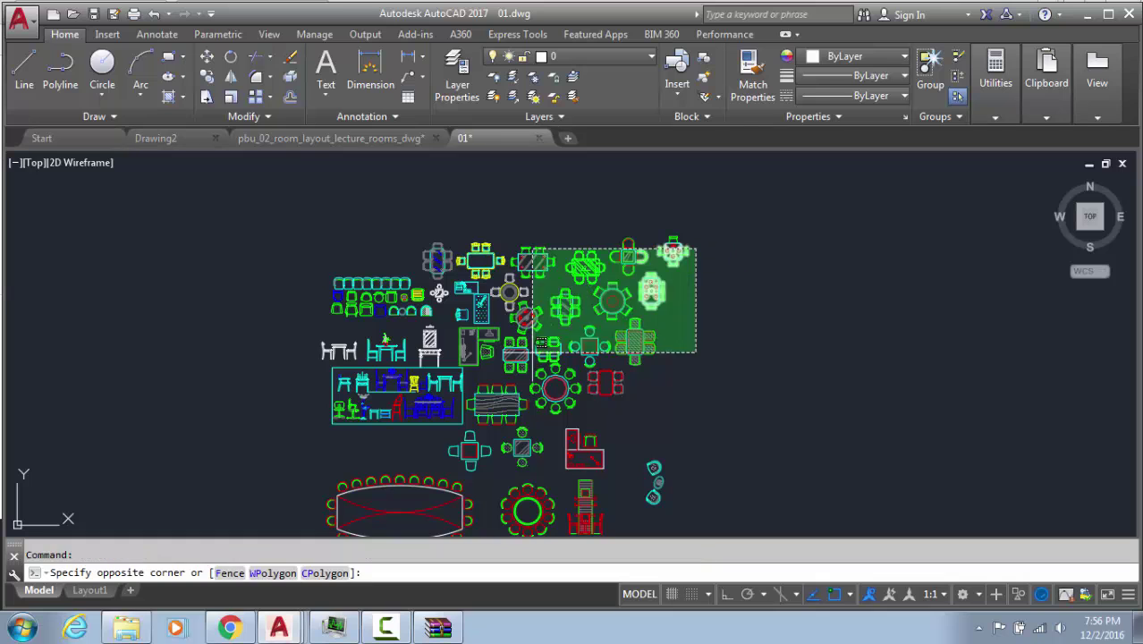
pyautogui.press('Escape')
pyautogui.scroll(6, 384, 303)
pyautogui.moveTo(385, 197); pyautogui.dragTo(548, 379, button='middle')
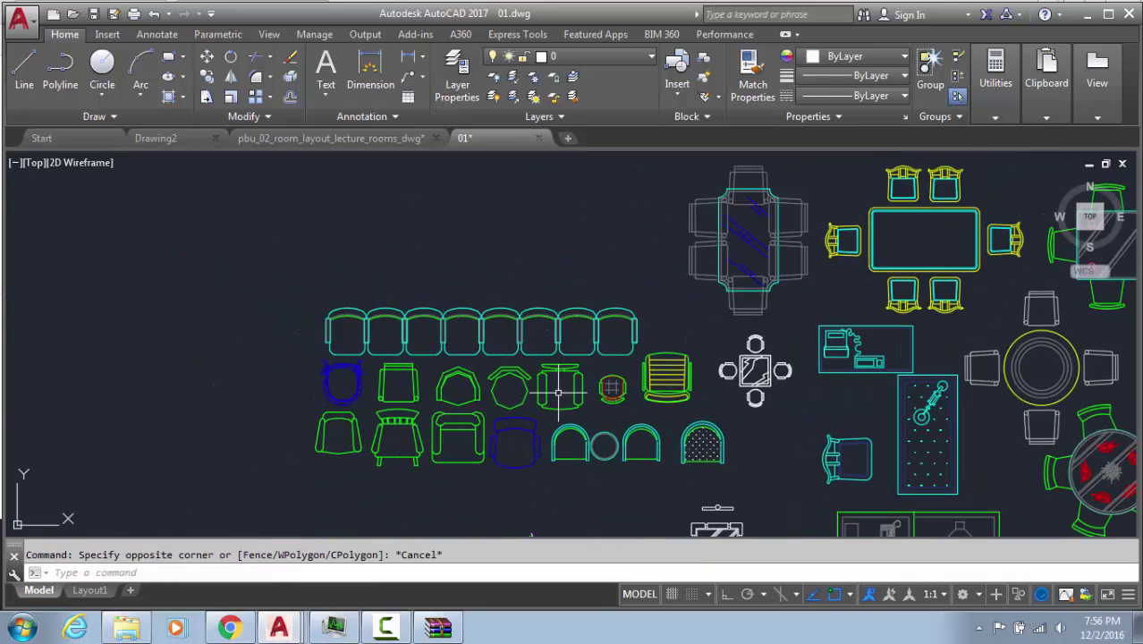
pyautogui.scroll(4, 558, 391)
# Copy the green office chair with a base point using Ctrl+Shift+C
pyautogui.click(615, 317)
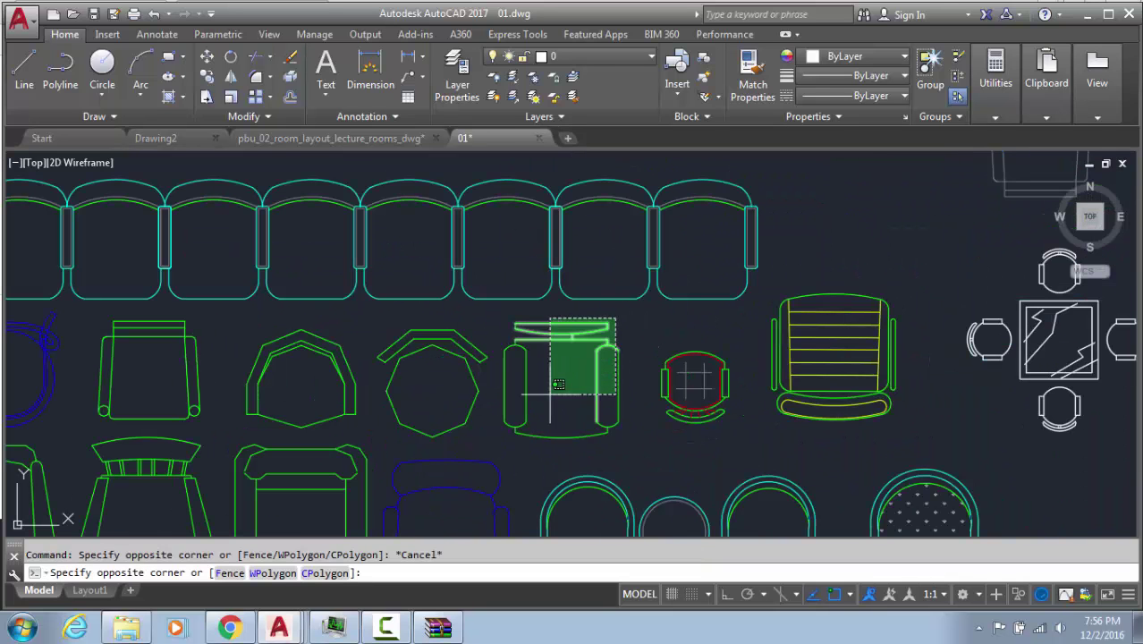
pyautogui.click(507, 451)
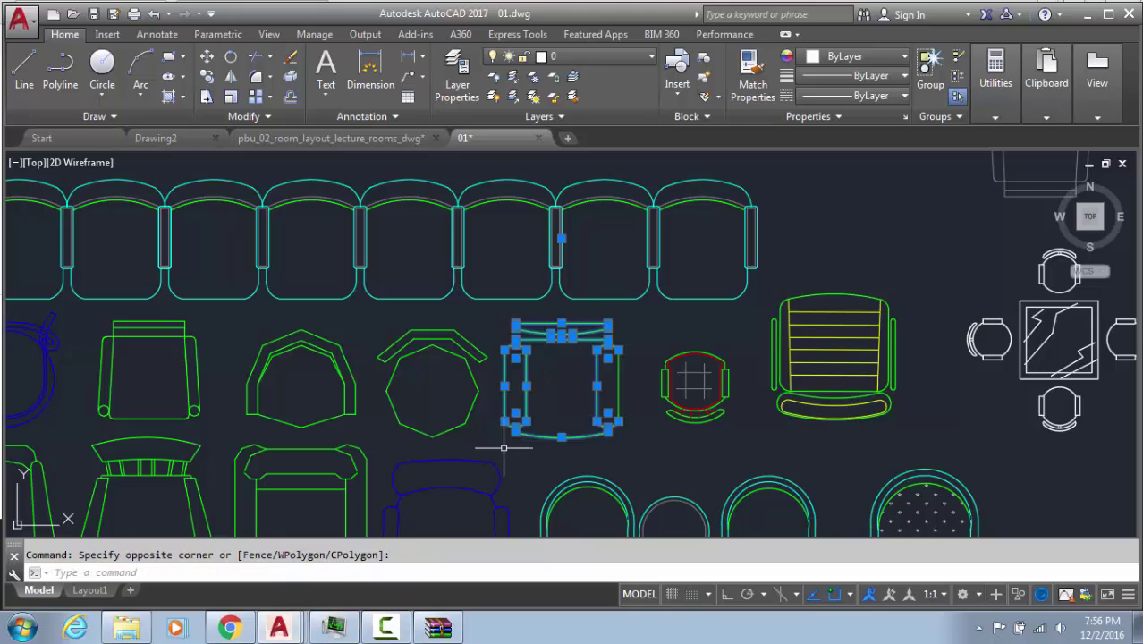
pyautogui.click(497, 432)
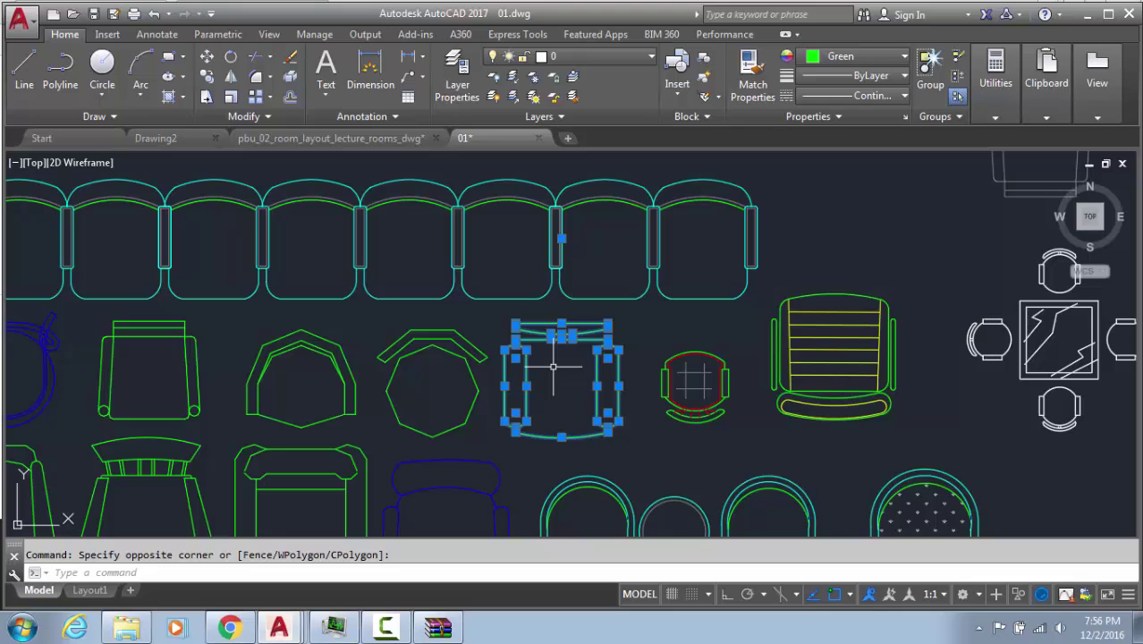
pyautogui.hotkey('ctrl', 'shift', 'c')
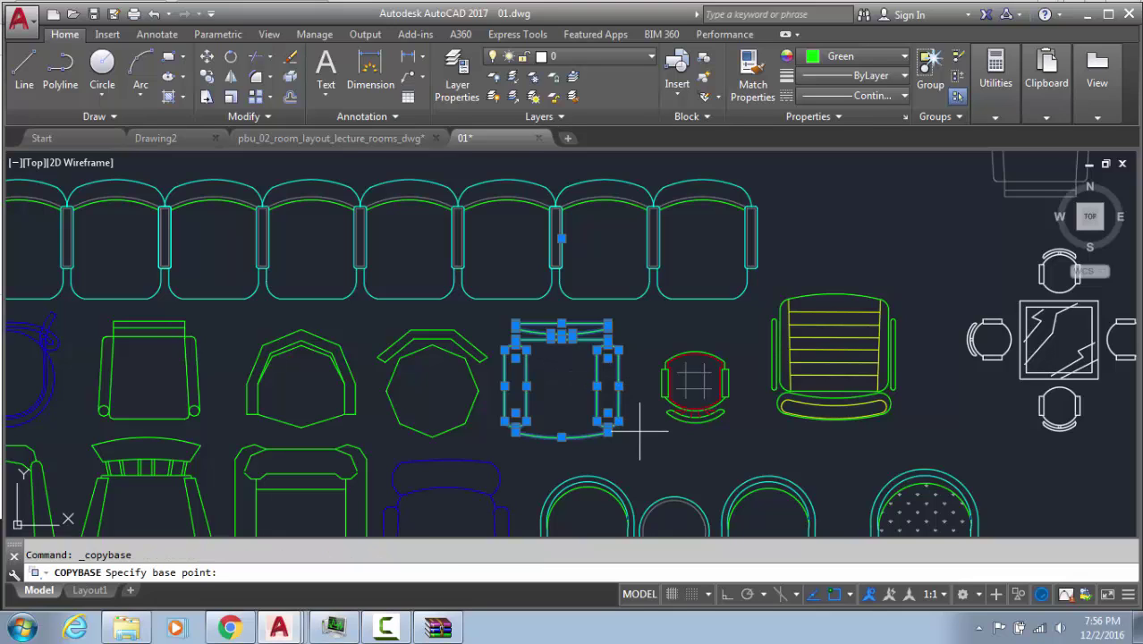
pyautogui.click(639, 431)
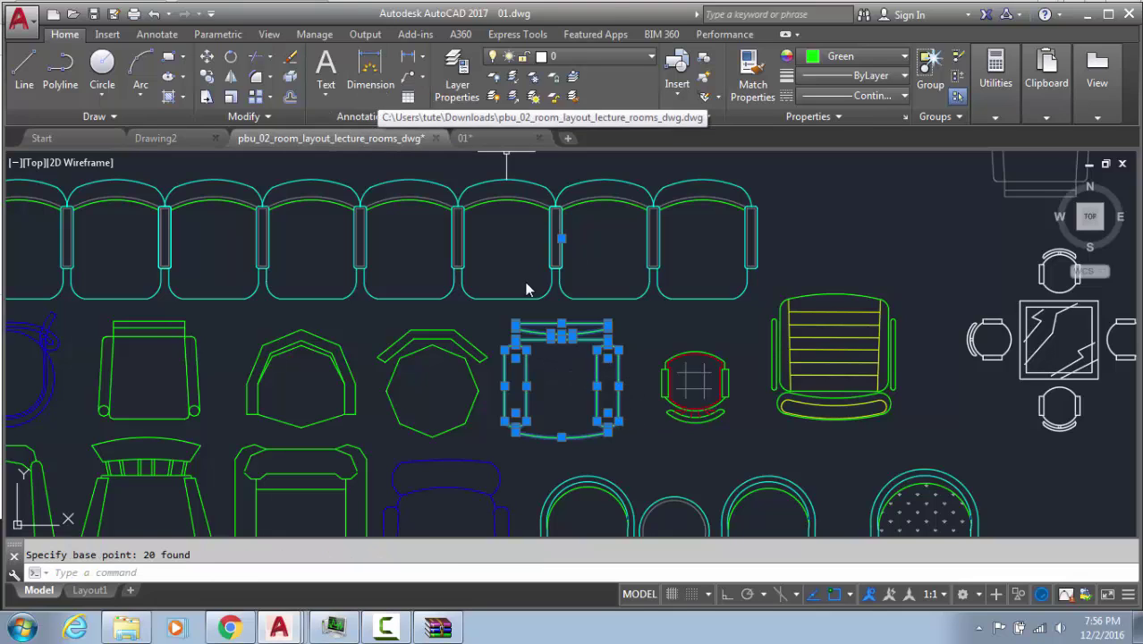
pyautogui.scroll(-4, 552, 237)
# Open the existing chair block for editing in the Block Editor
pyautogui.hotkey('ctrl', 'v')
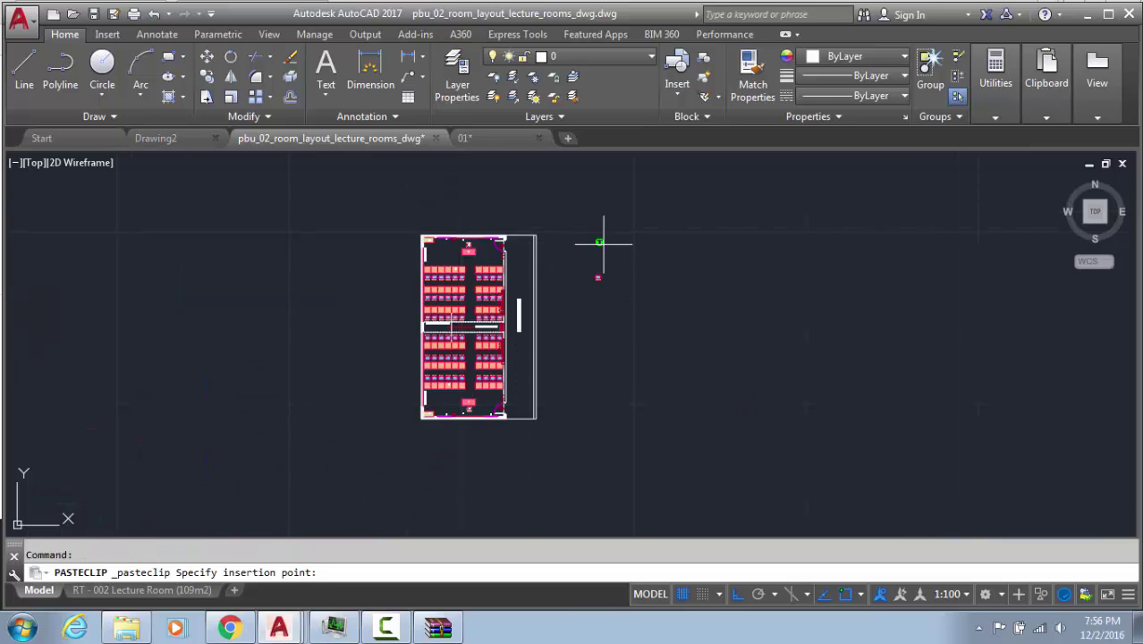
pyautogui.scroll(6, 617, 255)
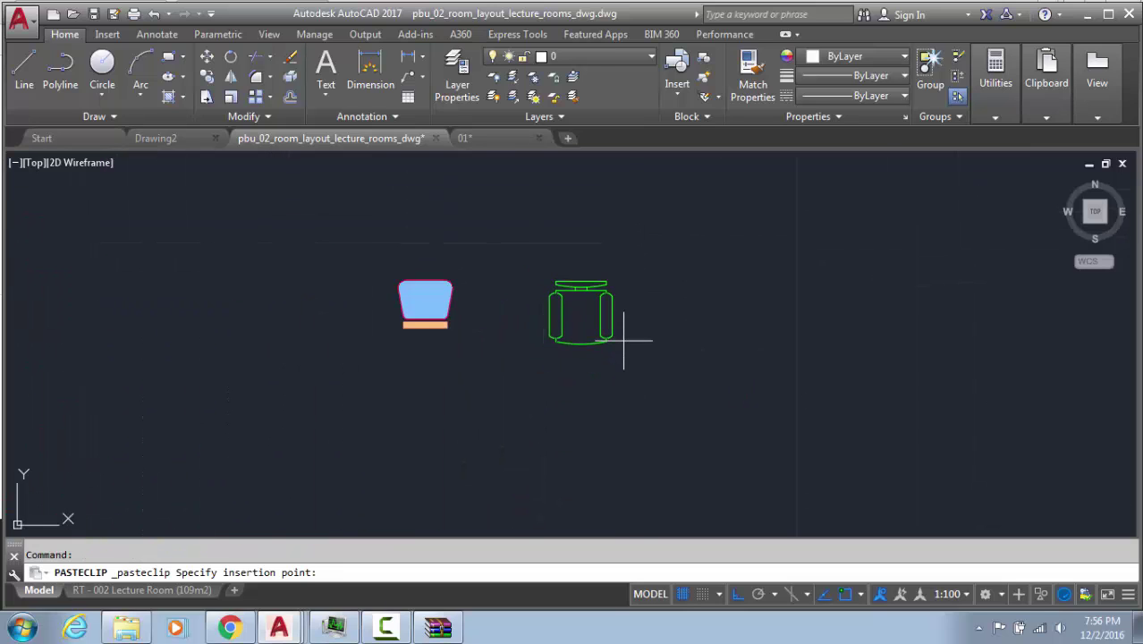
pyautogui.press('Escape')
pyautogui.doubleClick(449, 311)
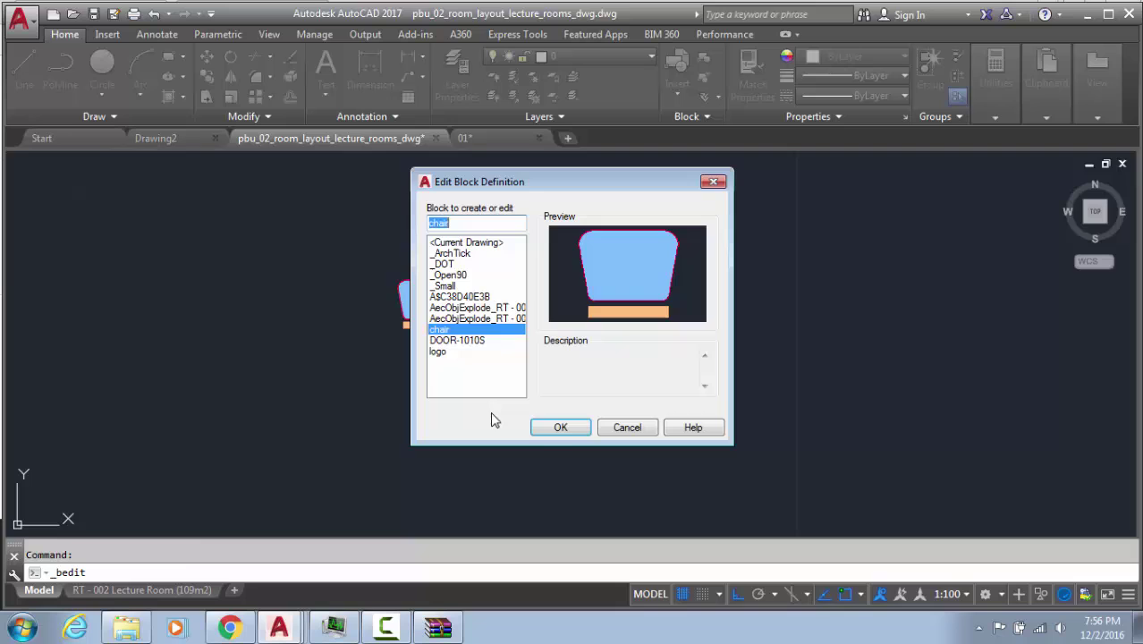
pyautogui.click(570, 429)
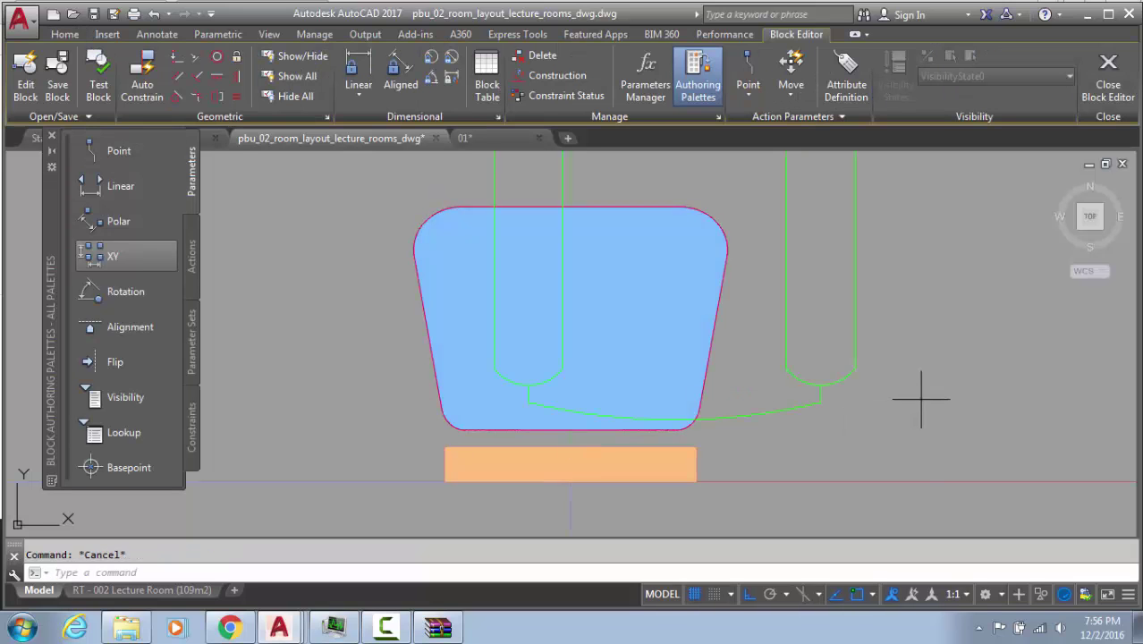
# Paste the new green chair into the block beside the old chair and select it
pyautogui.hotkey('ctrl', 'v')
pyautogui.scroll(-3, 930, 429)
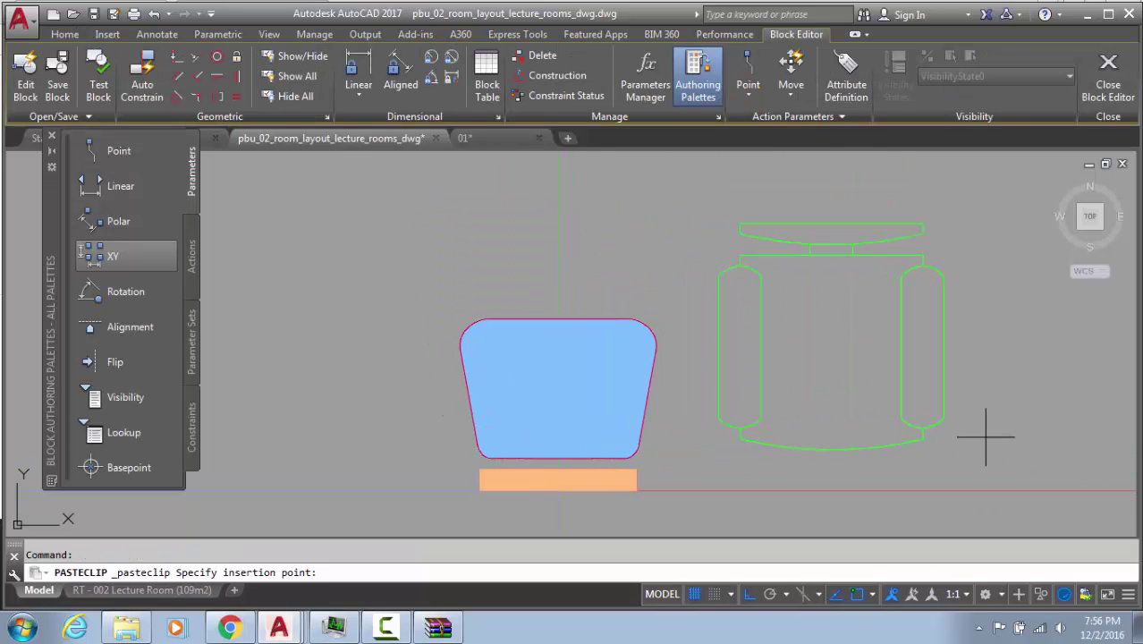
pyautogui.click(986, 438)
pyautogui.moveTo(556, 454); pyautogui.dragTo(388, 212, button='middle')
pyautogui.click(389, 176)
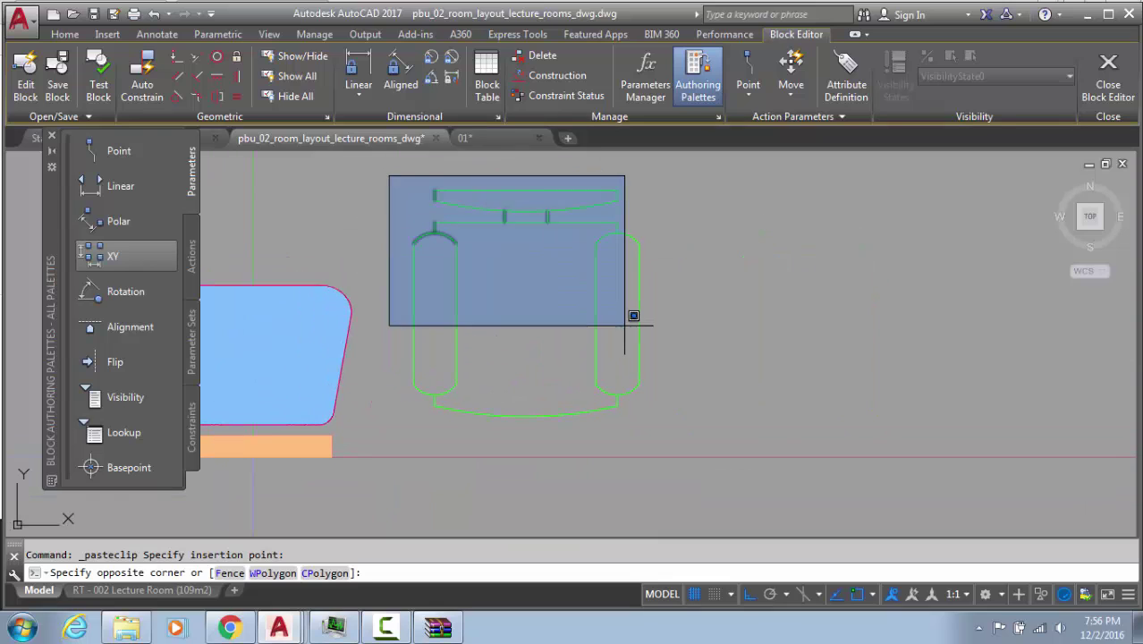
pyautogui.click(728, 444)
# Mirror the green chair to face the other way, deleting the unmirrored original
pyautogui.write('m')
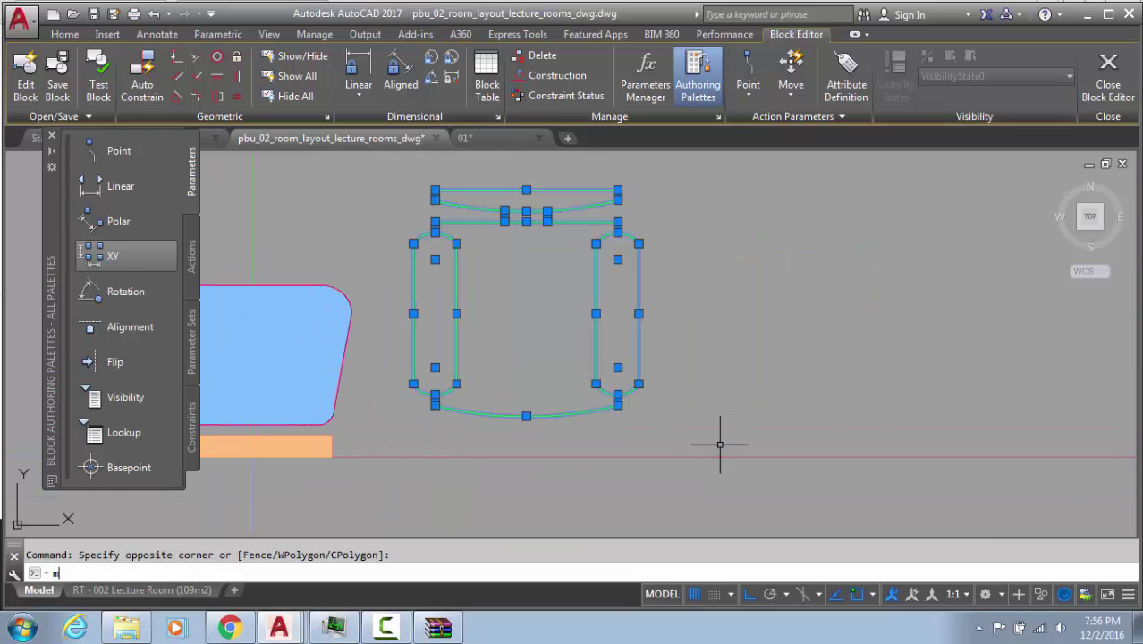
pyautogui.write('i')
pyautogui.press('Return')
pyautogui.click(494, 325)
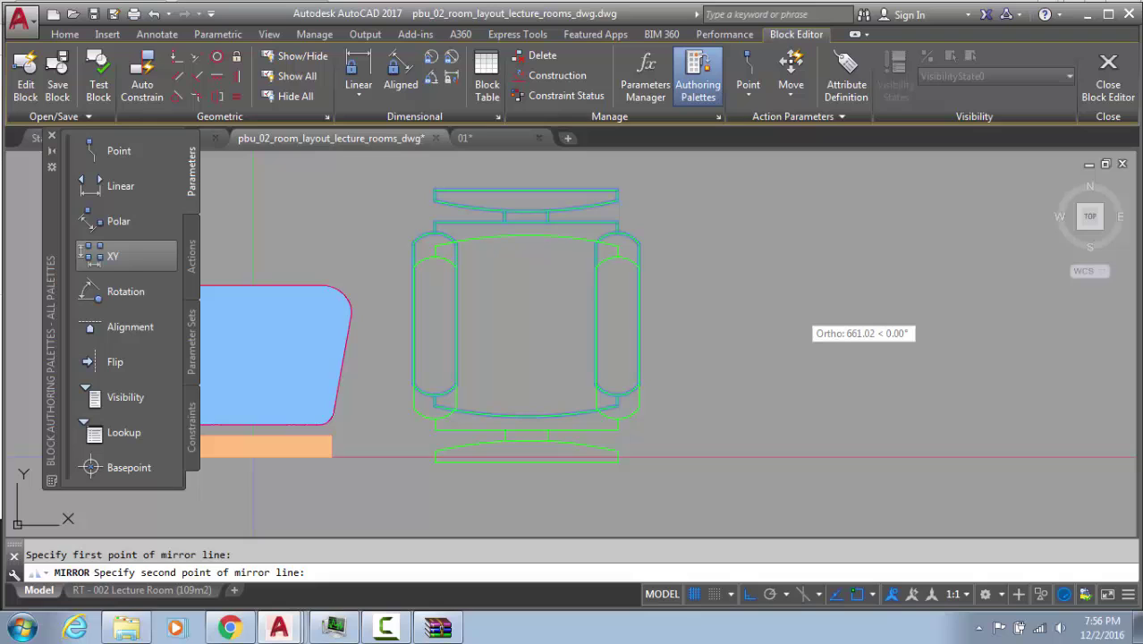
pyautogui.click(801, 312)
pyautogui.write('y')
pyautogui.press('Return')
pyautogui.scroll(-2, 694, 283)
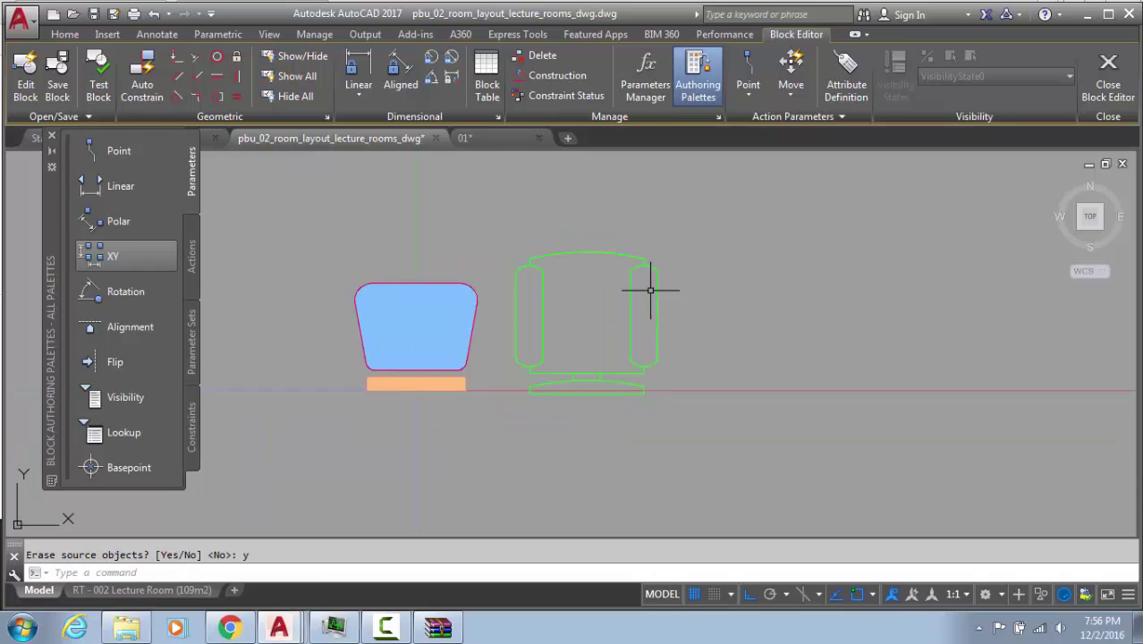
pyautogui.press('Escape')
pyautogui.scroll(2, 439, 327)
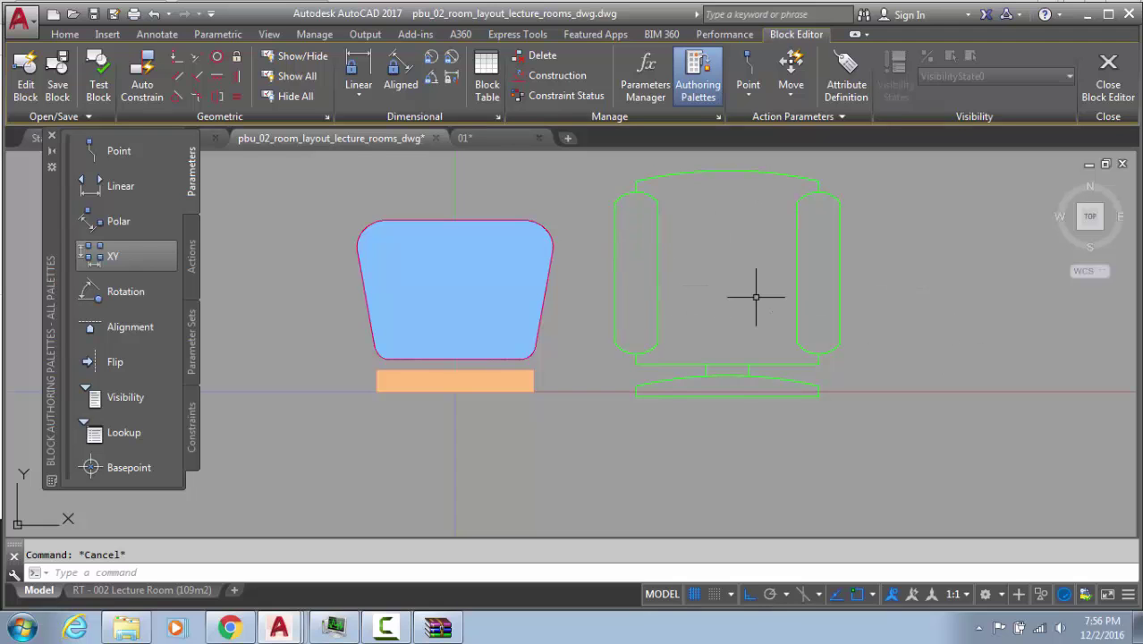
# Scale the green chair down by a factor of 0.75
pyautogui.moveTo(417, 312); pyautogui.dragTo(568, 390, button='middle')
pyautogui.moveTo(1014, 288)
pyautogui.mouseDown(button='middle')
pyautogui.moveTo(647, 287)
pyautogui.moveTo(721, 275)
pyautogui.mouseUp(button='middle')
pyautogui.click(750, 221)
pyautogui.click(457, 480)
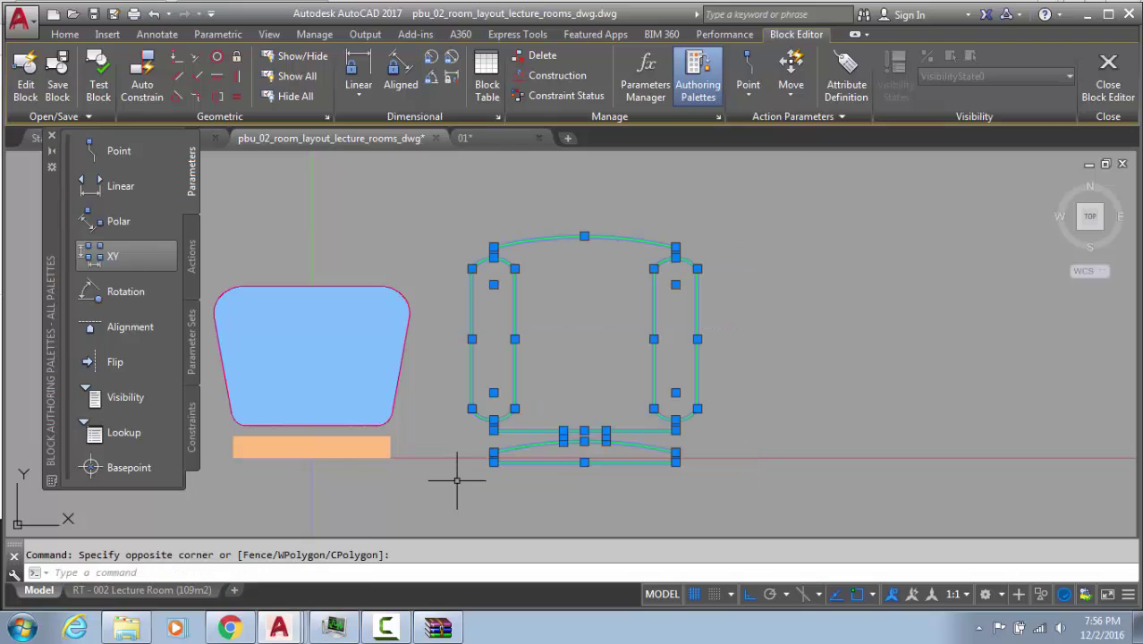
pyautogui.write('sc')
pyautogui.press('Return')
pyautogui.click(495, 463)
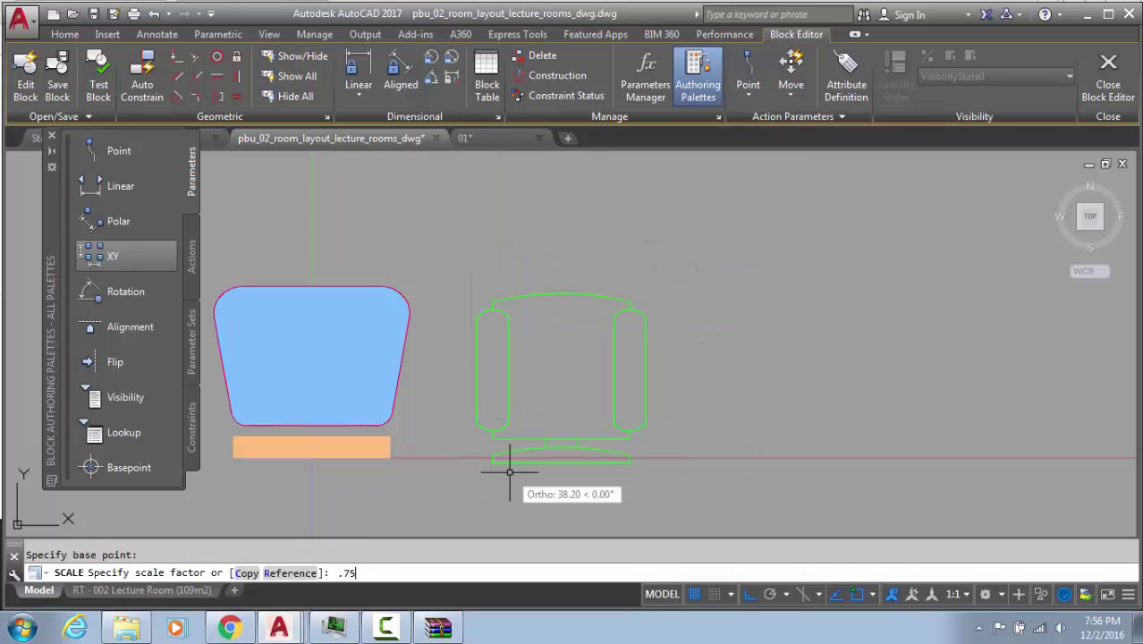
pyautogui.write('.75')
pyautogui.press('Return')
pyautogui.moveTo(485, 339); pyautogui.dragTo(727, 263, button='middle')
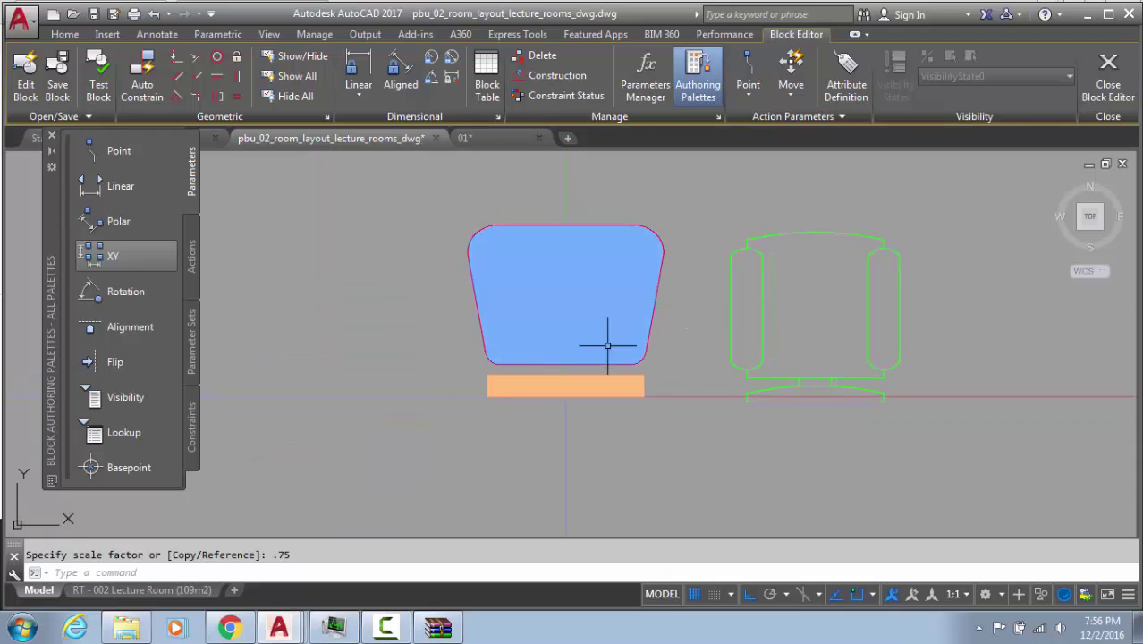
pyautogui.press('Escape')
pyautogui.click(581, 226)
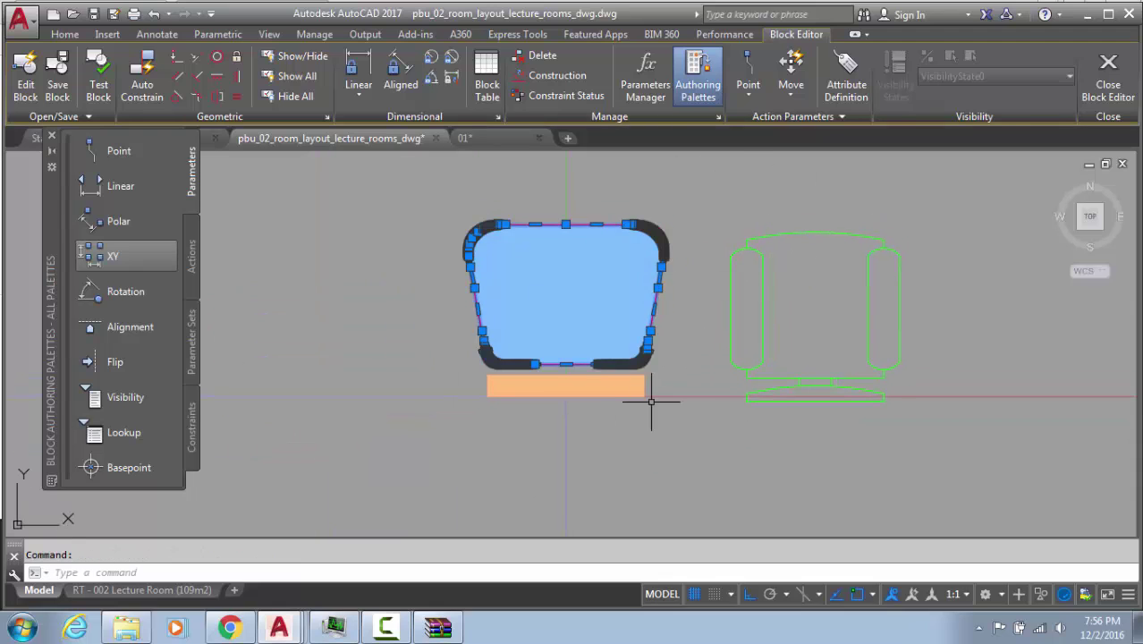
# Move the old chair's blue fill far to the right of the chairs
pyautogui.press('Escape')
pyautogui.click(619, 298)
pyautogui.click(559, 300)
pyautogui.write('m')
pyautogui.press('Return')
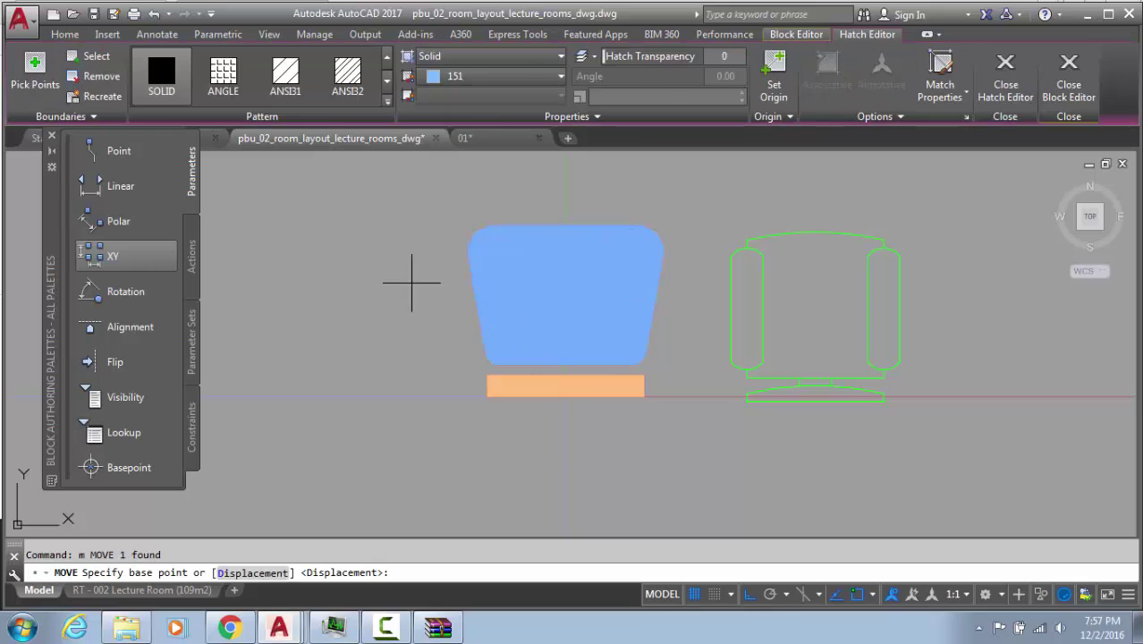
pyautogui.click(376, 249)
pyautogui.click(971, 246)
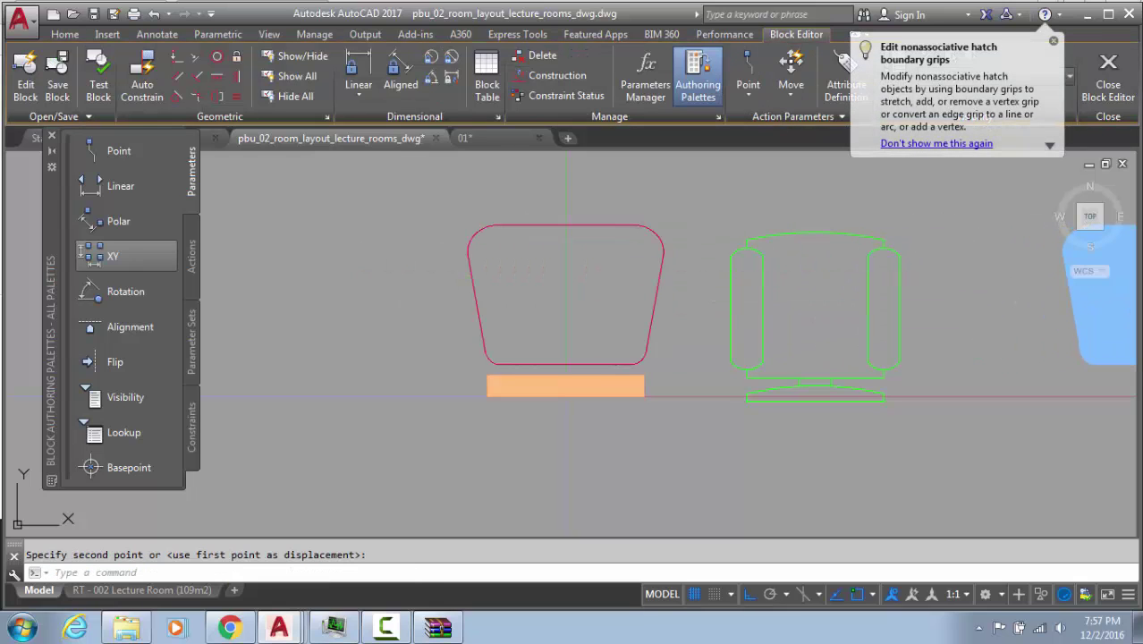
# Move the old chair's orange fill to the right, below the blue fill
pyautogui.click(606, 396)
pyautogui.click(602, 393)
pyautogui.write('m')
pyautogui.press('Return')
pyautogui.click(502, 435)
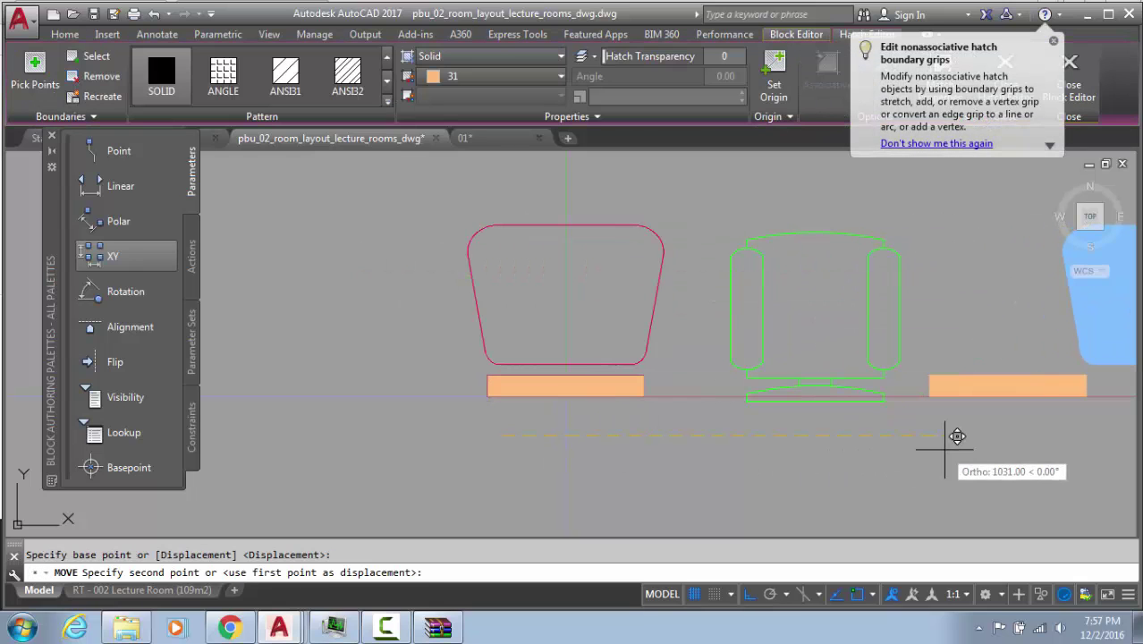
pyautogui.moveTo(944, 447); pyautogui.dragTo(573, 453, button='middle')
pyautogui.click(728, 439)
pyautogui.press('Escape')
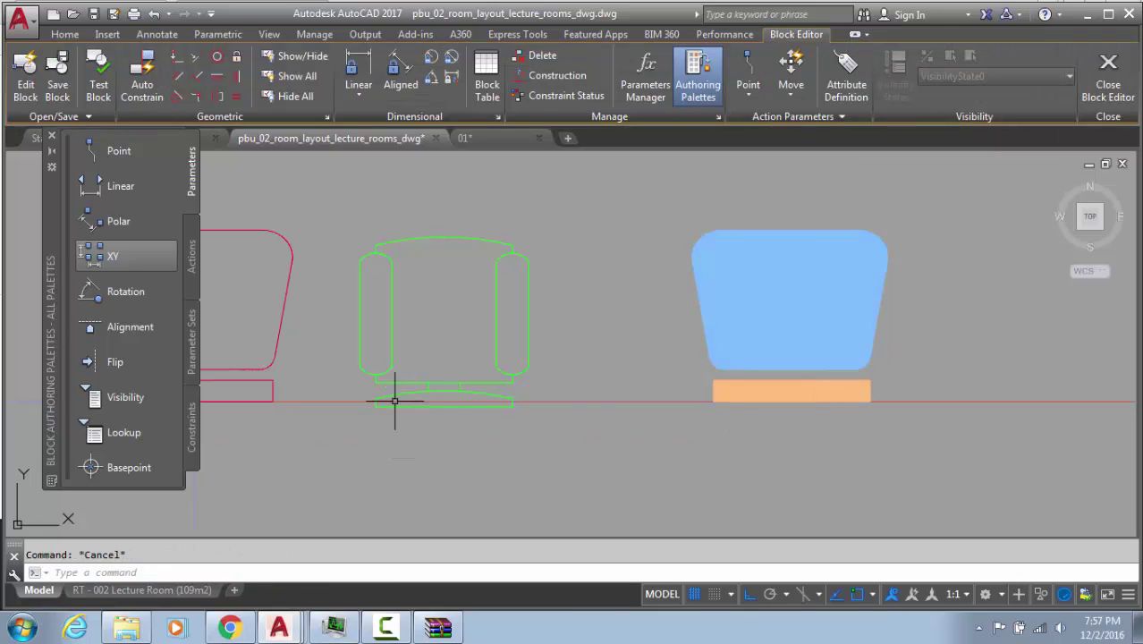
pyautogui.moveTo(345, 360); pyautogui.dragTo(593, 361, button='middle')
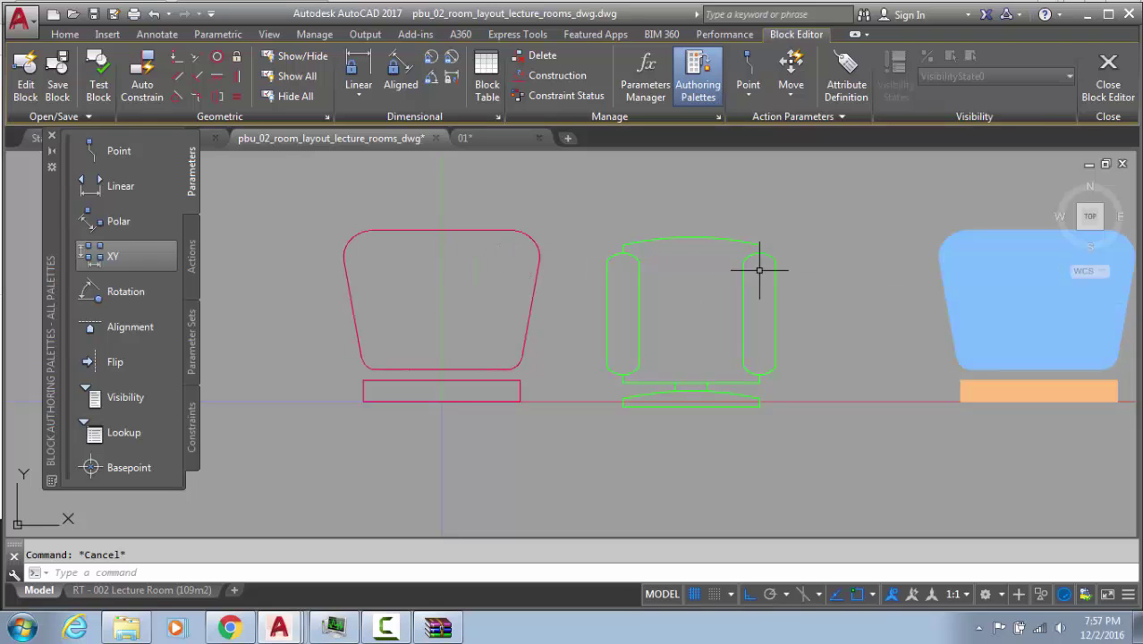
# Join the green chair's lines and arcs into polylines
pyautogui.click(830, 198)
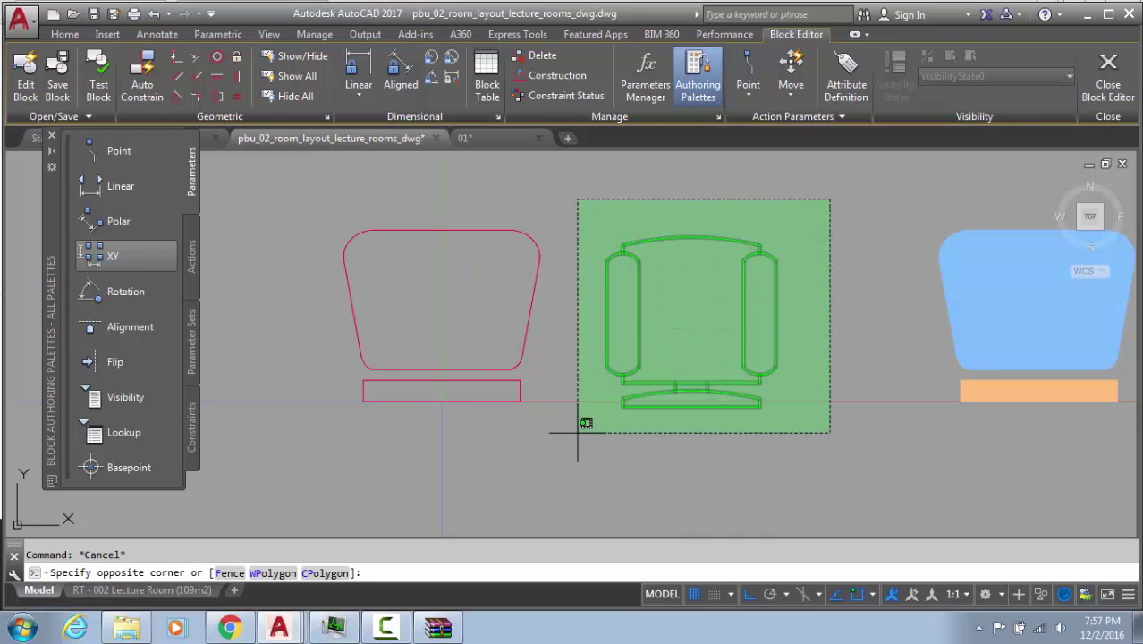
pyautogui.click(578, 432)
pyautogui.press('Return')
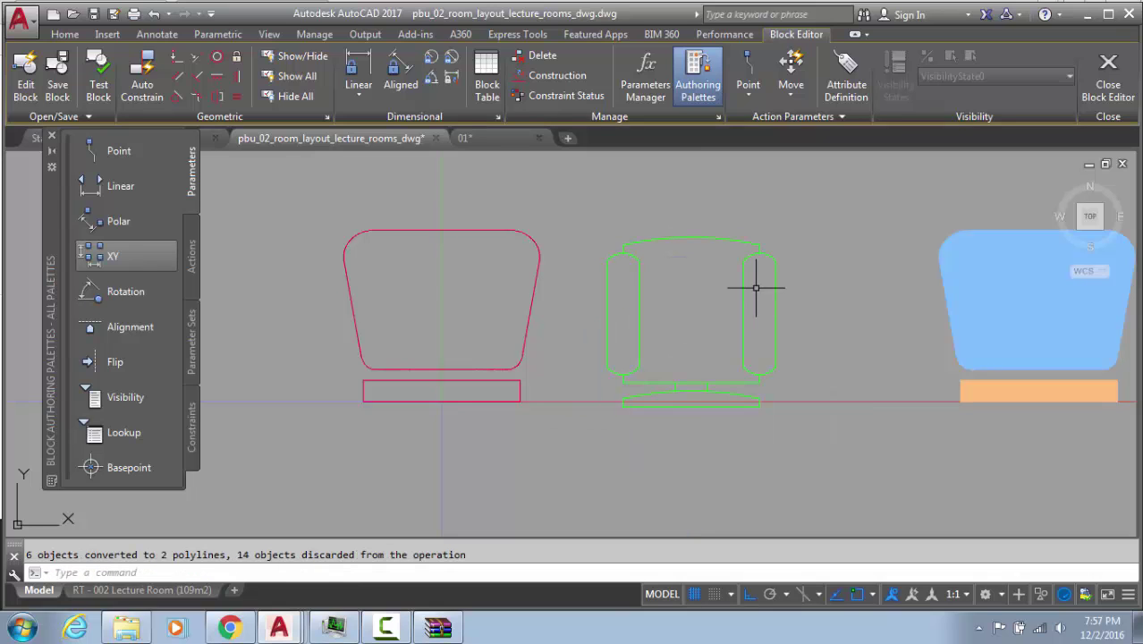
pyautogui.click(772, 260)
pyautogui.click(760, 253)
pyautogui.click(705, 237)
pyautogui.press('Escape')
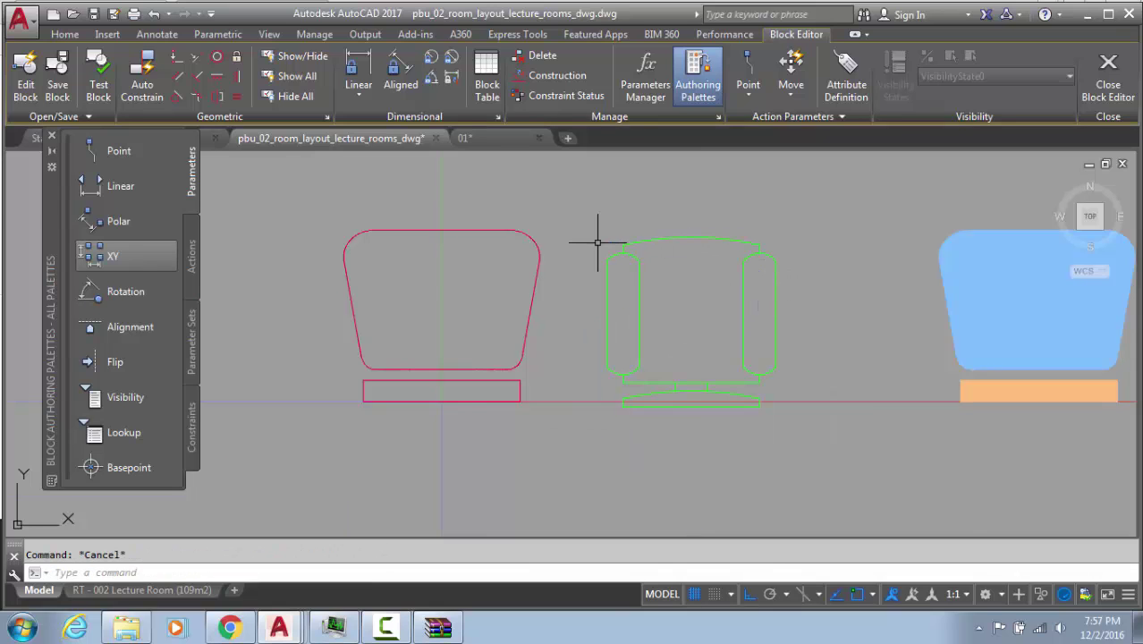
# Bring up the Boundary Creation dialog with the BO alias
pyautogui.scroll(5, 684, 253)
pyautogui.scroll(-5, 663, 275)
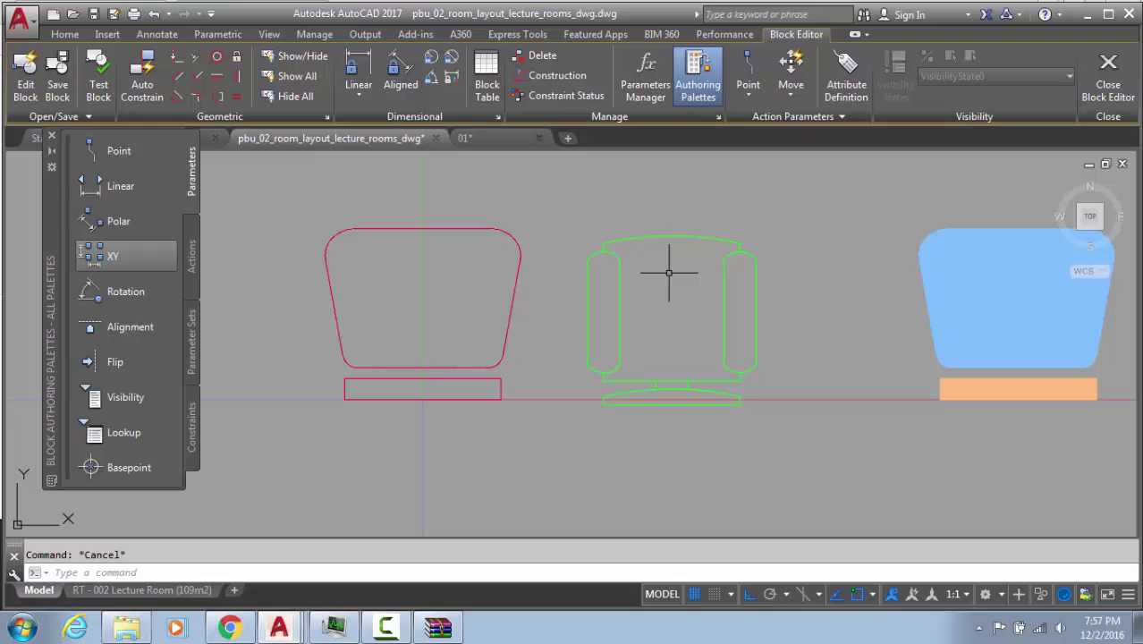
pyautogui.write('bo')
pyautogui.press('Return')
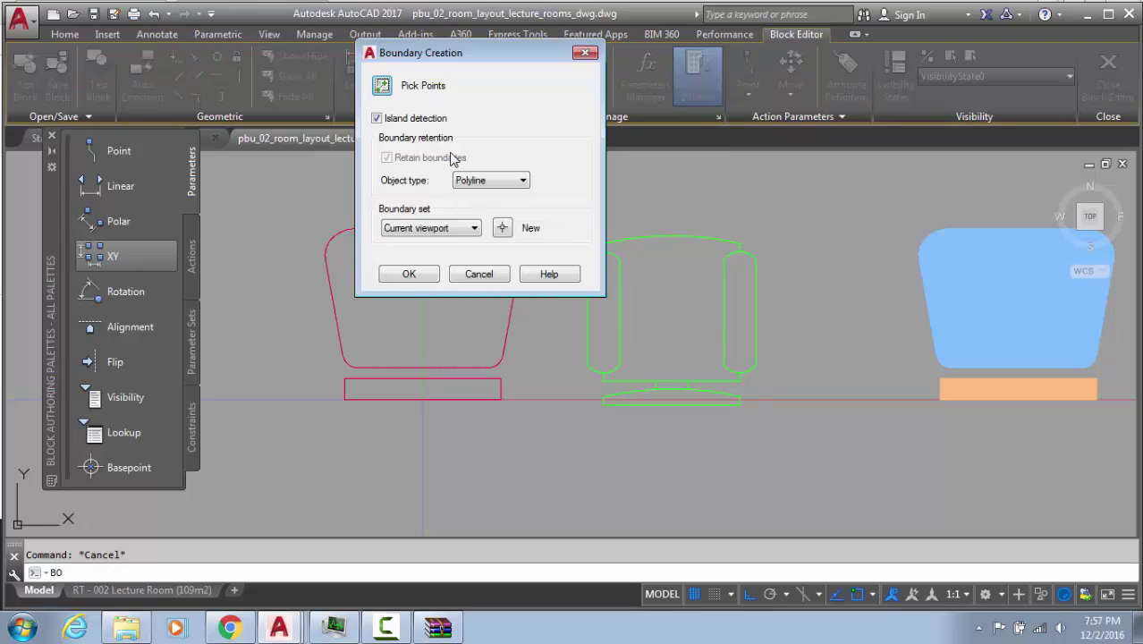
# Trace a closed polyline boundary from a point inside the green chair
pyautogui.click(522, 181)
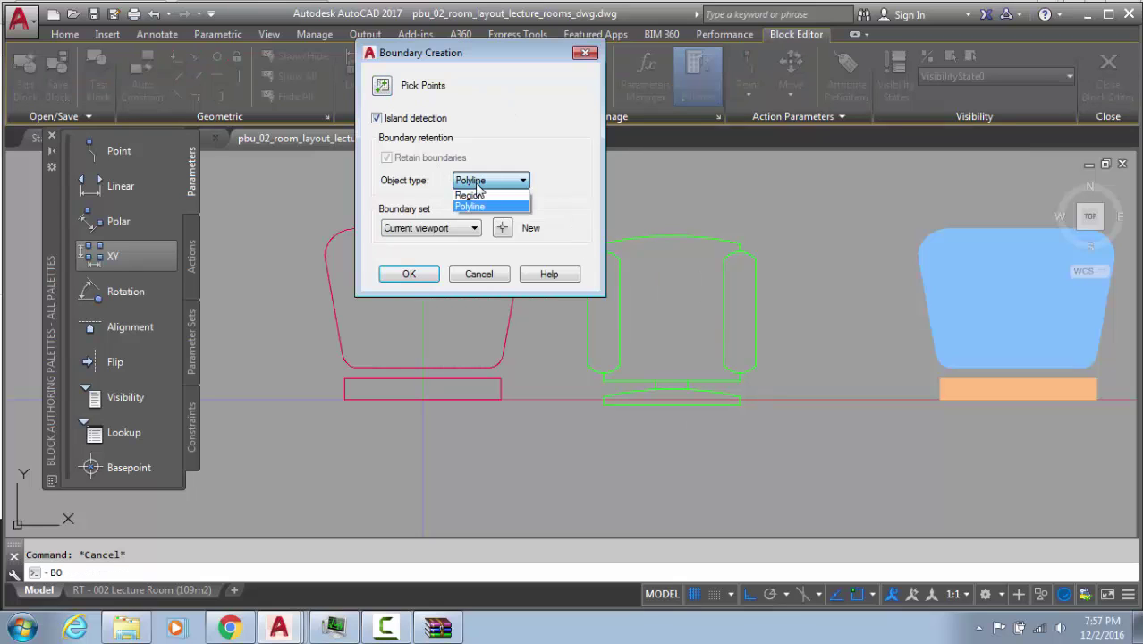
pyautogui.click(523, 204)
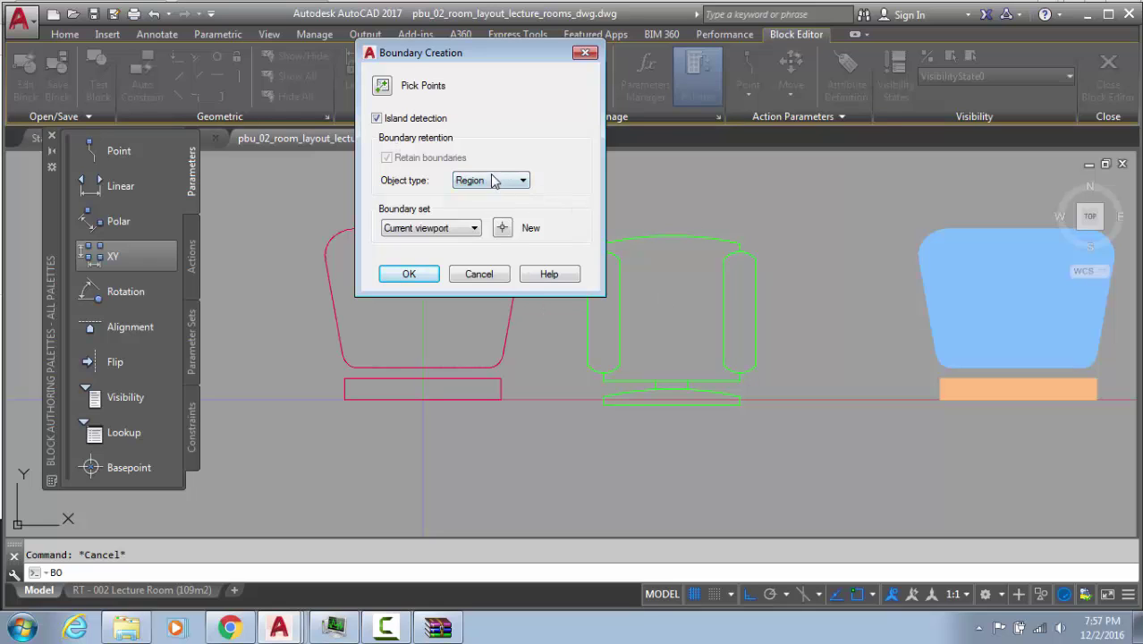
pyautogui.click(494, 182)
pyautogui.click(474, 203)
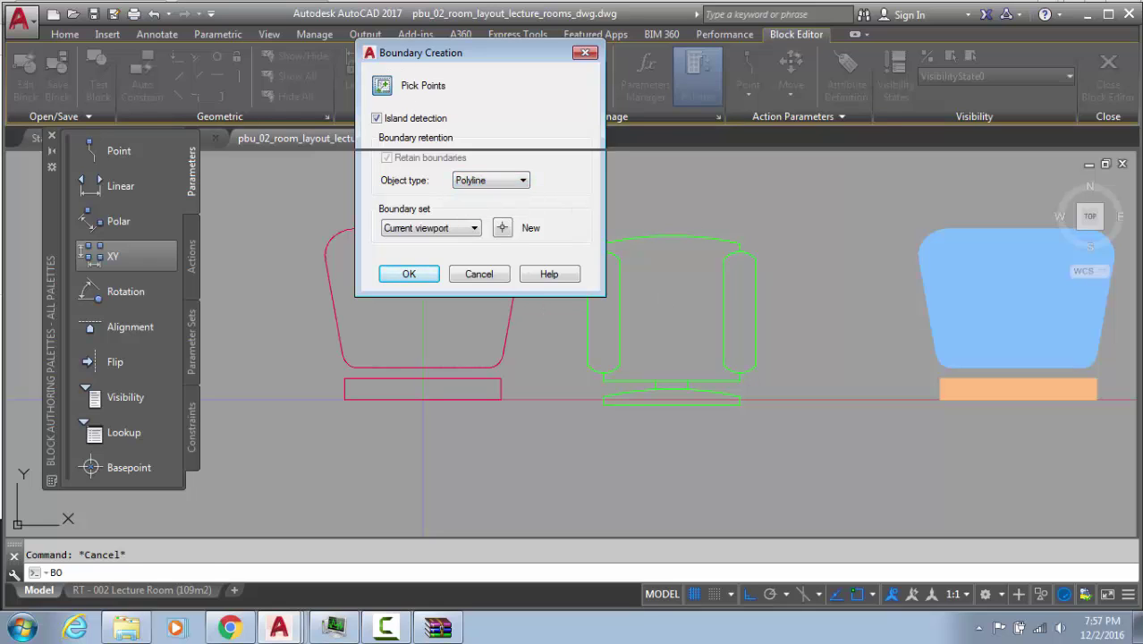
pyautogui.click(382, 85)
pyautogui.click(668, 281)
pyautogui.press('Return')
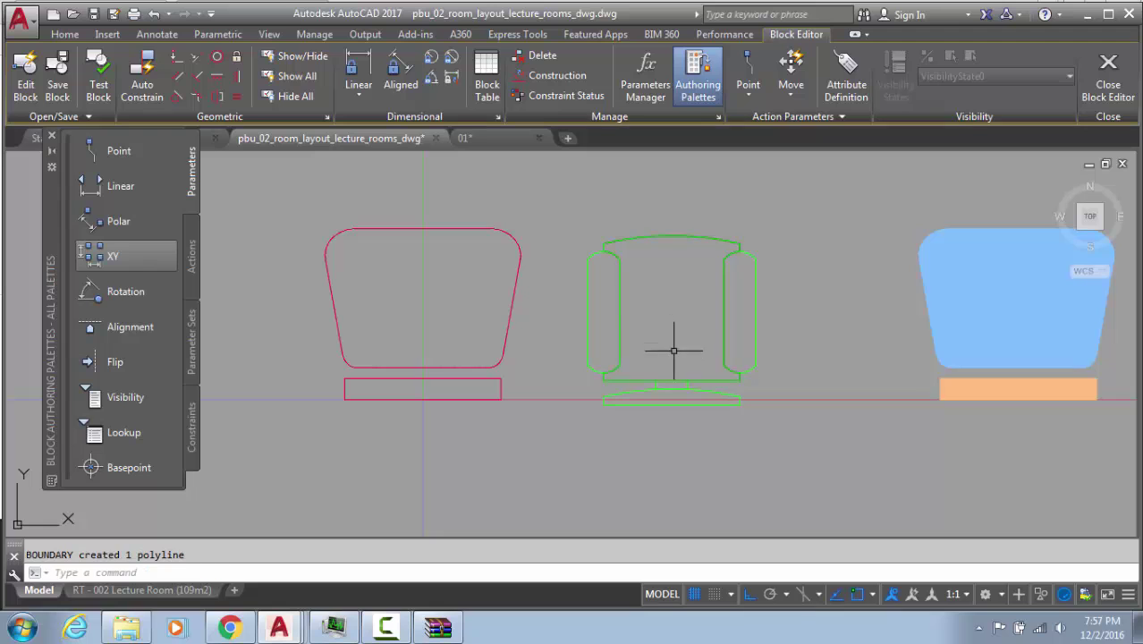
# Trace a second closed boundary inside the chair's curved front piece
pyautogui.scroll(3, 673, 395)
pyautogui.press('Return')
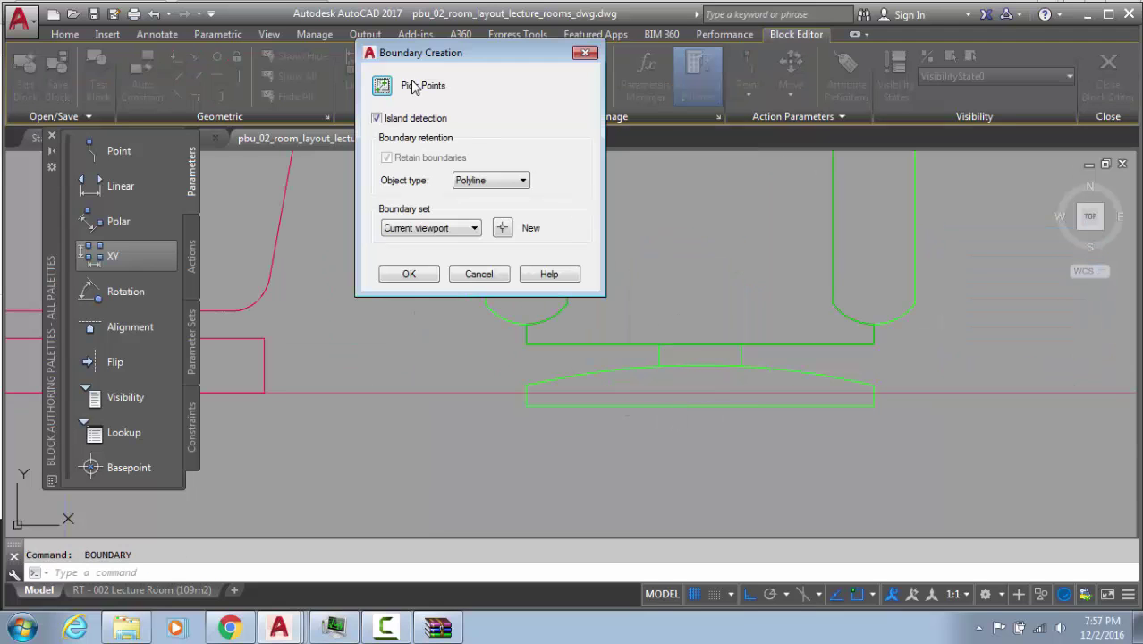
pyautogui.click(383, 86)
pyautogui.click(684, 384)
pyautogui.press('Return')
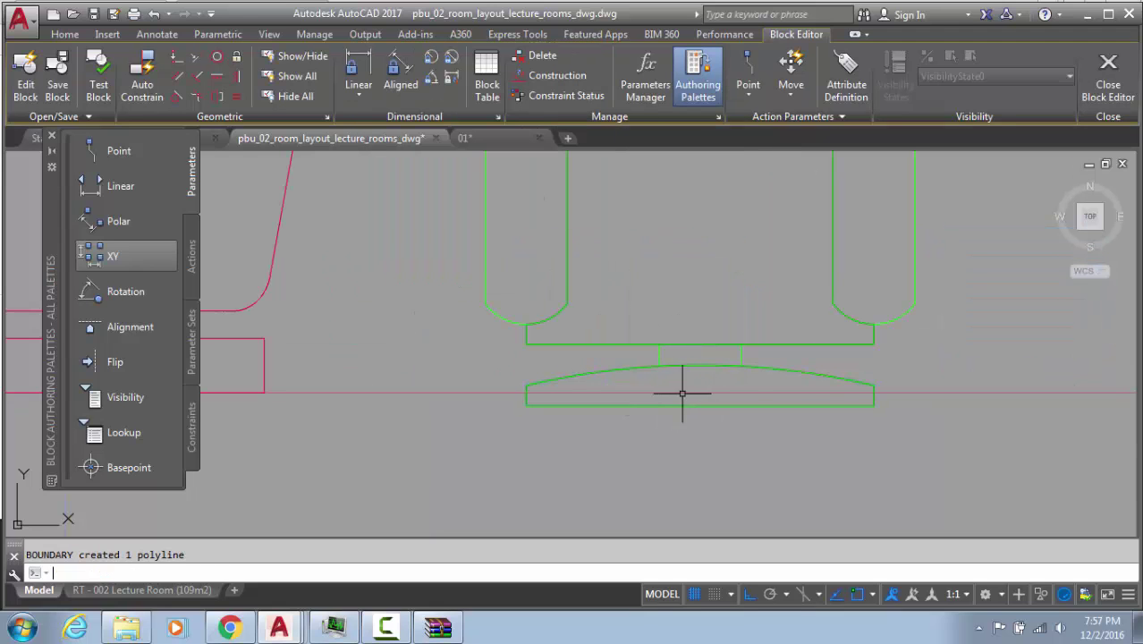
pyautogui.scroll(-2, 568, 371)
pyautogui.scroll(-2, 721, 383)
# Move the light blue hatch onto the green chair's inner seat outline
pyautogui.click(719, 385)
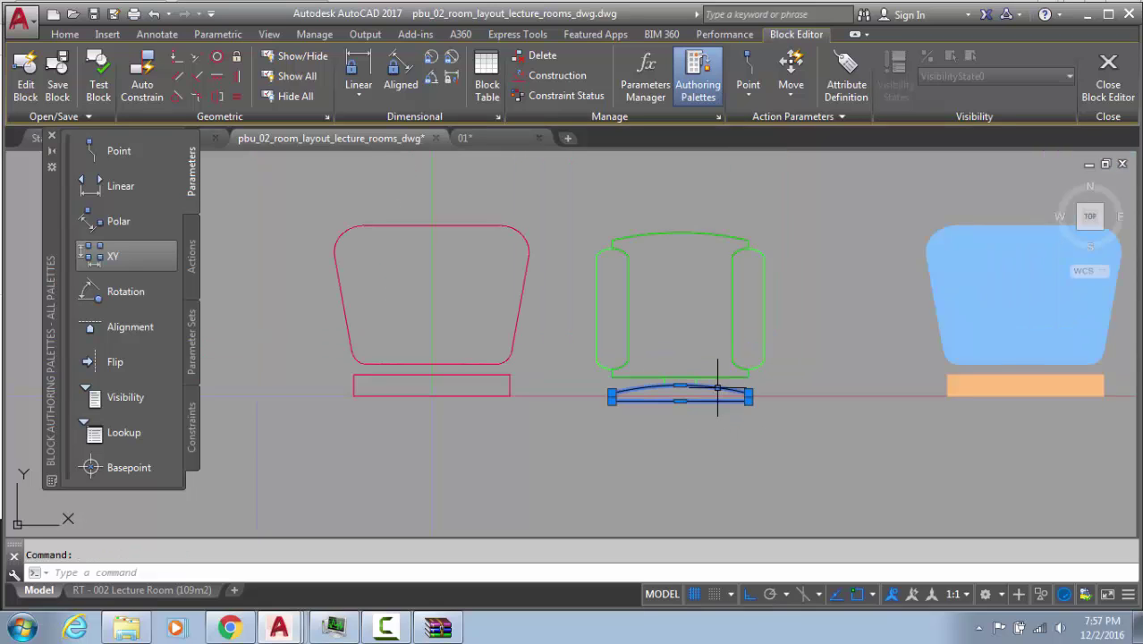
pyautogui.click(689, 232)
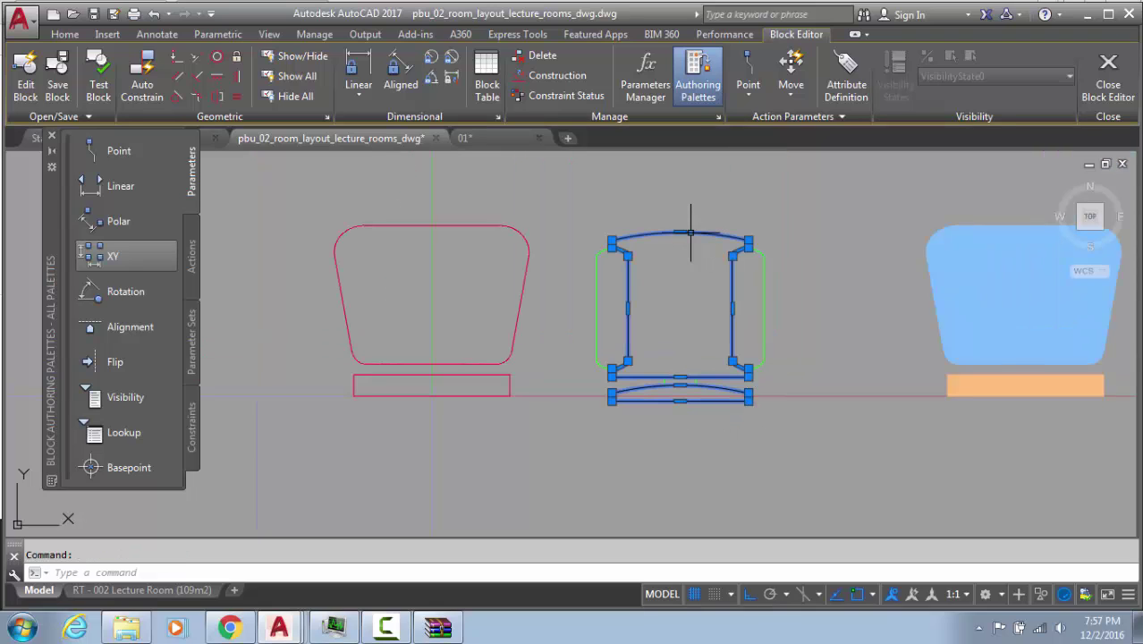
pyautogui.press('Escape')
pyautogui.click(1000, 287)
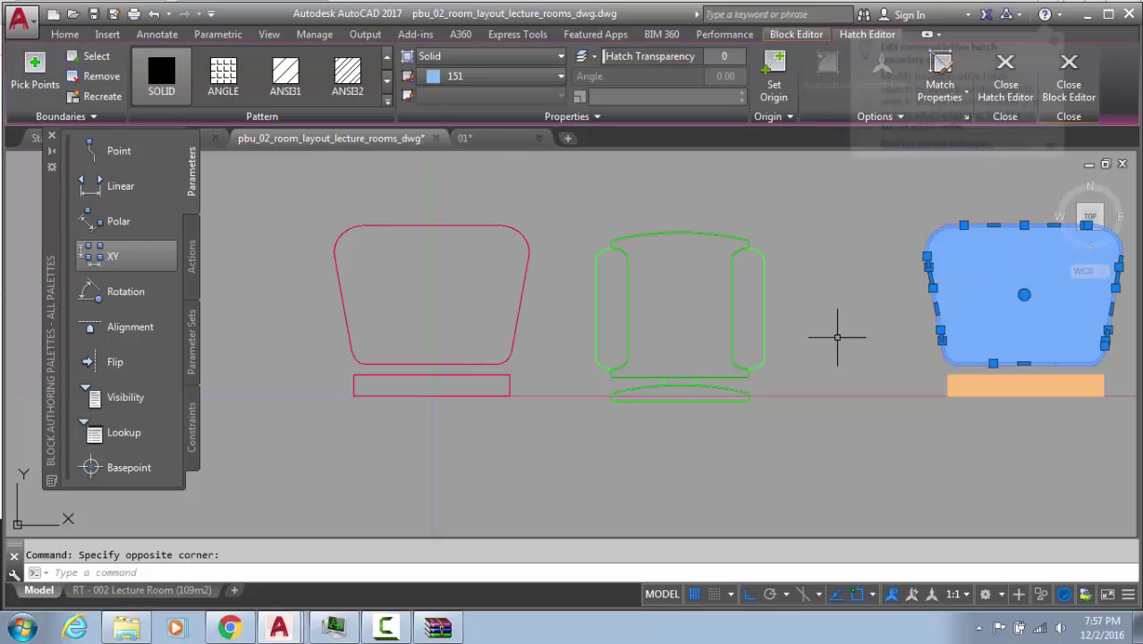
pyautogui.write('he')
pyautogui.press('Return')
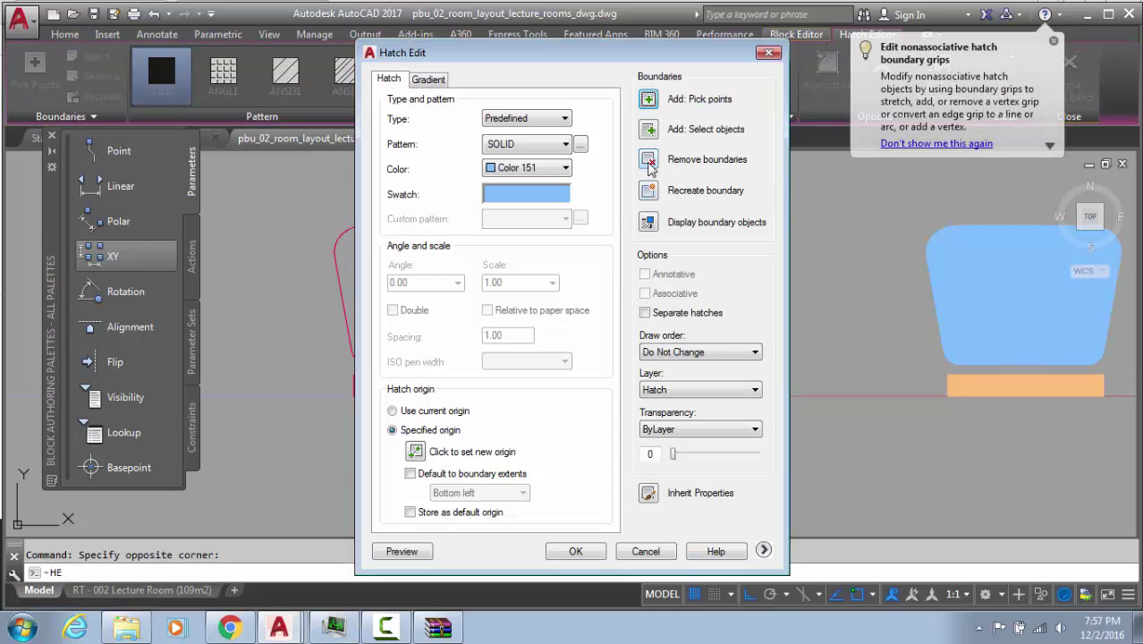
pyautogui.click(649, 159)
pyautogui.click(965, 224)
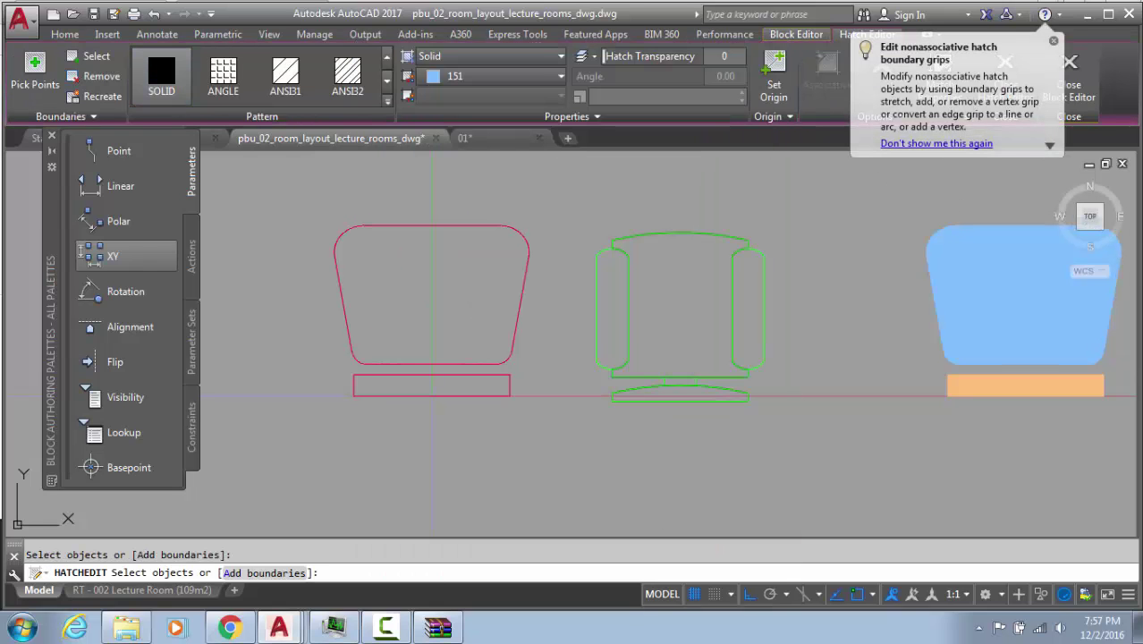
pyautogui.press('Return')
pyautogui.click(648, 99)
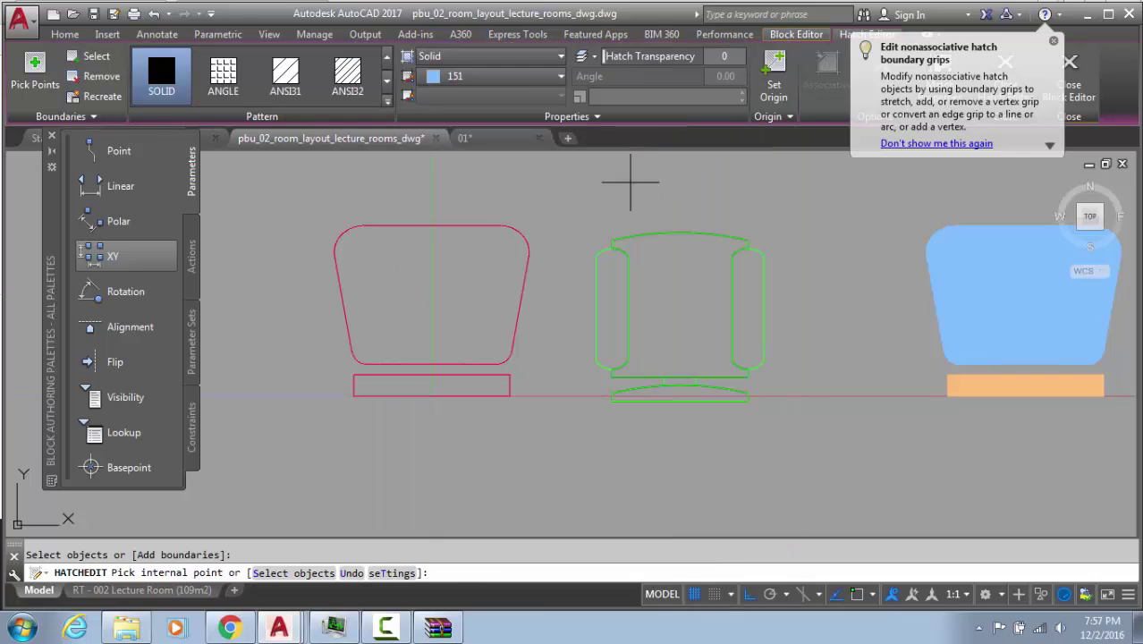
pyautogui.press('Return')
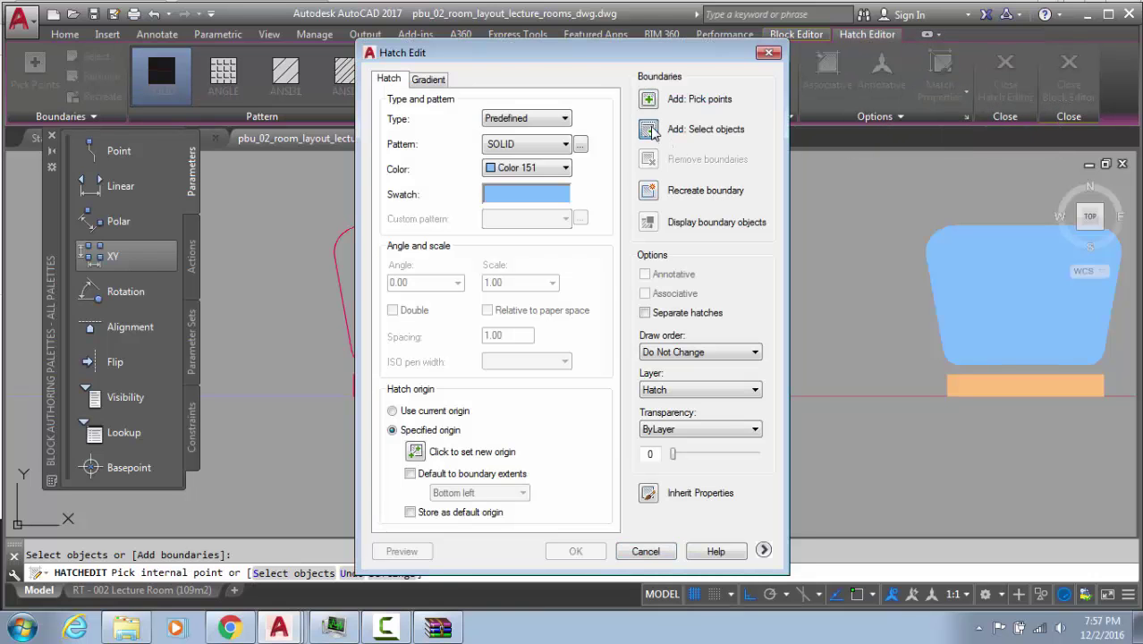
pyautogui.click(649, 130)
pyautogui.click(661, 229)
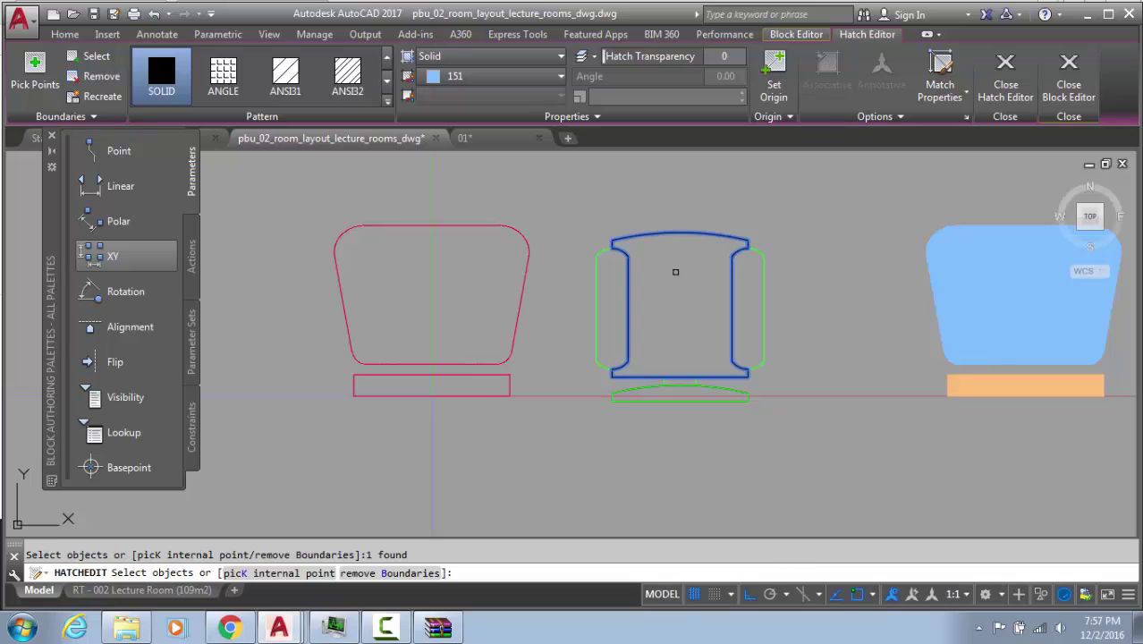
pyautogui.press('Return')
pyautogui.press('Return')
# Move the orange hatch into the green chair's curved front piece
pyautogui.doubleClick(1015, 383)
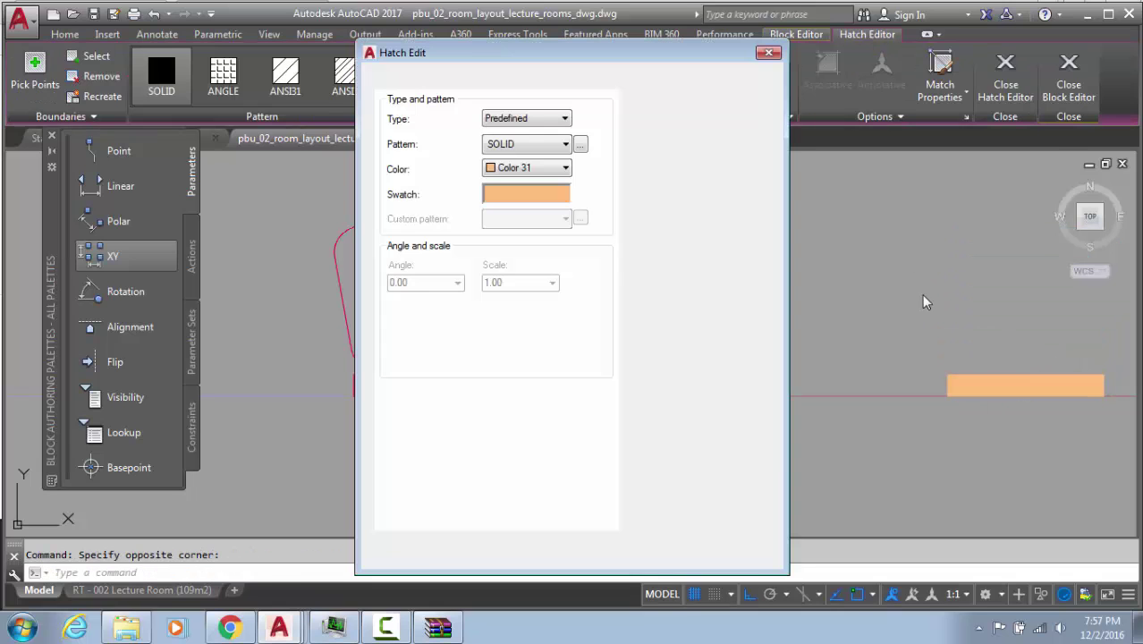
pyautogui.click(649, 159)
pyautogui.press('Return')
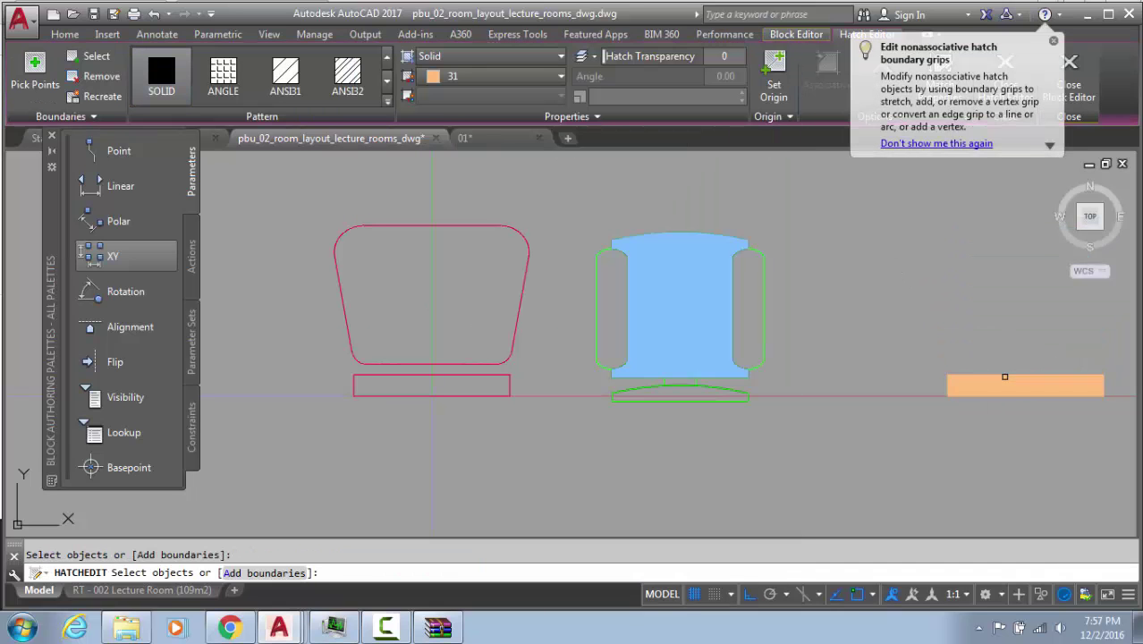
pyautogui.click(693, 129)
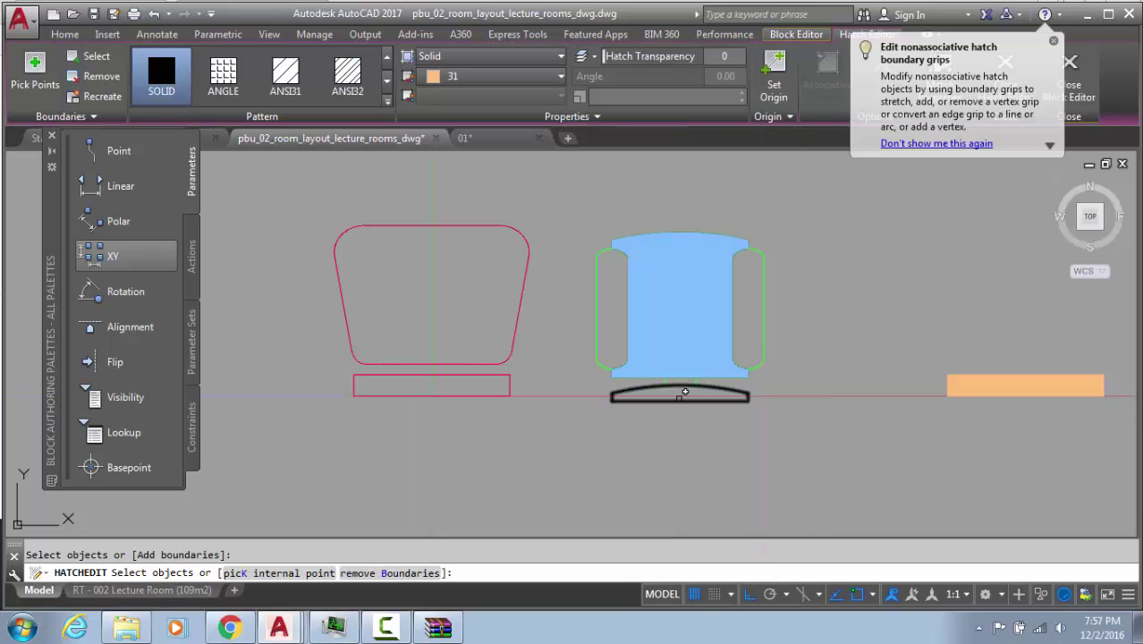
pyautogui.click(681, 386)
pyautogui.press('Return')
pyautogui.press('Return')
pyautogui.press('Escape')
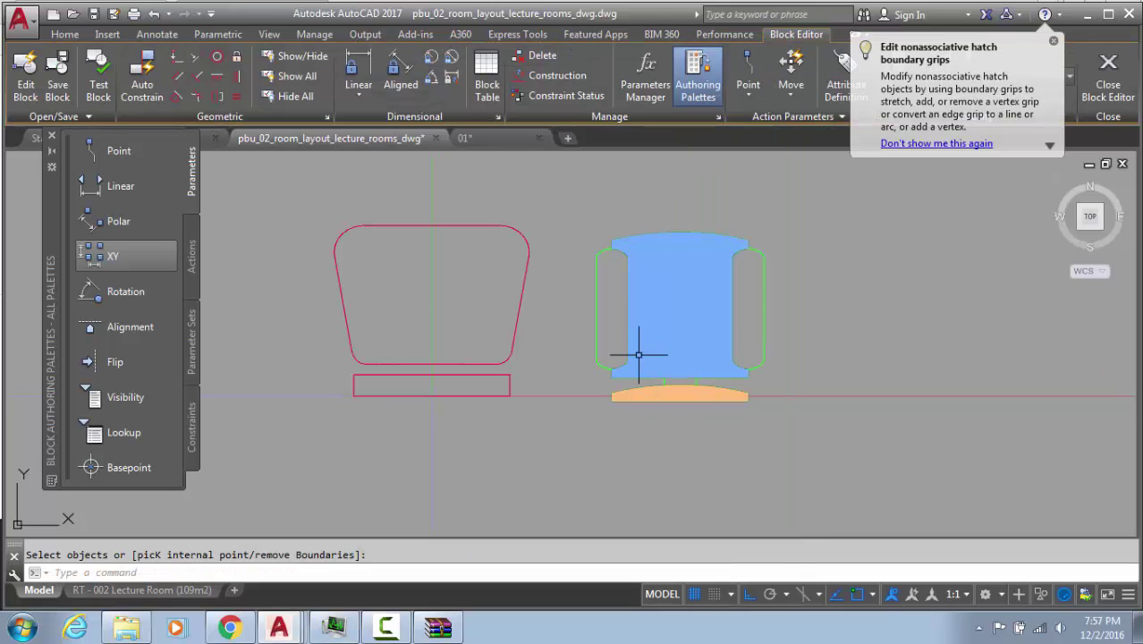
pyautogui.scroll(3, 841, 340)
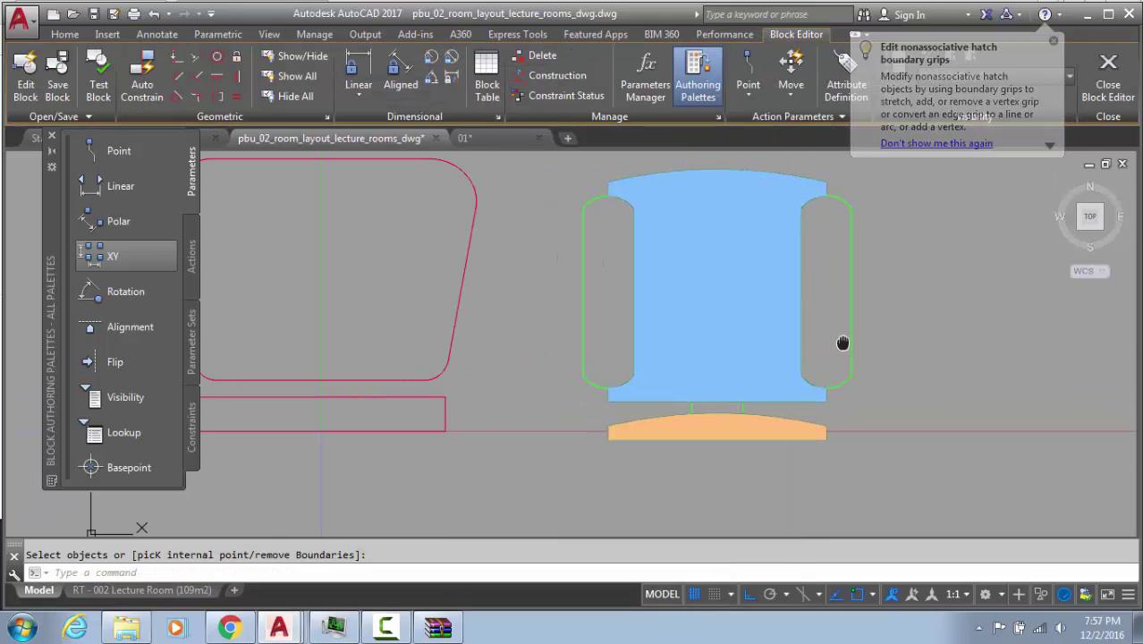
# Fill the right armrest by adding it as a boundary to the seat hatch
pyautogui.click(732, 285)
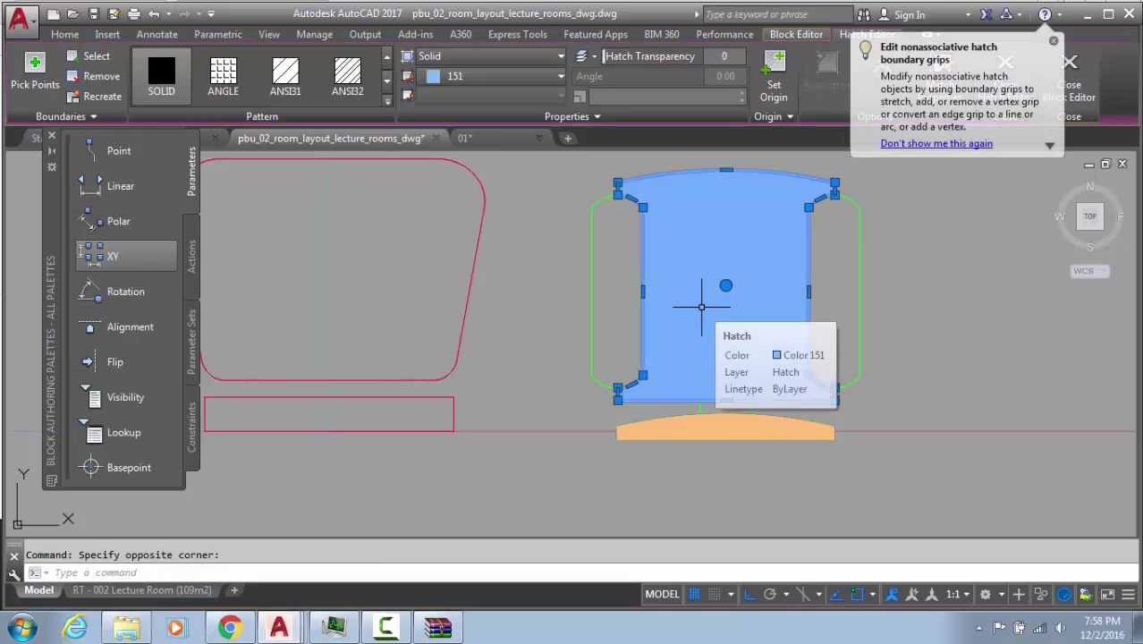
pyautogui.write('he')
pyautogui.press('Return')
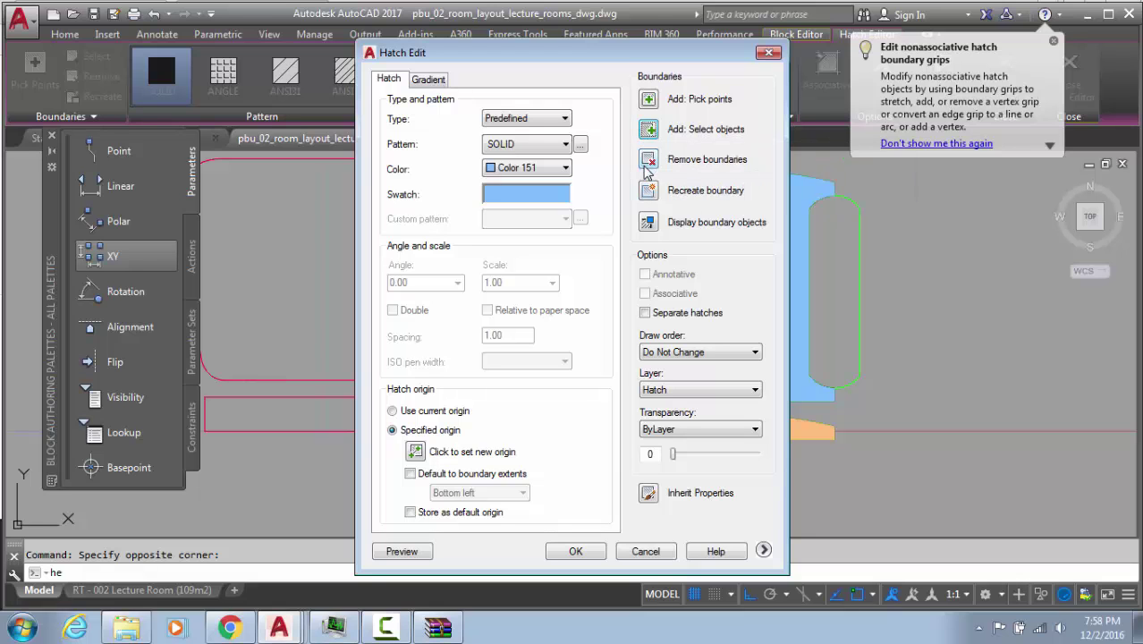
pyautogui.press('Escape')
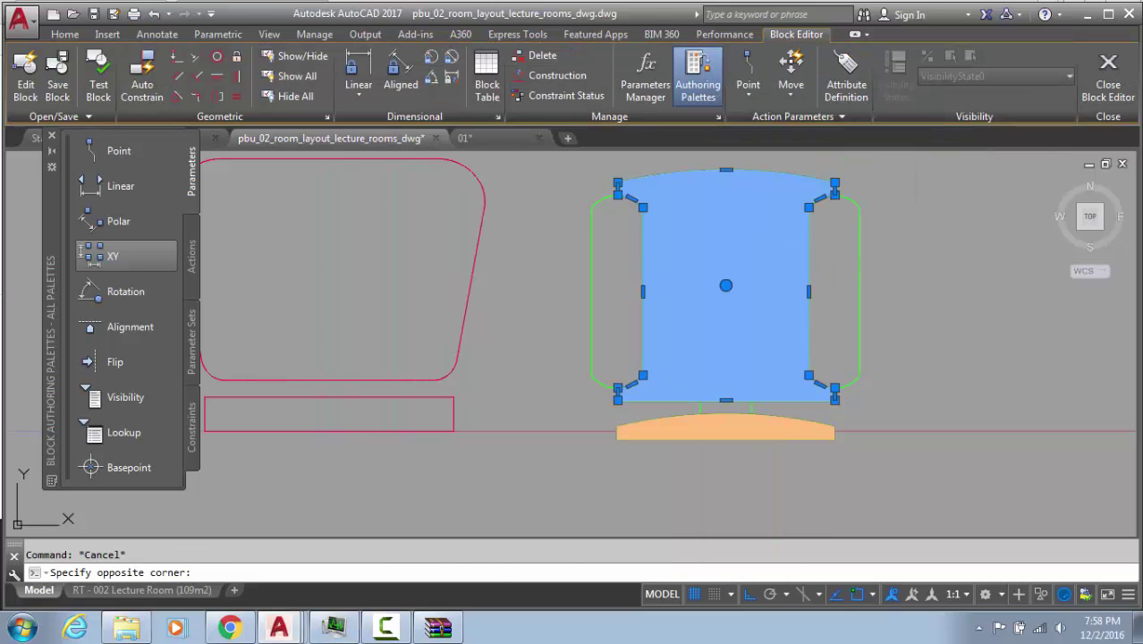
pyautogui.doubleClick(653, 189)
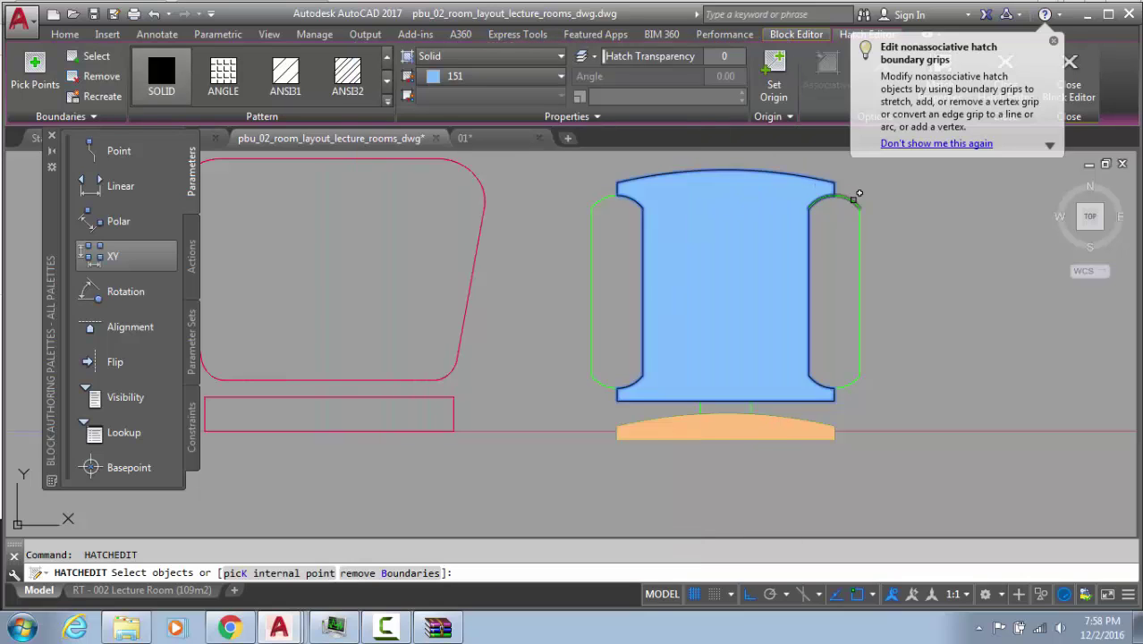
pyautogui.click(854, 198)
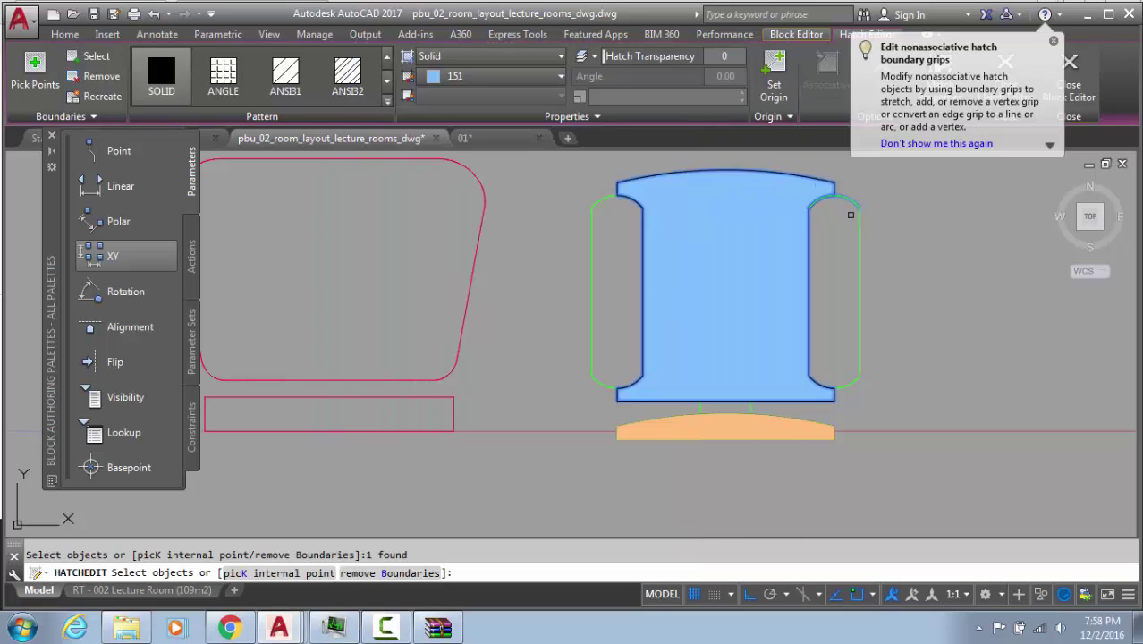
pyautogui.press('Return')
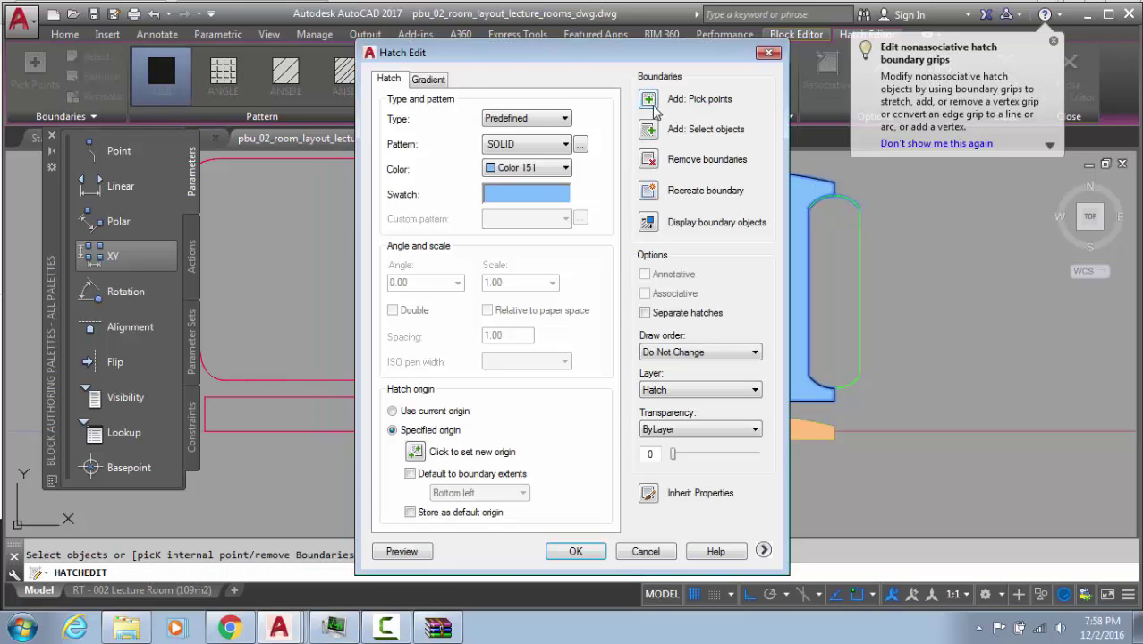
pyautogui.click(649, 99)
pyautogui.click(834, 347)
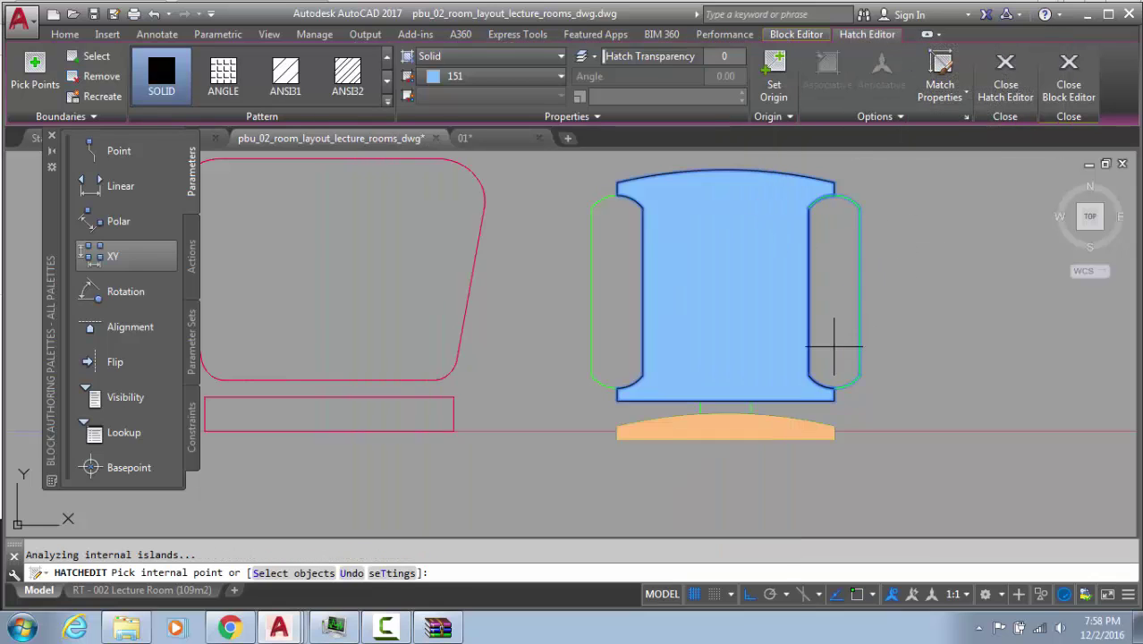
pyautogui.press('Return')
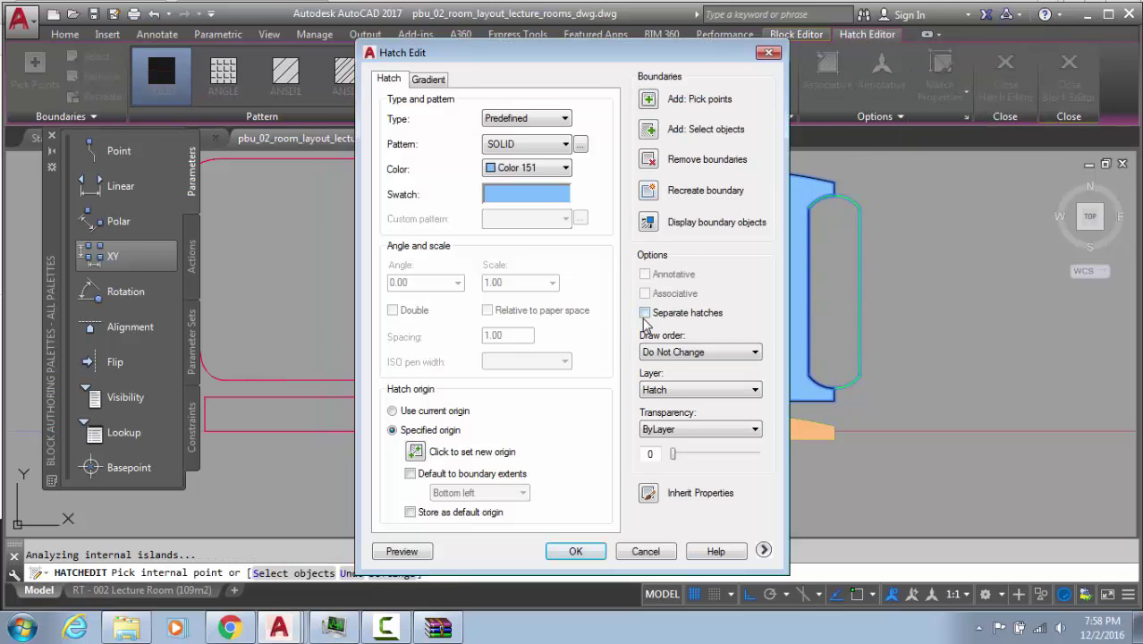
pyautogui.click(574, 551)
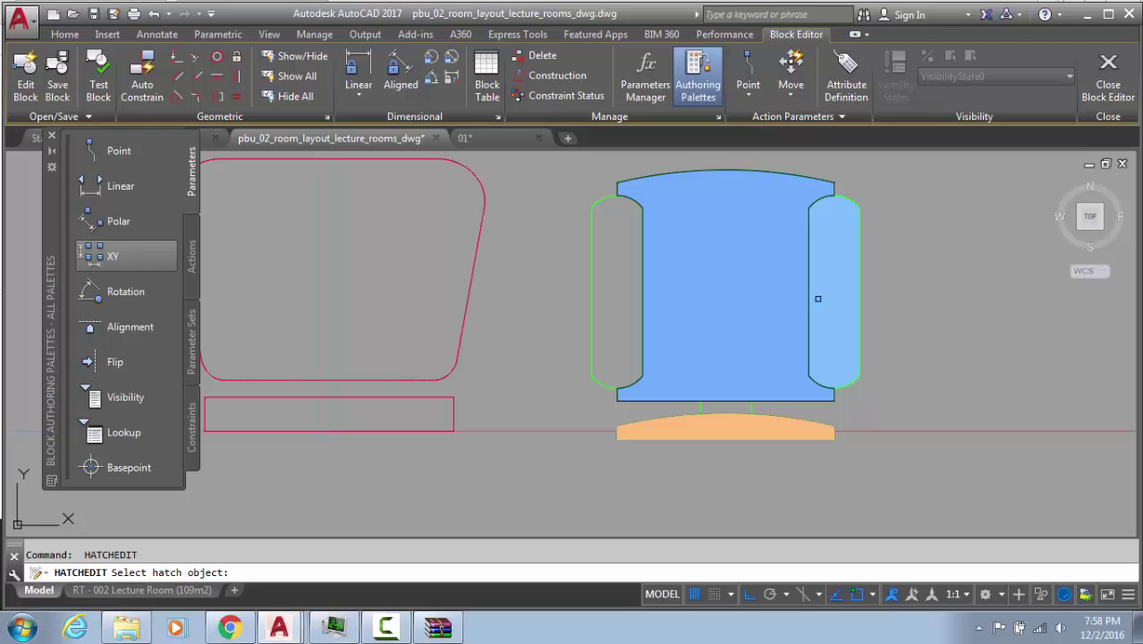
pyautogui.press('Escape')
# Add the left armrest to the armrest hatch
pyautogui.click(827, 294)
pyautogui.press('Return')
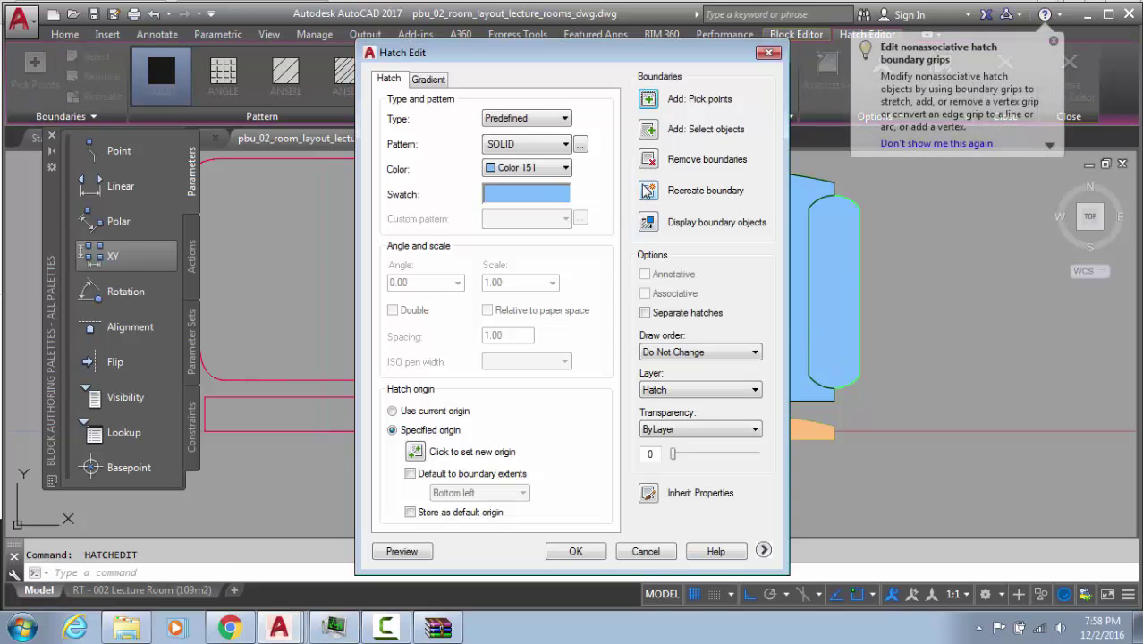
pyautogui.click(647, 100)
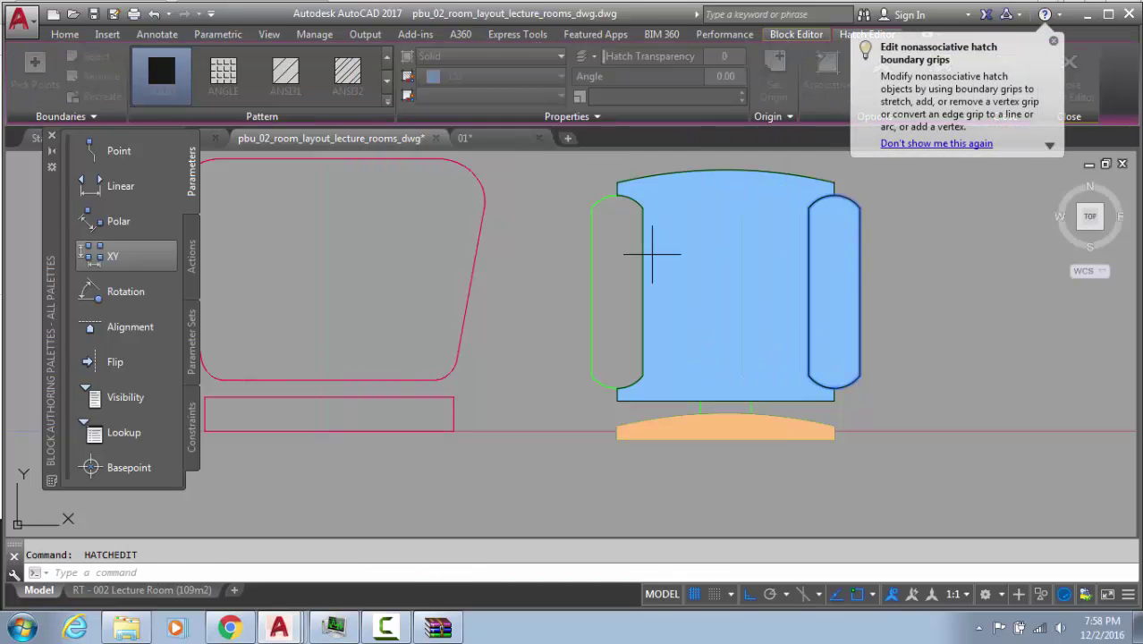
pyautogui.click(601, 263)
pyautogui.press('Return')
# Set the armrest hatch colour to dark blue 41,49,137
pyautogui.click(625, 262)
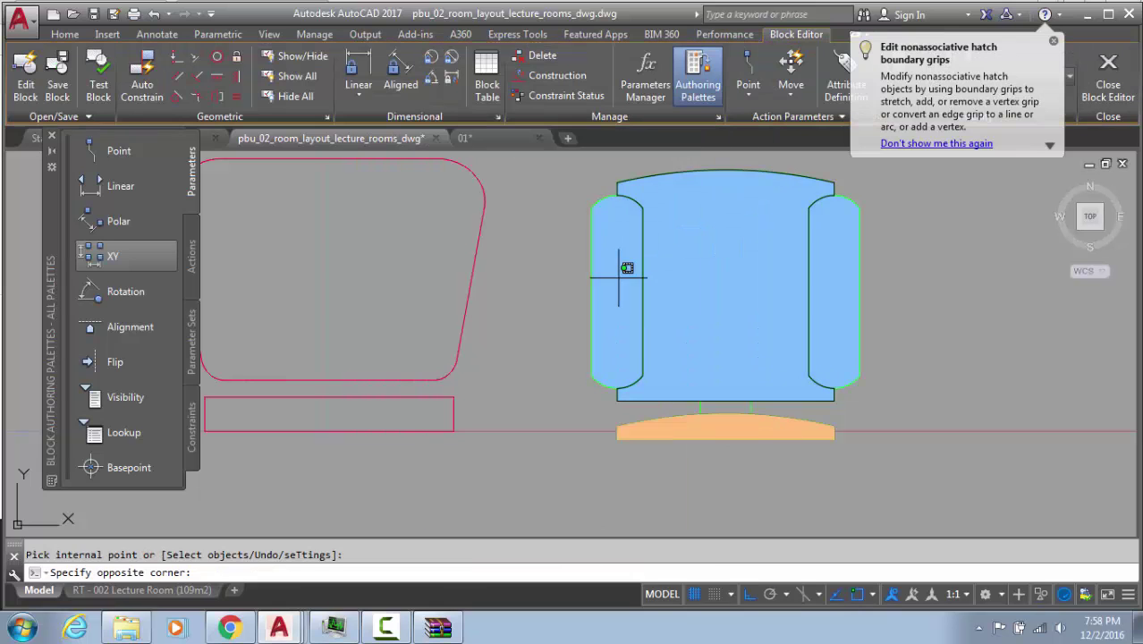
pyautogui.click(485, 79)
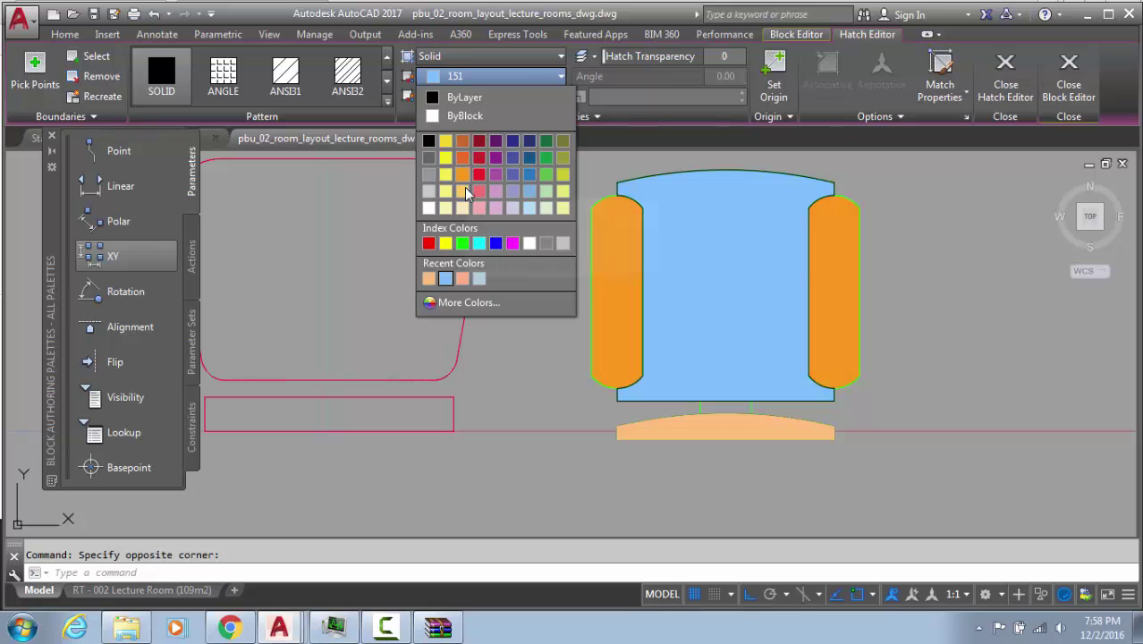
pyautogui.click(512, 157)
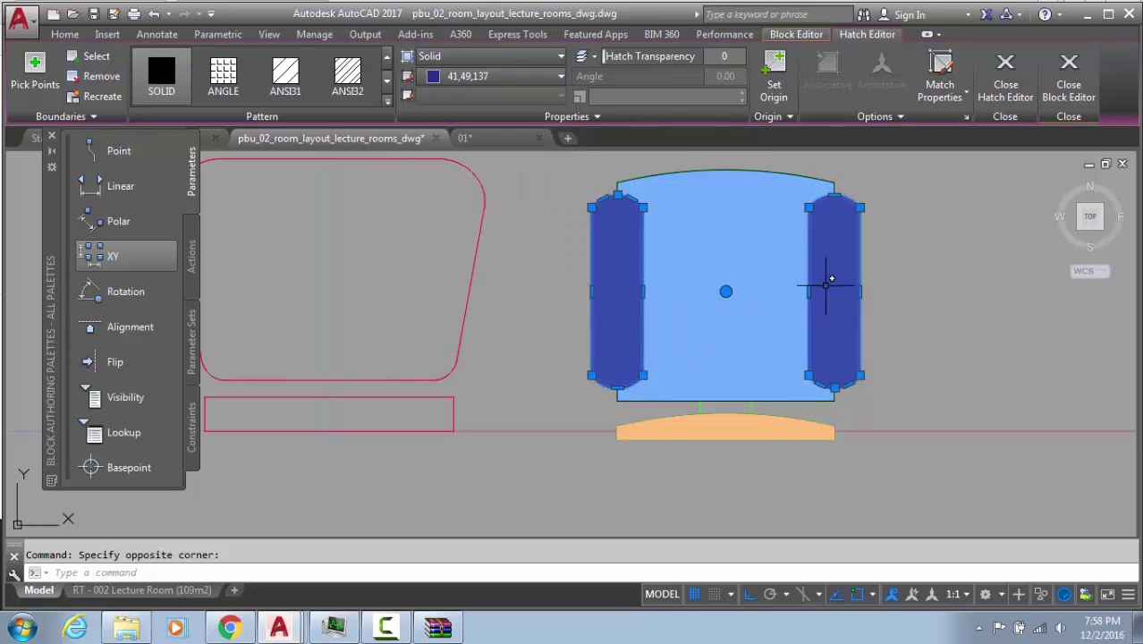
pyautogui.press('Escape')
pyautogui.scroll(-2, 905, 278)
# Erase the old red chair outline and its rectangle
pyautogui.click(905, 278)
pyautogui.click(857, 285)
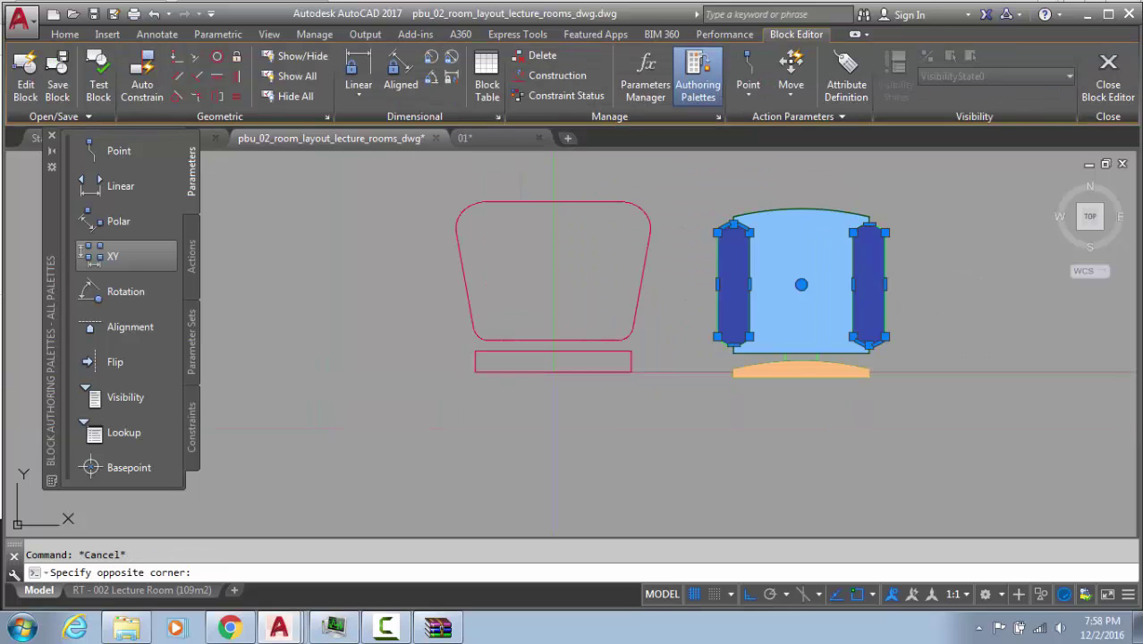
pyautogui.press('Escape')
pyautogui.write('t')
pyautogui.press('Escape')
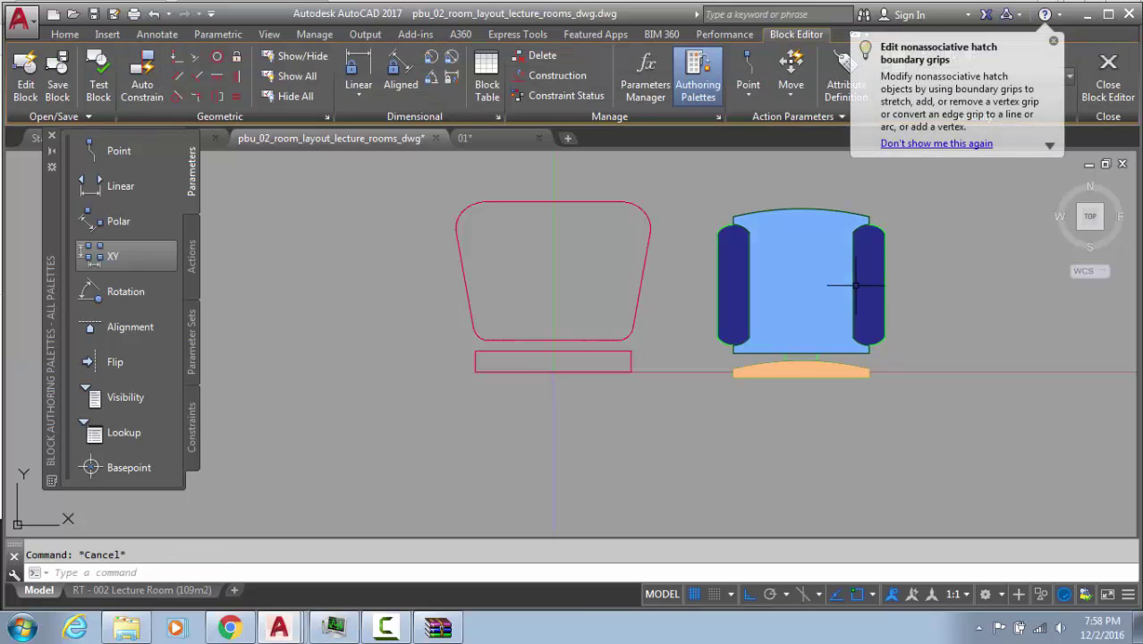
pyautogui.write('re')
pyautogui.press('Return')
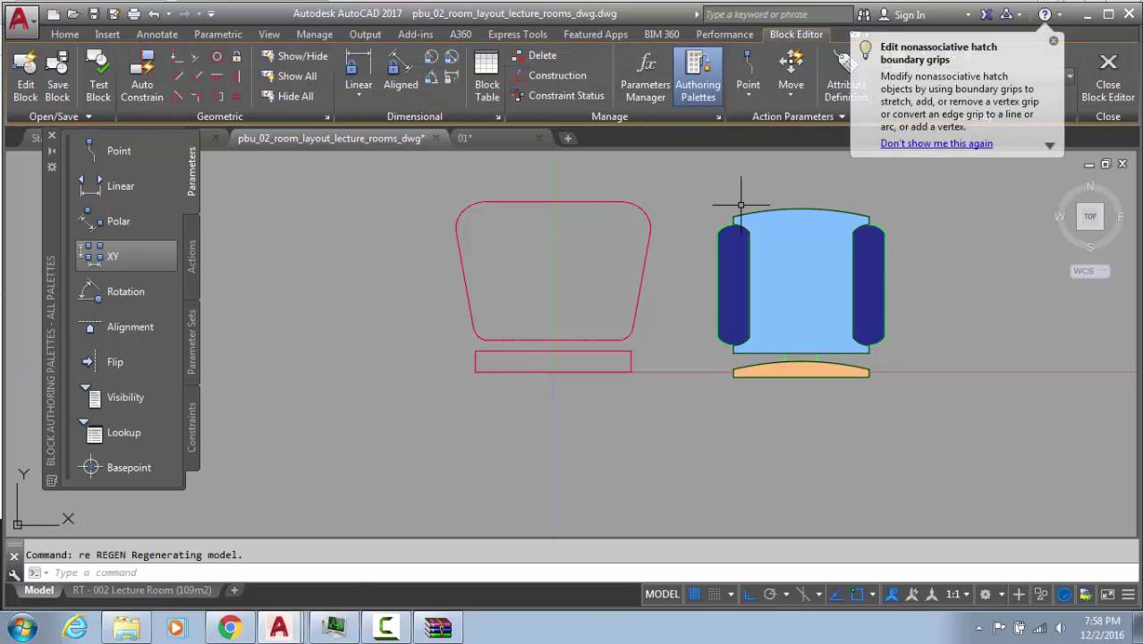
pyautogui.click(715, 184)
pyautogui.press('Escape')
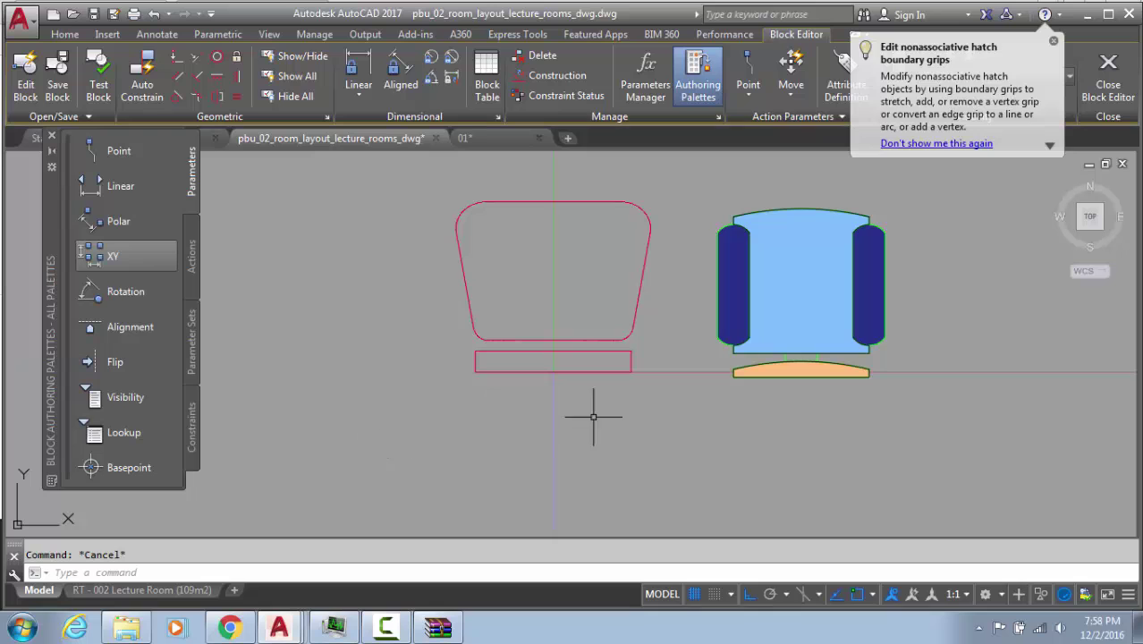
pyautogui.click(676, 198)
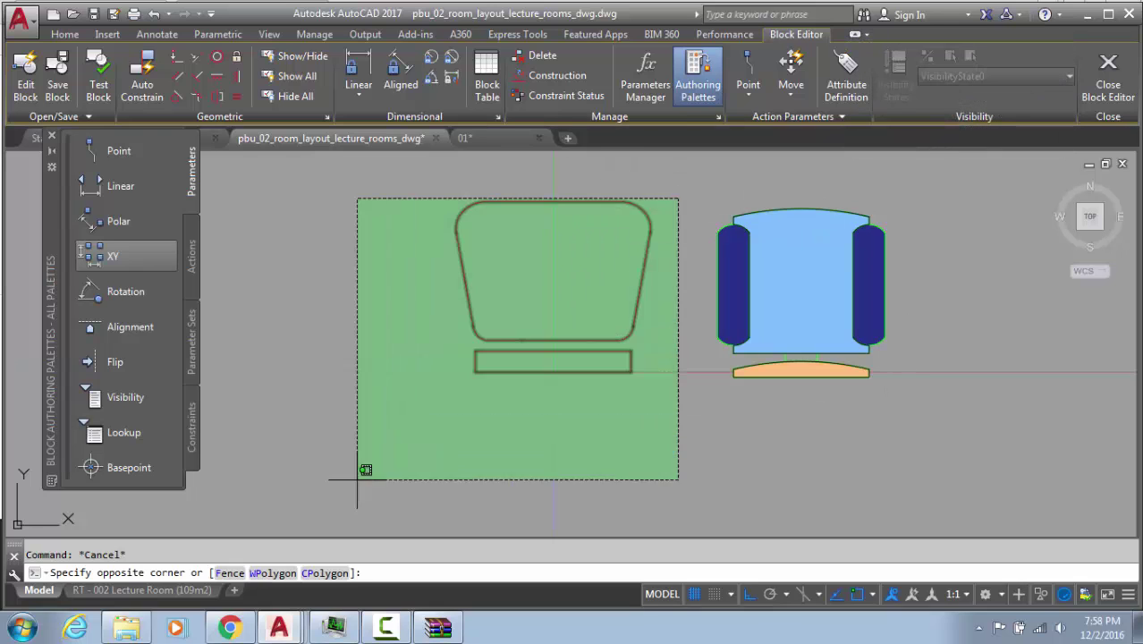
pyautogui.click(378, 440)
pyautogui.press('Delete')
# Move the blue chair from its front edge to 0,0 and zoom to extents
pyautogui.click(684, 183)
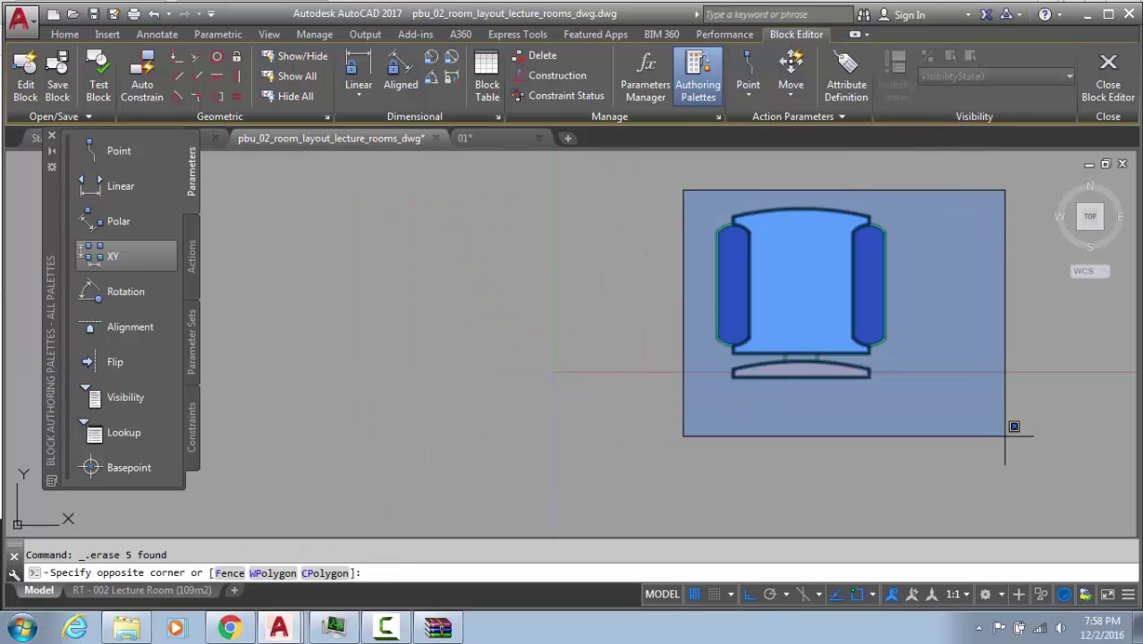
pyautogui.click(1007, 433)
pyautogui.write('m')
pyautogui.press('Return')
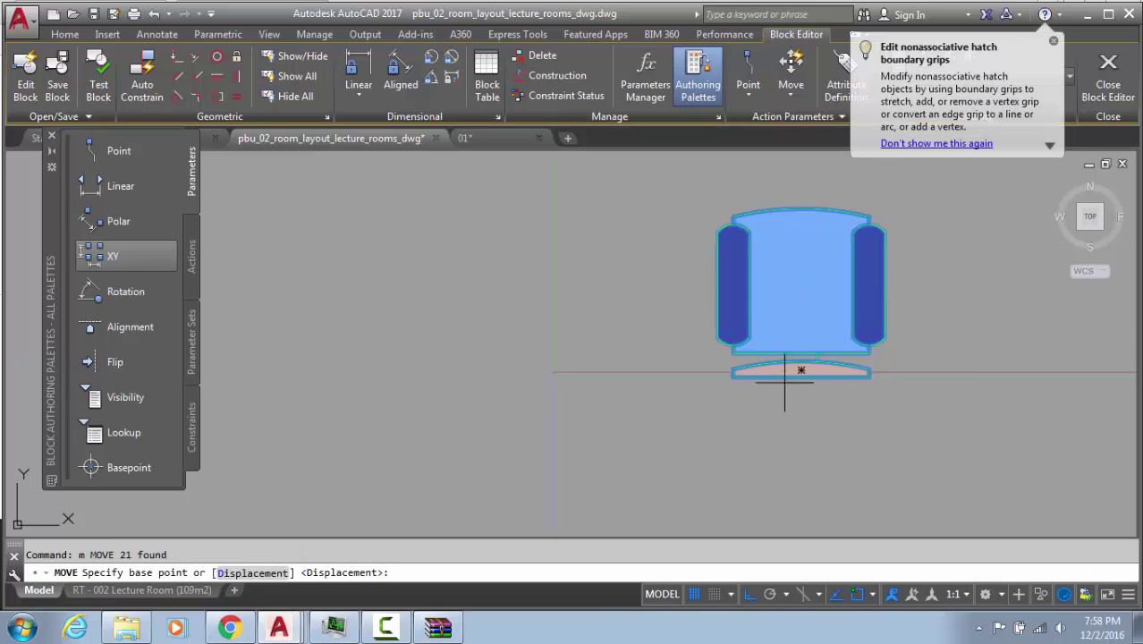
pyautogui.scroll(4, 808, 380)
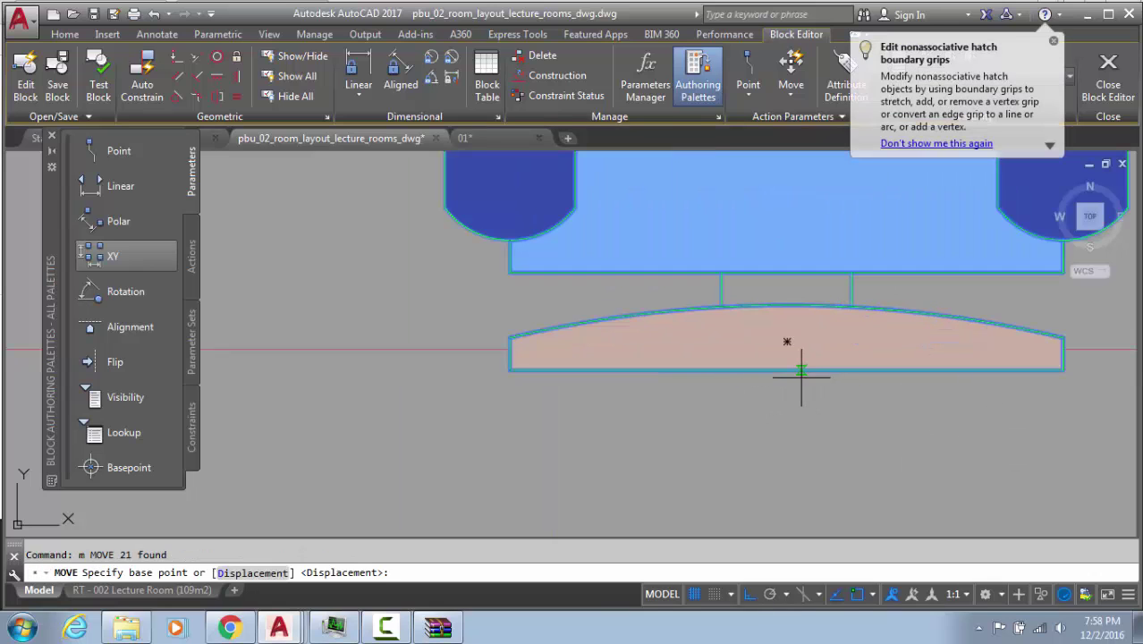
pyautogui.click(787, 370)
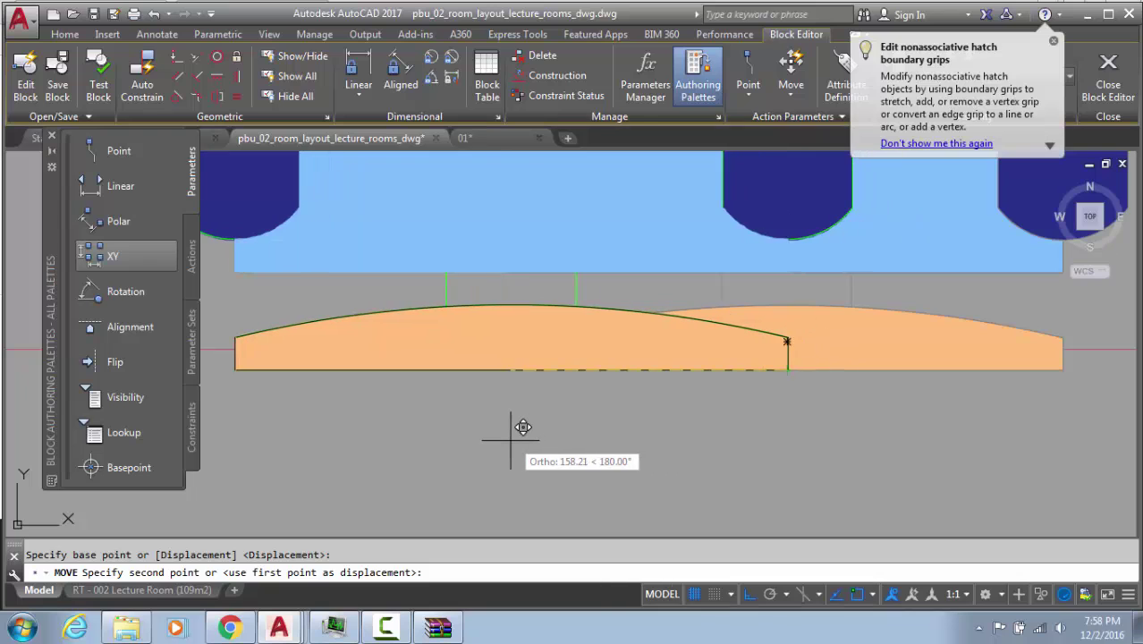
pyautogui.write('0,0')
pyautogui.press('Return')
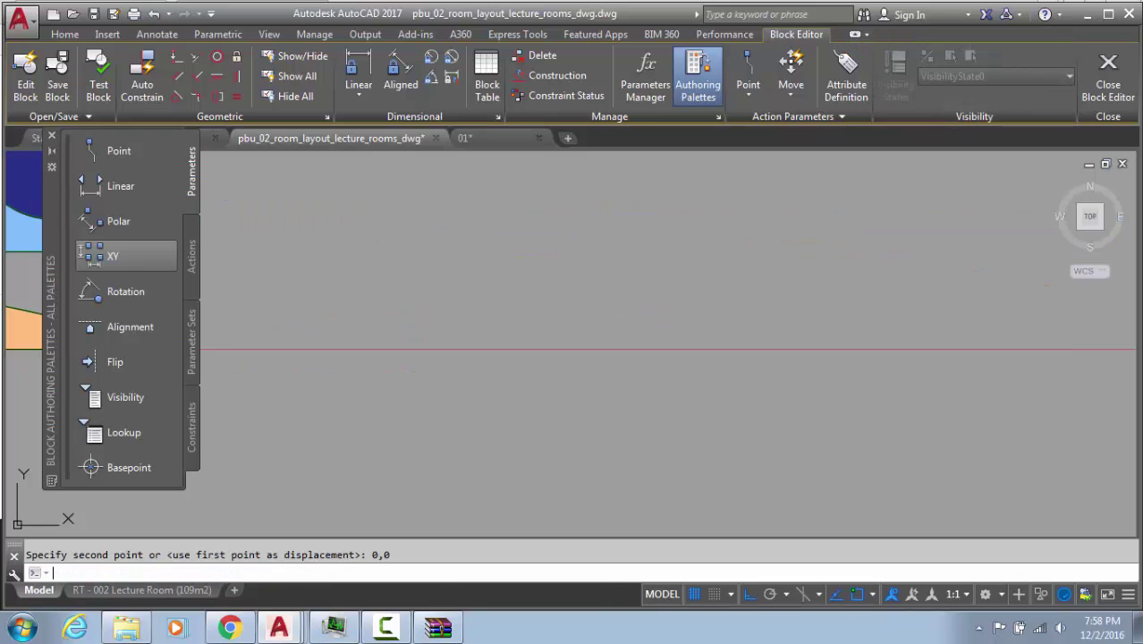
pyautogui.middleClick(895, 380)
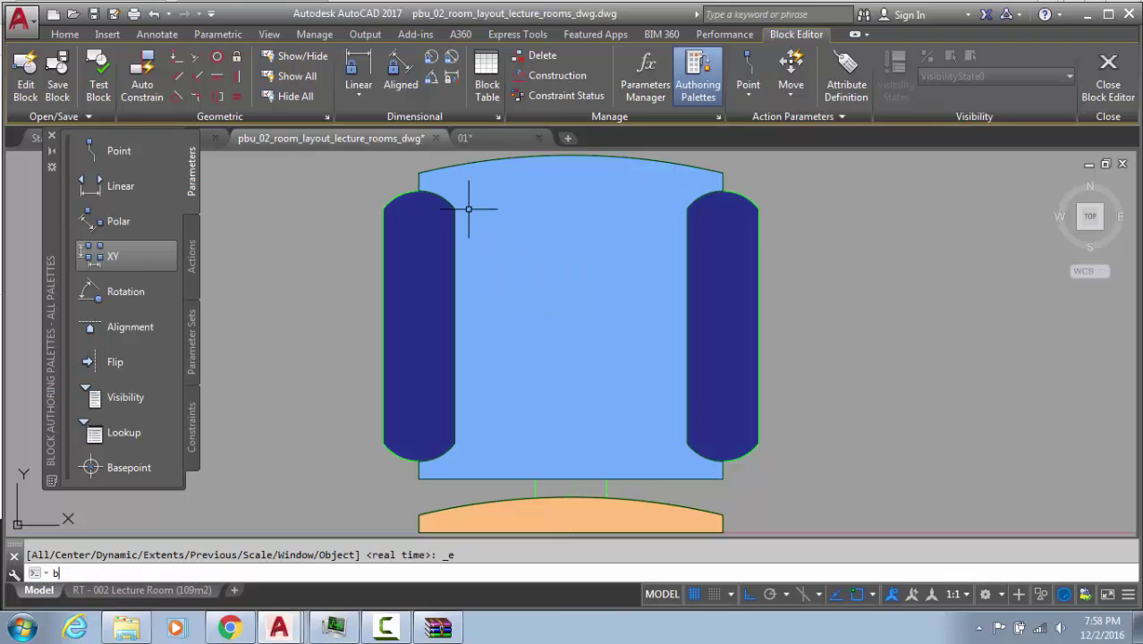
# Close the block editor with BC, save the chair block changes, and zoom to check the seat rows
pyautogui.write('bc')
pyautogui.press('Return')
pyautogui.click(540, 317)
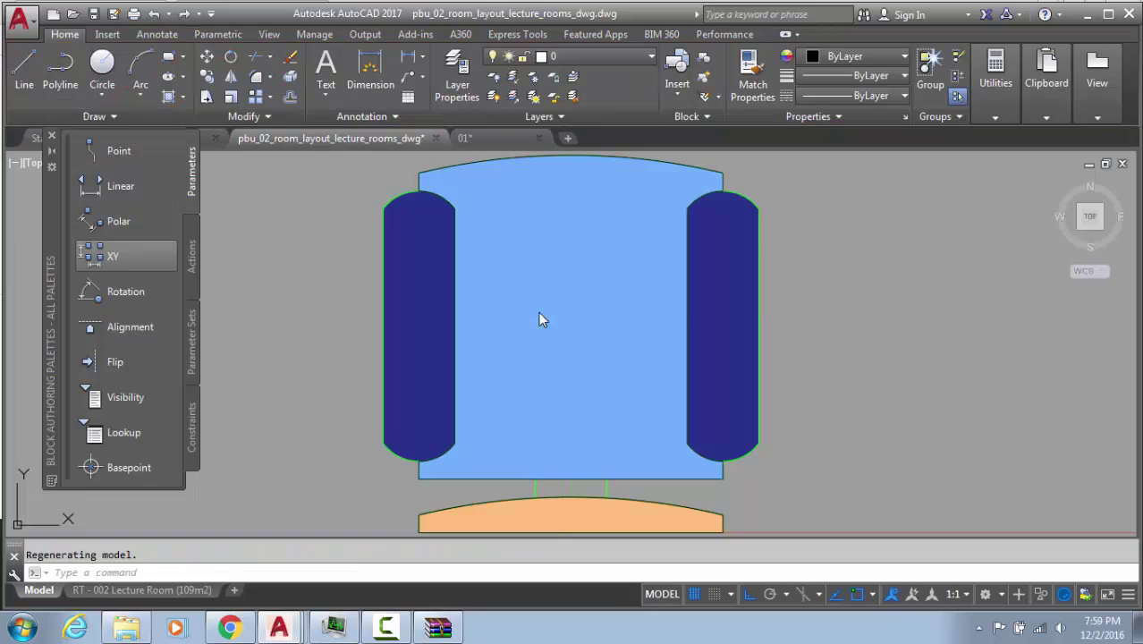
pyautogui.write('b')
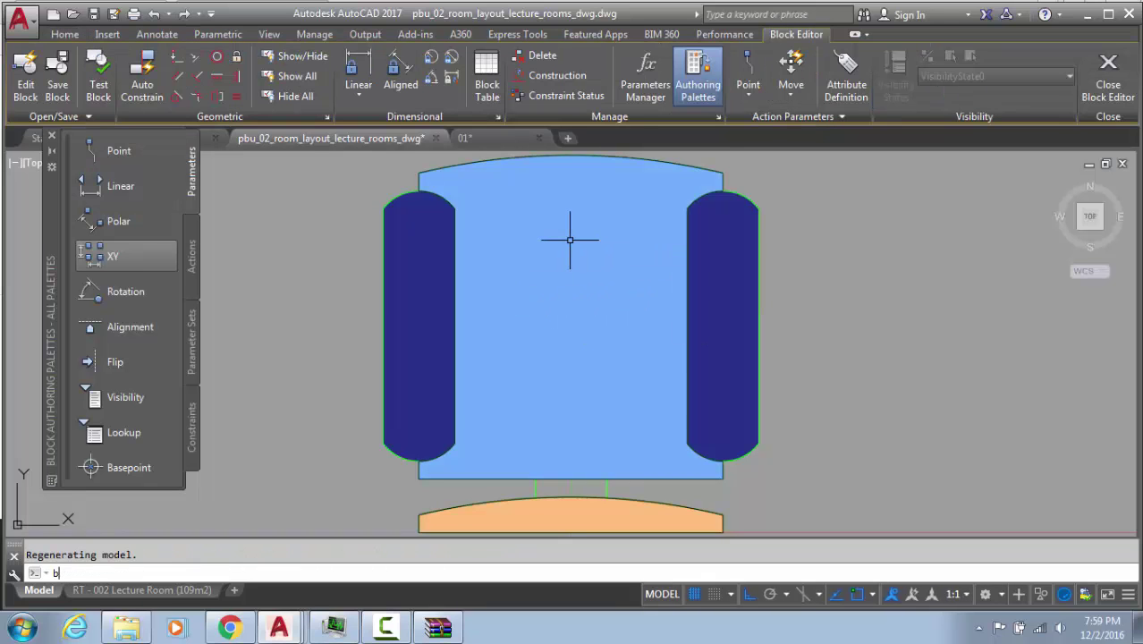
pyautogui.write('c')
pyautogui.press('Return')
pyautogui.click(559, 287)
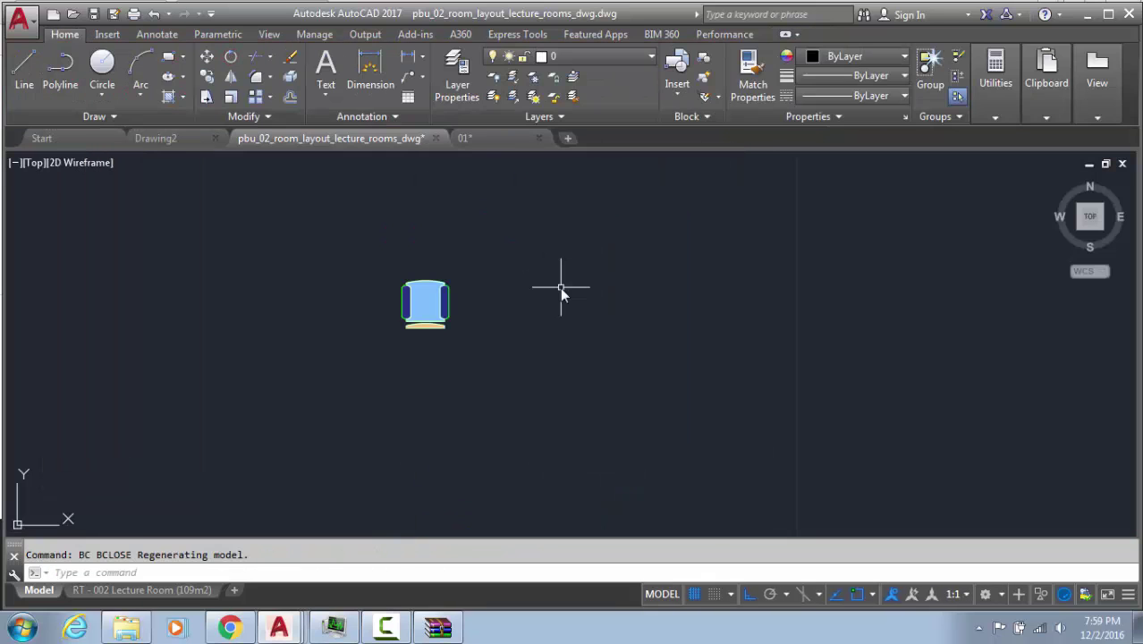
pyautogui.scroll(5, 638, 395)
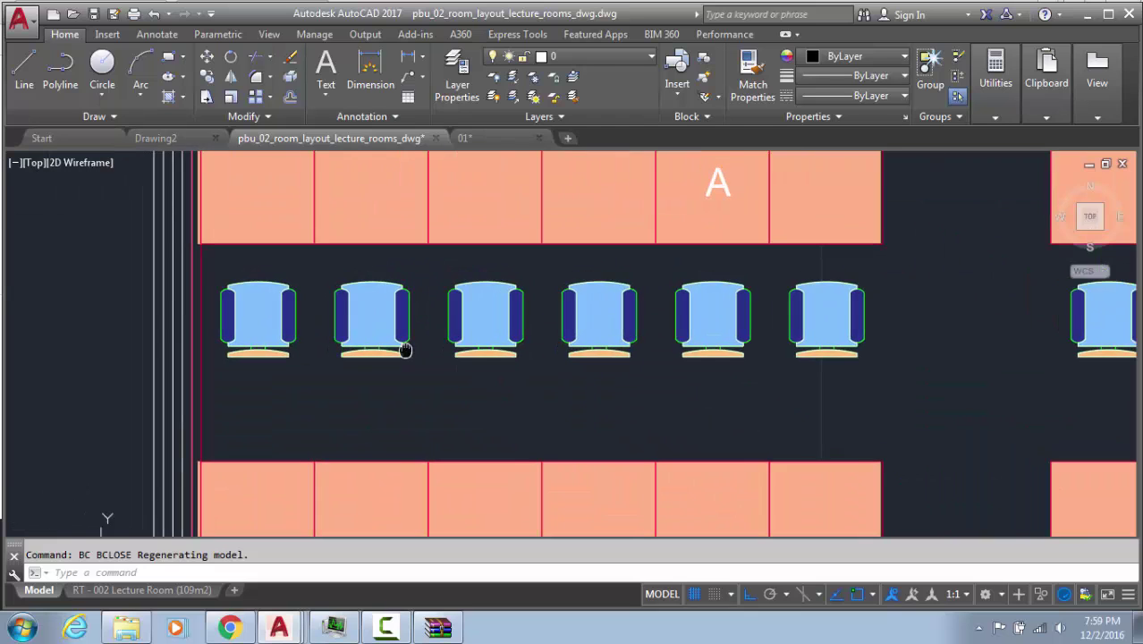
pyautogui.scroll(-5, 638, 395)
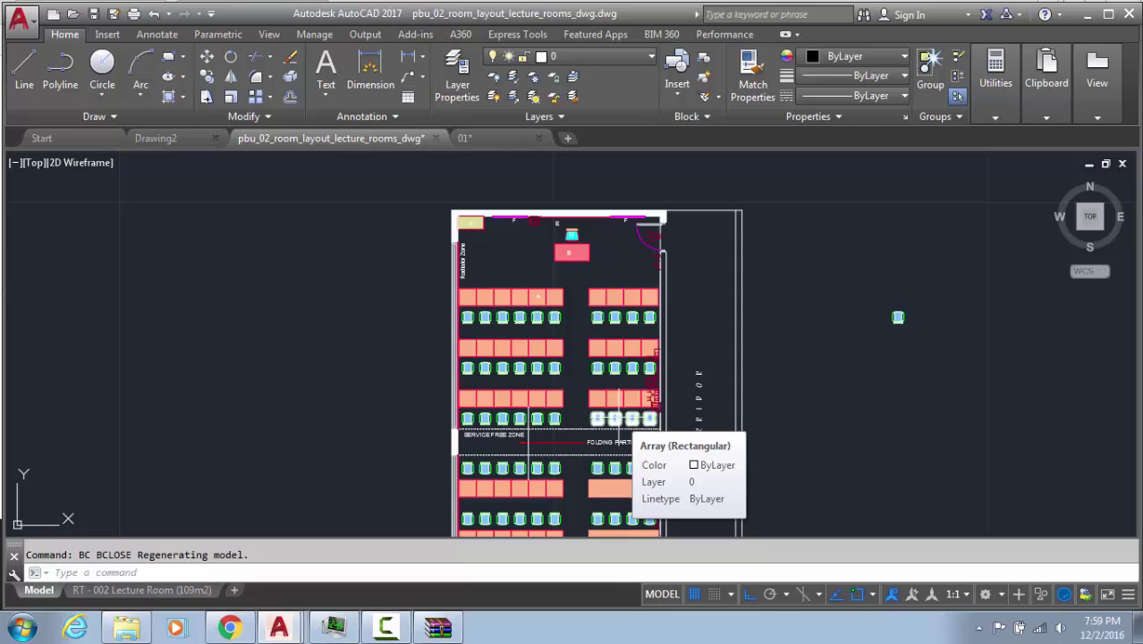
# Draw a long thin rectangle in the open space to the right of the plan
pyautogui.press('Escape')
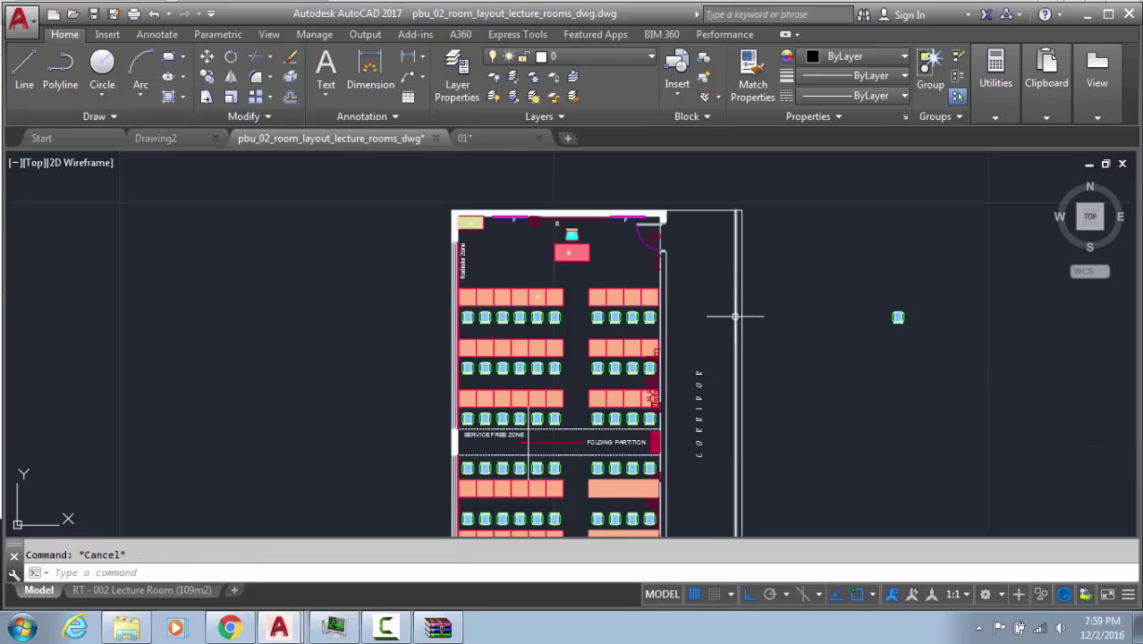
pyautogui.moveTo(740, 314); pyautogui.dragTo(525, 295, button='middle')
pyautogui.write('rec')
pyautogui.press('Return')
pyautogui.click(694, 341)
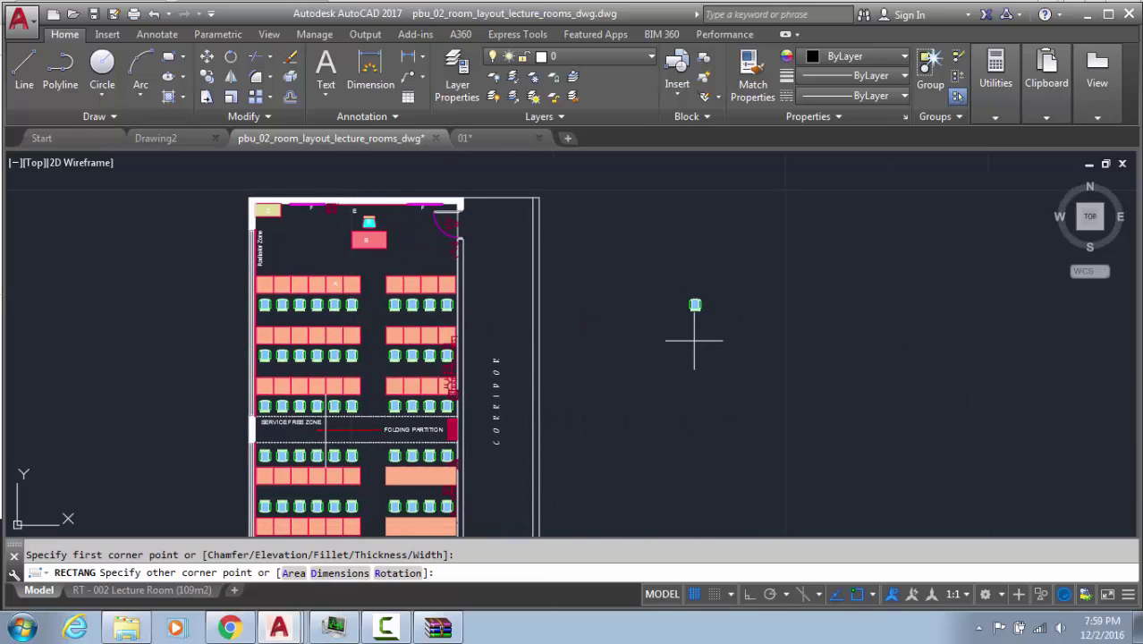
pyautogui.click(943, 371)
# Reselect the rectangle and start copying it from its lower-right corner
pyautogui.click(894, 371)
pyautogui.click(862, 416)
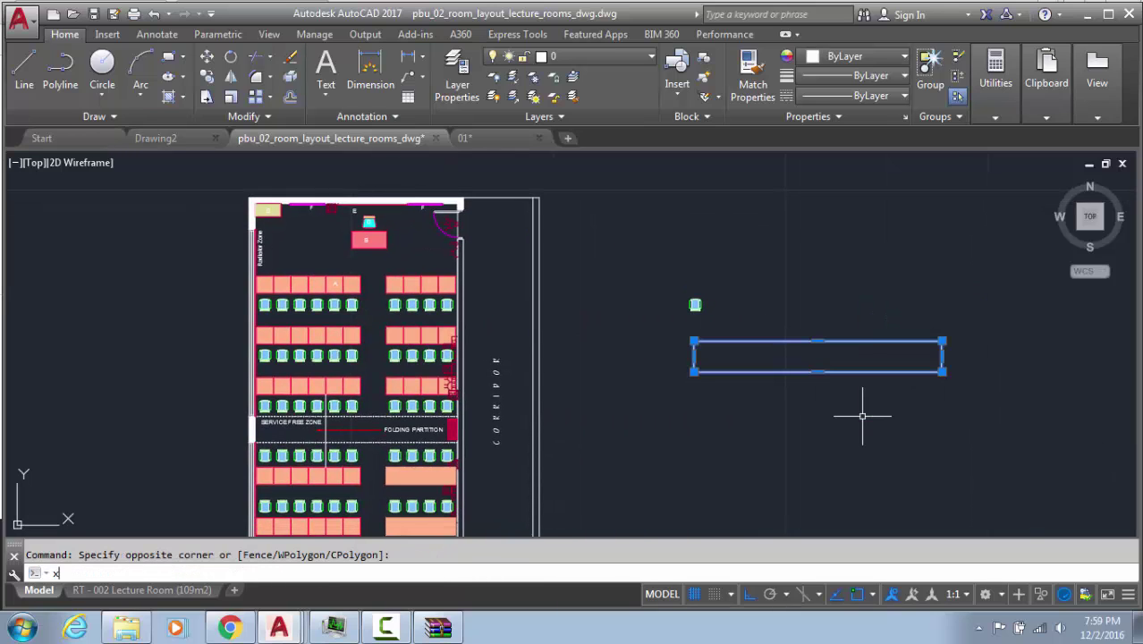
pyautogui.press('Escape')
pyautogui.click(961, 355)
pyautogui.click(876, 400)
pyautogui.write('c')
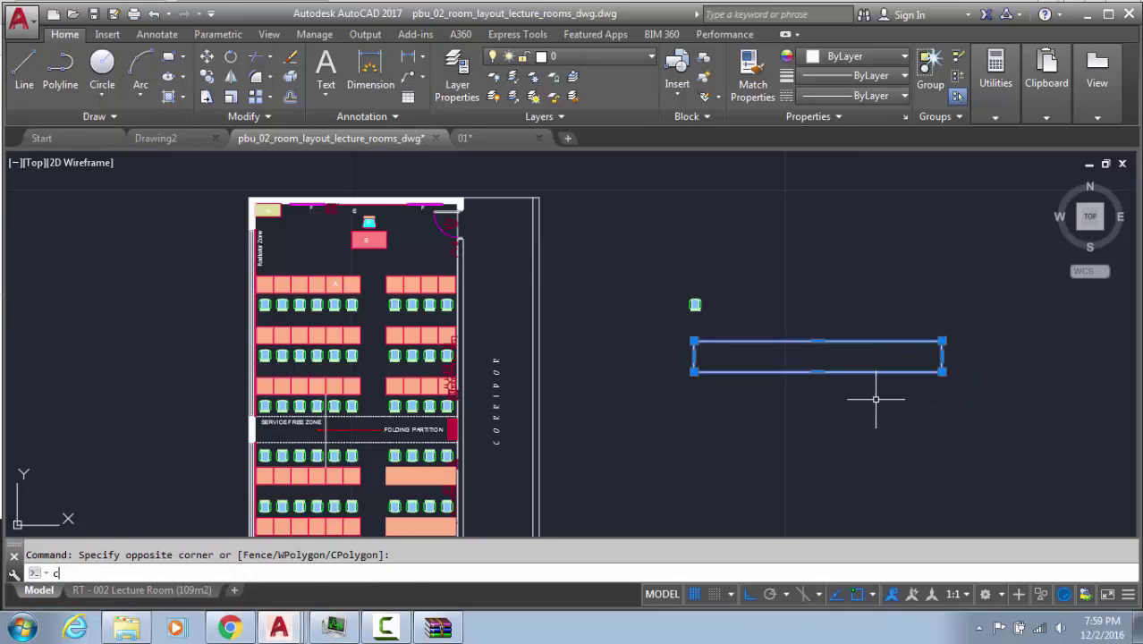
pyautogui.write('o')
pyautogui.press('Return')
pyautogui.click(942, 371)
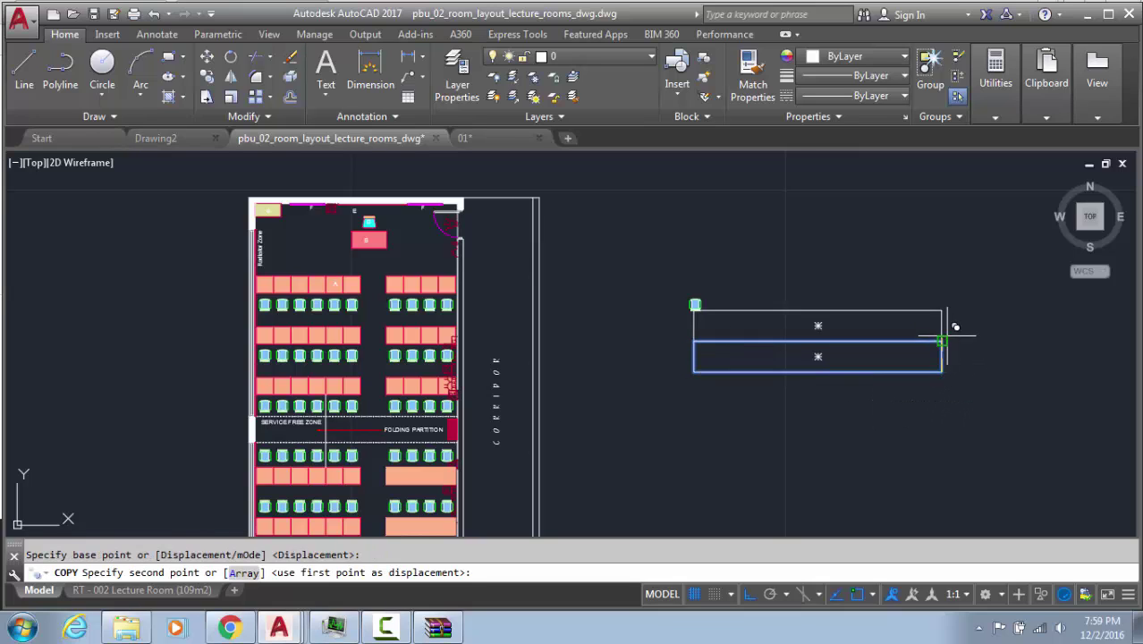
# Stack five copies of the rectangle upward, forming six stacked rows
pyautogui.click(942, 340)
pyautogui.click(942, 310)
pyautogui.click(943, 279)
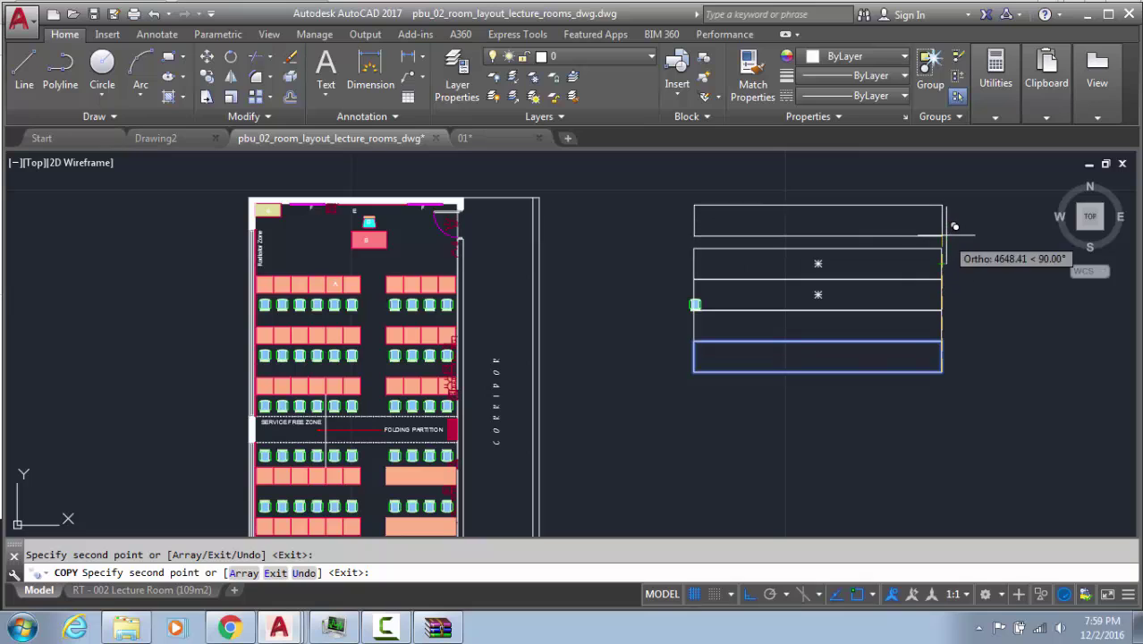
pyautogui.click(943, 248)
pyautogui.click(942, 217)
pyautogui.press('Escape')
pyautogui.press('Escape')
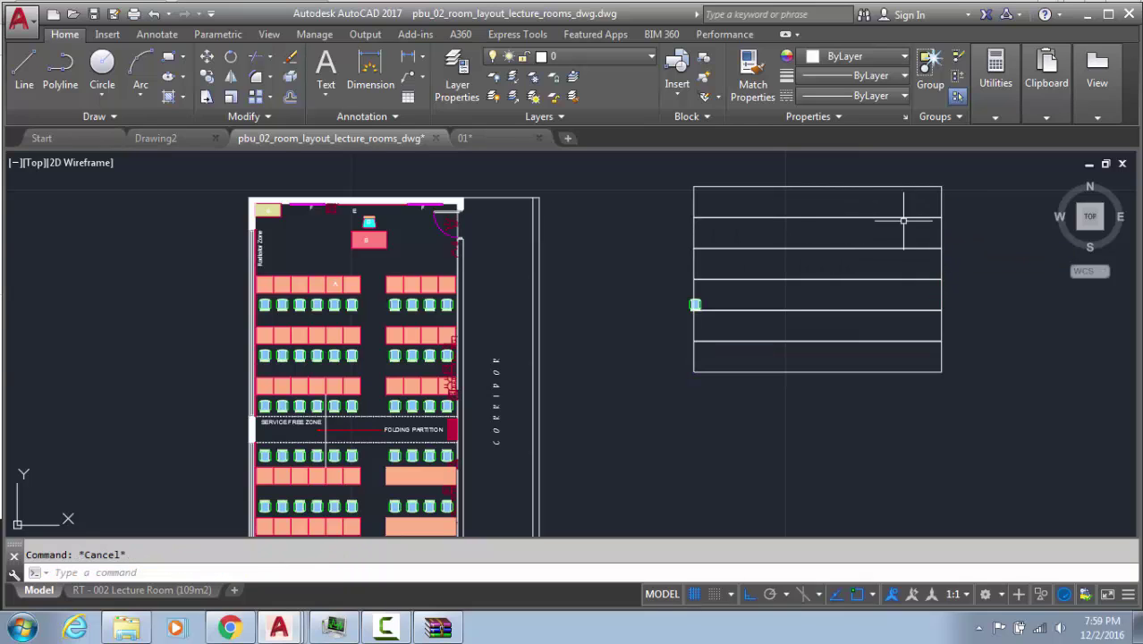
# Erase the stray small chair block and center the view on the table
pyautogui.scroll(2, 657, 295)
pyautogui.click(658, 286)
pyautogui.click(760, 328)
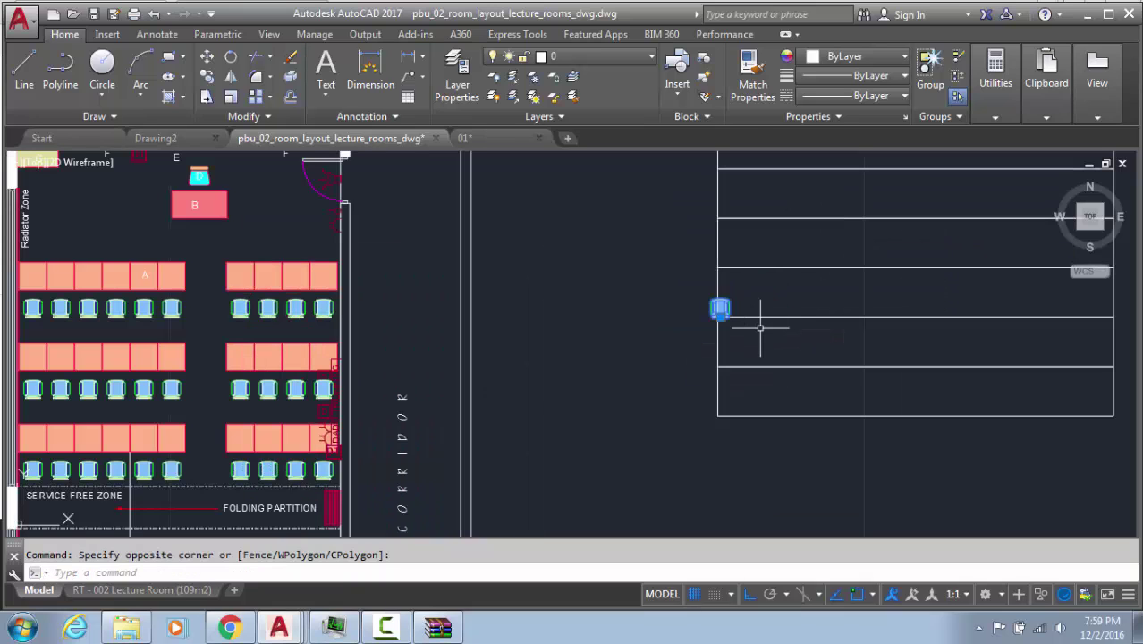
pyautogui.press('Delete')
pyautogui.click(912, 399)
pyautogui.click(817, 433)
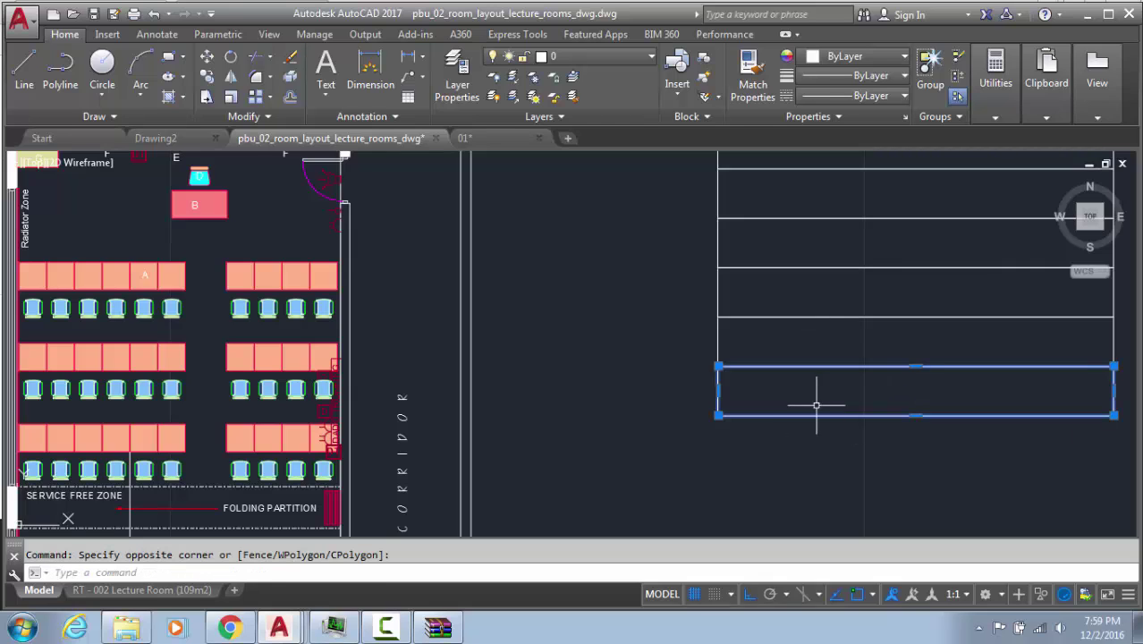
pyautogui.moveTo(816, 405); pyautogui.dragTo(751, 465, button='middle')
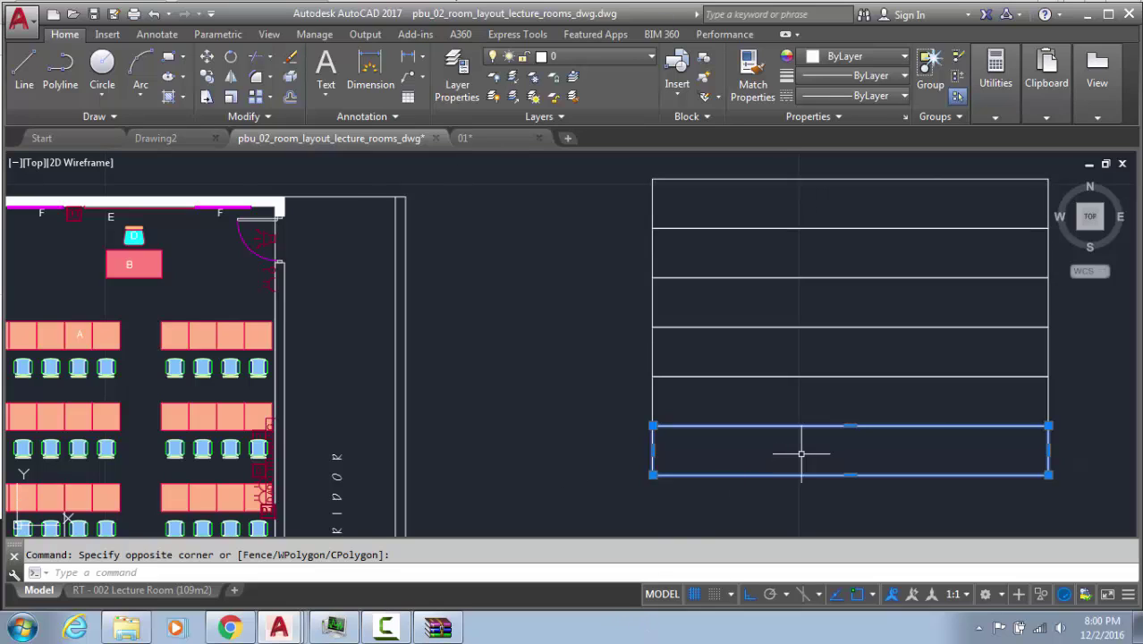
pyautogui.press('Escape')
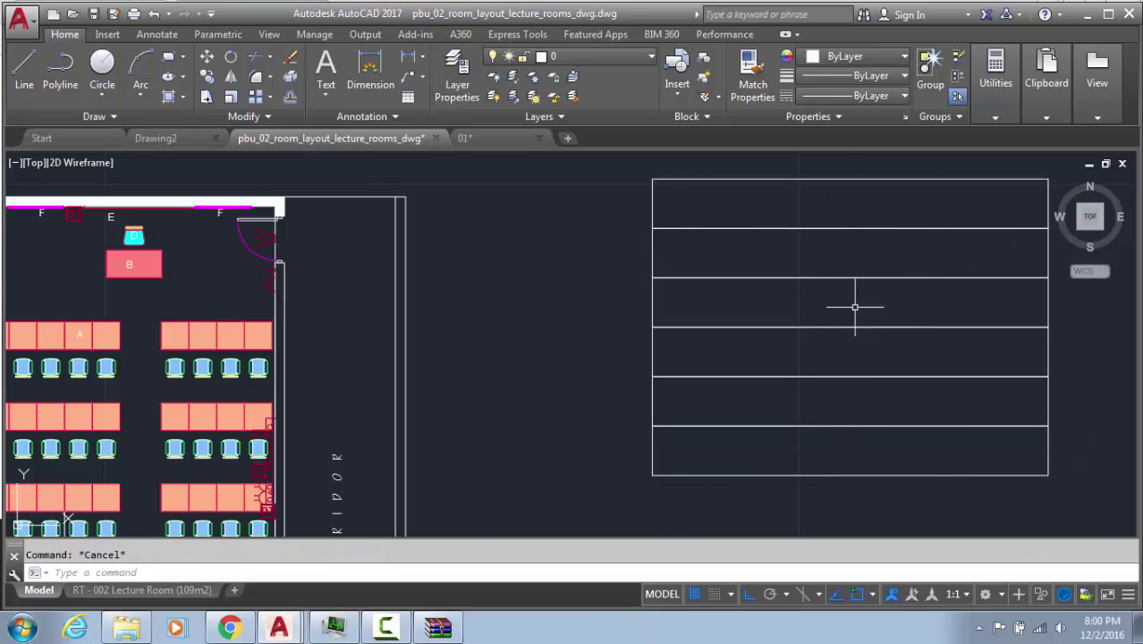
# Draw two vertical divider lines from the table's top edge to its bottom edge
pyautogui.write('l')
pyautogui.press('Return')
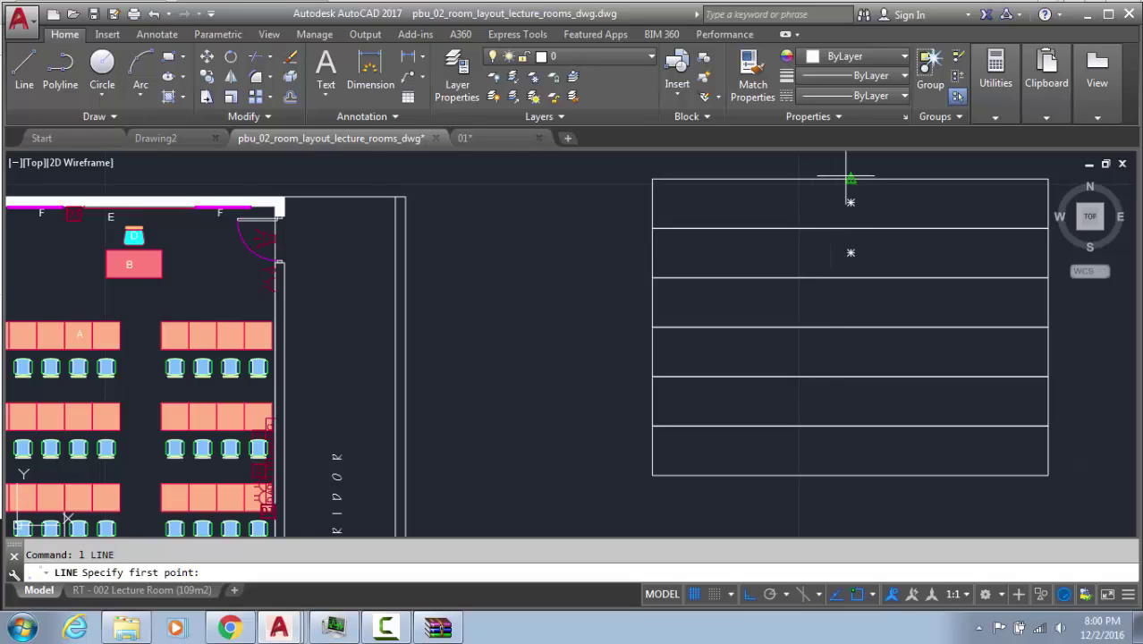
pyautogui.click(829, 179)
pyautogui.click(821, 472)
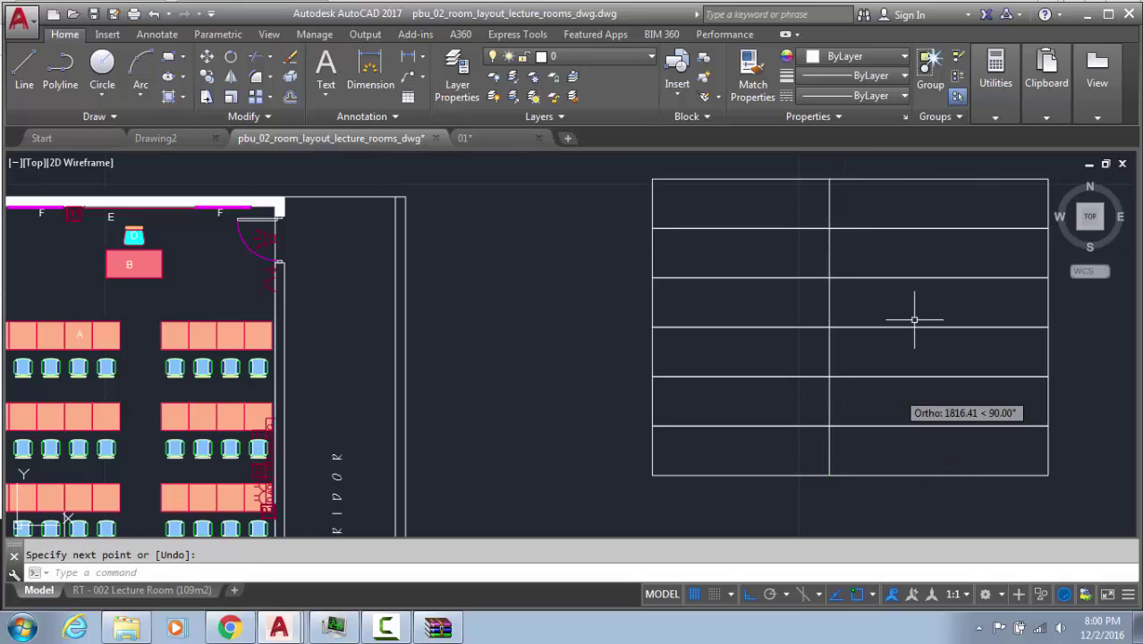
pyautogui.press('Return')
pyautogui.press('Return')
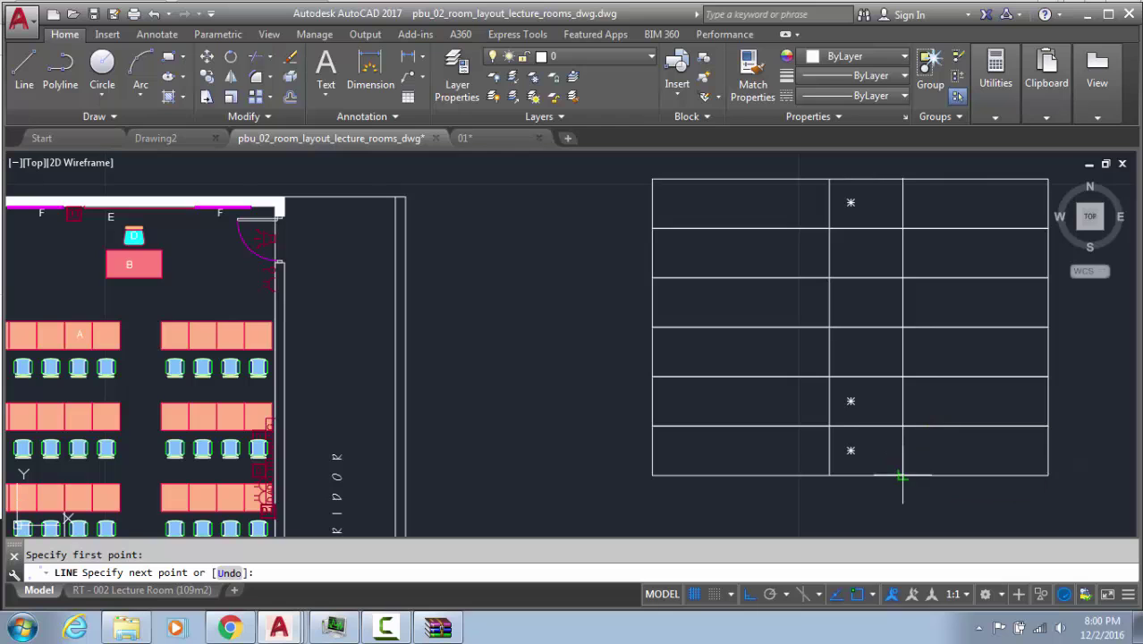
pyautogui.click(902, 476)
pyautogui.press('Return')
pyautogui.click(234, 627)
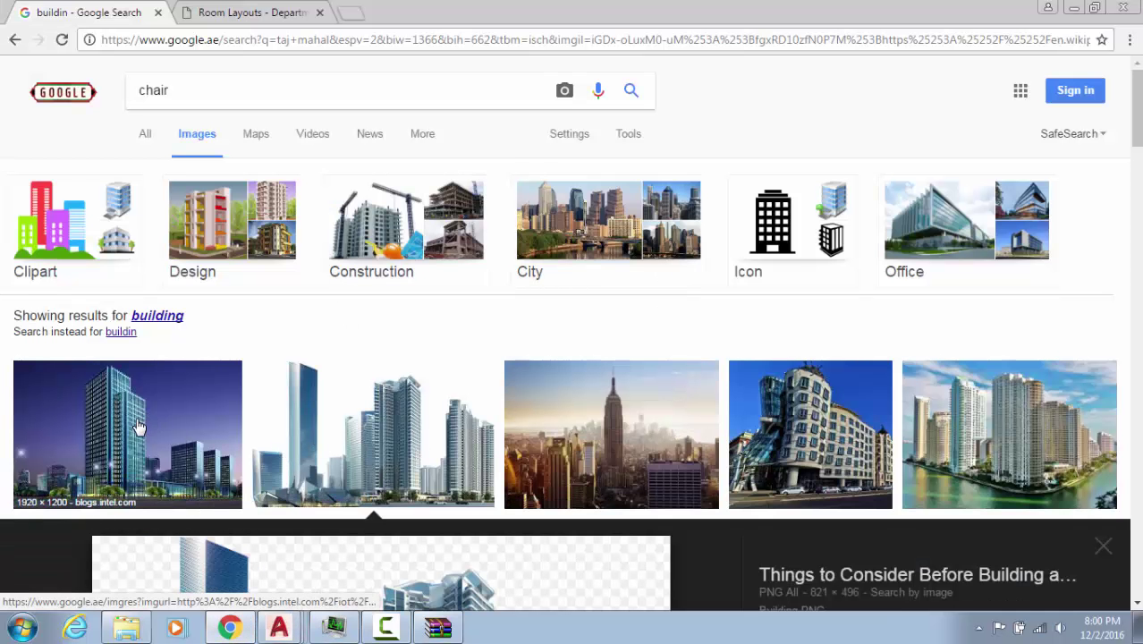
# Preview the first building image, view the Room Layouts page, then return to 01.dwg in AutoCAD
pyautogui.click(174, 430)
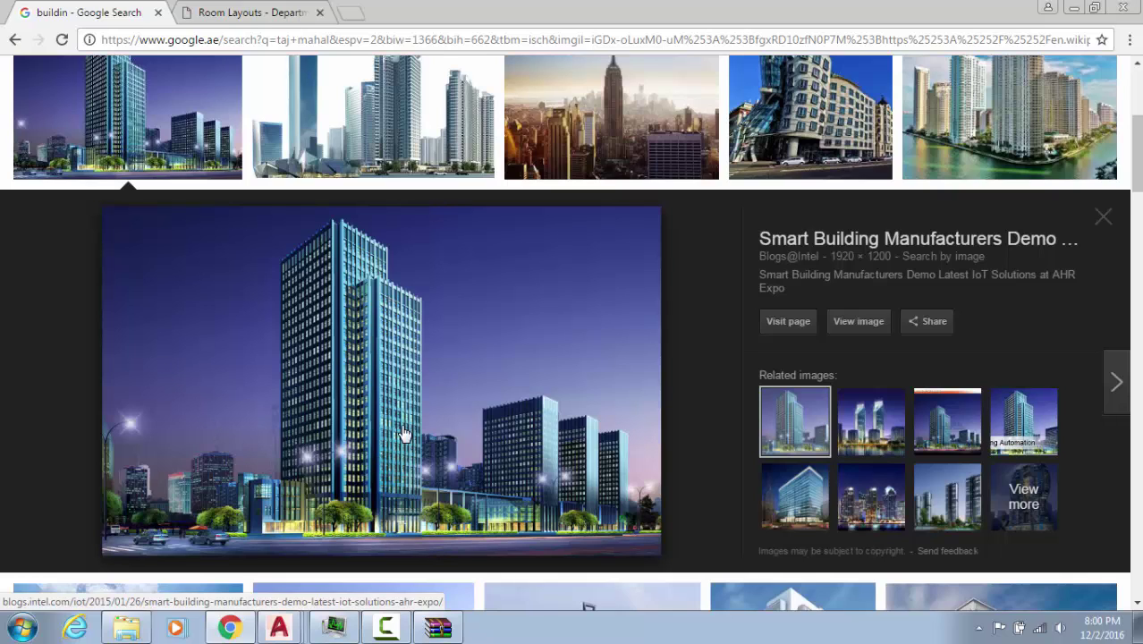
pyautogui.click(284, 11)
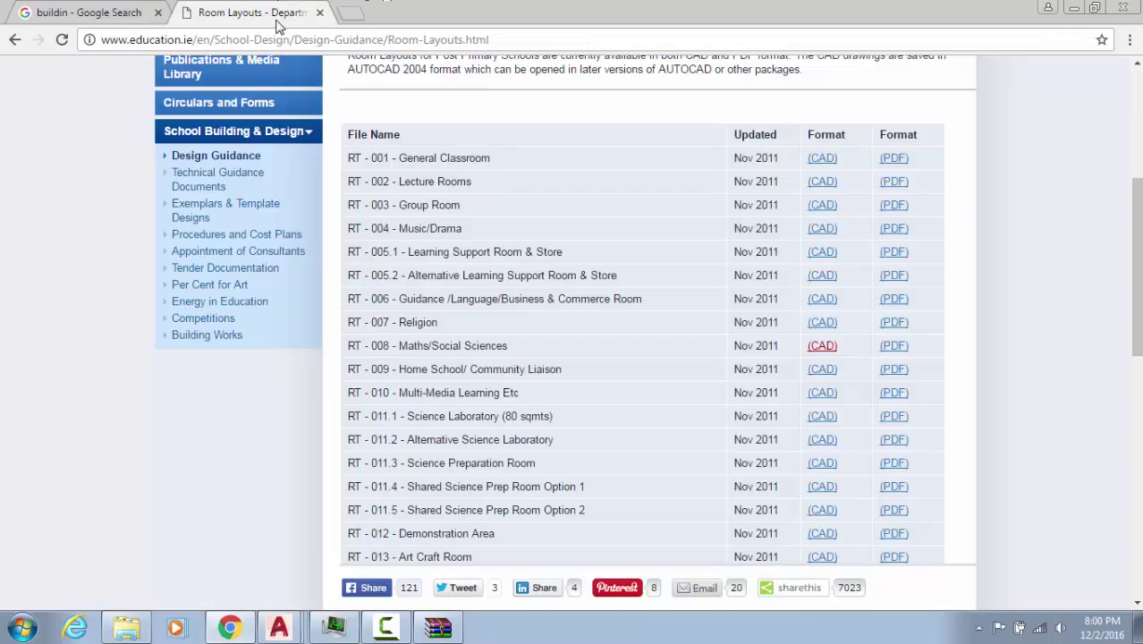
pyautogui.moveTo(279, 627)
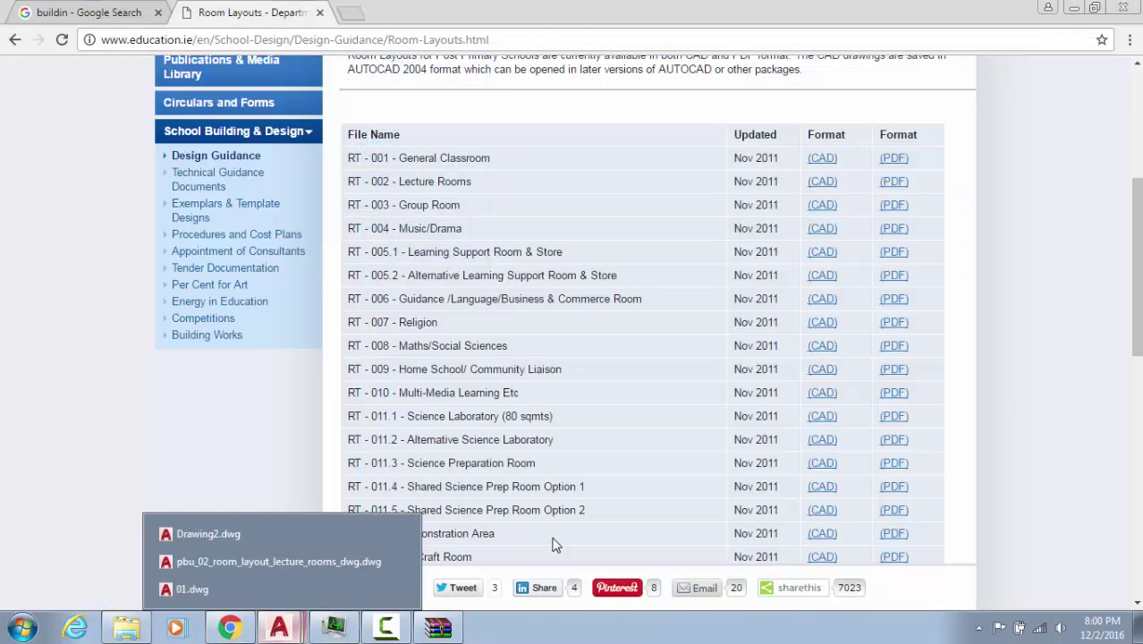
pyautogui.click(273, 582)
# In the lecture-room drawing, delete the 8-object table and zoom to extents
pyautogui.click(331, 138)
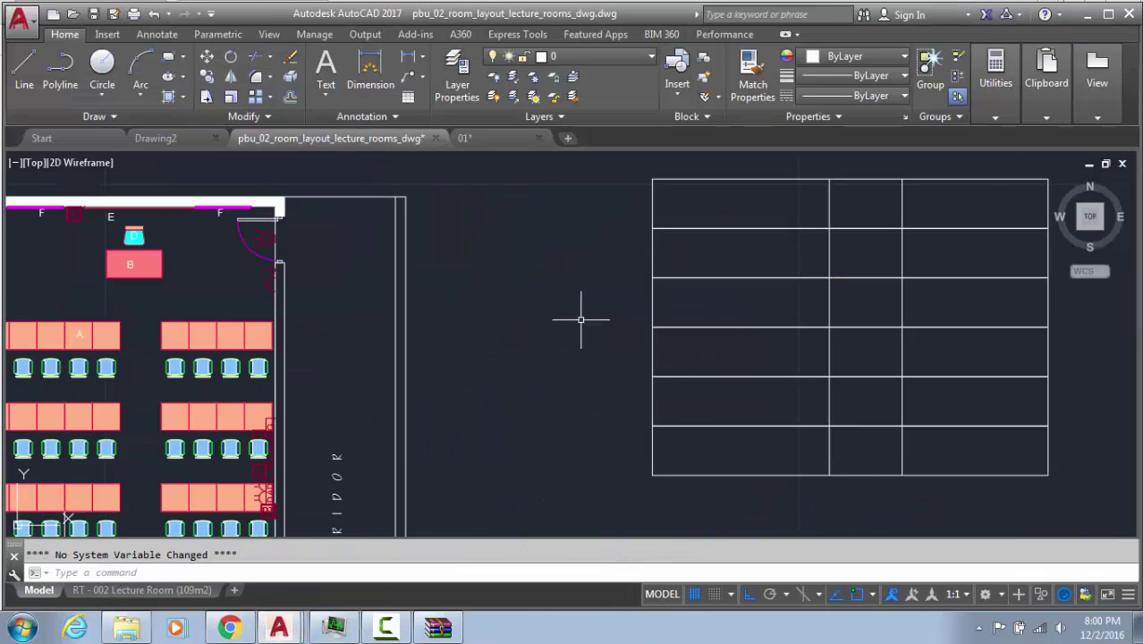
pyautogui.scroll(-4, 659, 318)
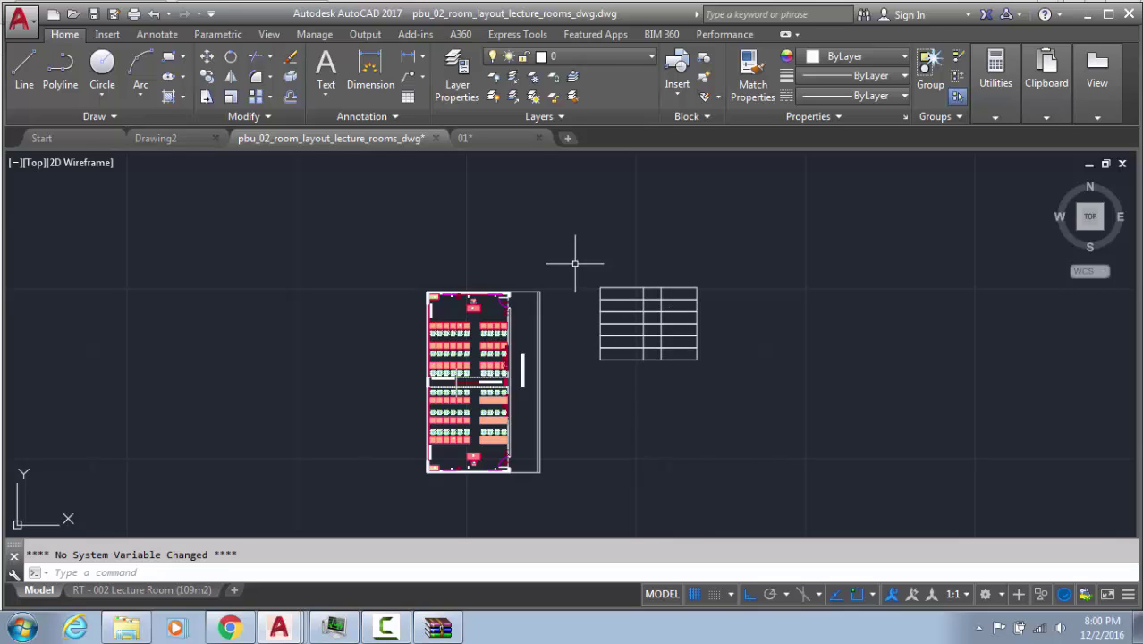
pyautogui.click(739, 243)
pyautogui.click(537, 393)
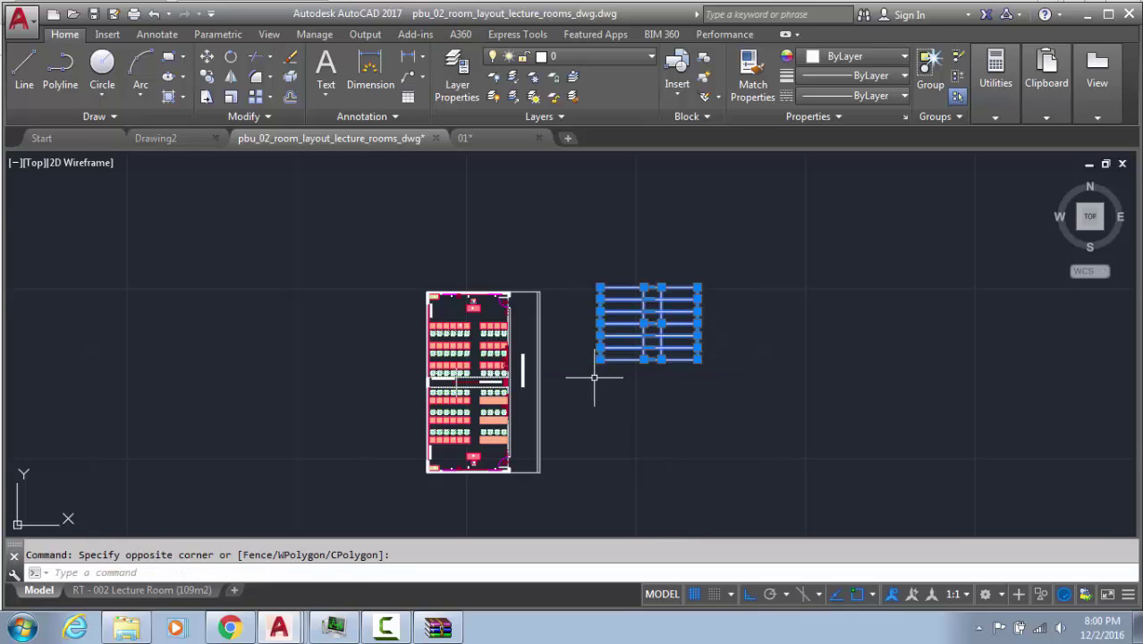
pyautogui.press('Delete')
pyautogui.middleClick(663, 331)
pyautogui.middleClick(663, 331)
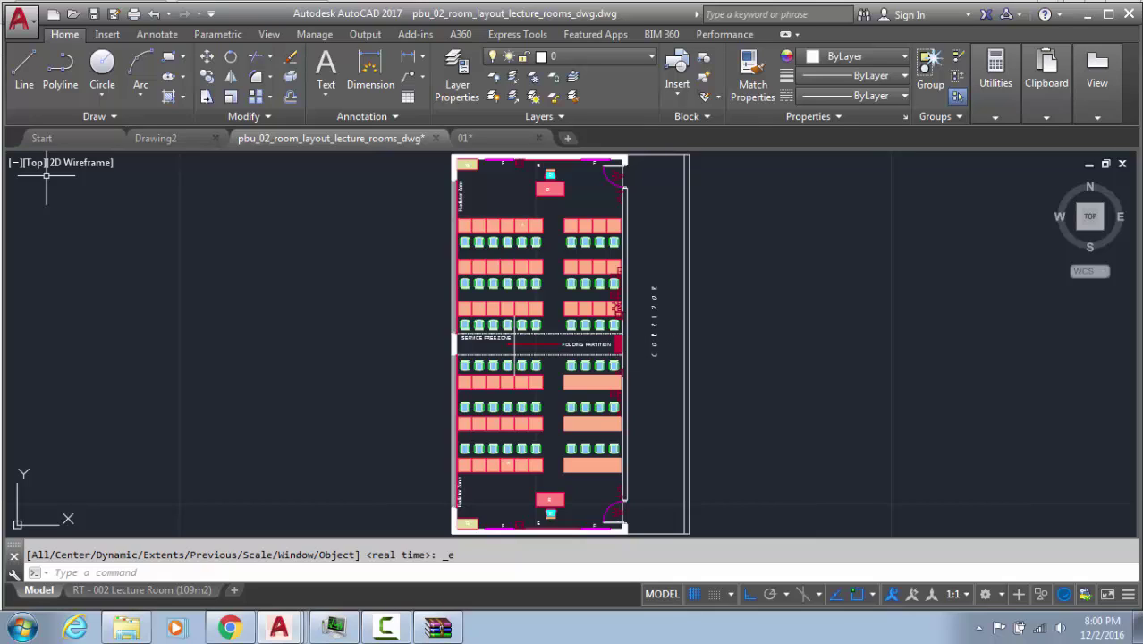
# Select a chair-row array and its matching rows using Select Similar
pyautogui.click(461, 241)
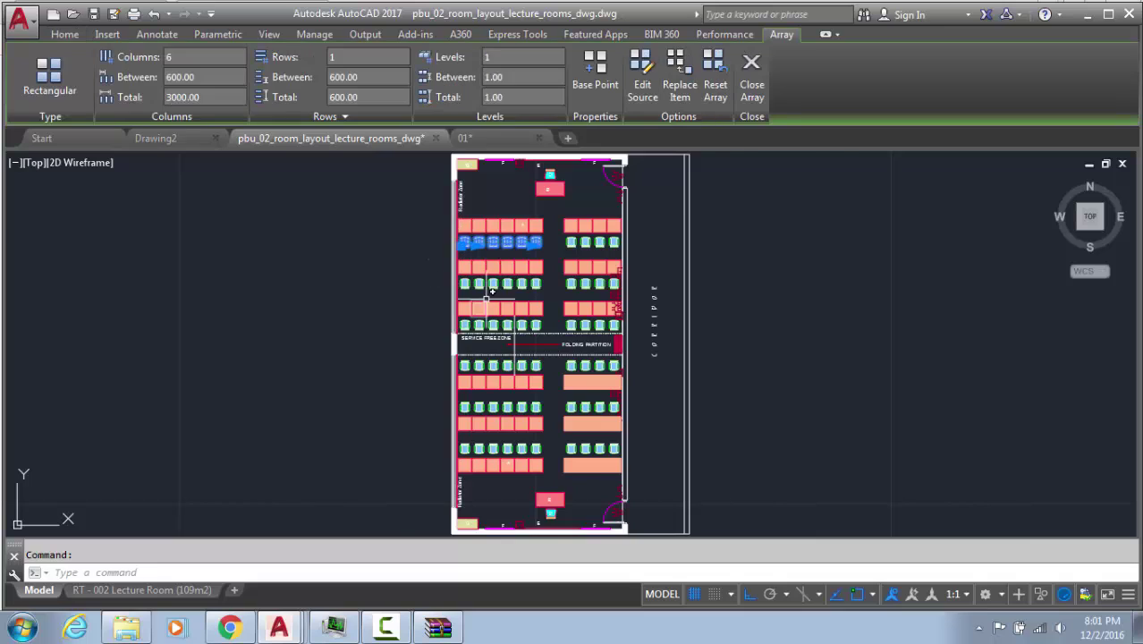
pyautogui.scroll(4, 485, 300)
pyautogui.click(497, 258)
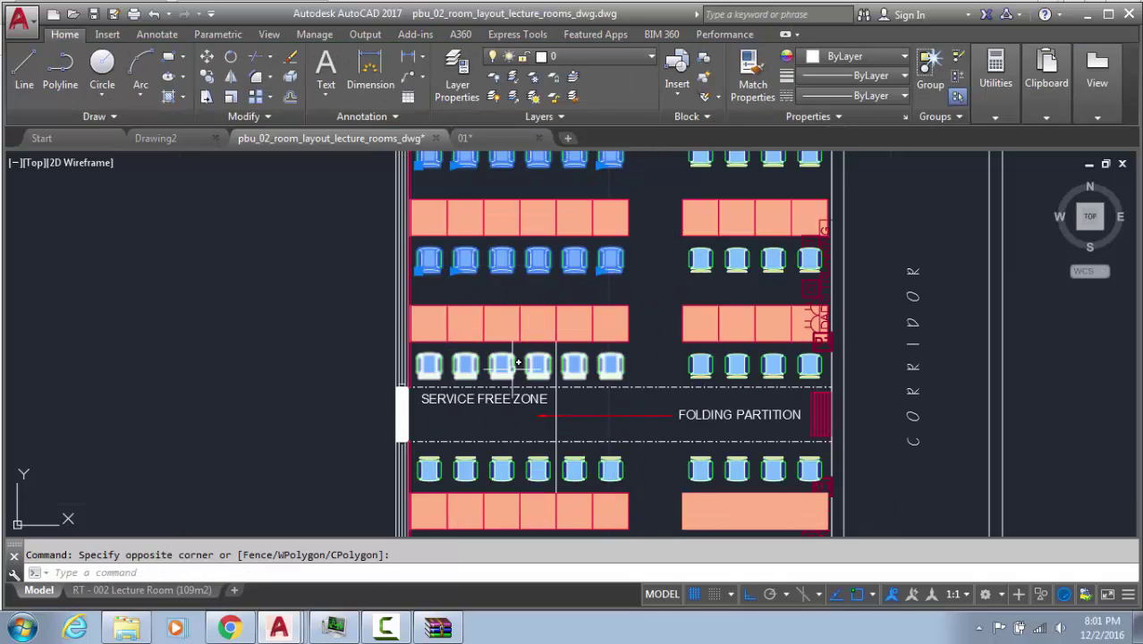
pyautogui.write('select')
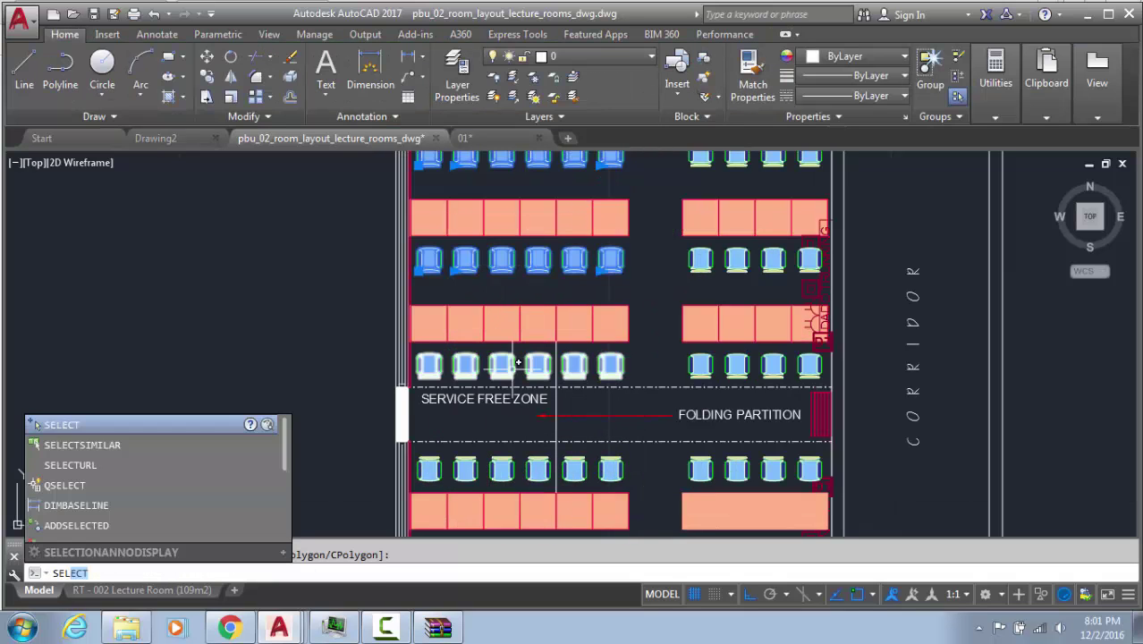
pyautogui.press('Return')
pyautogui.write('sel')
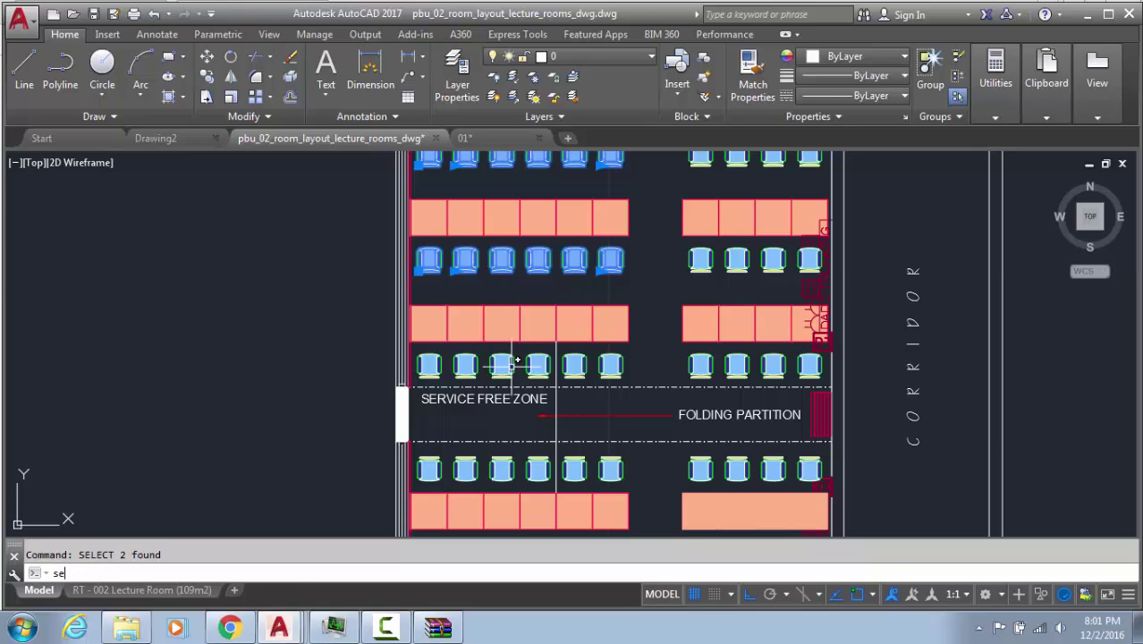
pyautogui.click(136, 444)
pyautogui.click(577, 371)
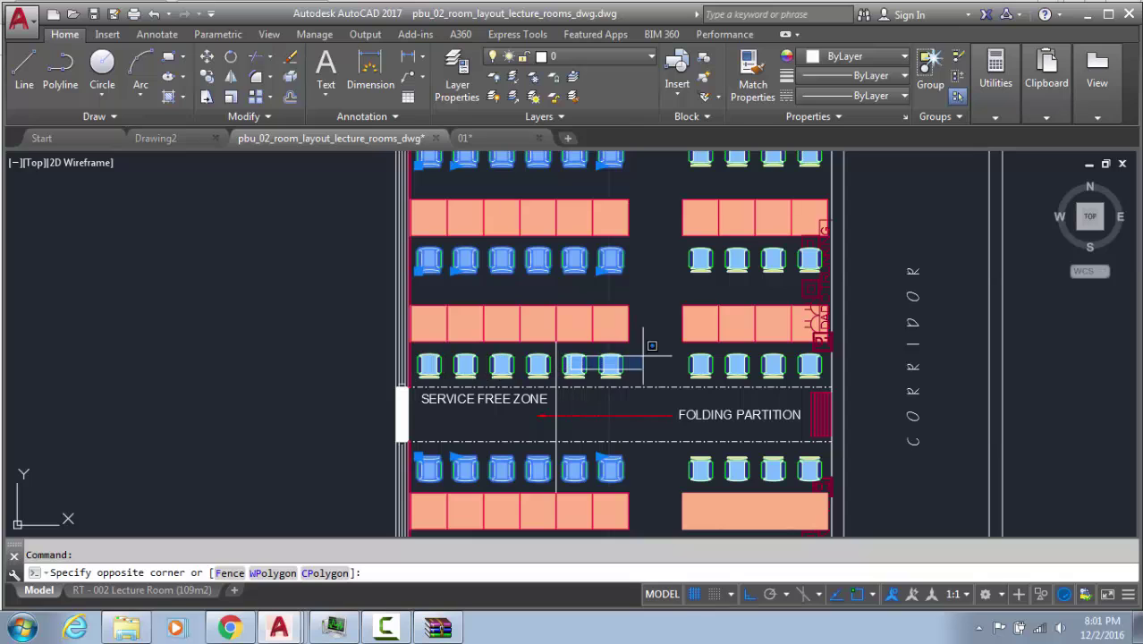
pyautogui.click(671, 344)
# Add the remaining right-hand and lower chair rows on both sides of the partition to the selection
pyautogui.click(691, 368)
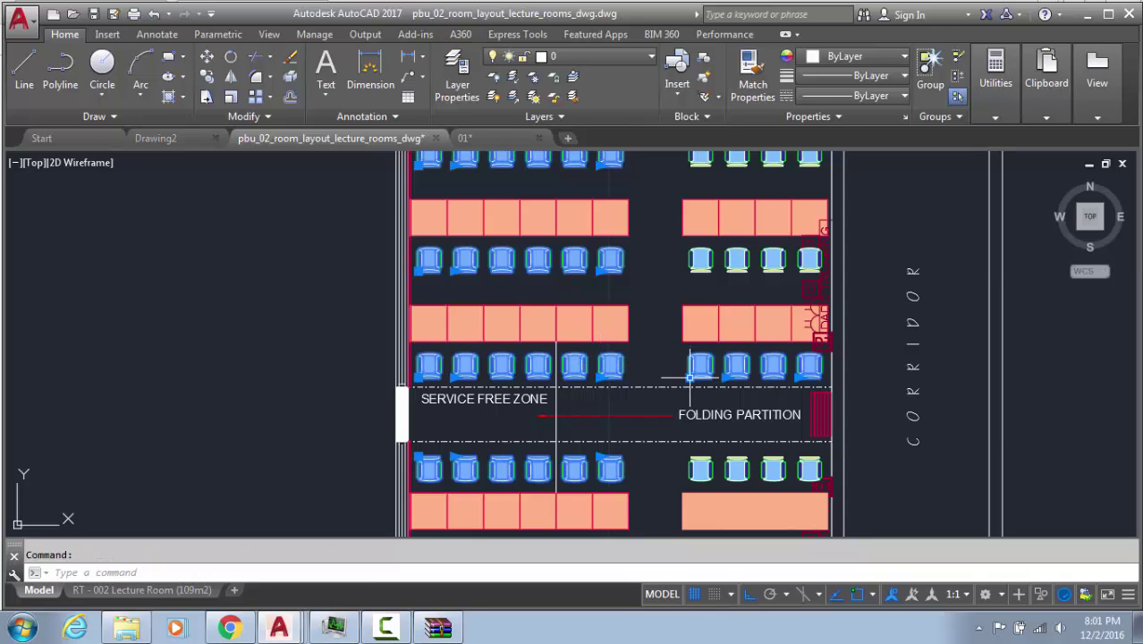
pyautogui.click(702, 255)
pyautogui.moveTo(623, 350); pyautogui.dragTo(598, 439, button='middle')
pyautogui.click(673, 243)
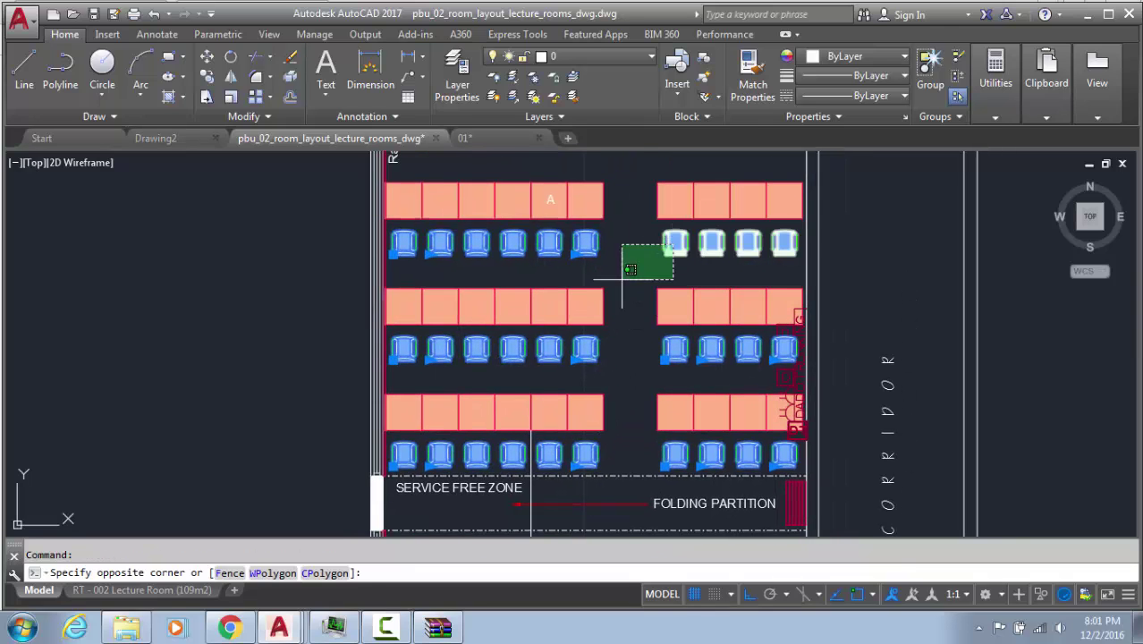
pyautogui.scroll(-5, 621, 280)
pyautogui.click(619, 279)
pyautogui.moveTo(619, 284); pyautogui.dragTo(595, 142, button='middle')
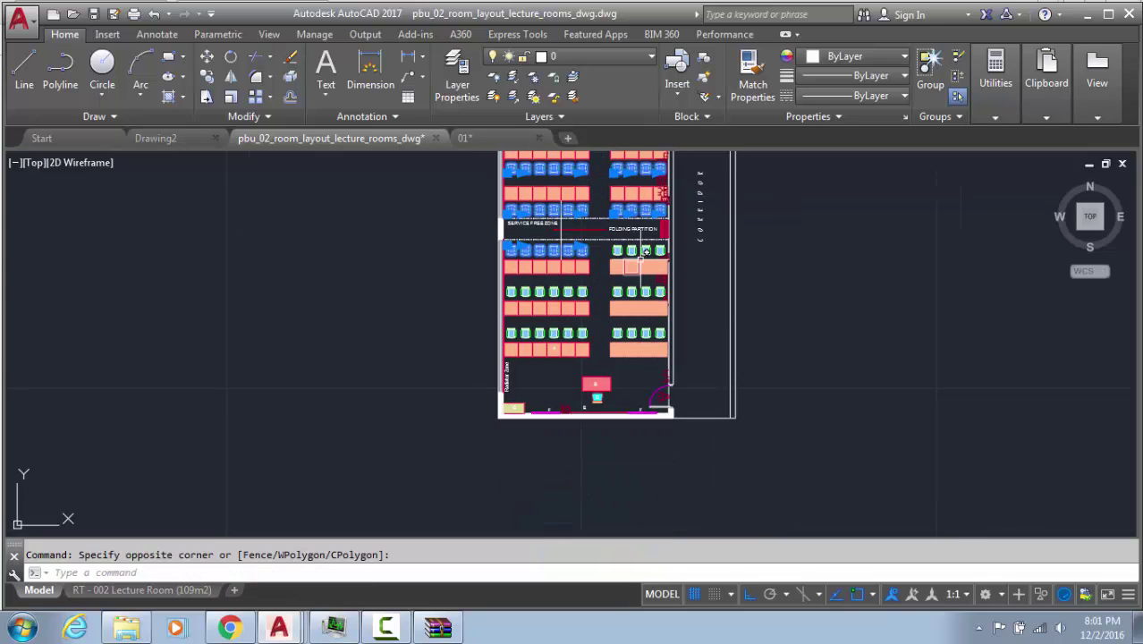
pyautogui.click(606, 286)
pyautogui.click(582, 292)
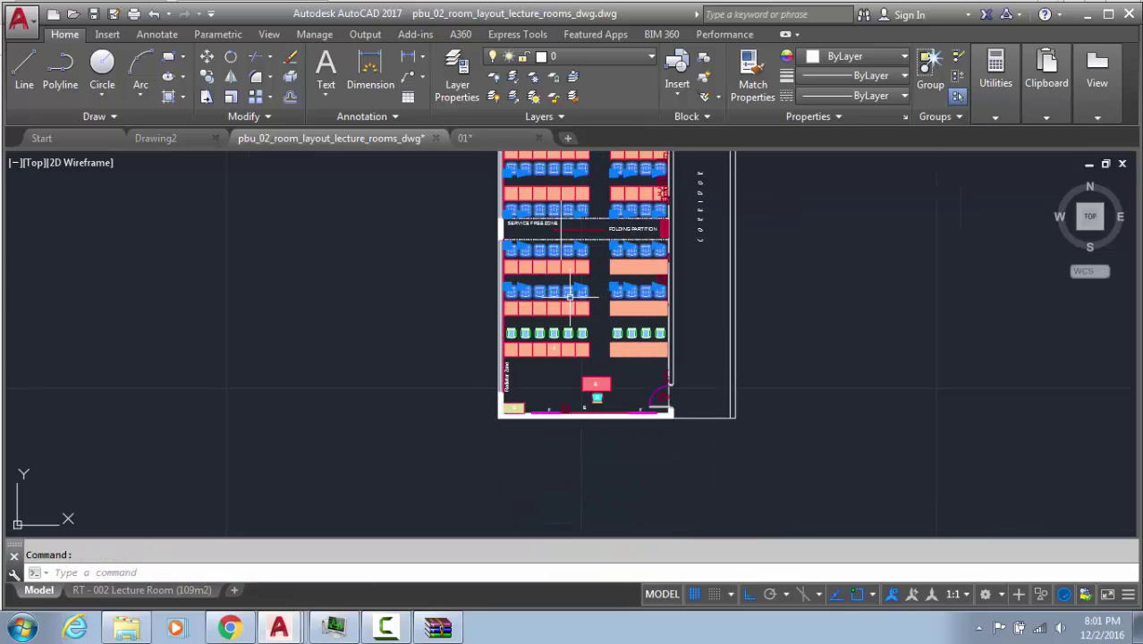
pyautogui.click(577, 333)
pyautogui.click(620, 329)
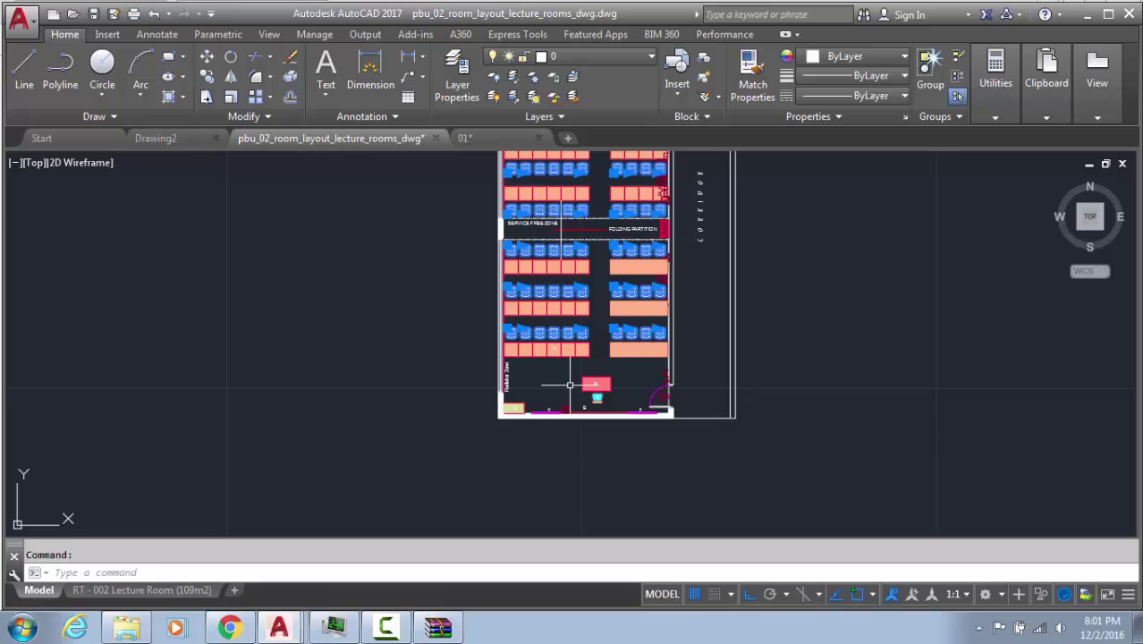
# Explode the twelve selected chair-row arrays with X
pyautogui.write('x')
pyautogui.press('Return')
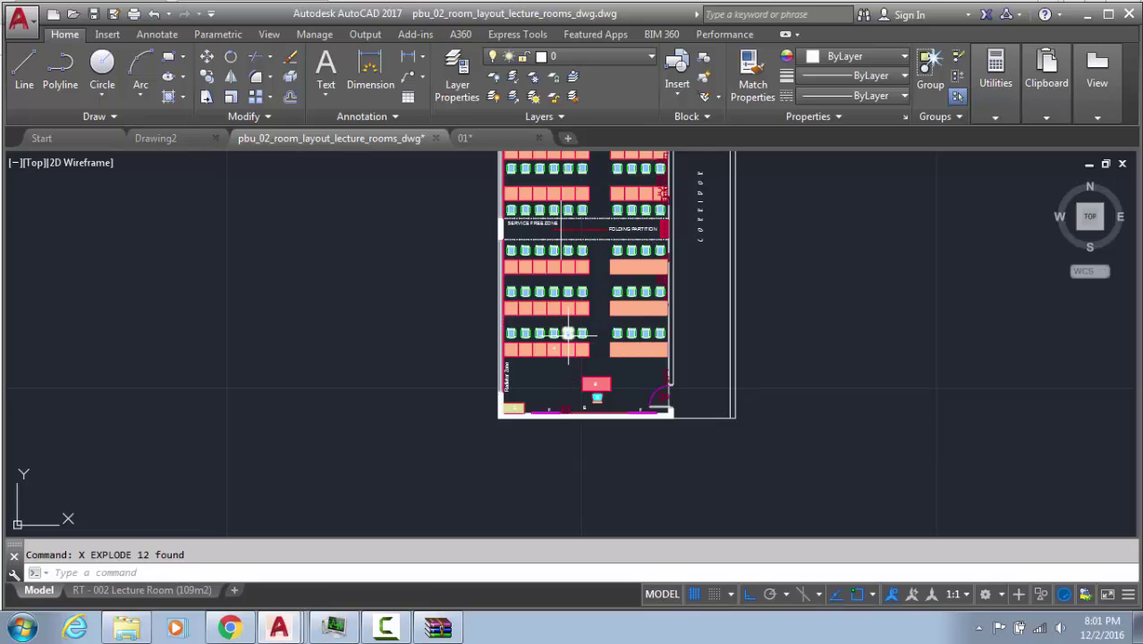
pyautogui.press('Escape')
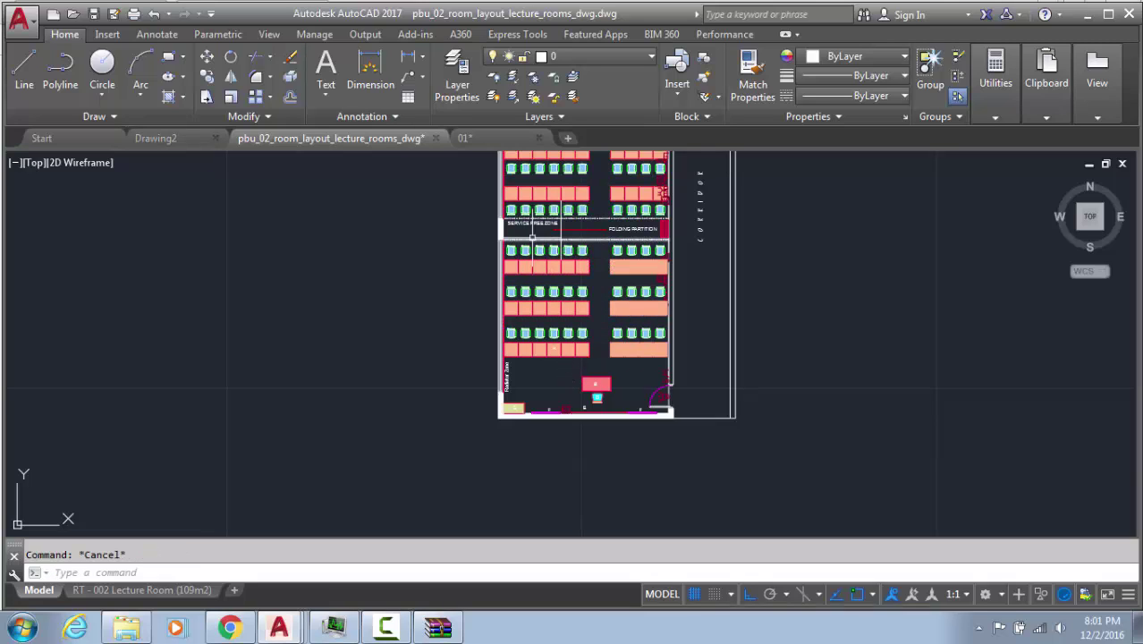
pyautogui.moveTo(525, 297); pyautogui.dragTo(528, 399, button='middle')
pyautogui.scroll(-2, 578, 311)
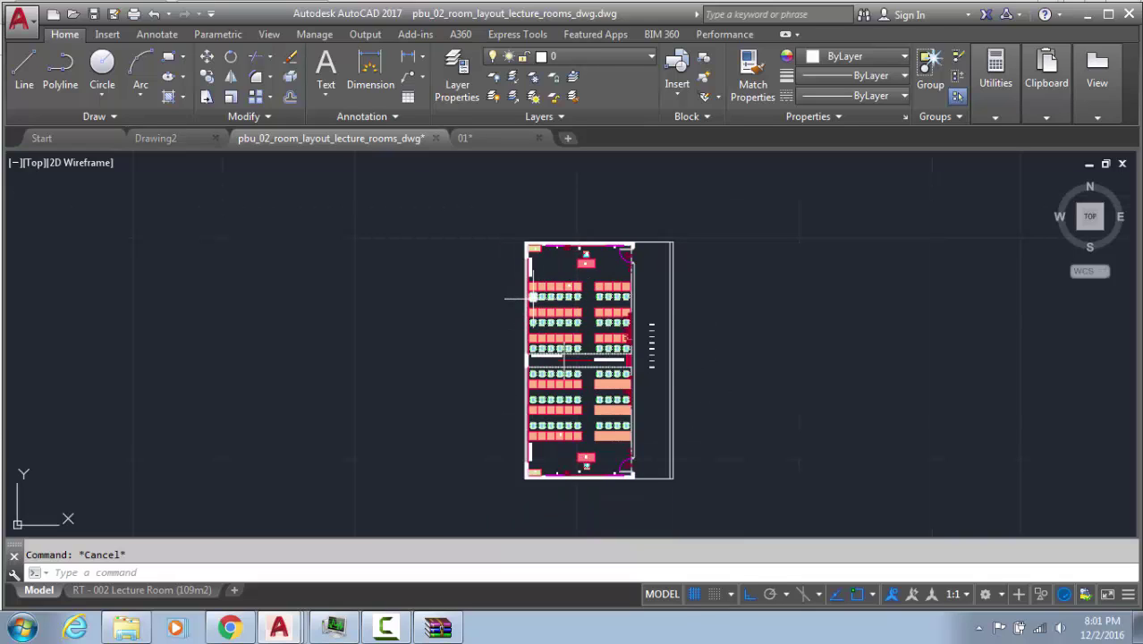
# Select similar chairs and confirm in Properties that they are Block References
pyautogui.write('sel')
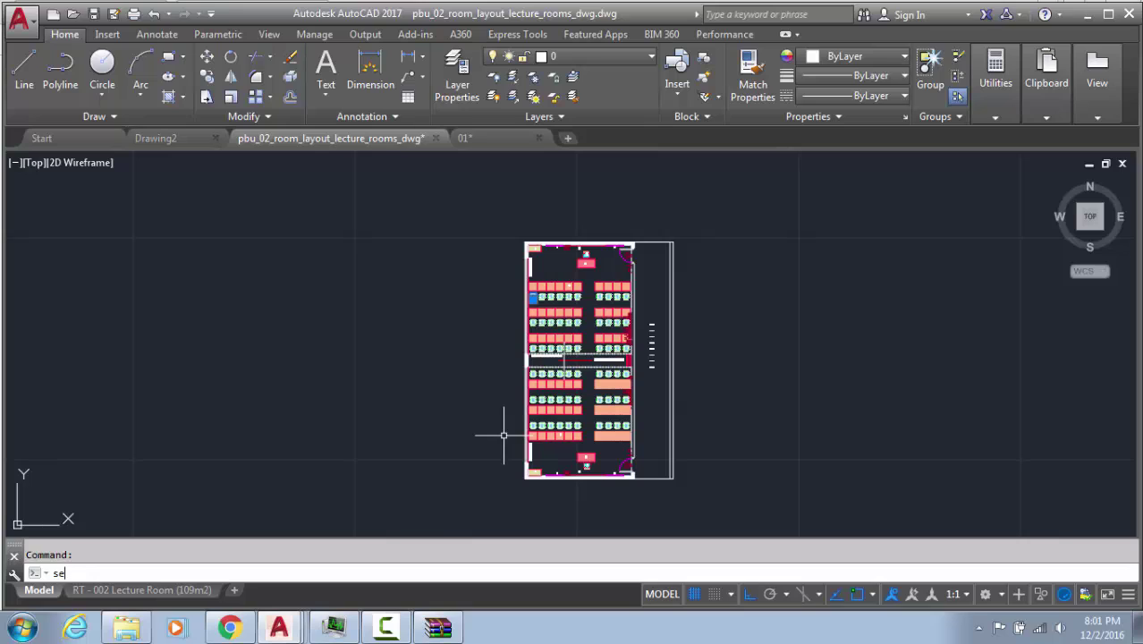
pyautogui.click(168, 444)
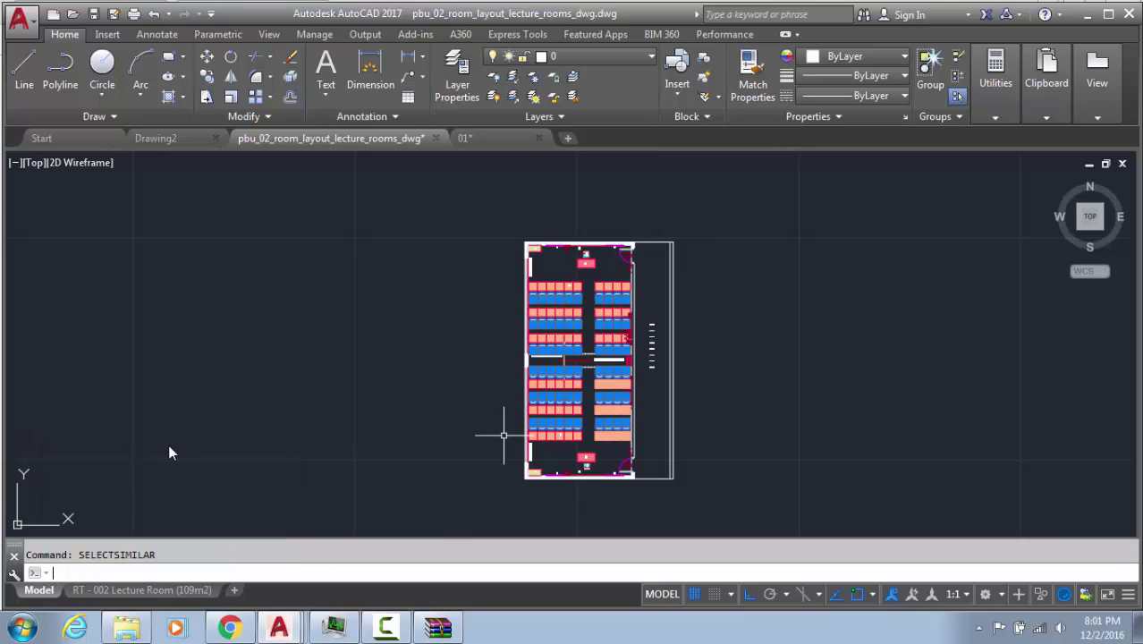
pyautogui.write('mo')
pyautogui.press('Return')
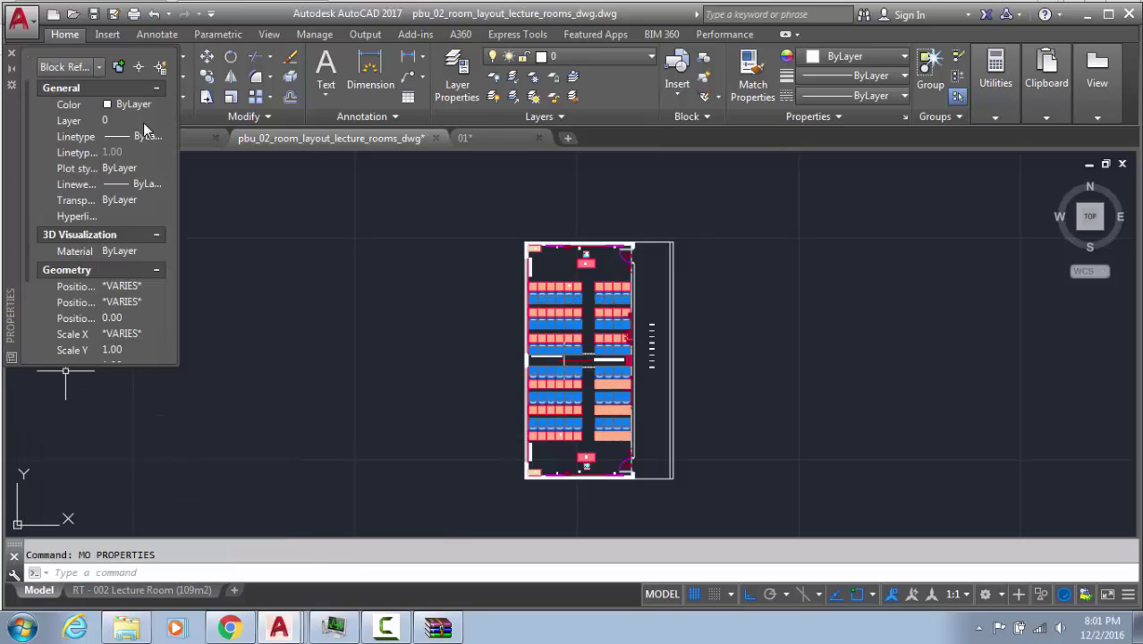
pyautogui.click(96, 69)
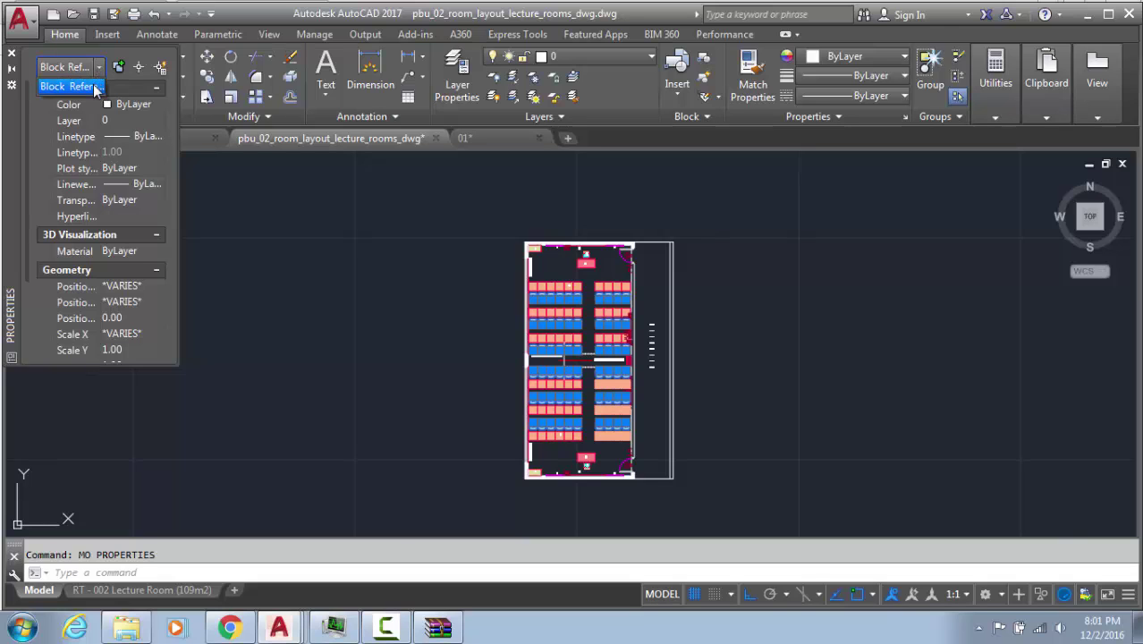
pyautogui.click(93, 86)
pyautogui.scroll(4, 565, 299)
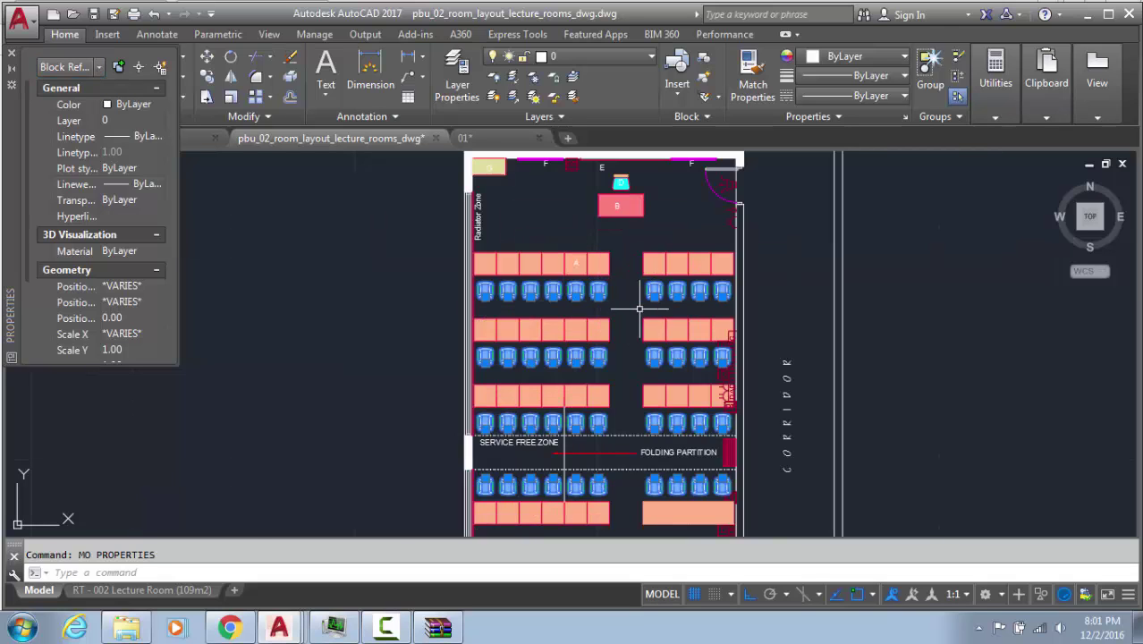
pyautogui.scroll(-2, 639, 308)
pyautogui.moveTo(586, 326); pyautogui.dragTo(584, 183, button='middle')
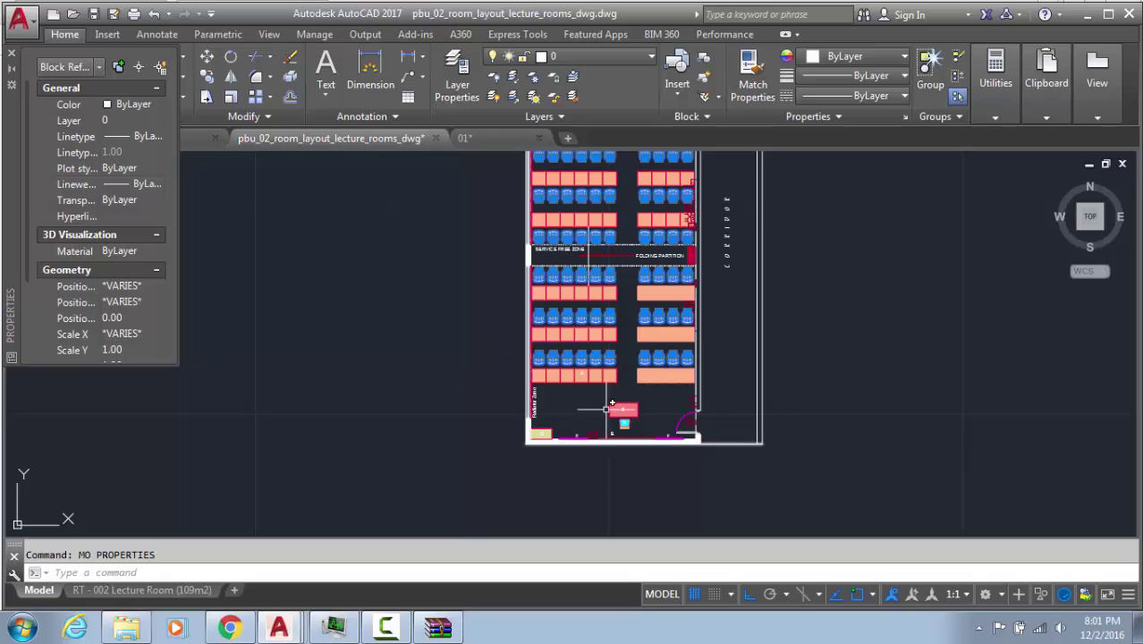
# Pick one chair, select all 60 matching chair blocks, and start MOVE on them
pyautogui.press('Escape')
pyautogui.click(538, 357)
pyautogui.write('s')
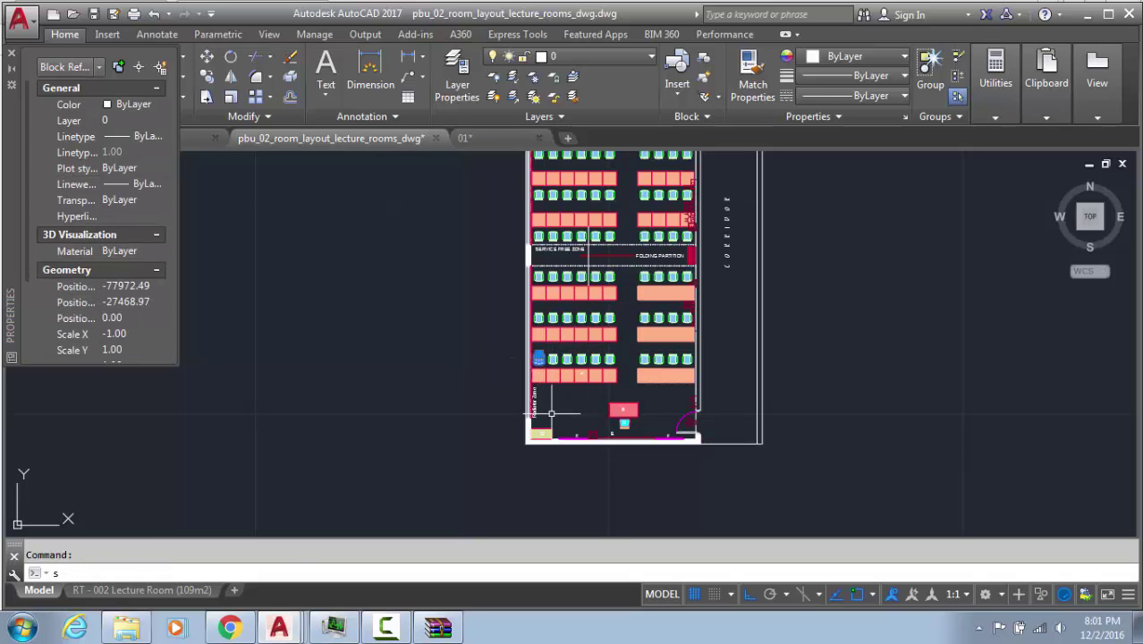
pyautogui.write('elect')
pyautogui.press('Return')
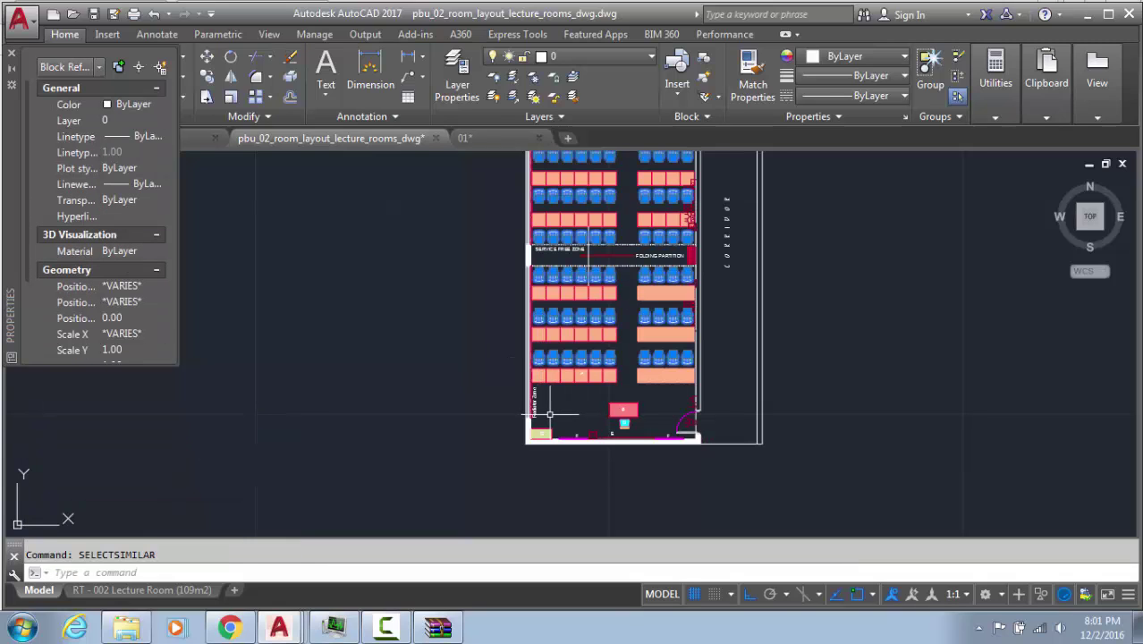
pyautogui.write('m')
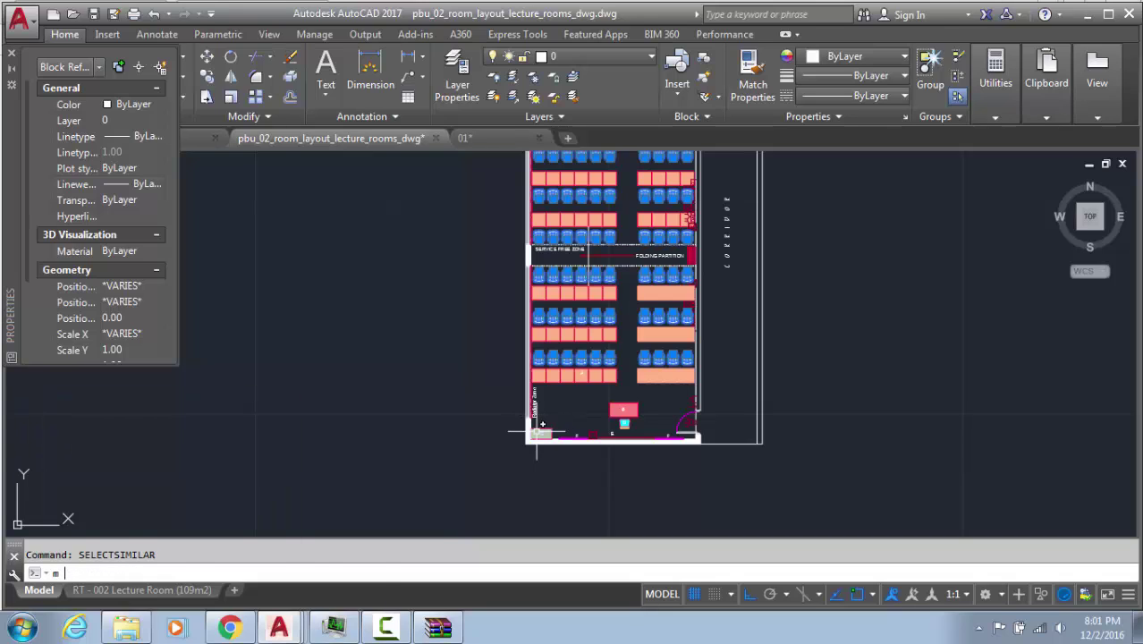
pyautogui.press('Return')
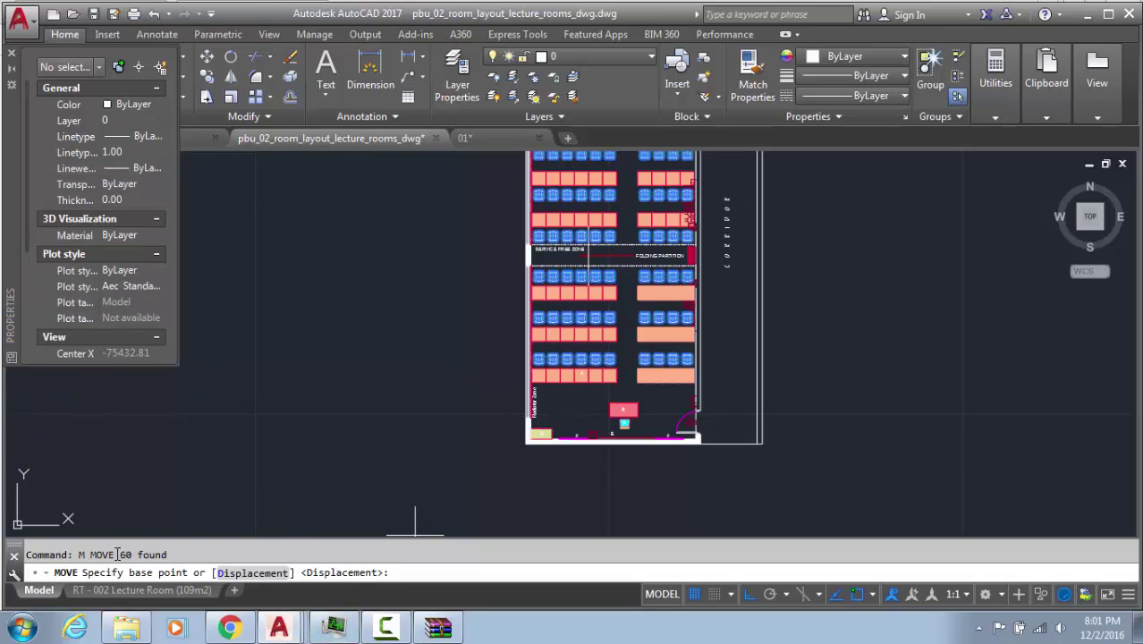
pyautogui.moveTo(658, 369); pyautogui.dragTo(649, 461, button='middle')
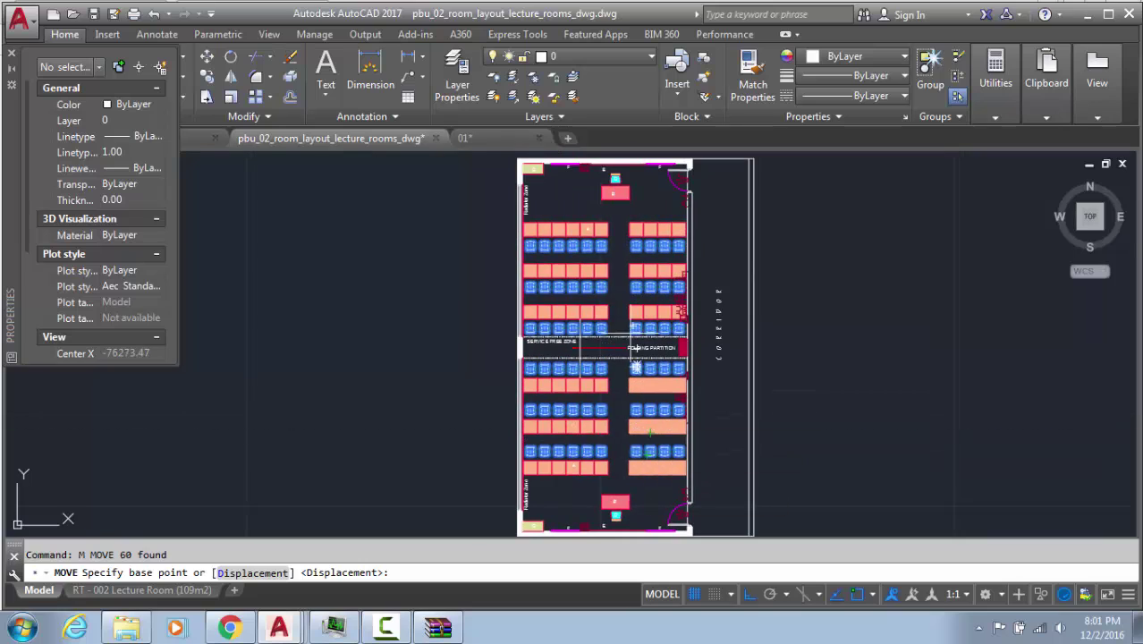
# Cancel the pending chair move and zoom into the chair rows
pyautogui.press('Escape')
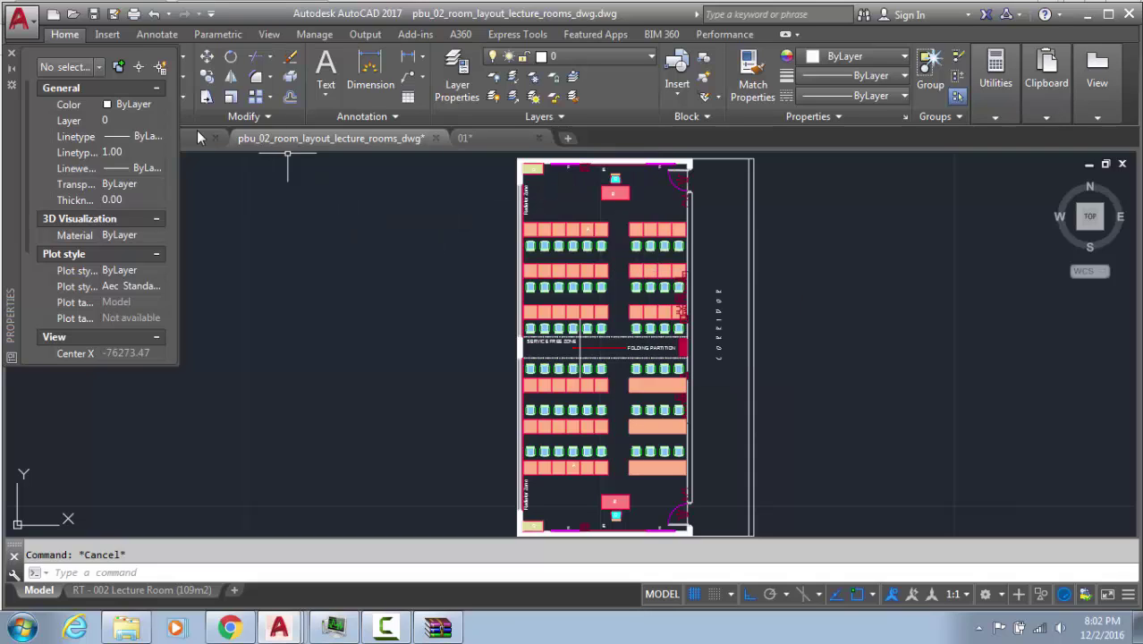
pyautogui.scroll(2, 521, 241)
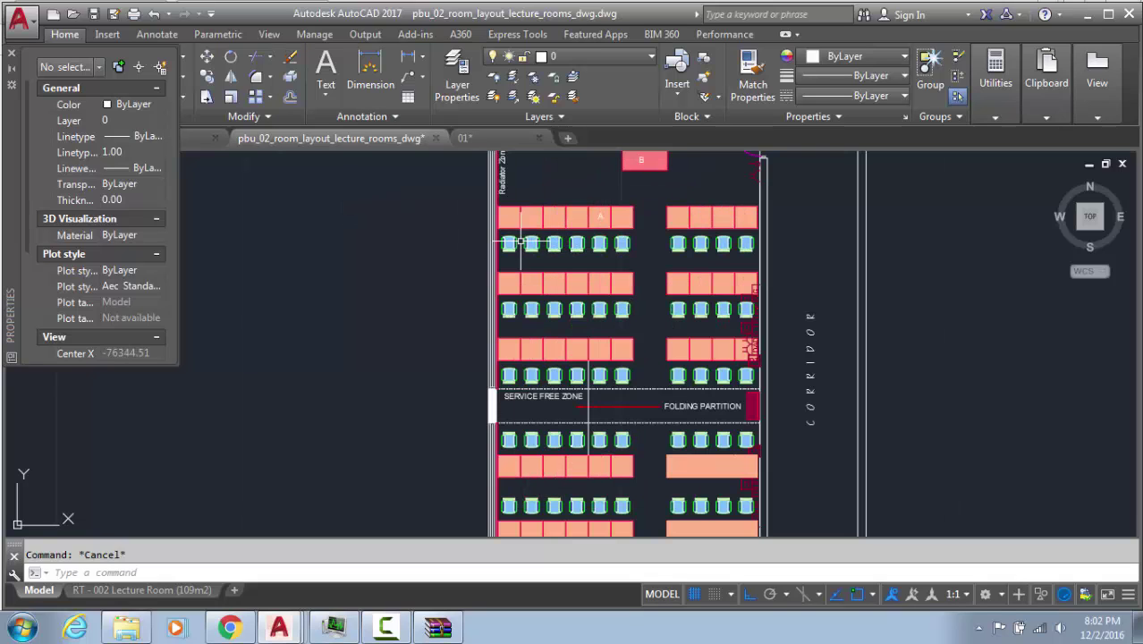